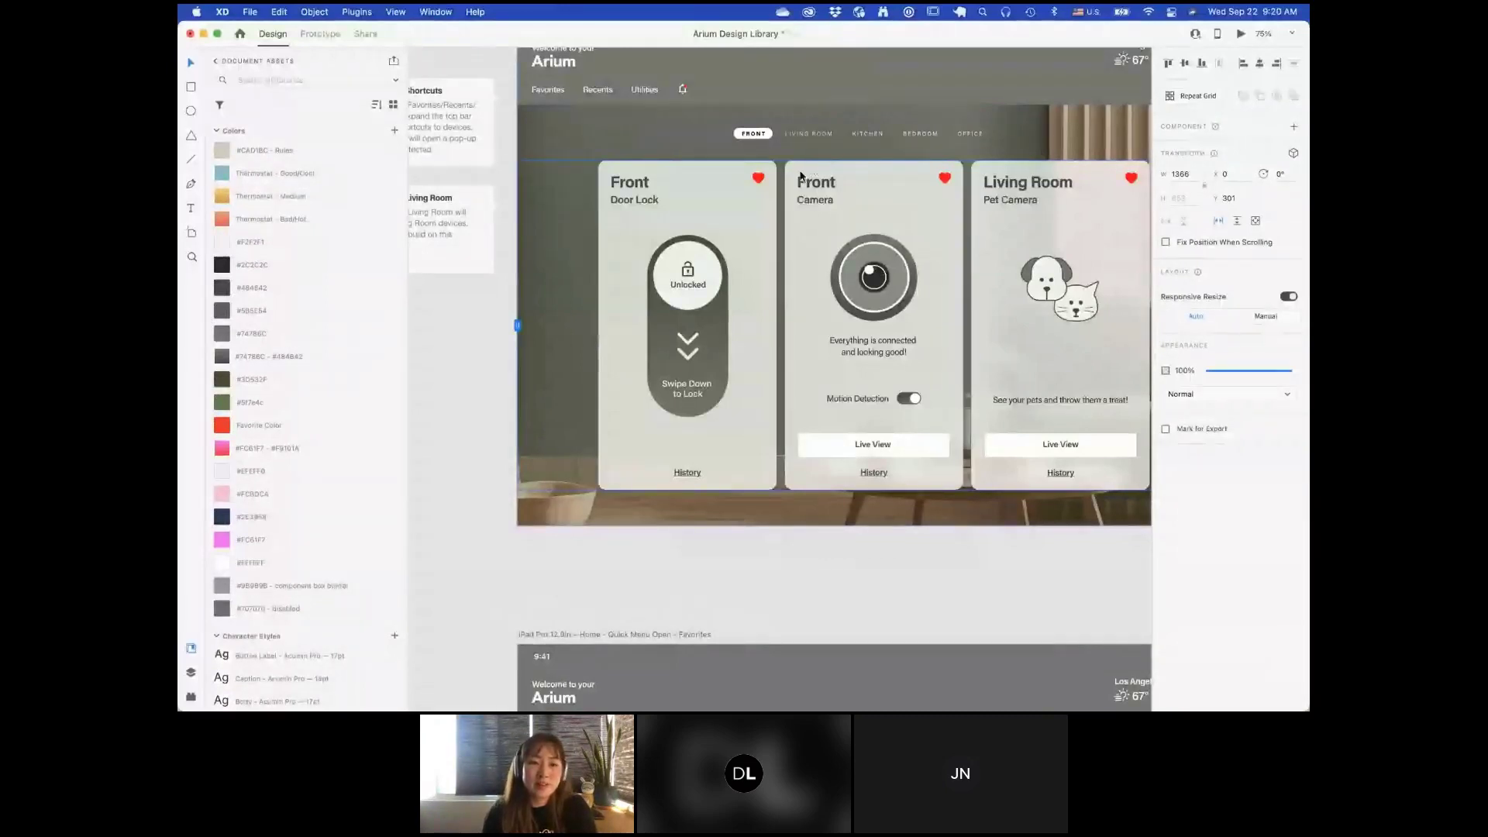
Step: Create a new document with an iPhone X, XS, 11 Pro artboard of 375 x 812 px
{"action": "left_click", "coordinate": [445, 371]}
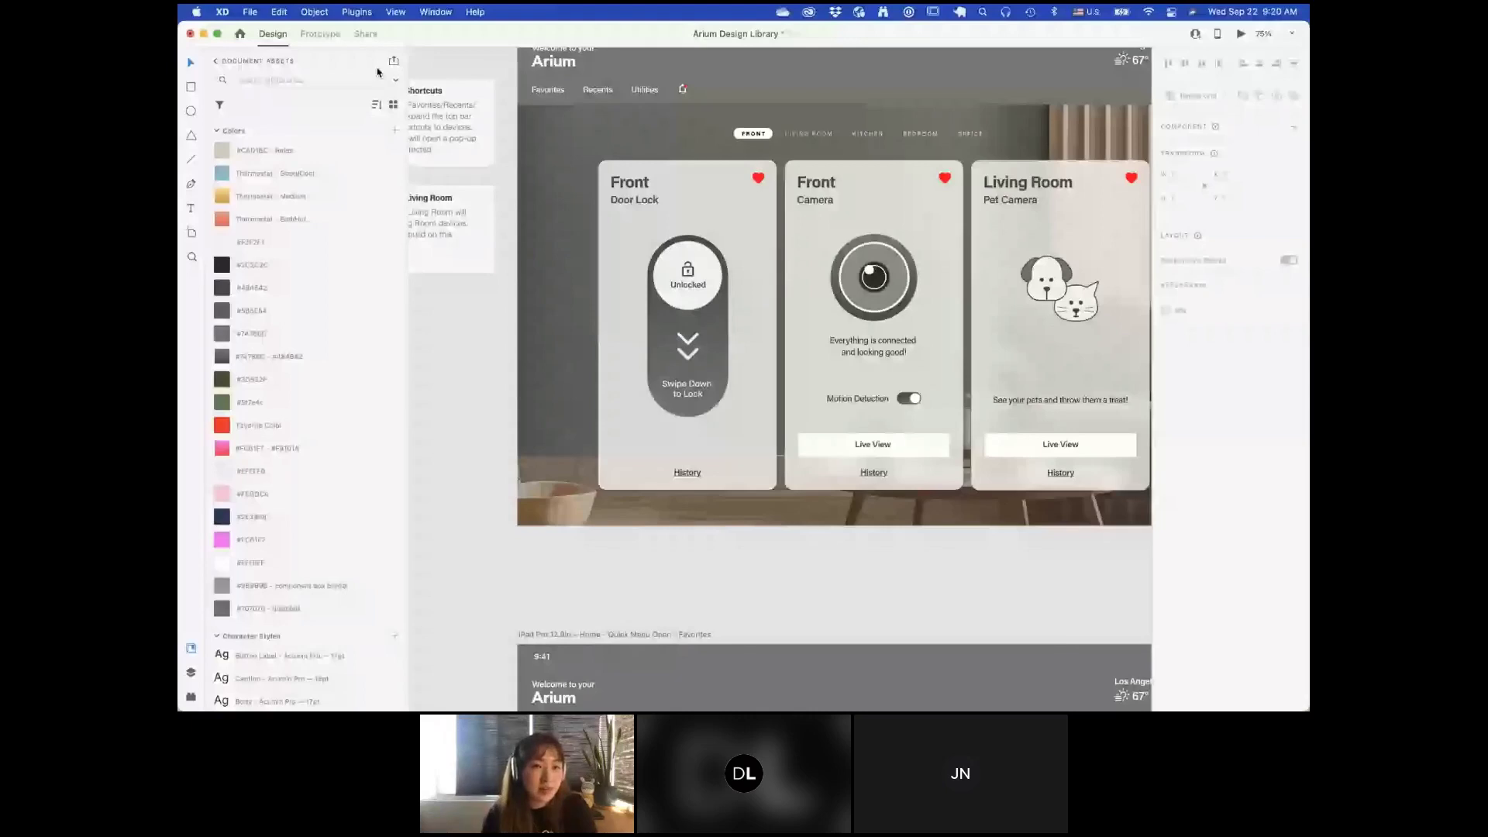
{"action": "left_click", "coordinate": [250, 12]}
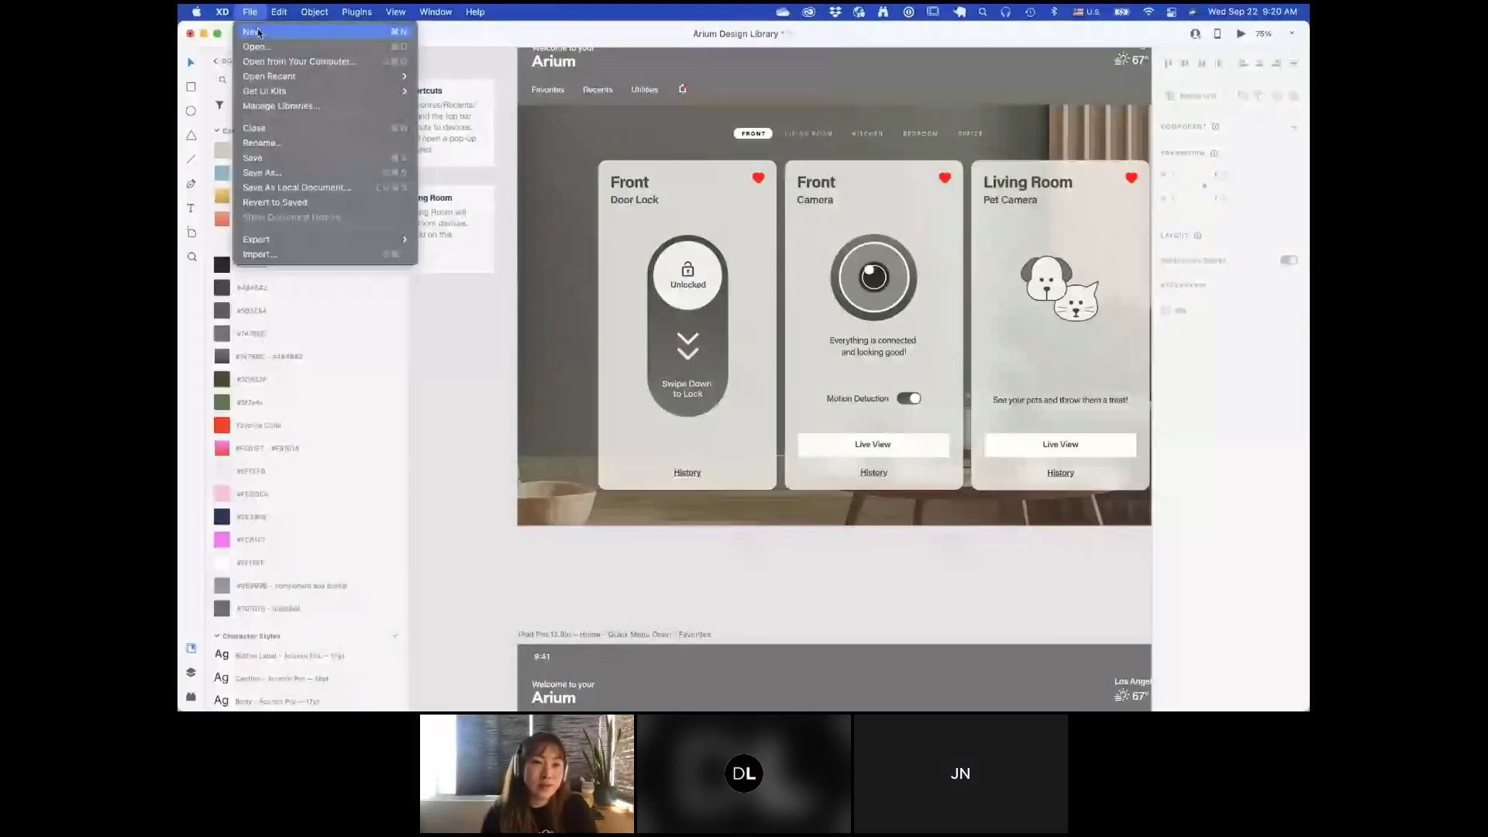
{"action": "left_click", "coordinate": [259, 31]}
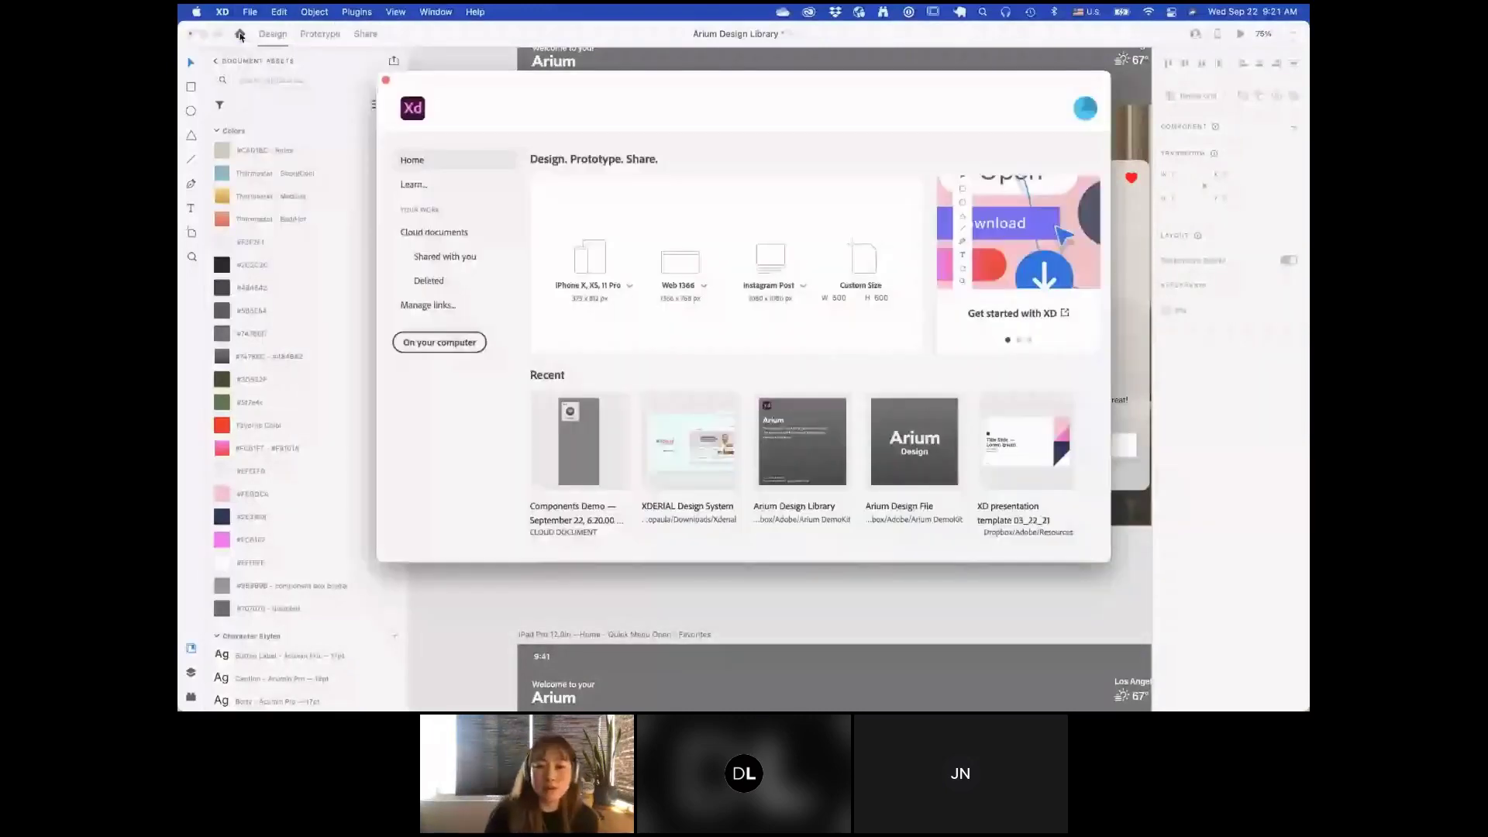
{"action": "left_click", "coordinate": [598, 263]}
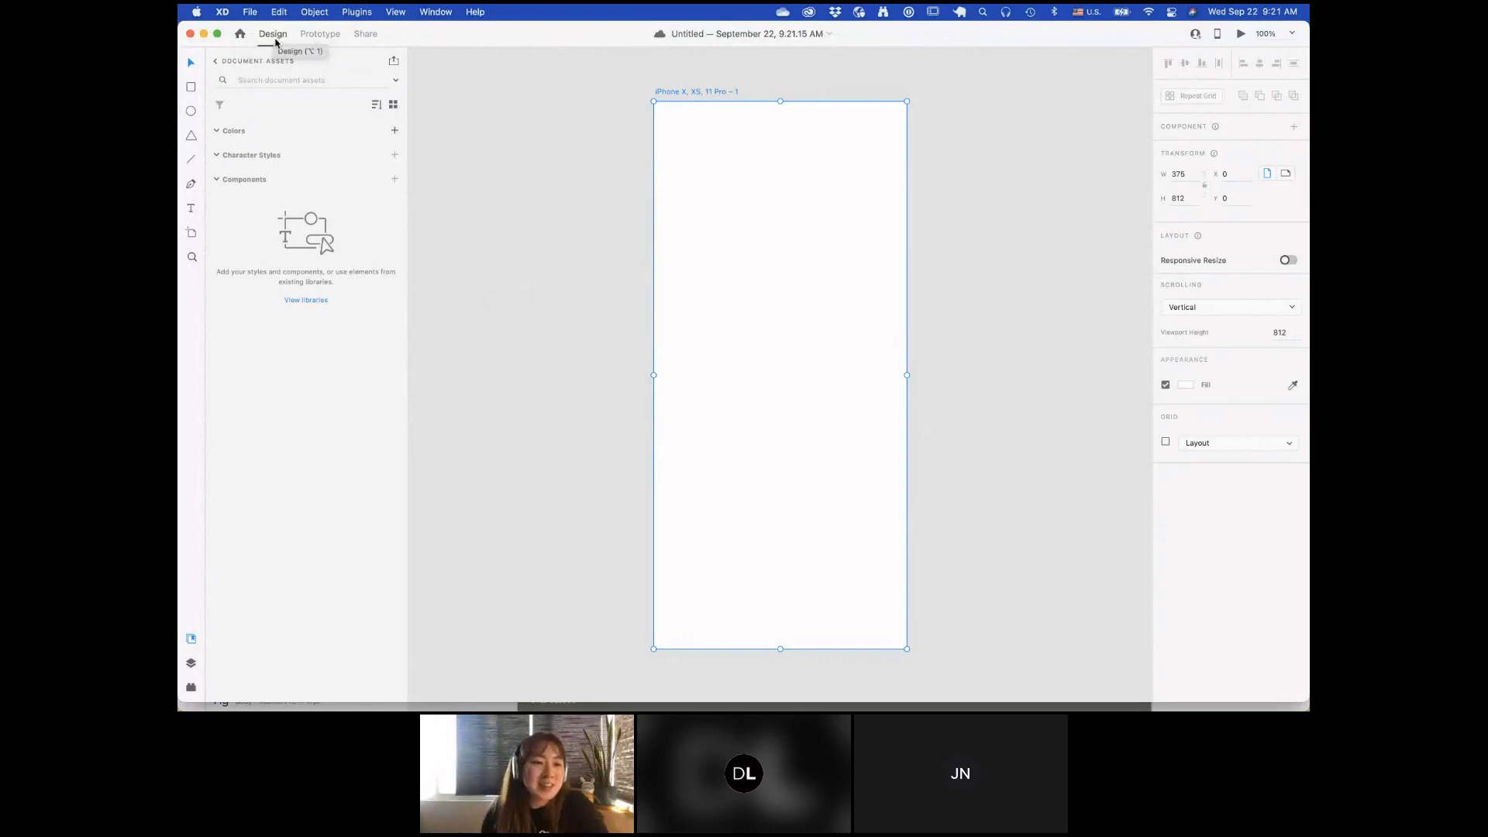
Step: Look at the Prototype and Share modes of the new document and return to Design mode
{"action": "left_click", "coordinate": [314, 34]}
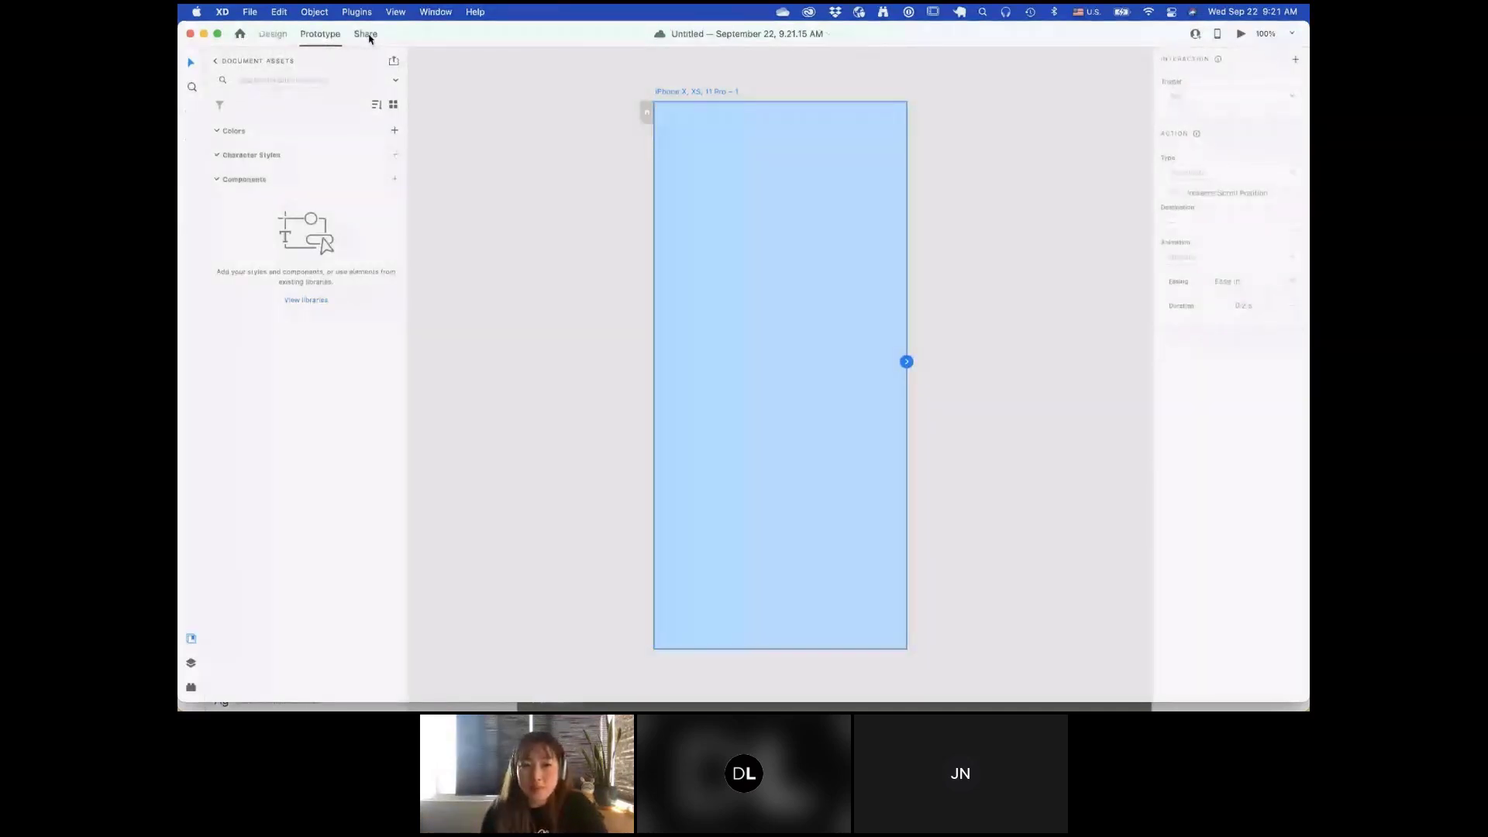
{"action": "left_click", "coordinate": [367, 37]}
{"action": "left_click", "coordinate": [270, 36]}
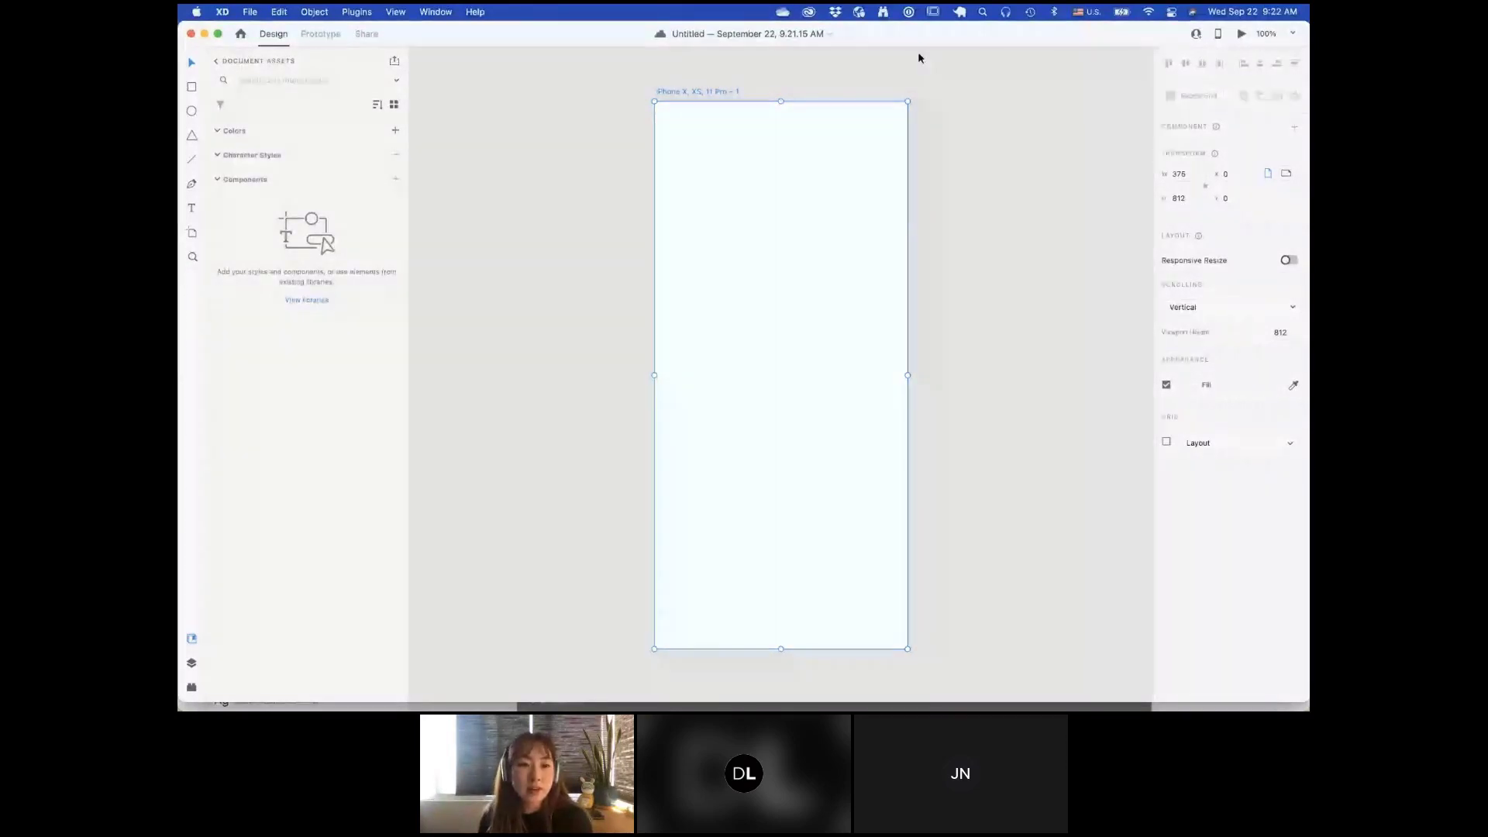
{"action": "left_click", "coordinate": [248, 11]}
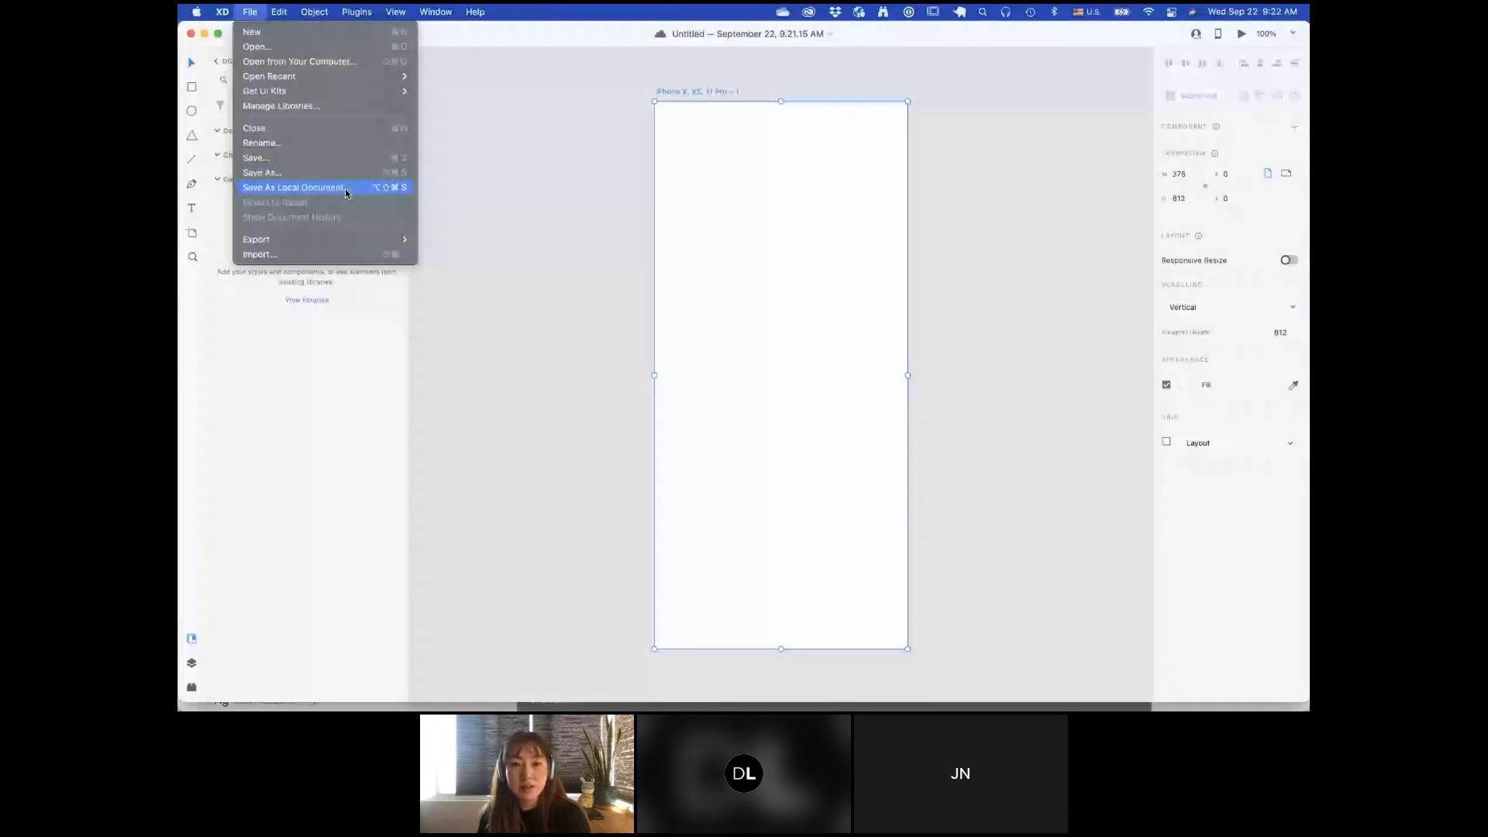
{"action": "left_click", "coordinate": [402, 160]}
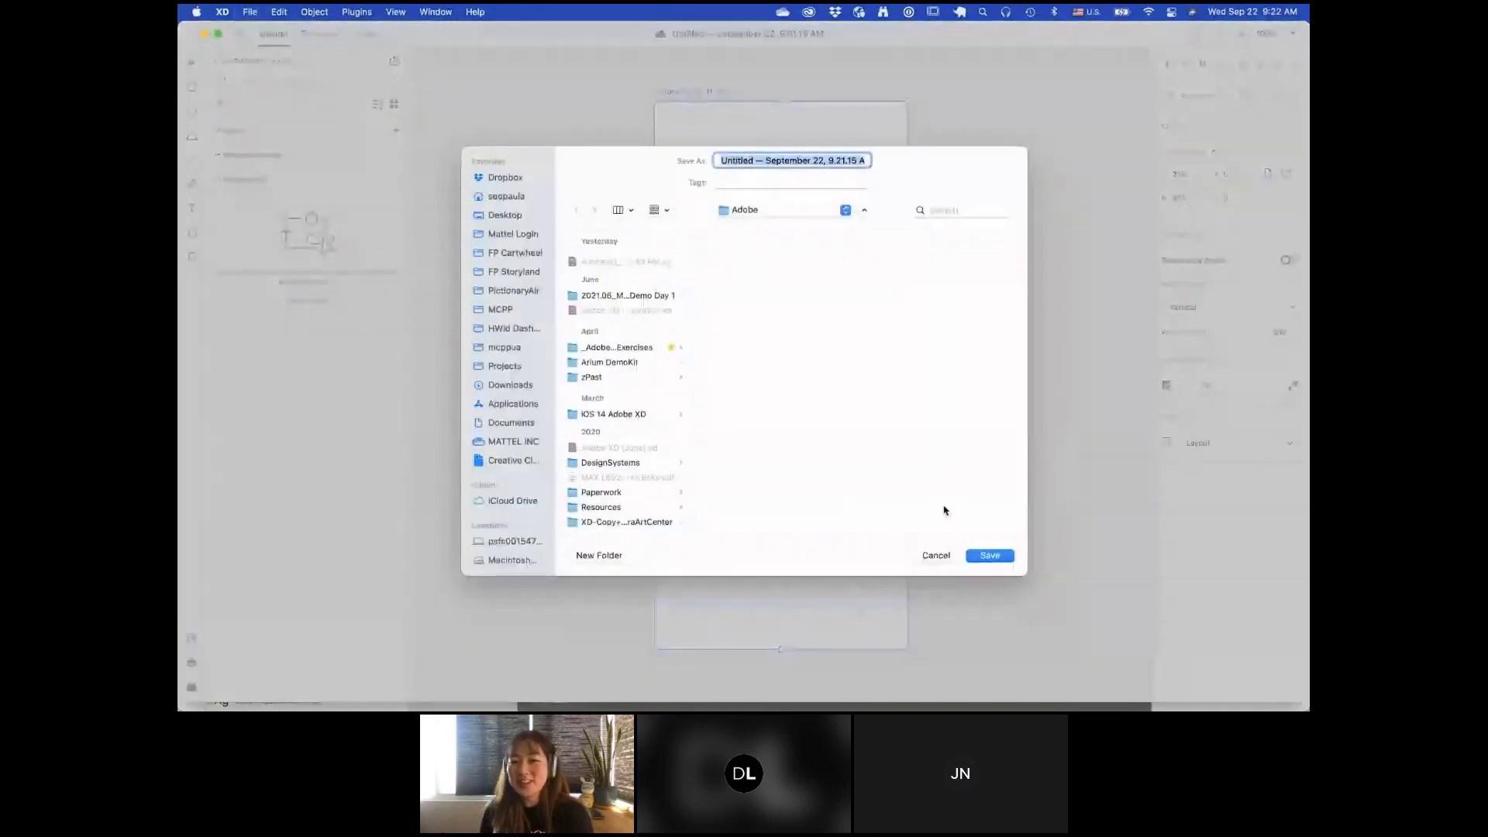
{"action": "left_click", "coordinate": [937, 556]}
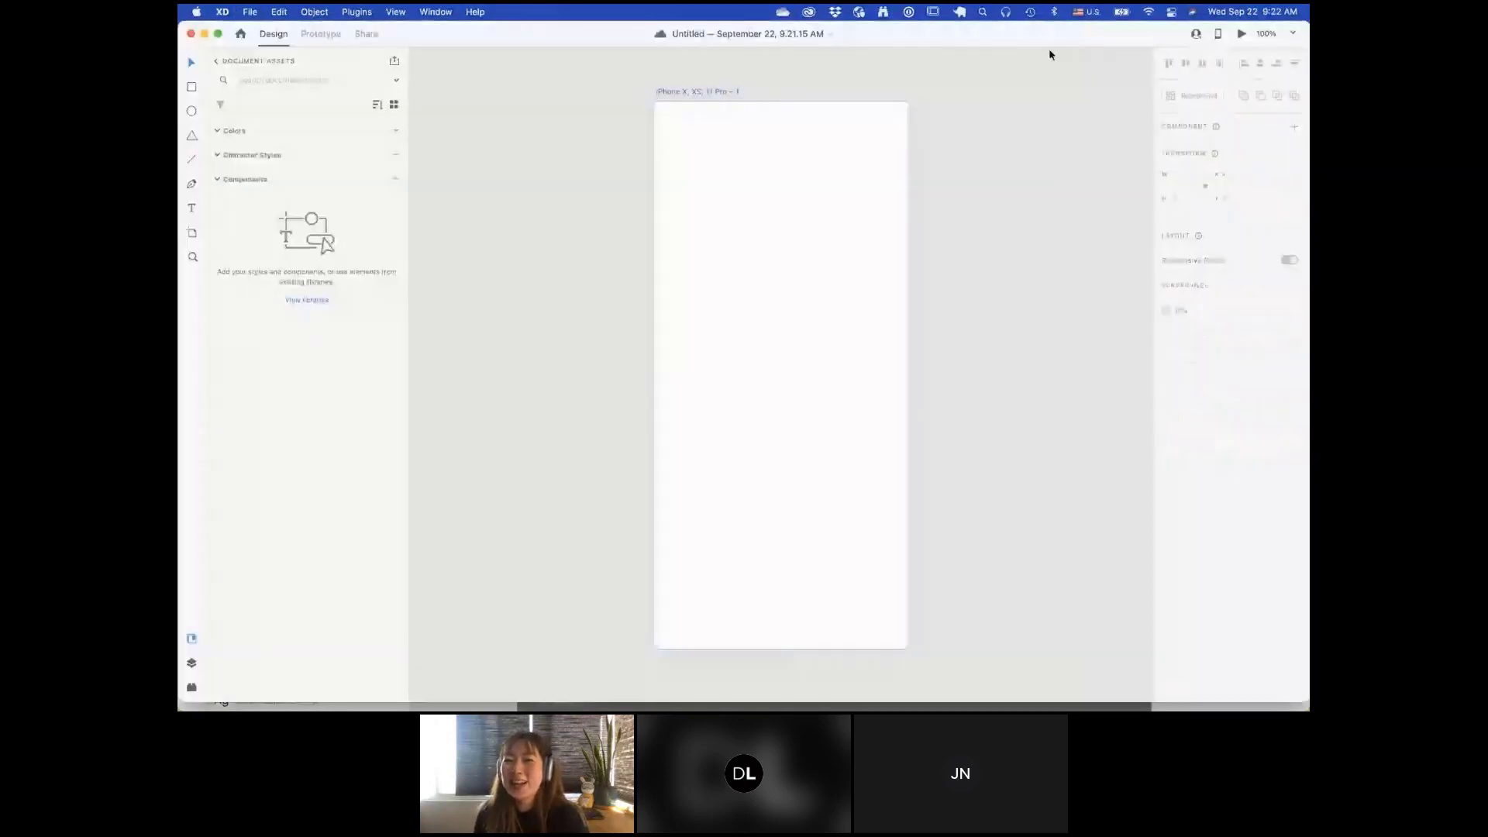
{"action": "left_click", "coordinate": [1195, 34]}
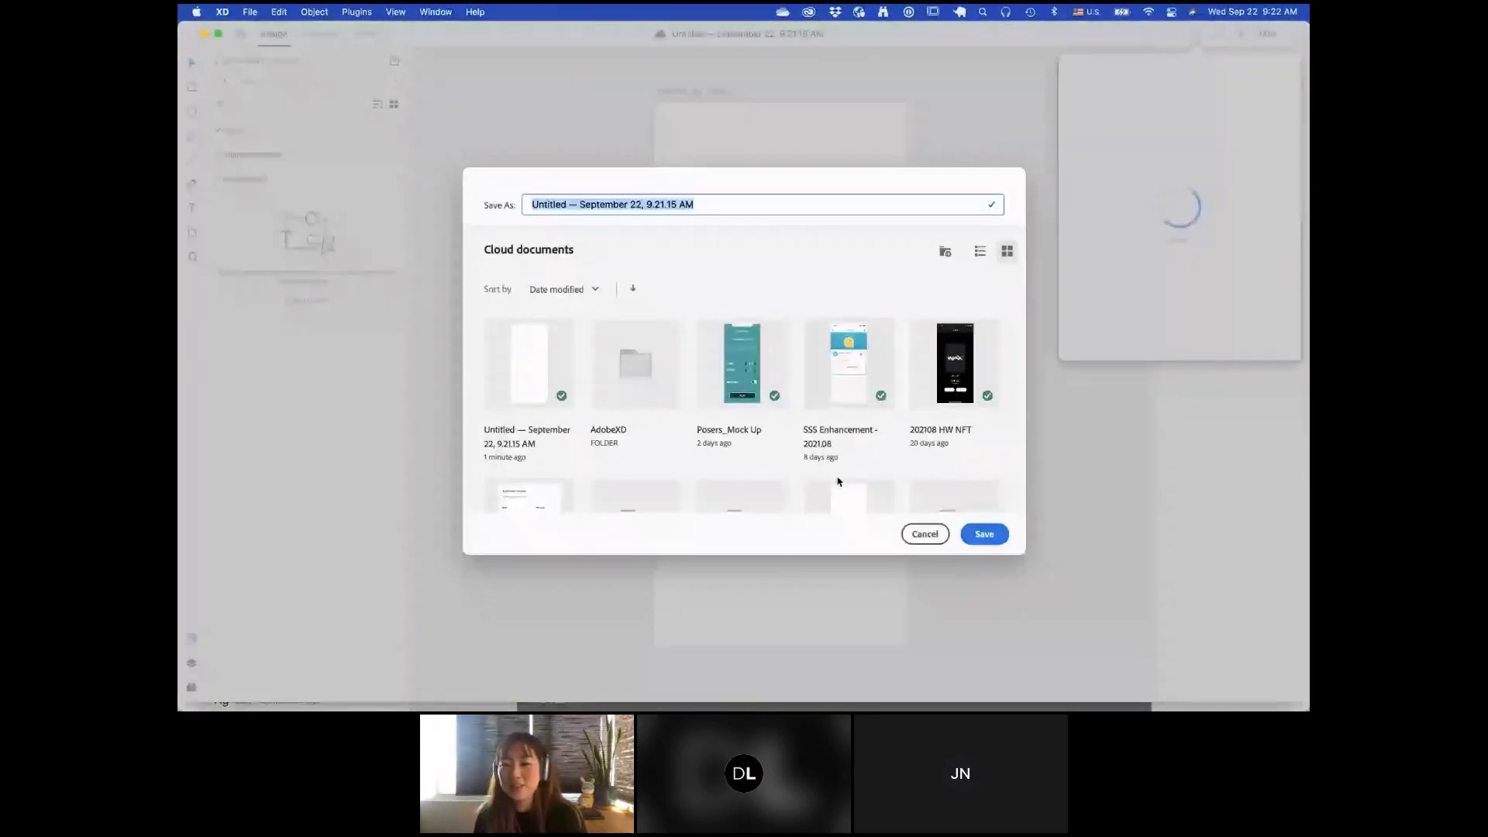
{"action": "left_click", "coordinate": [930, 536]}
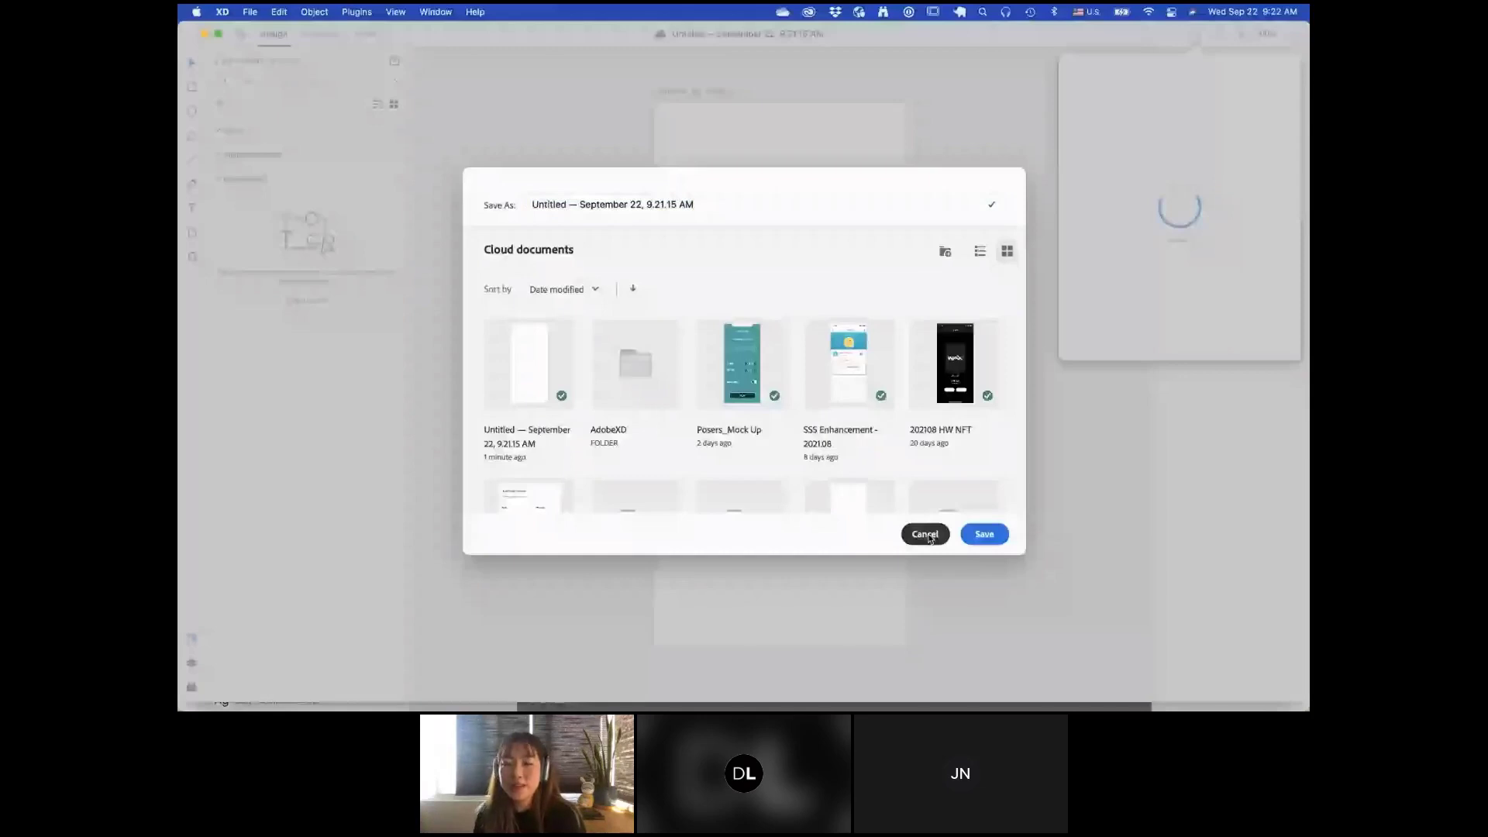
{"action": "left_click", "coordinate": [929, 537]}
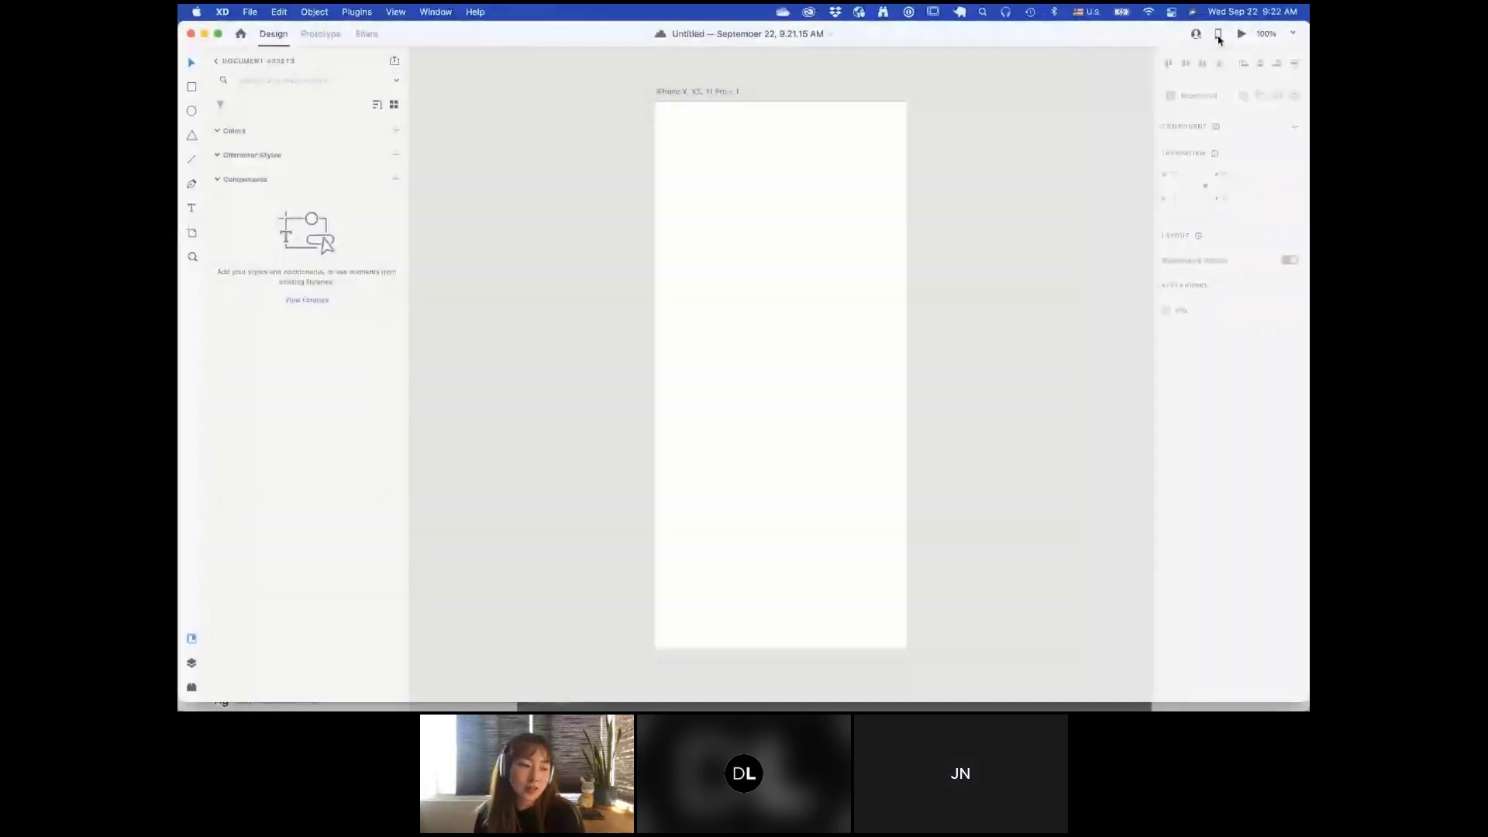
Step: Preview the blank artboard in the desktop preview, move the preview window over the canvas and close it
{"action": "mouse_move", "coordinate": [1219, 38]}
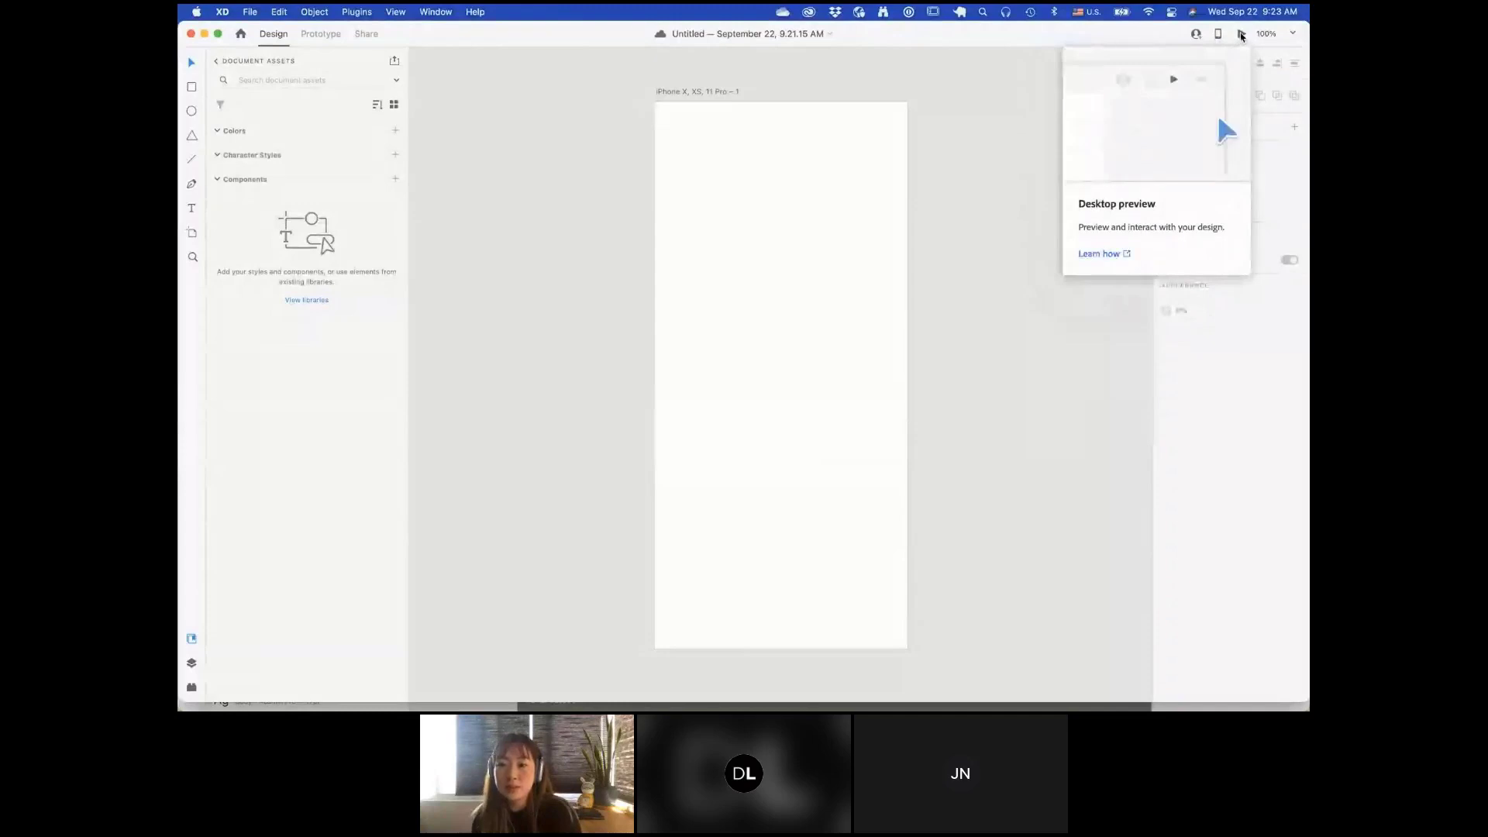
{"action": "left_click", "coordinate": [1241, 35]}
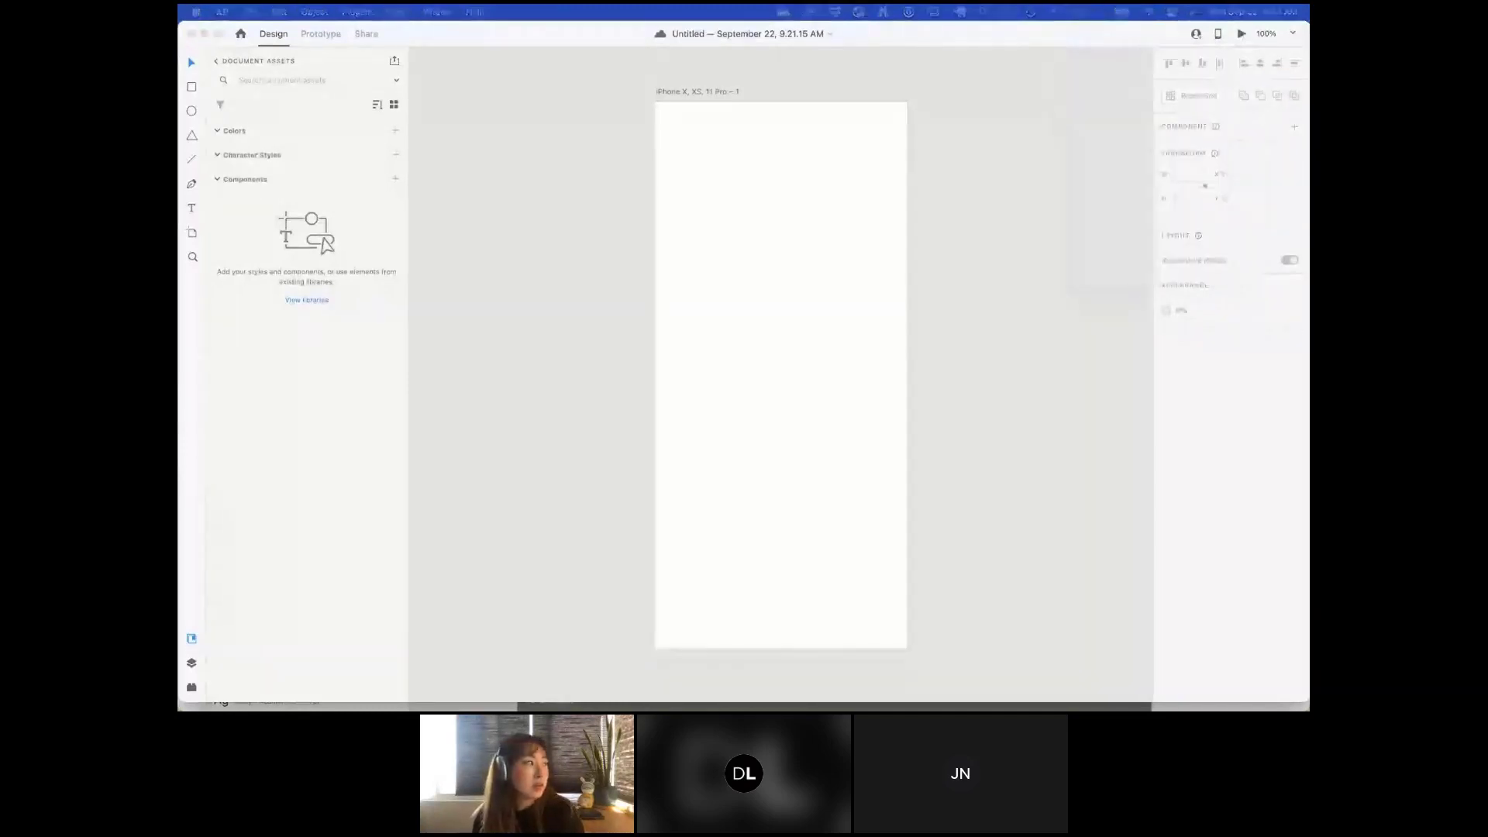
{"action": "left_click_drag", "start_coordinate": [1136, 144], "coordinate": [975, 70]}
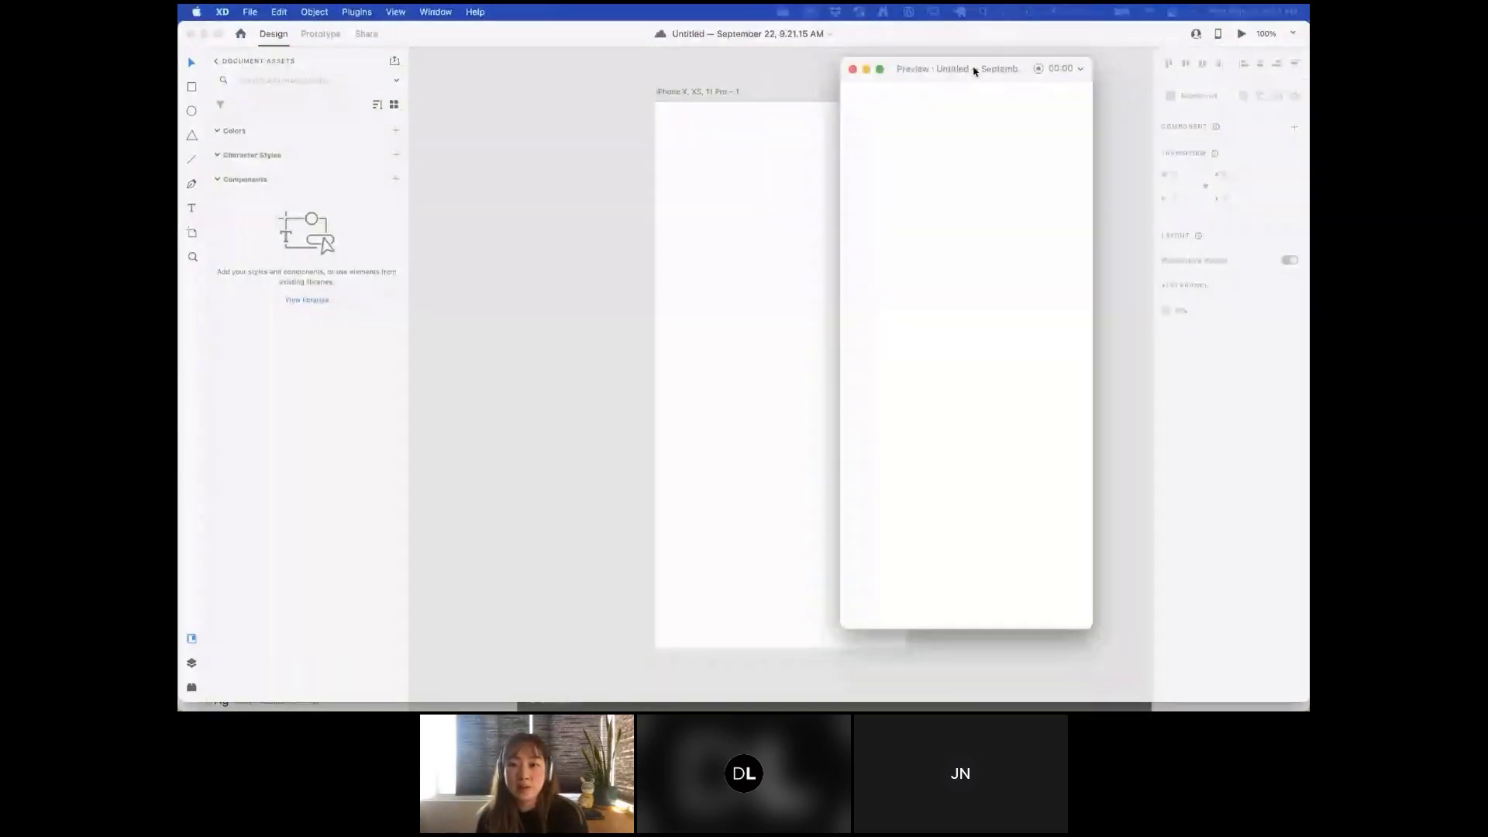
{"action": "left_click", "coordinate": [852, 69]}
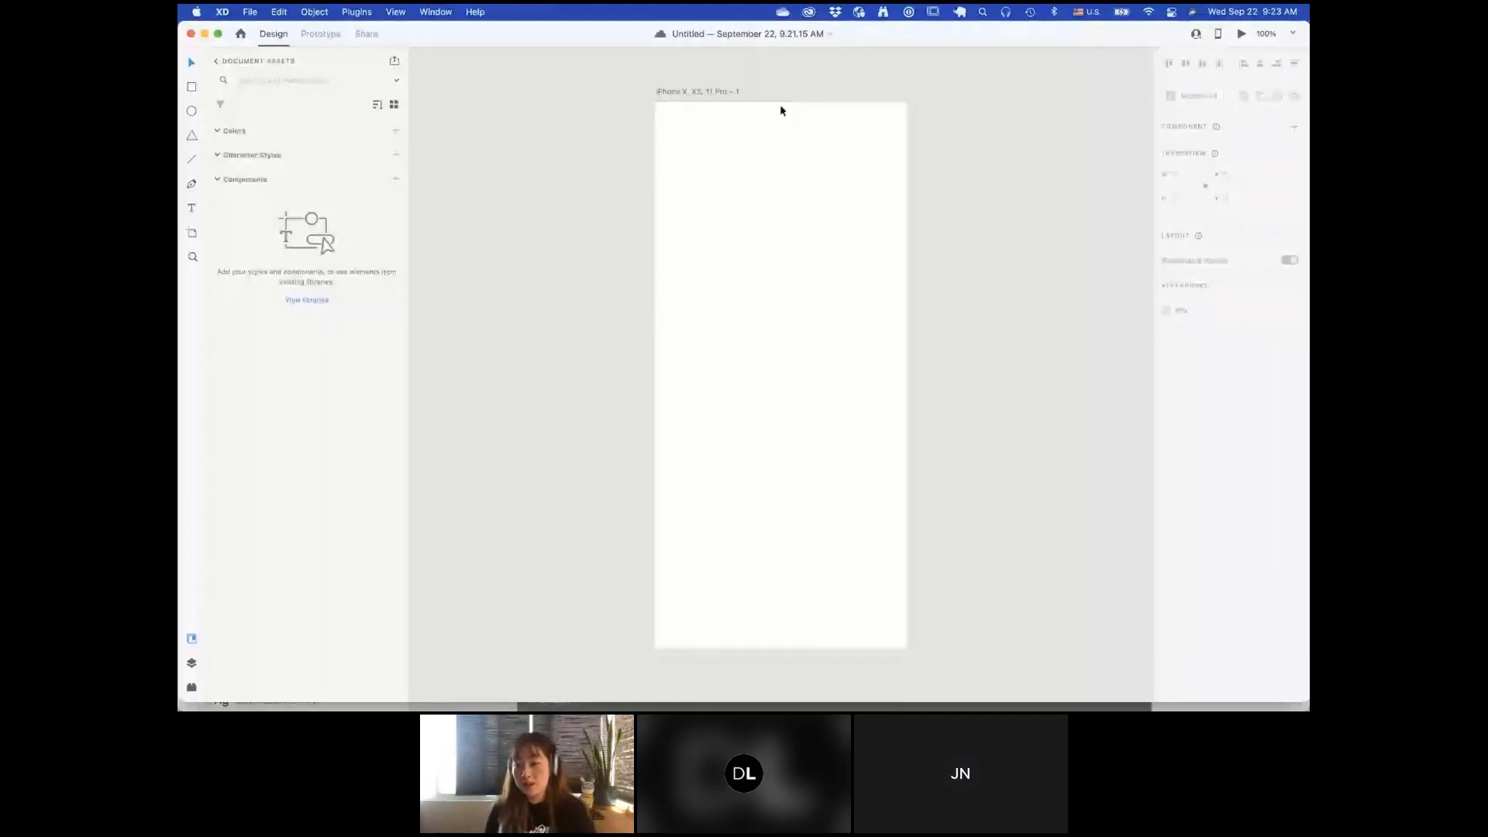
Step: Draw two near-square rectangles side by side near the artboard's upper edge, about 91 x 89 and about 114 x 113
{"action": "left_click", "coordinate": [721, 91]}
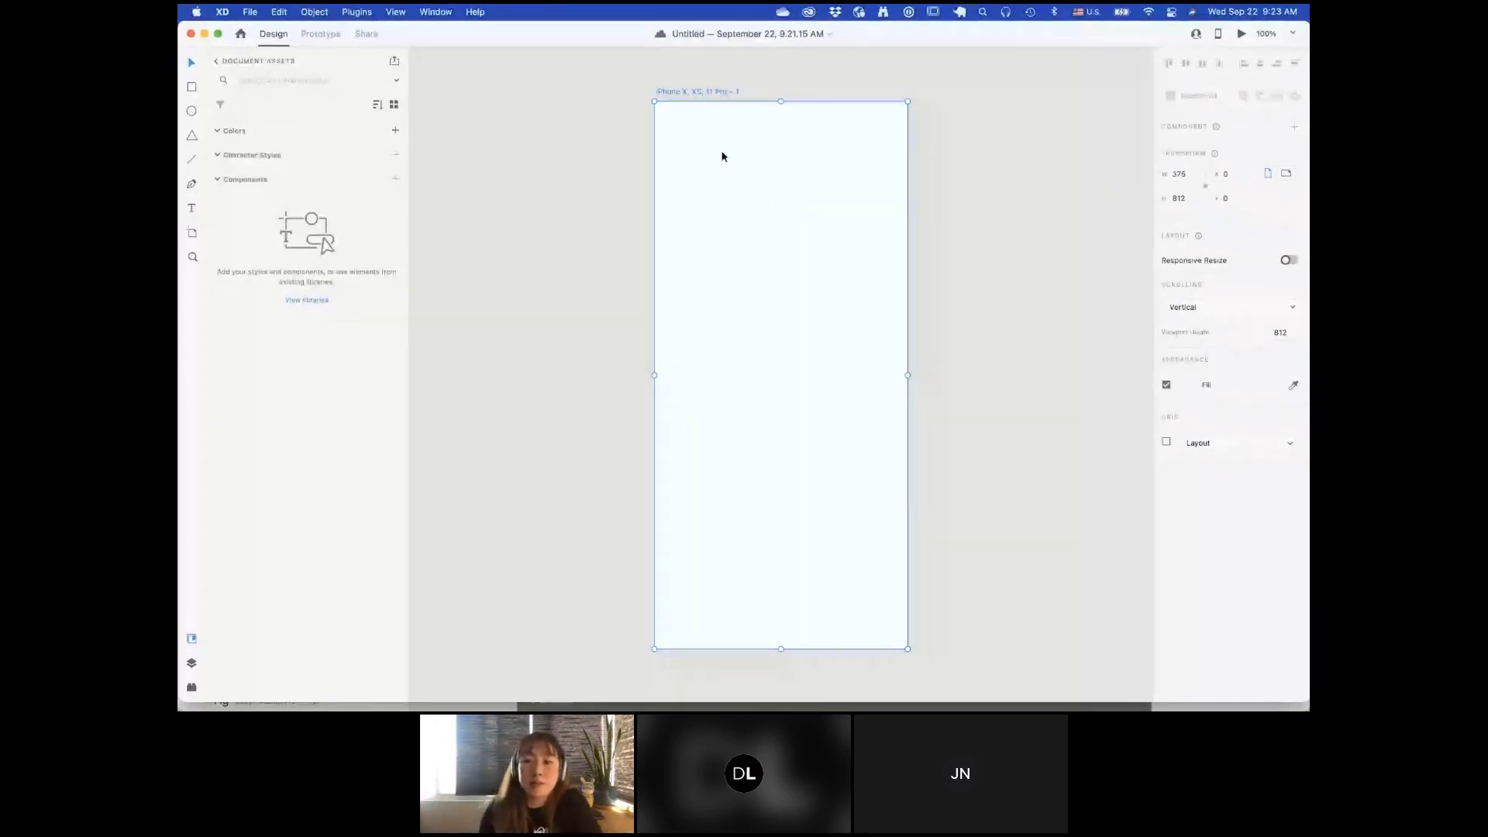
{"action": "left_click", "coordinate": [192, 88]}
{"action": "left_click_drag", "start_coordinate": [673, 125], "coordinate": [734, 184]}
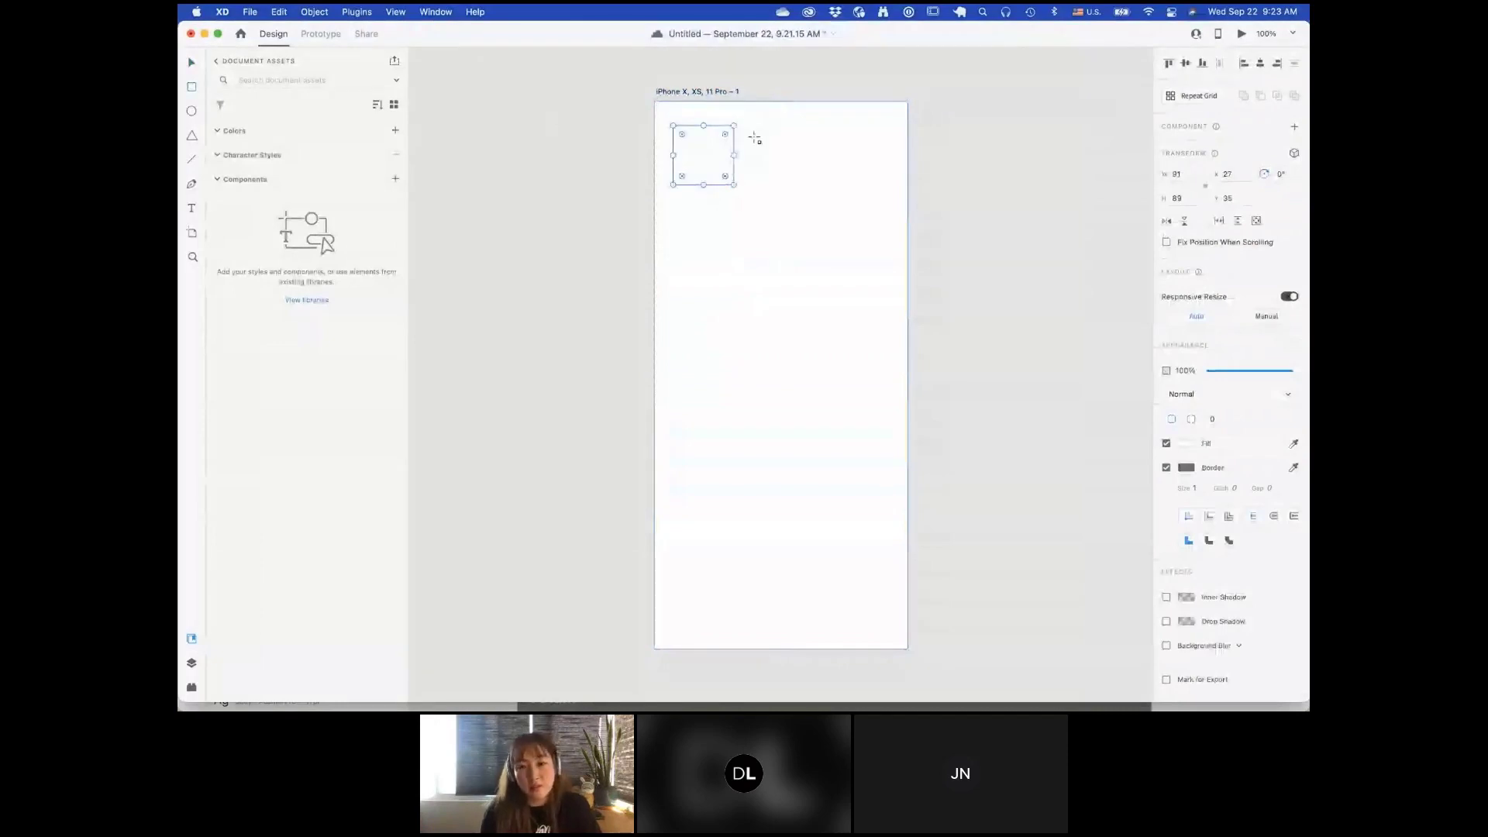
{"action": "left_click_drag", "start_coordinate": [757, 130], "coordinate": [835, 207]}
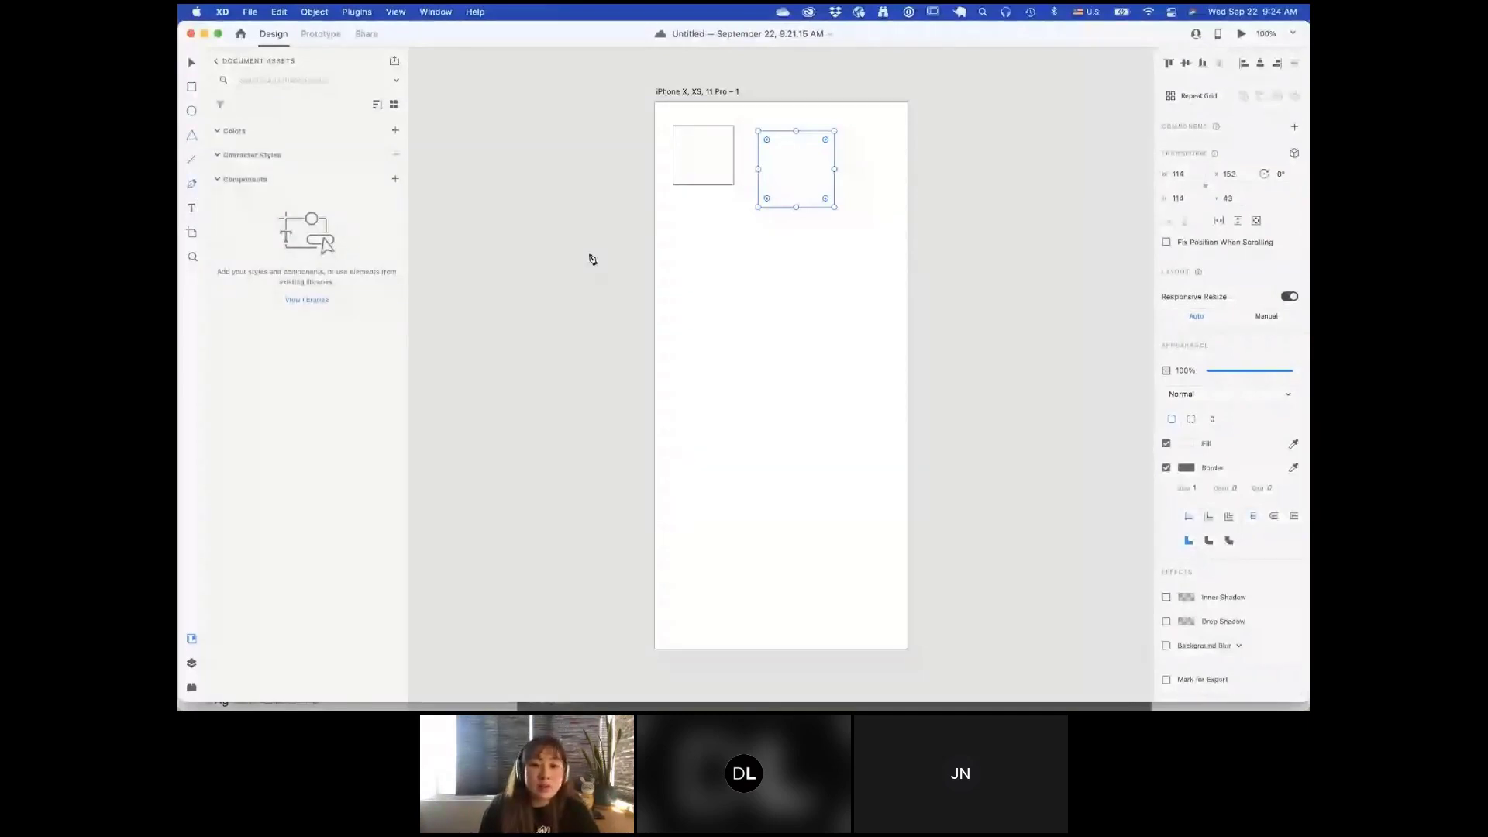
Step: Draw an open S-shaped curve with the Pen tool below the rectangles, about 220 x 170 overall
{"action": "mouse_move", "coordinate": [689, 232]}
{"action": "left_mouse_down"}
{"action": "mouse_move", "coordinate": [739, 237]}
{"action": "mouse_move", "coordinate": [732, 306]}
{"action": "left_mouse_up"}
{"action": "left_click_drag", "start_coordinate": [792, 334], "coordinate": [821, 324]}
{"action": "left_click", "coordinate": [843, 346]}
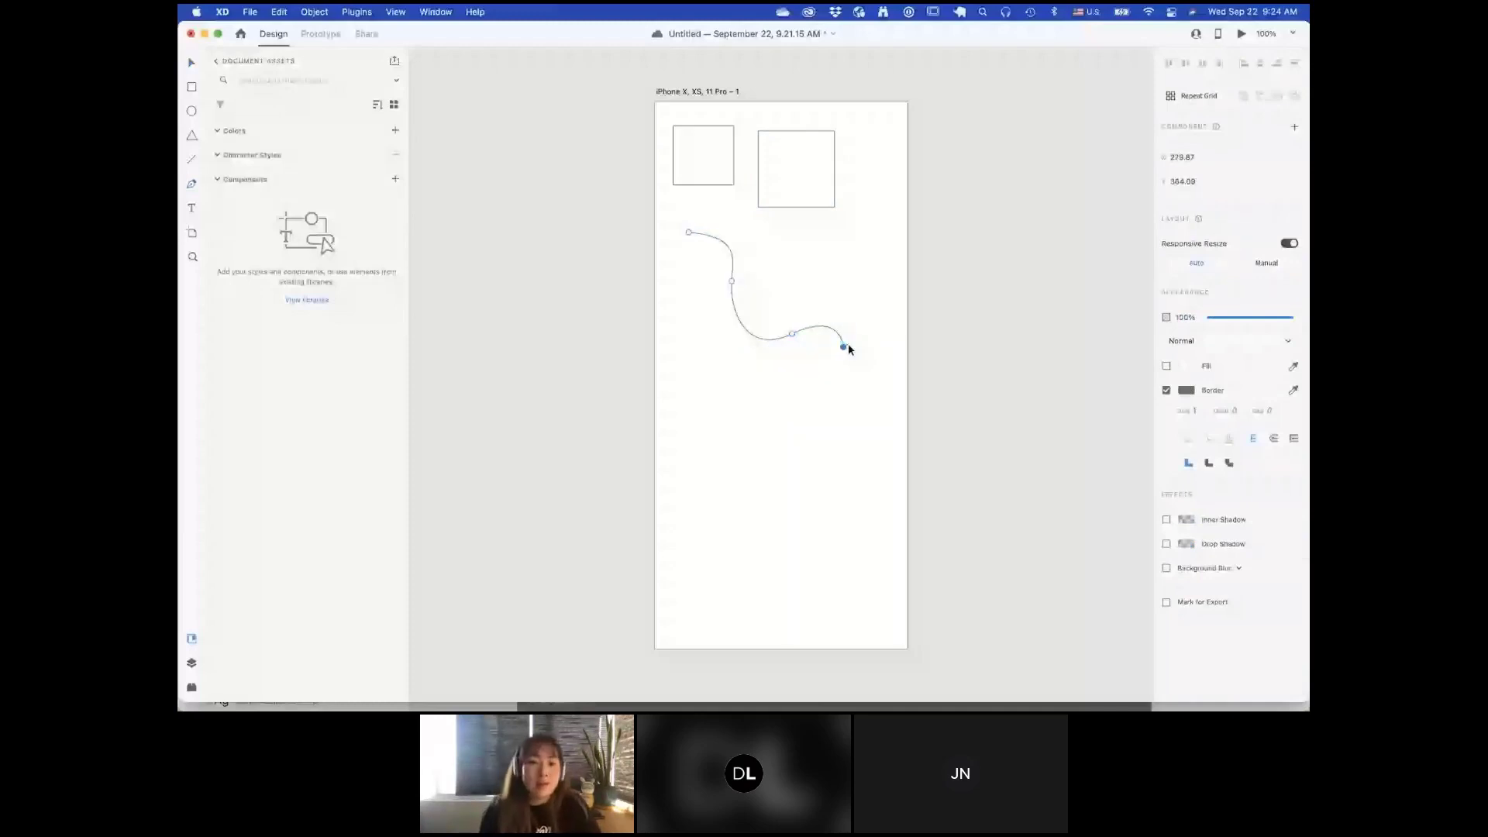
{"action": "key", "text": "Escape"}
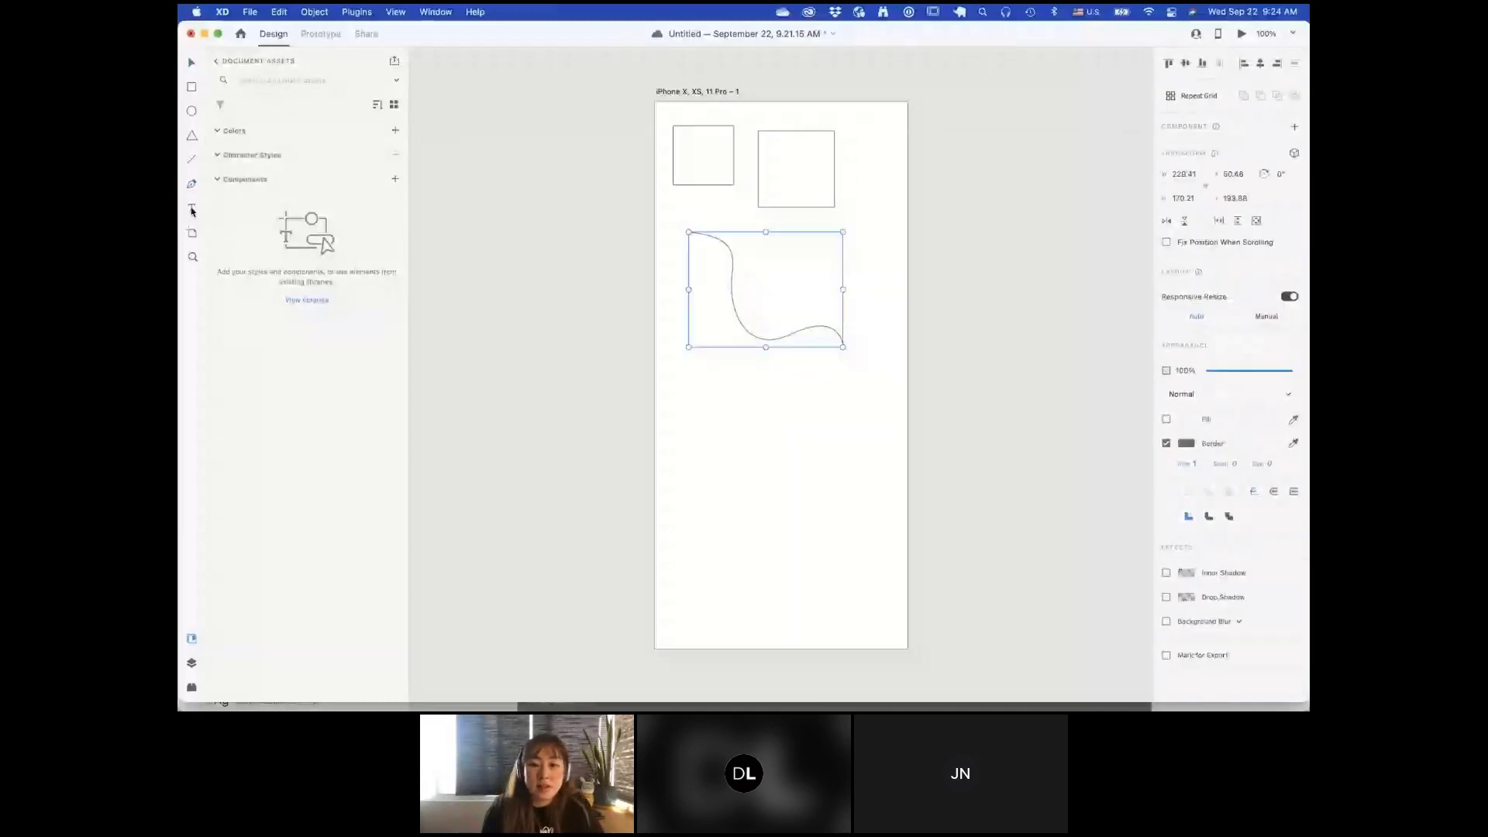
Step: Add the text "asfdsdfdfg" below the curve on the artboard
{"action": "key", "text": "t"}
{"action": "key", "text": "Escape"}
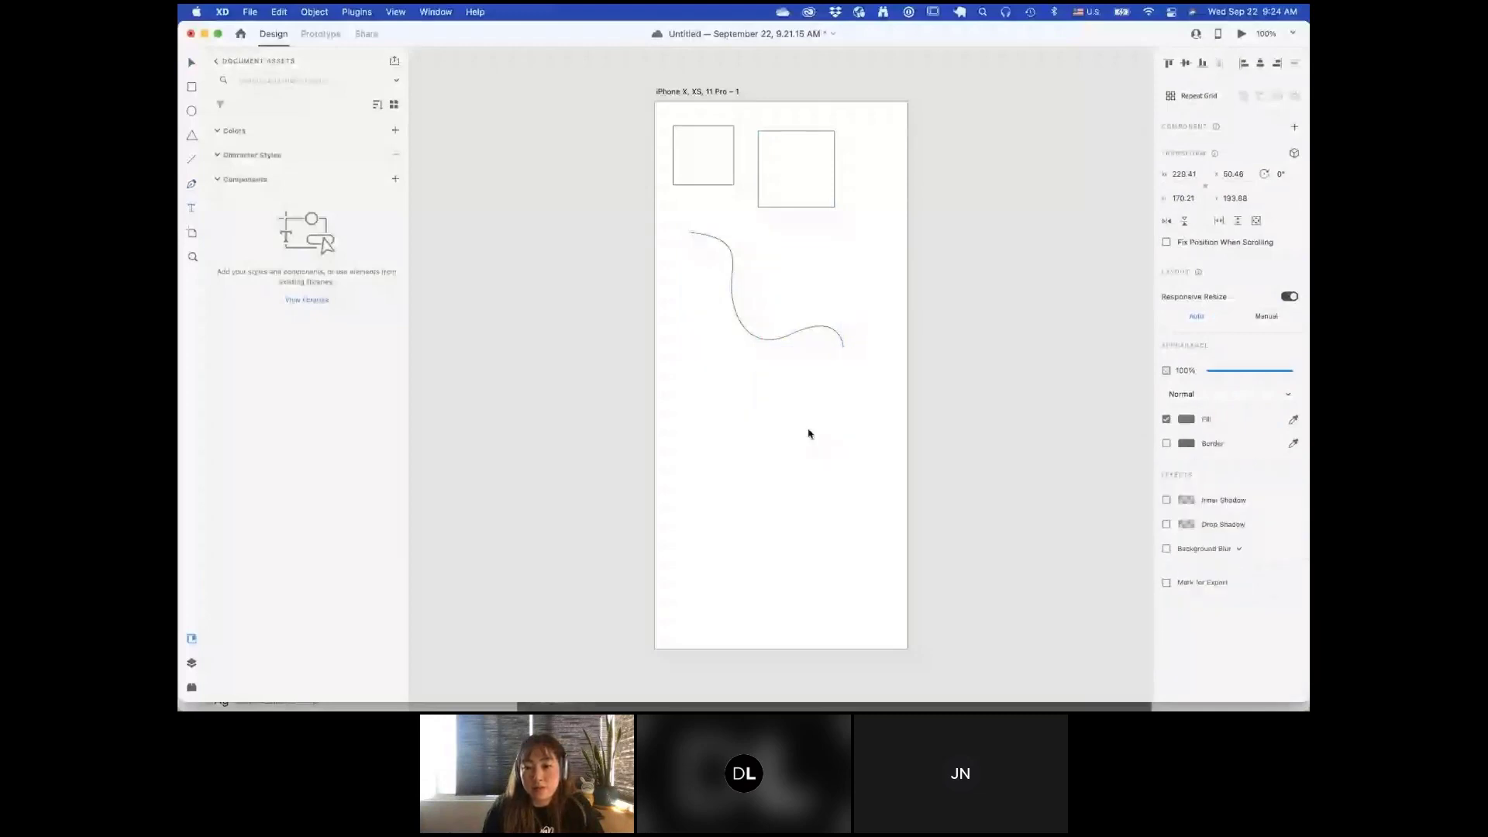
{"action": "type", "text": "asfdsdfdf"}
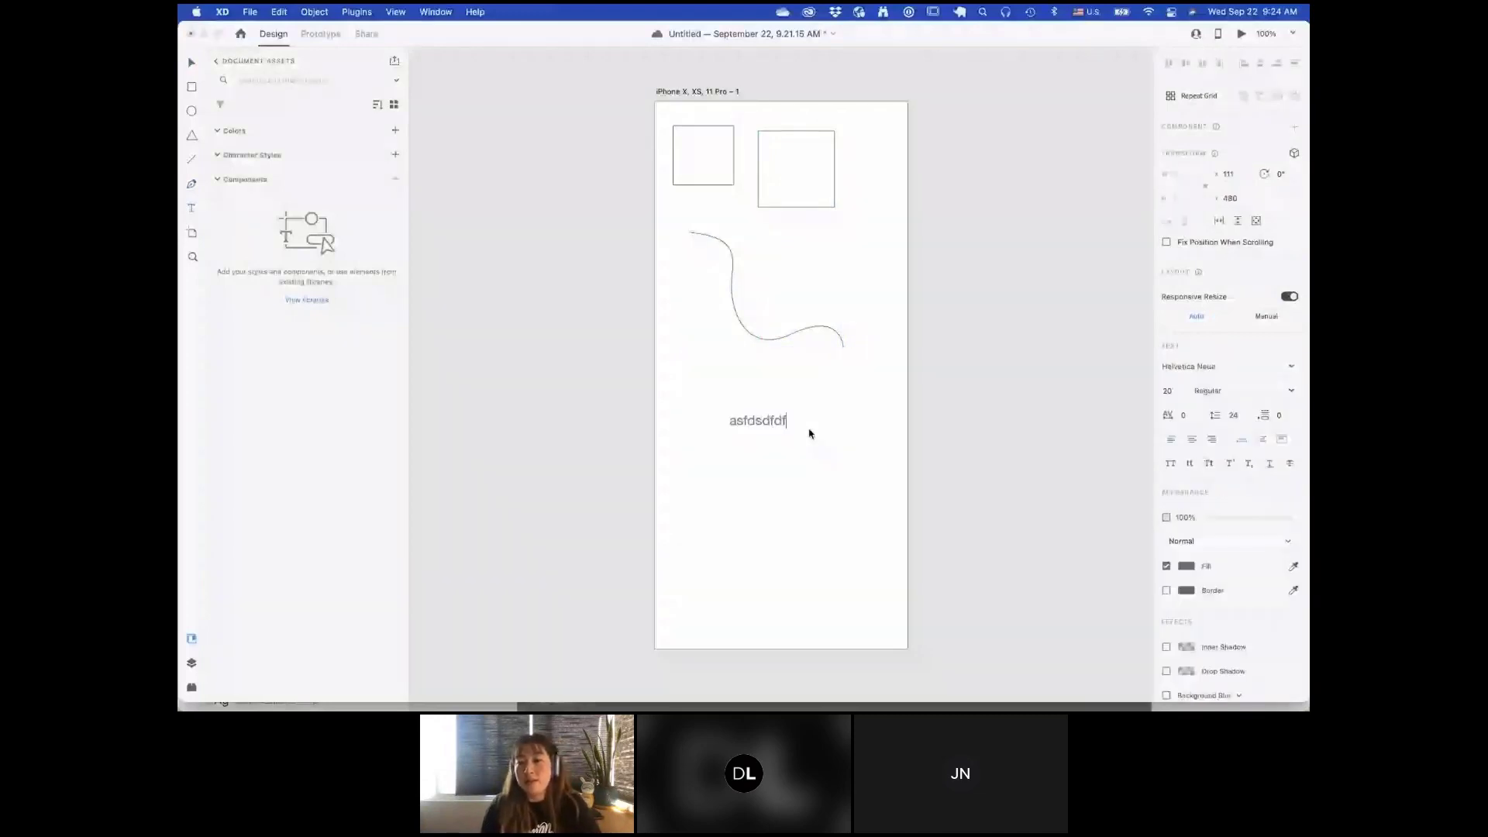
{"action": "type", "text": "g"}
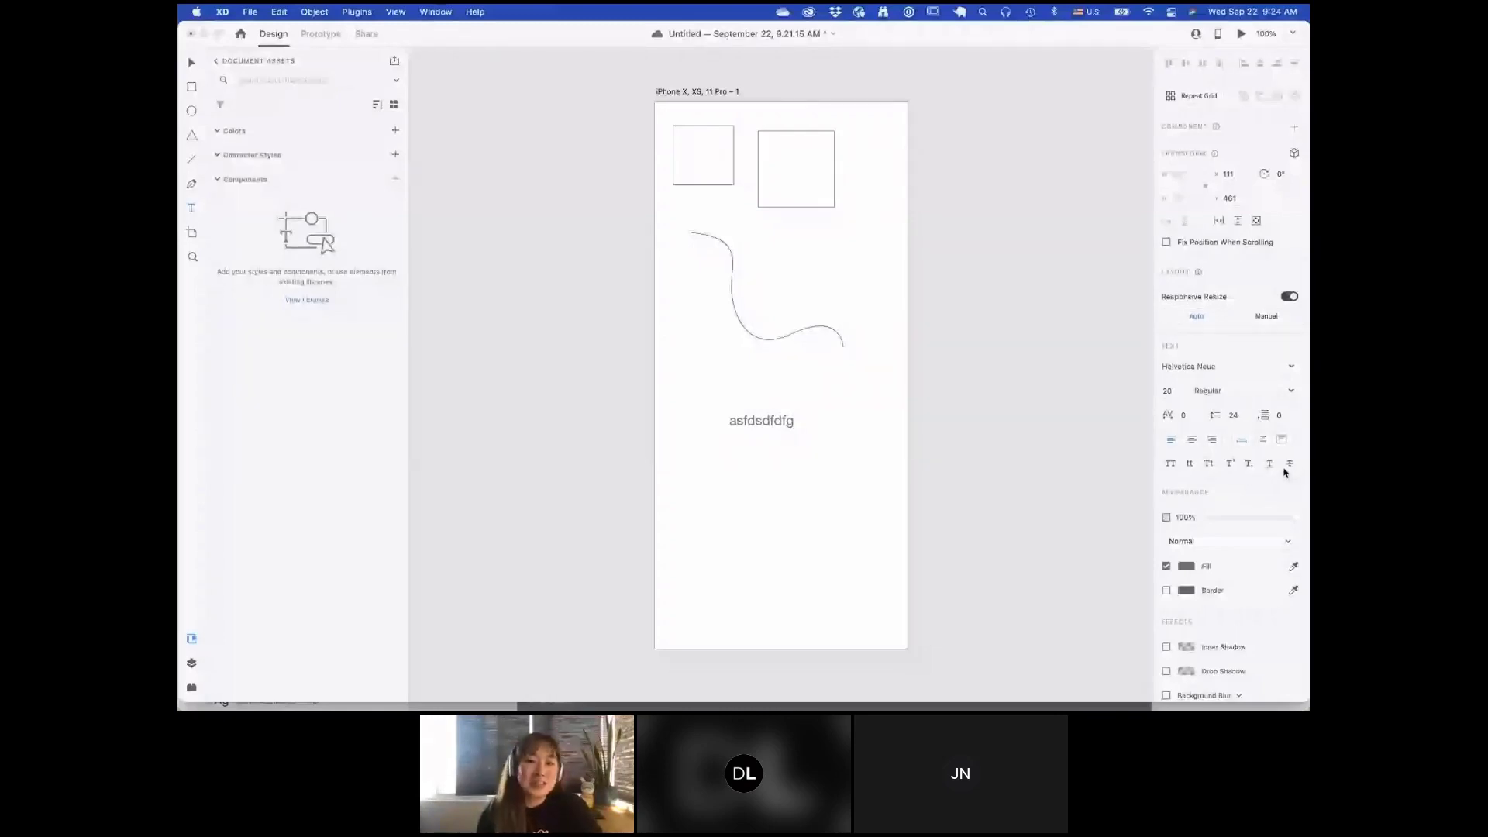
{"action": "left_click", "coordinate": [850, 435]}
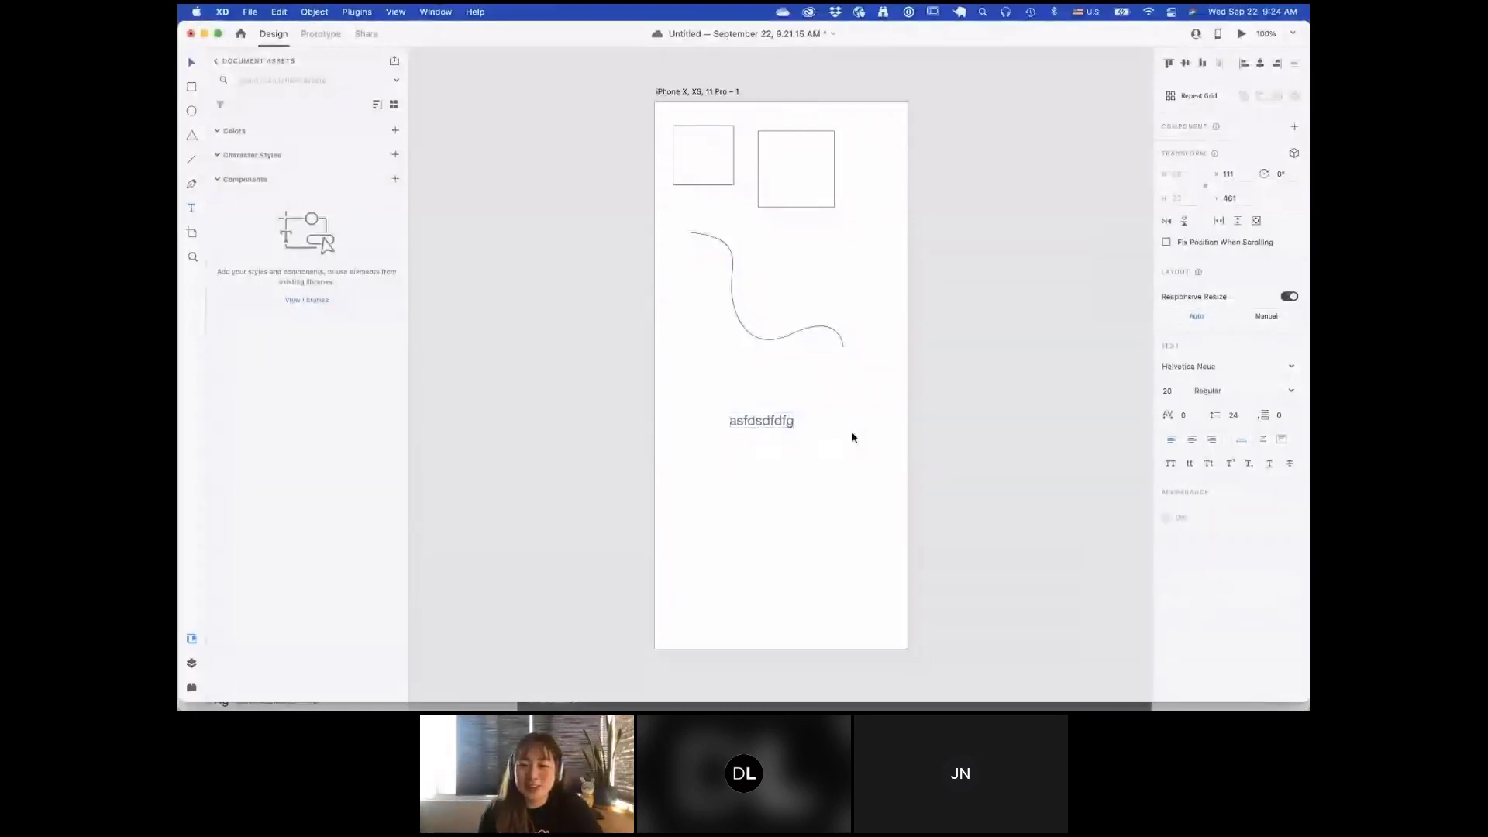
Step: Activate the Artboard tool and examine the preset sizes for mobile, tablet, web, social media and watch
{"action": "left_click", "coordinate": [191, 234]}
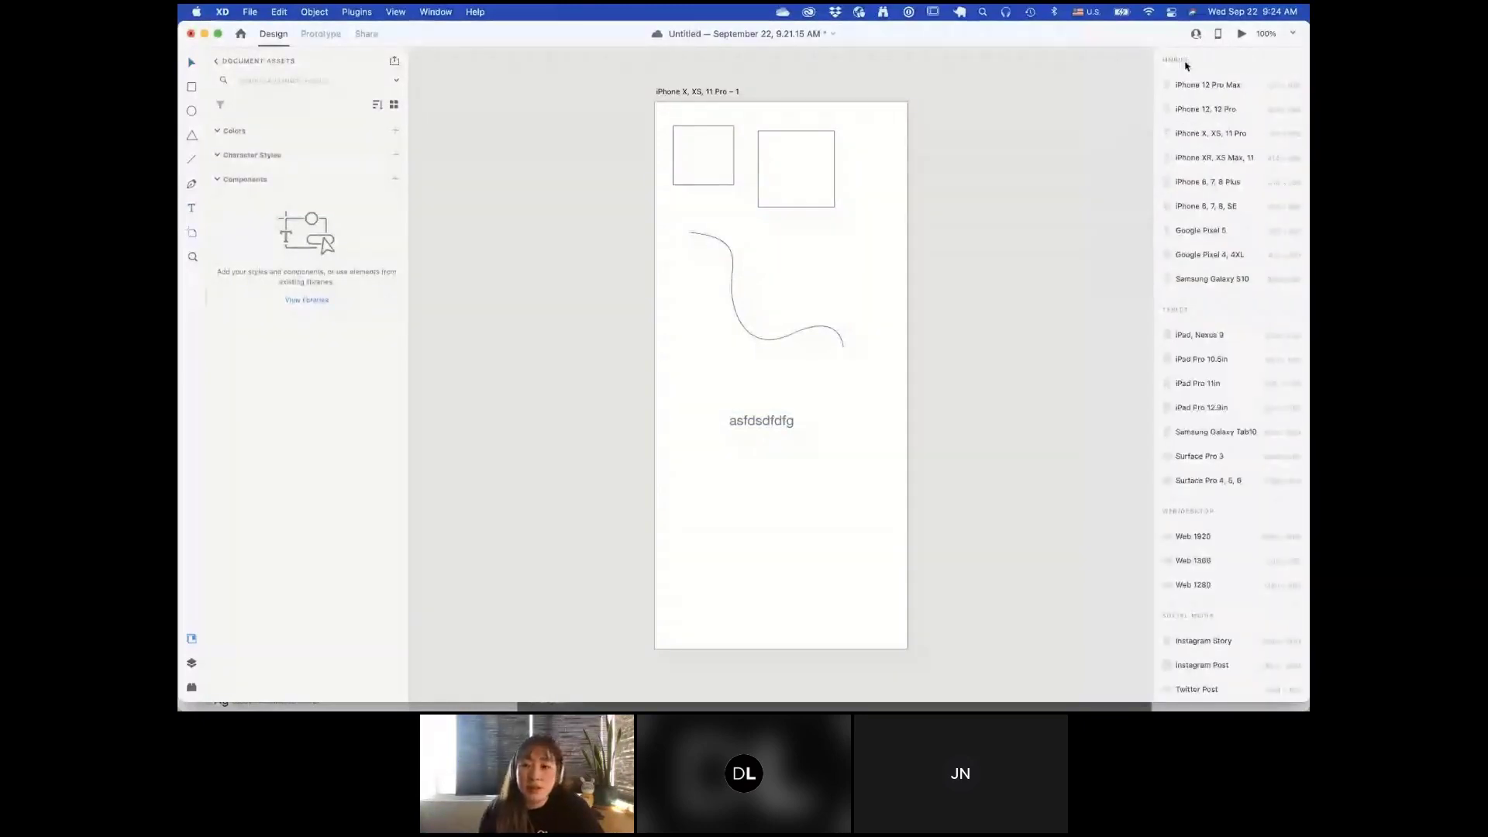
{"action": "scroll", "coordinate": [944, 215], "scroll_direction": "right", "scroll_amount": 5}
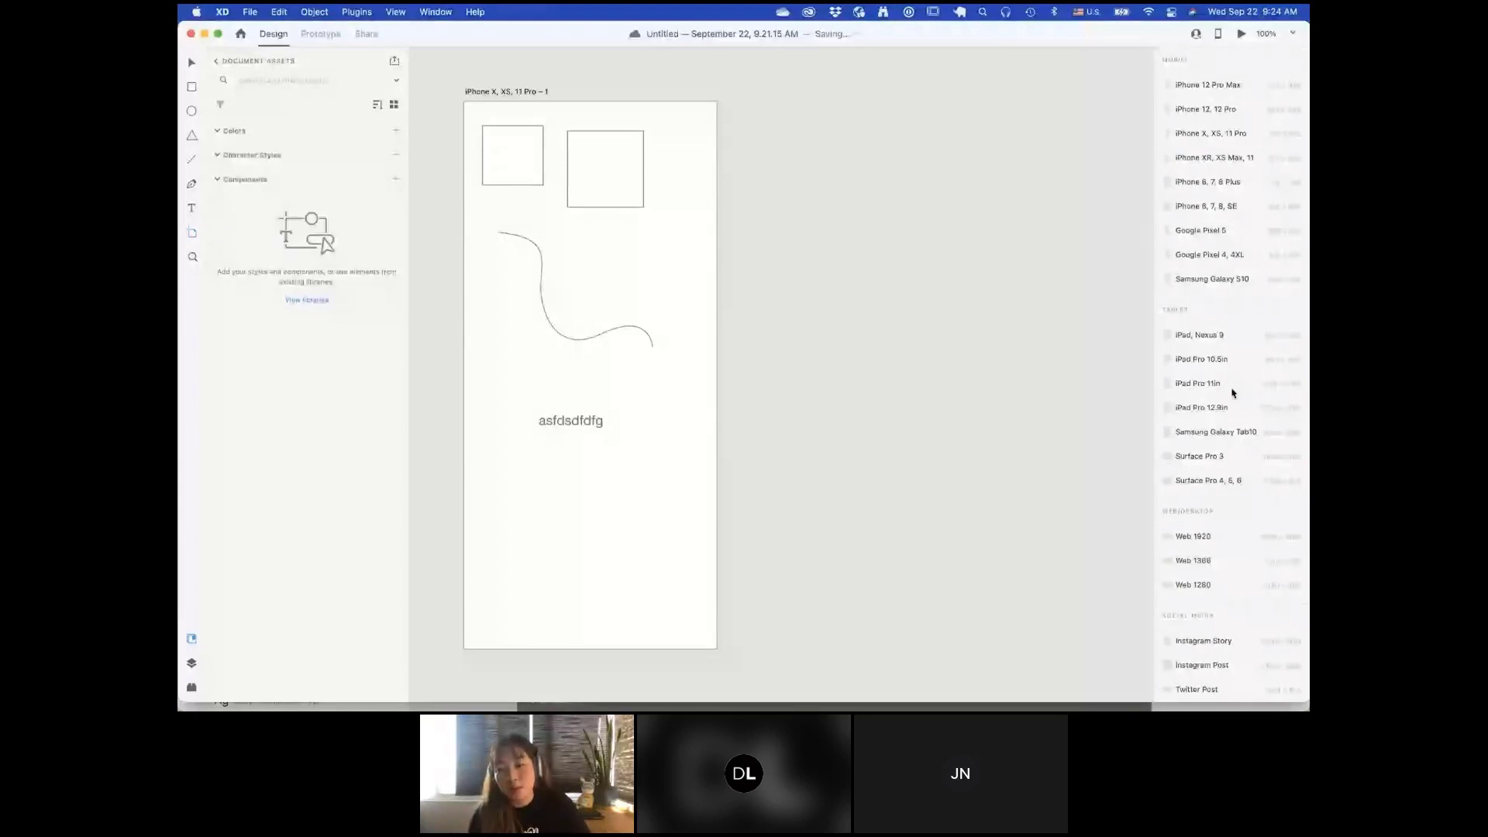
{"action": "scroll", "coordinate": [1233, 393], "scroll_direction": "down", "scroll_amount": 2}
{"action": "scroll", "coordinate": [1222, 548], "scroll_direction": "down", "scroll_amount": 3}
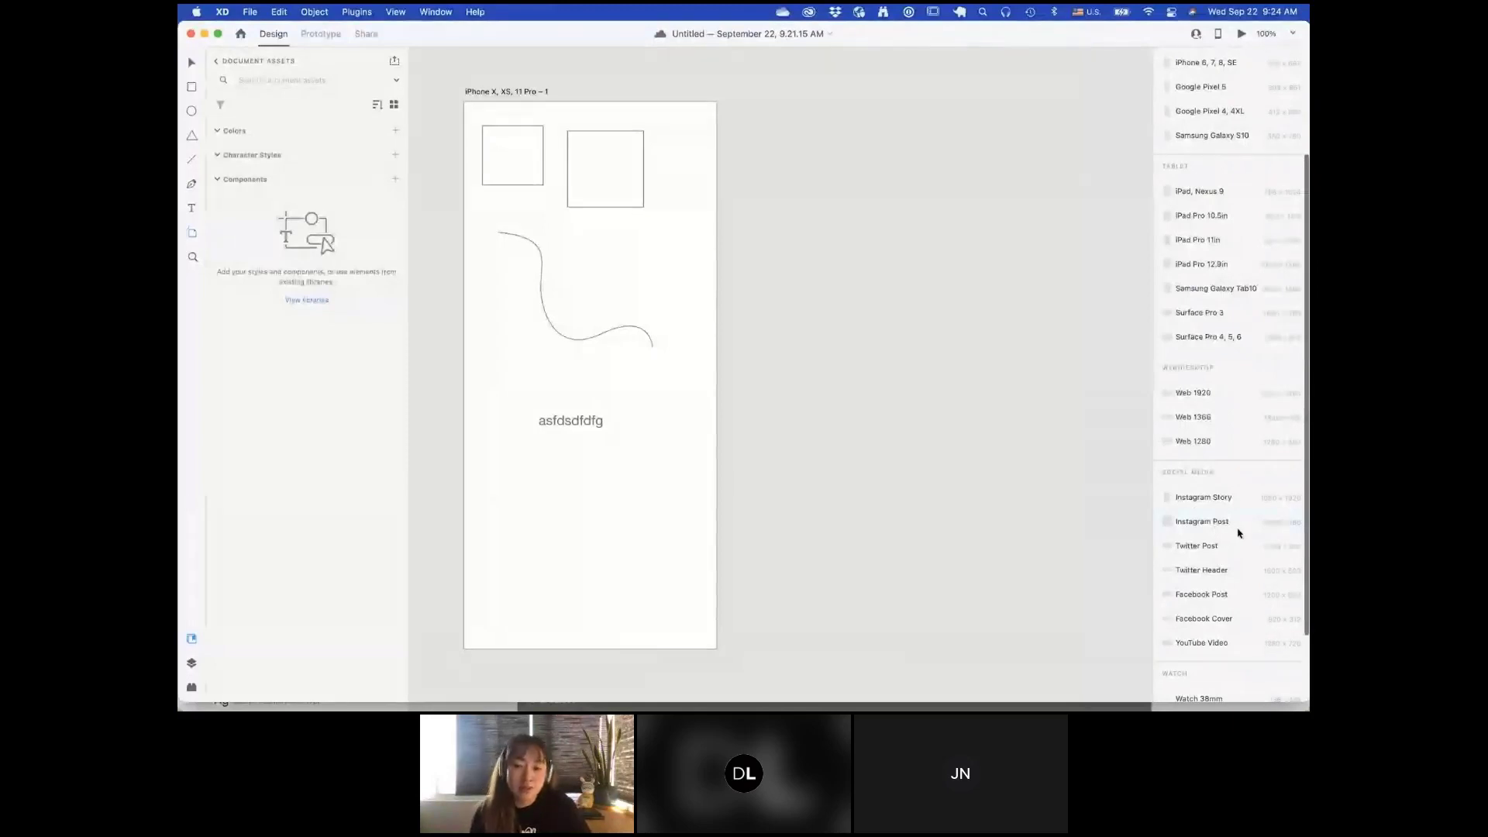
{"action": "scroll", "coordinate": [1240, 532], "scroll_direction": "down", "scroll_amount": 3}
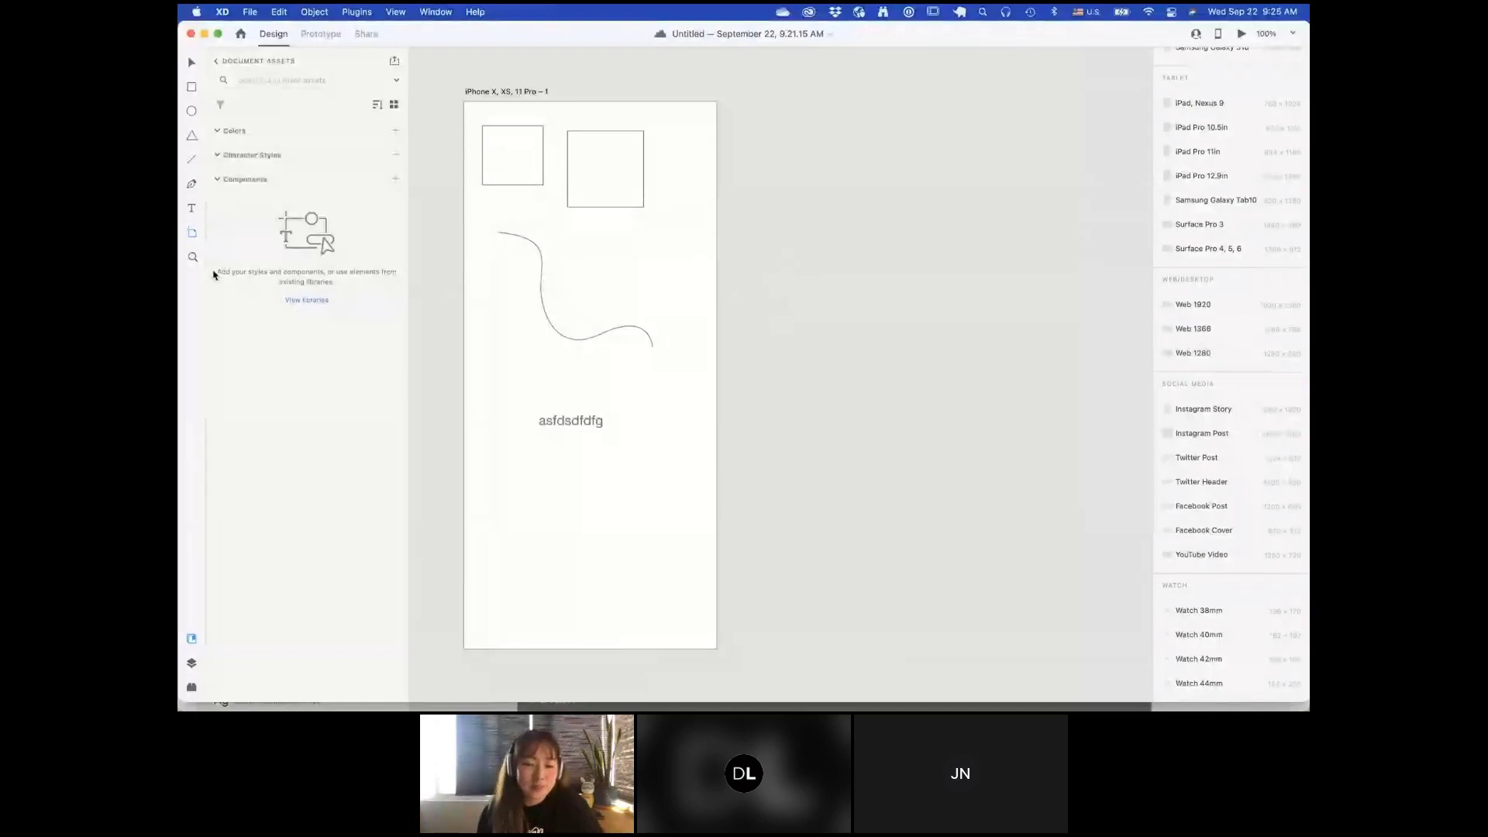
Step: Activate the Zoom tool, then review the list of available libraries and return to the document assets
{"action": "left_click", "coordinate": [189, 260]}
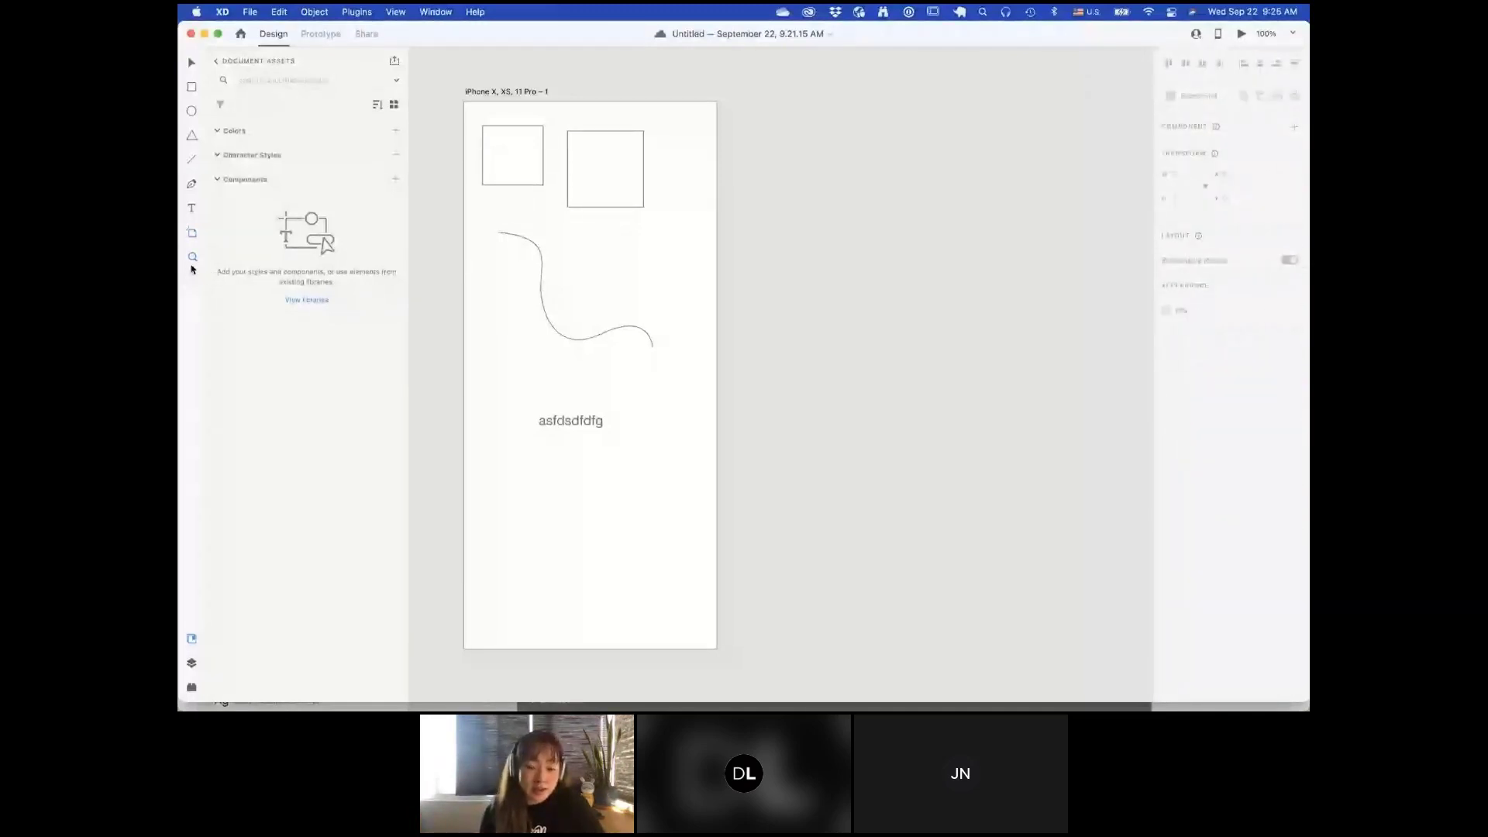
{"action": "left_click", "coordinate": [192, 642]}
{"action": "left_click", "coordinate": [192, 642]}
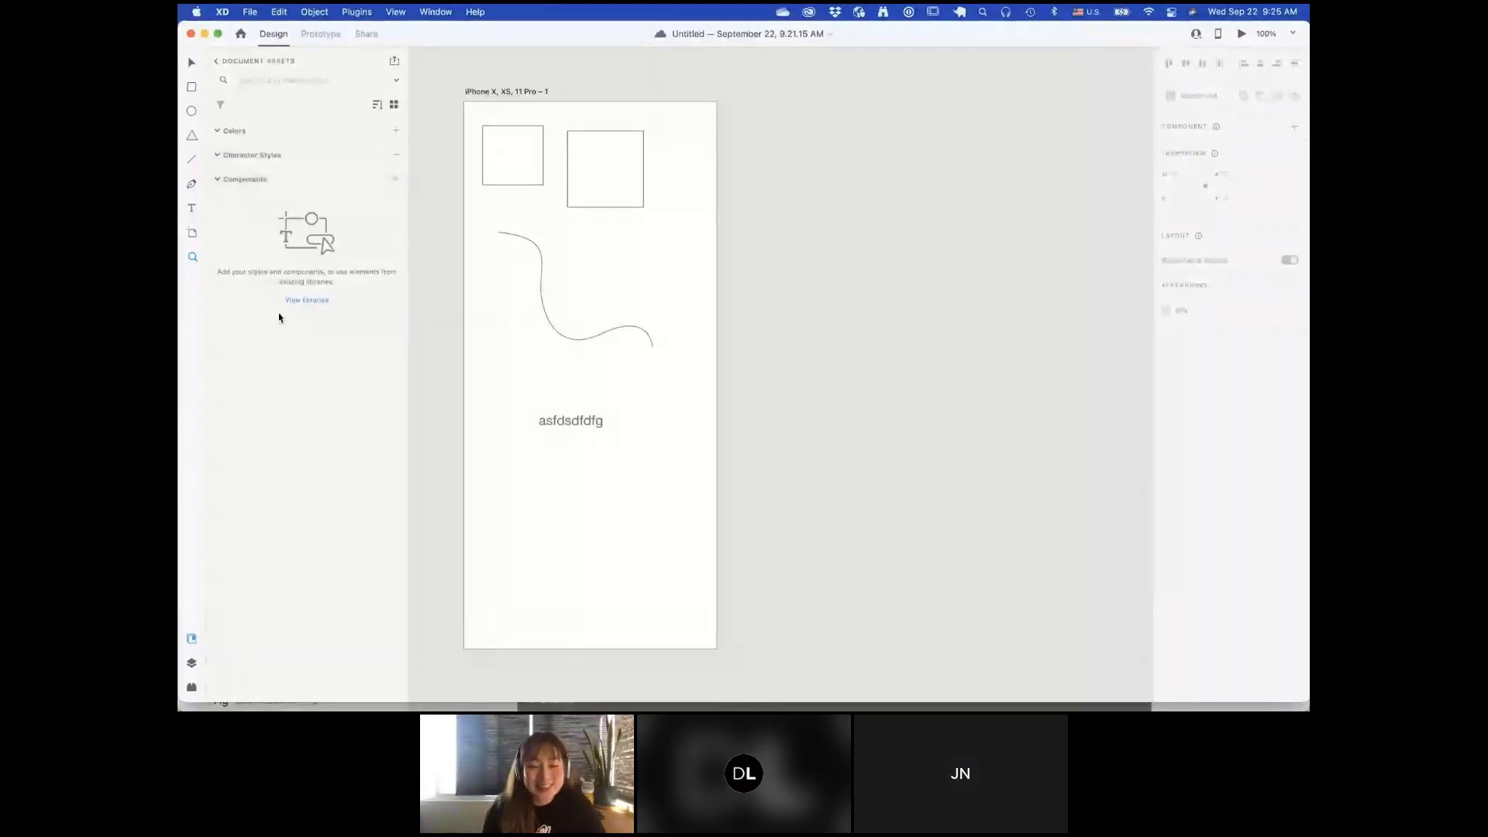
{"action": "left_click", "coordinate": [220, 64]}
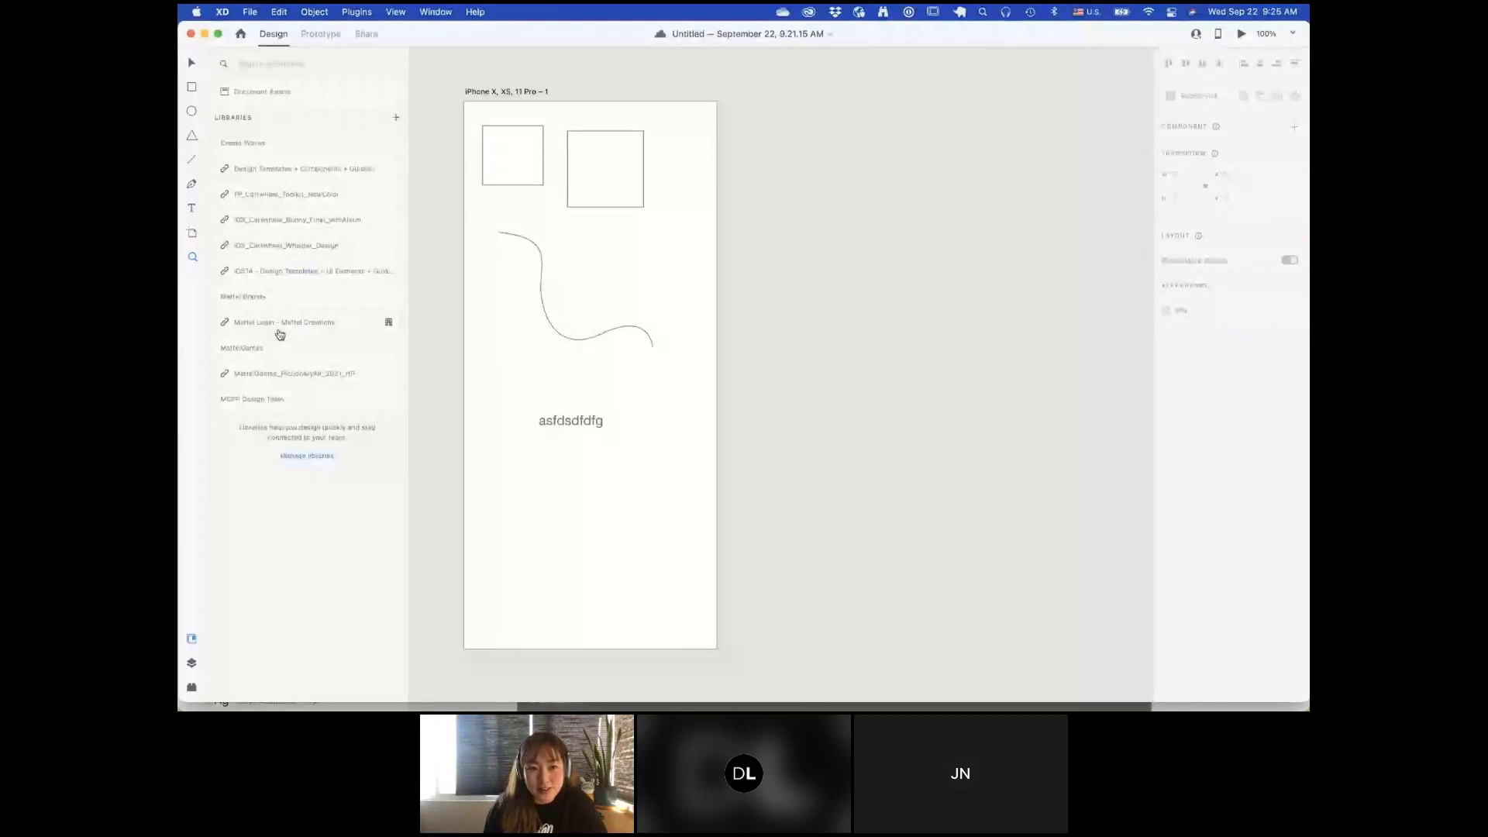
{"action": "left_click", "coordinate": [314, 92]}
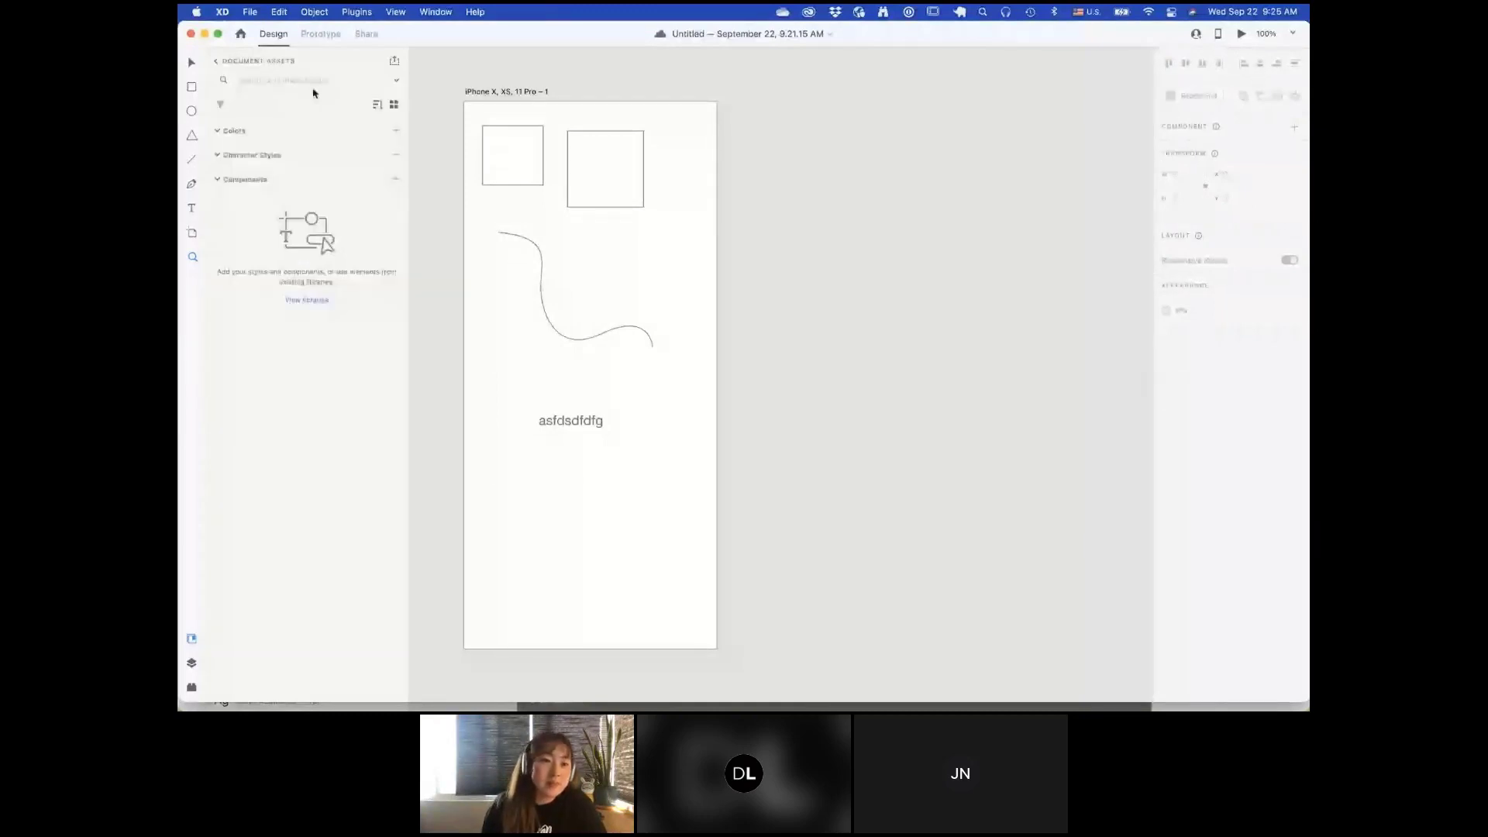
Step: Display the layers of the iPhone artboard
{"action": "left_click", "coordinate": [191, 664]}
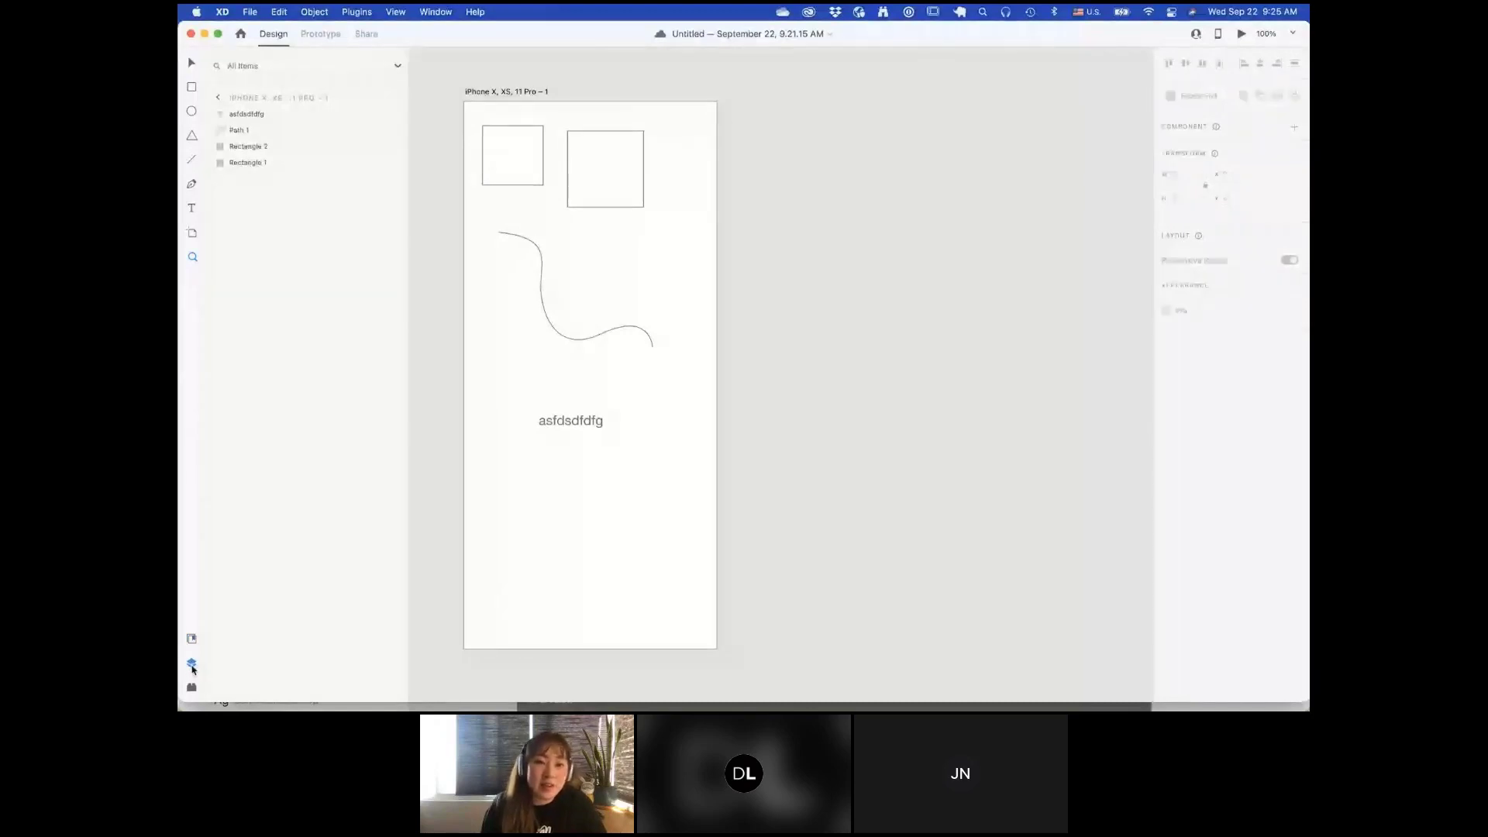
{"action": "left_click", "coordinate": [506, 90]}
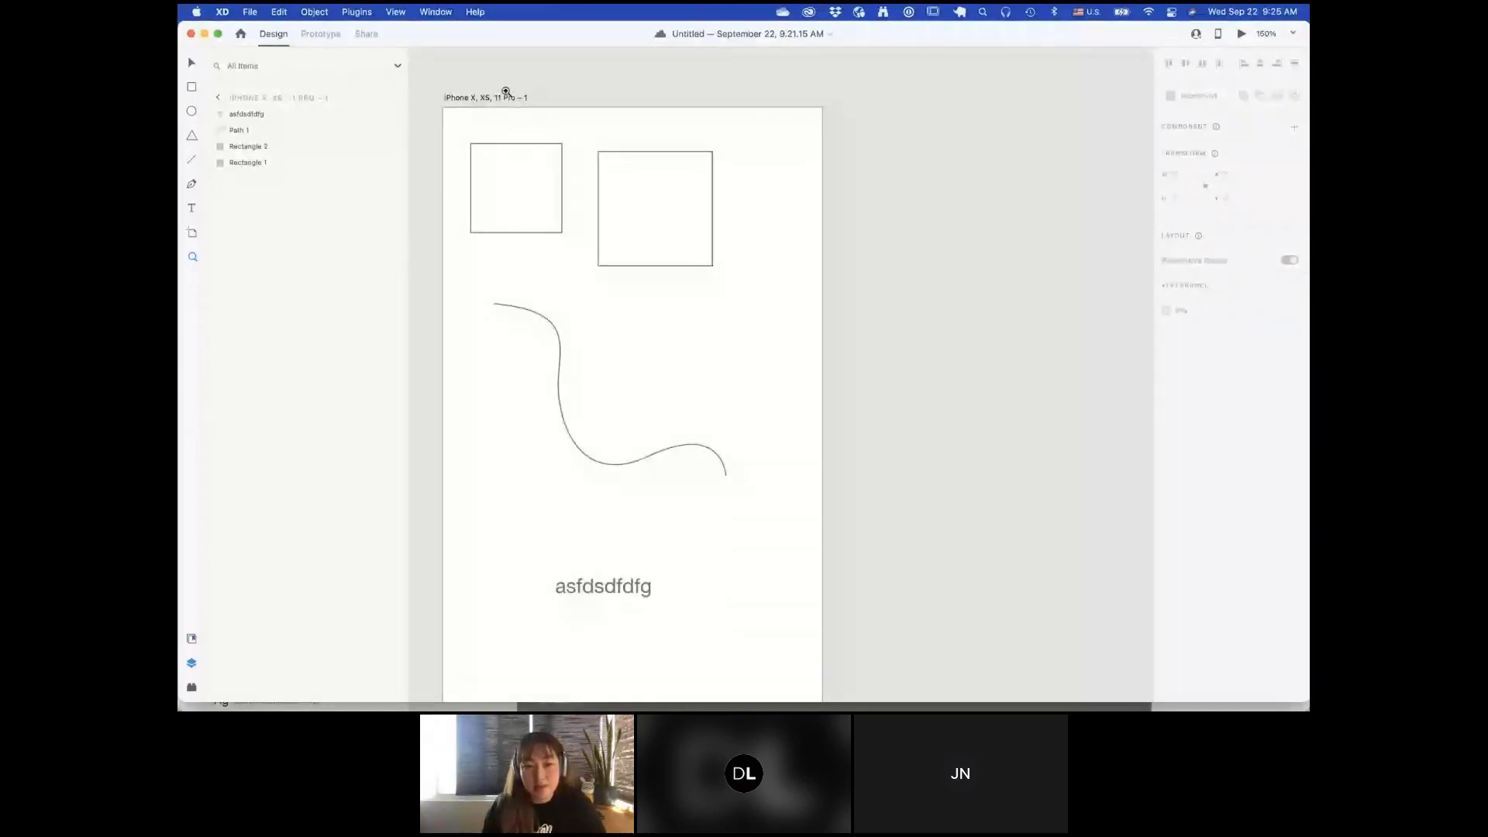
Step: Rename the iPhone artboard as "asd"
{"action": "left_click", "coordinate": [504, 96]}
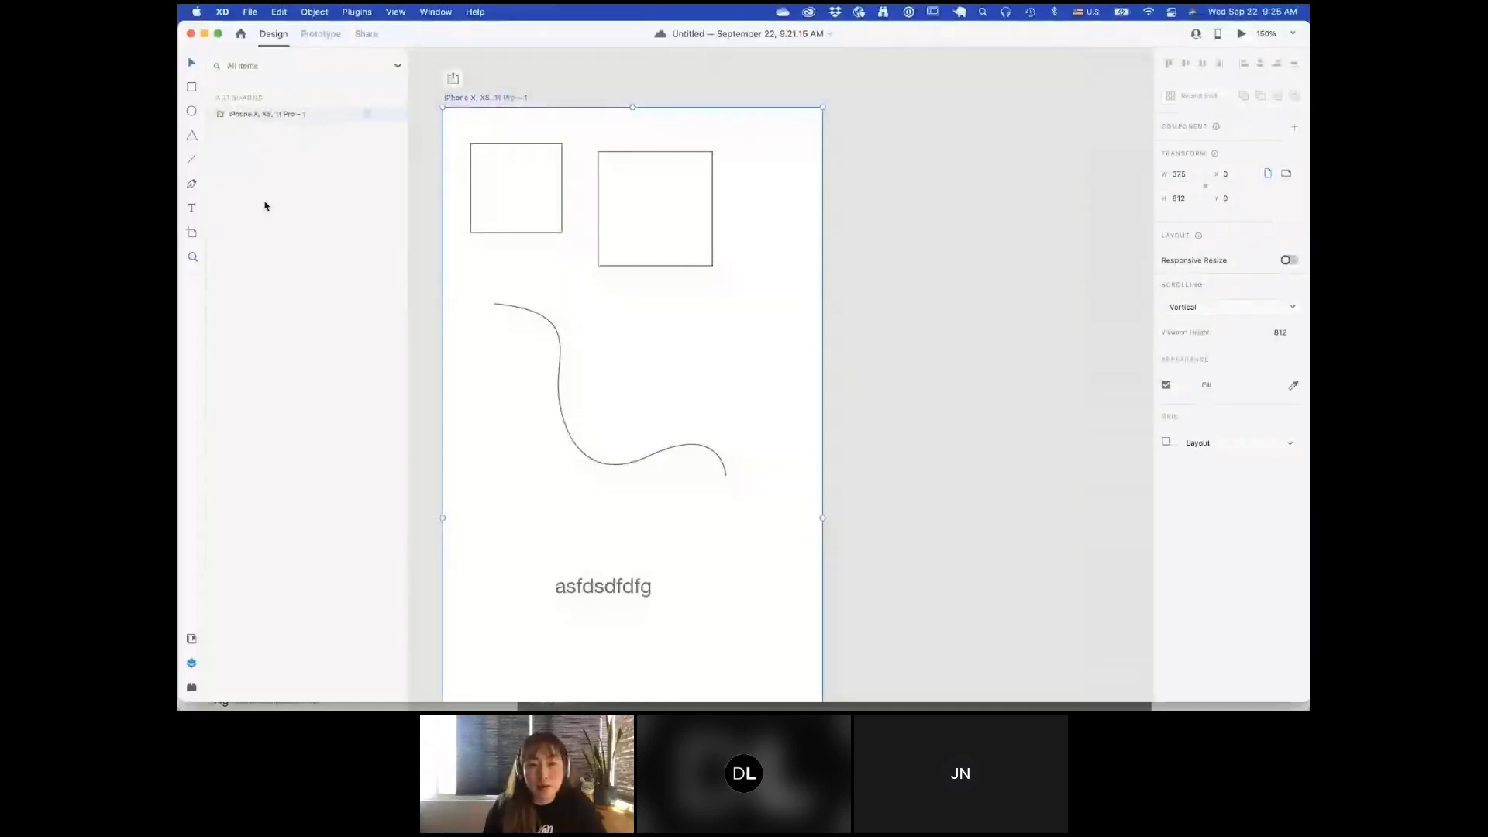
{"action": "double_click", "coordinate": [265, 116]}
{"action": "type", "text": "asd"}
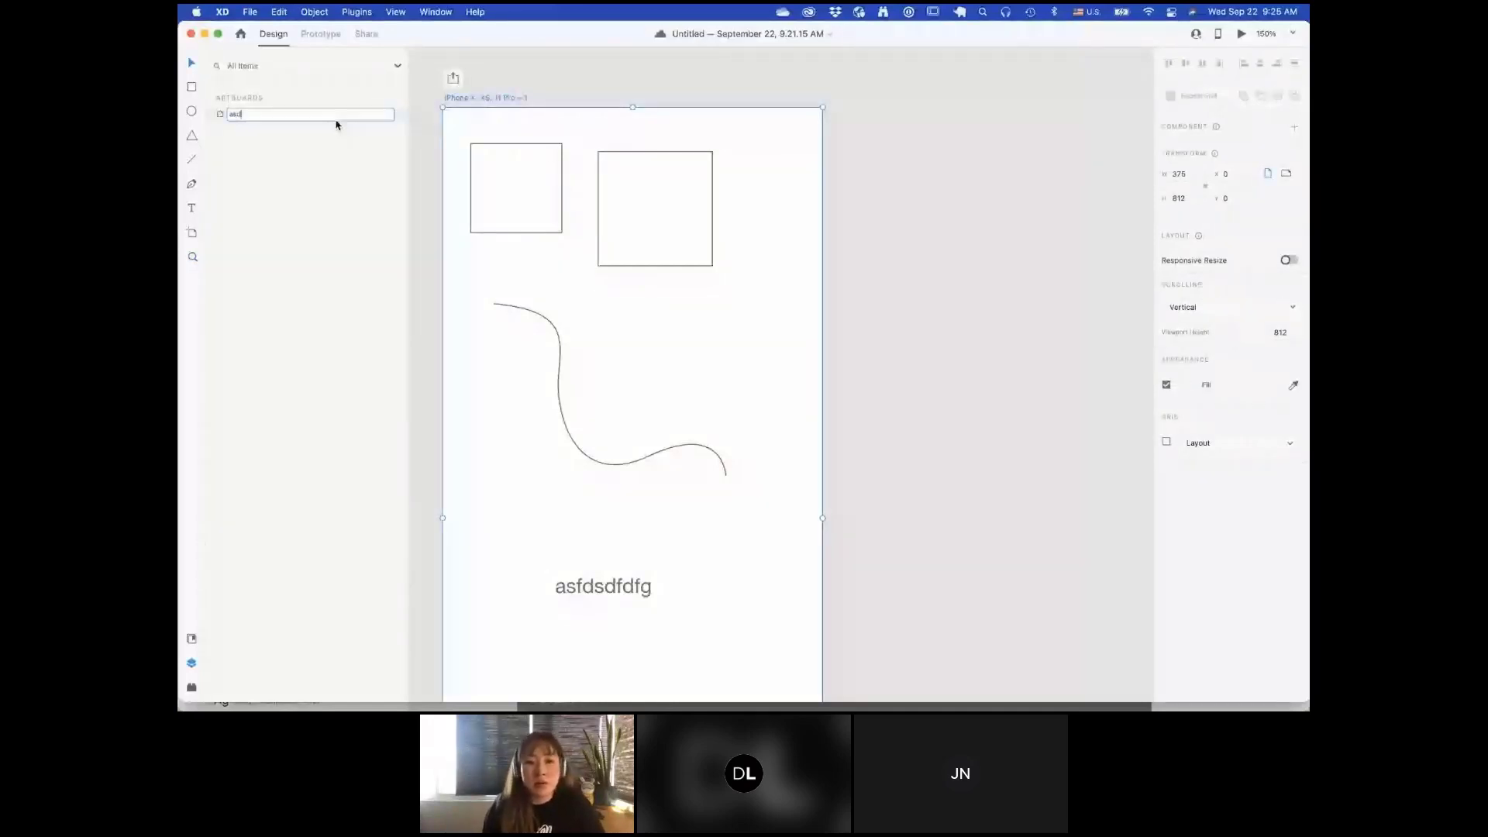
{"action": "left_click", "coordinate": [279, 496]}
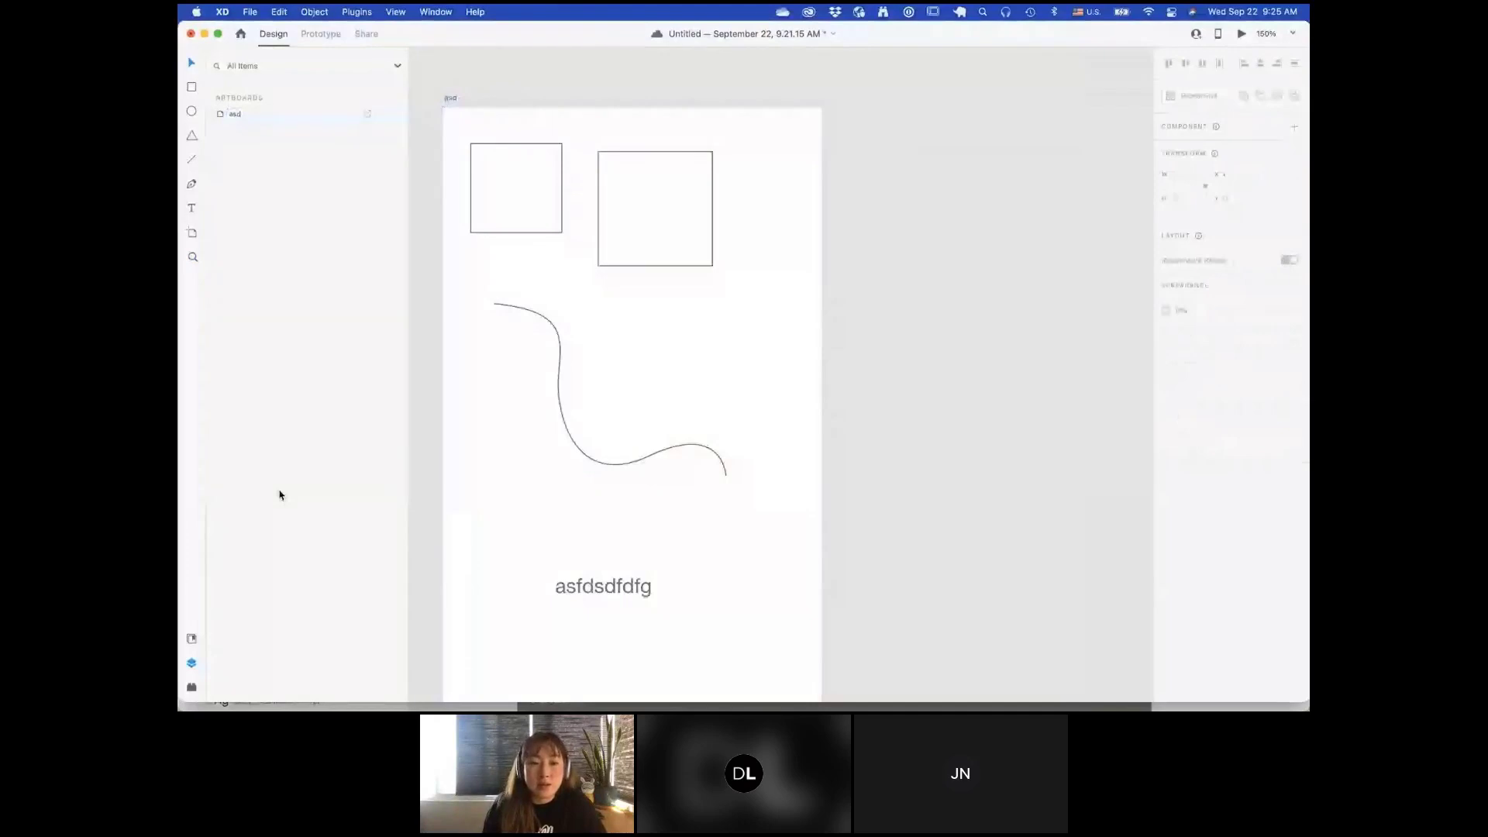
Step: Select the larger square, then examine the plugin catalogue for XD and the list of installed plugins
{"action": "left_click", "coordinate": [621, 162]}
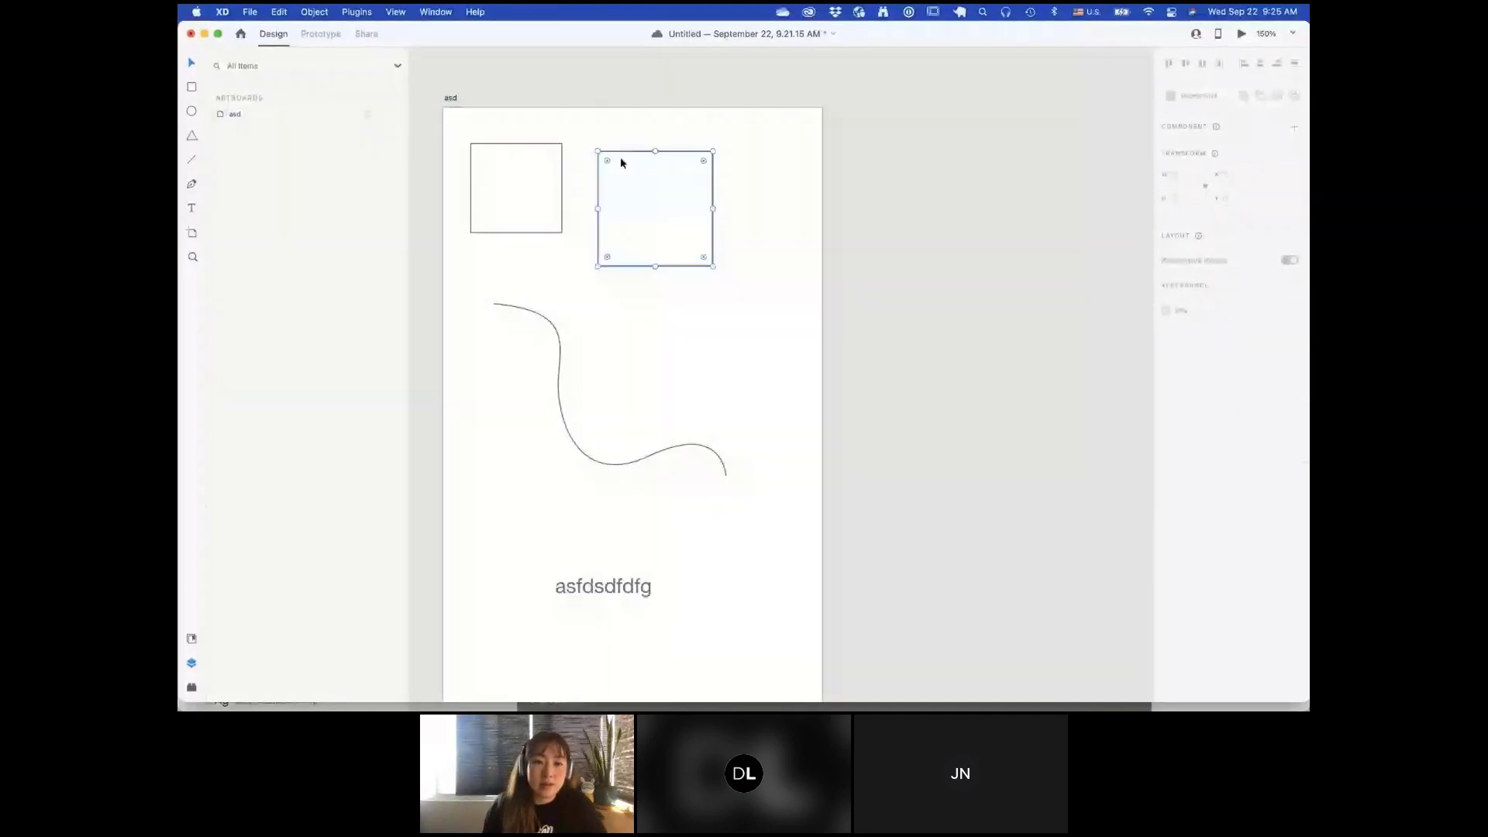
{"action": "left_click", "coordinate": [193, 688]}
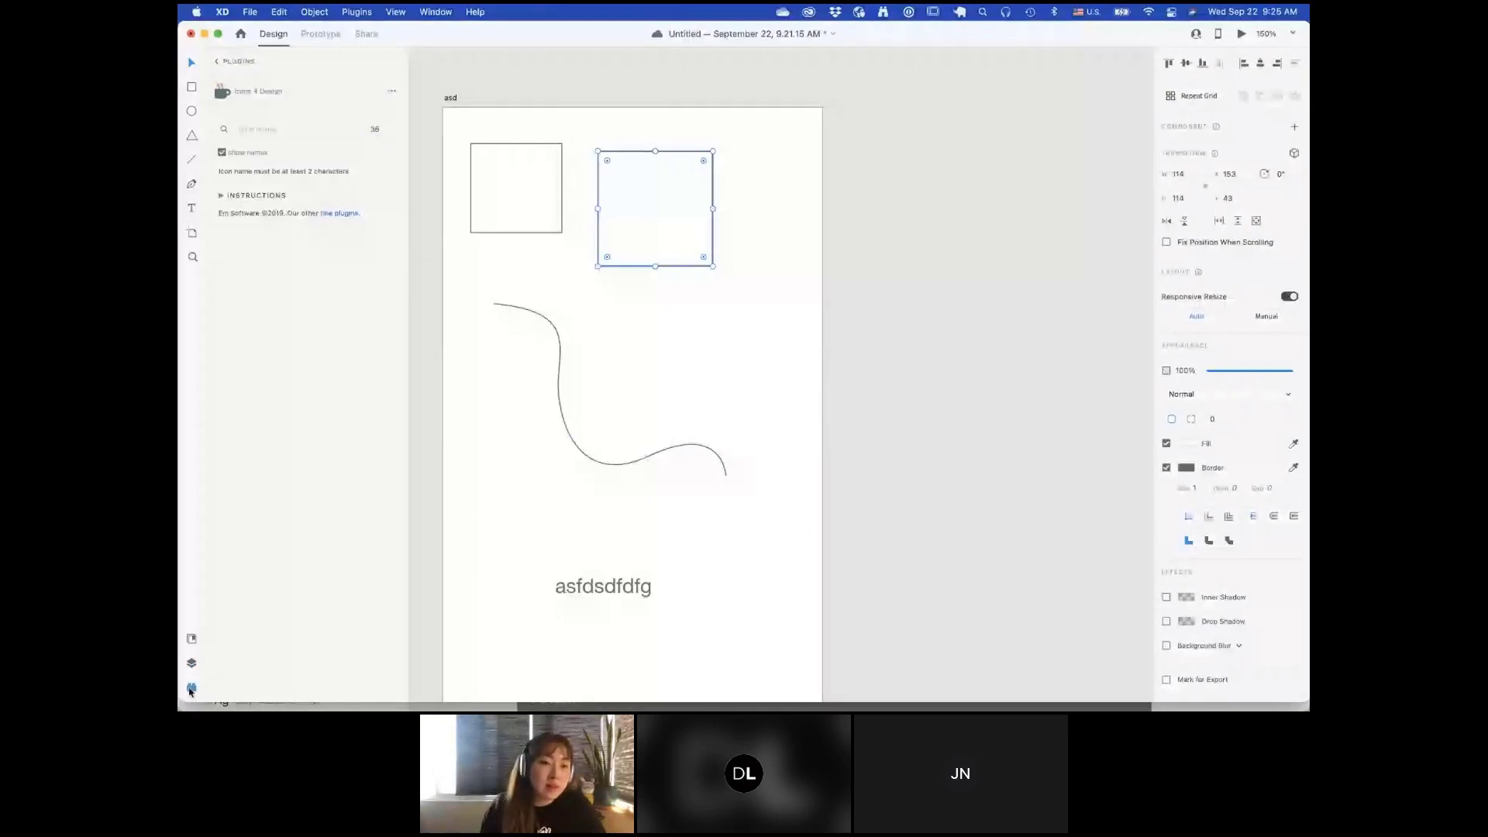
{"action": "left_click", "coordinate": [233, 62]}
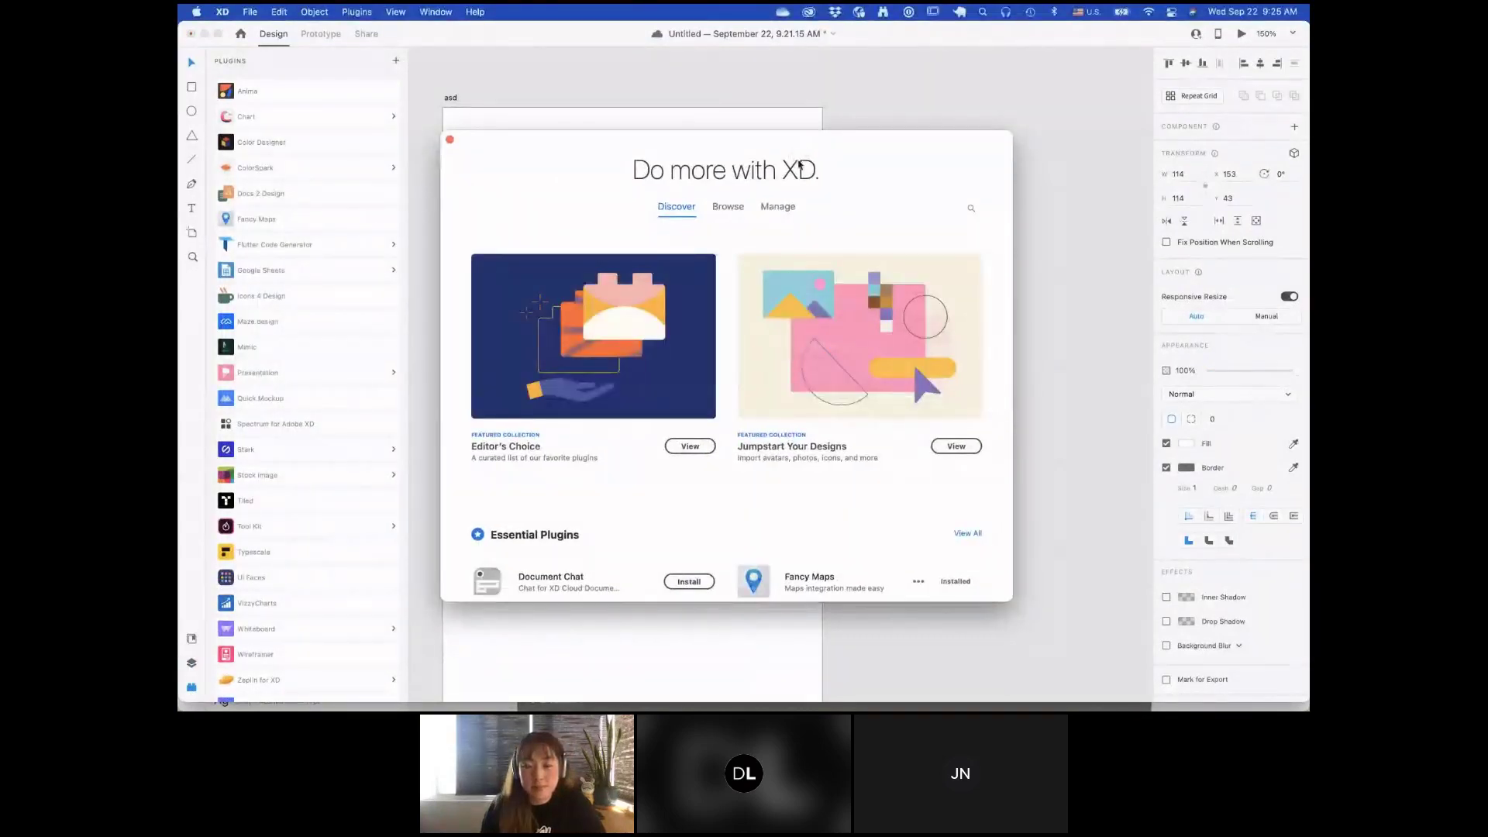
{"action": "left_click", "coordinate": [450, 140]}
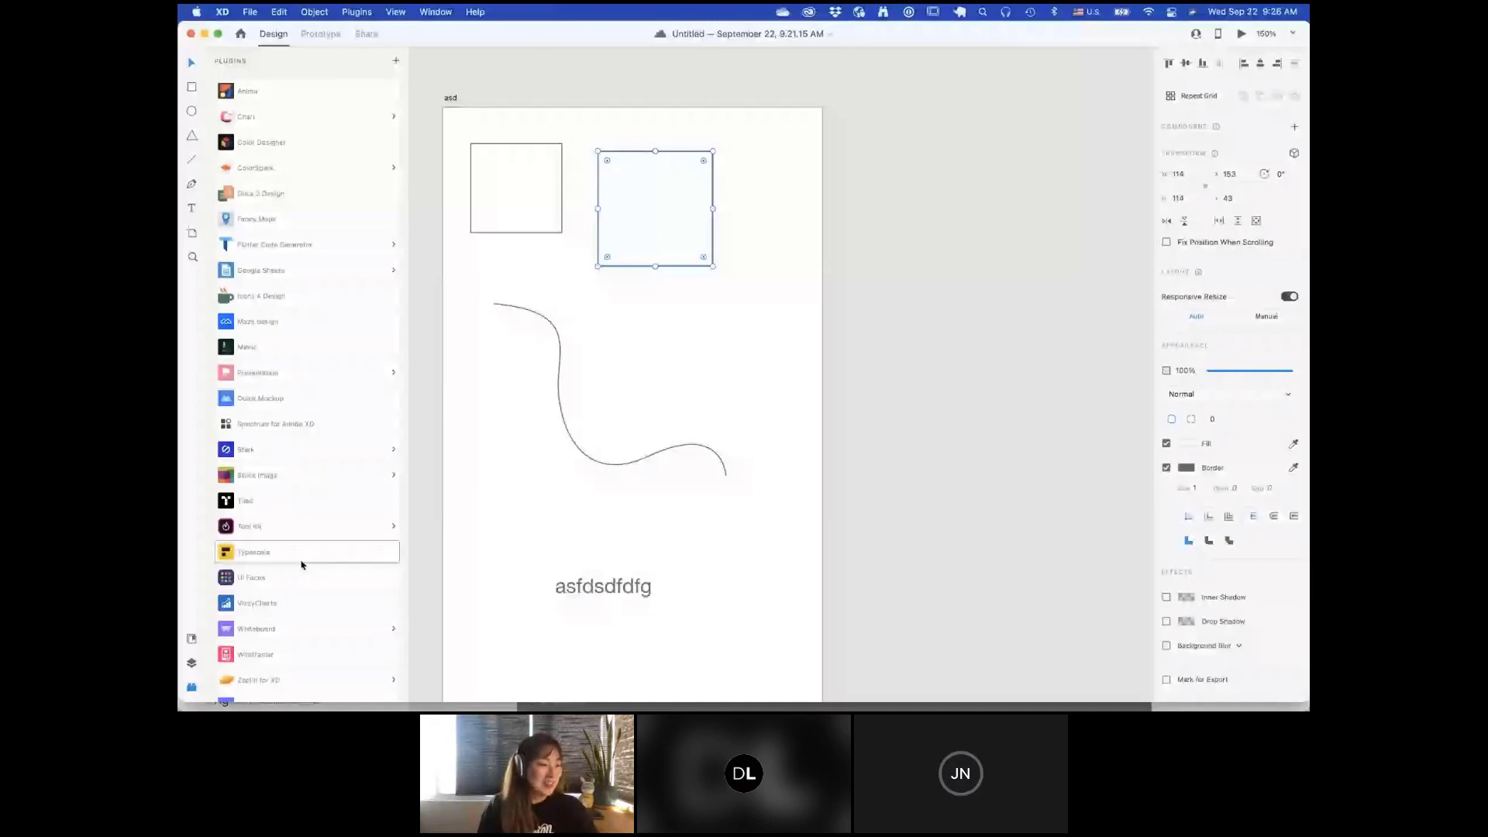
{"action": "scroll", "coordinate": [305, 568], "scroll_direction": "down", "scroll_amount": 1}
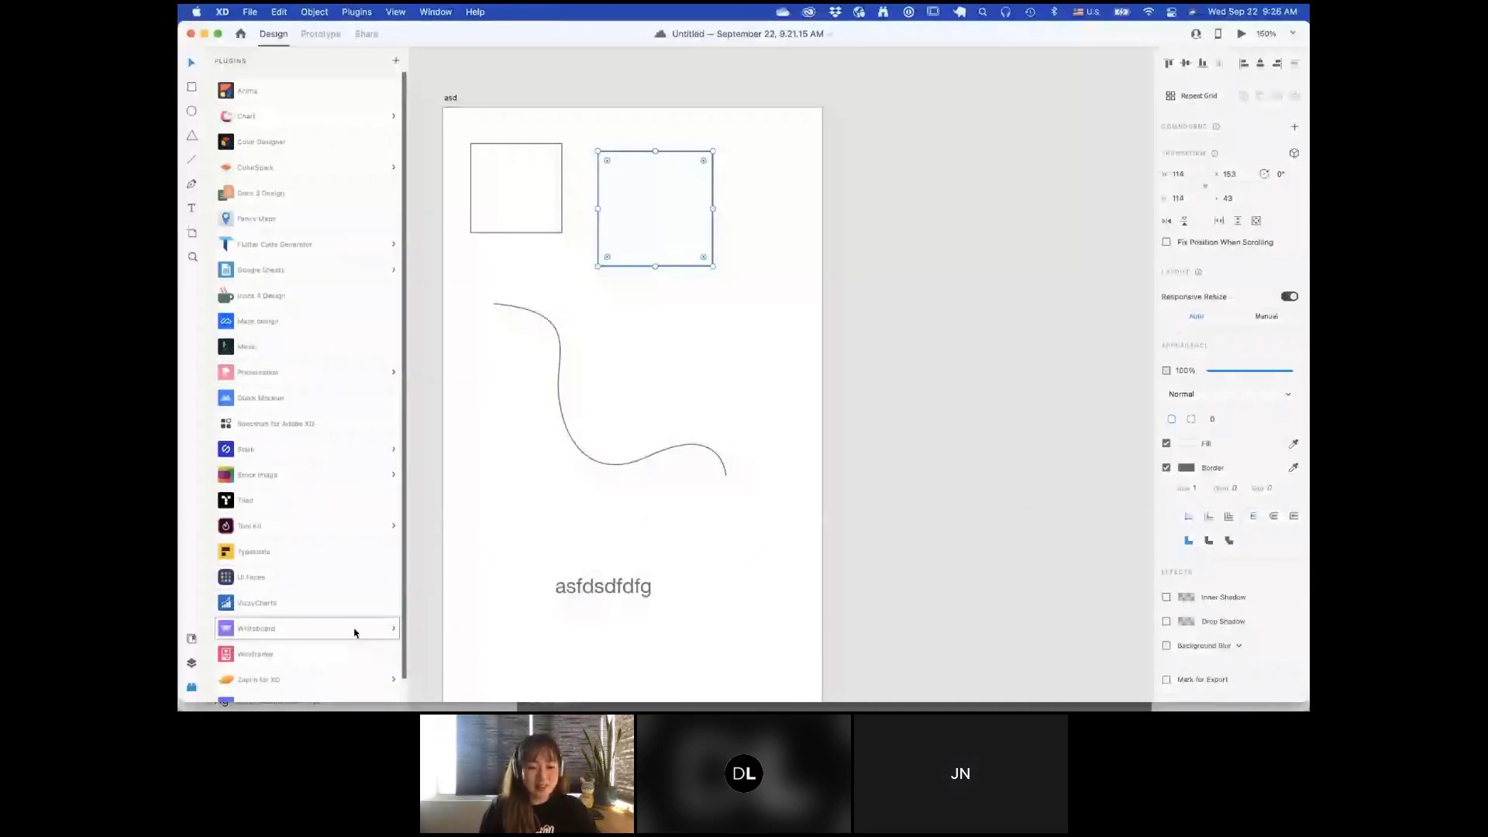
{"action": "scroll", "coordinate": [356, 633], "scroll_direction": "down", "scroll_amount": 3}
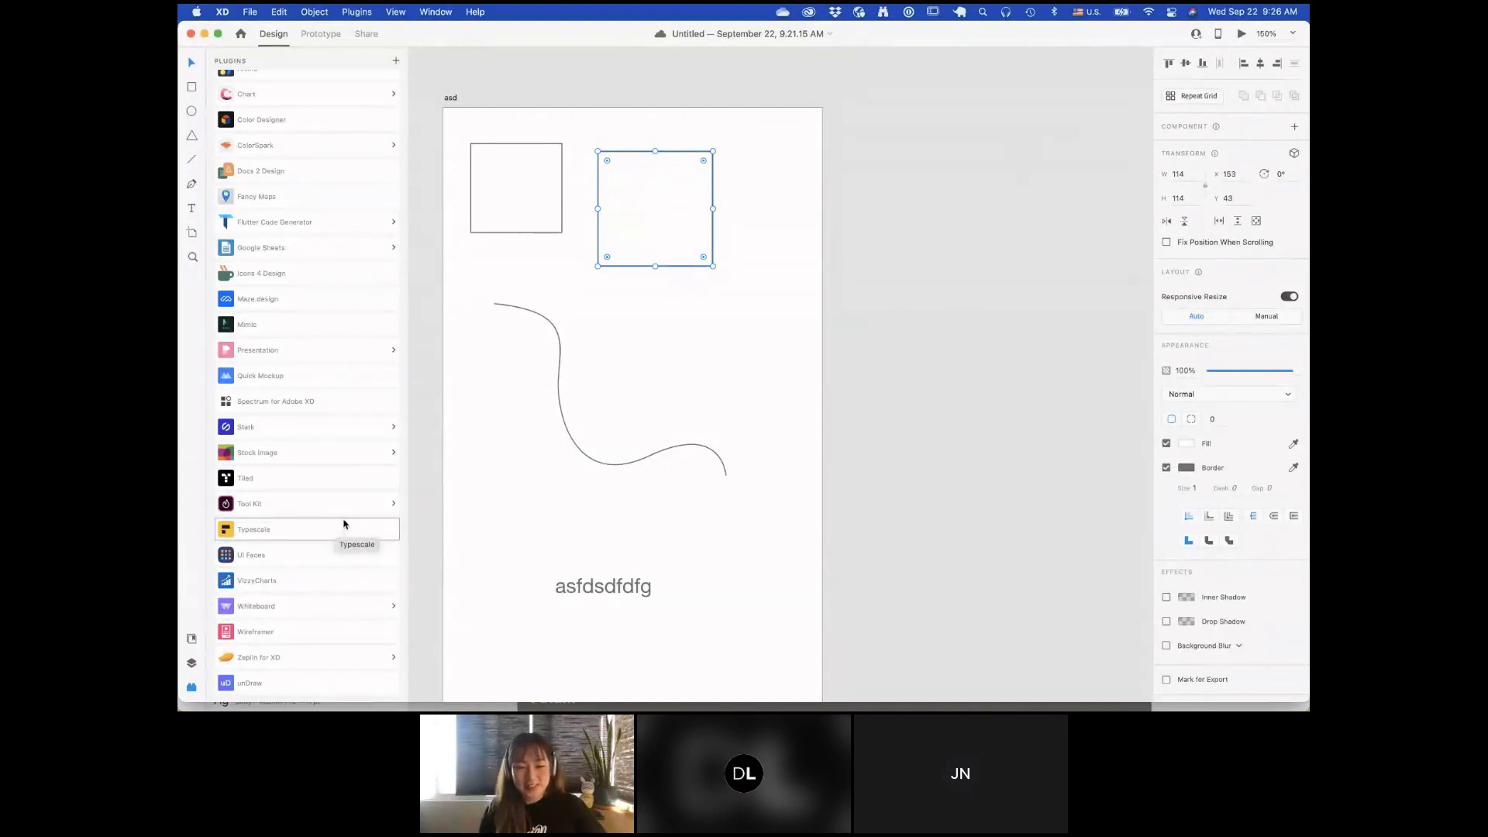
{"action": "scroll", "coordinate": [340, 525], "scroll_direction": "up", "scroll_amount": 1}
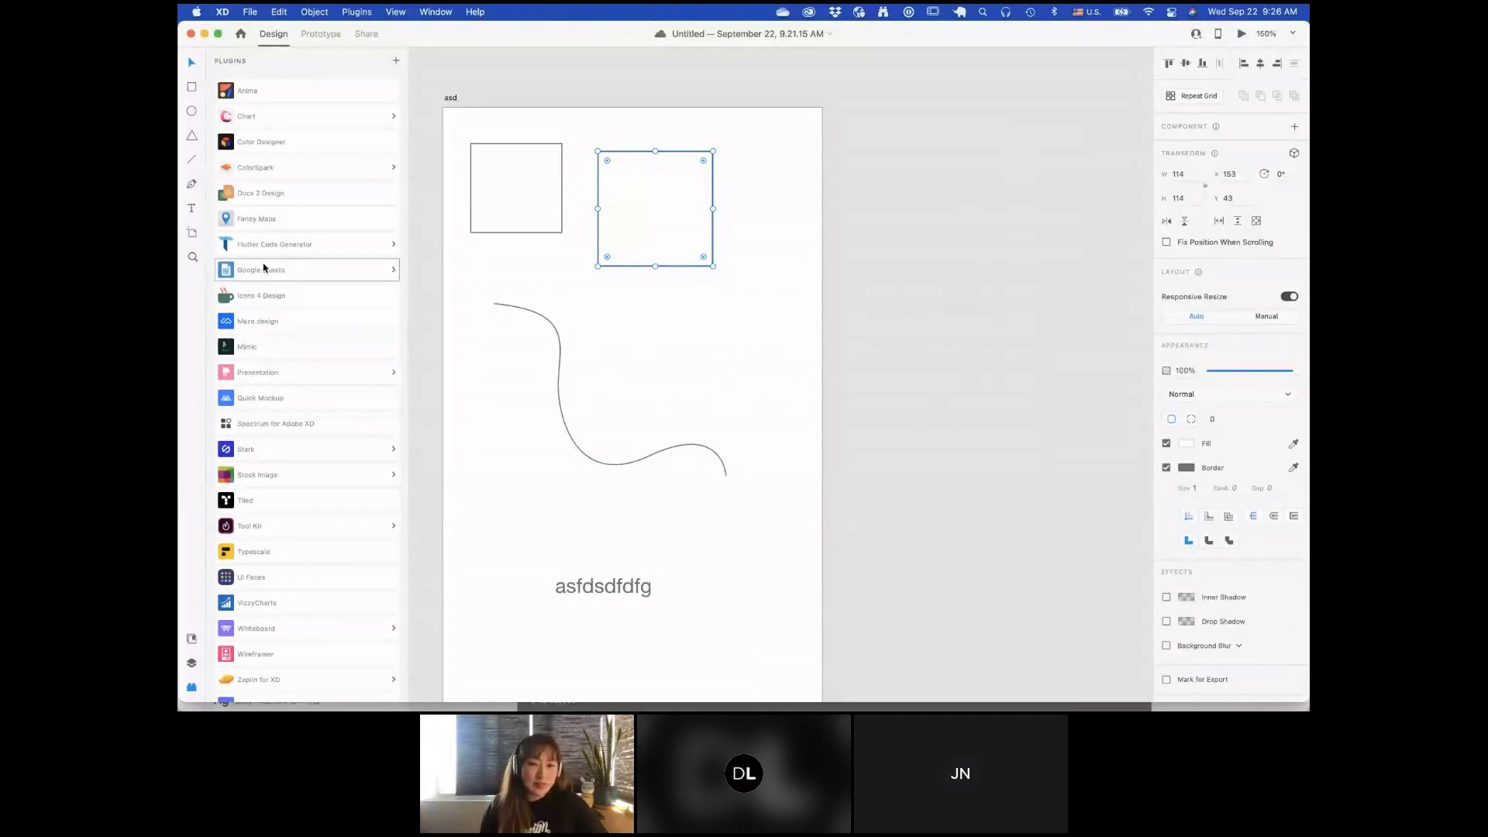
Step: Switch to Prototype mode and place a duplicate of the asd artboard beside the original
{"action": "left_click", "coordinate": [321, 35]}
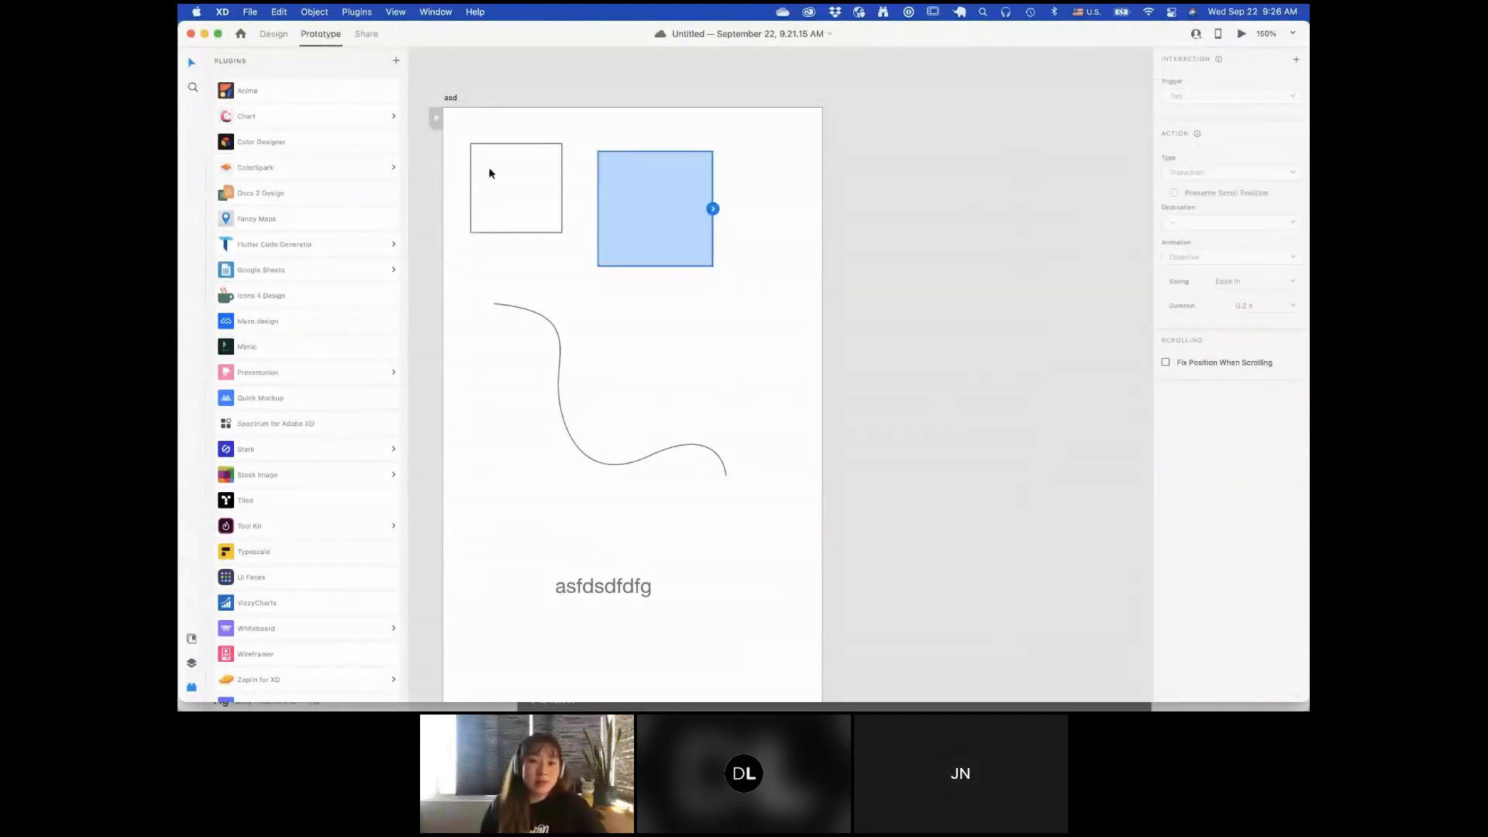
{"action": "left_click", "coordinate": [930, 249]}
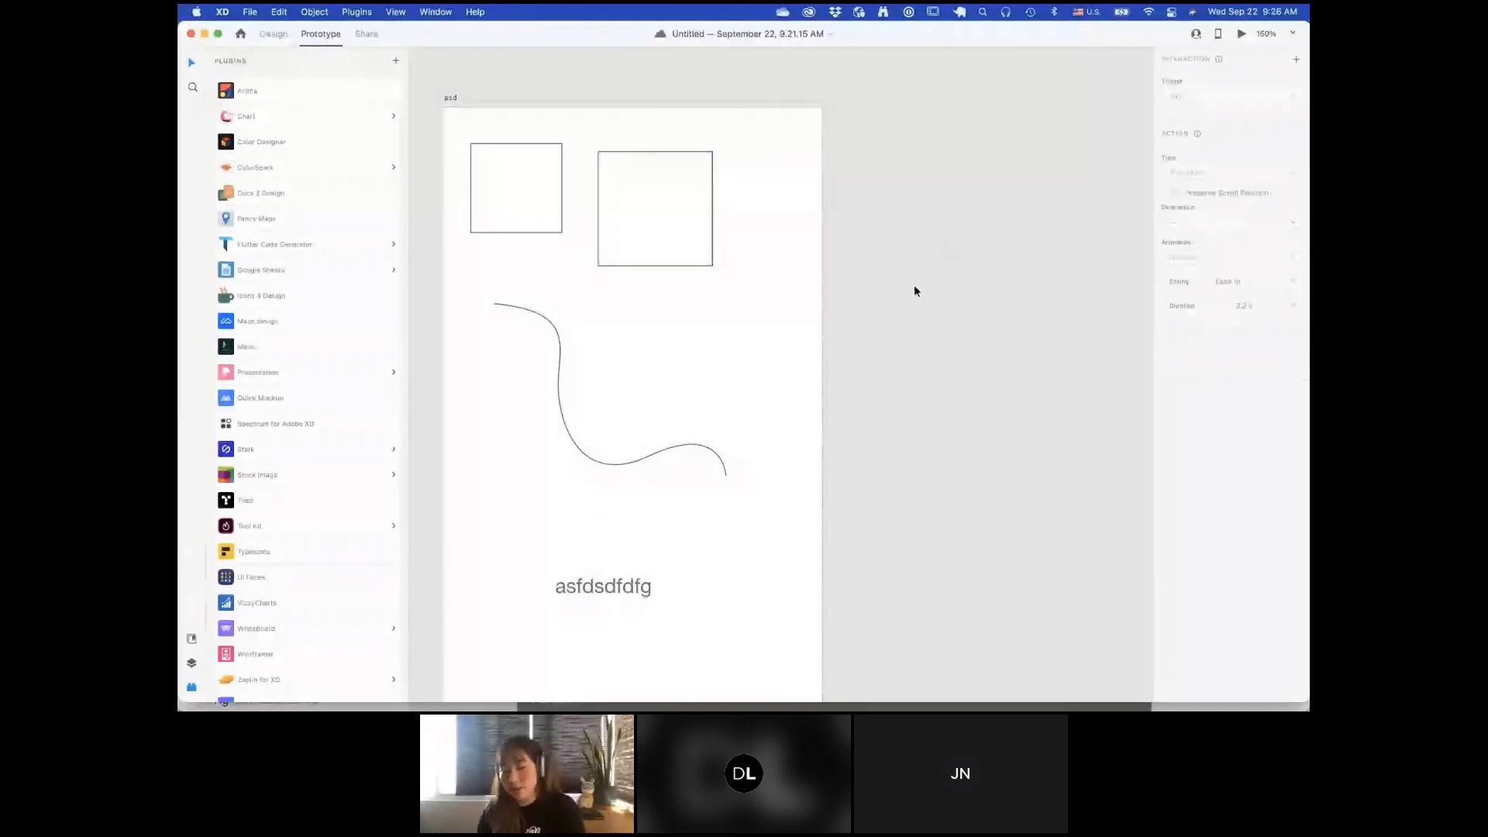
{"action": "key", "text": "super+1"}
{"action": "left_click_drag", "start_coordinate": [933, 359], "coordinate": [850, 276]}
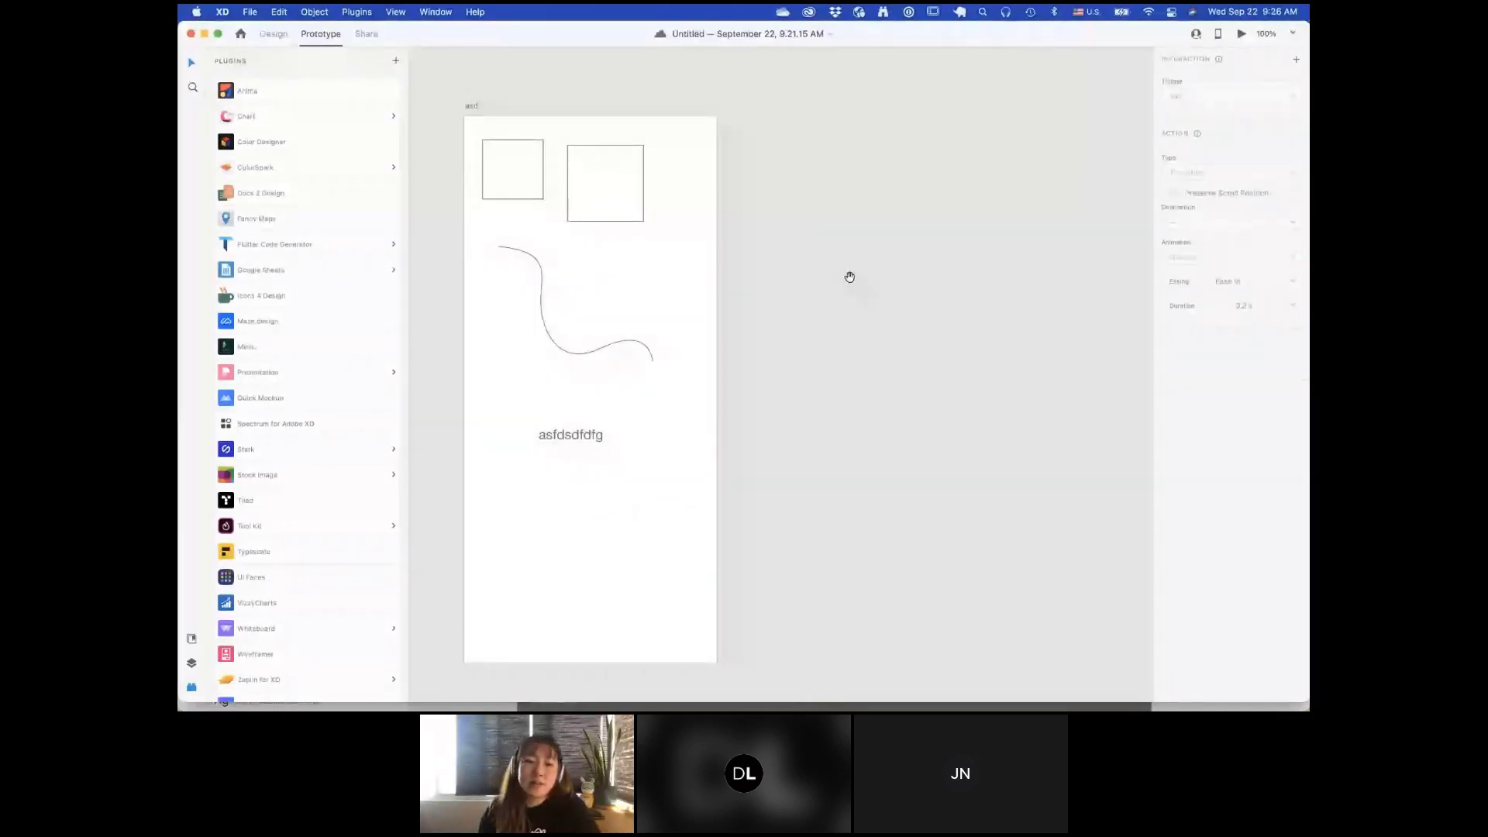
{"action": "left_click", "coordinate": [468, 110]}
{"action": "left_click_drag", "start_coordinate": [468, 110], "coordinate": [762, 122]}
{"action": "left_click", "coordinate": [913, 71]}
Step: Link the asd artboard to the asd – 1 artboard with a Tap trigger and a Transition action
{"action": "left_click", "coordinate": [468, 107]}
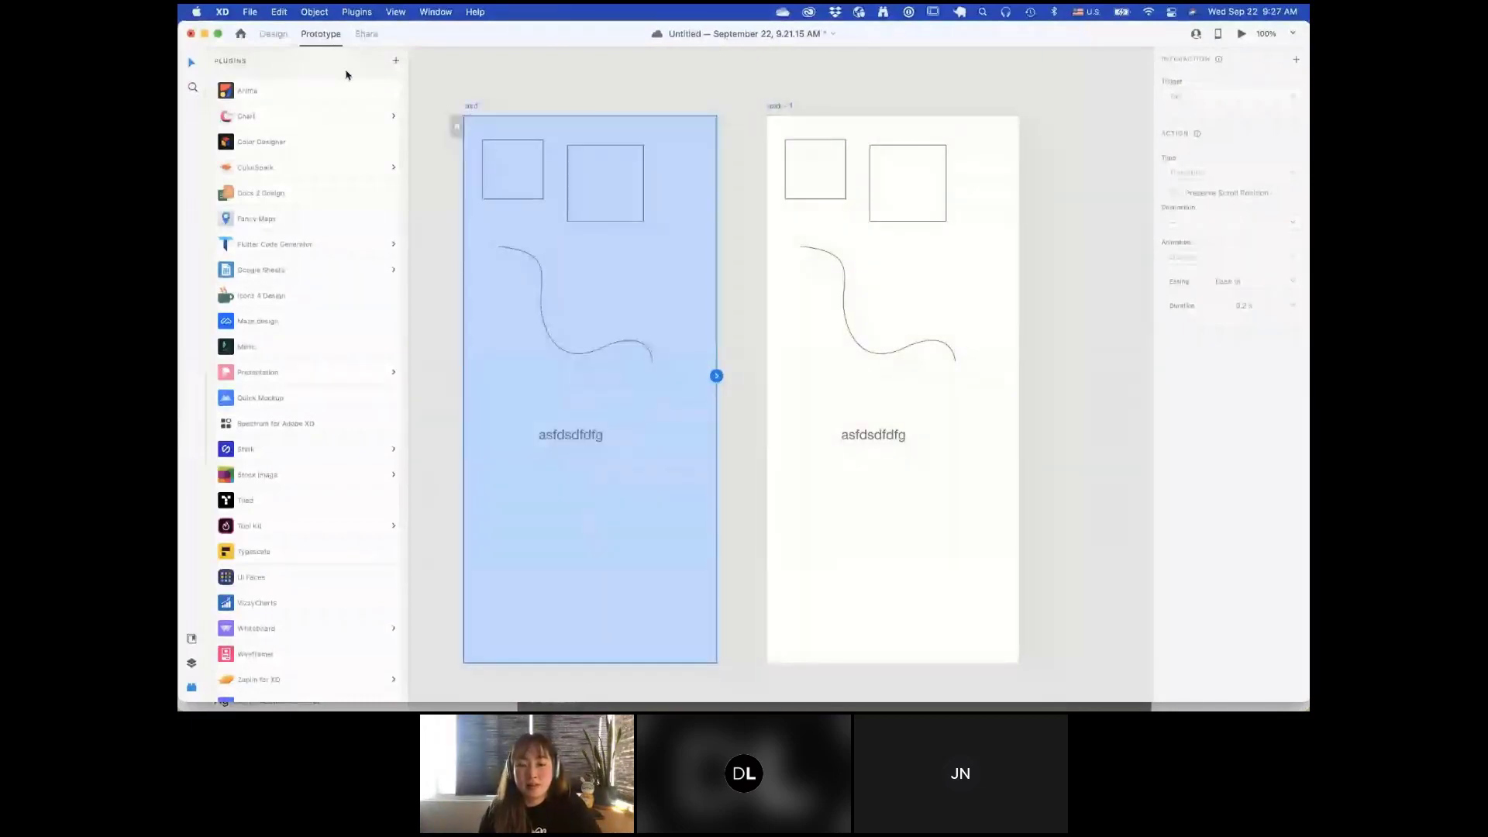
{"action": "left_click", "coordinate": [717, 377]}
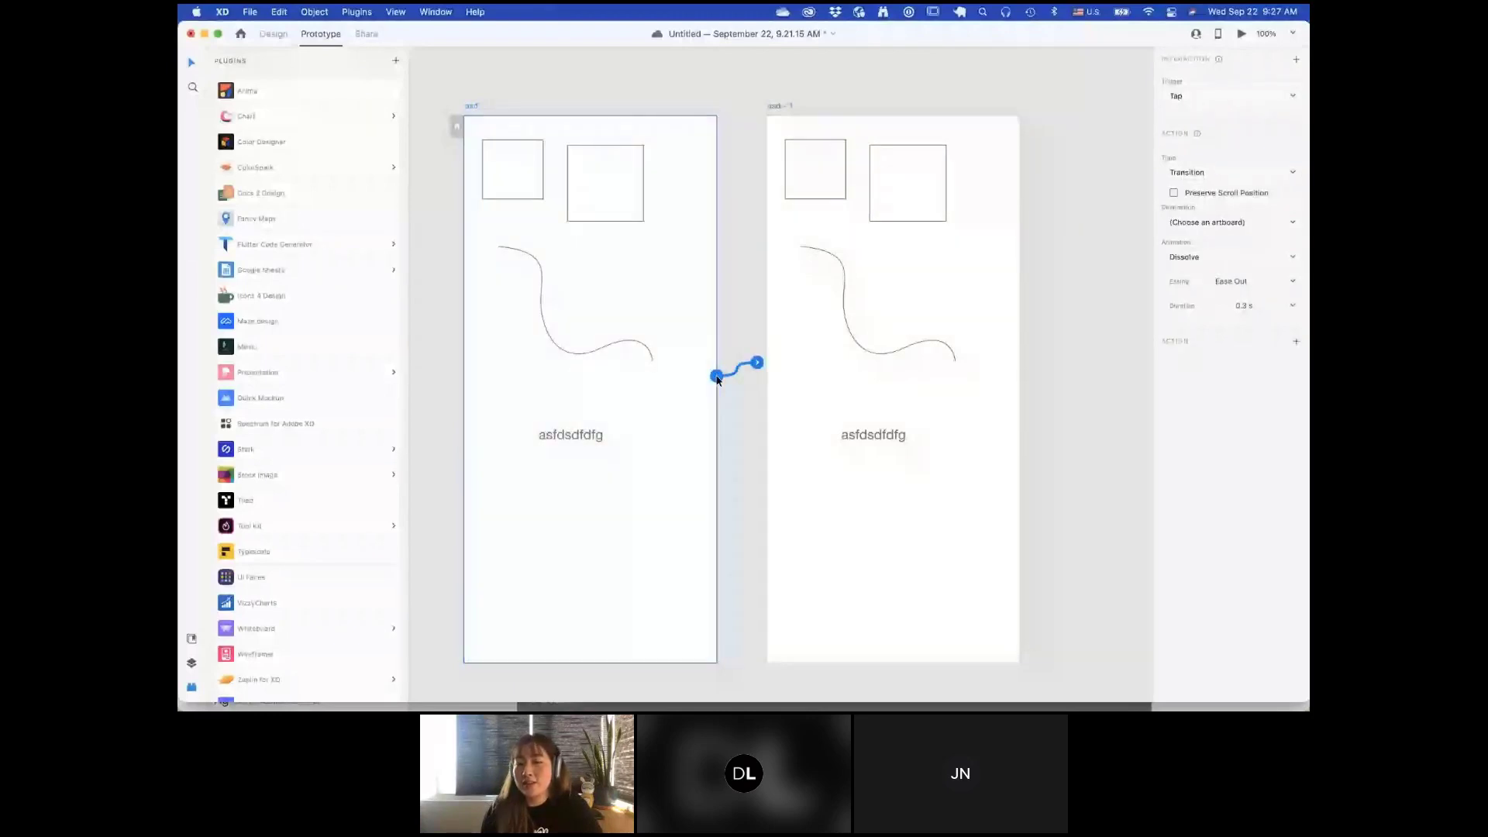
{"action": "left_click", "coordinate": [1181, 97]}
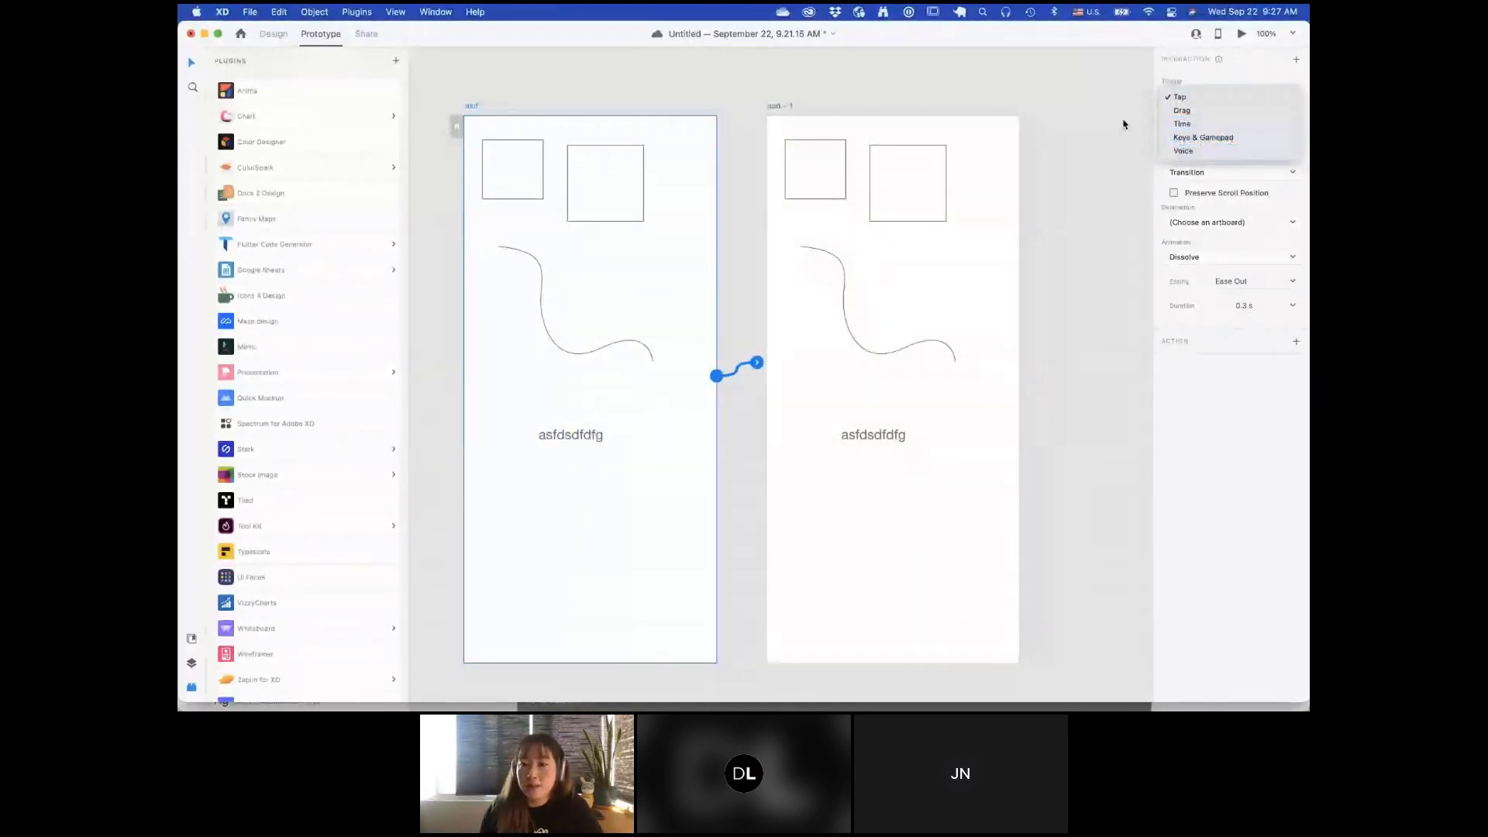
{"action": "left_click", "coordinate": [1175, 100]}
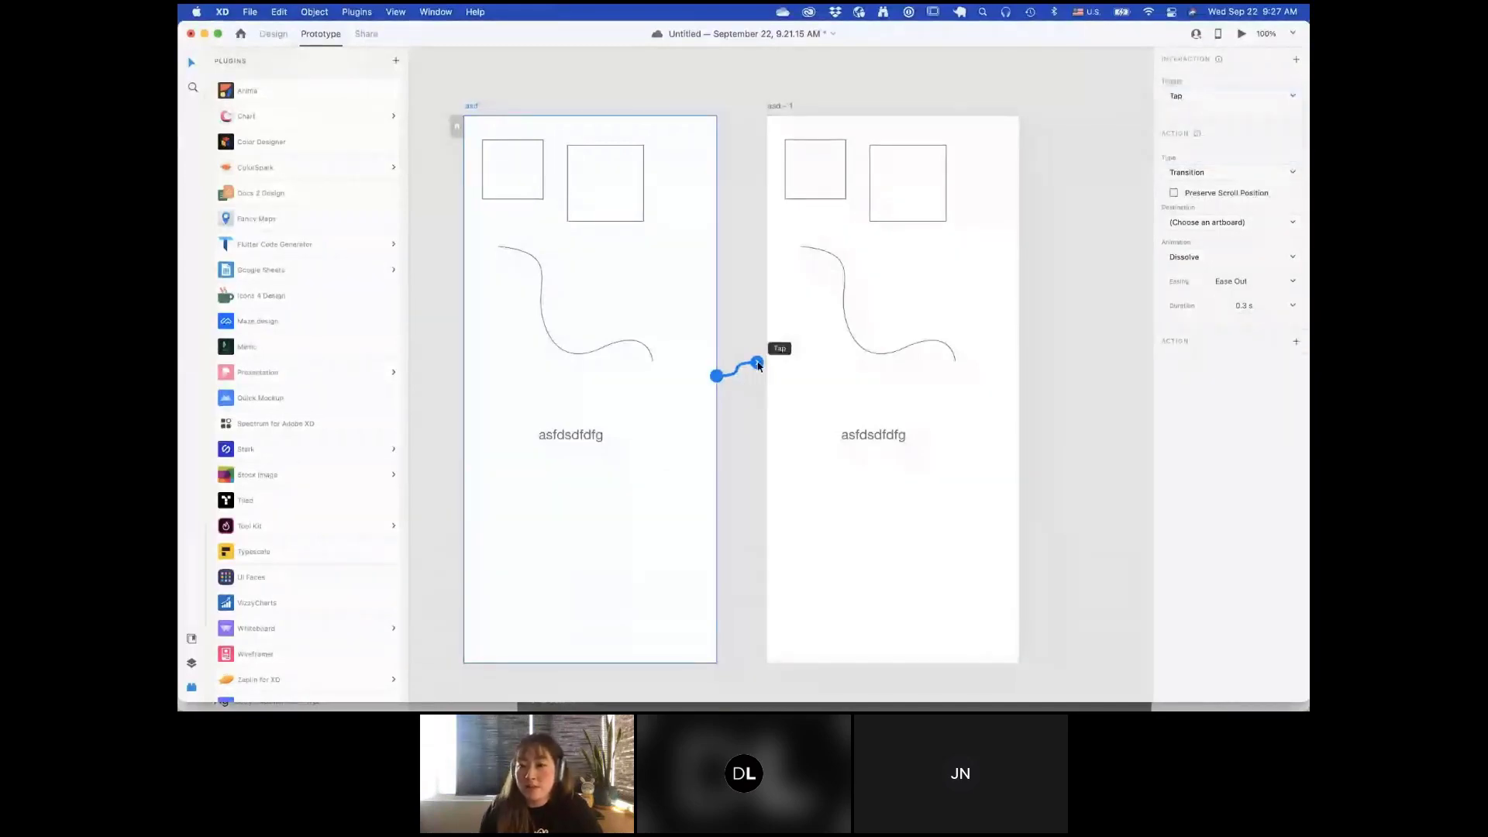
{"action": "left_click_drag", "start_coordinate": [757, 361], "coordinate": [1003, 215]}
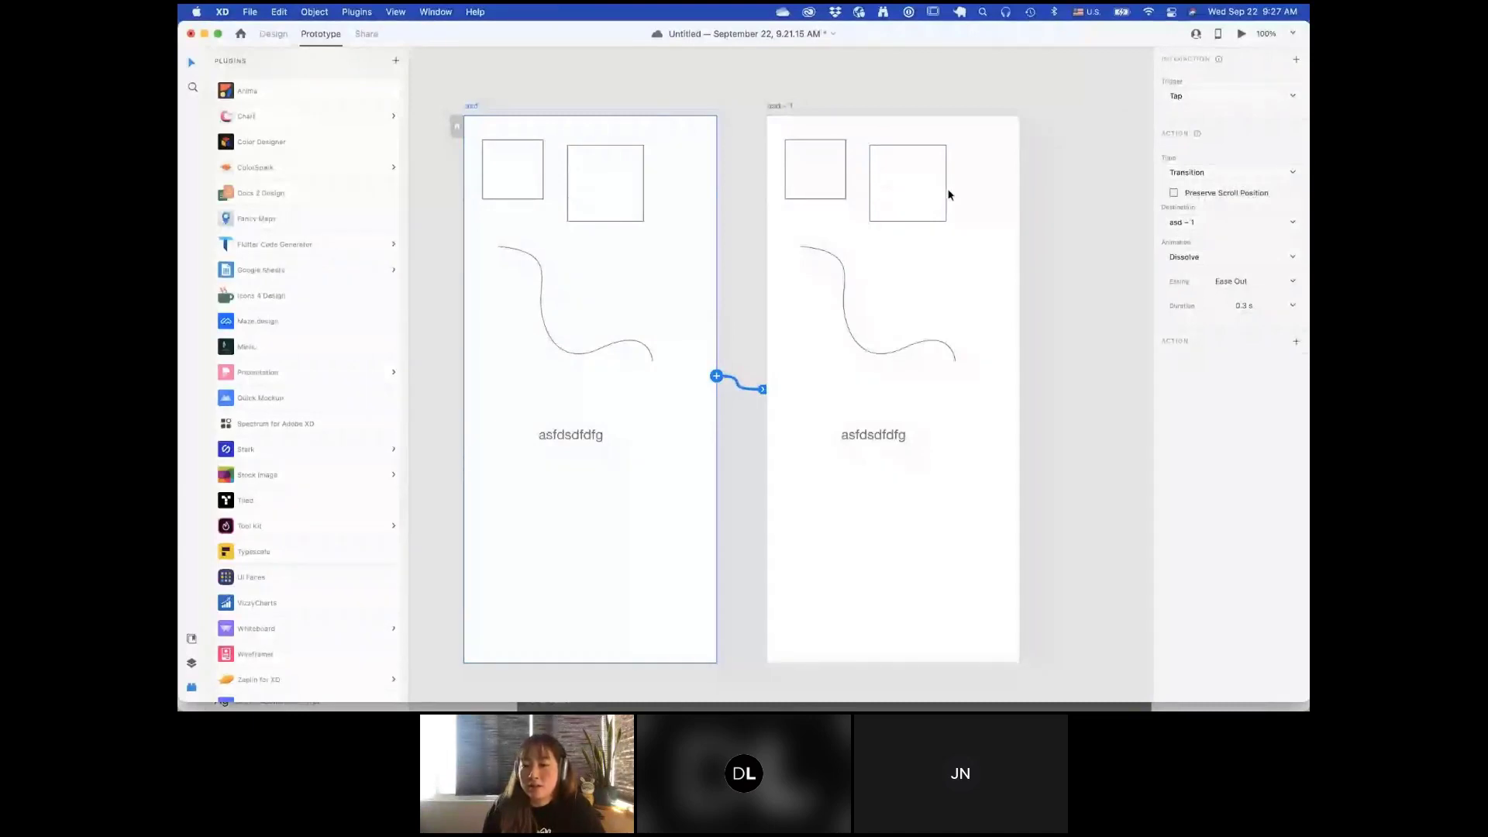
Step: Move the larger square on the asd – 1 artboard down and to the right, and preview the tap transition from asd
{"action": "left_click_drag", "start_coordinate": [947, 195], "coordinate": [986, 262]}
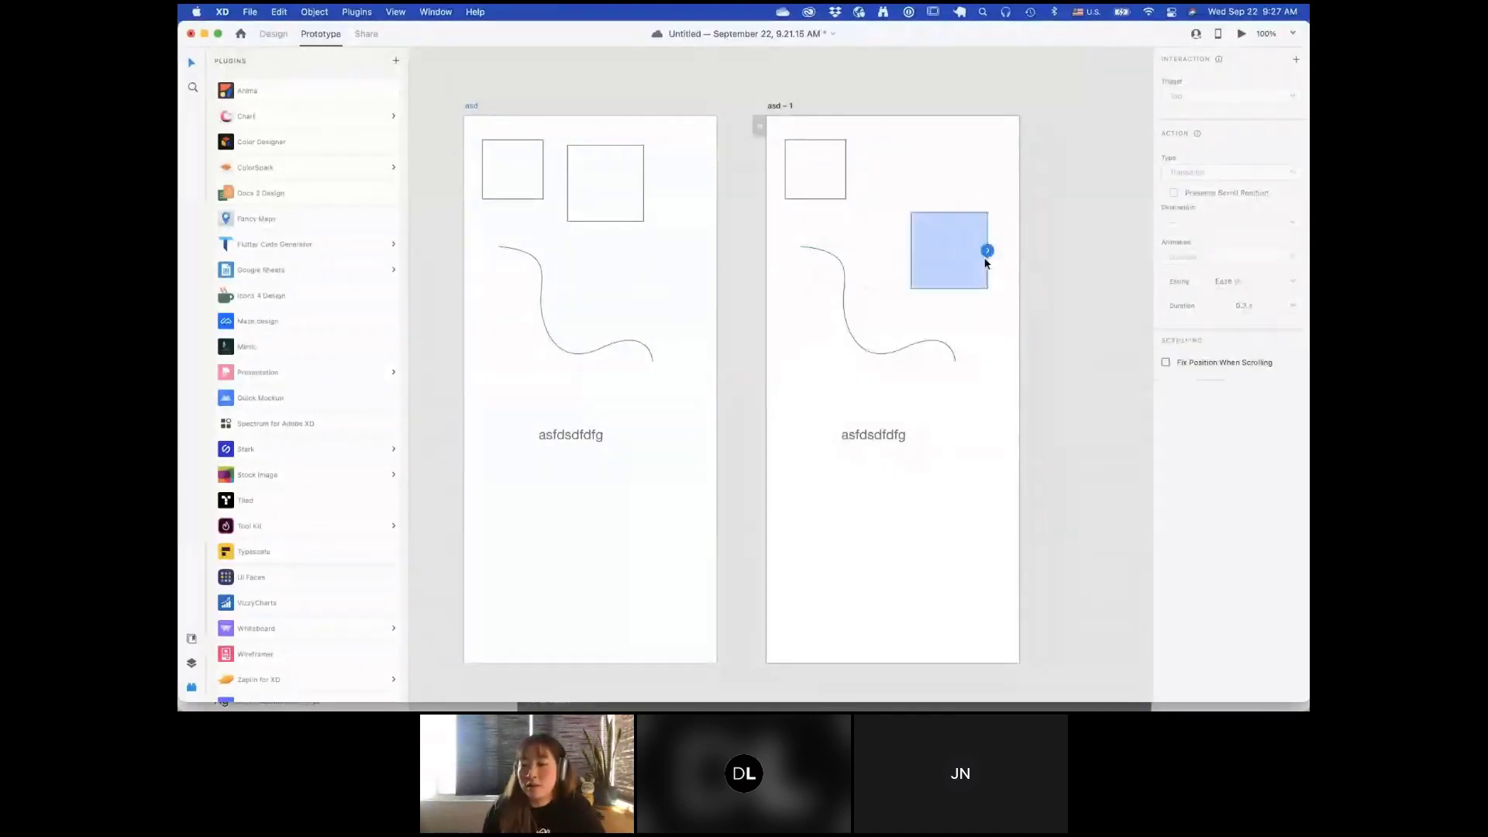
{"action": "left_click", "coordinate": [470, 106]}
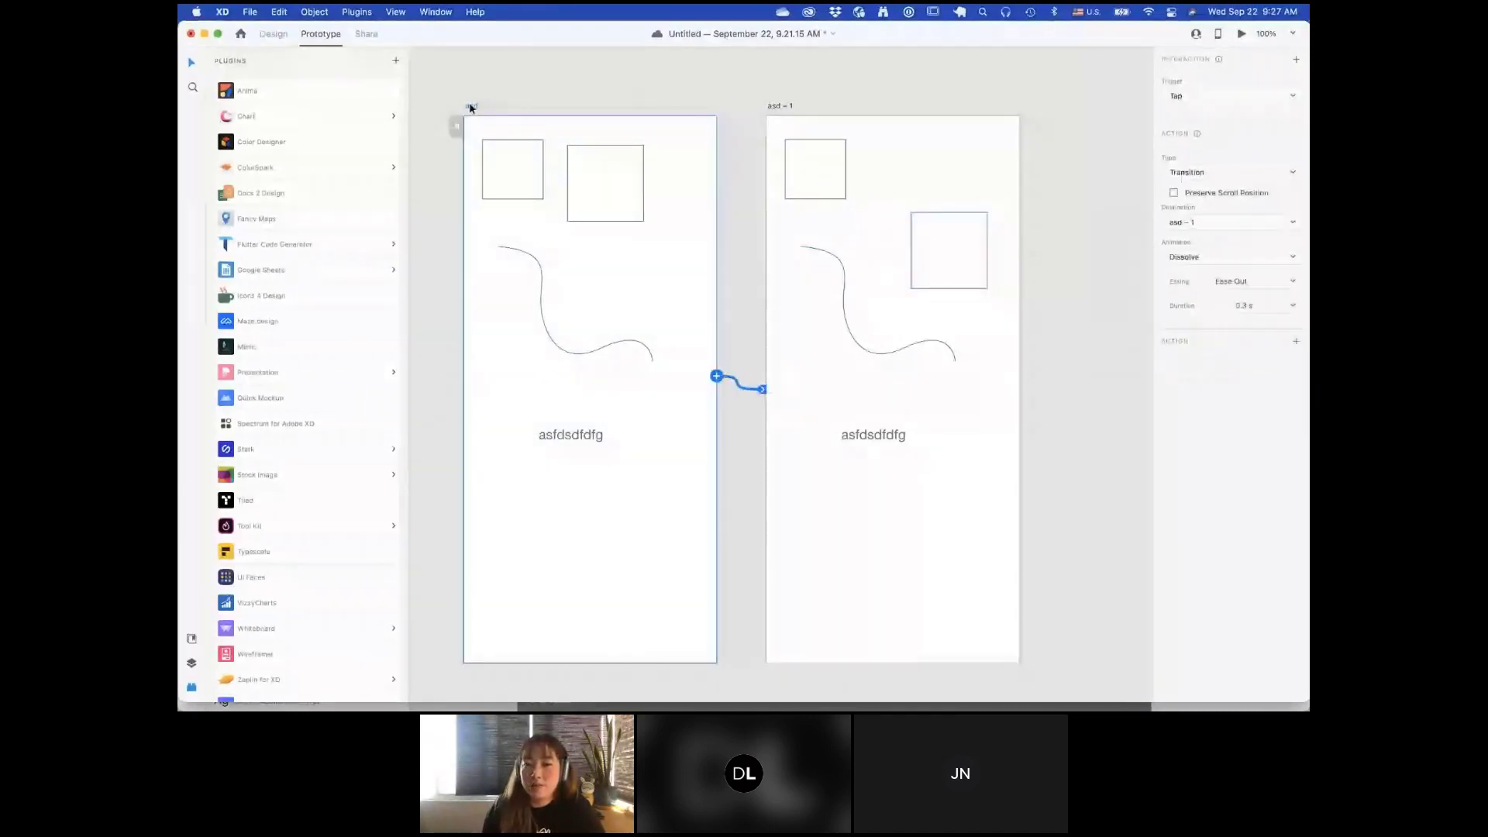
{"action": "left_click", "coordinate": [1243, 34]}
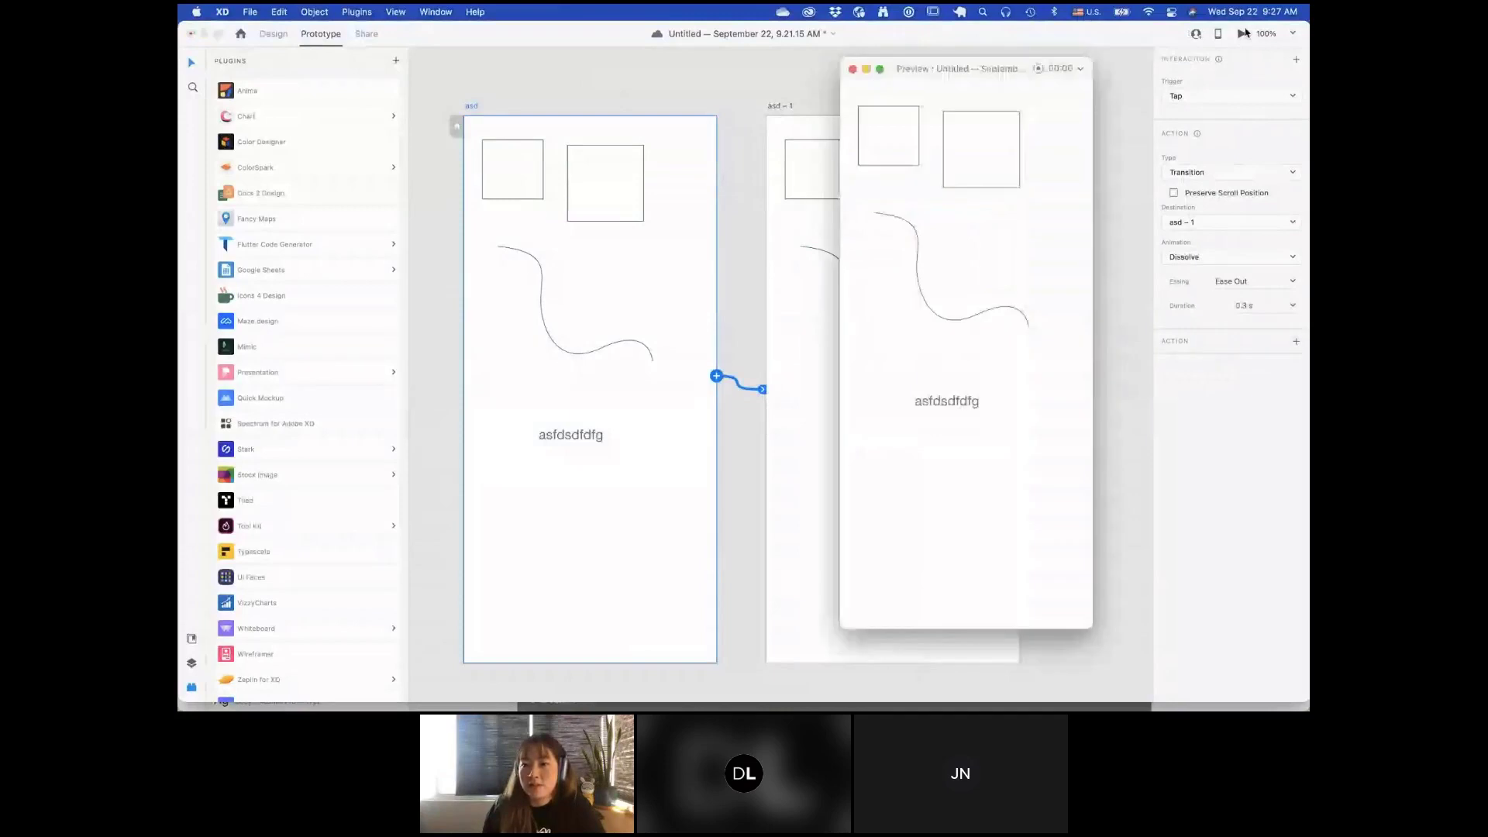
{"action": "left_click", "coordinate": [999, 157]}
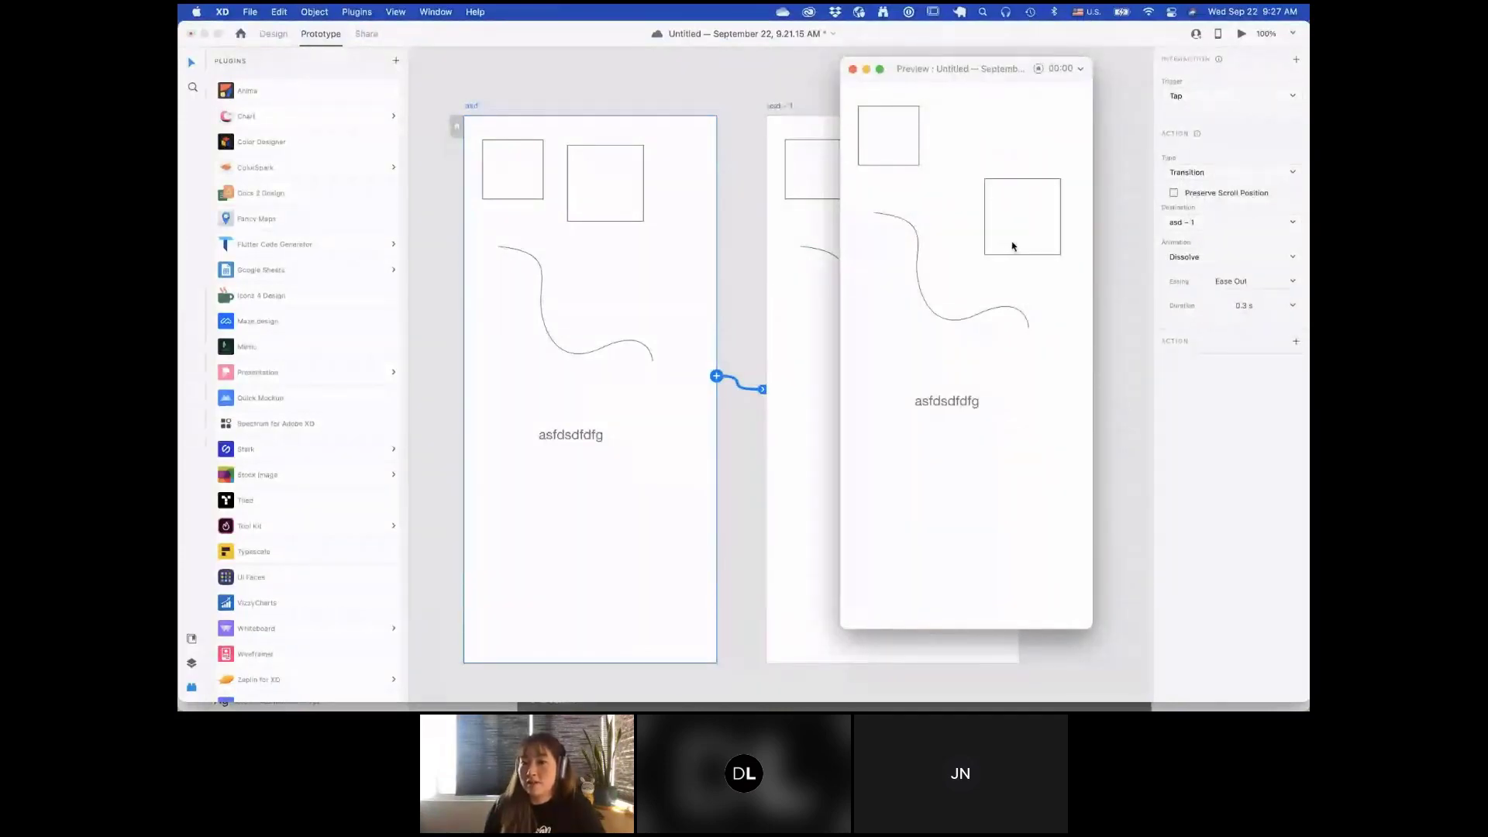
{"action": "left_click", "coordinate": [851, 70]}
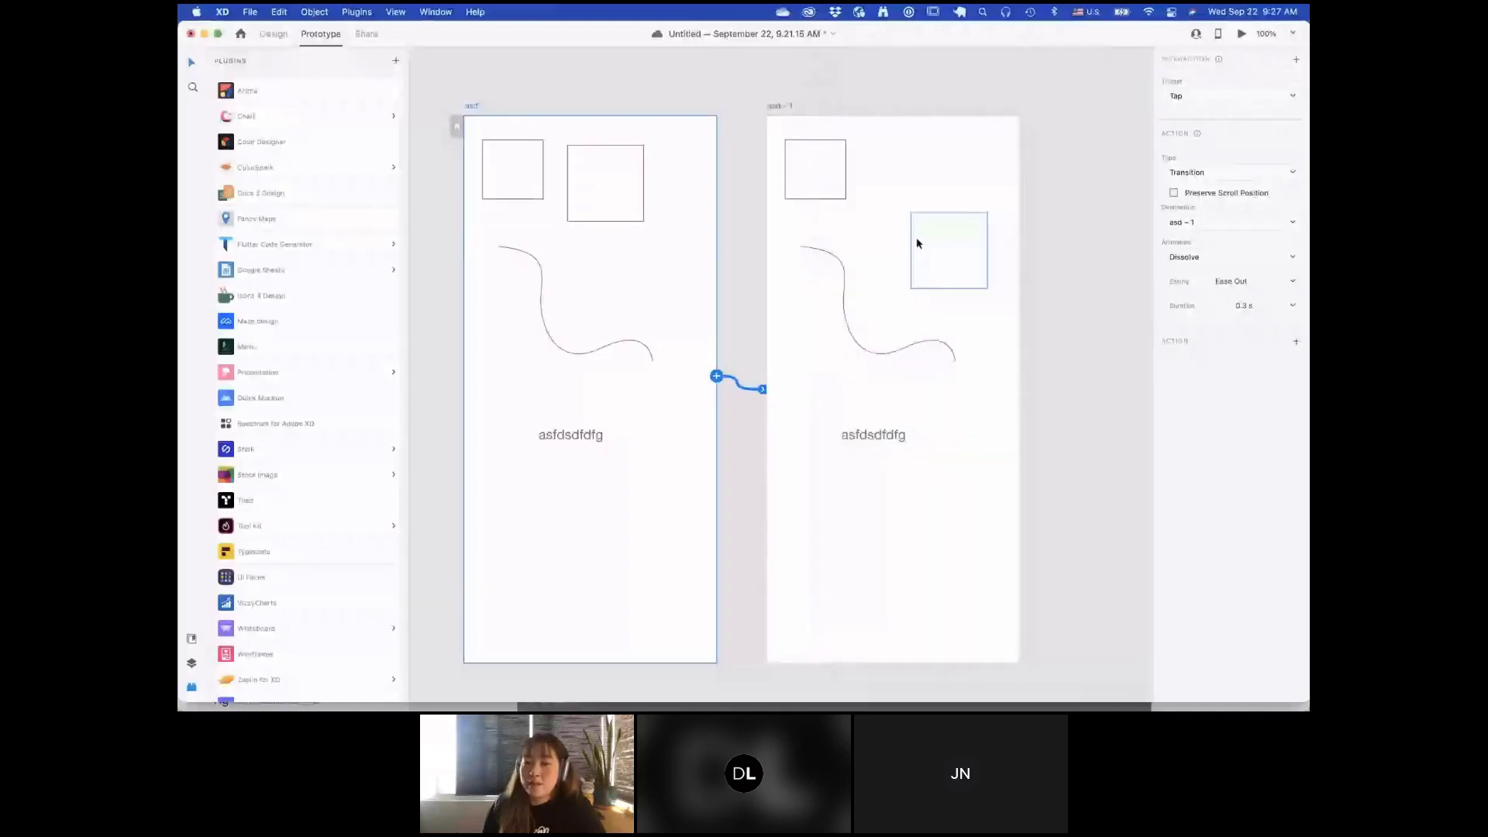
Step: Set the action type of the asd artboard's tap interaction to Auto-Animate
{"action": "left_click_drag", "start_coordinate": [917, 243], "coordinate": [881, 178]}
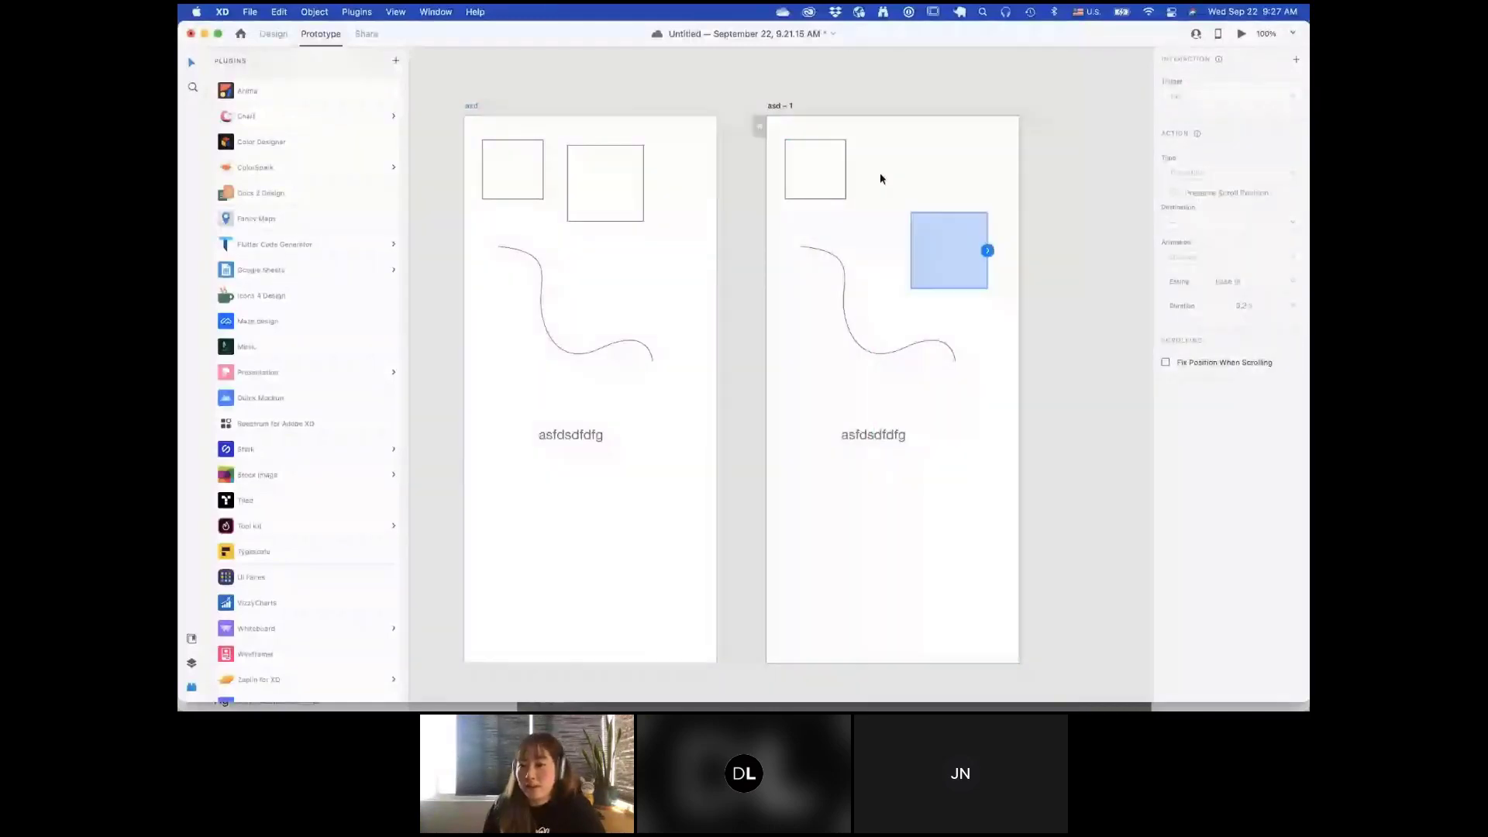
{"action": "left_click", "coordinate": [470, 109]}
{"action": "left_click", "coordinate": [1235, 179]}
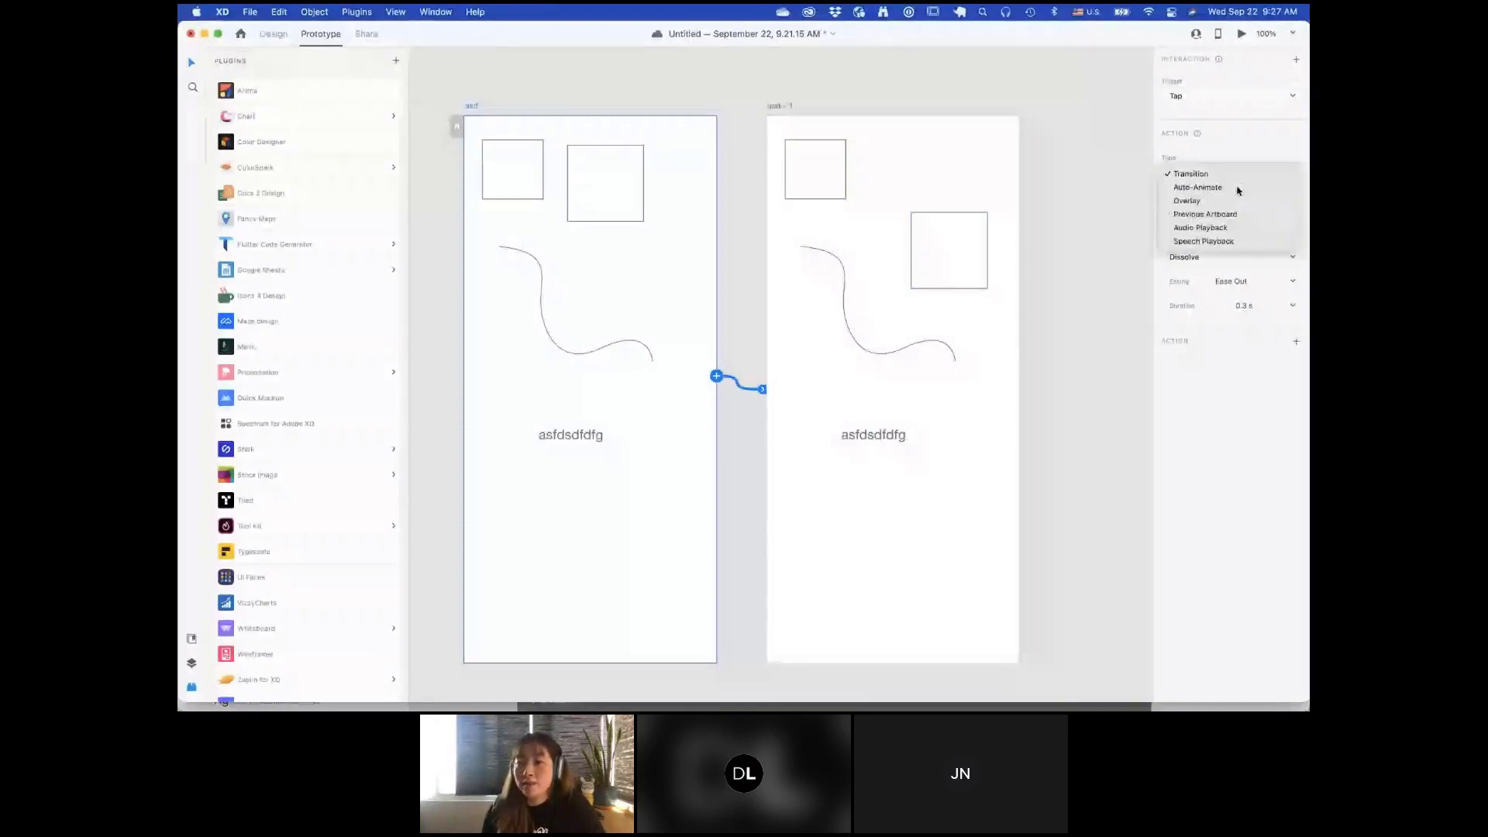
{"action": "left_click", "coordinate": [1236, 188]}
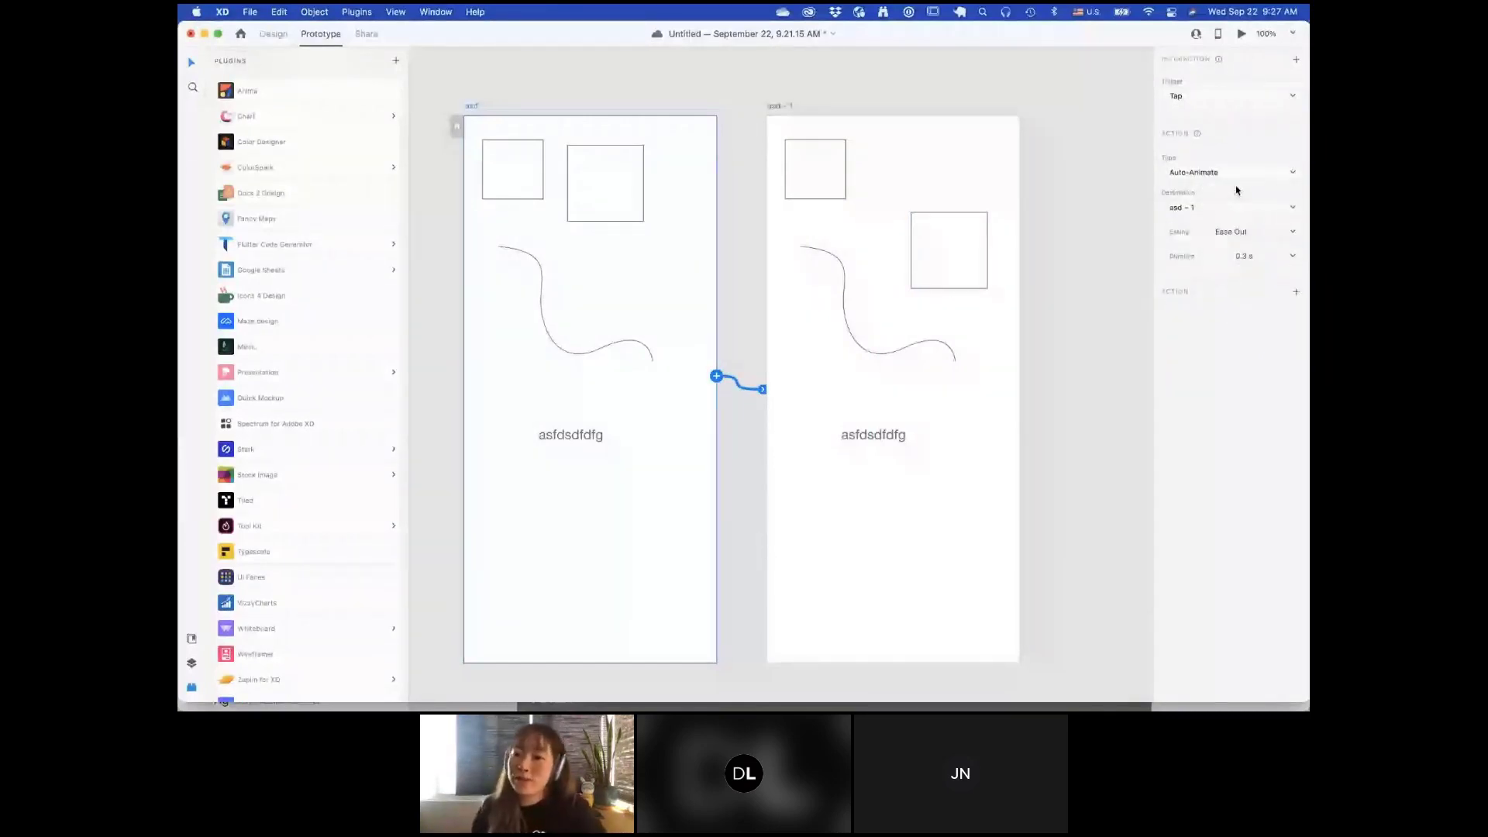
Step: Preview the Auto-Animate interaction from asd to asd – 1, and close the preview
{"action": "left_click", "coordinate": [1241, 34]}
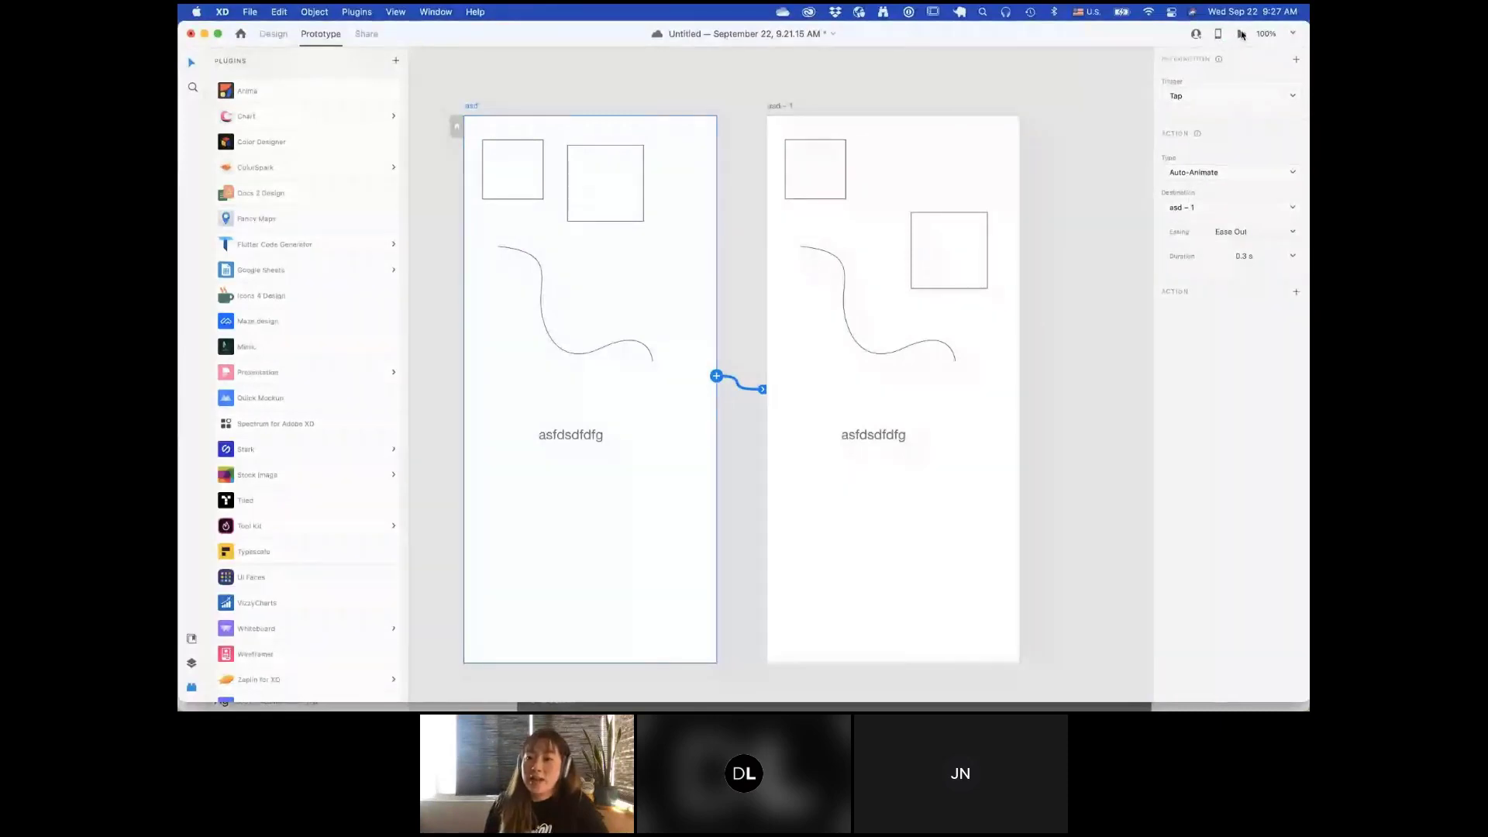
{"action": "left_click", "coordinate": [923, 190]}
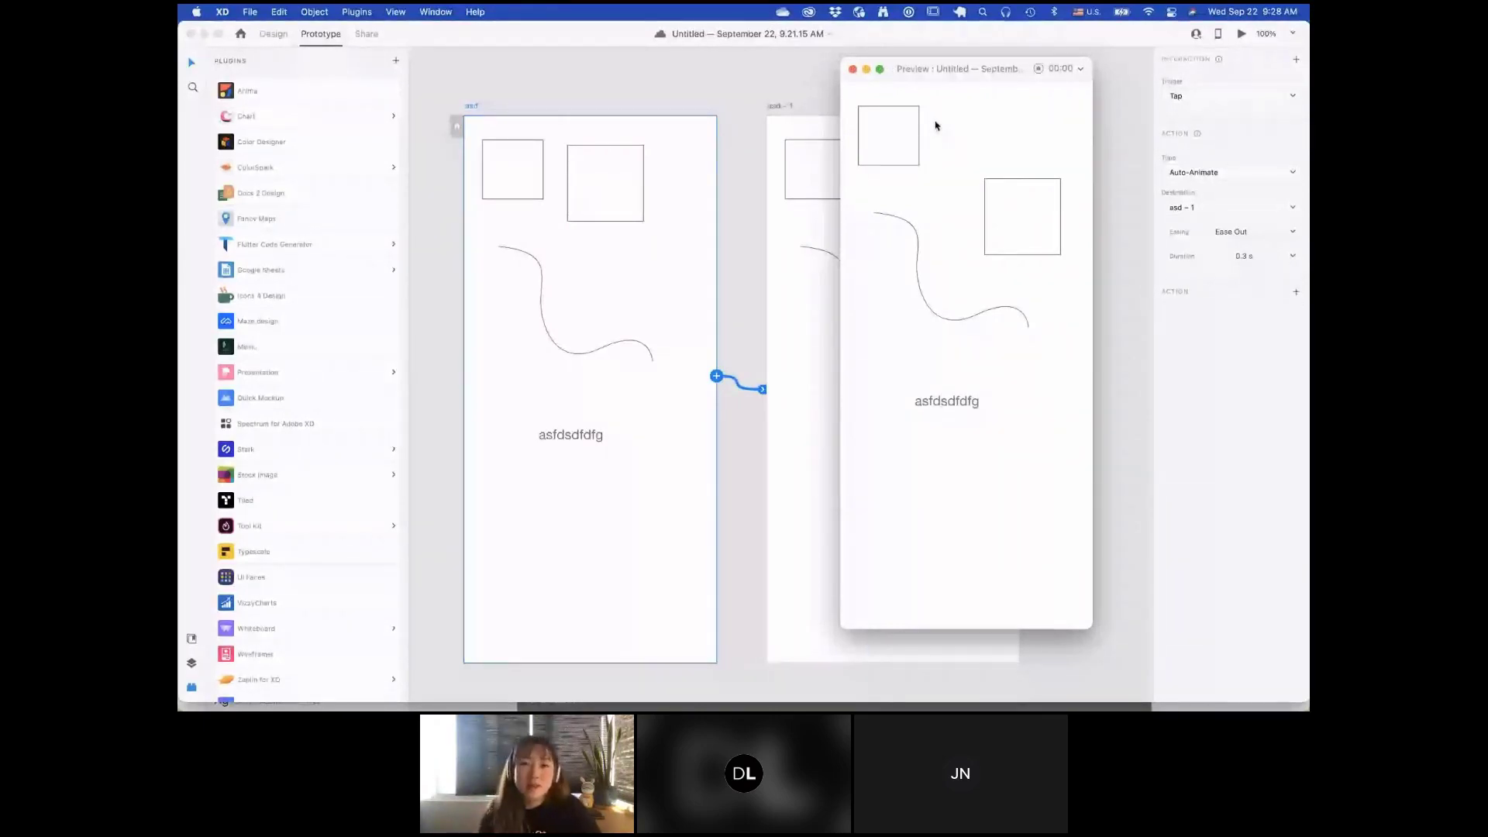
{"action": "left_click", "coordinate": [853, 69]}
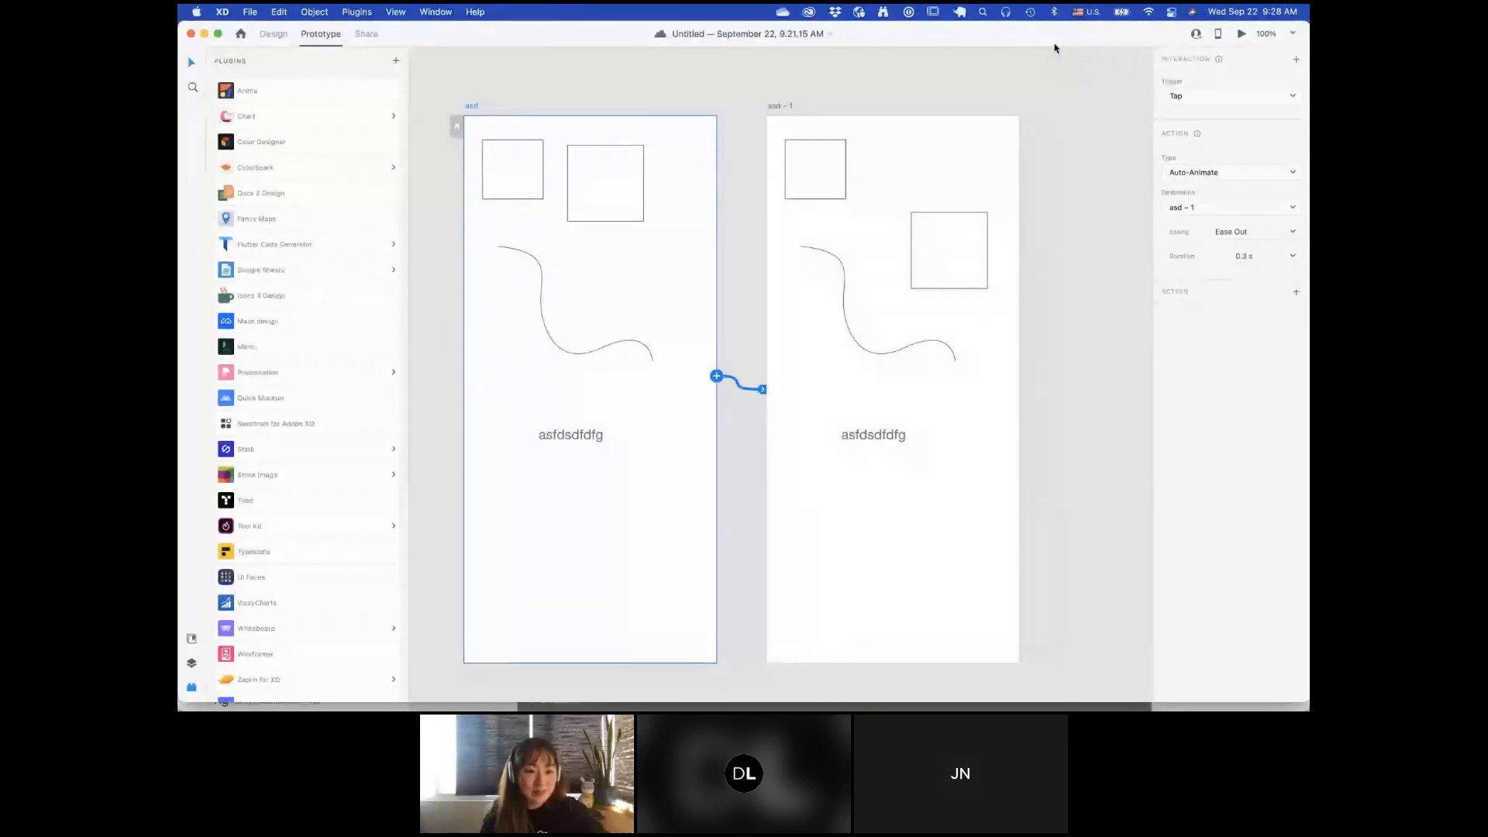
{"action": "left_click", "coordinate": [298, 501]}
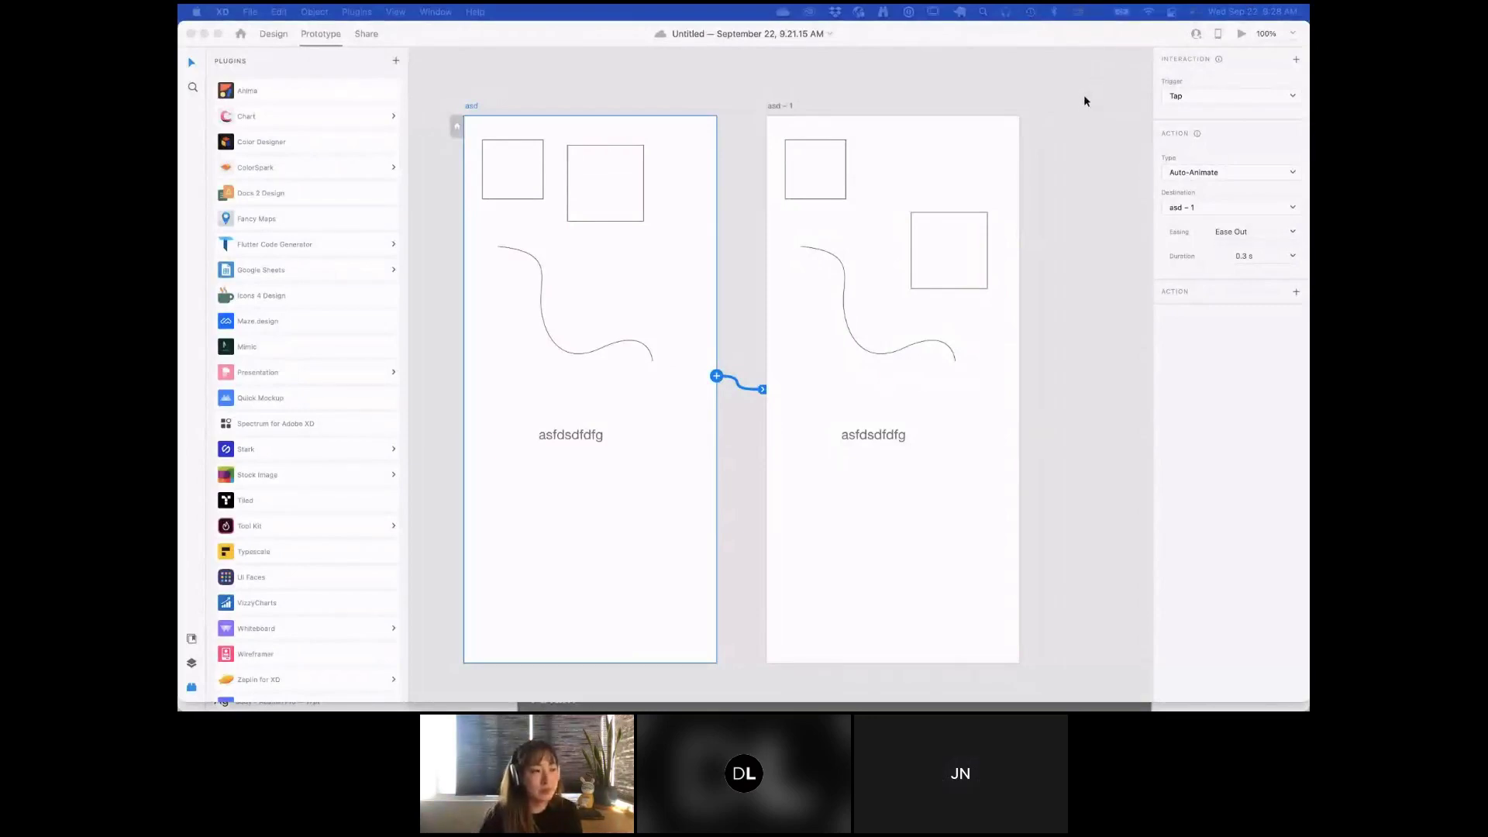
{"action": "left_click", "coordinate": [1025, 33]}
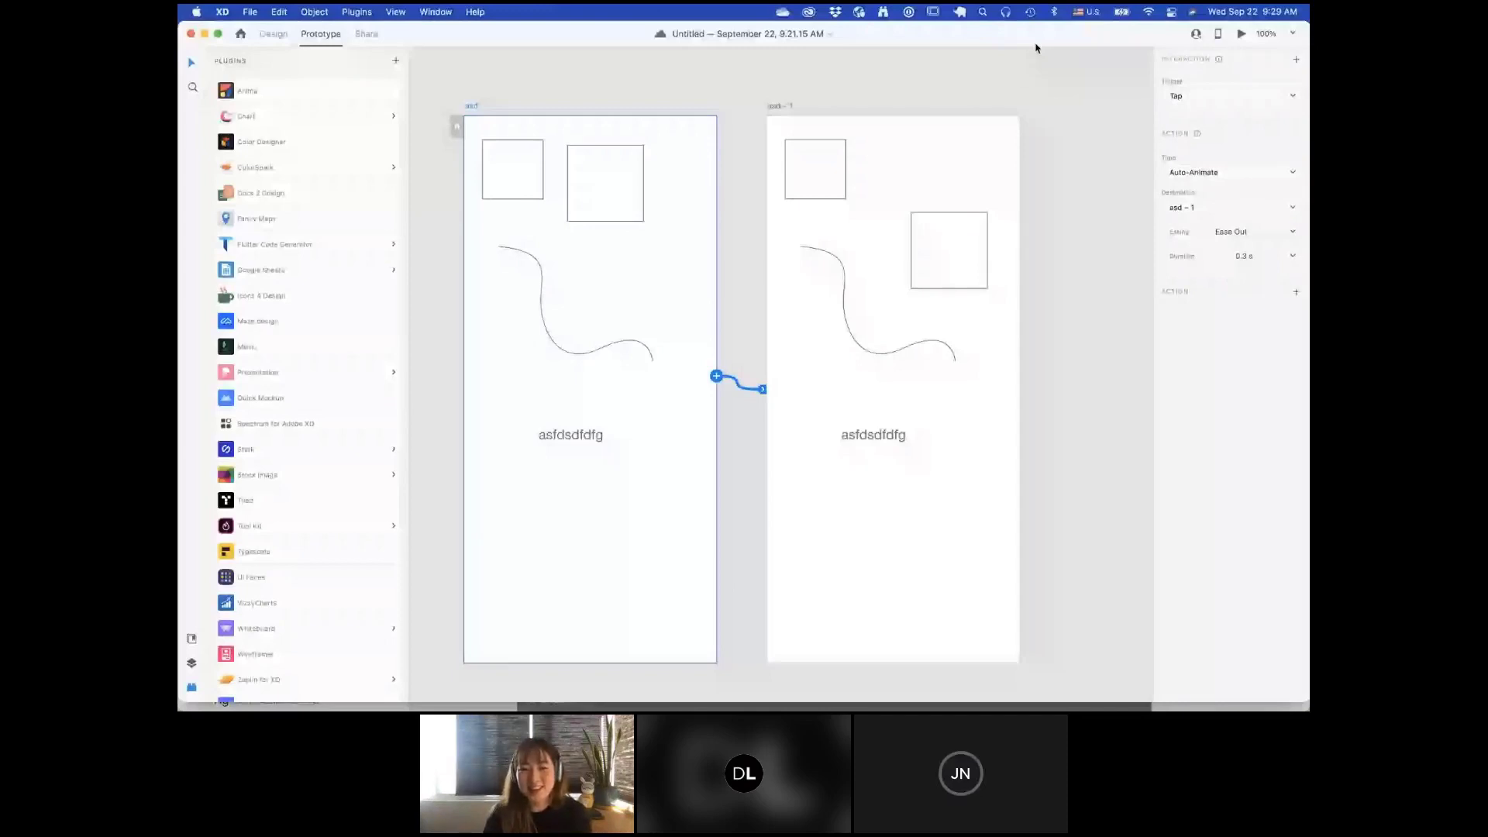
Step: Display the list of available libraries from the document assets and return to Design mode with nothing selected
{"action": "key", "text": "super+shift+y"}
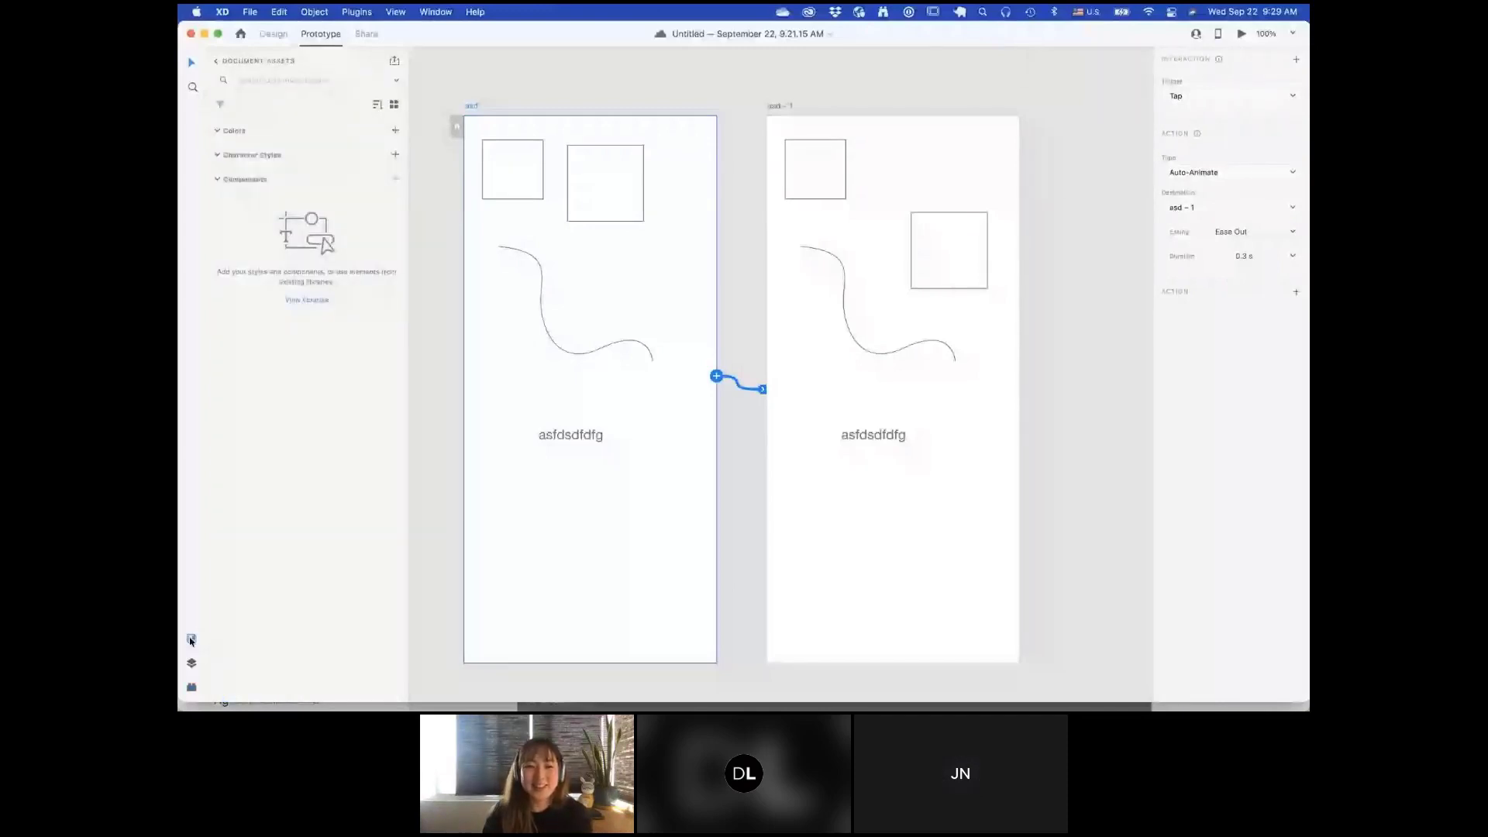
{"action": "left_click", "coordinate": [215, 59]}
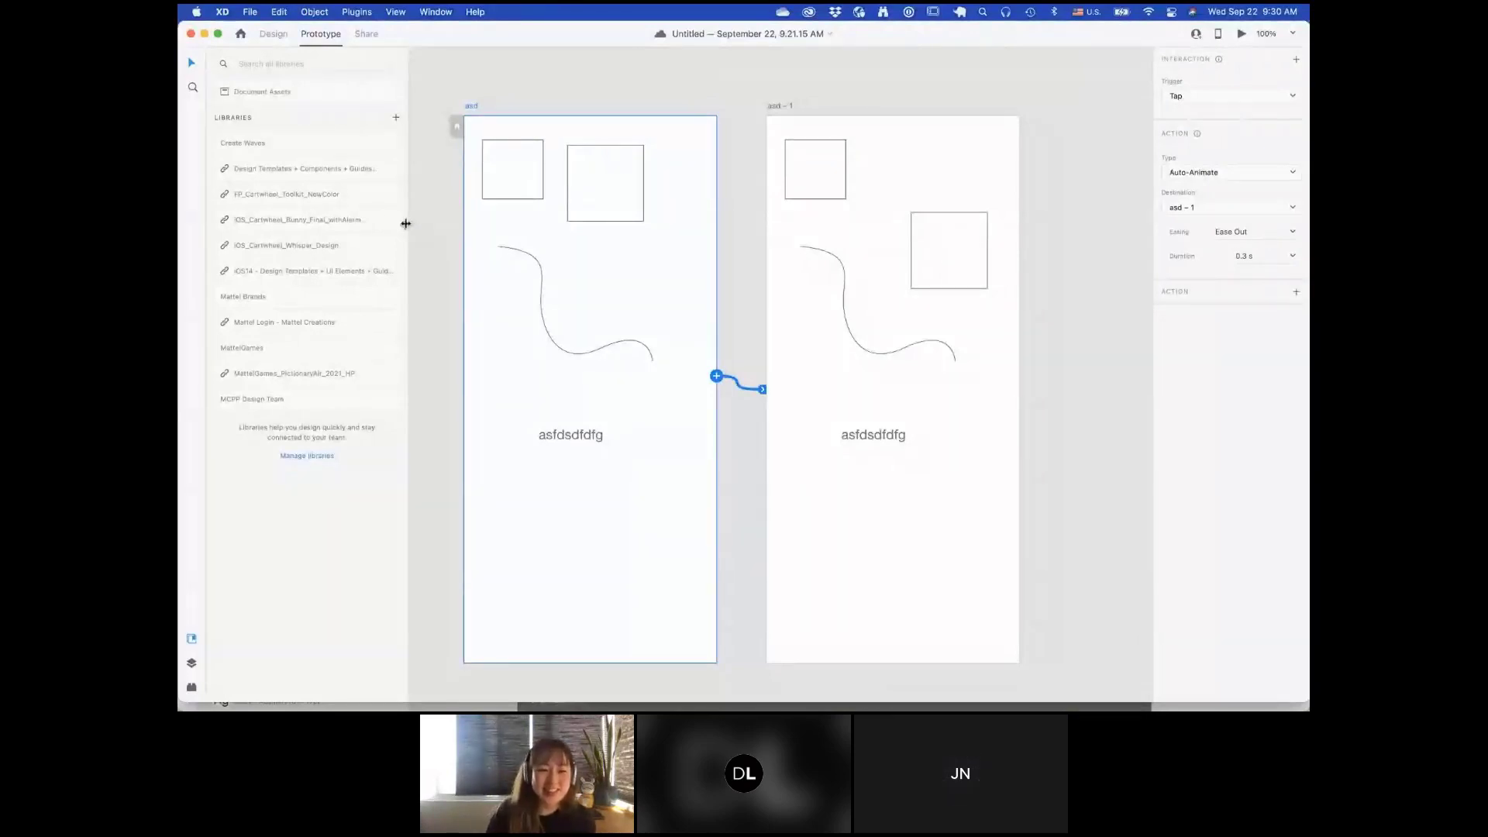
{"action": "left_click", "coordinate": [609, 86]}
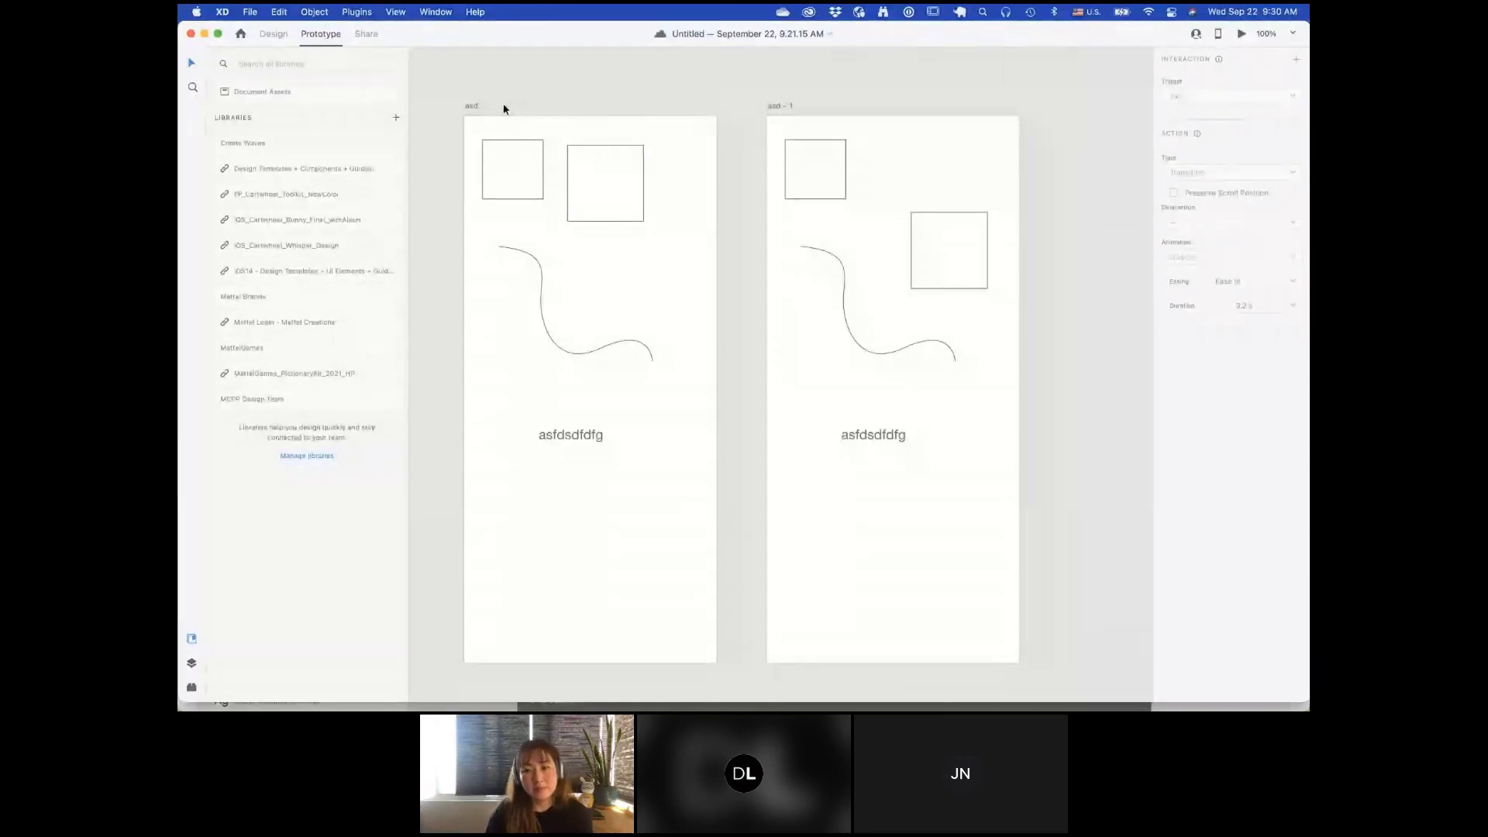
{"action": "left_click", "coordinate": [273, 34]}
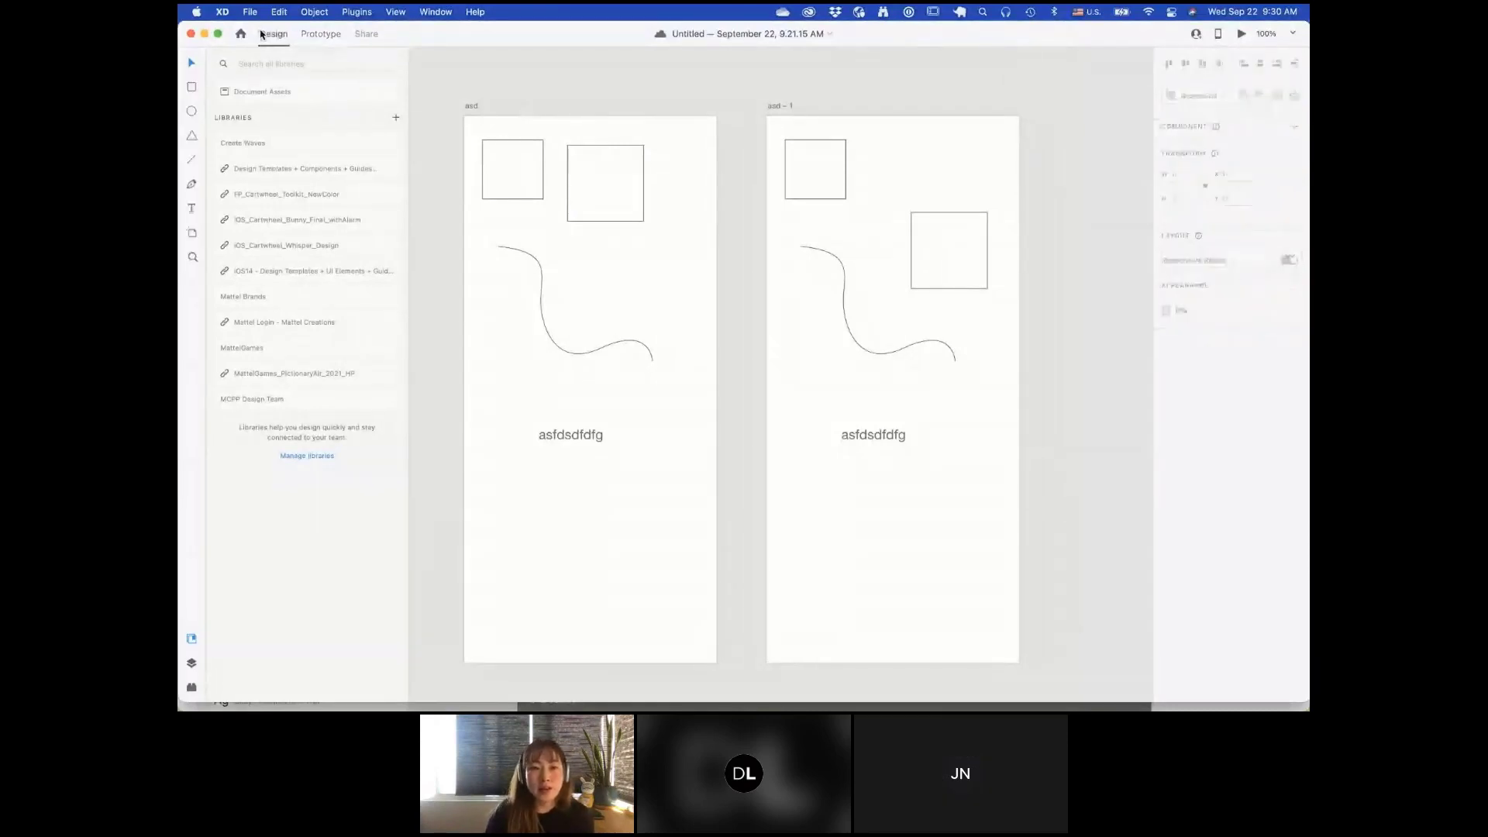
Step: Show the preset artboard sizes with the Artboard tool and hide the list of libraries
{"action": "left_click", "coordinate": [191, 235]}
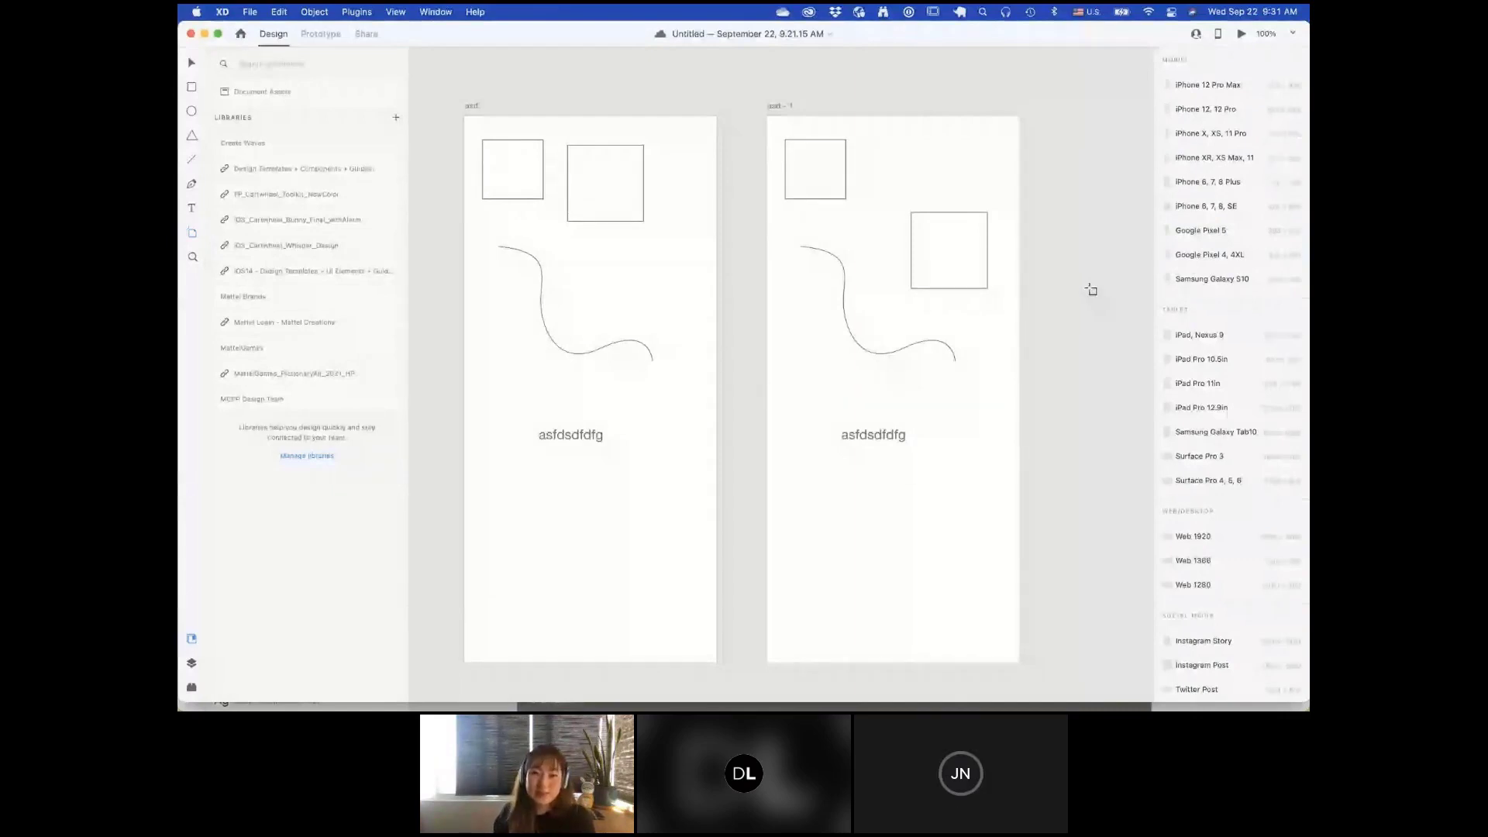
{"action": "scroll", "coordinate": [1085, 292], "scroll_direction": "right", "scroll_amount": 2}
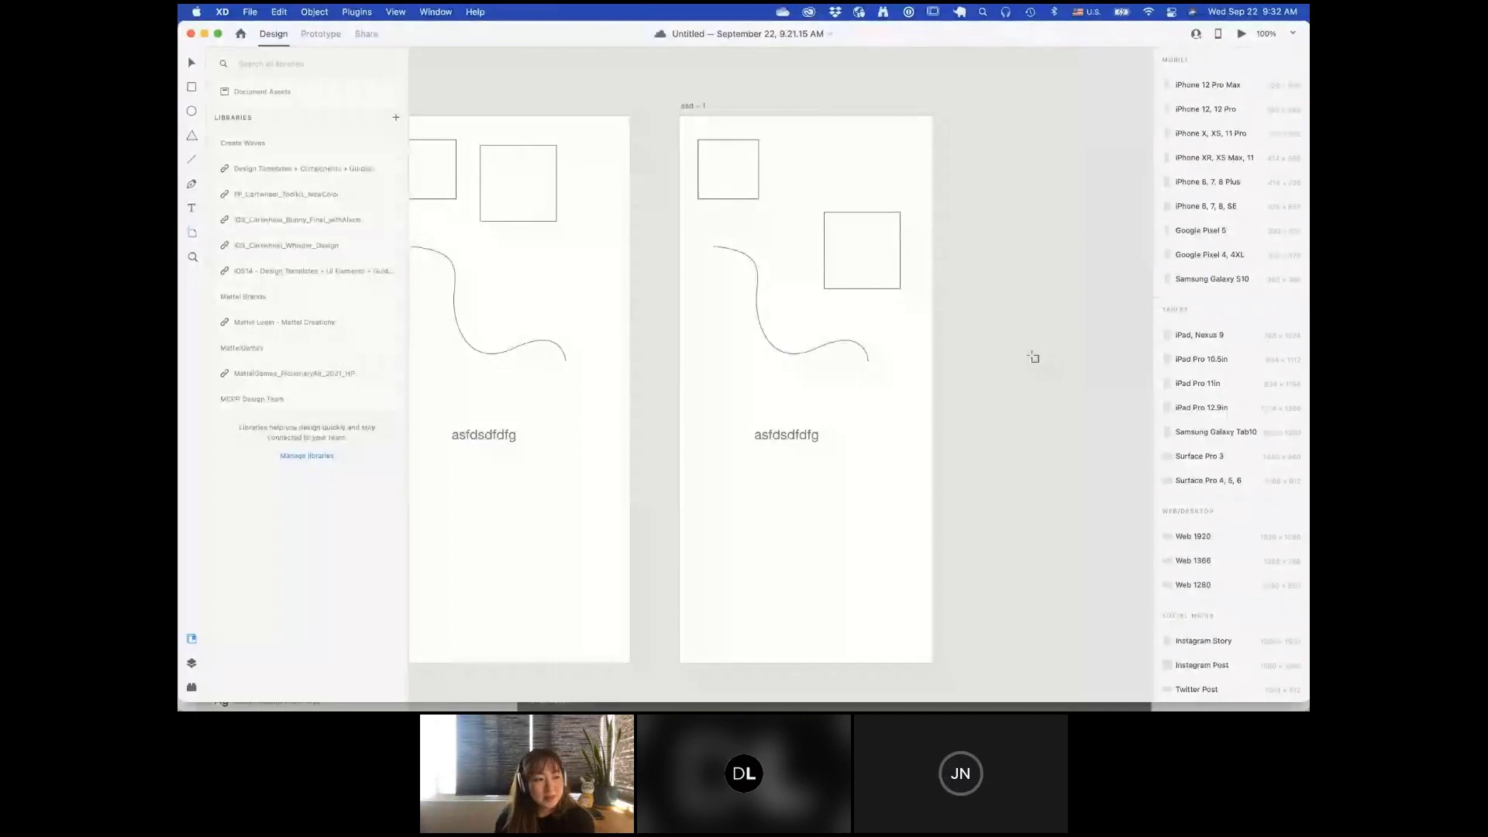
{"action": "left_click", "coordinate": [192, 640]}
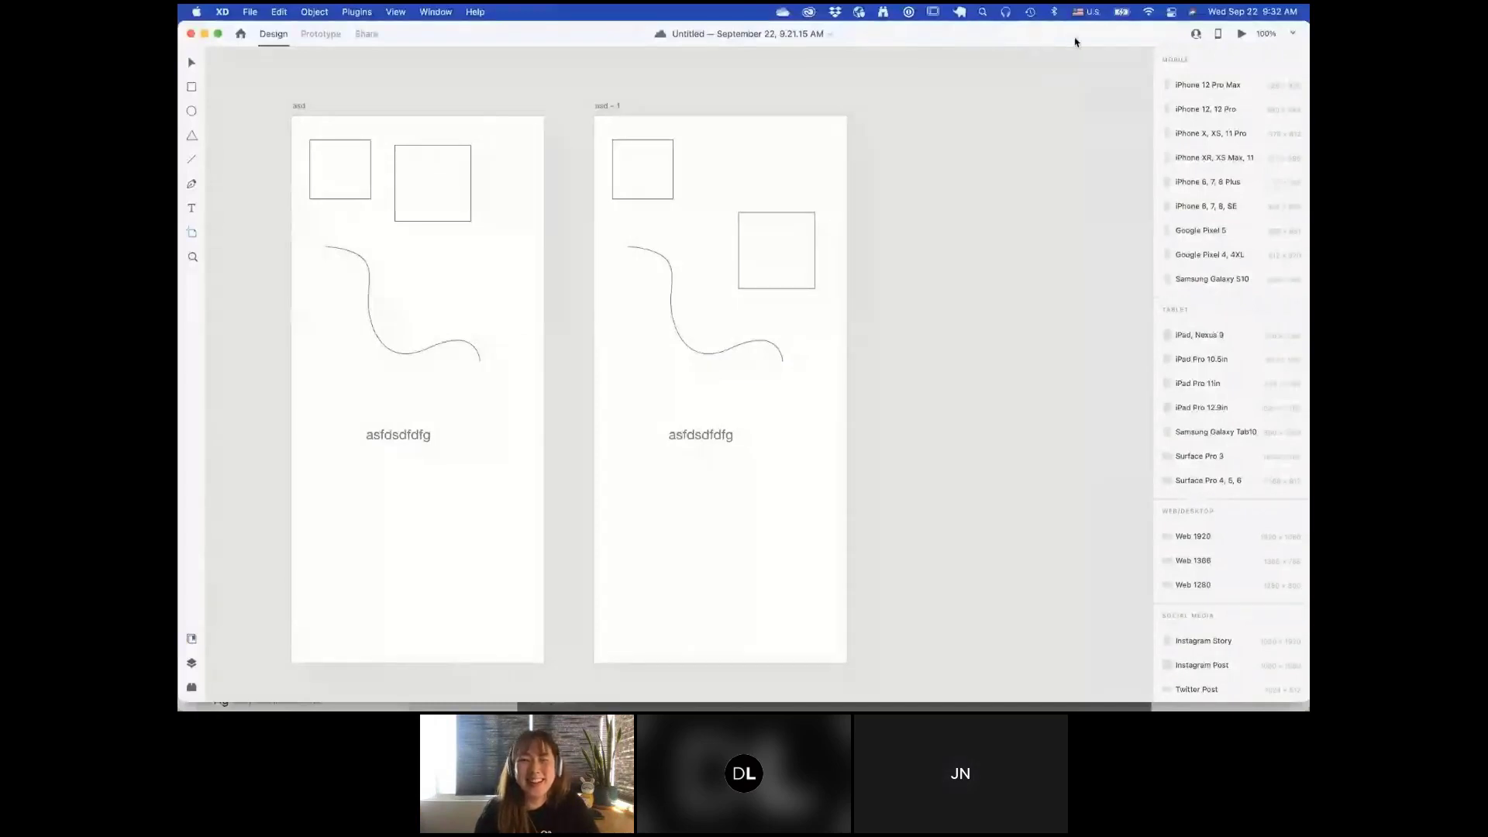
Step: Switch to the Components Demo document and examine the Wi-Fi card on its iPhone artboard
{"action": "left_click_drag", "start_coordinate": [1075, 42], "coordinate": [955, 39]}
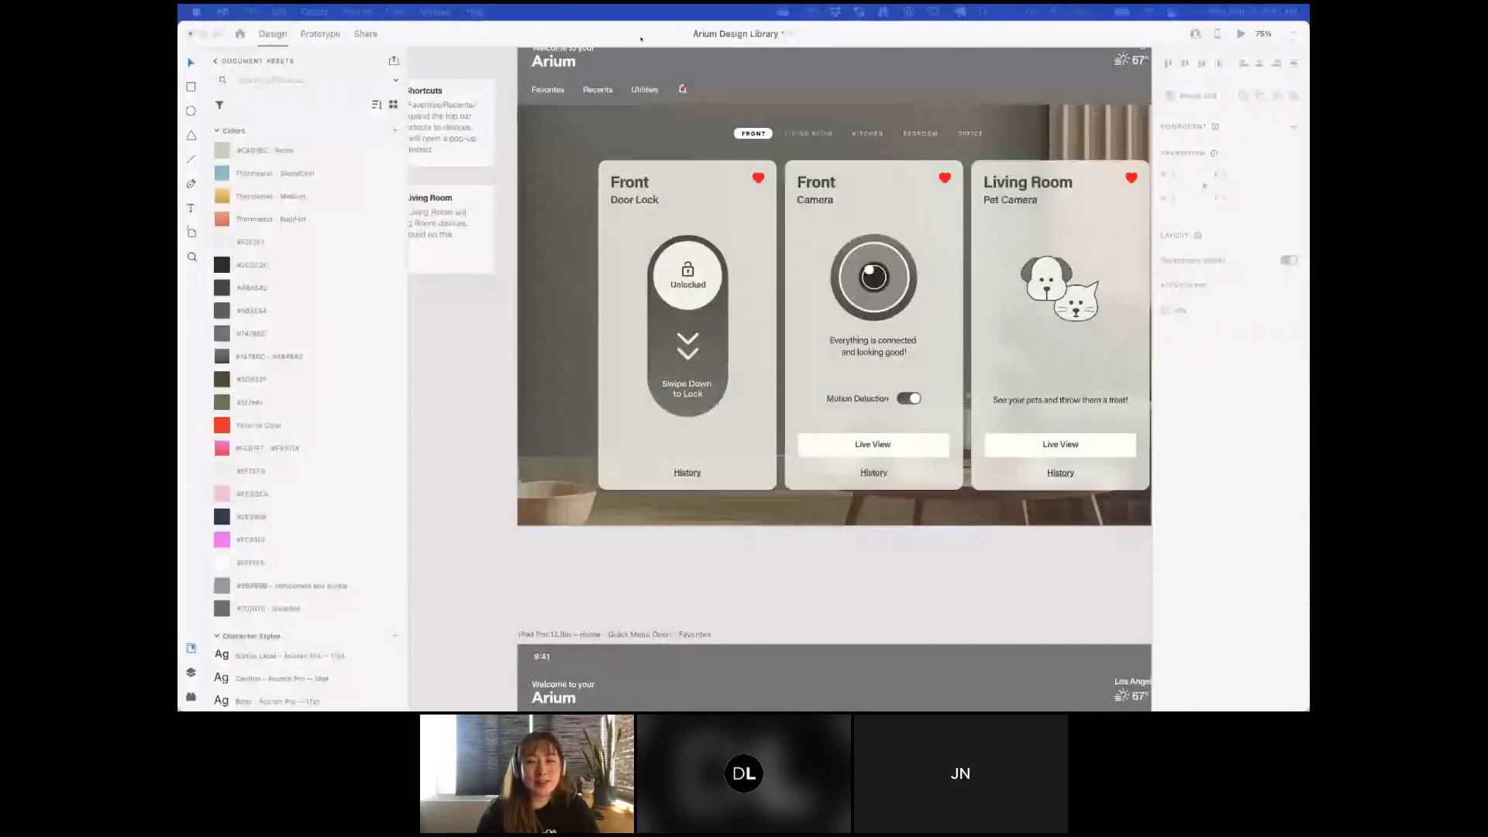
{"action": "double_click", "coordinate": [982, 39]}
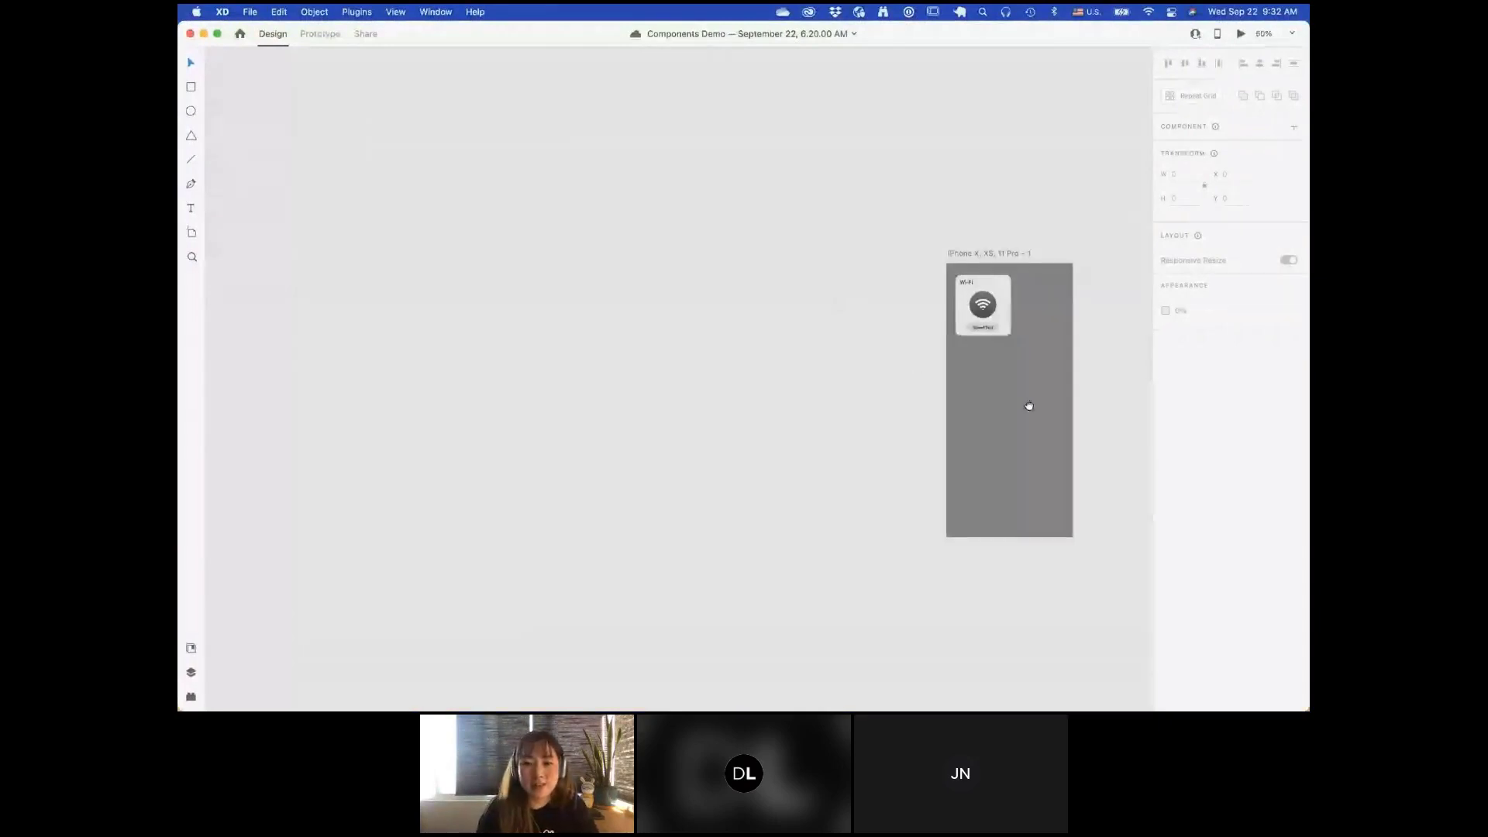
{"action": "left_click_drag", "start_coordinate": [1029, 407], "coordinate": [814, 355]}
{"action": "scroll", "coordinate": [807, 354], "scroll_direction": "up", "scroll_amount": 2}
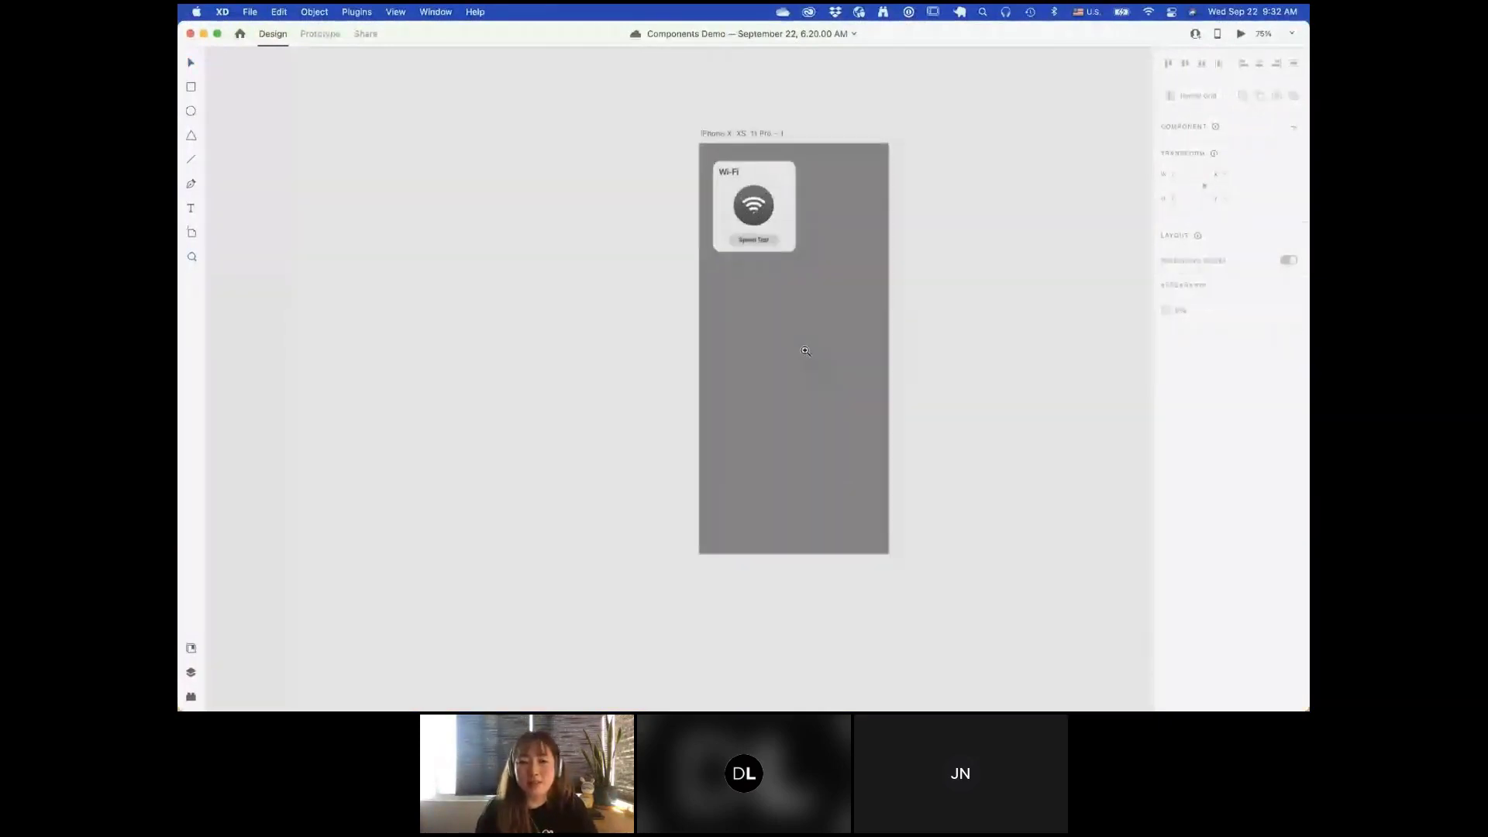
{"action": "scroll", "coordinate": [806, 352], "scroll_direction": "up", "scroll_amount": 1}
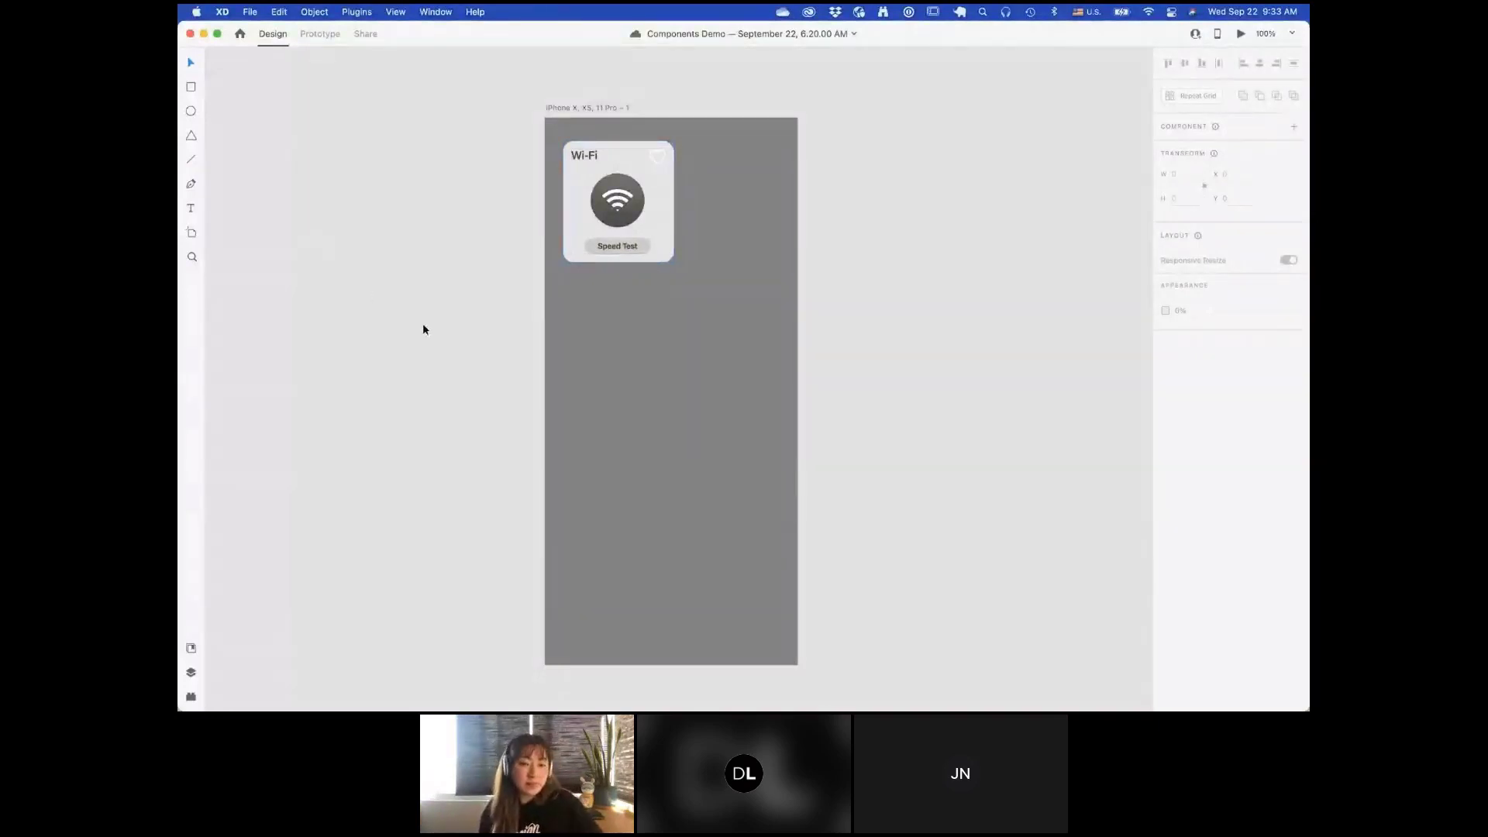
{"action": "left_click", "coordinate": [641, 212]}
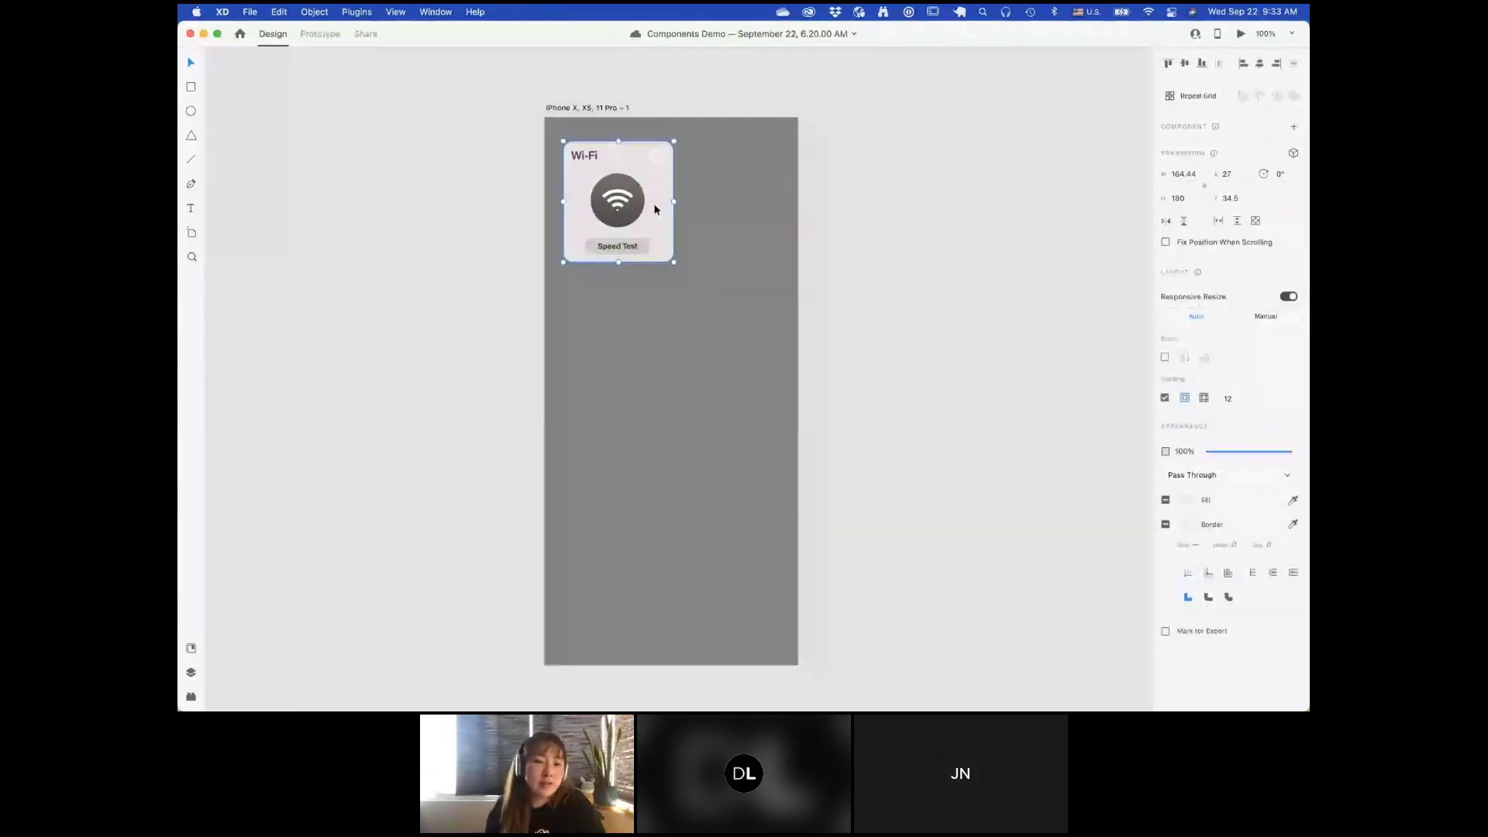
{"action": "left_click", "coordinate": [947, 248]}
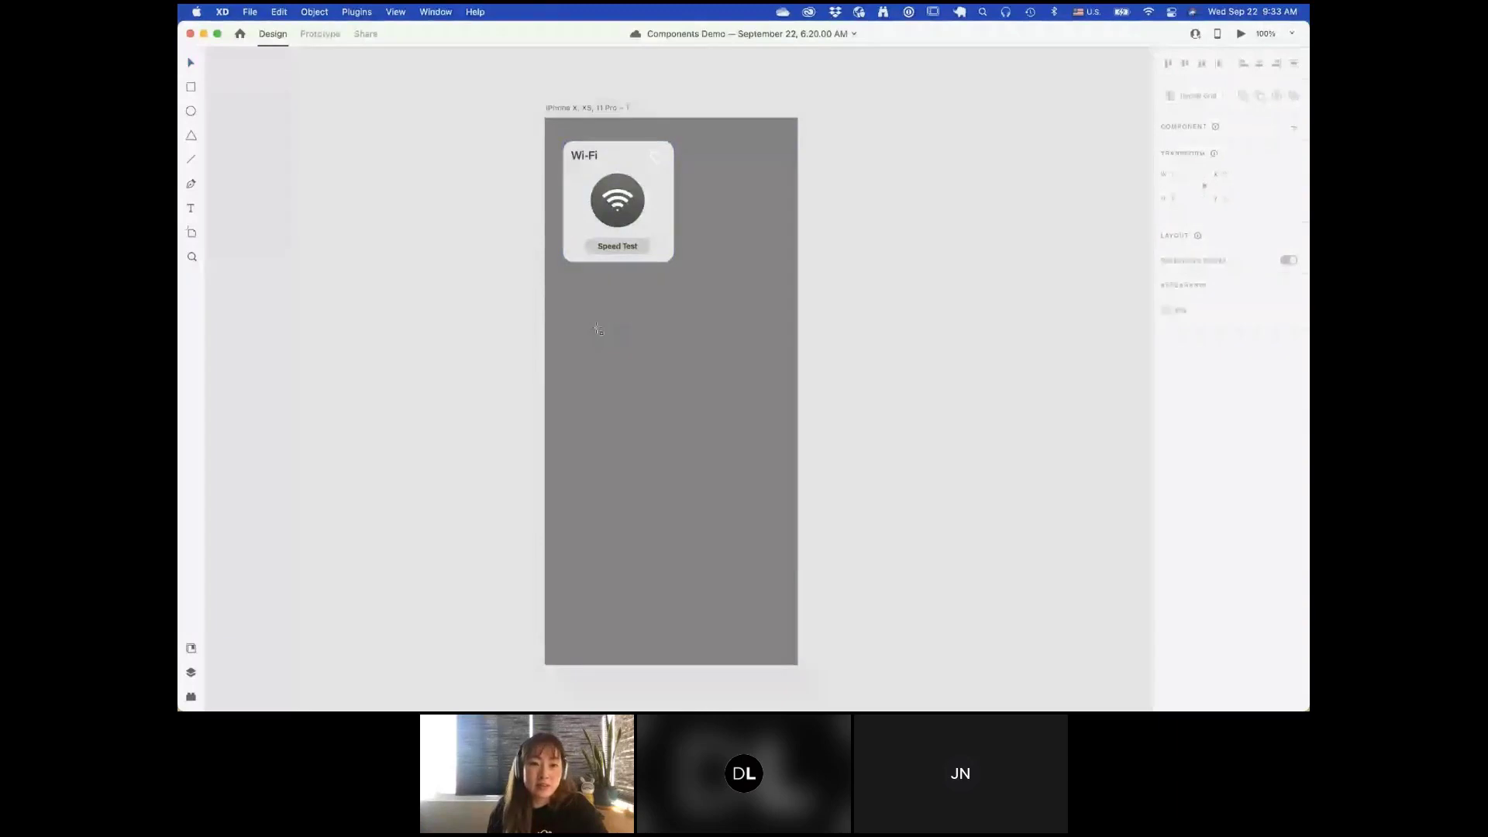
Step: Draw a square about 175 by 175 below the Wi-Fi card and set its corner radius to 24
{"action": "left_click_drag", "start_coordinate": [568, 285], "coordinate": [685, 400]}
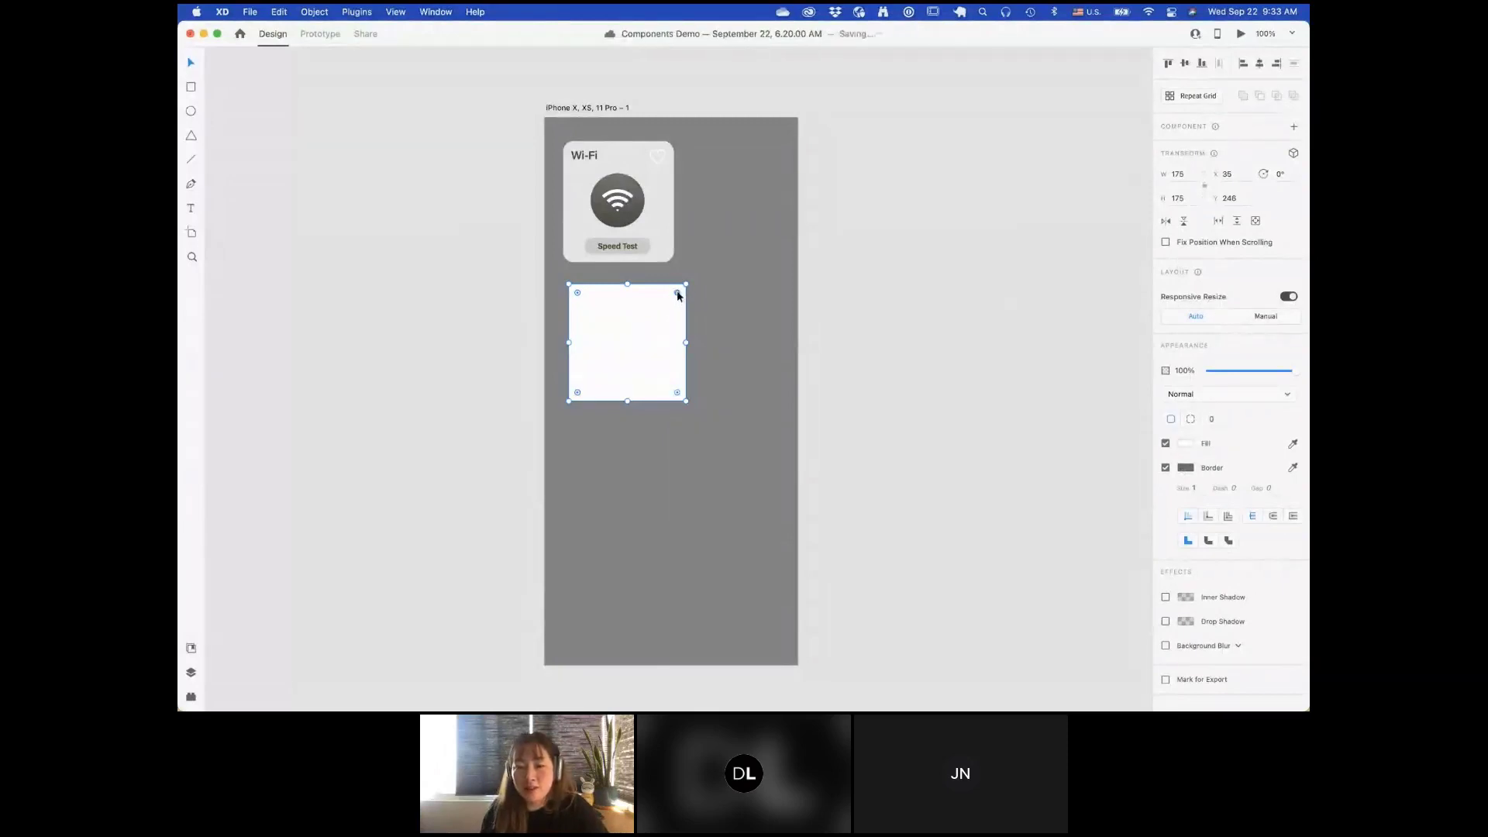
{"action": "left_click_drag", "start_coordinate": [678, 296], "coordinate": [675, 296]}
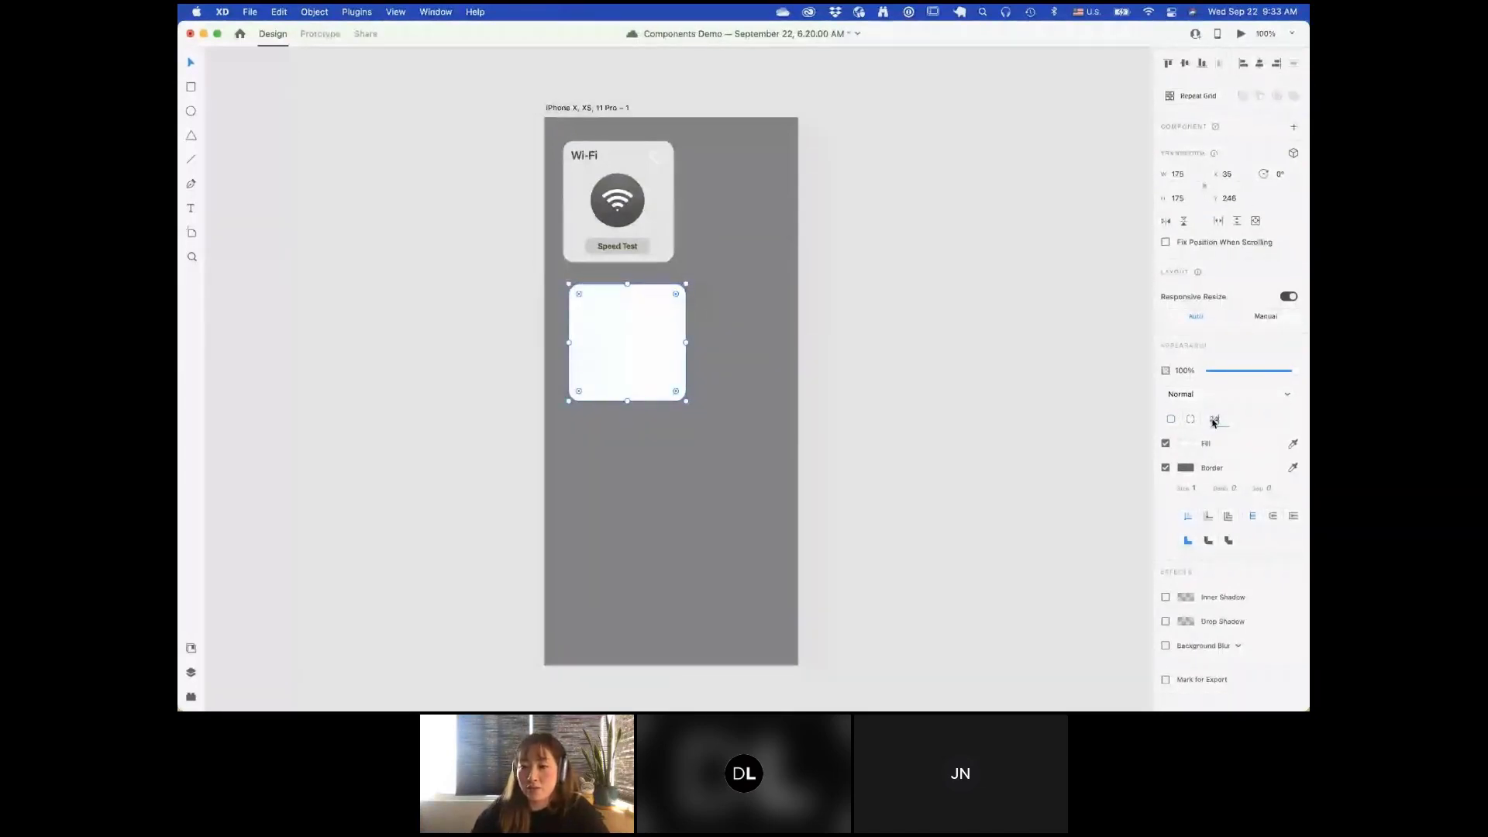
{"action": "left_click_drag", "start_coordinate": [1215, 422], "coordinate": [1233, 421]}
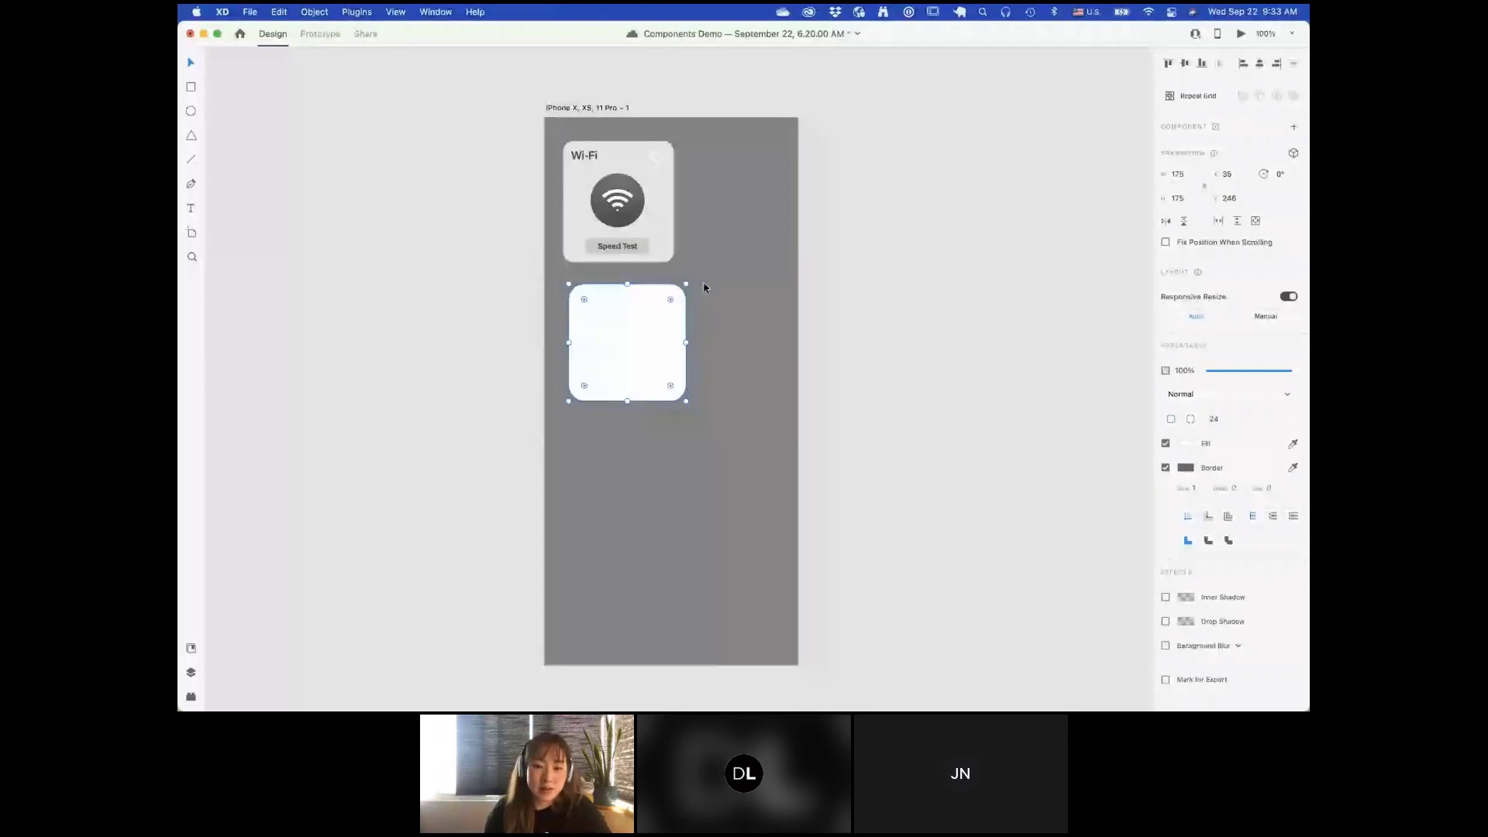
{"action": "left_click", "coordinate": [714, 334]}
{"action": "left_click", "coordinate": [627, 343]}
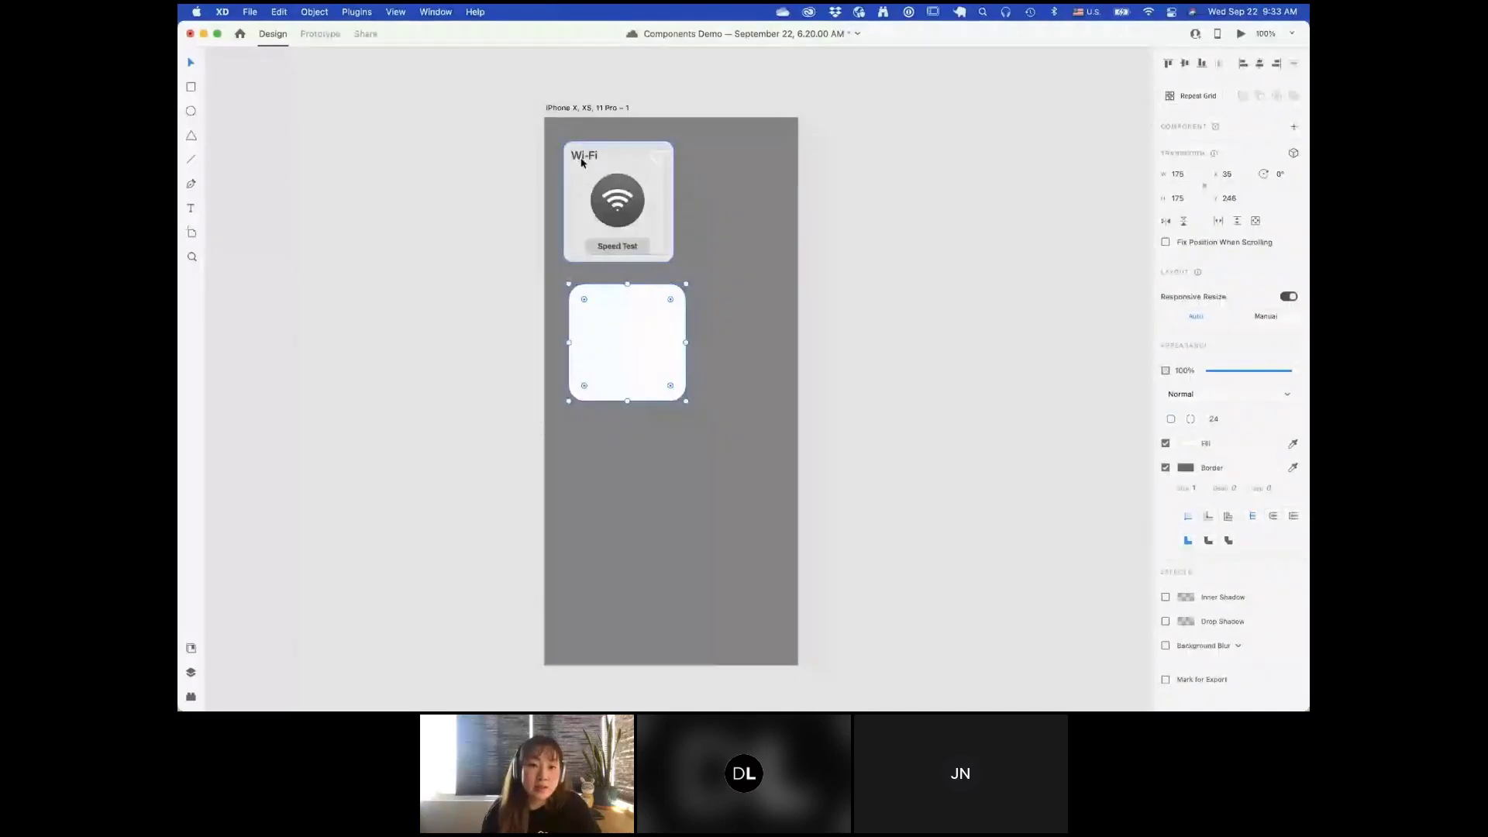
Step: Add the text "Wi-Fi" beside the white rounded square, keeping it in Acumin Pro Semibold at size 17
{"action": "left_click", "coordinate": [701, 302]}
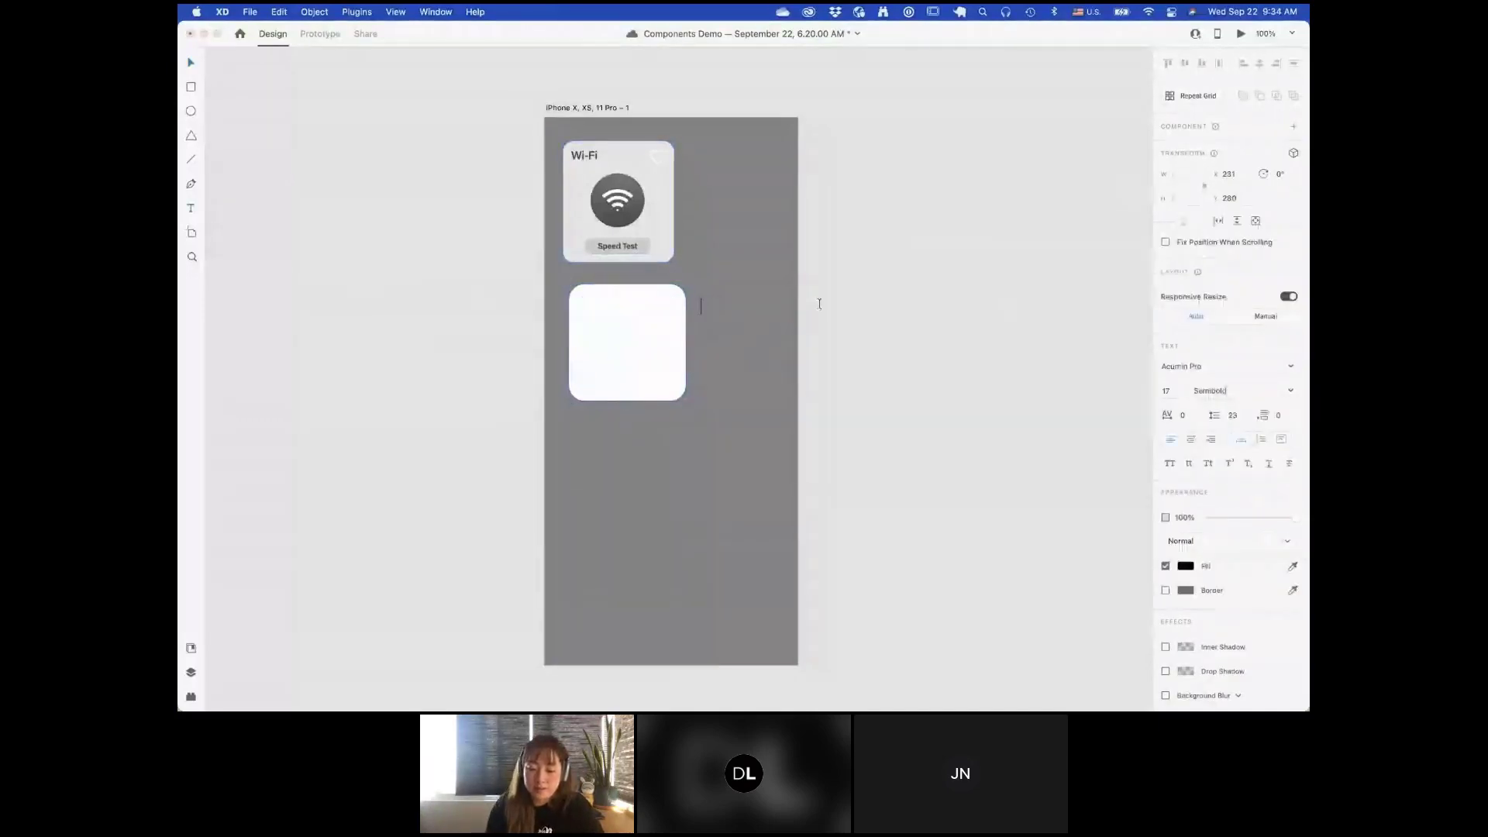
{"action": "type", "text": "Wi-Fi"}
{"action": "key", "text": "Escape"}
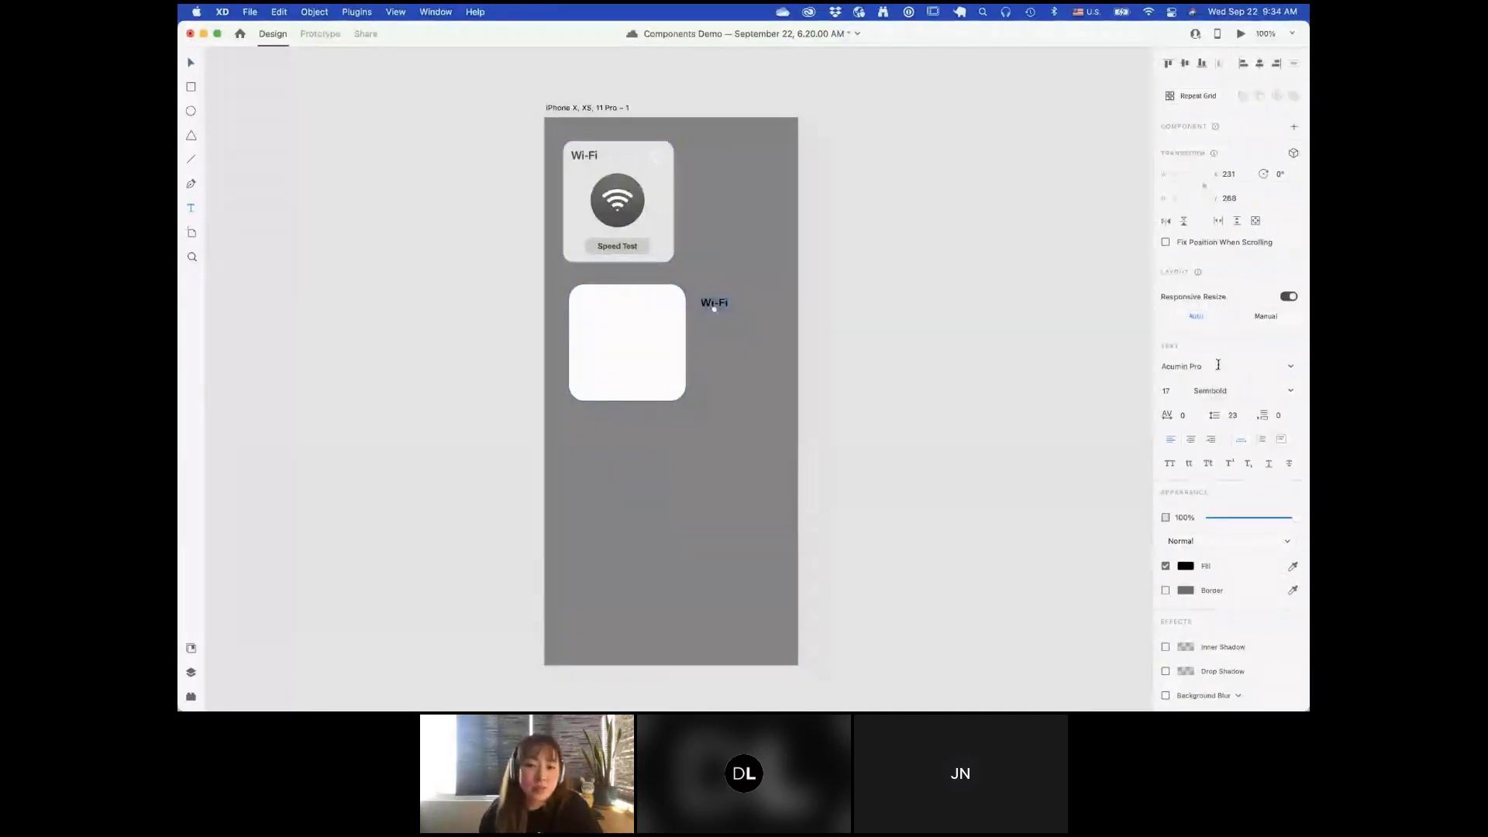
{"action": "key", "text": "v"}
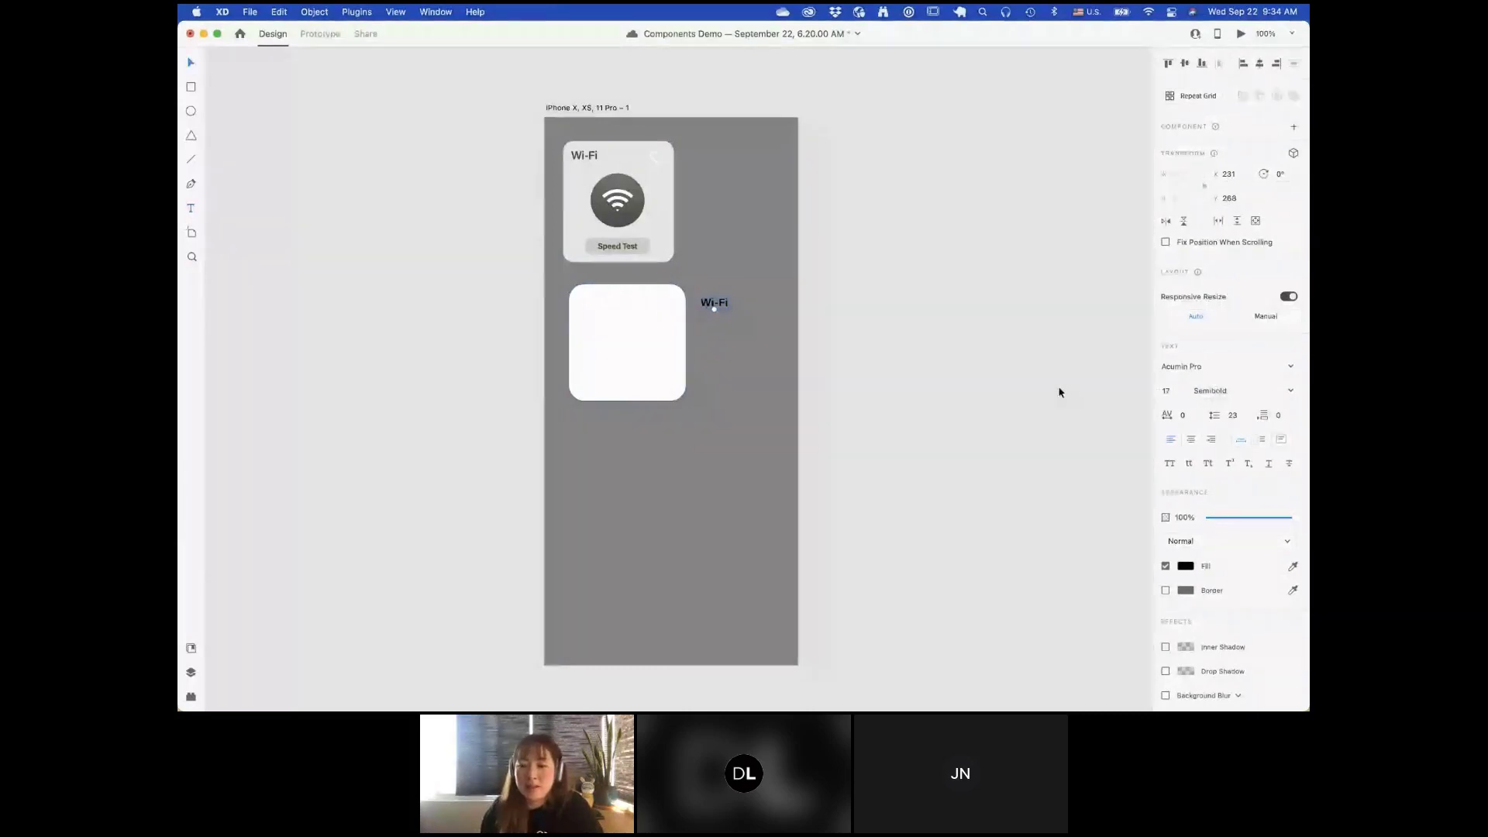
{"action": "left_click", "coordinate": [1290, 392]}
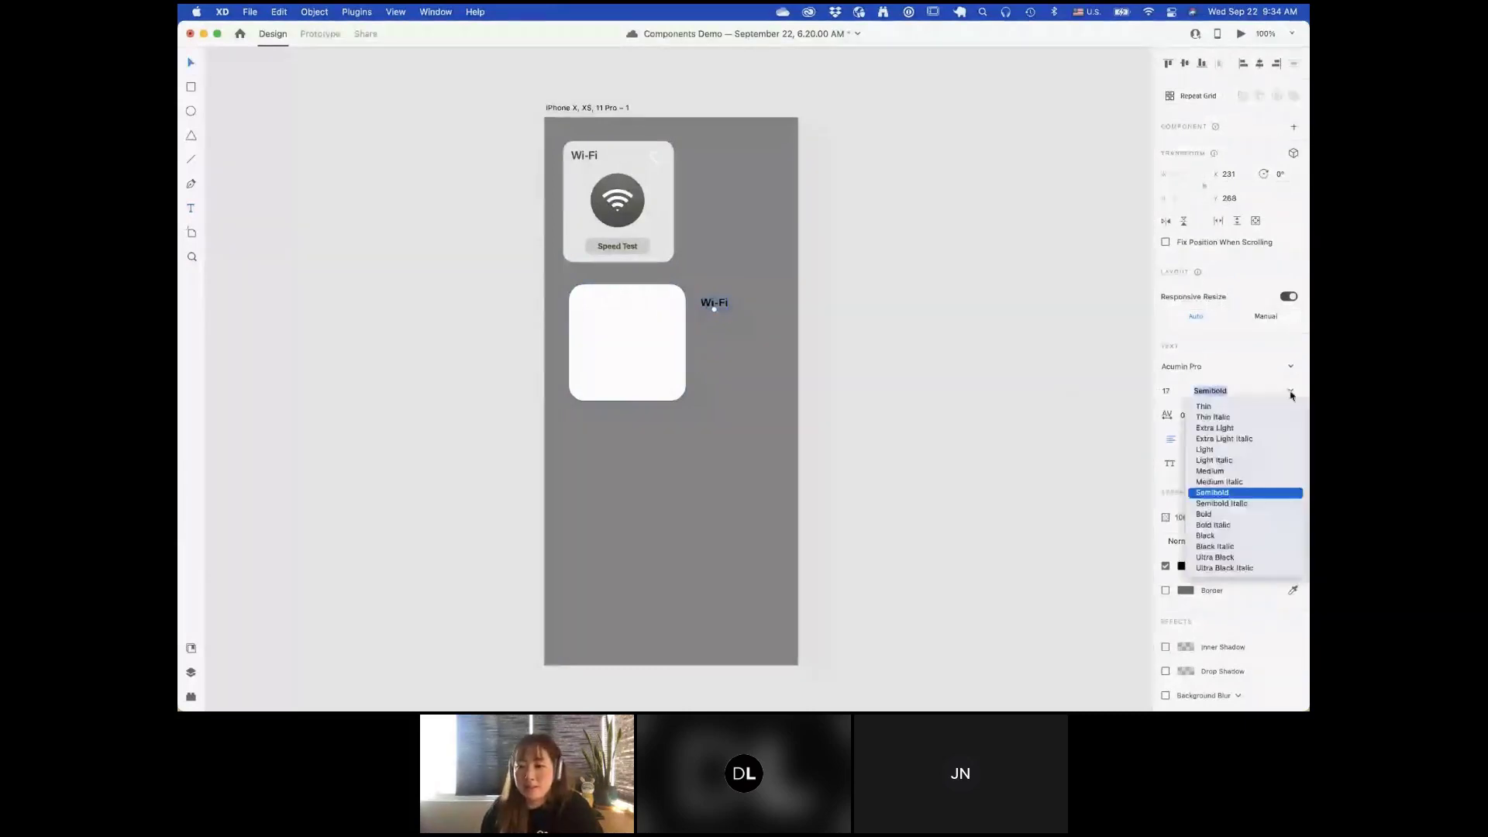
{"action": "left_click", "coordinate": [1244, 494]}
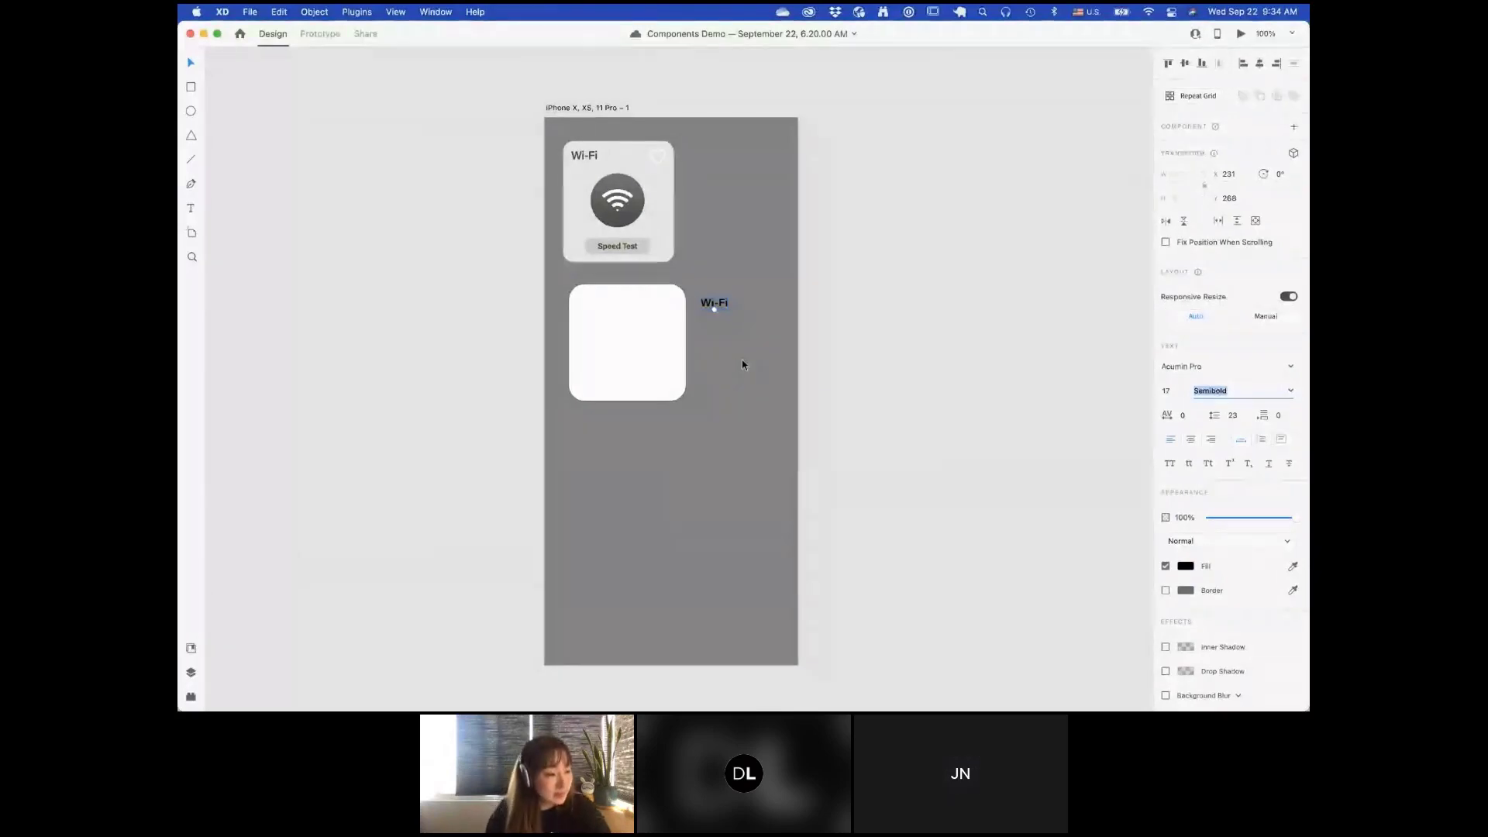
{"action": "left_click", "coordinate": [719, 311]}
{"action": "left_click", "coordinate": [757, 304]}
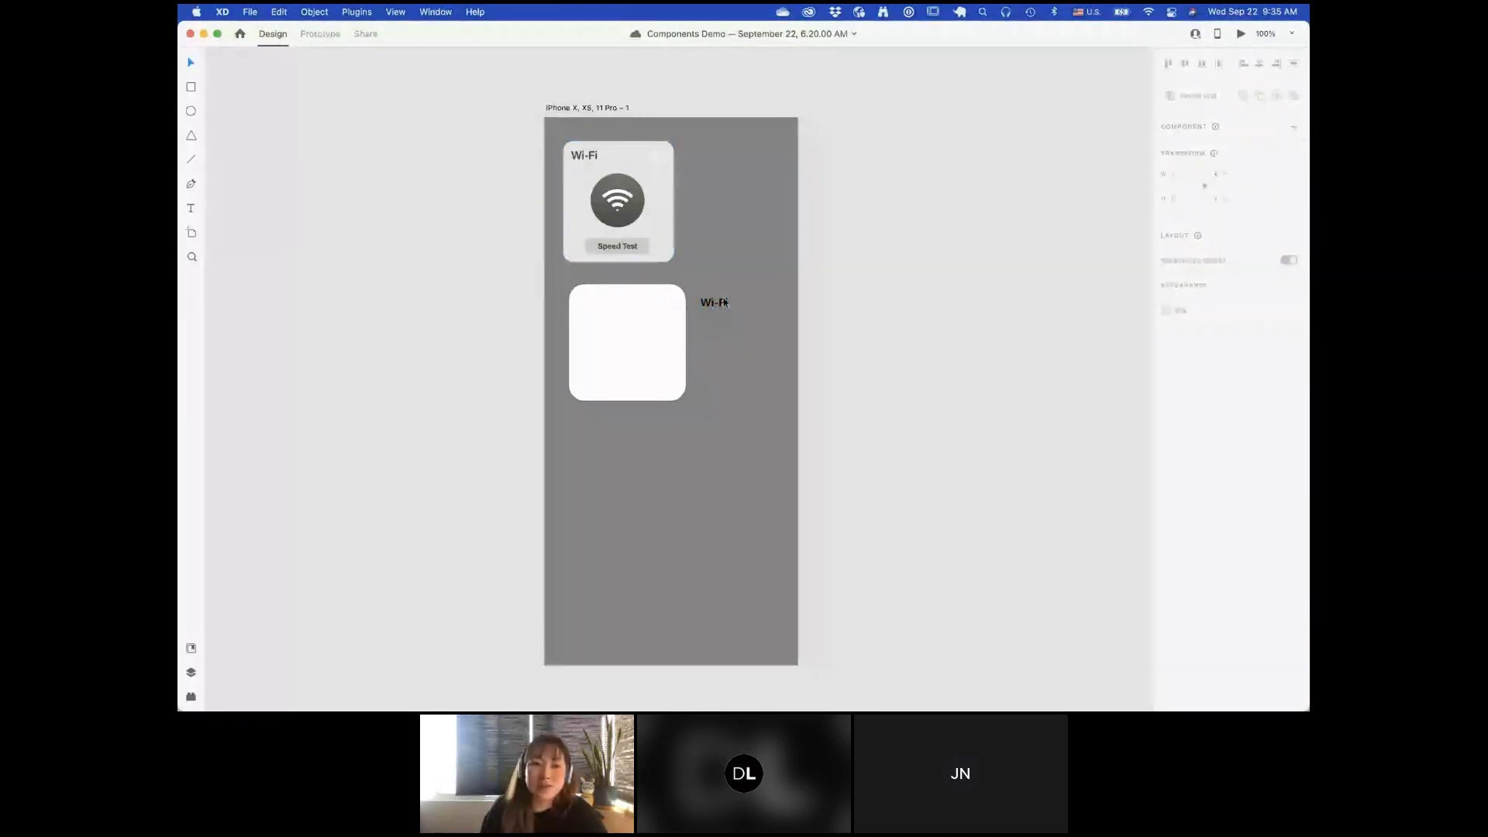
Step: Draw a small triangle about 29 by 25 beside the new Wi-Fi text with the Polygon tool
{"action": "left_click", "coordinate": [191, 136]}
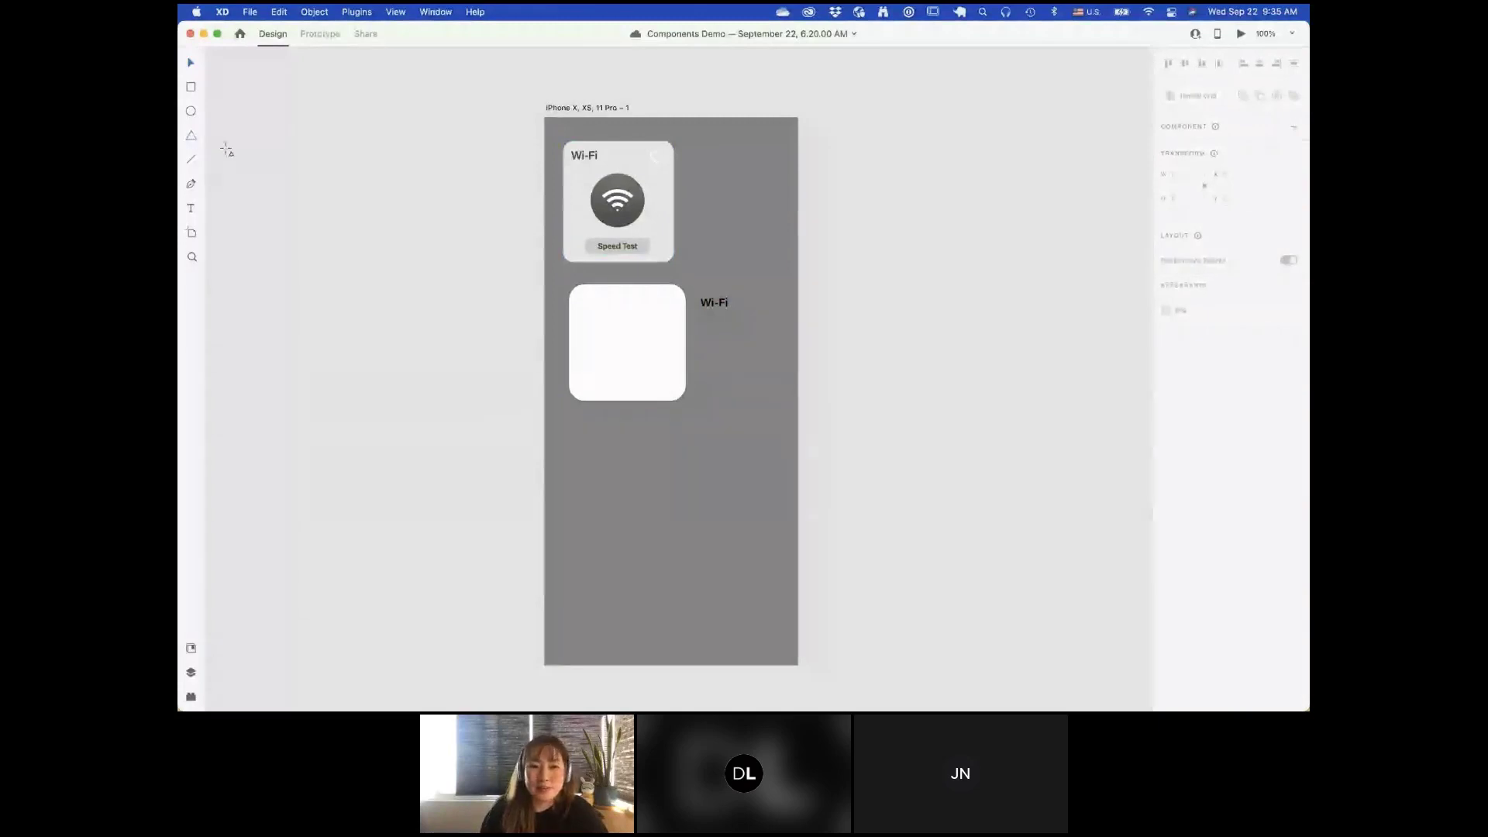
{"action": "left_click", "coordinate": [765, 308]}
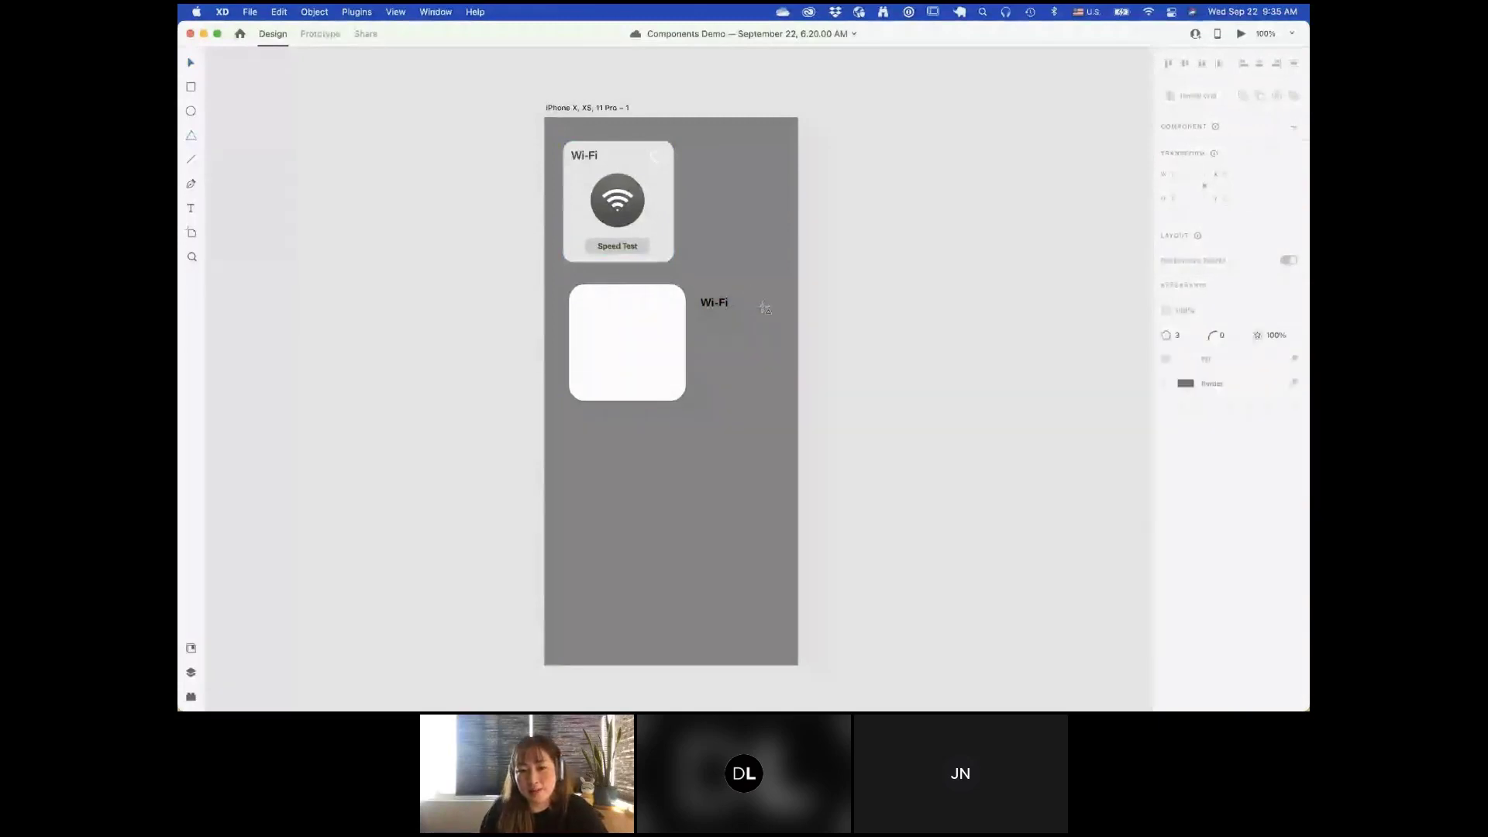
{"action": "left_click_drag", "start_coordinate": [751, 293], "coordinate": [773, 312]}
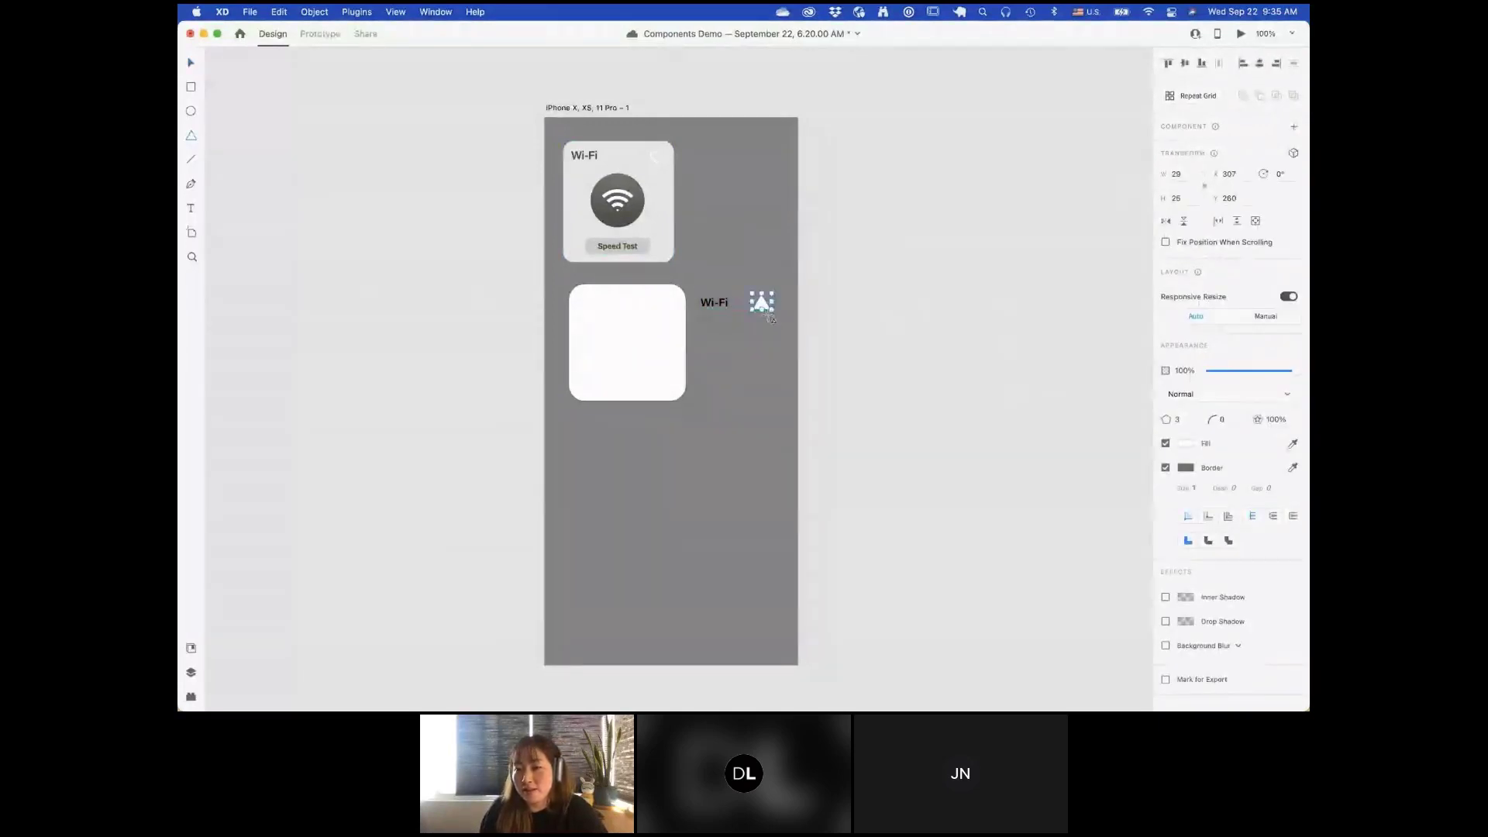
Step: Turn the triangle into a star with a corner count of 5 and a star ratio of 60%
{"action": "left_click", "coordinate": [1191, 419]}
{"action": "type", "text": "5"}
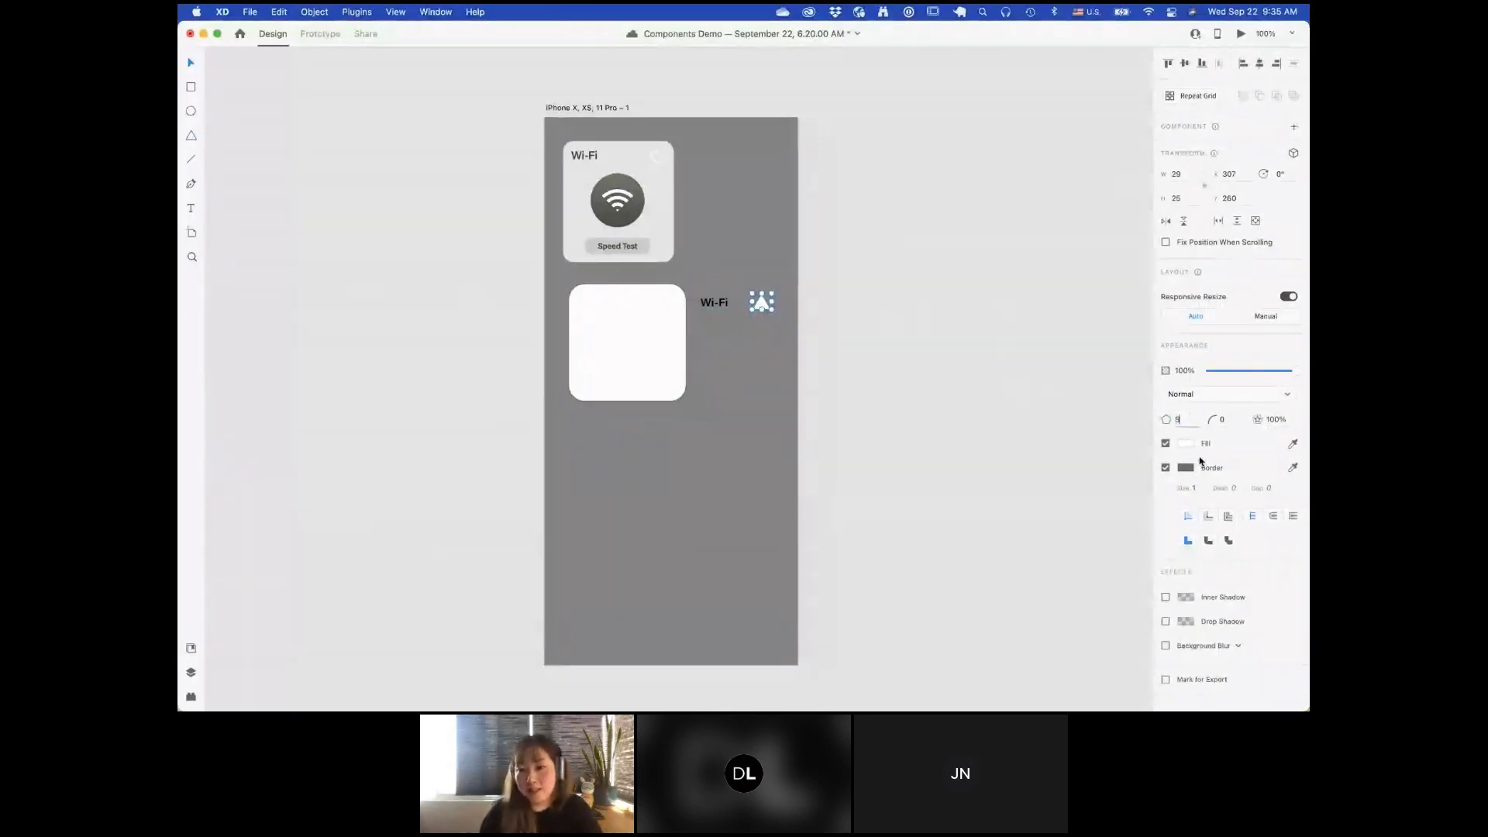
{"action": "key", "text": "Tab"}
{"action": "key", "text": "Tab"}
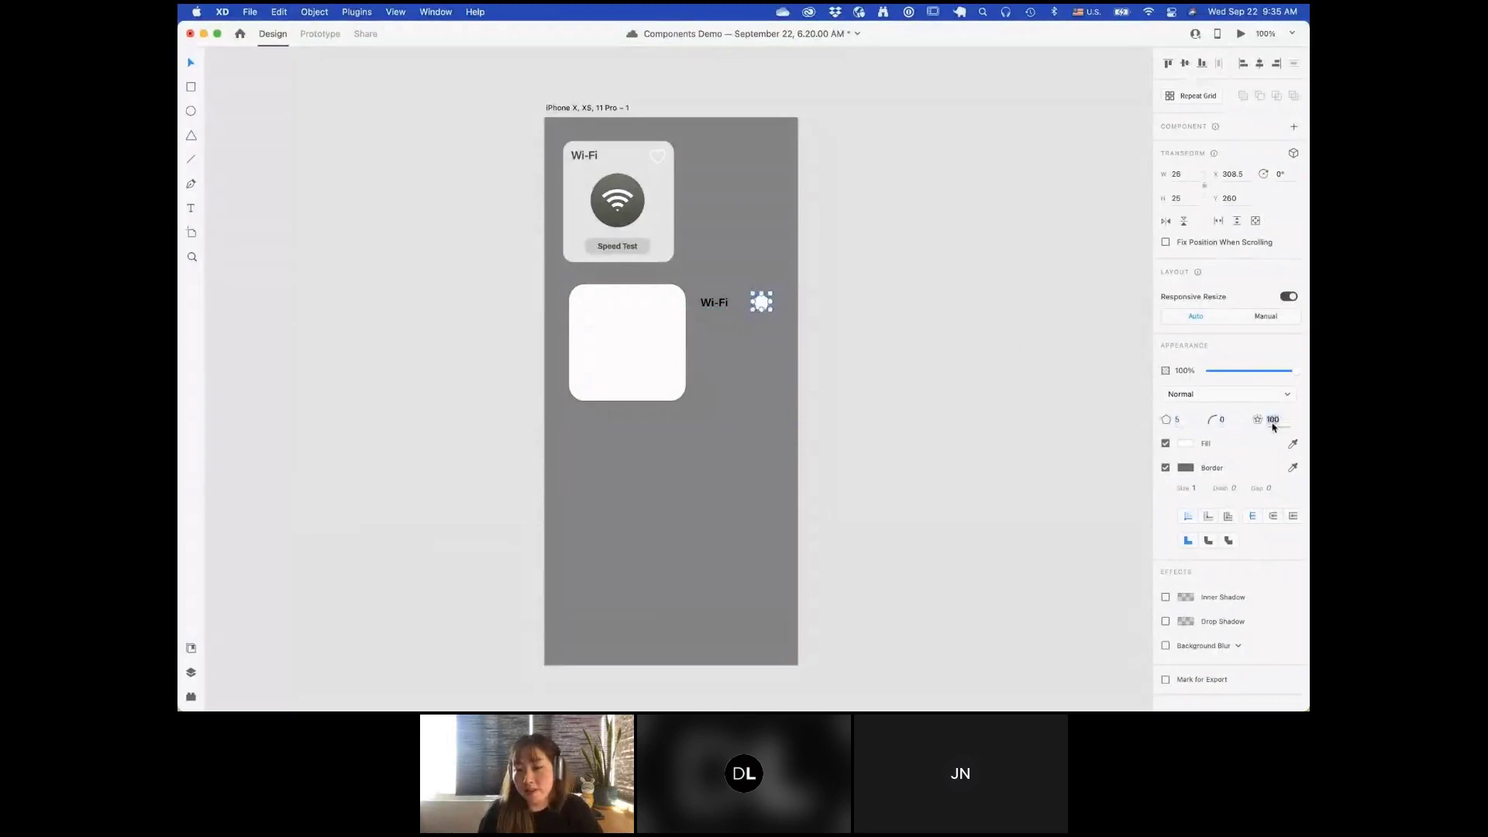
{"action": "type", "text": "60"}
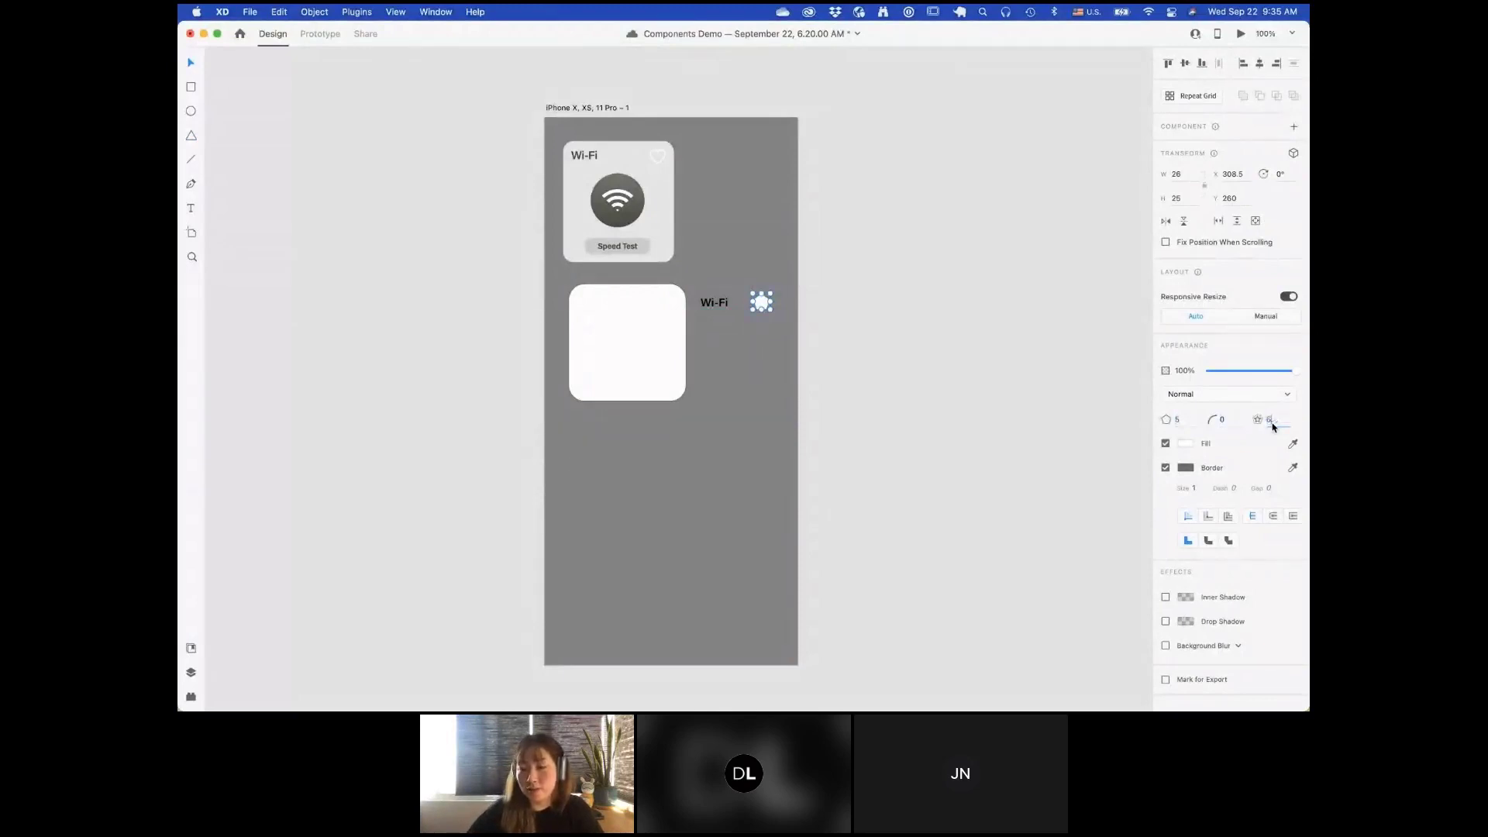
{"action": "key", "text": "Return"}
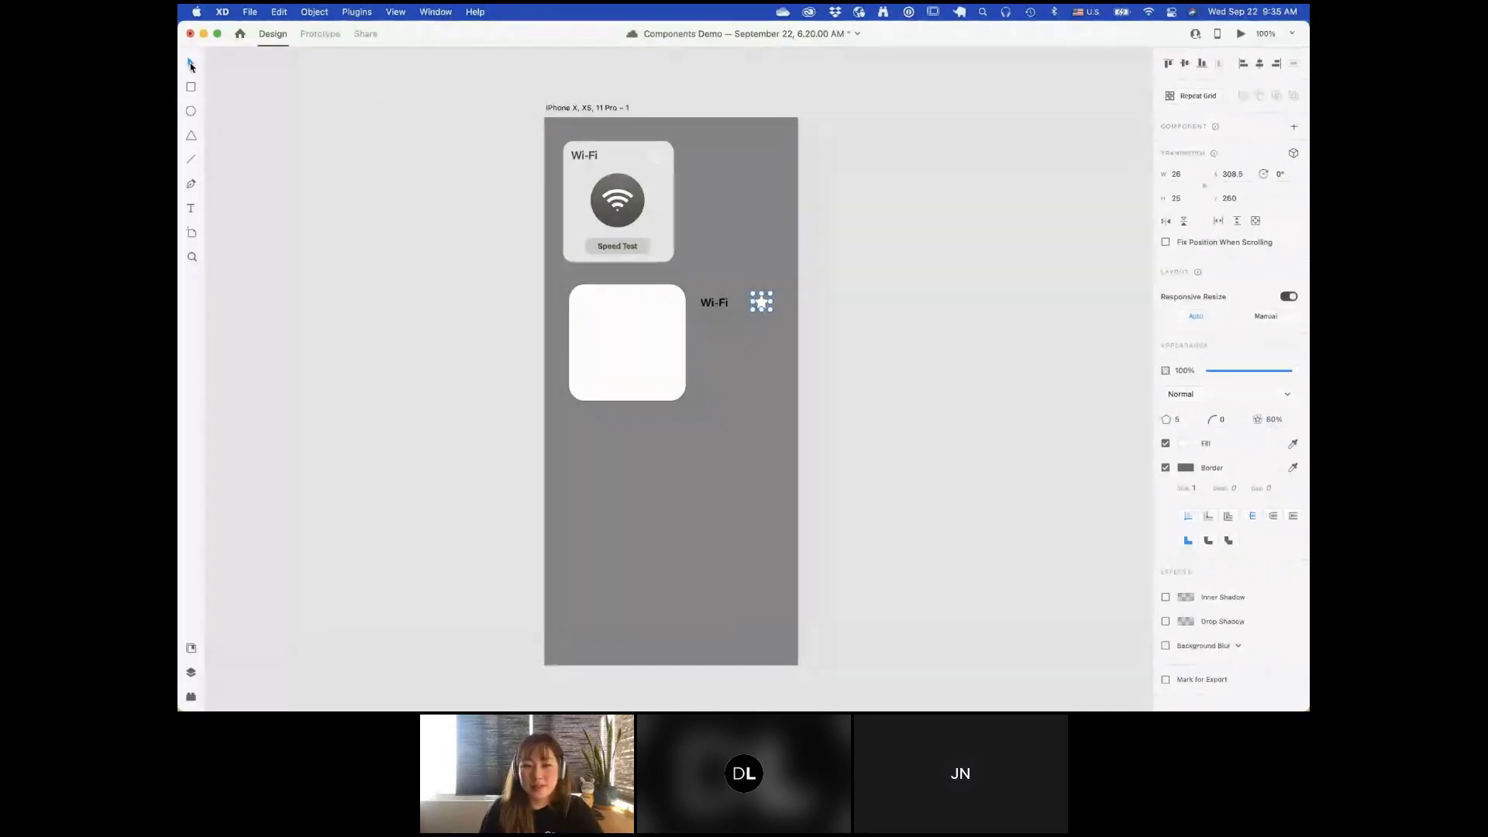
{"action": "left_click", "coordinate": [837, 278]}
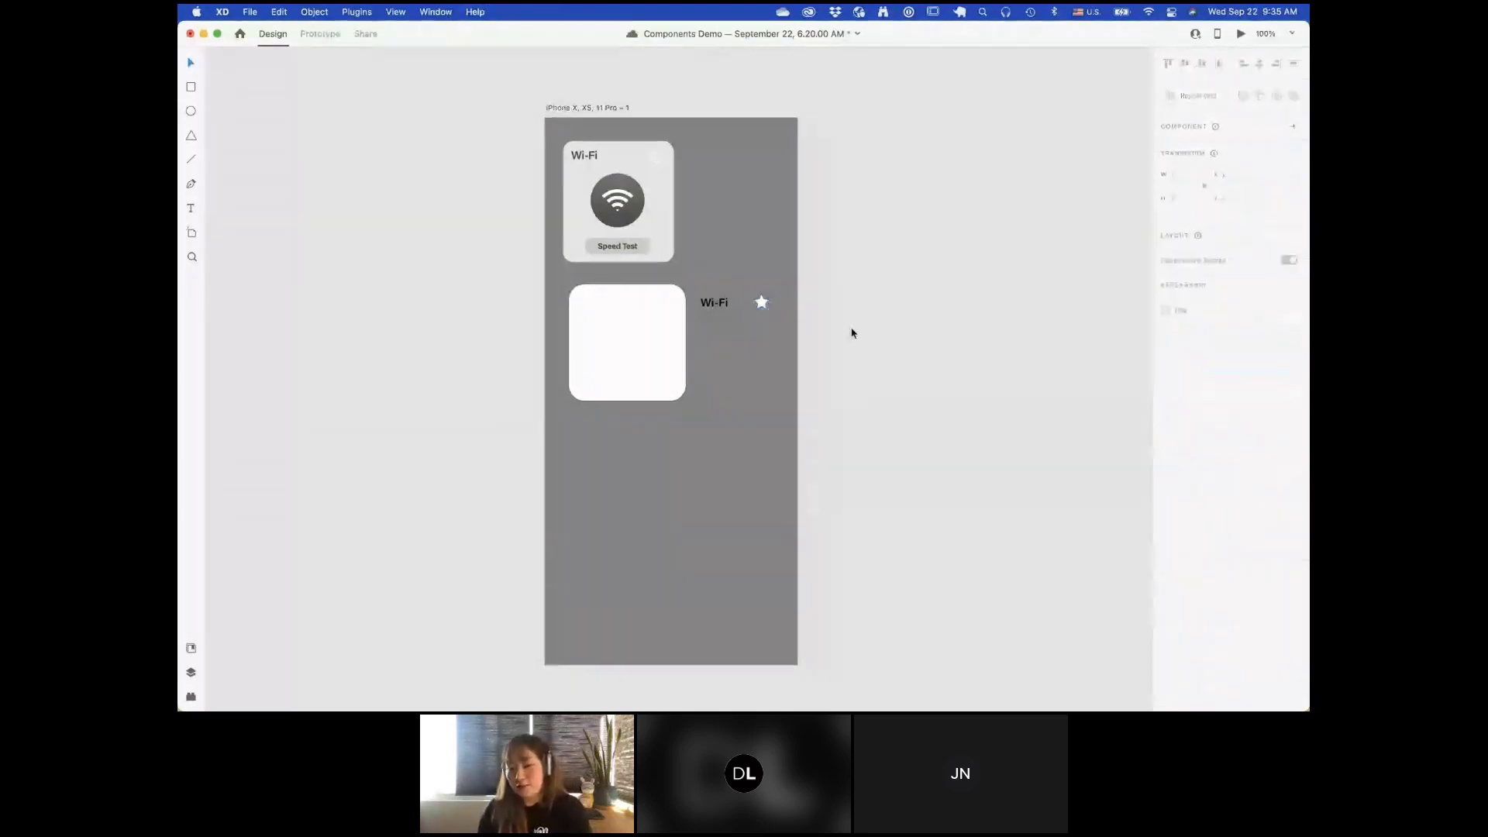
Step: Make the star a component with the document assets displayed
{"action": "key", "text": "super+equal"}
{"action": "key", "text": "super+equal"}
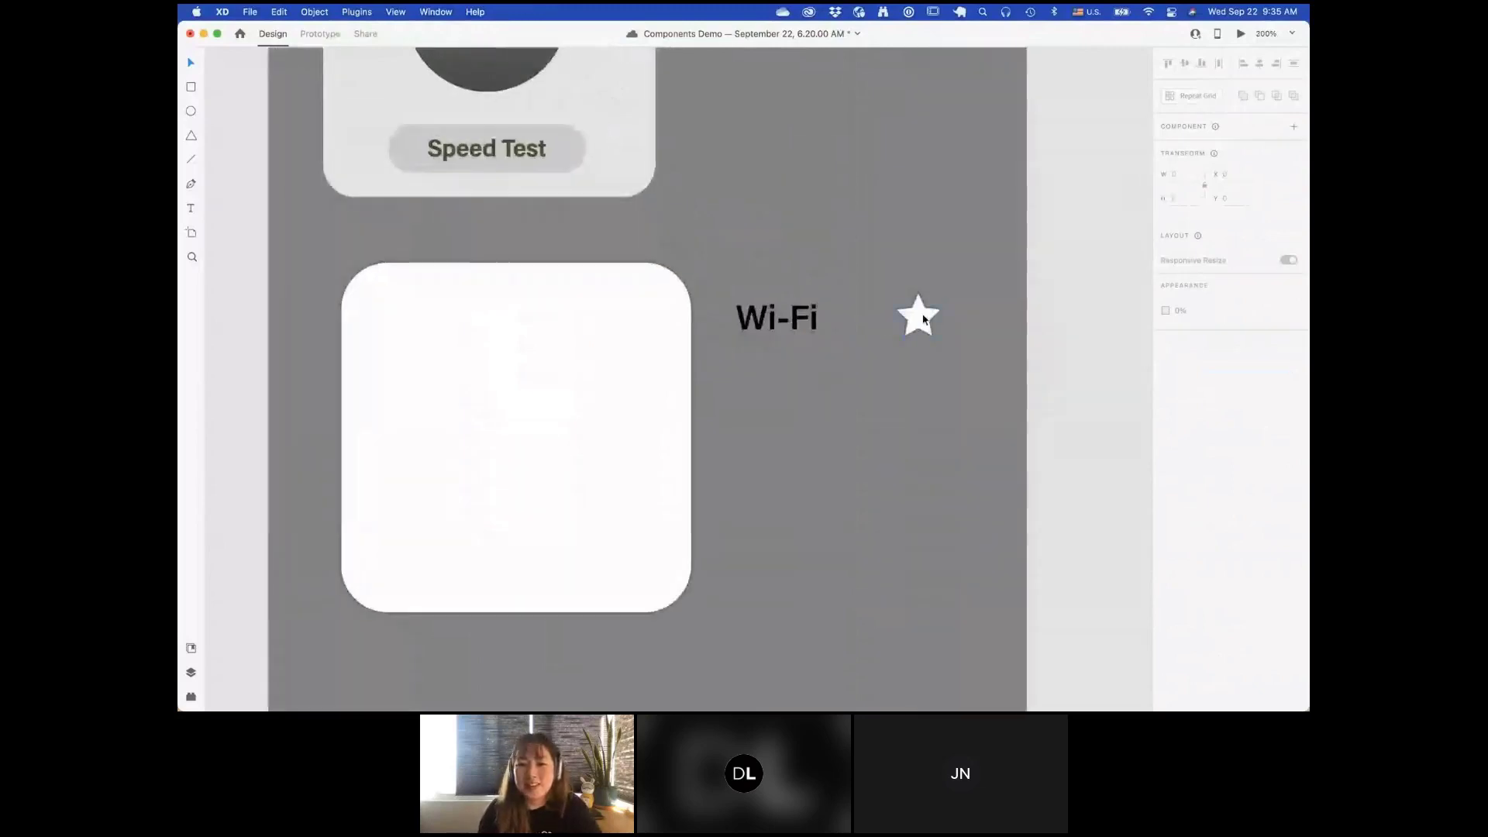
{"action": "left_click", "coordinate": [923, 319]}
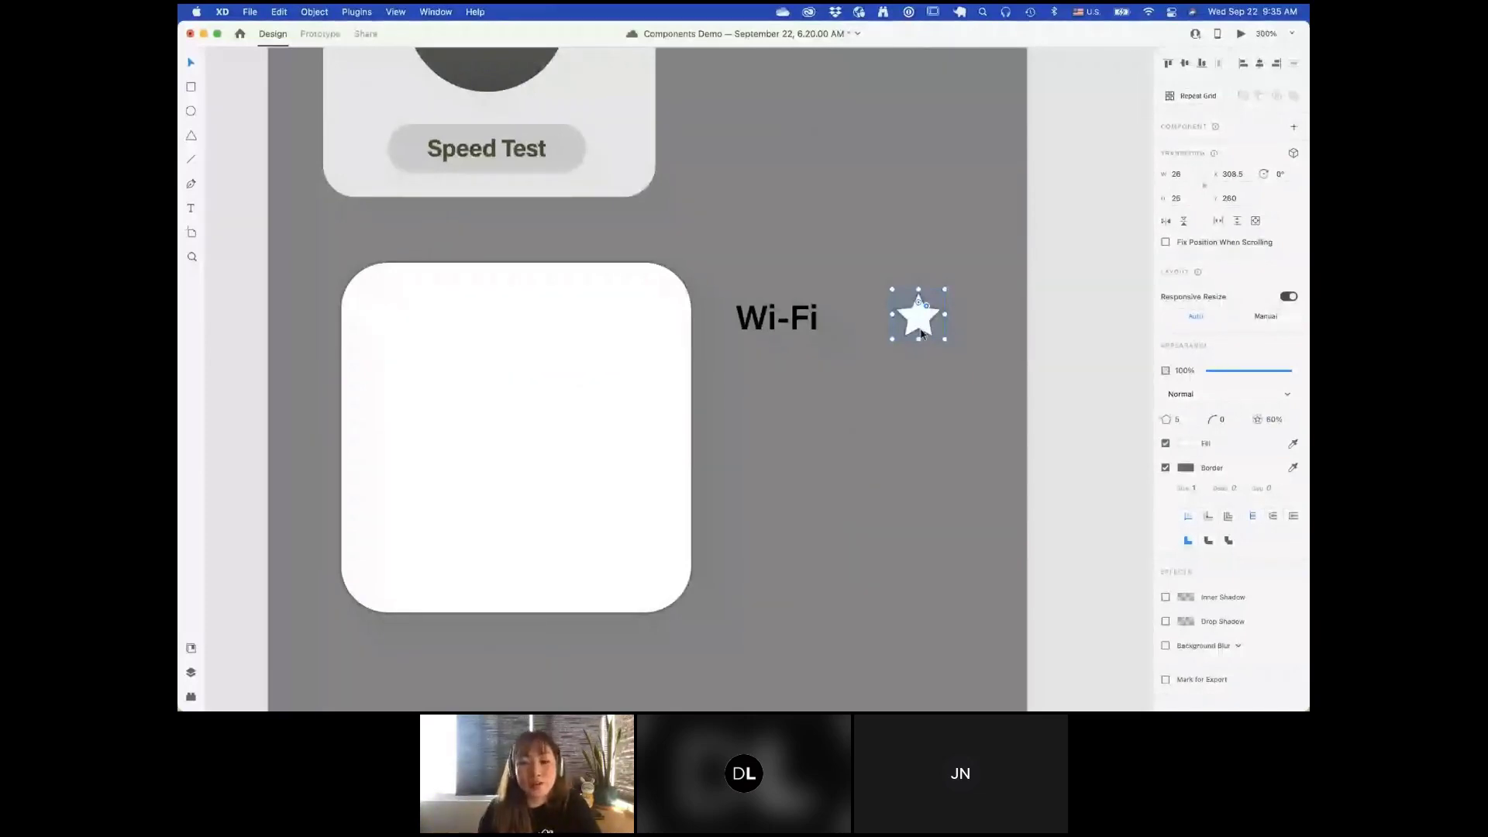
{"action": "left_click", "coordinate": [190, 648]}
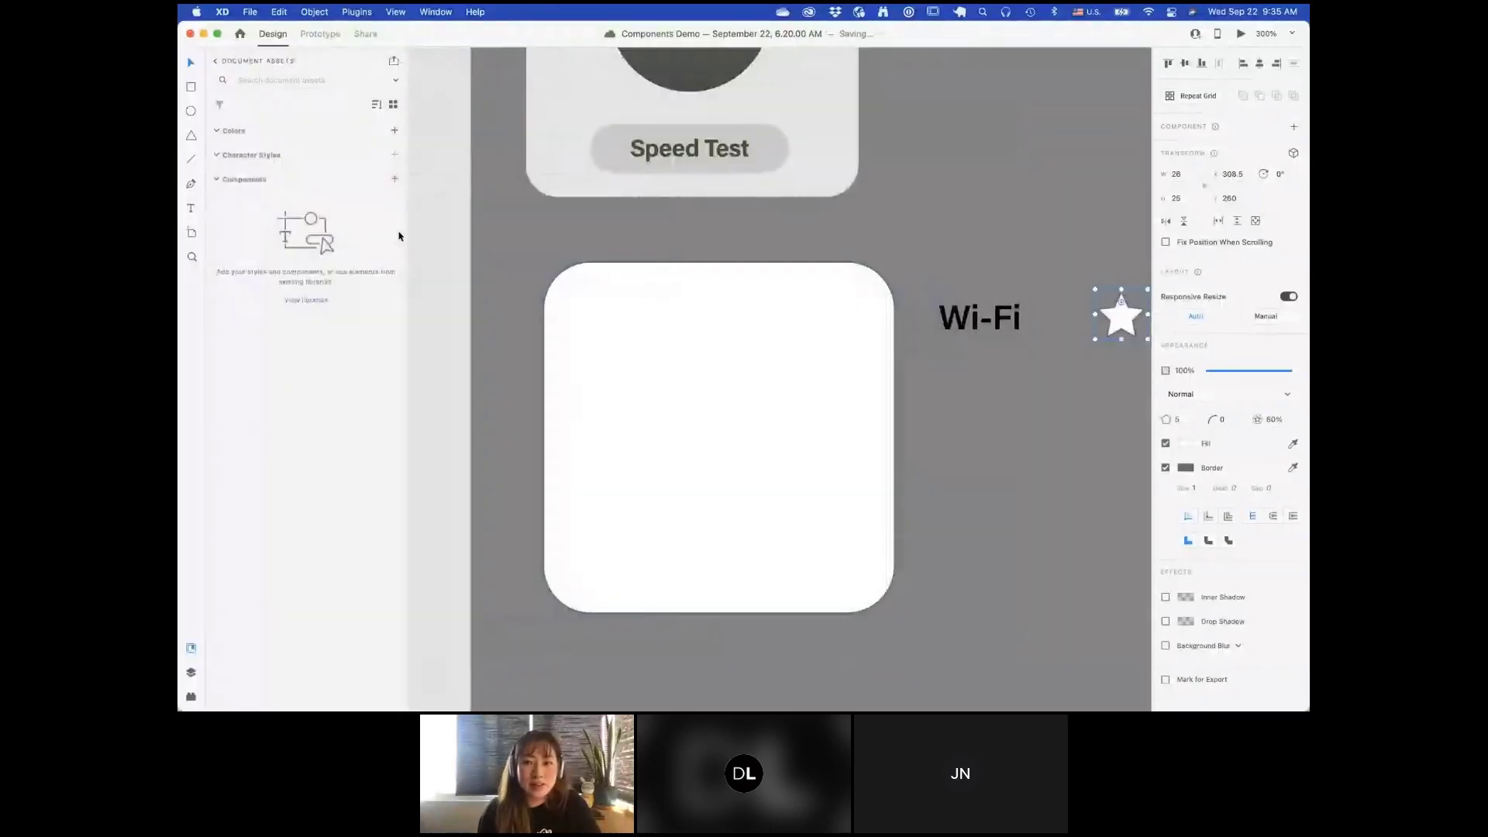
{"action": "scroll", "coordinate": [845, 227], "scroll_direction": "right", "scroll_amount": 3}
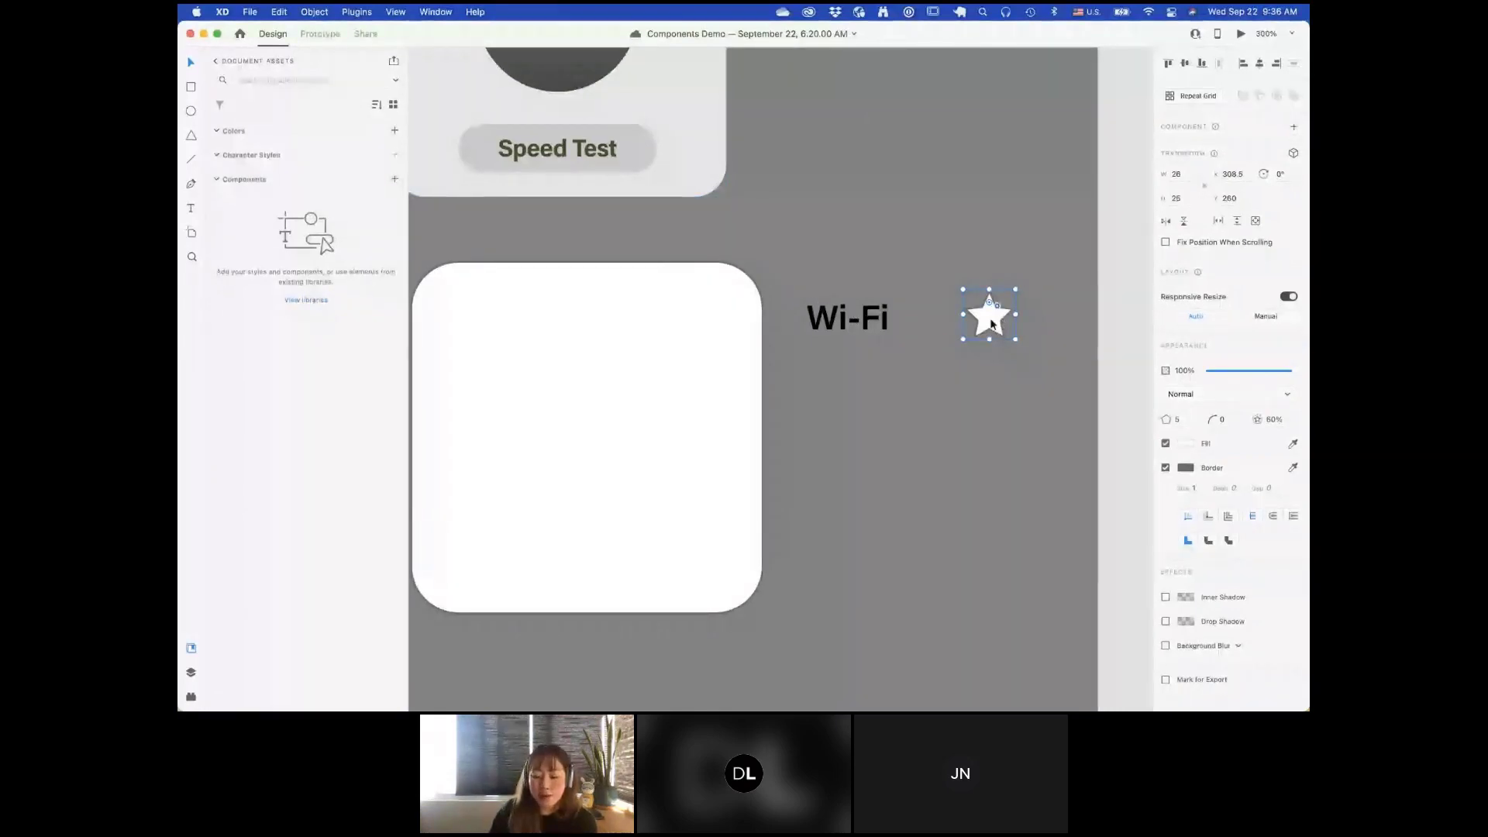
{"action": "key", "text": "super+k"}
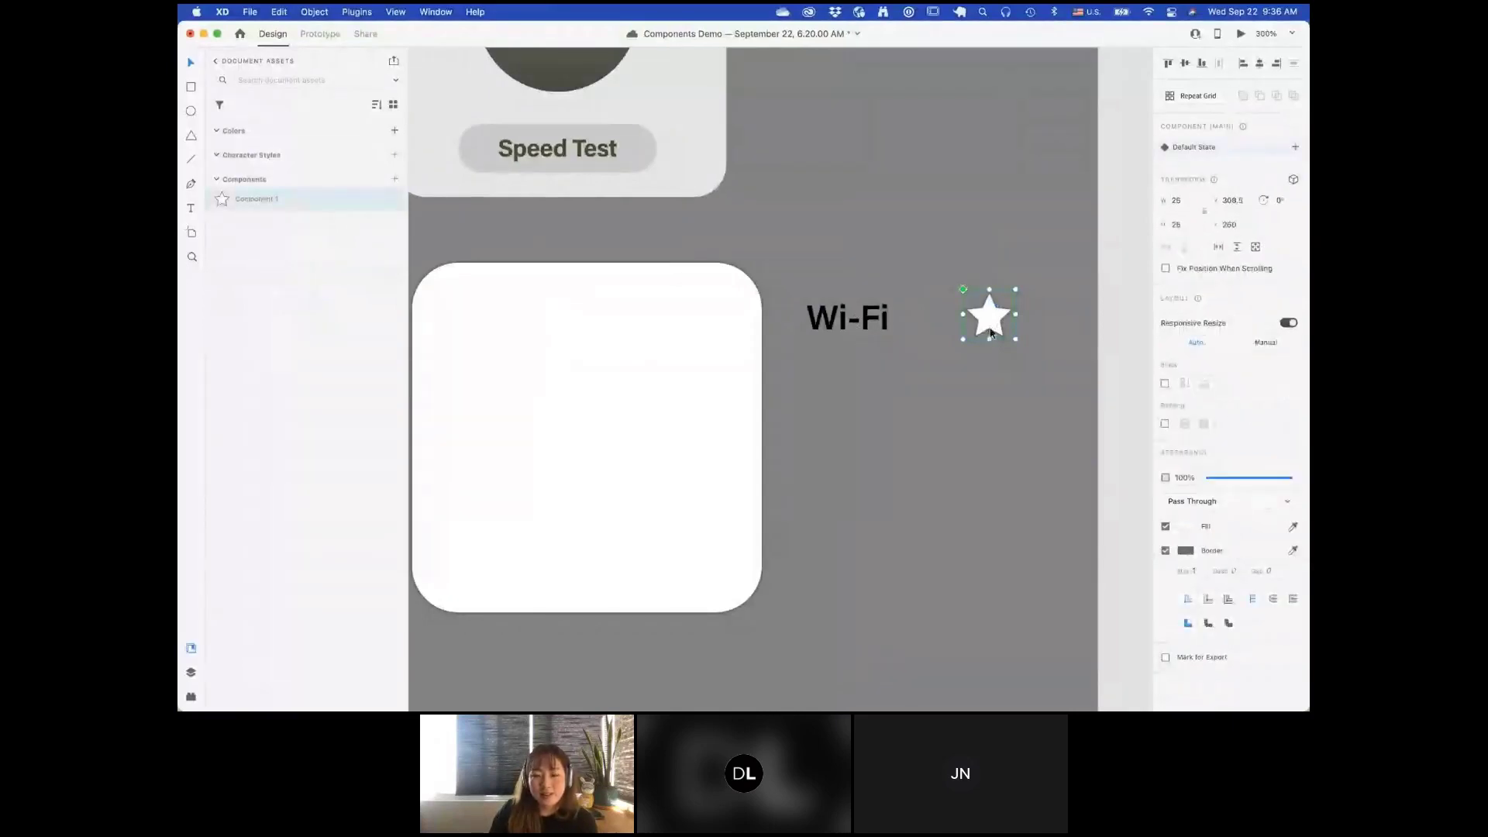
Step: Rename the star component in the document assets as "favorite"
{"action": "double_click", "coordinate": [260, 202]}
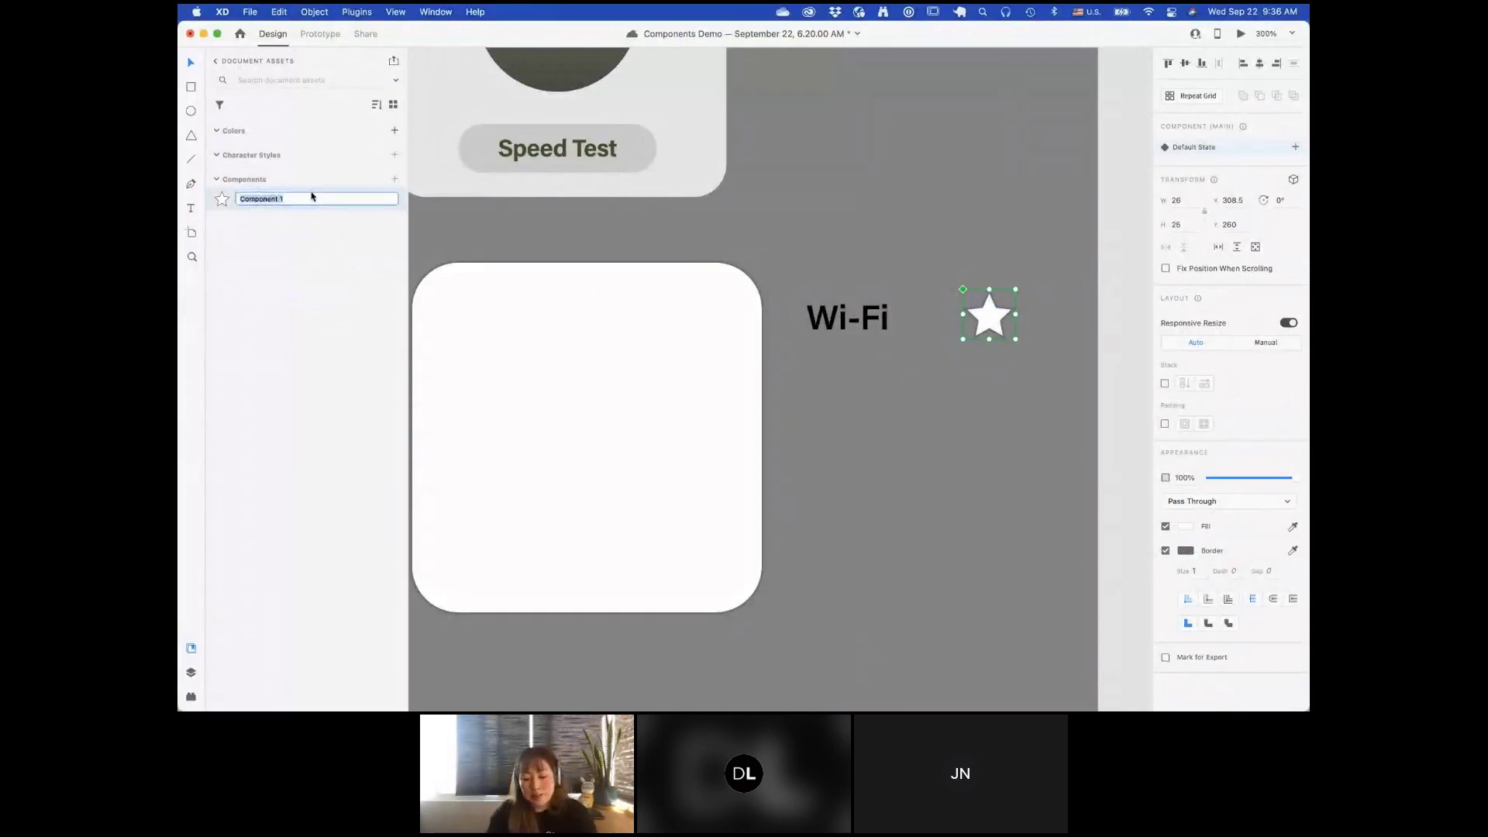
{"action": "type", "text": "favorite"}
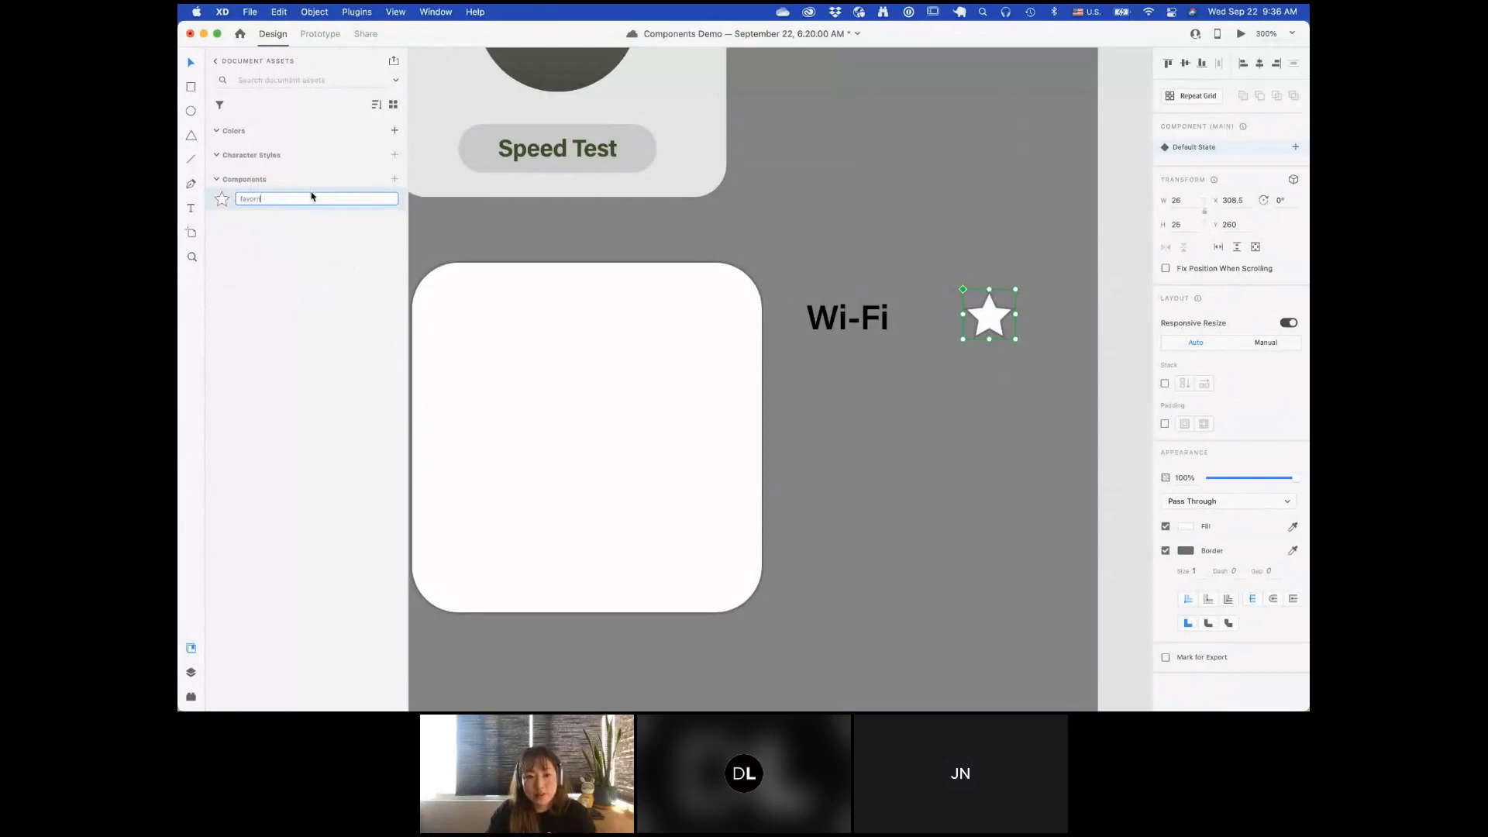
{"action": "key", "text": "Return"}
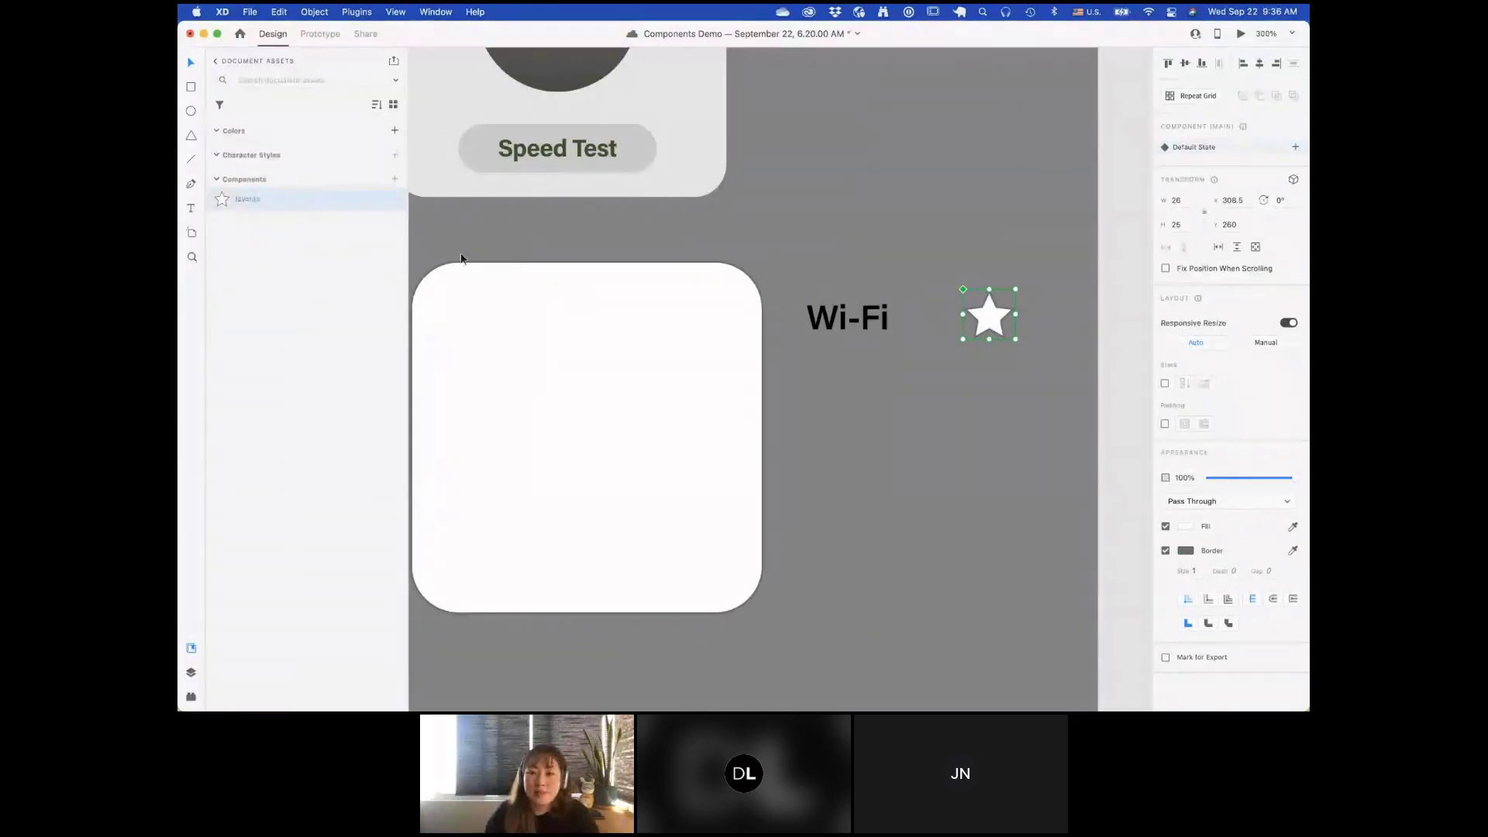
Step: Add a toggle state to the favorite star component, keeping the state's default name
{"action": "left_click", "coordinate": [1097, 273]}
{"action": "left_click", "coordinate": [986, 321]}
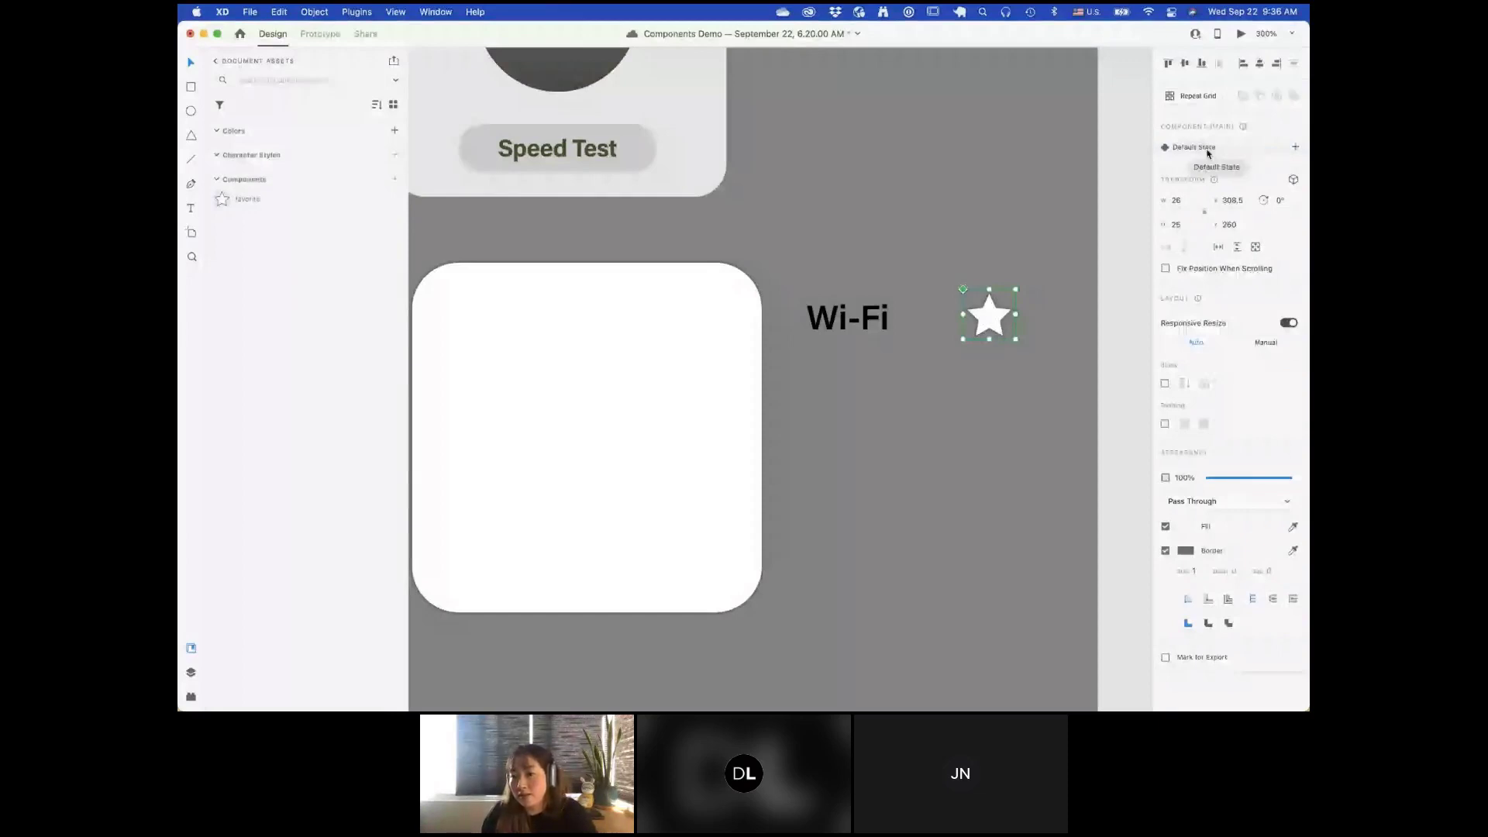
{"action": "left_click", "coordinate": [1296, 147]}
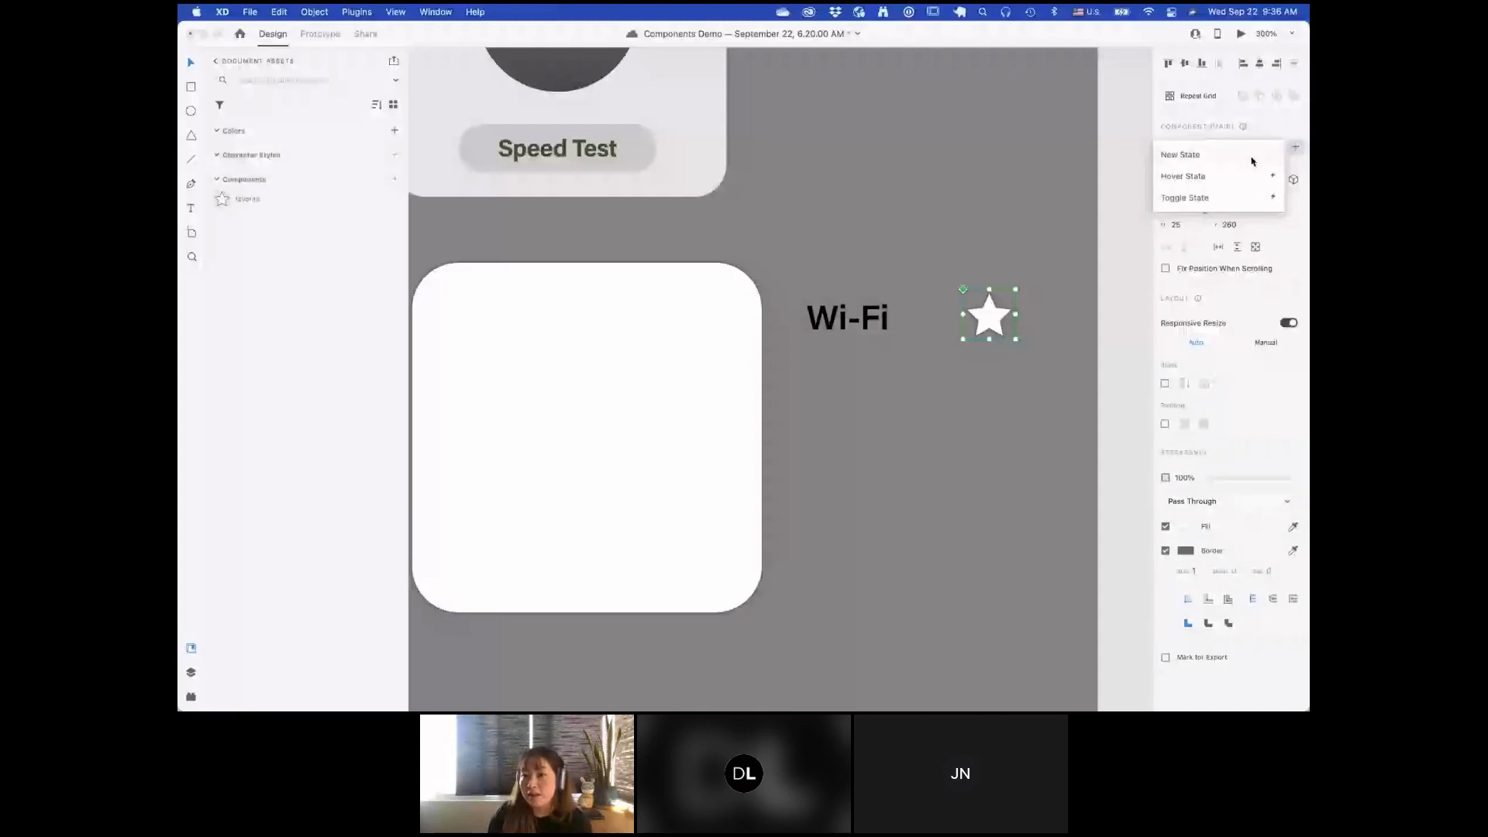
{"action": "left_click", "coordinate": [1234, 198]}
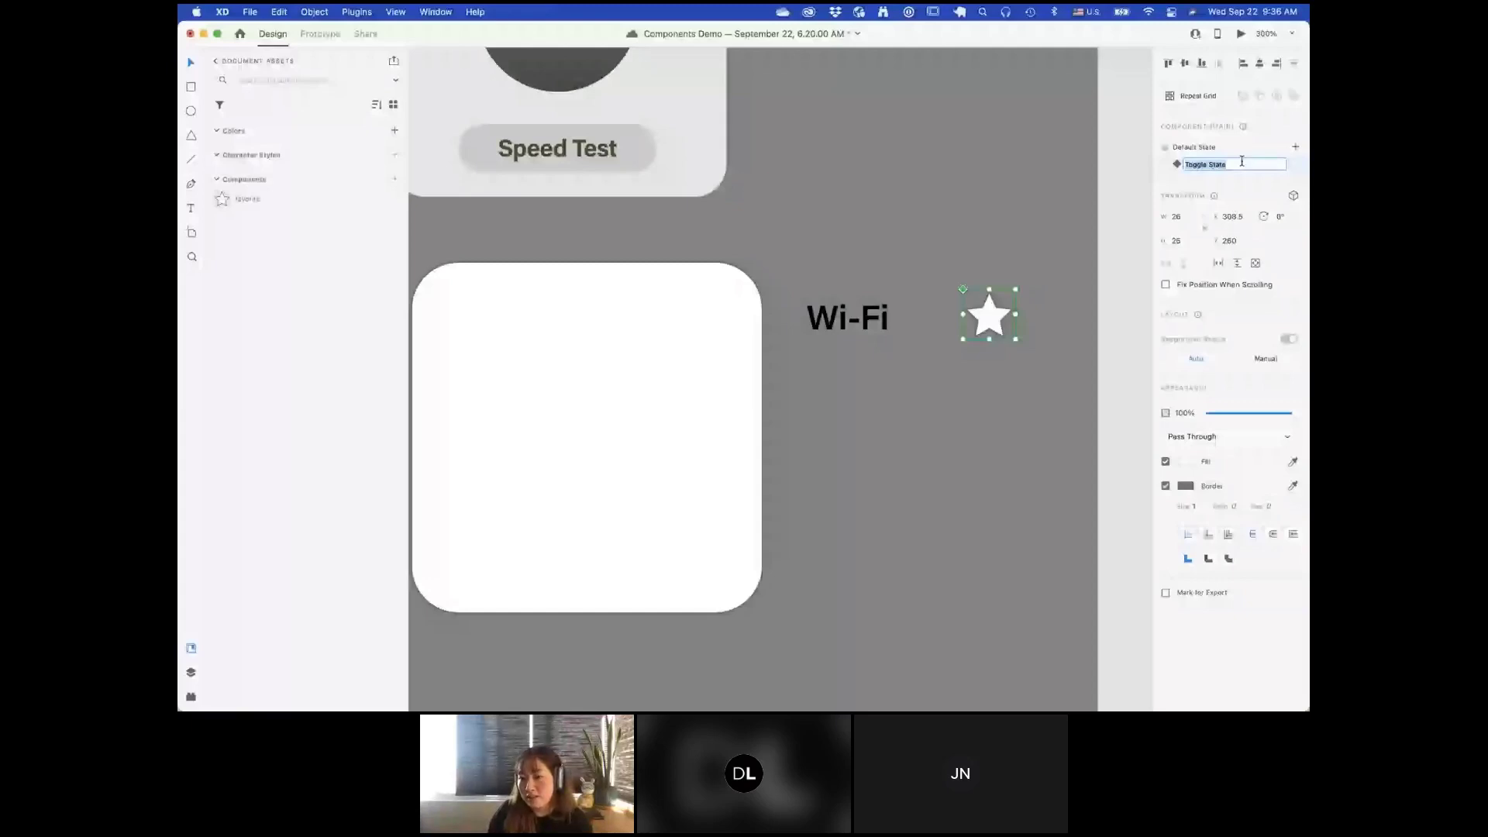
Step: Fill the star shape with a solid golden yellow in the component's toggle state
{"action": "left_click", "coordinate": [993, 323]}
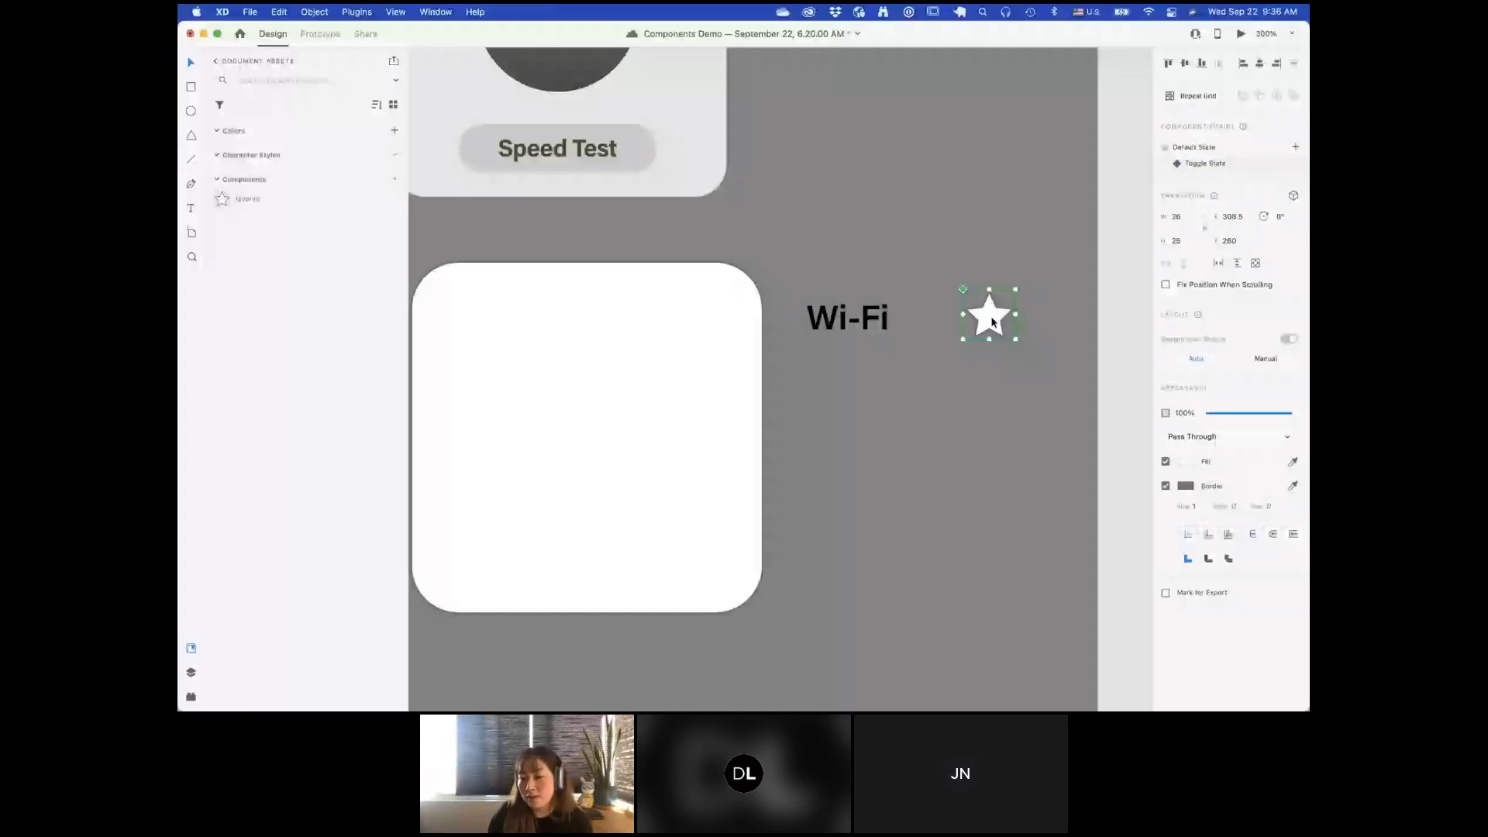
{"action": "double_click", "coordinate": [993, 322]}
{"action": "left_click", "coordinate": [1186, 481]}
{"action": "left_click", "coordinate": [1142, 512]}
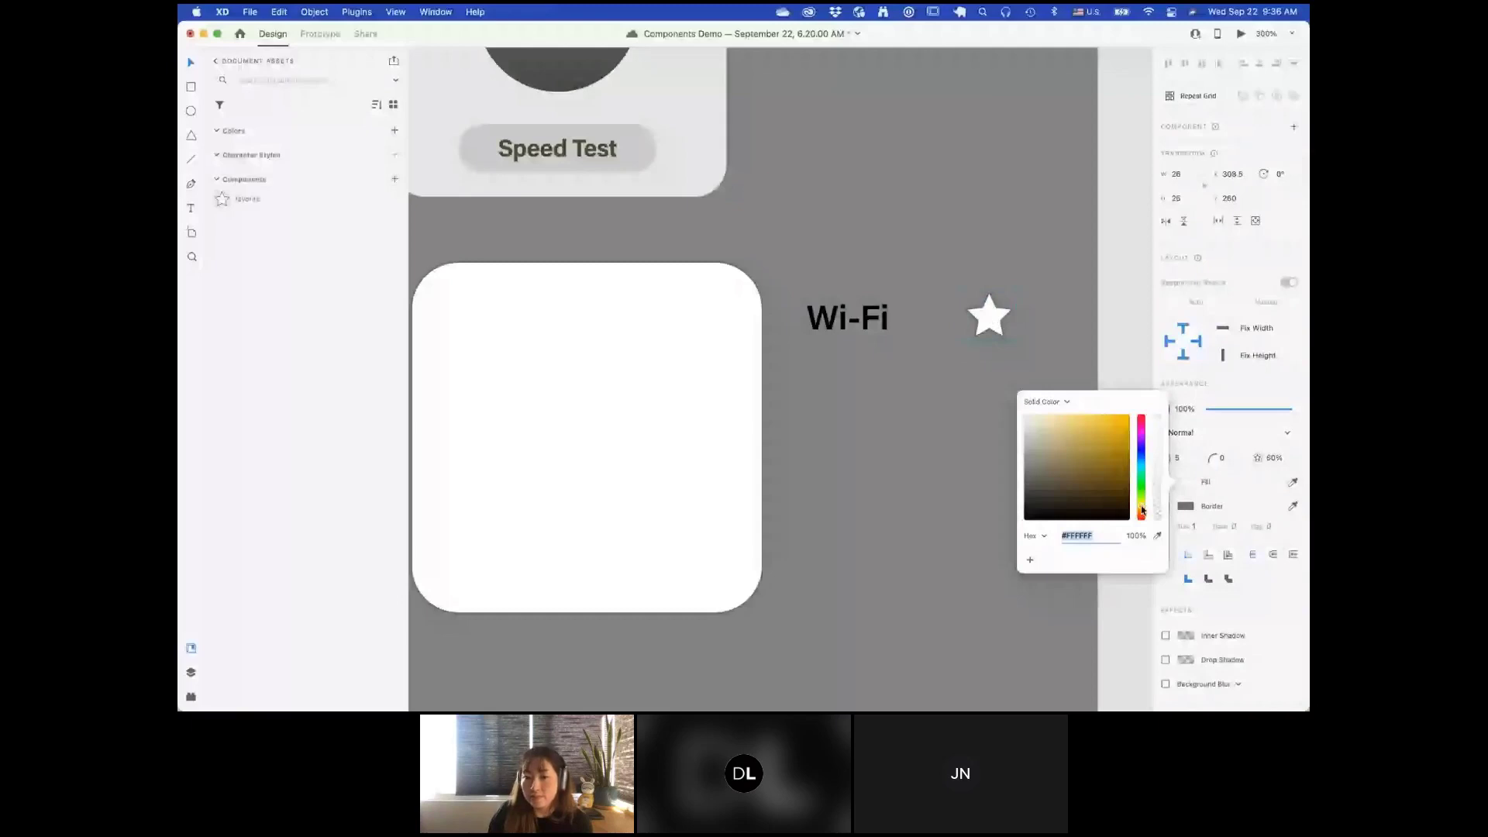
{"action": "left_click", "coordinate": [1116, 341]}
{"action": "left_click", "coordinate": [1003, 314]}
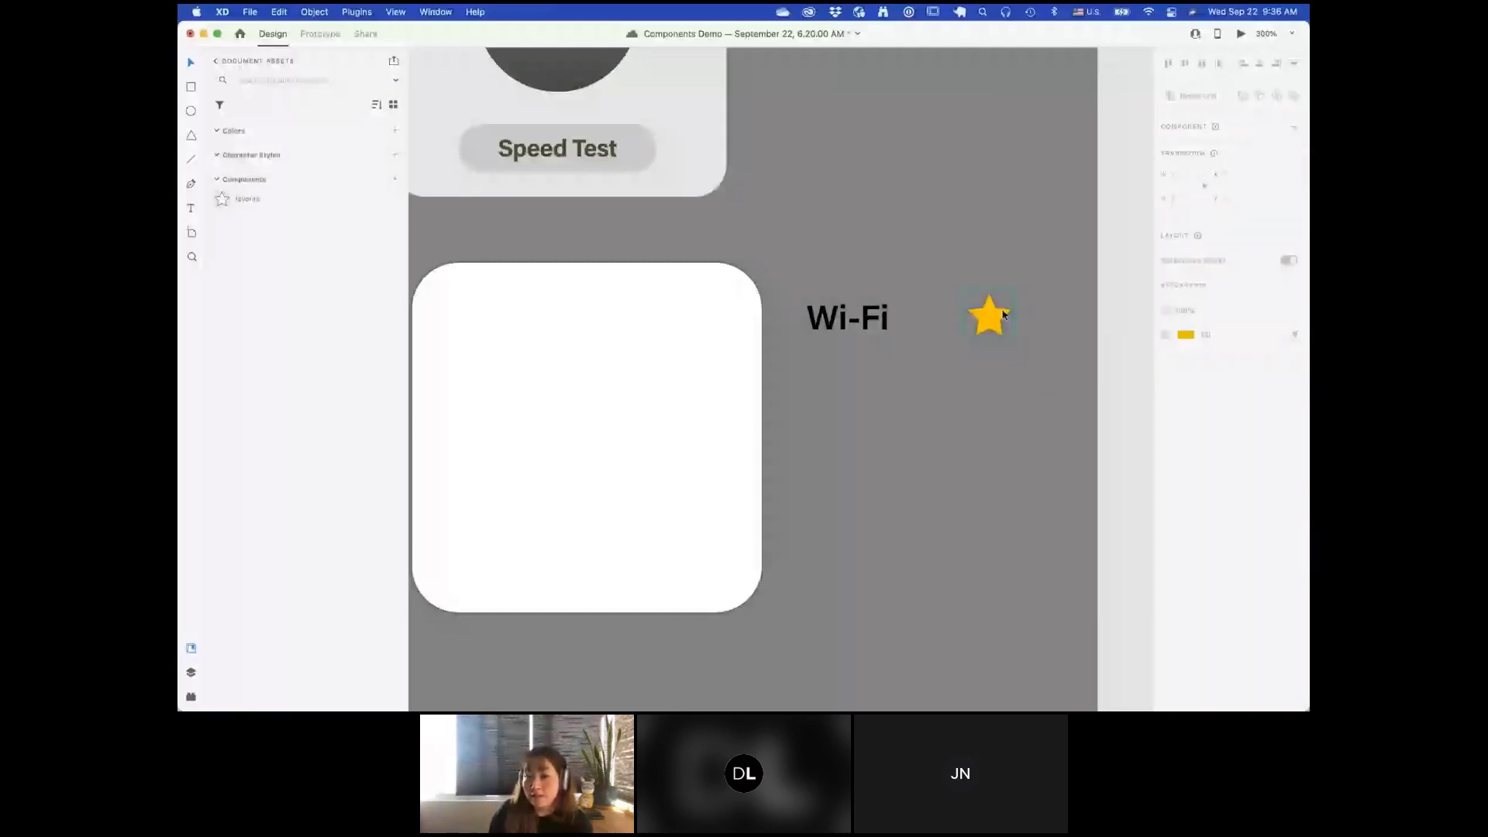
{"action": "key", "text": "super+z"}
Step: Preview the prototype, toggle the star between its two states several times, and close the preview
{"action": "left_click", "coordinate": [1241, 33]}
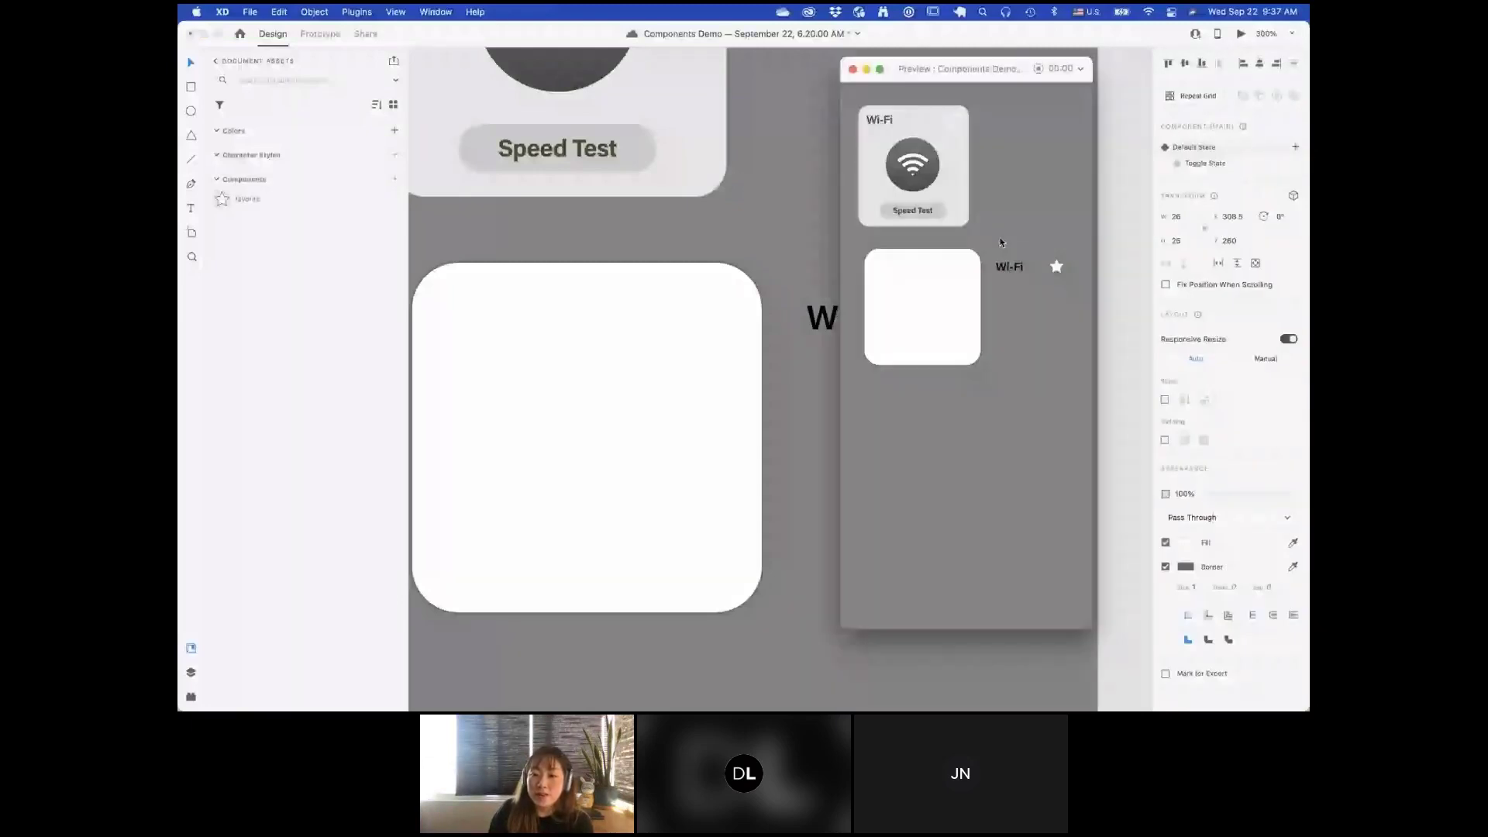
{"action": "left_click", "coordinate": [1058, 269]}
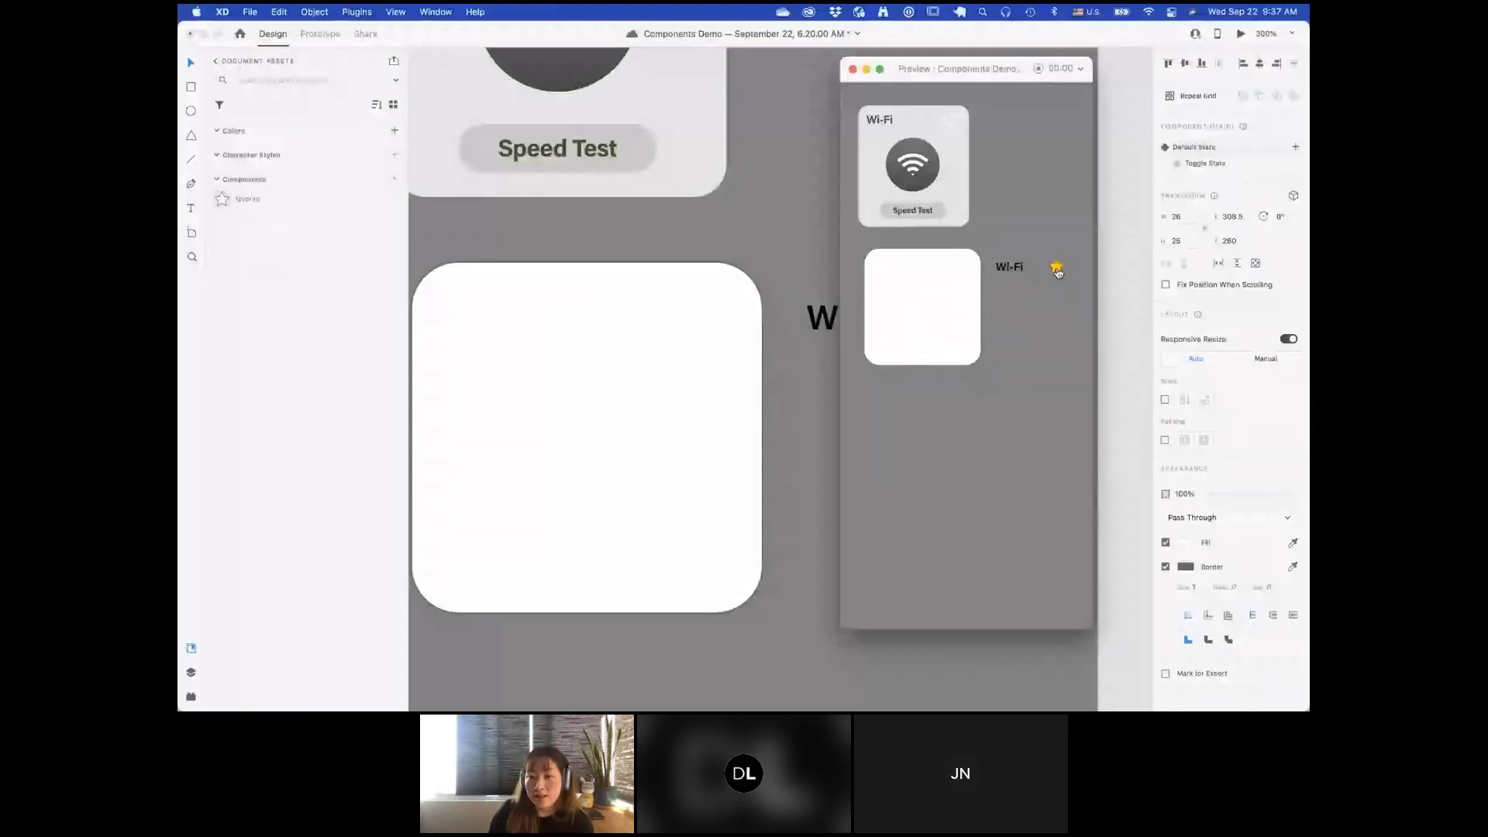
{"action": "left_click", "coordinate": [1058, 269]}
{"action": "left_click", "coordinate": [1058, 269]}
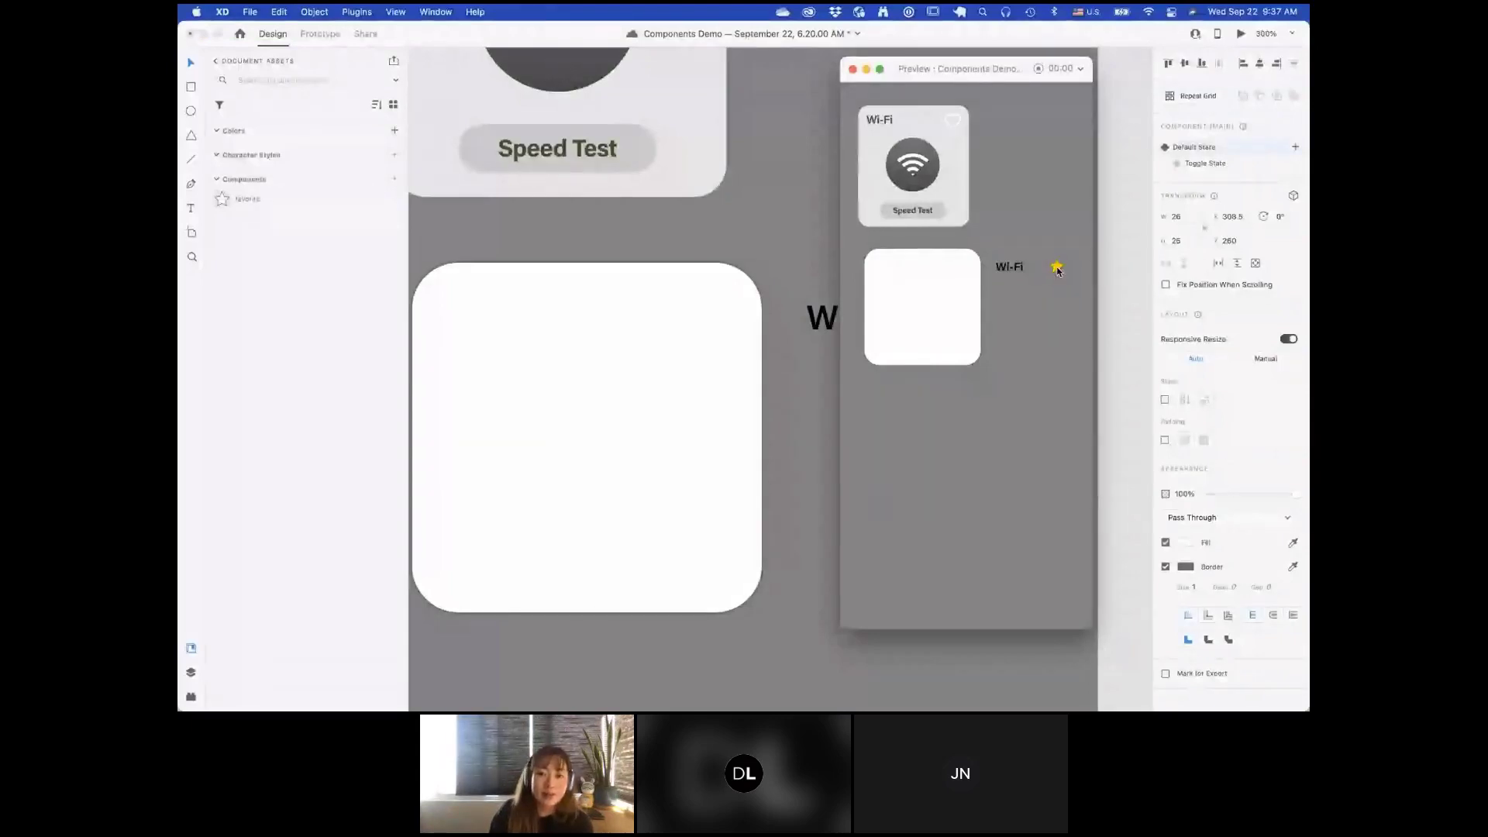
{"action": "left_click", "coordinate": [1058, 269]}
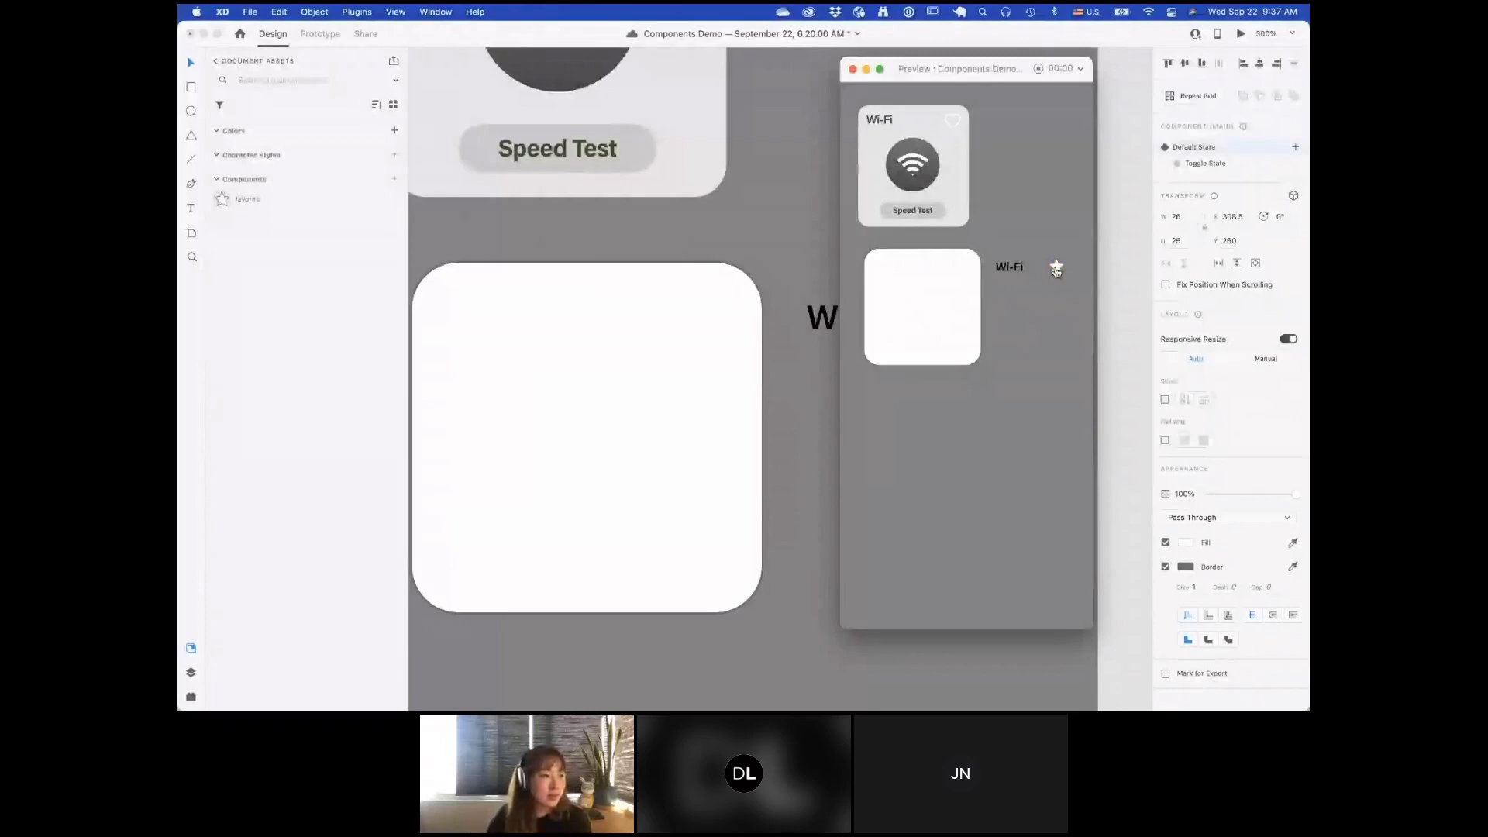
{"action": "left_click", "coordinate": [1056, 269]}
{"action": "left_click", "coordinate": [1057, 269]}
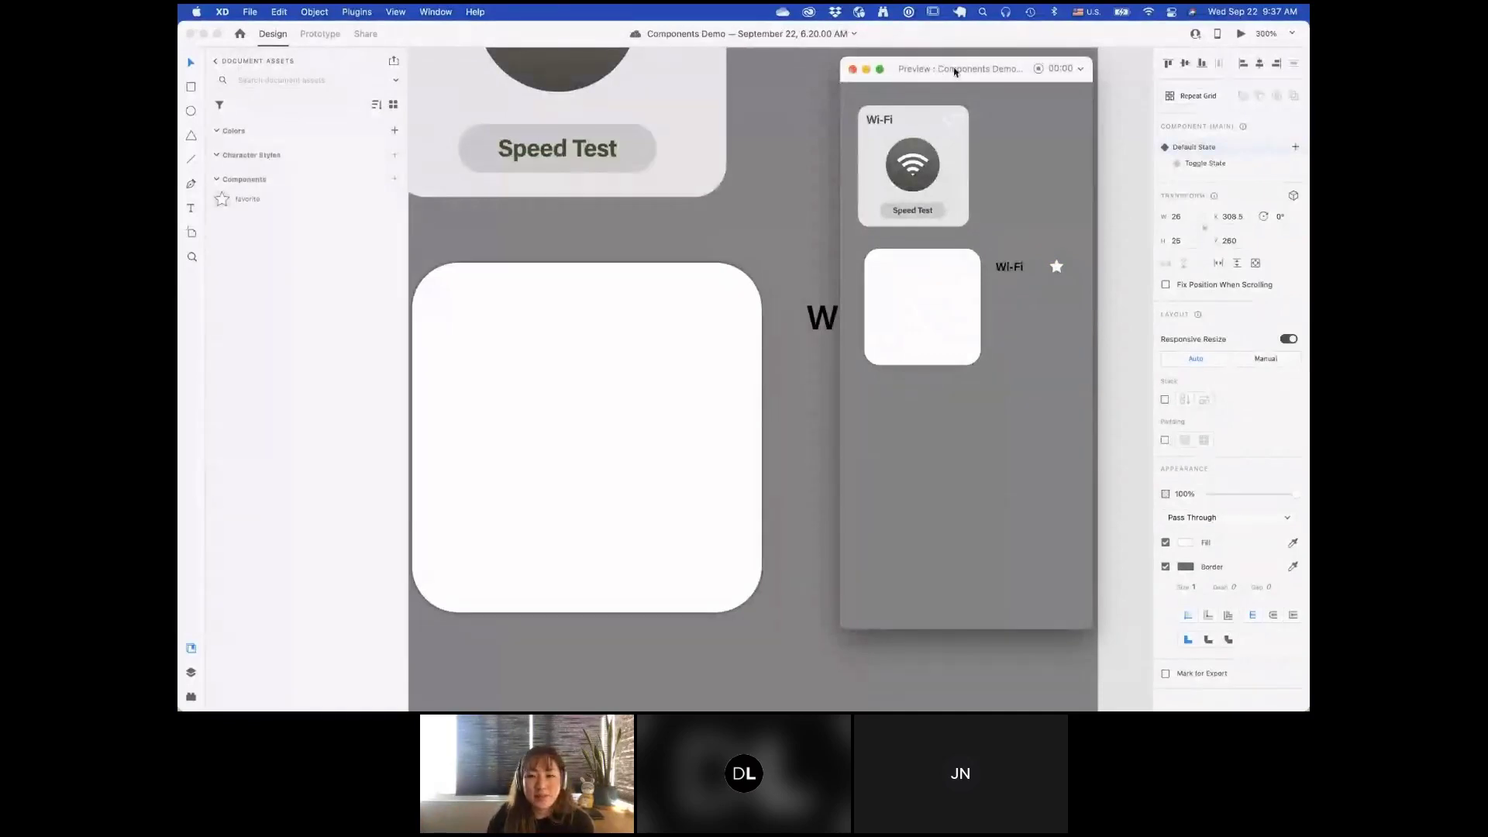
{"action": "left_click", "coordinate": [853, 69]}
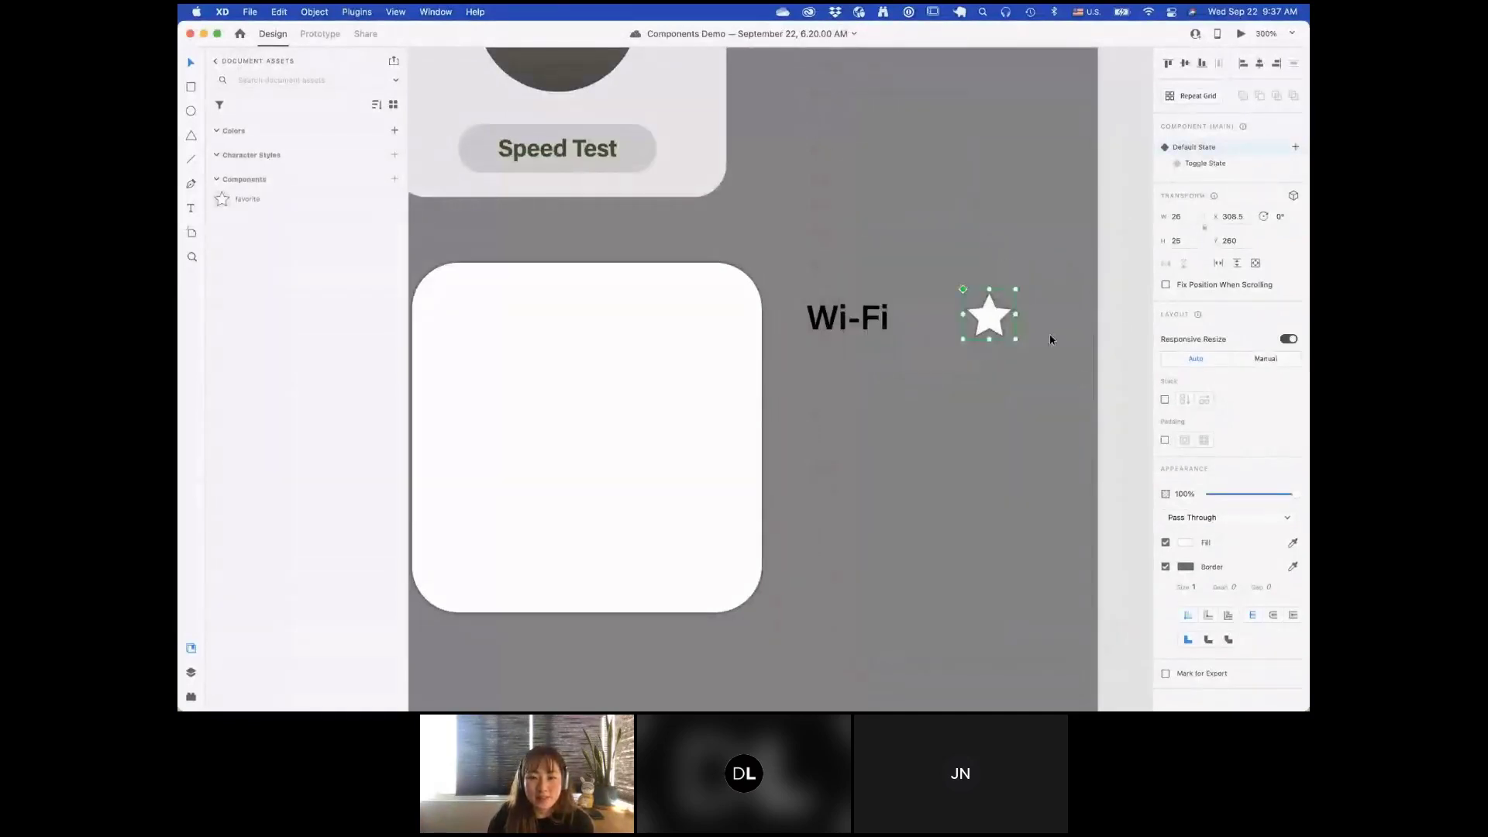
Step: Draw a rectangle about 105 by 29 below the new Wi-Fi text and round its corners fully into a pill with radius 15
{"action": "left_click", "coordinate": [1077, 372]}
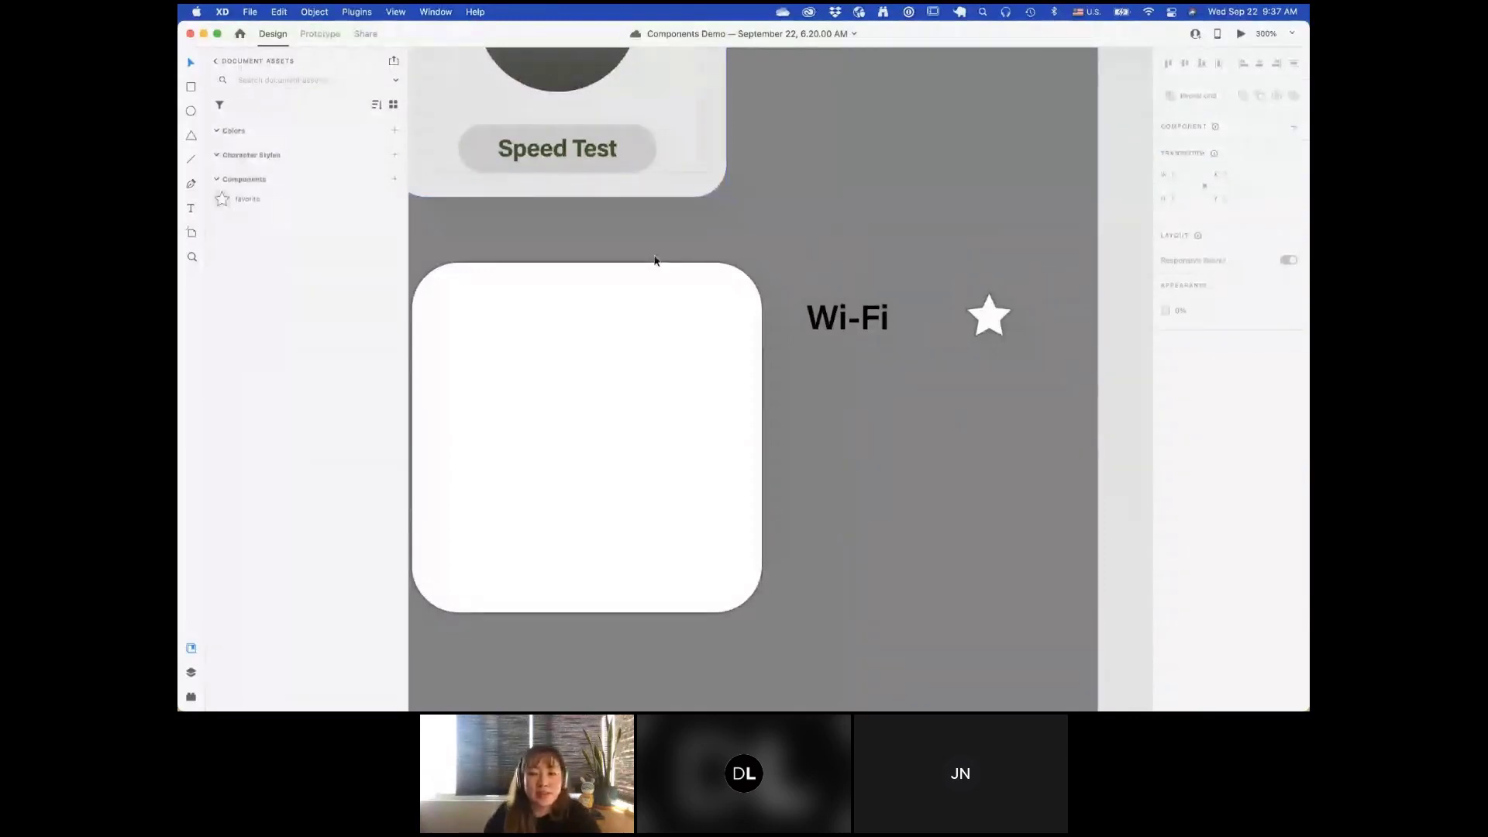
{"action": "key", "text": "r"}
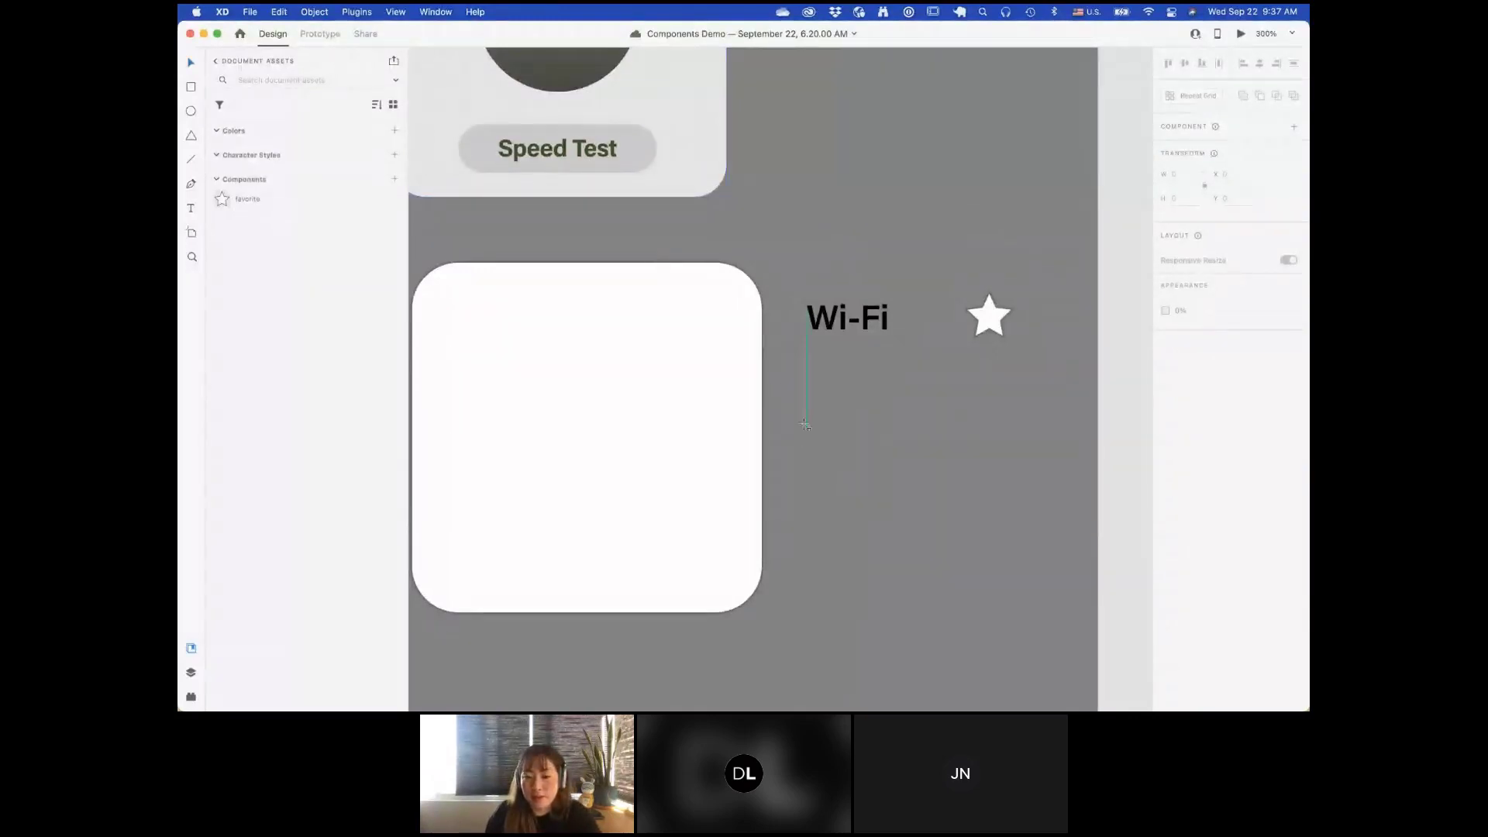
{"action": "mouse_move", "coordinate": [808, 426]}
{"action": "left_mouse_down"}
{"action": "mouse_move", "coordinate": [935, 476]}
{"action": "mouse_move", "coordinate": [1013, 485]}
{"action": "left_mouse_up"}
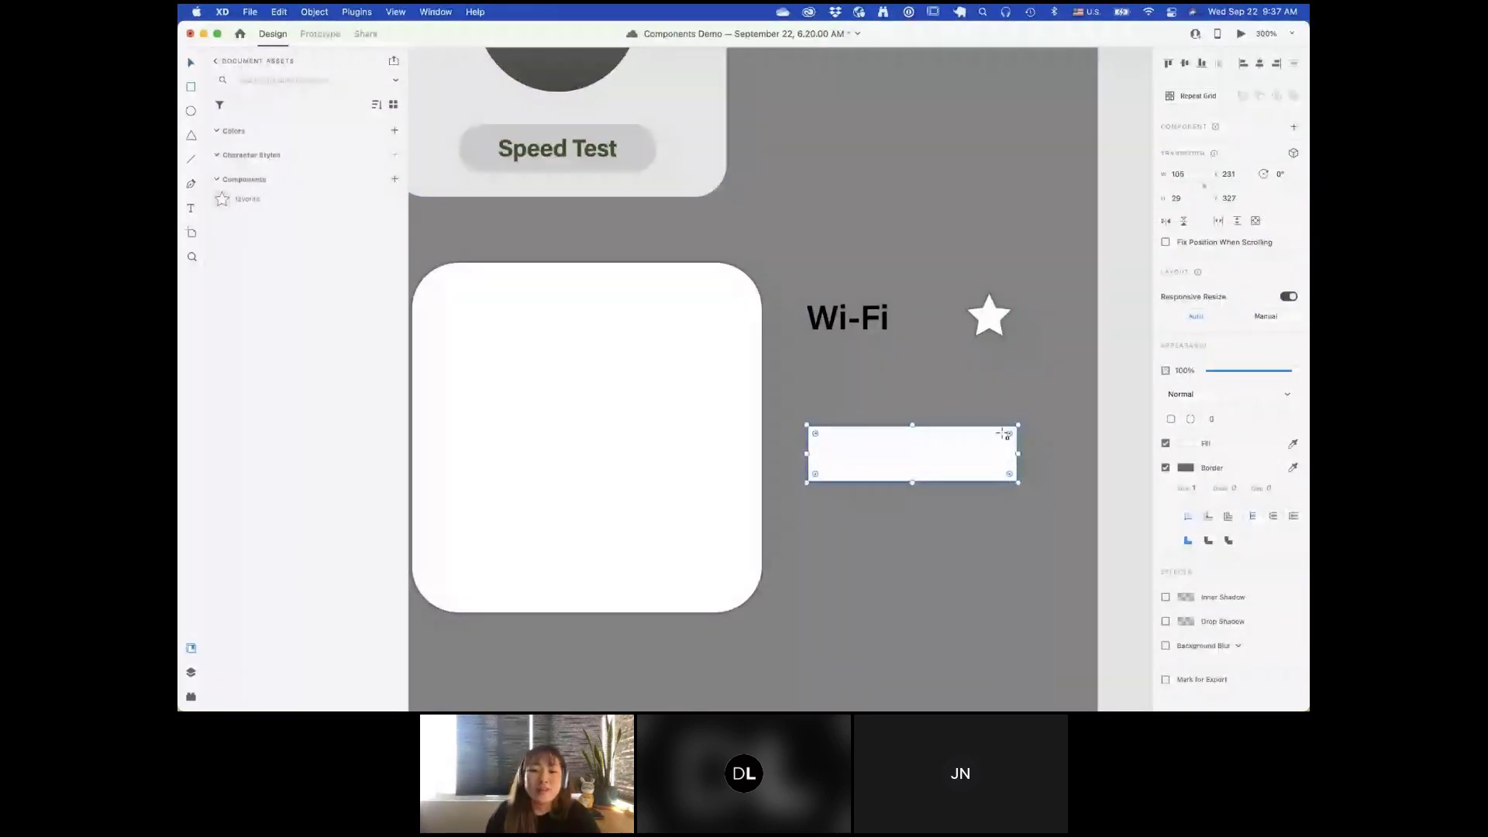
{"action": "left_click_drag", "start_coordinate": [1003, 434], "coordinate": [874, 447]}
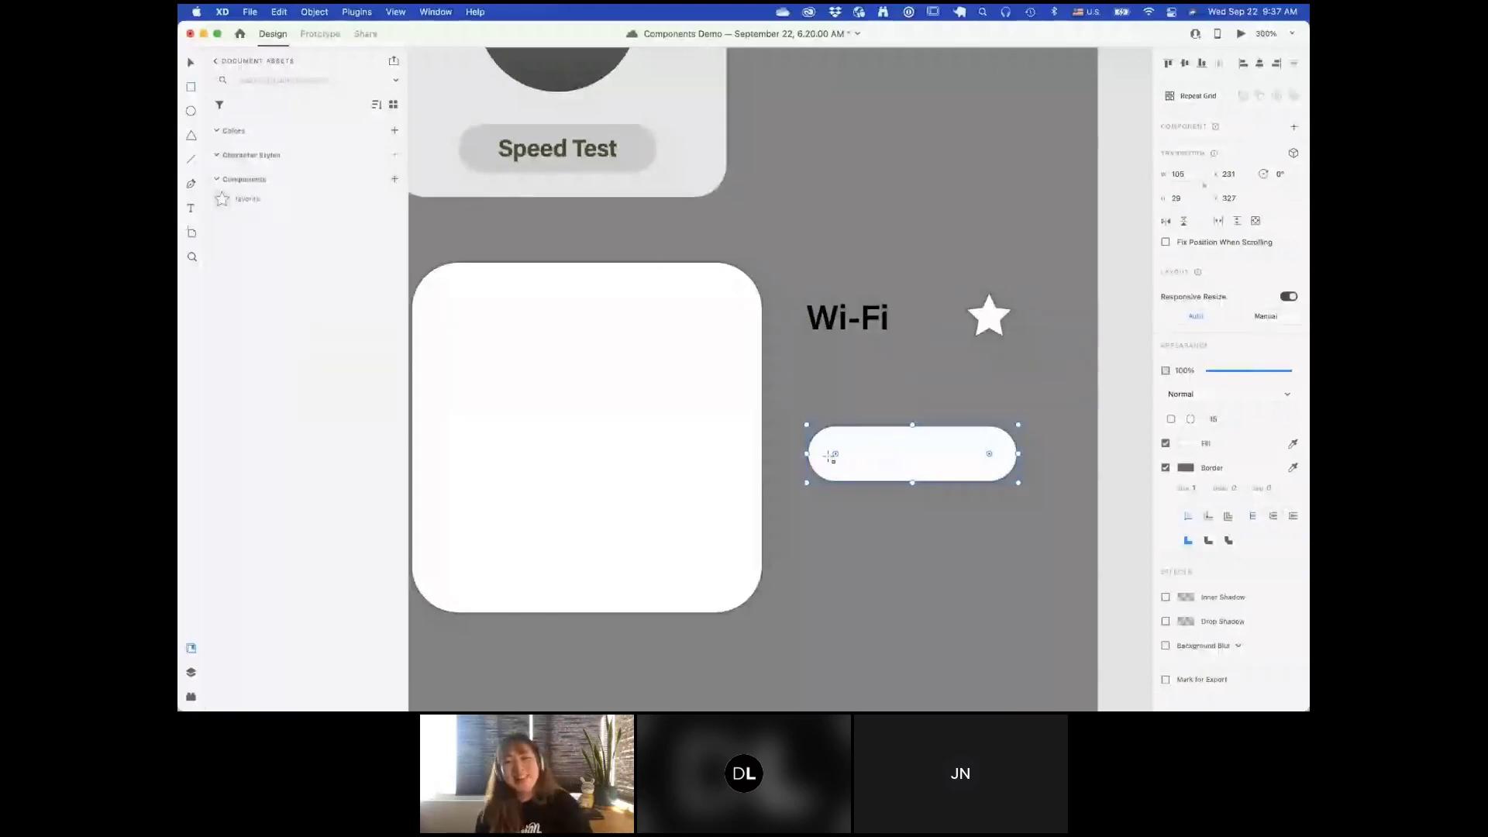
{"action": "left_click", "coordinate": [947, 385]}
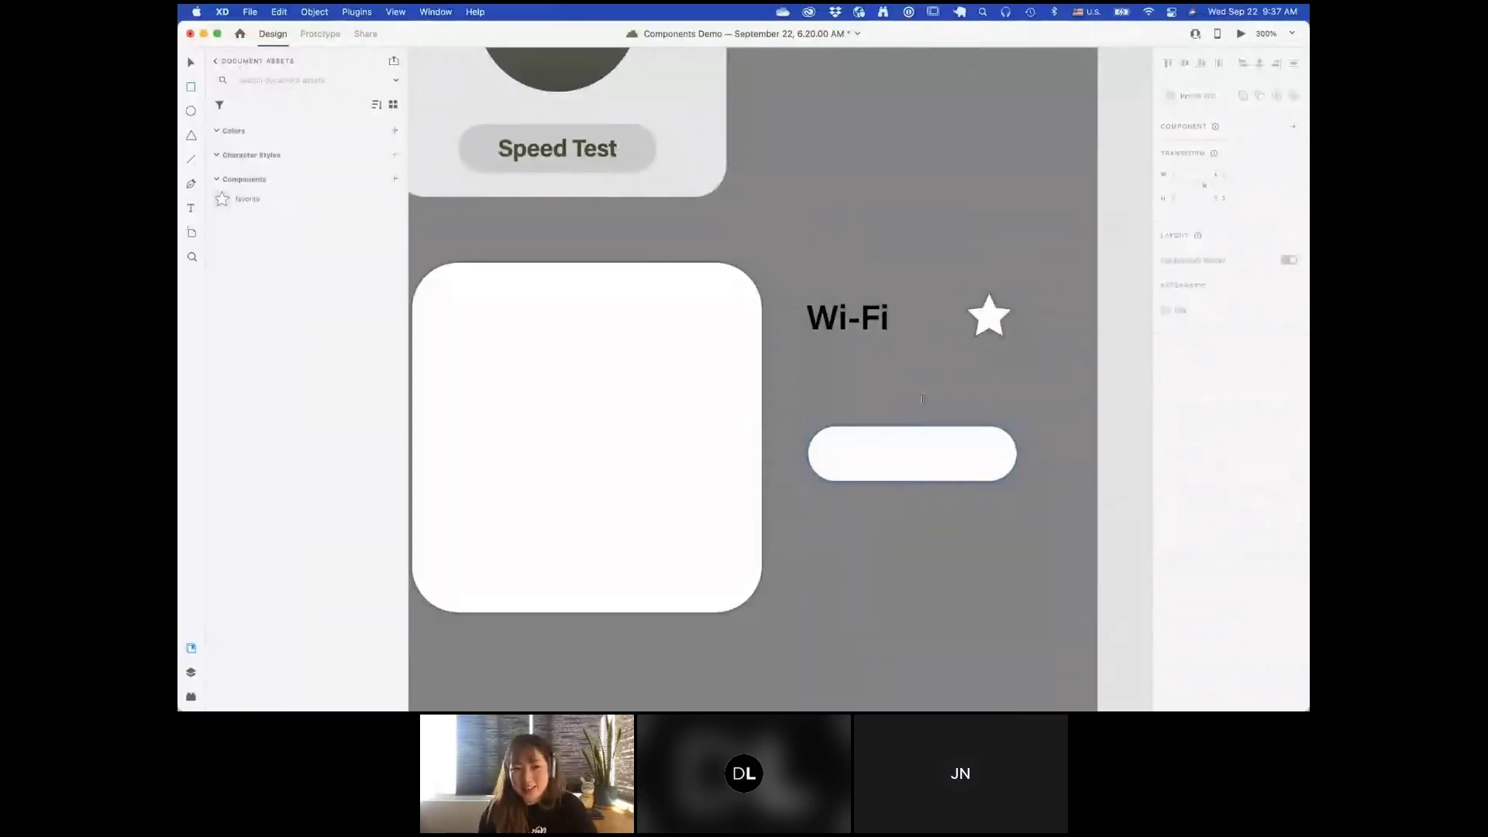
Step: Add the text "label" over the white pill and center it inside the shape
{"action": "left_click", "coordinate": [190, 208]}
{"action": "left_click", "coordinate": [884, 446]}
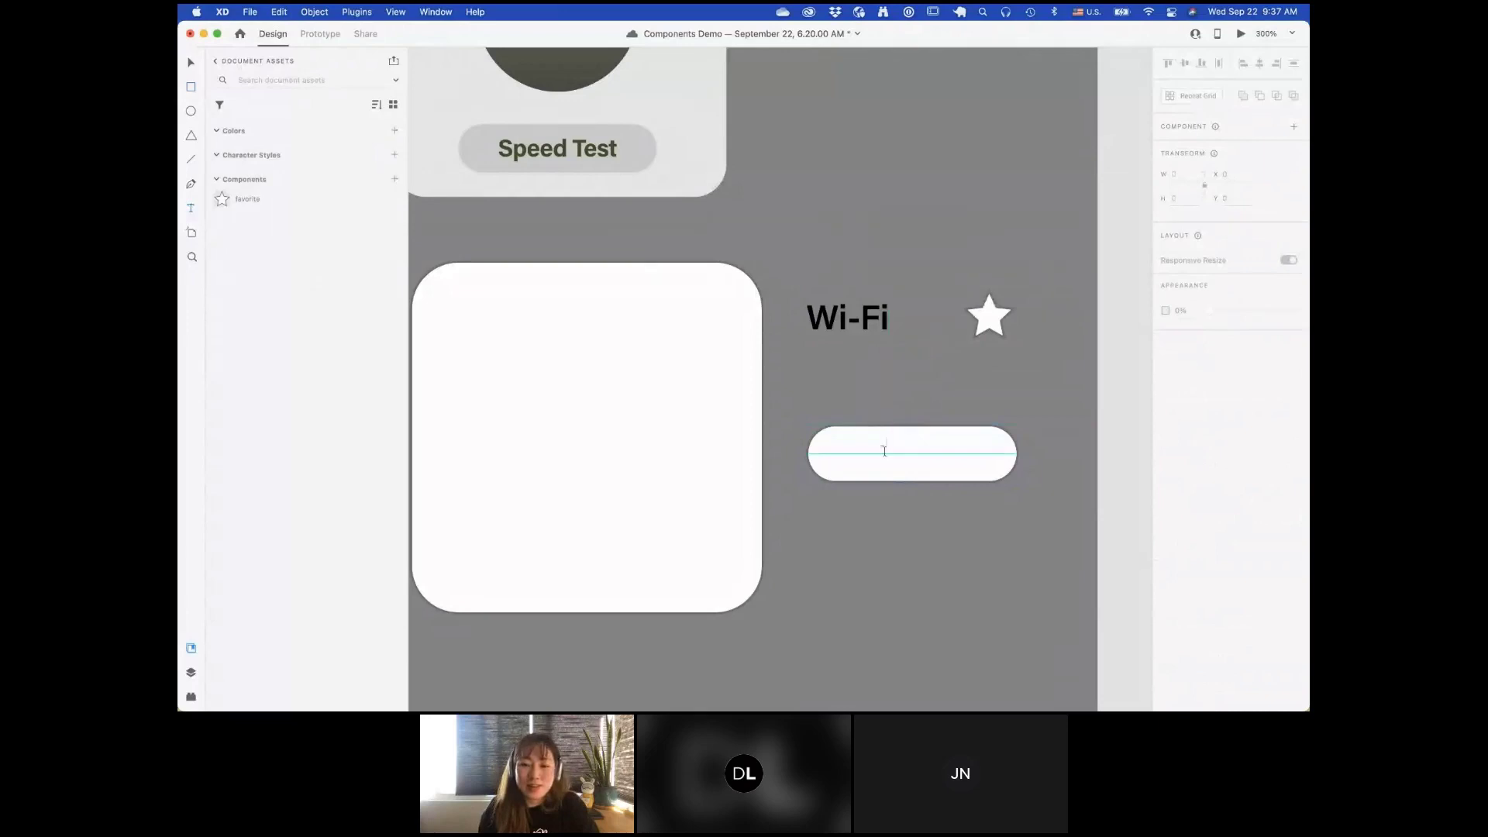
{"action": "type", "text": "label"}
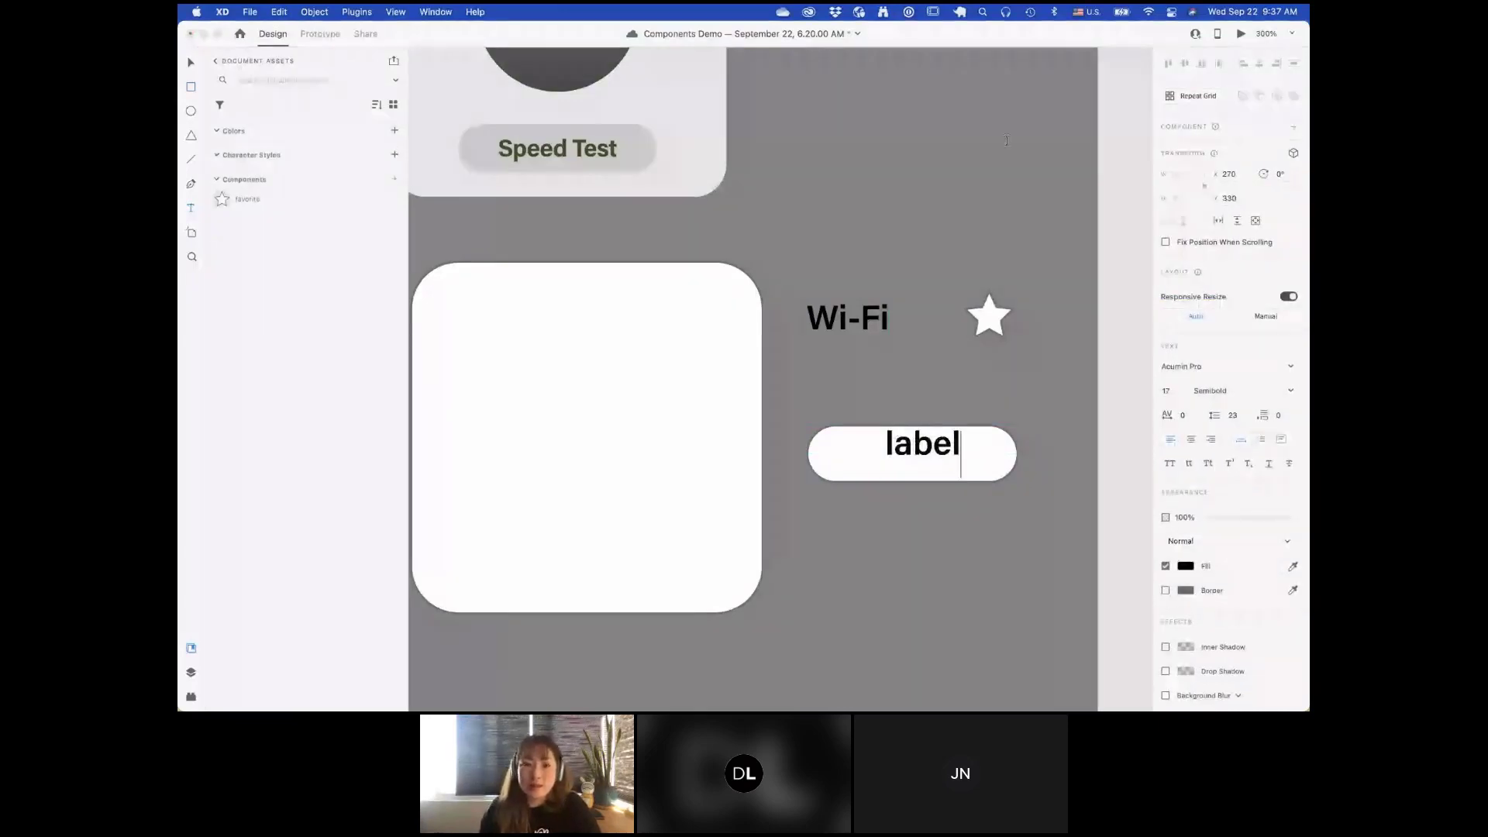
{"action": "left_click", "coordinate": [930, 454]}
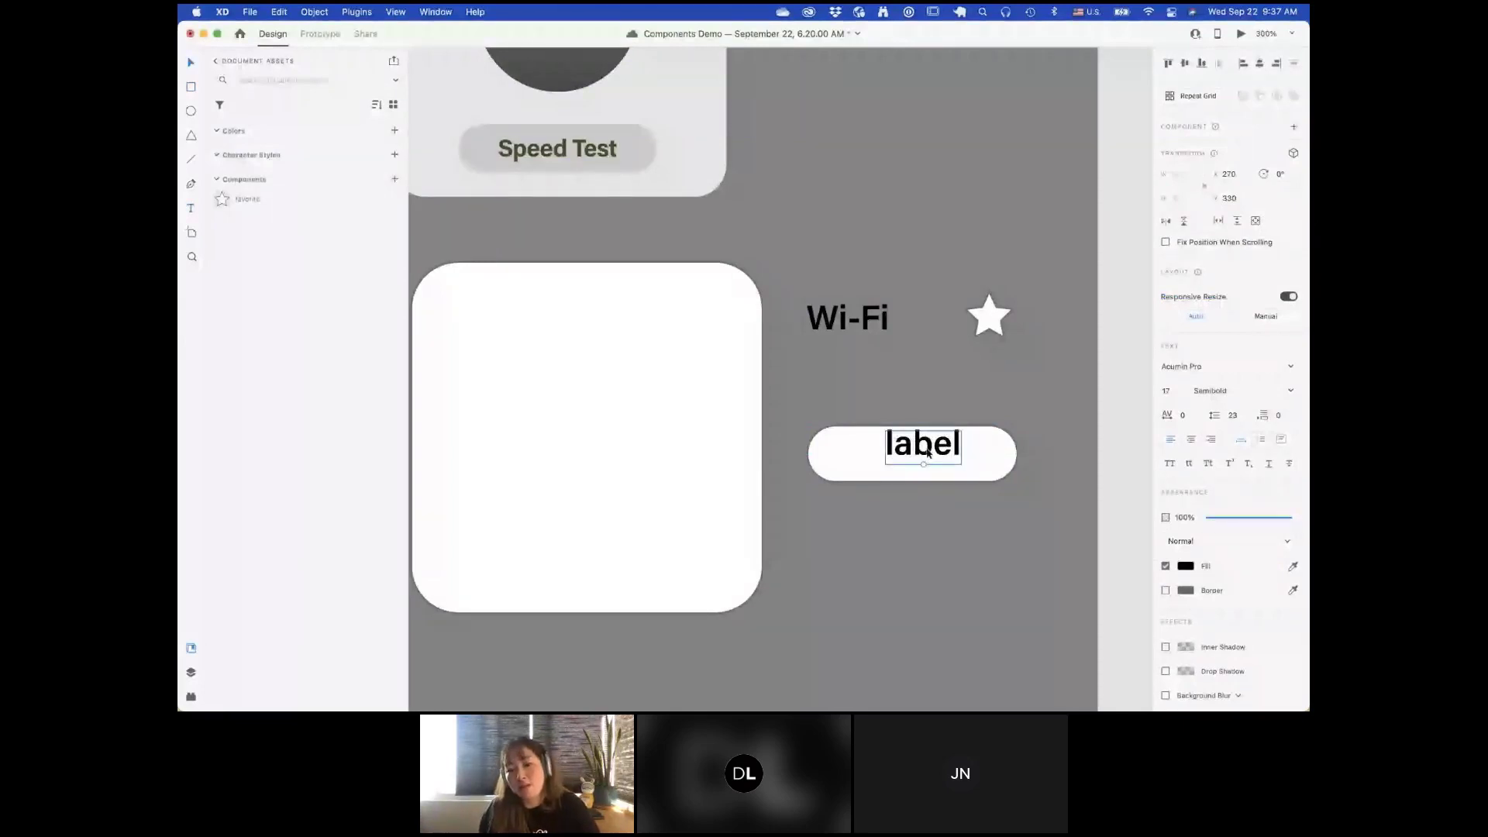
{"action": "left_click_drag", "start_coordinate": [928, 453], "coordinate": [916, 460]}
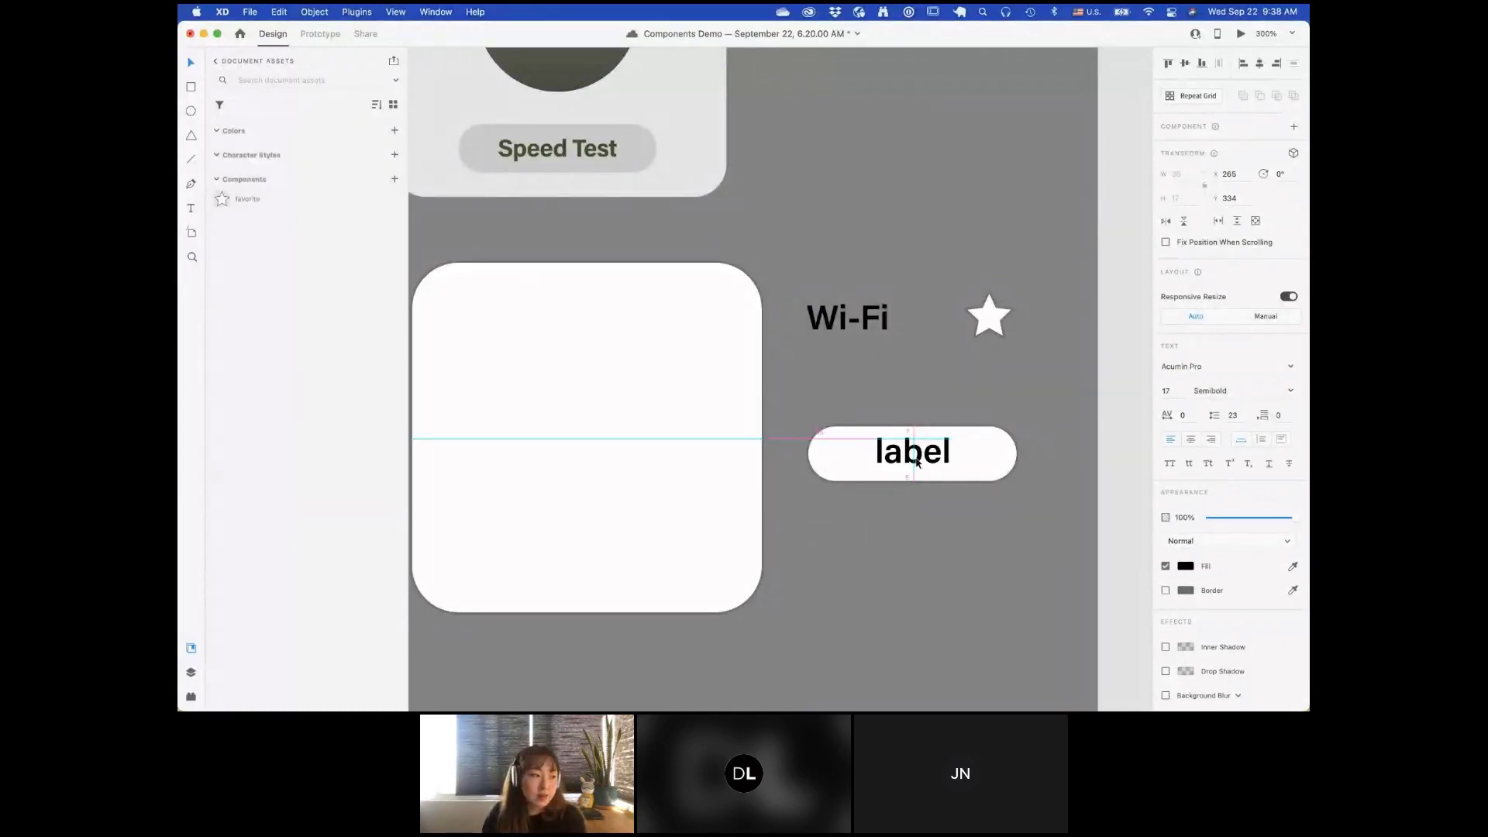
{"action": "left_click_drag", "start_coordinate": [917, 463], "coordinate": [917, 464]}
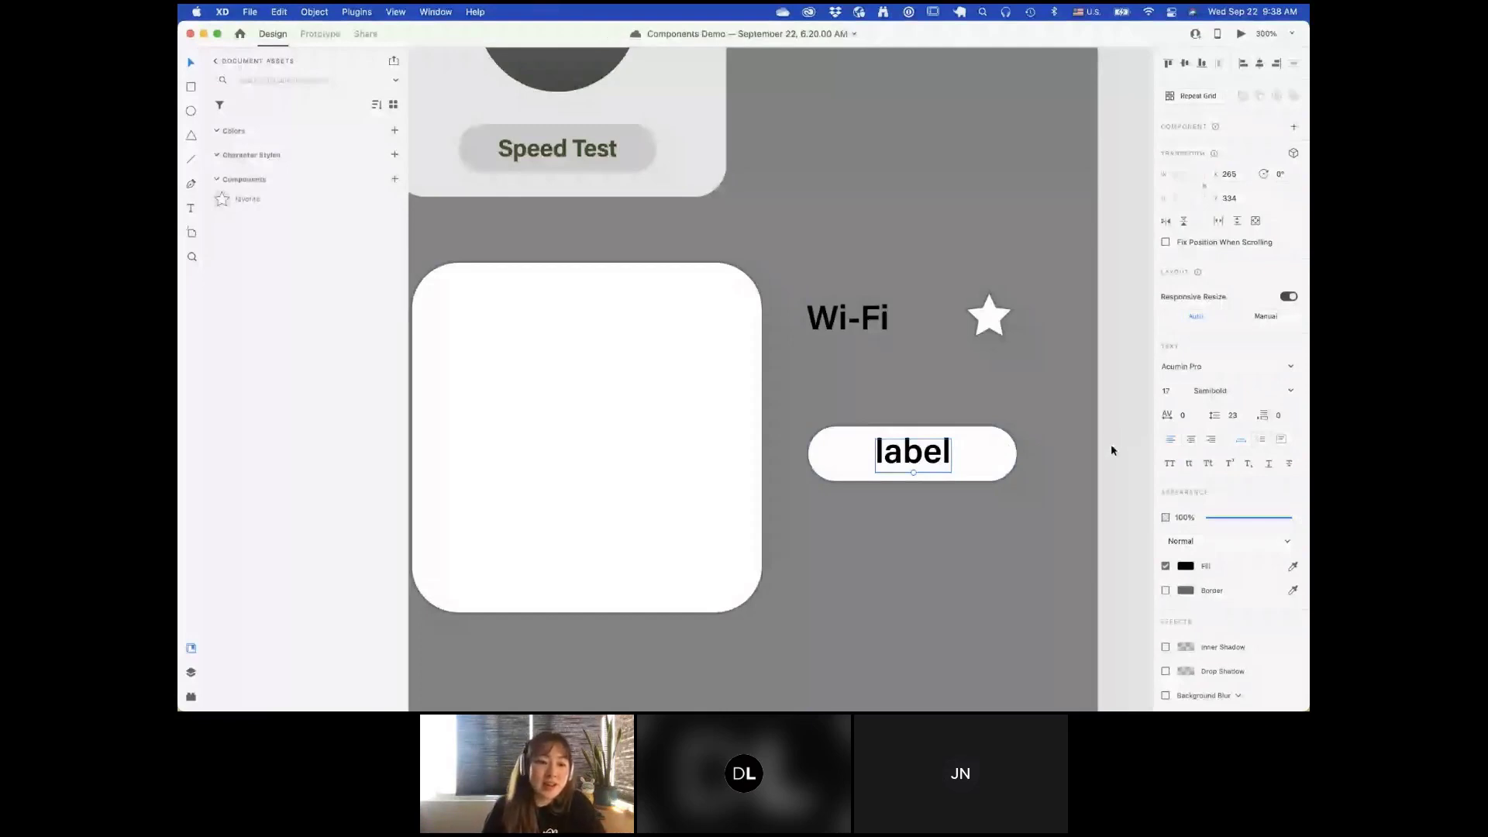
Step: Hide the document assets and turn on the layout grid for the iPhone artboard
{"action": "left_click", "coordinate": [1112, 450]}
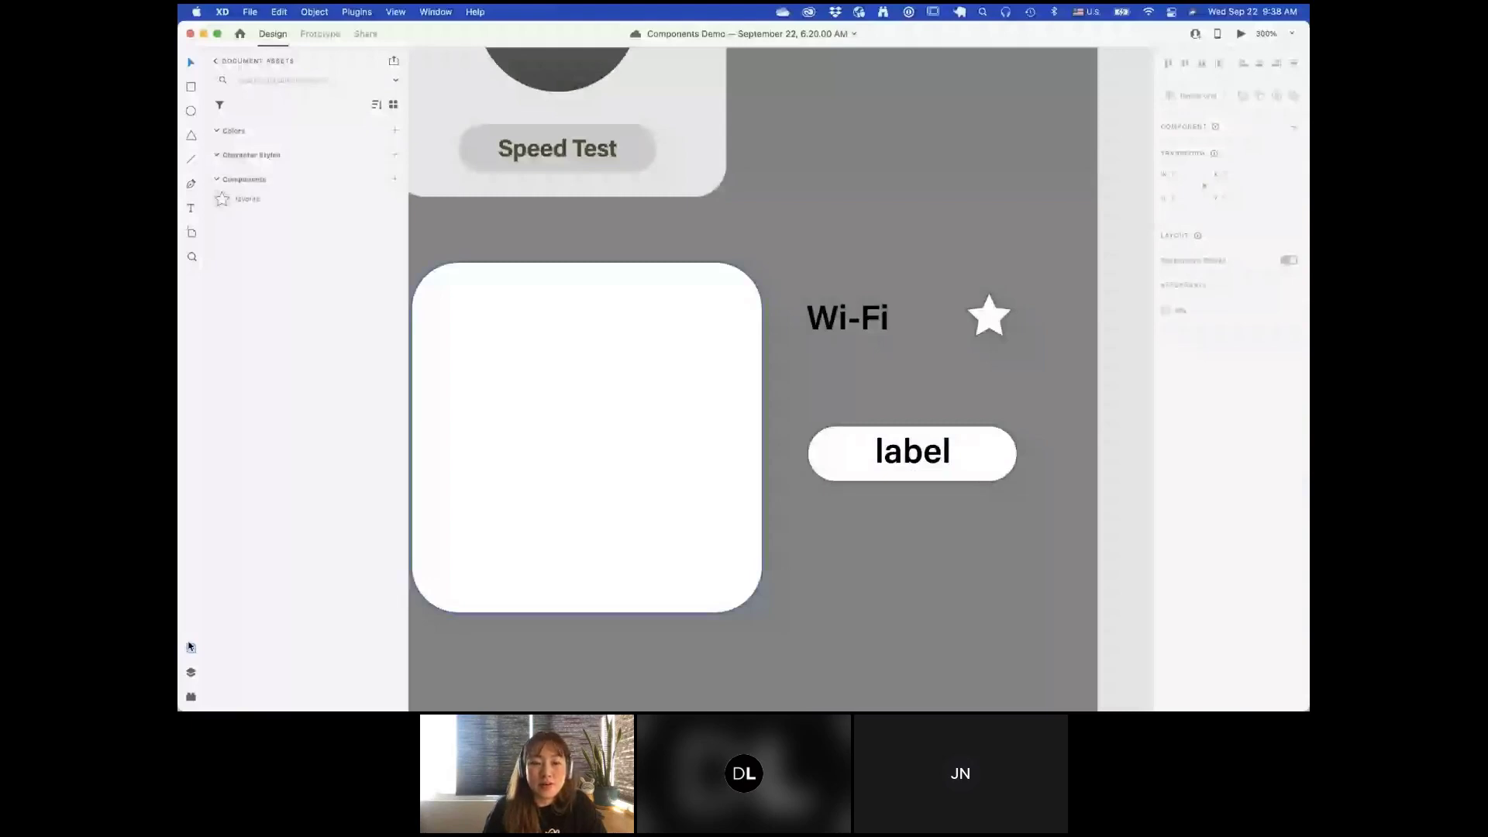
{"action": "left_click", "coordinate": [190, 647]}
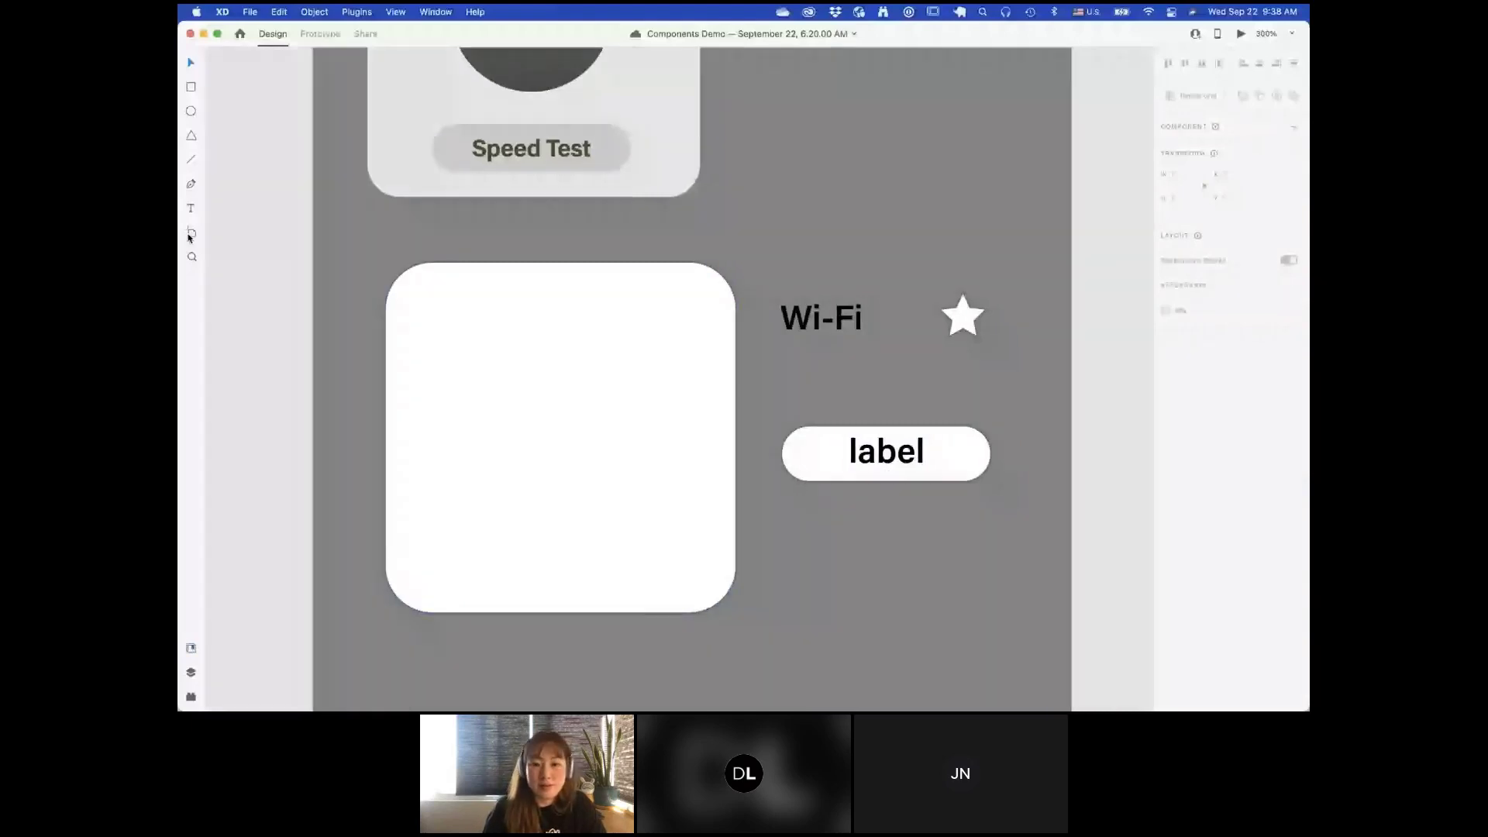
{"action": "left_click", "coordinate": [191, 233]}
{"action": "scroll", "coordinate": [628, 197], "scroll_direction": "up", "scroll_amount": 5}
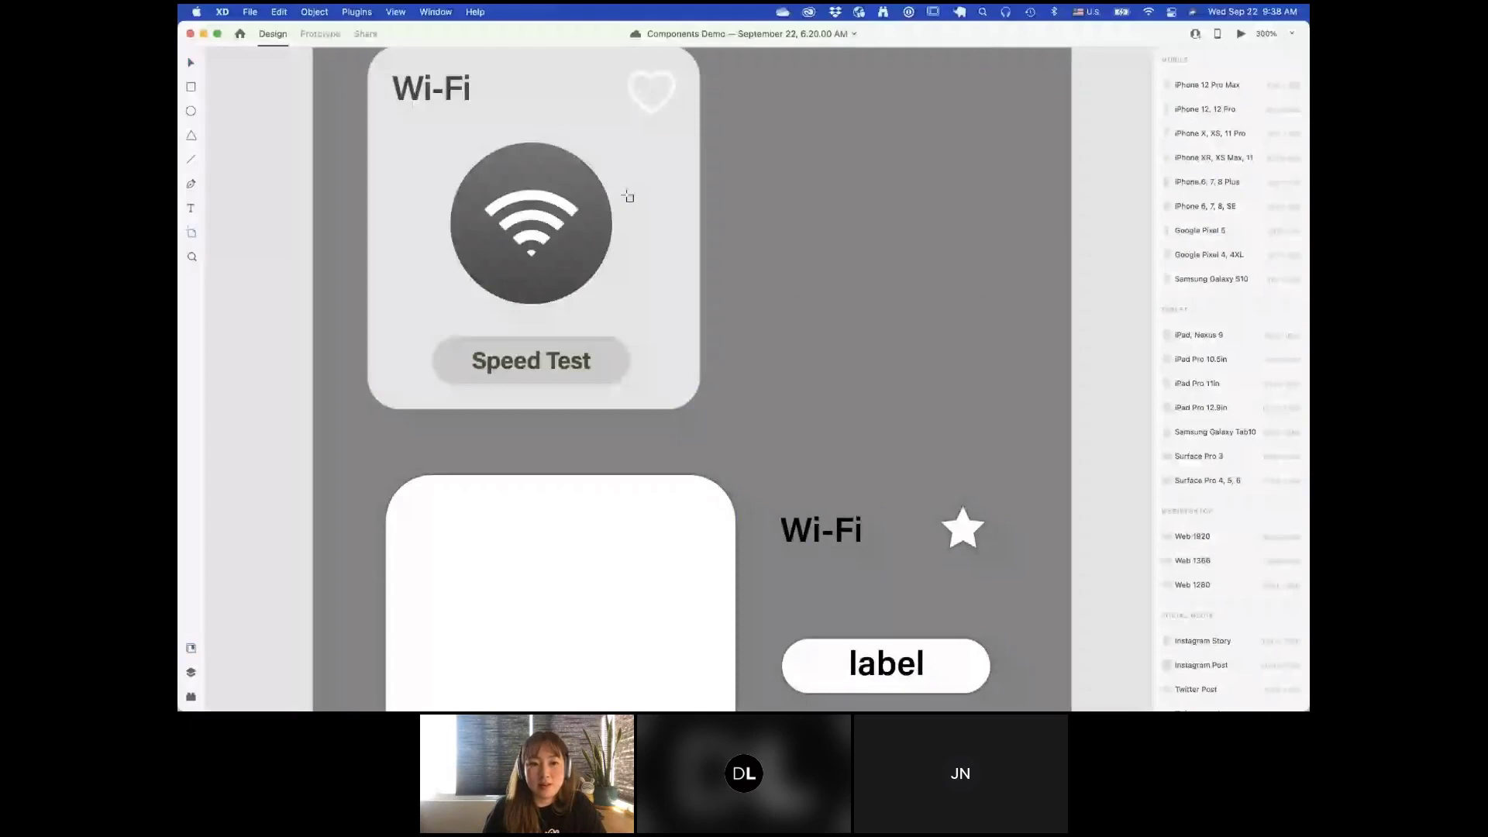
{"action": "scroll", "coordinate": [628, 197], "scroll_direction": "up", "scroll_amount": 3}
{"action": "left_click", "coordinate": [1068, 397]}
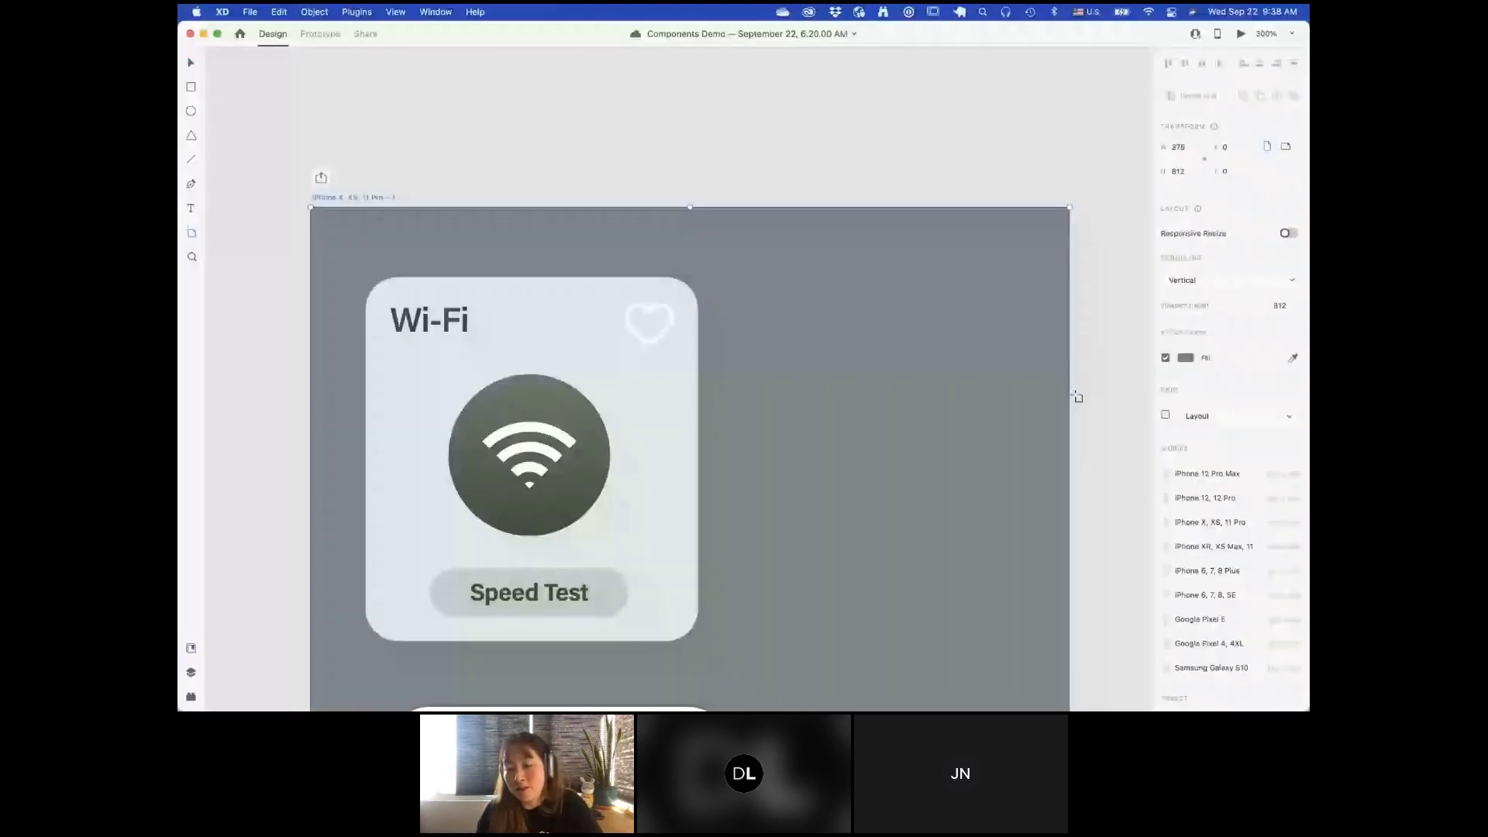
{"action": "left_click", "coordinate": [1166, 415]}
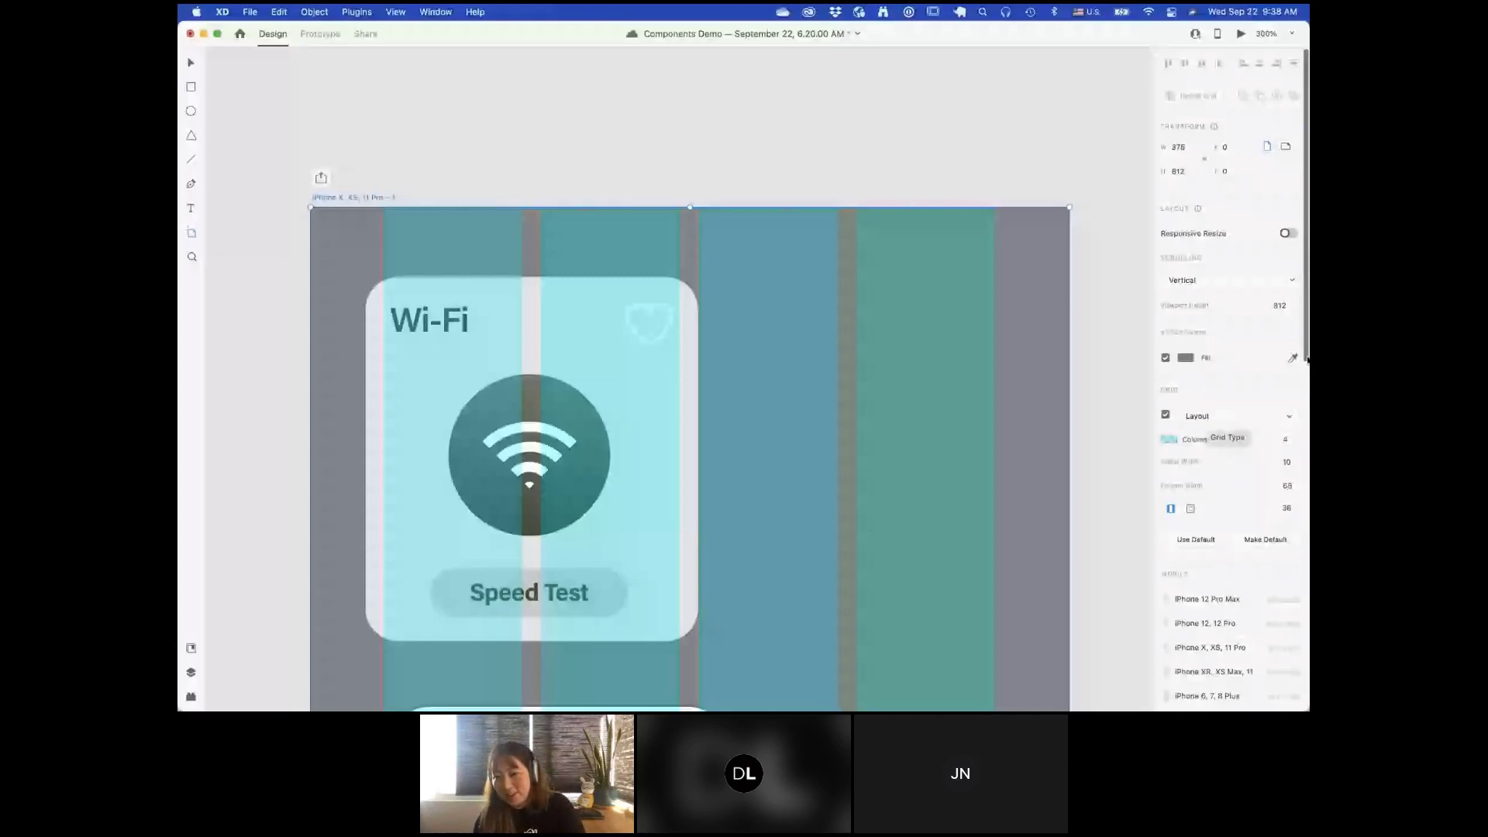
Step: Set the artboard's layout grid to 6 columns with a left margin of 16
{"action": "type", "text": "6"}
{"action": "key", "text": "Tab"}
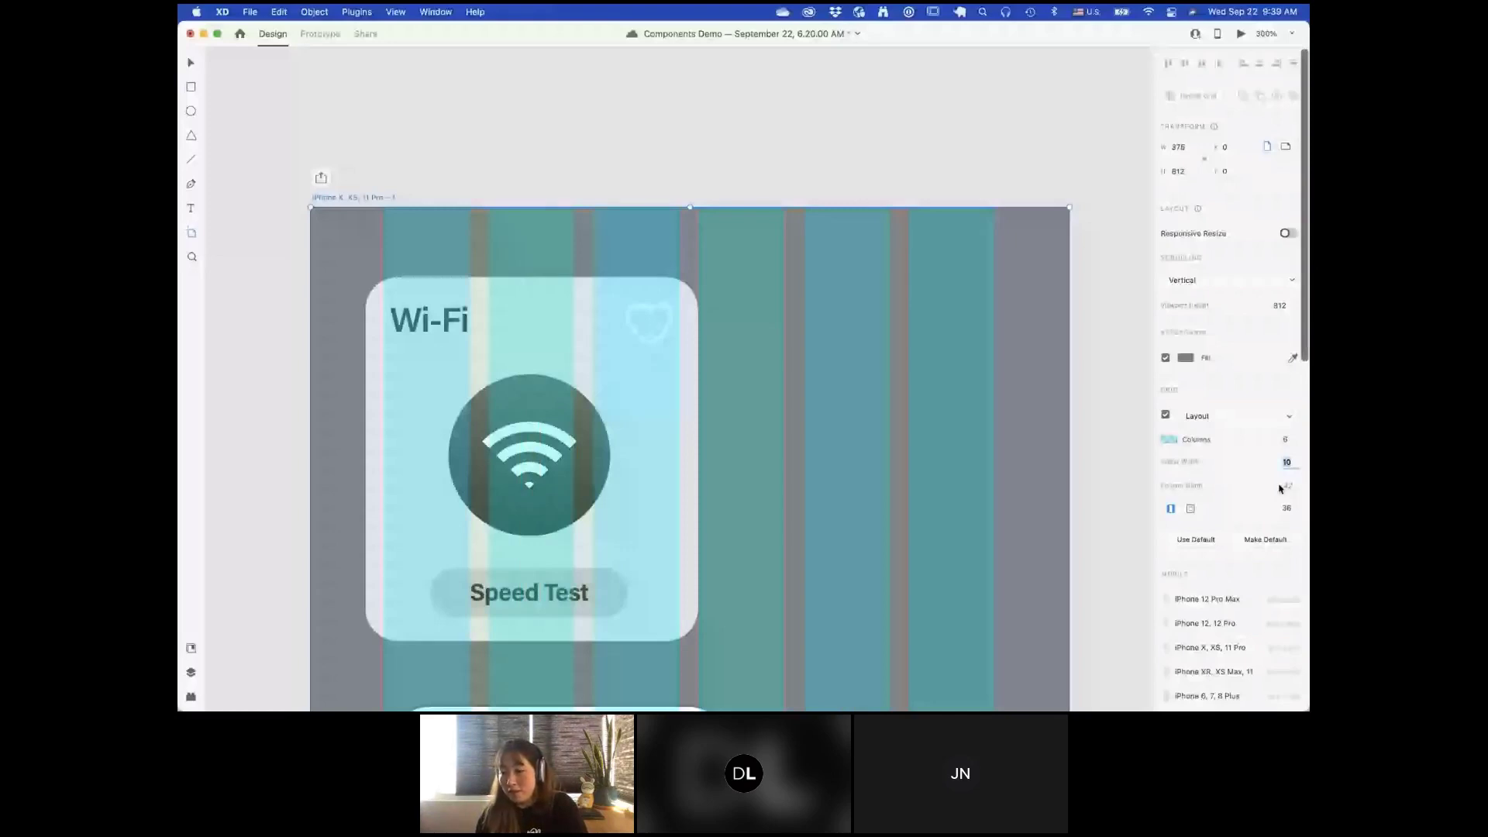
{"action": "key", "text": "Tab"}
{"action": "type", "text": "1"}
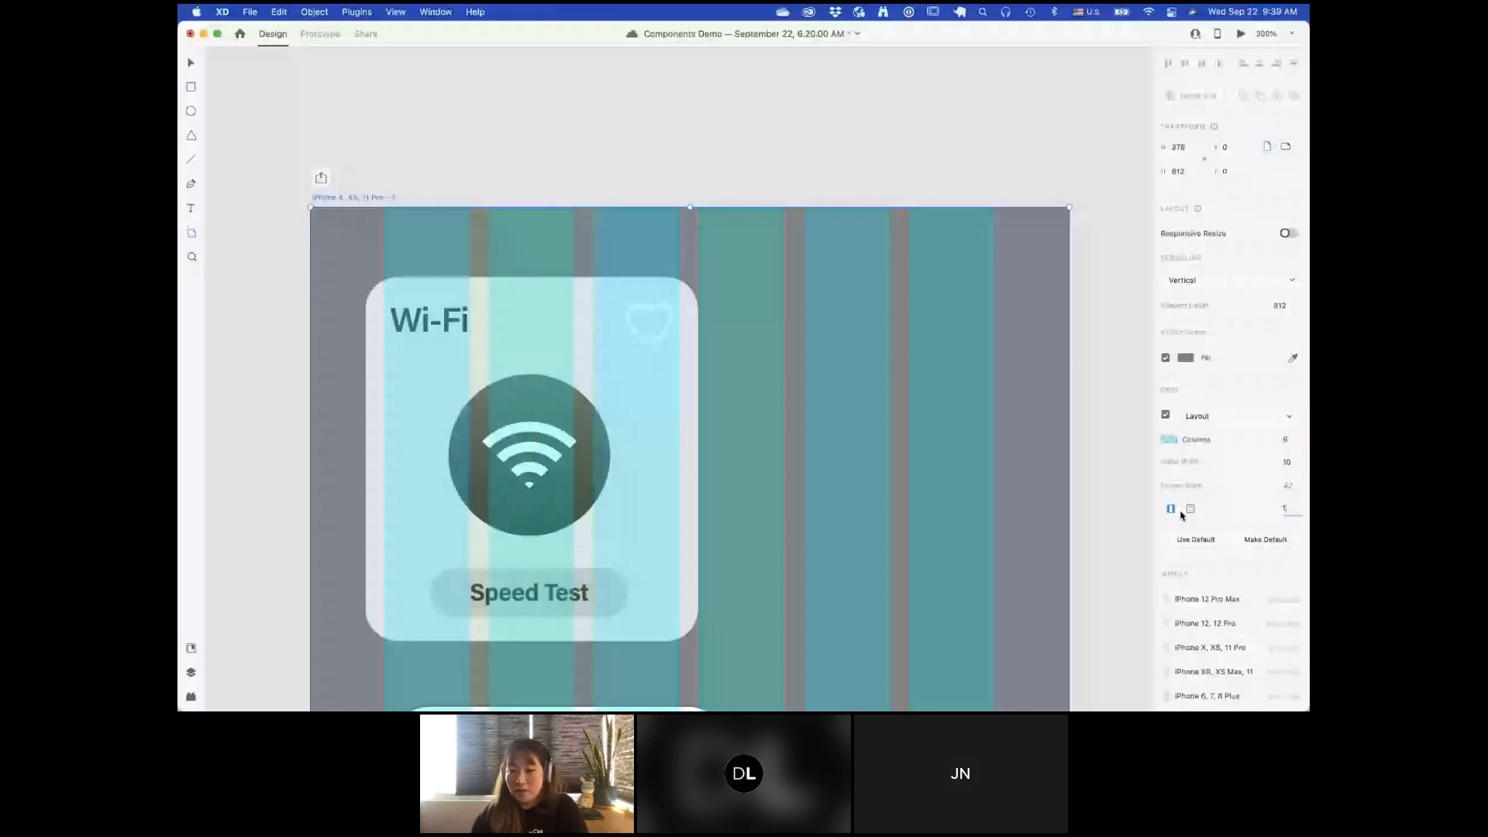
{"action": "type", "text": "6"}
{"action": "key", "text": "Return"}
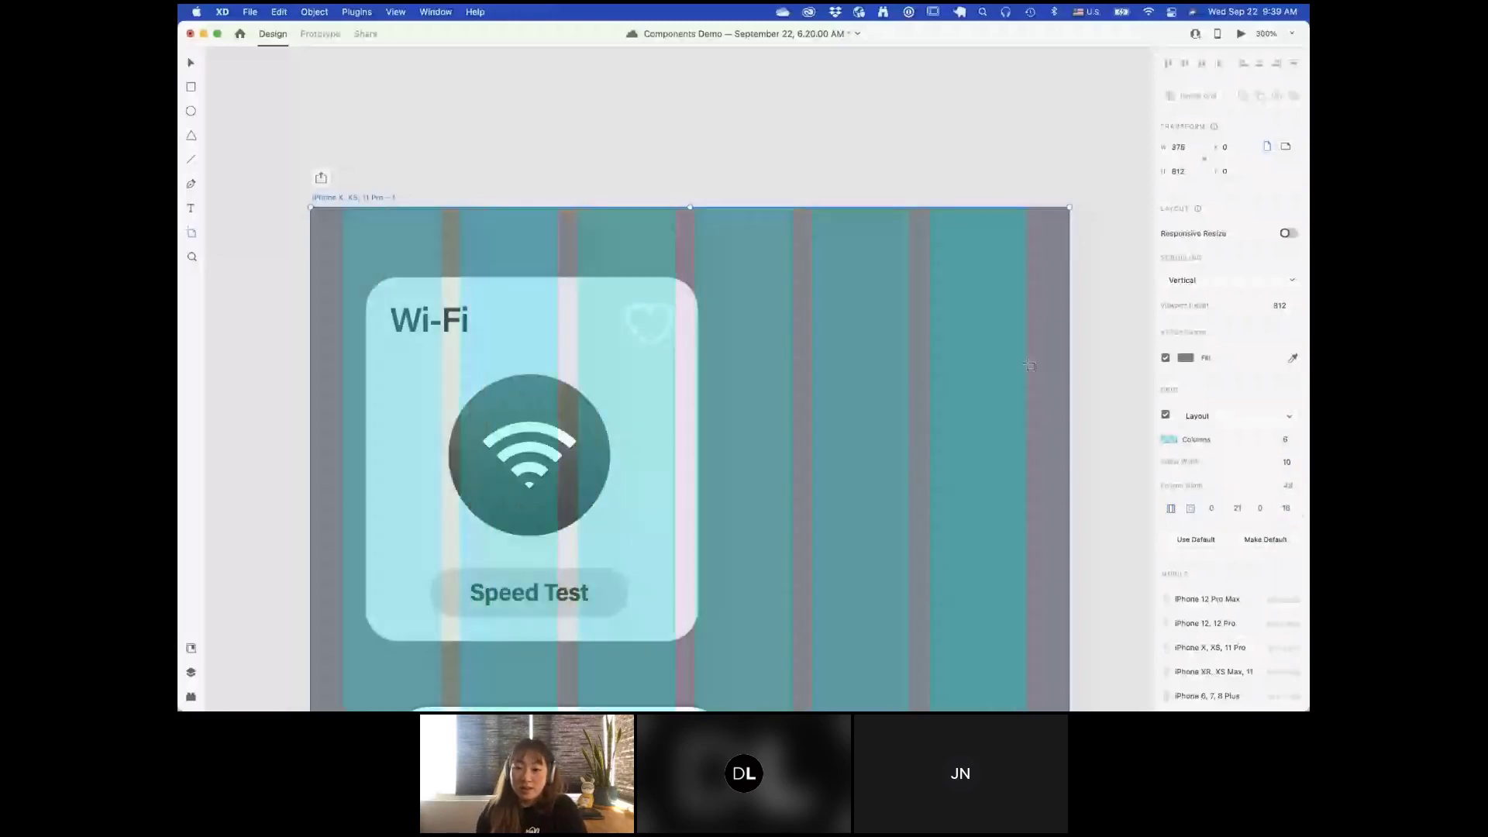
Step: Change the artboard's grid type to Square
{"action": "scroll", "coordinate": [1164, 380], "scroll_direction": "down", "scroll_amount": 4}
{"action": "left_click", "coordinate": [1223, 418]}
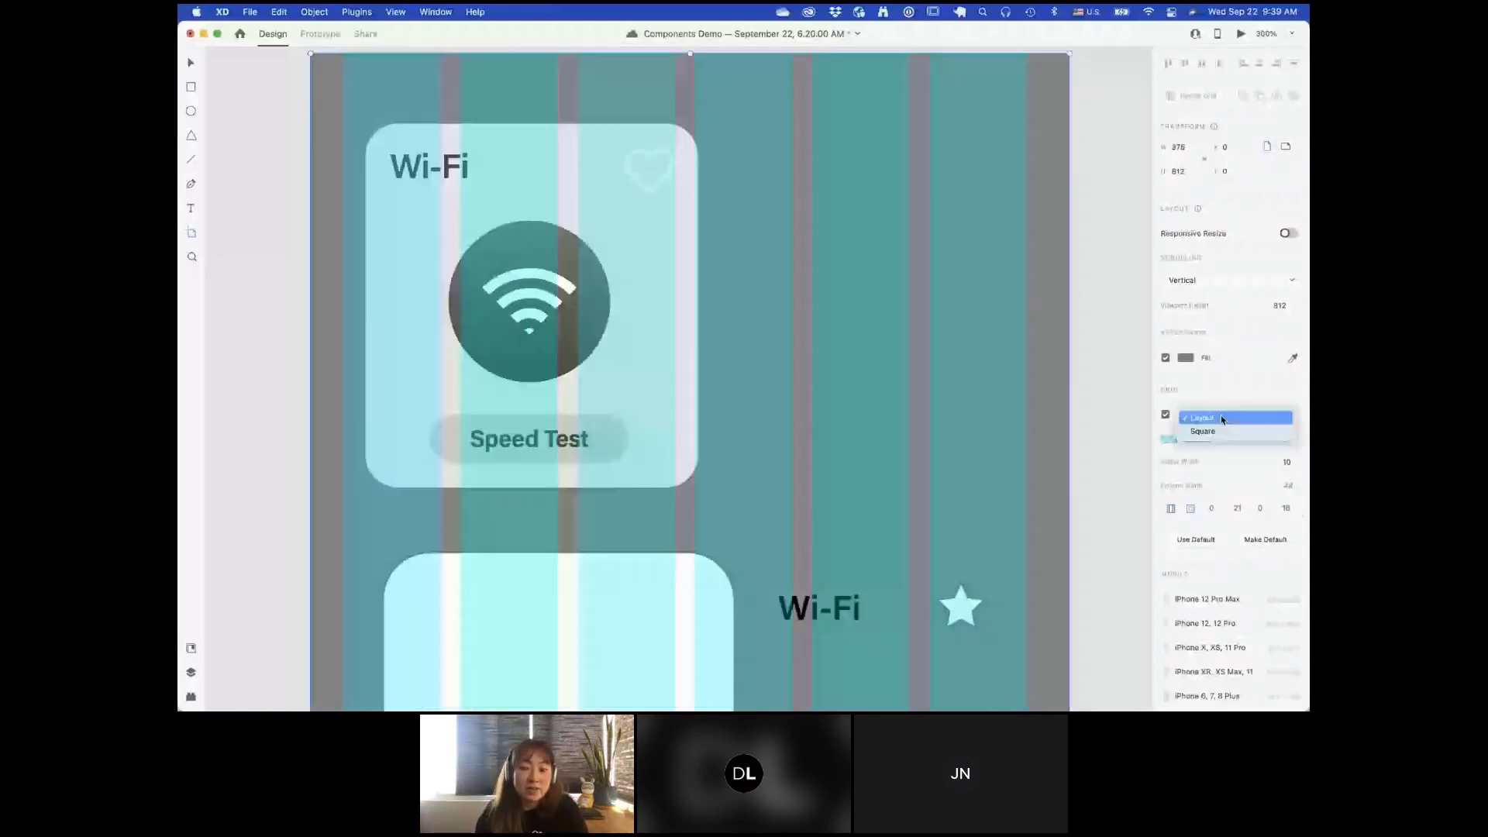
{"action": "left_click", "coordinate": [1220, 431]}
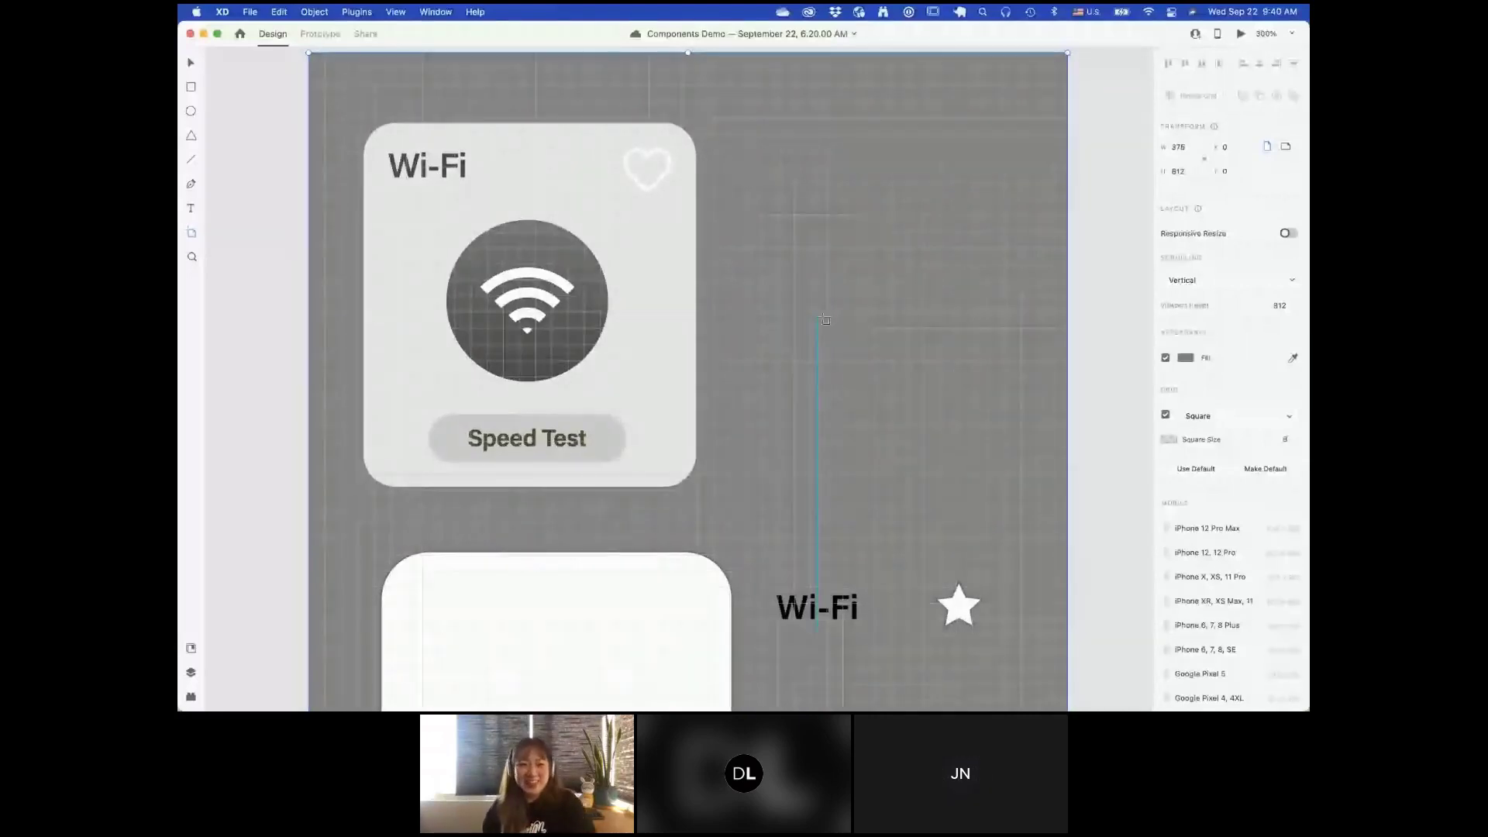
Step: Turn the white pill and its "label" text into a component
{"action": "scroll", "coordinate": [824, 326], "scroll_direction": "down", "scroll_amount": 2}
{"action": "scroll", "coordinate": [824, 327], "scroll_direction": "down", "scroll_amount": 3}
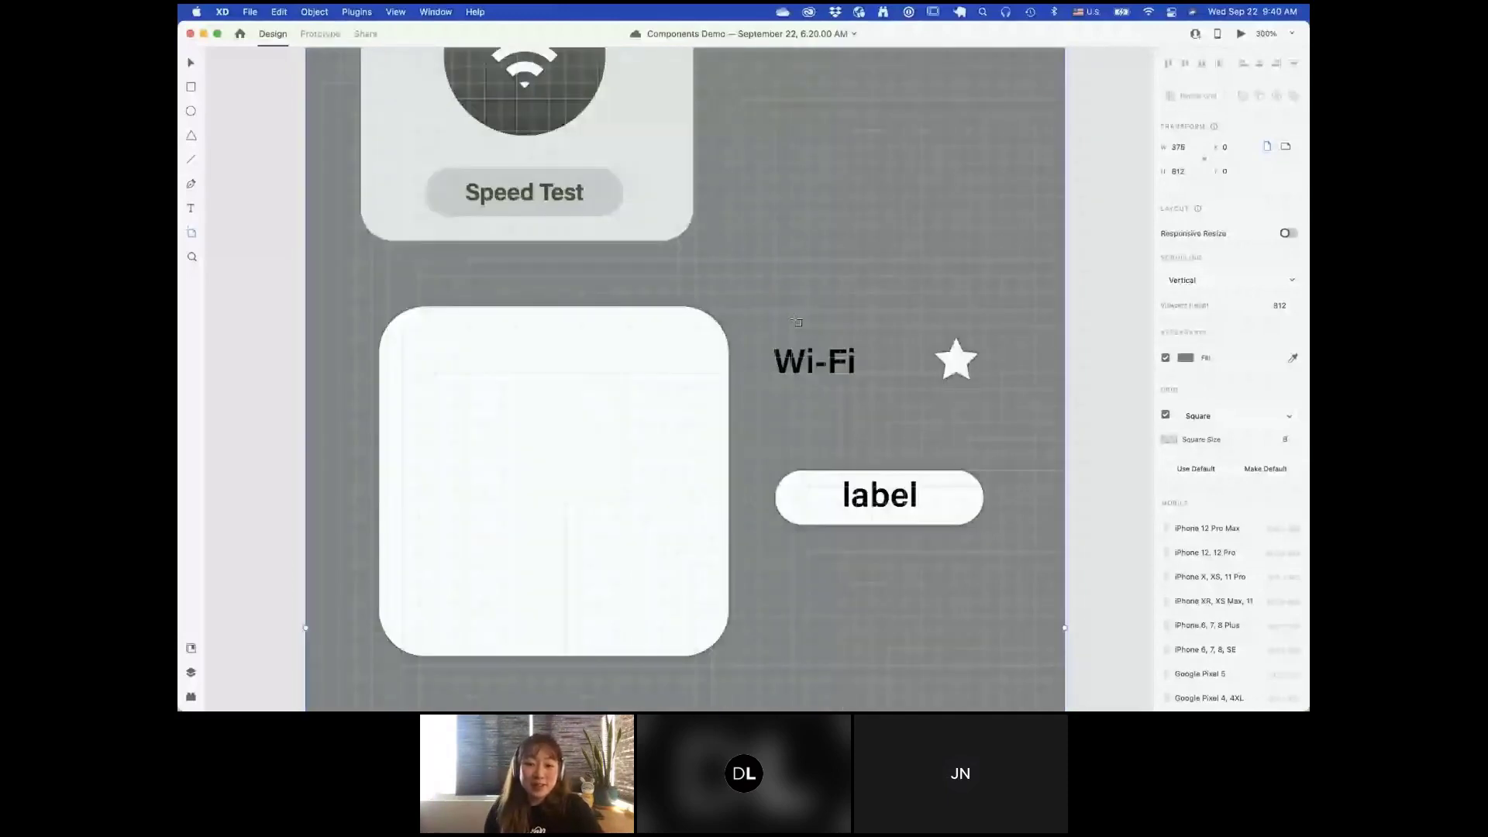
{"action": "left_click", "coordinate": [956, 499]}
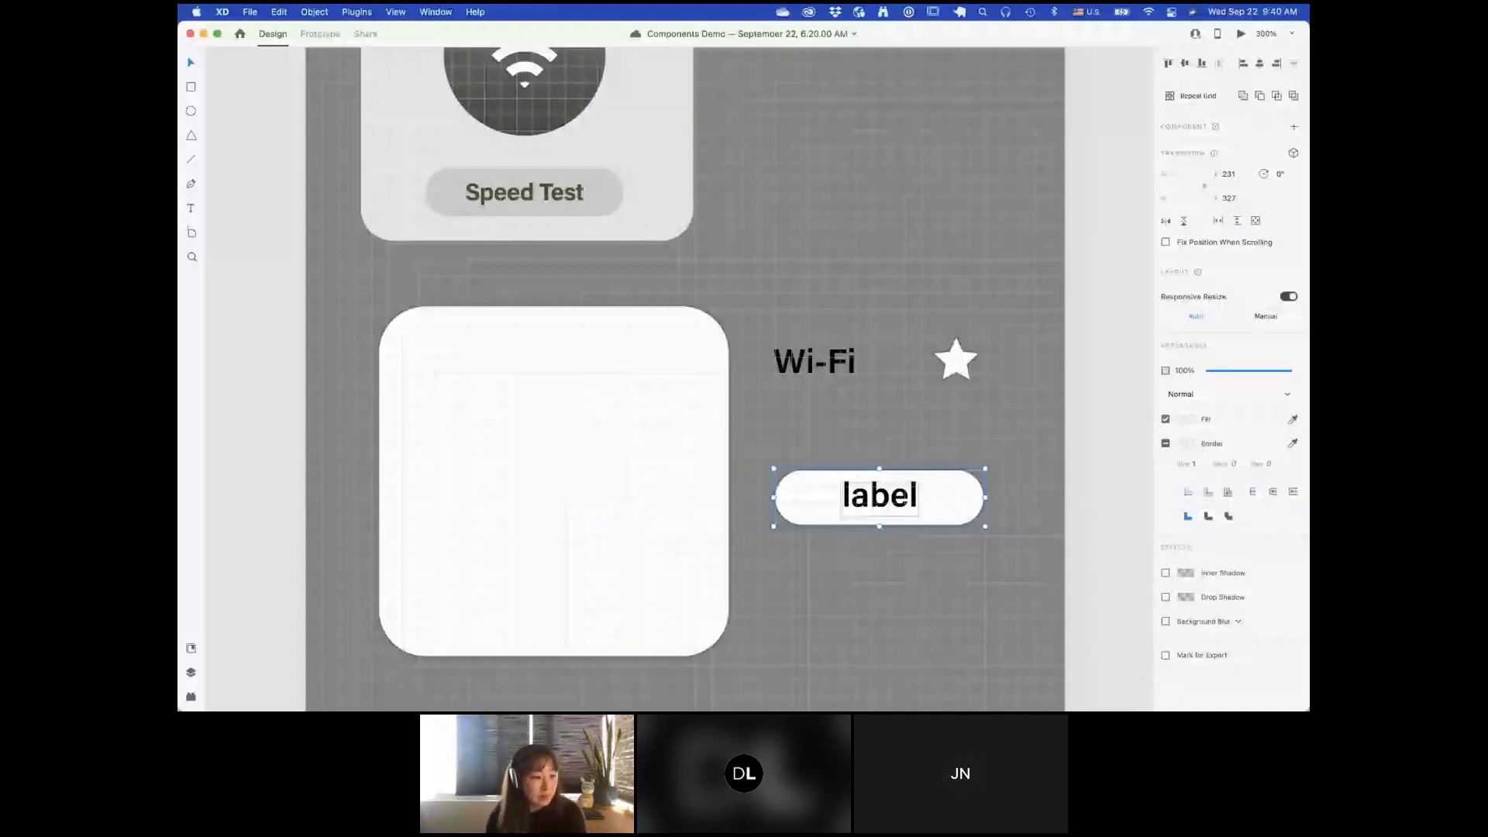
{"action": "left_click", "coordinate": [882, 527]}
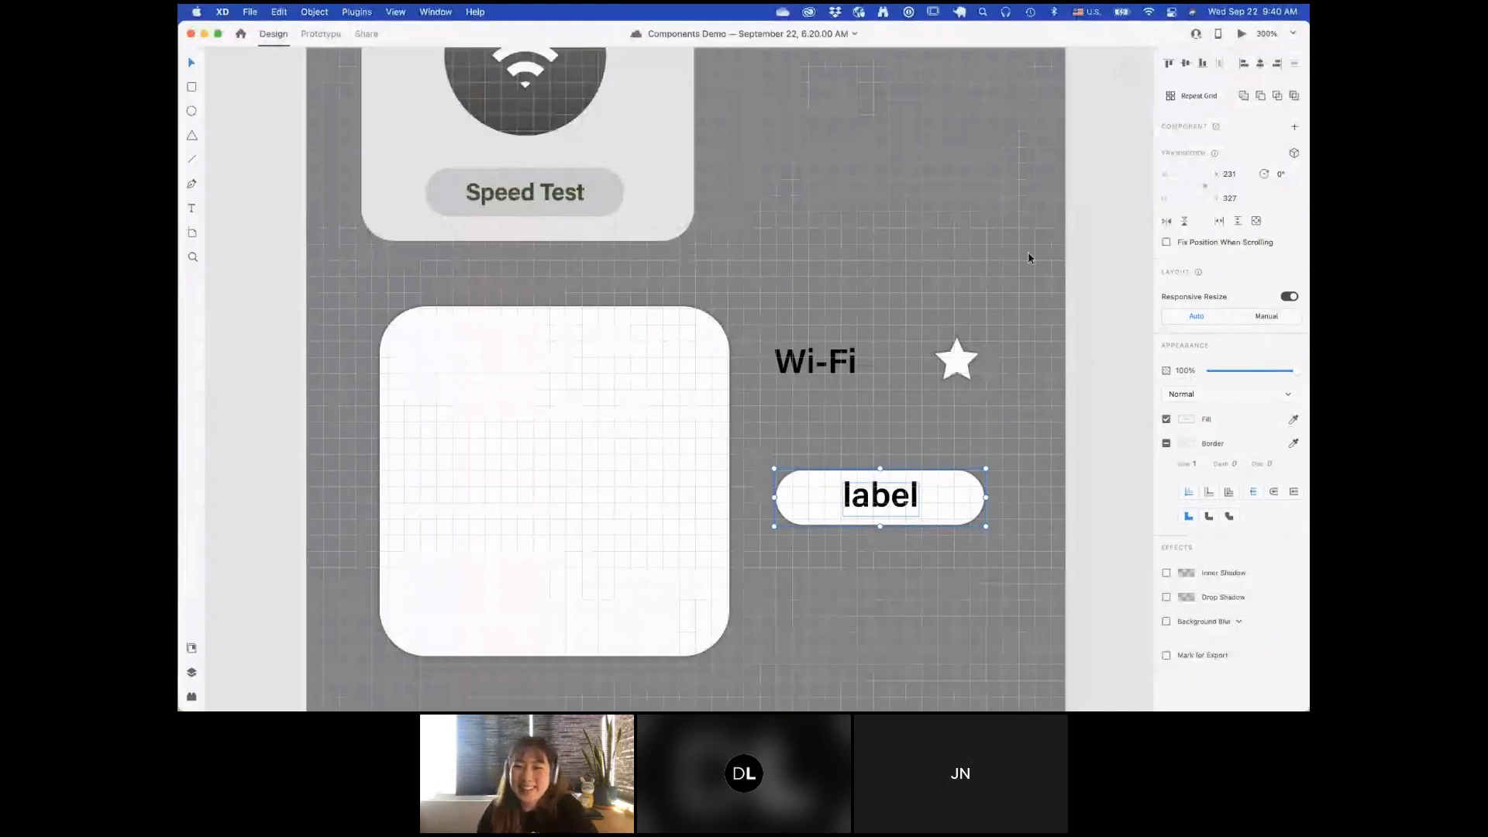
{"action": "scroll", "coordinate": [981, 503], "scroll_direction": "down", "scroll_amount": 3}
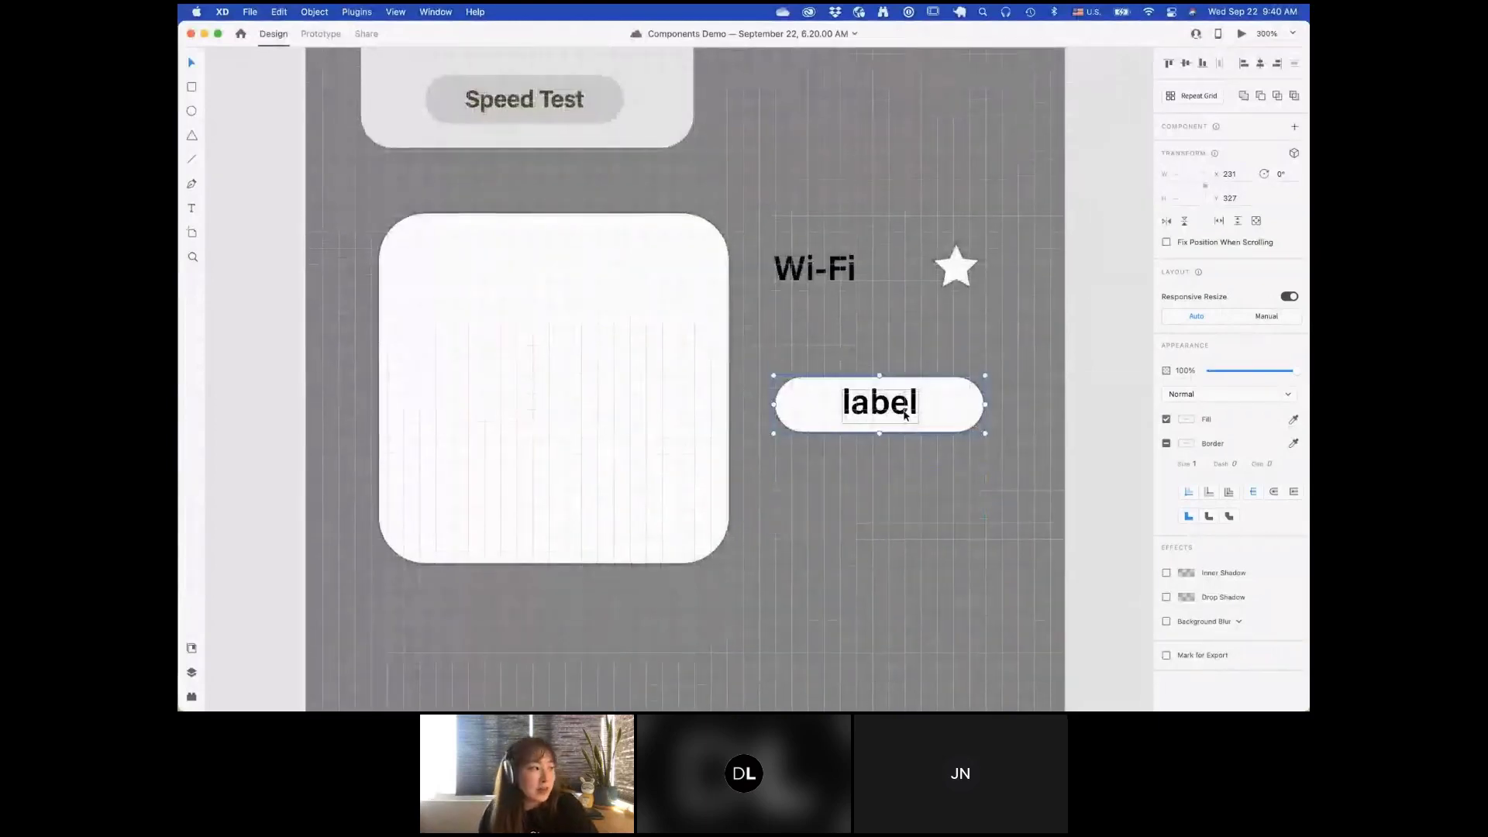
{"action": "right_click", "coordinate": [960, 415]}
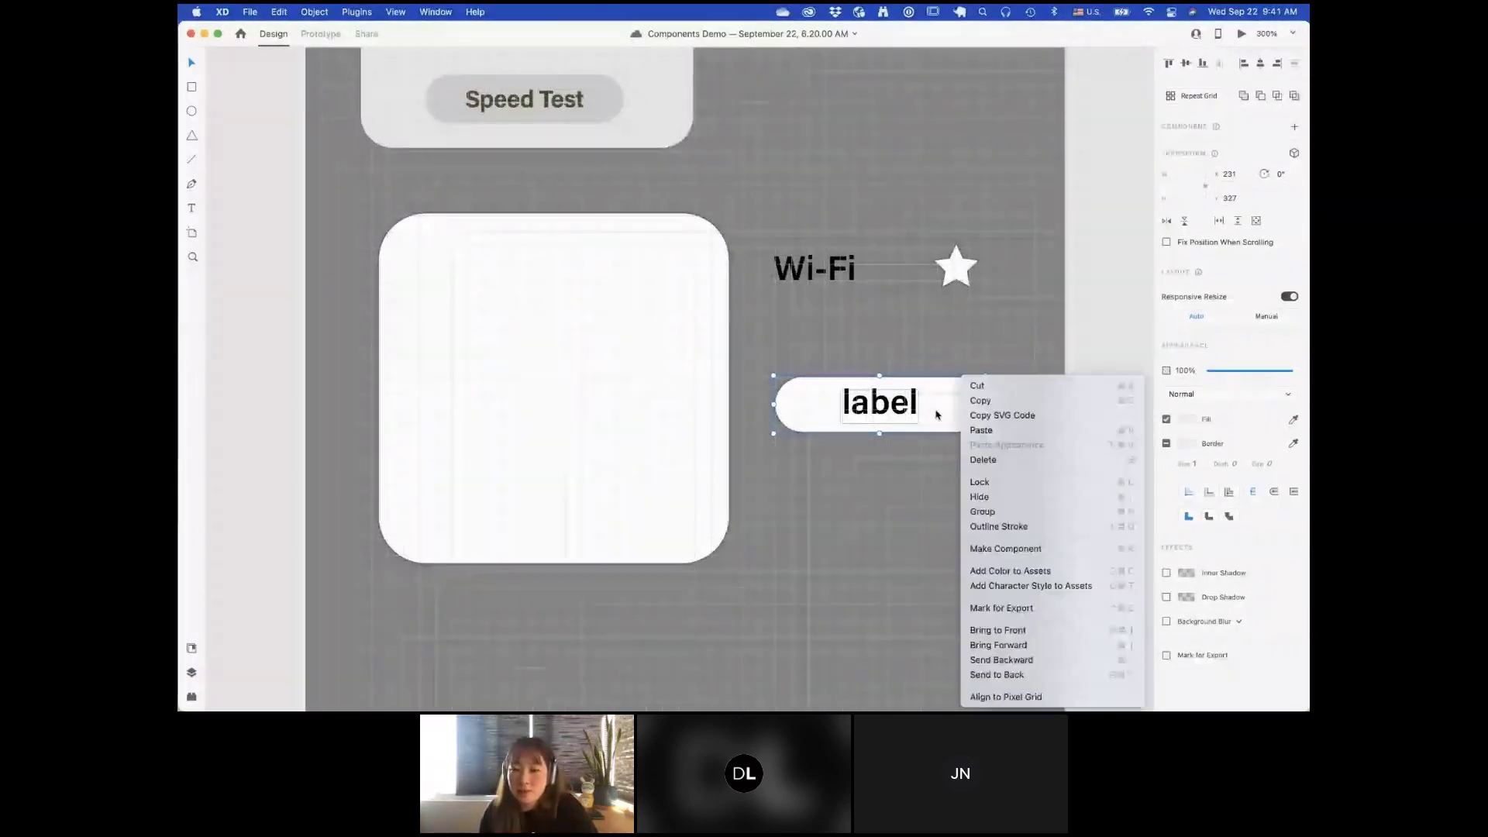
{"action": "left_click", "coordinate": [1002, 548]}
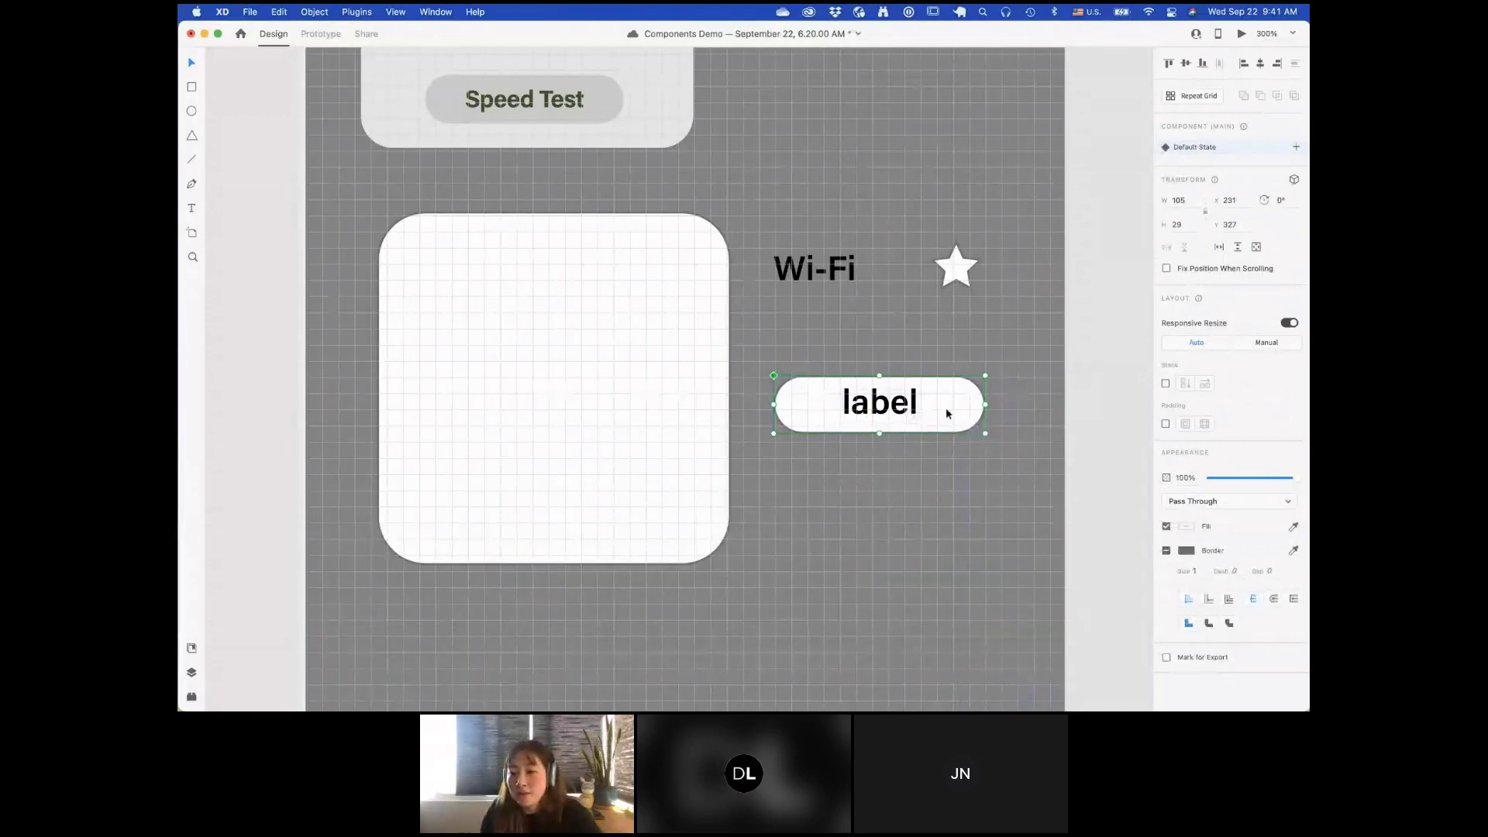
Step: Enable padding on the label pill component
{"action": "double_click", "coordinate": [946, 410]}
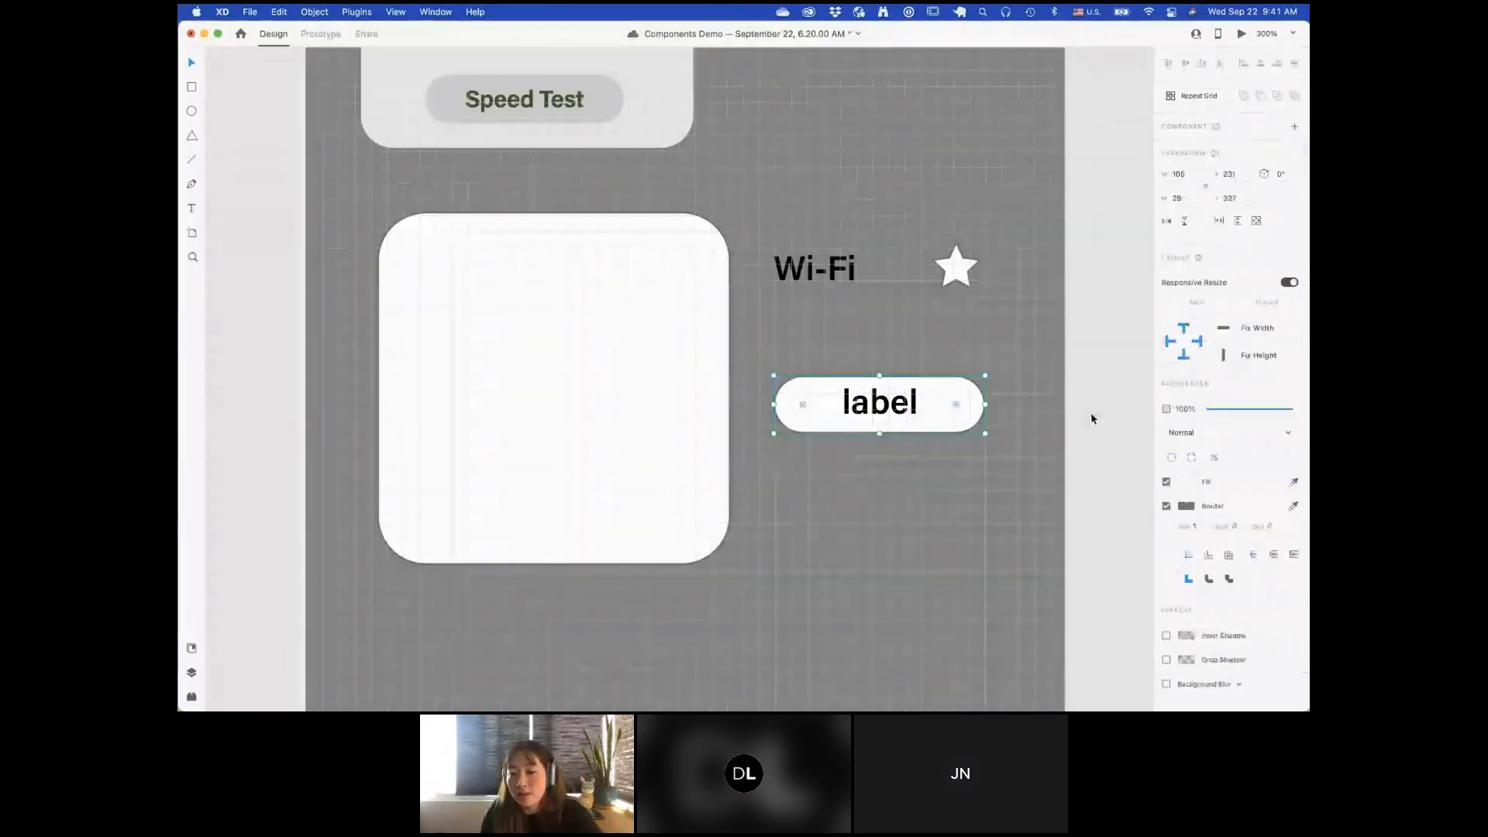
{"action": "key", "text": "Escape"}
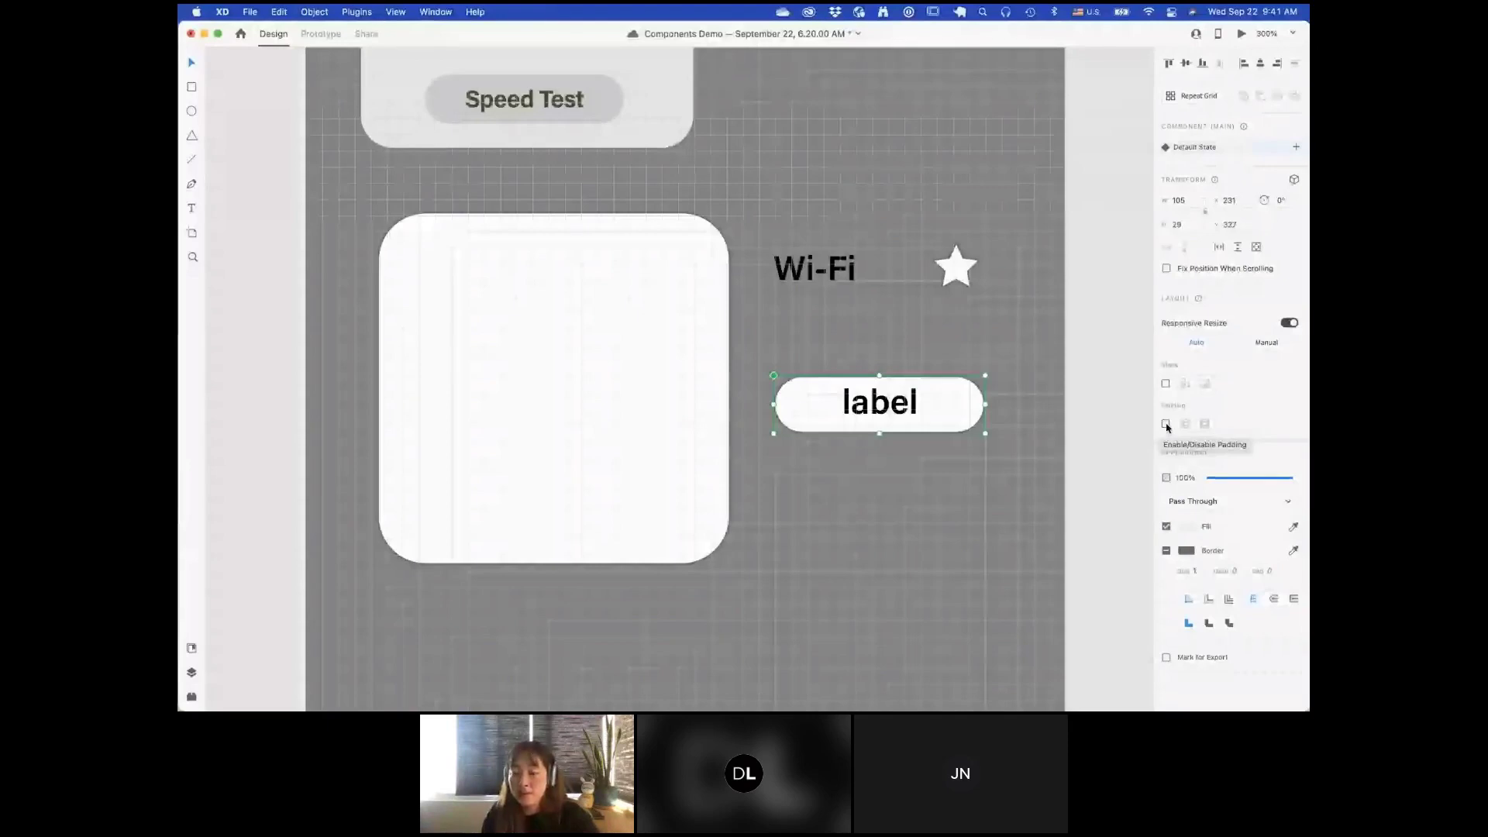
{"action": "left_click", "coordinate": [1166, 425]}
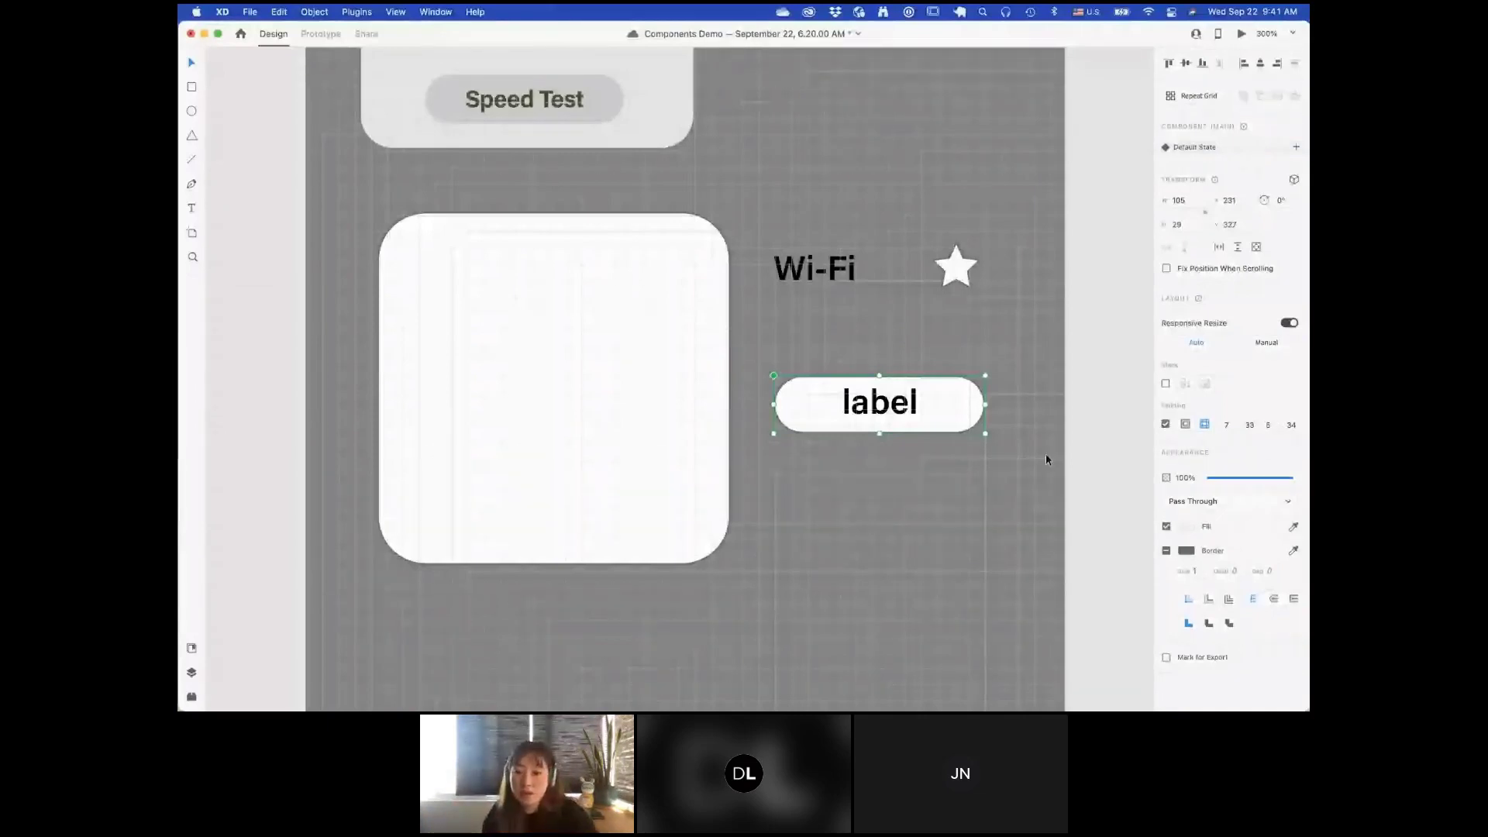
Step: Extend the component's text to "labellabellabel" by pasting copies of the word and center-align it in the pill
{"action": "double_click", "coordinate": [892, 403]}
{"action": "key", "text": "cmd+c"}
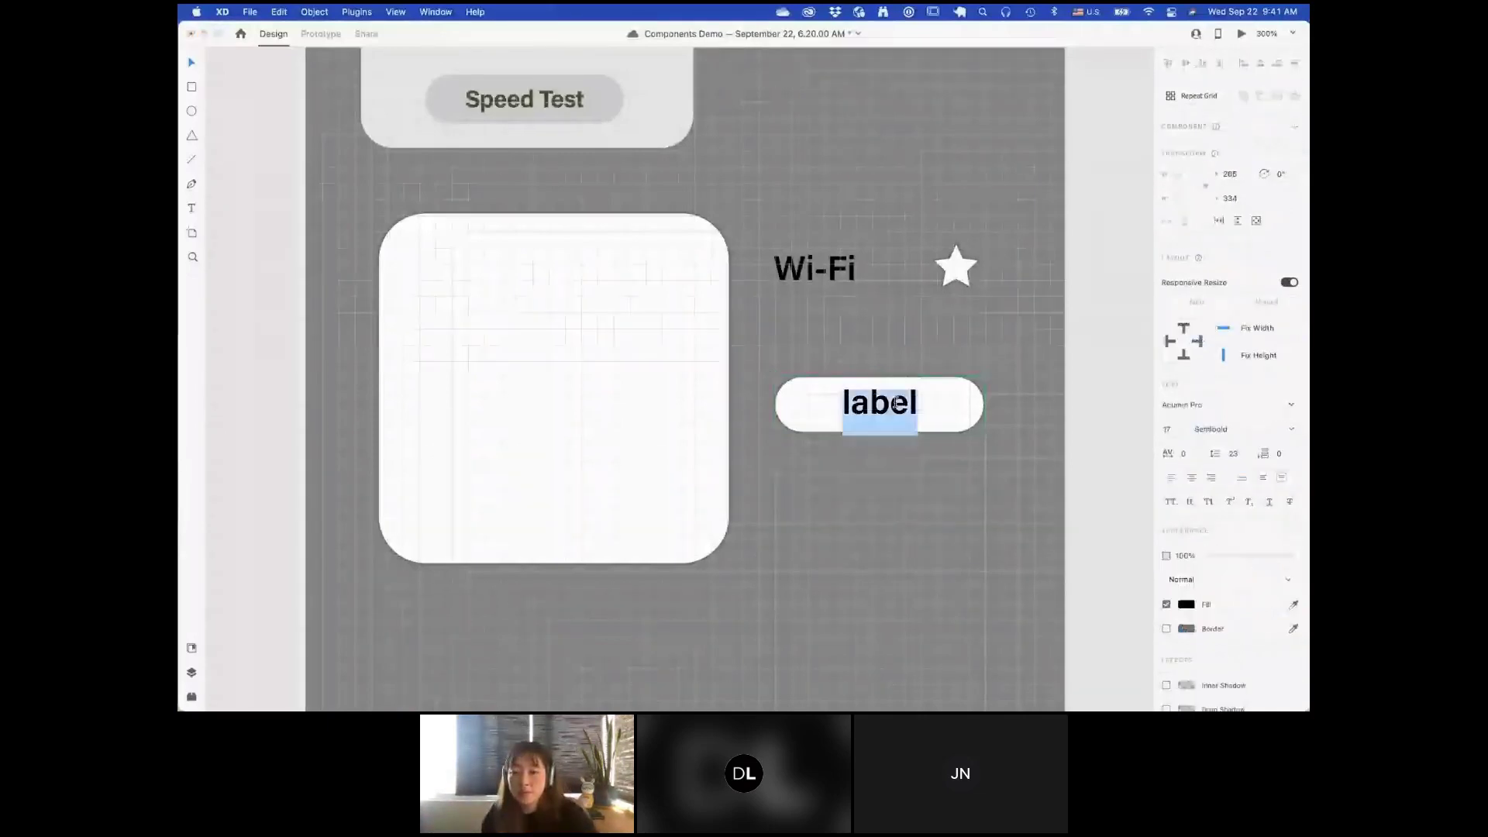
{"action": "key", "text": "Right"}
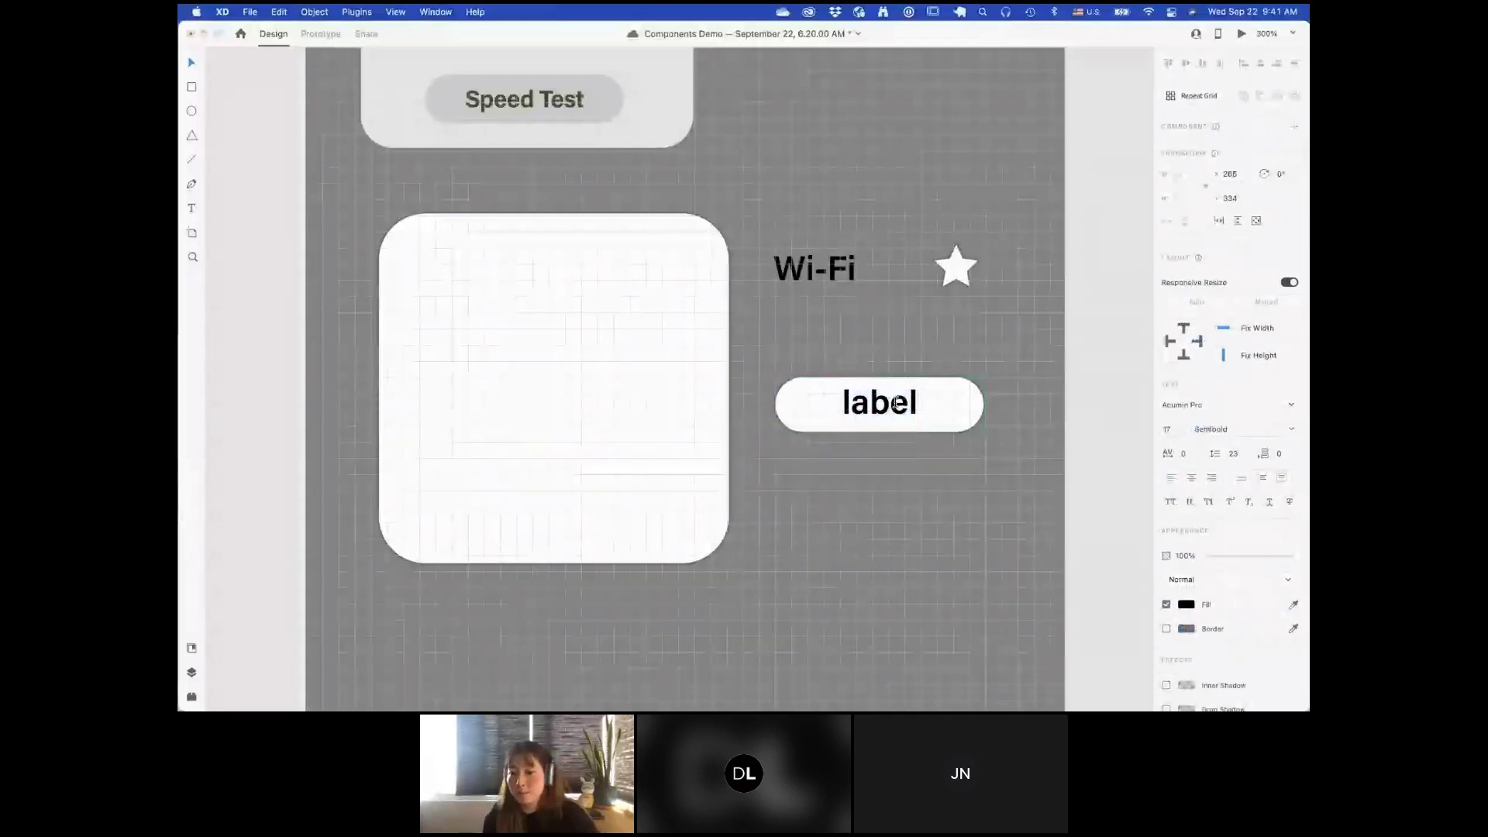
{"action": "key", "text": "cmd+v"}
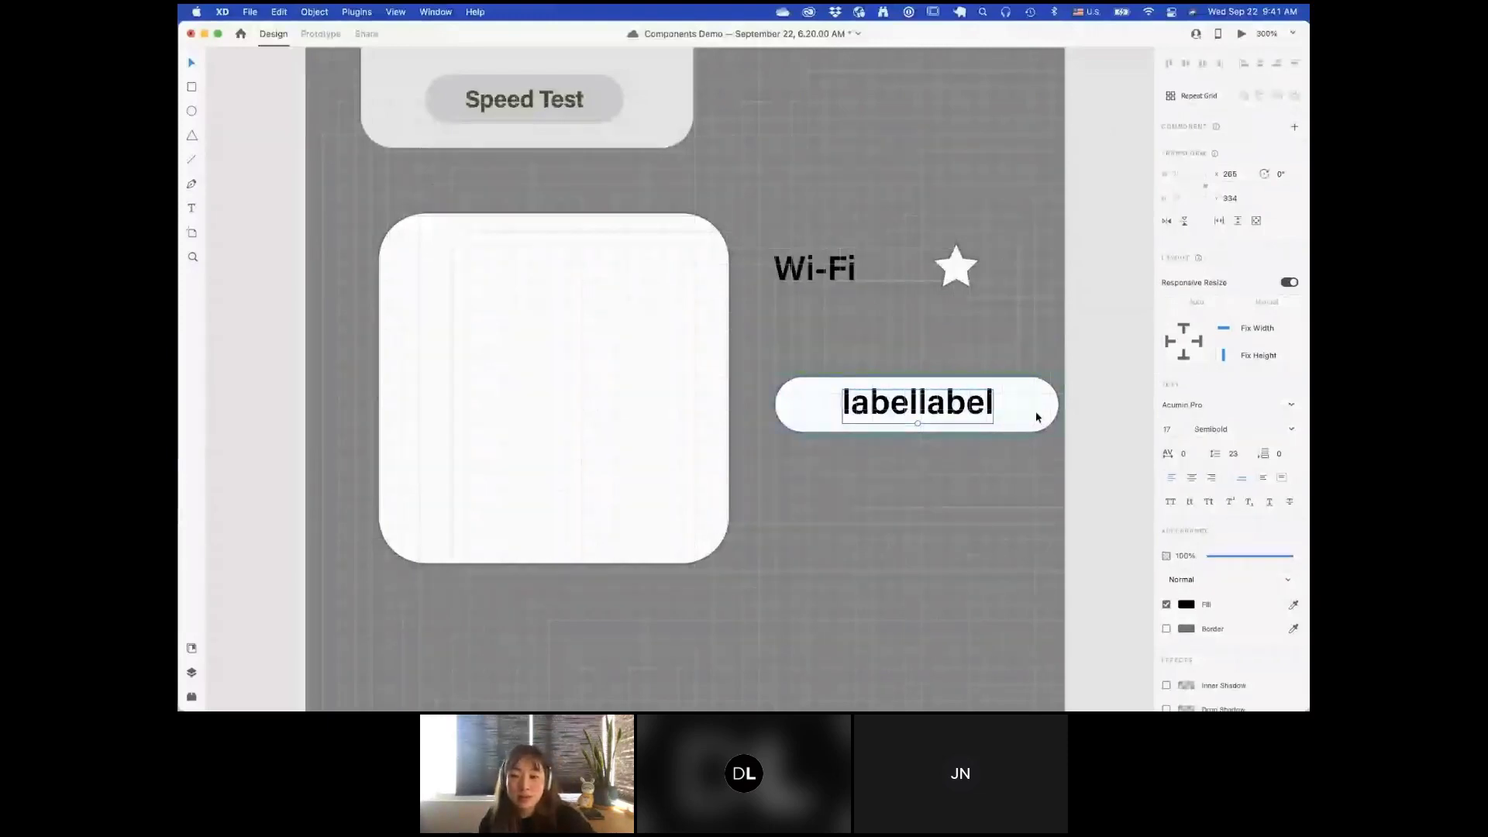
{"action": "double_click", "coordinate": [915, 400]}
{"action": "key", "text": "Right"}
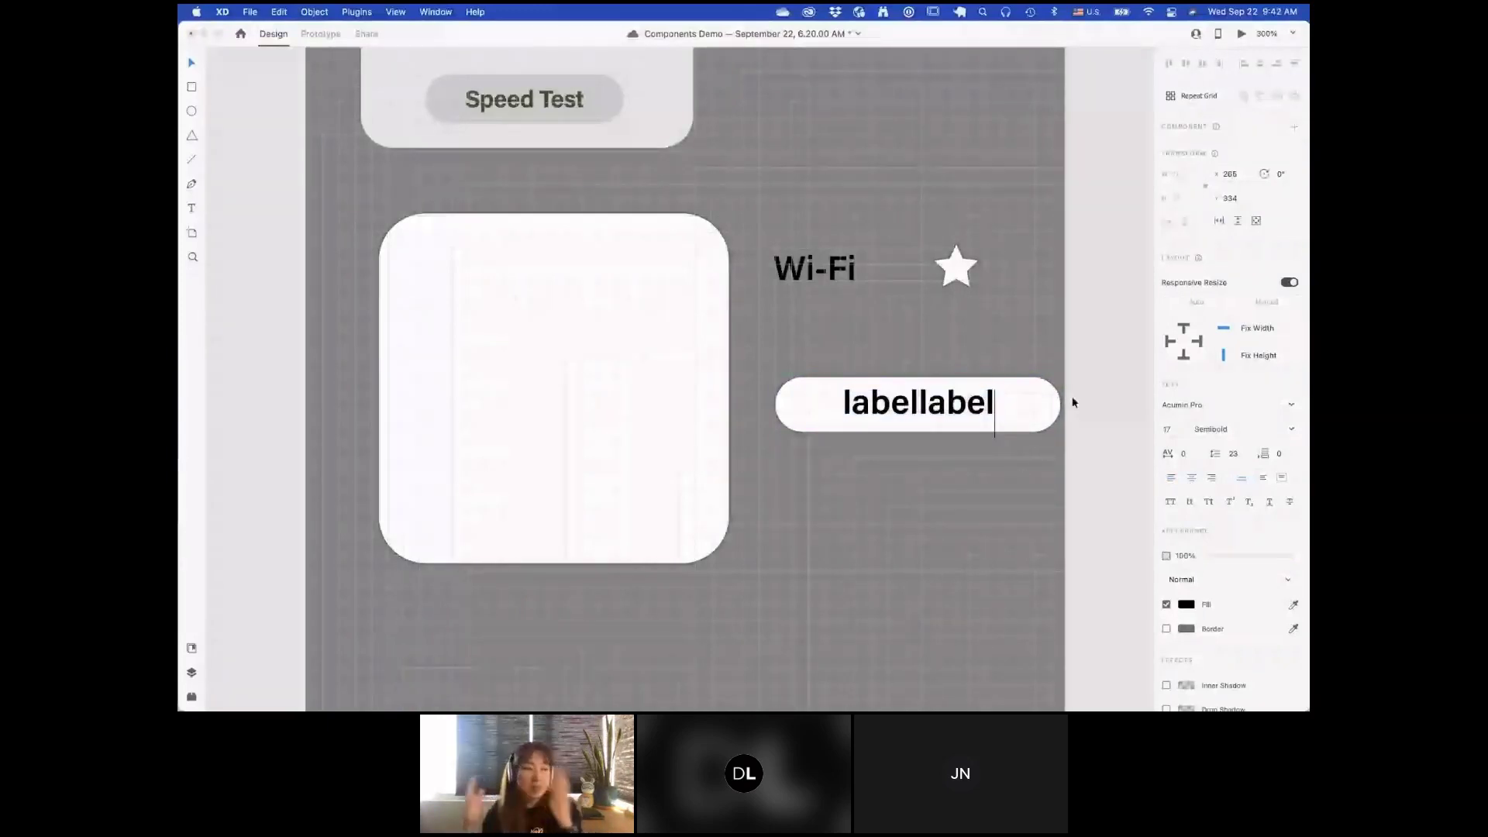
{"action": "key", "text": "super+v"}
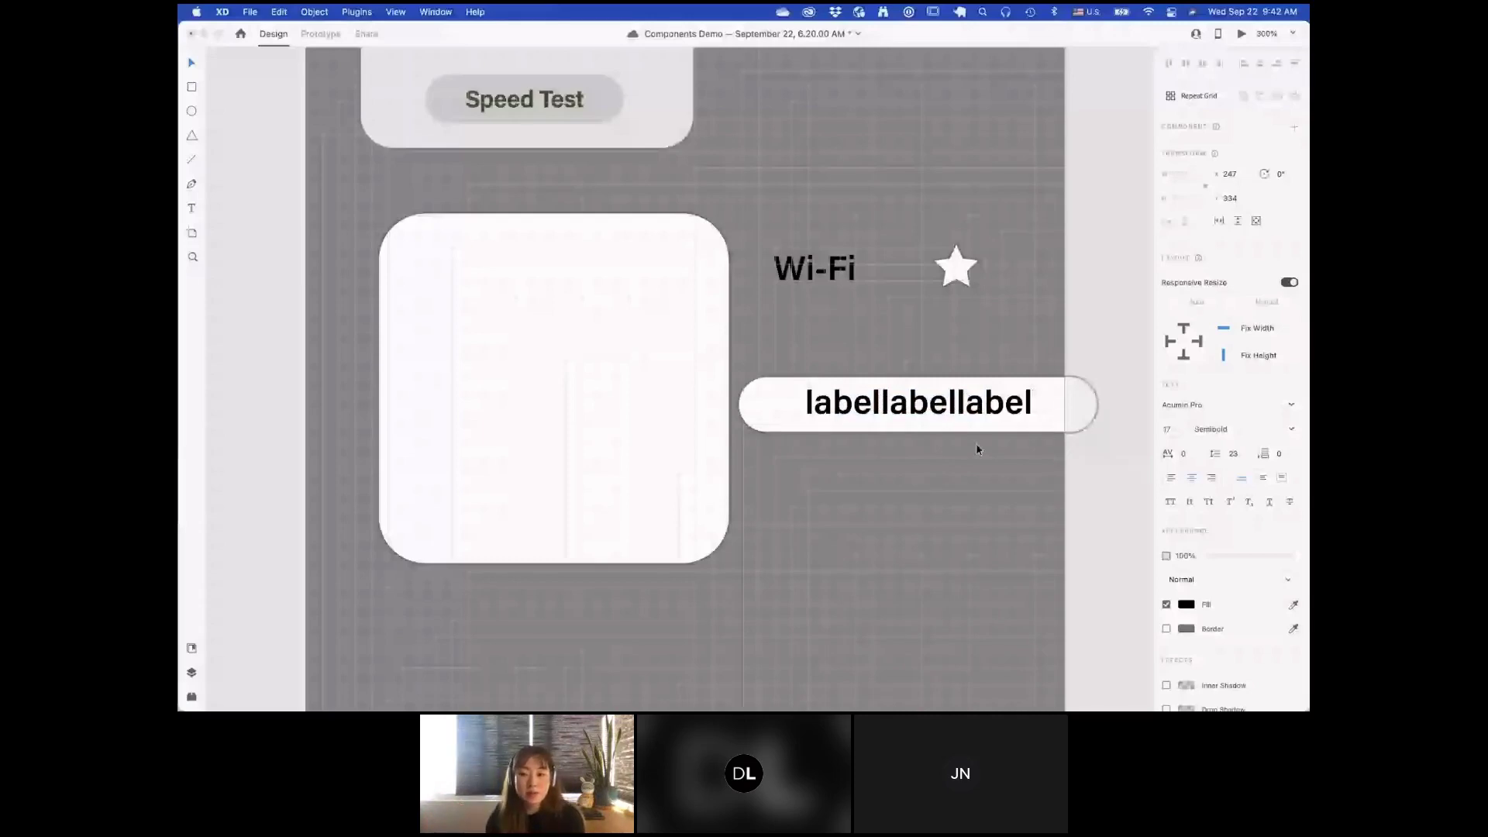
{"action": "left_click", "coordinate": [977, 446]}
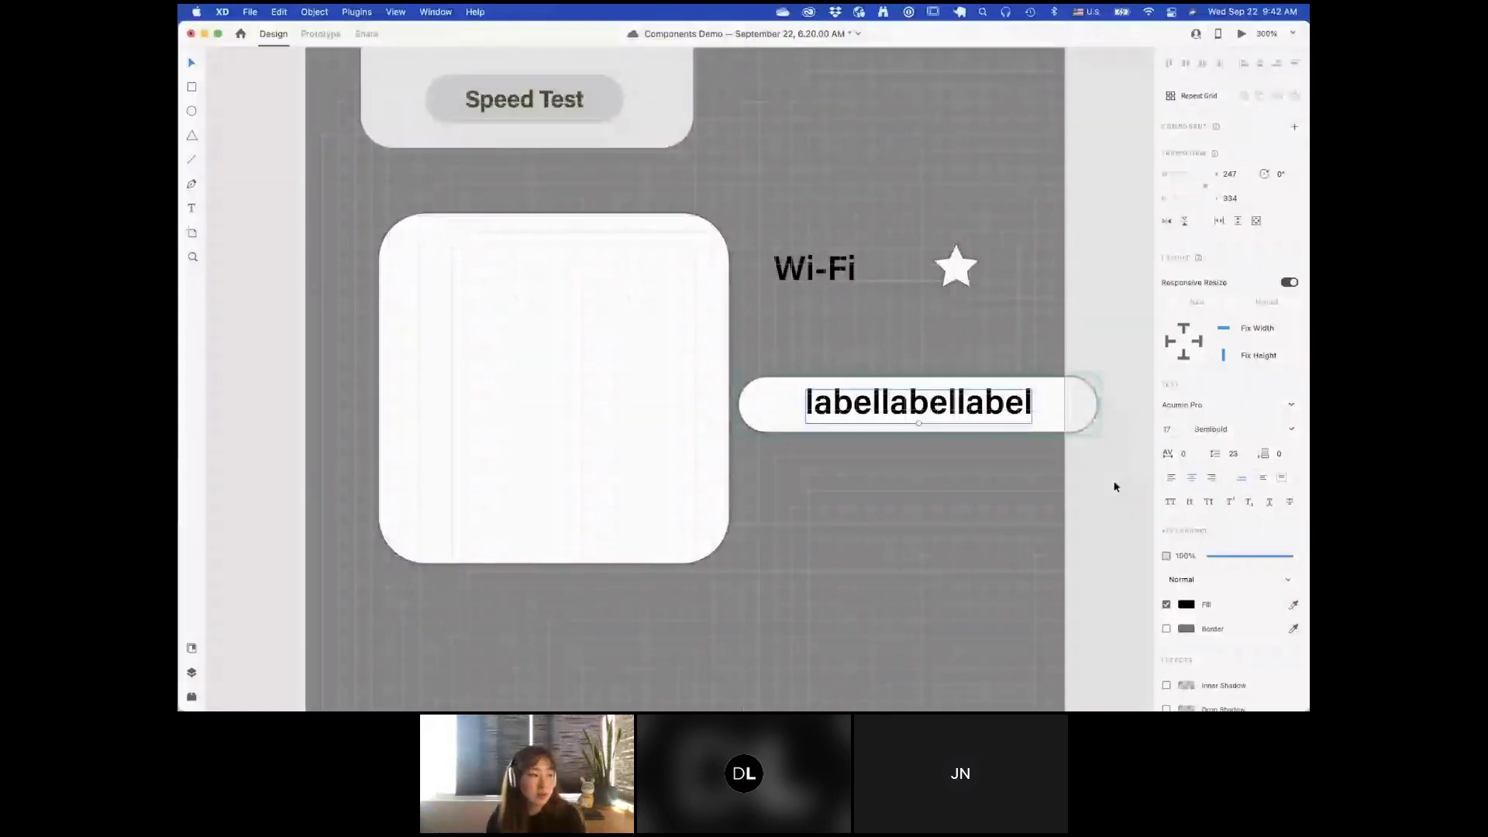
{"action": "left_click", "coordinate": [1116, 487]}
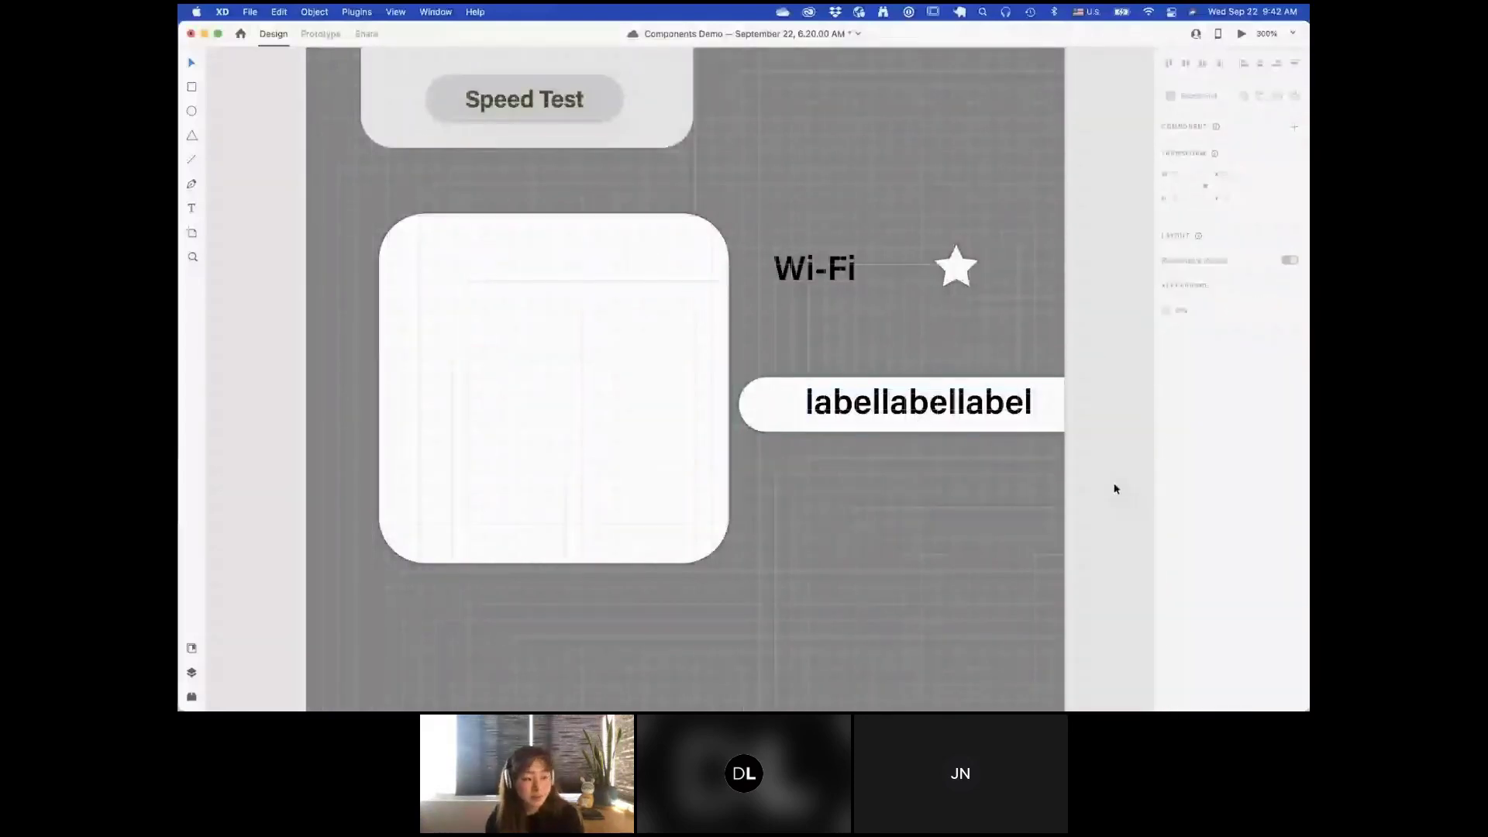
Step: Add a Hover State to the pill component and move the pill inside the artboard to X 168, Y 363
{"action": "left_click", "coordinate": [958, 430]}
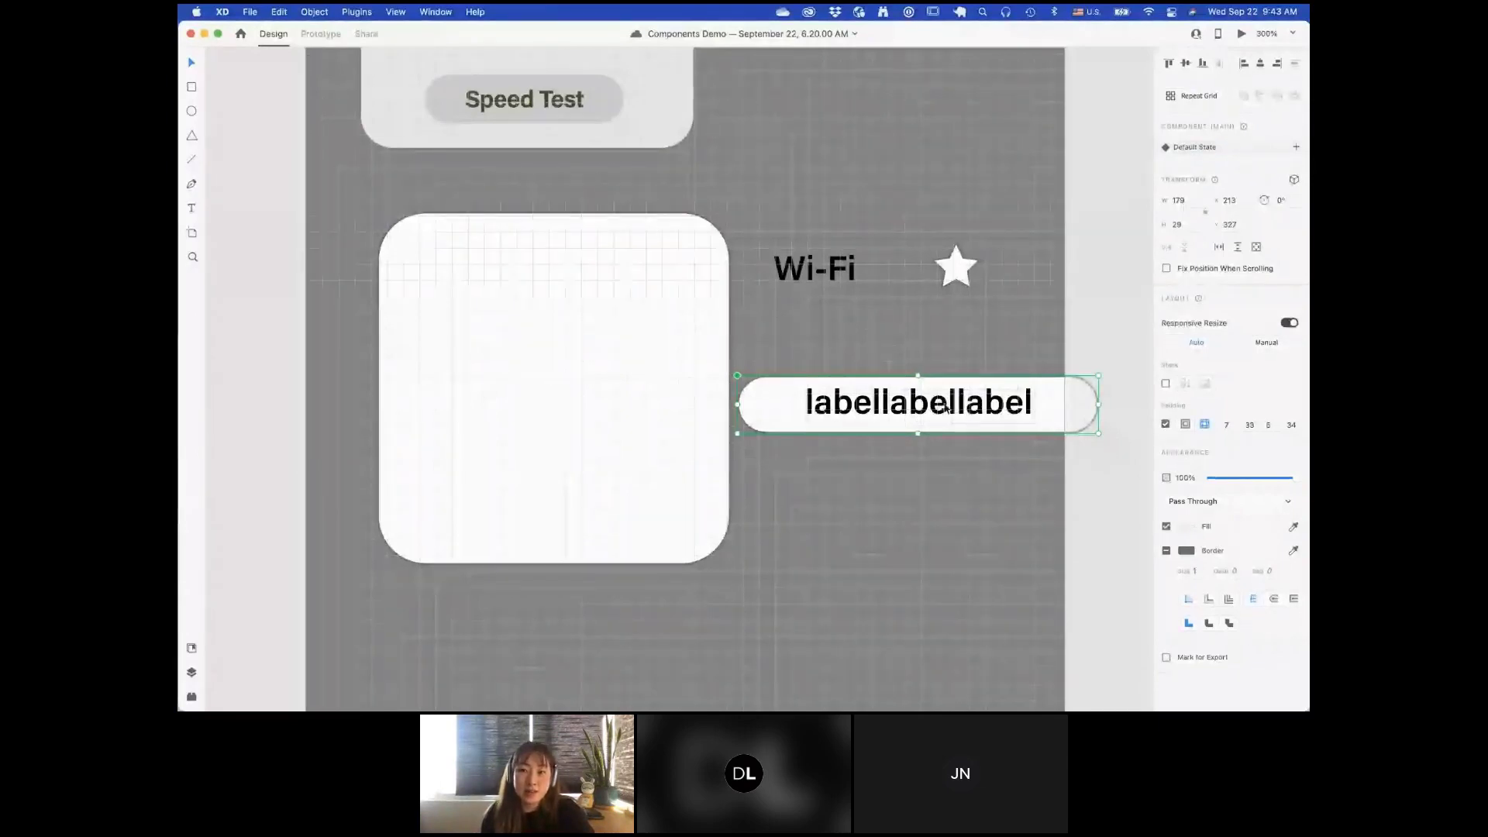
{"action": "left_click", "coordinate": [1296, 148]}
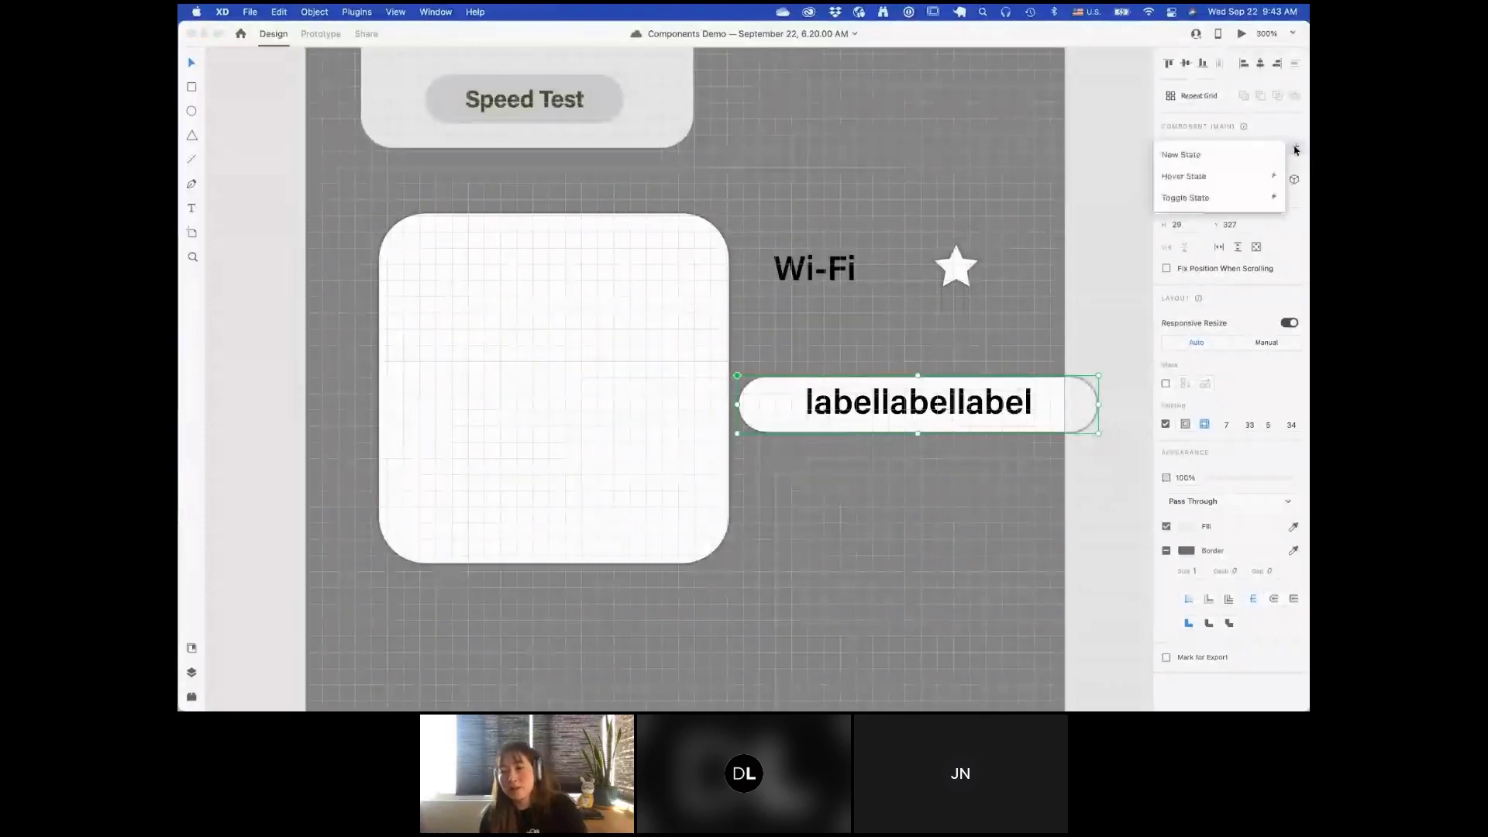
{"action": "left_click", "coordinate": [1240, 183]}
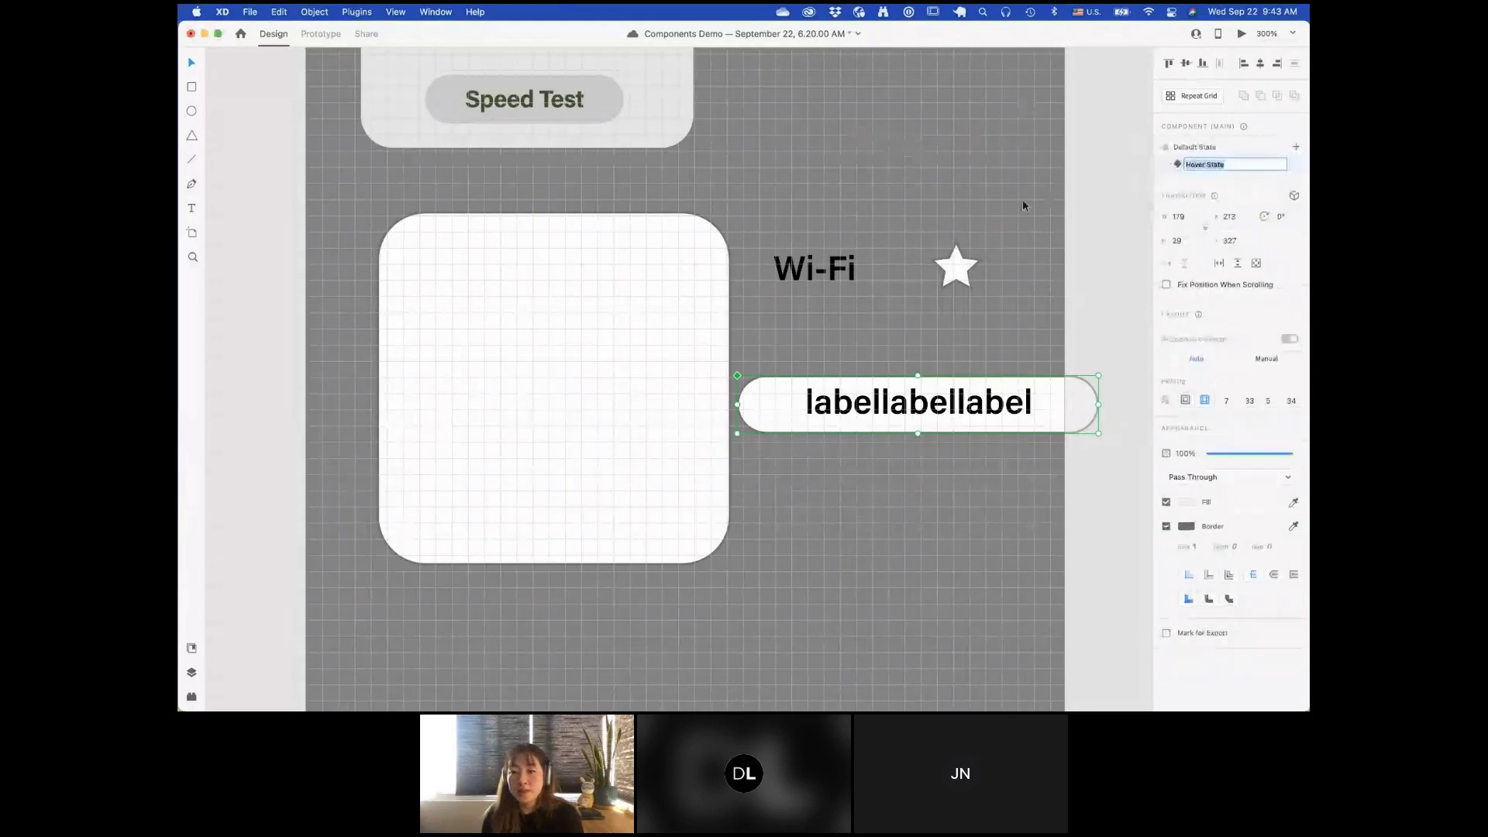
{"action": "key", "text": "Return"}
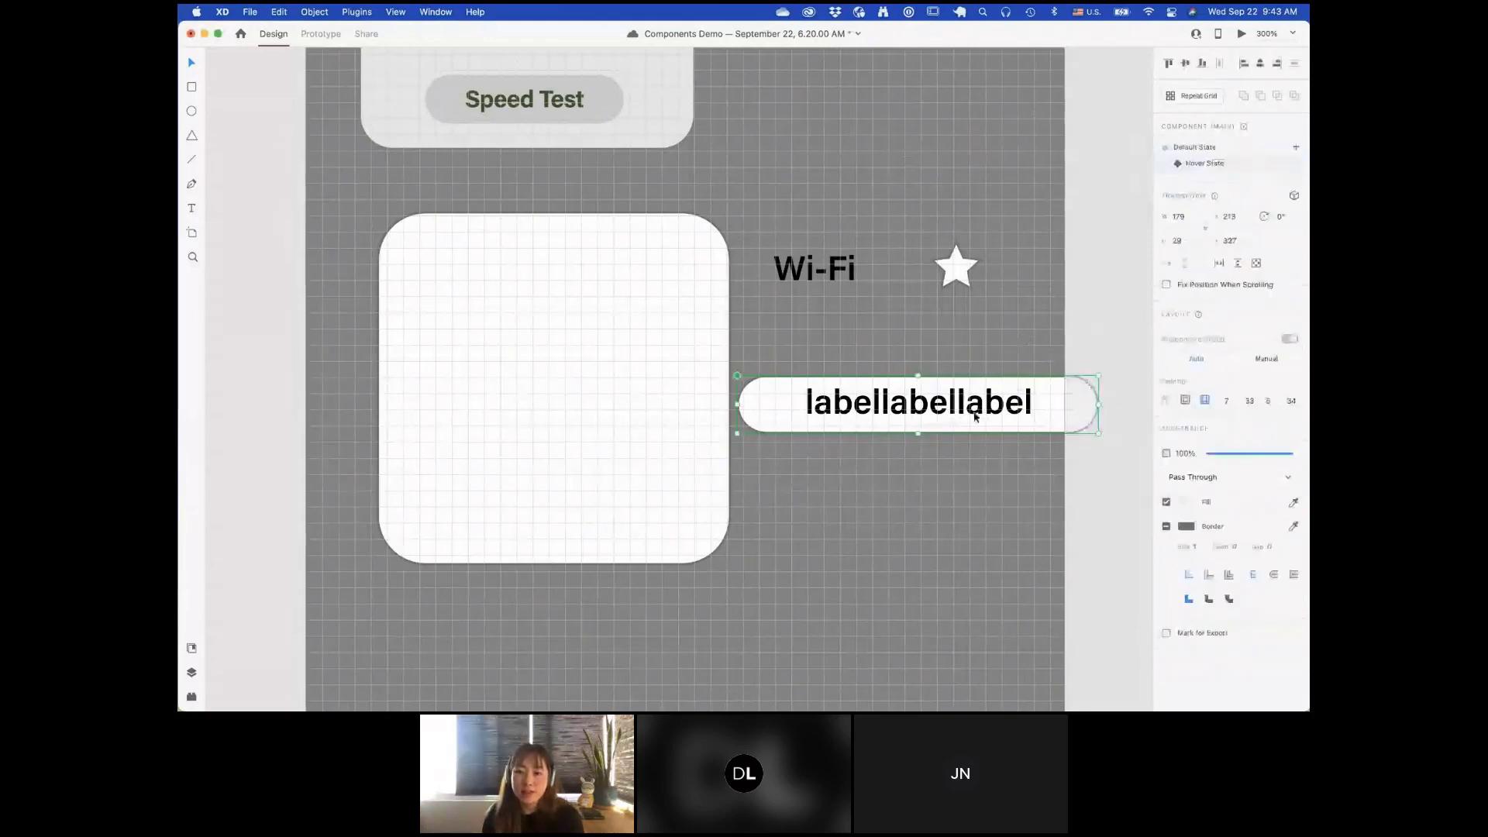
{"action": "left_click_drag", "start_coordinate": [968, 416], "coordinate": [878, 488]}
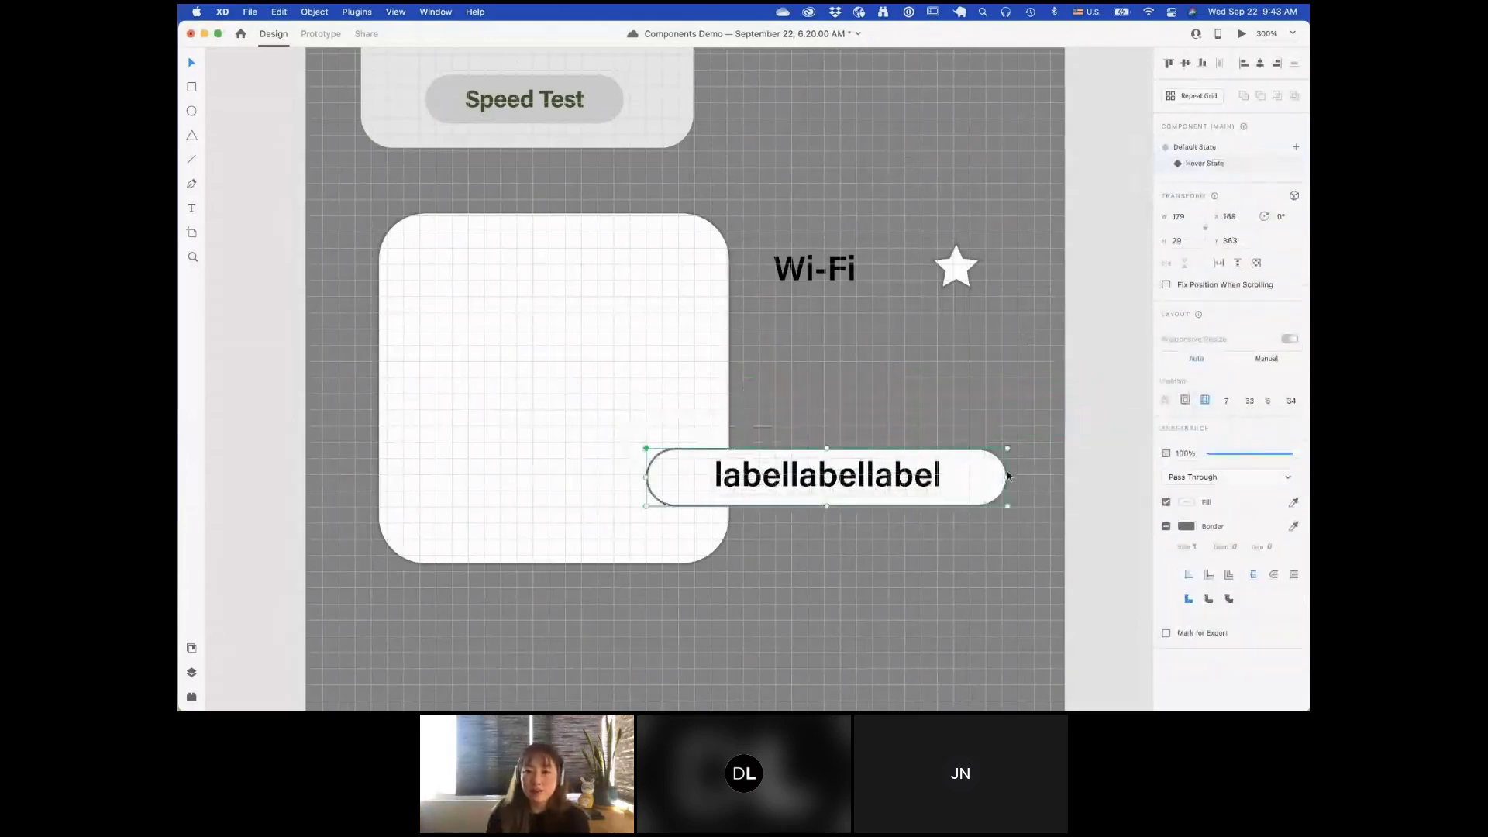
Step: In the Hover State, fill the pill with purple and change its text color to white
{"action": "double_click", "coordinate": [969, 480]}
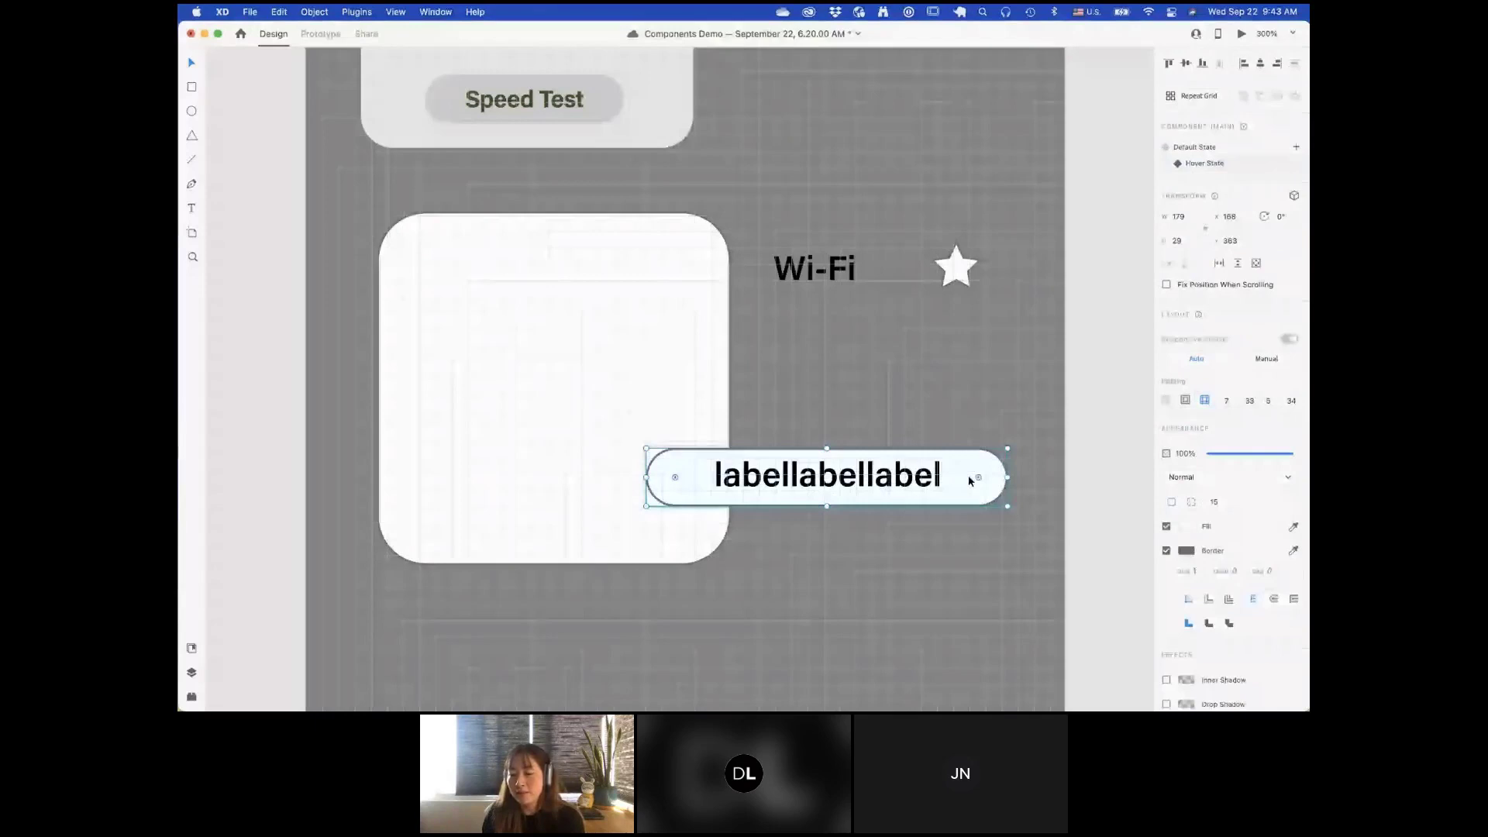
{"action": "left_click", "coordinate": [1186, 481]}
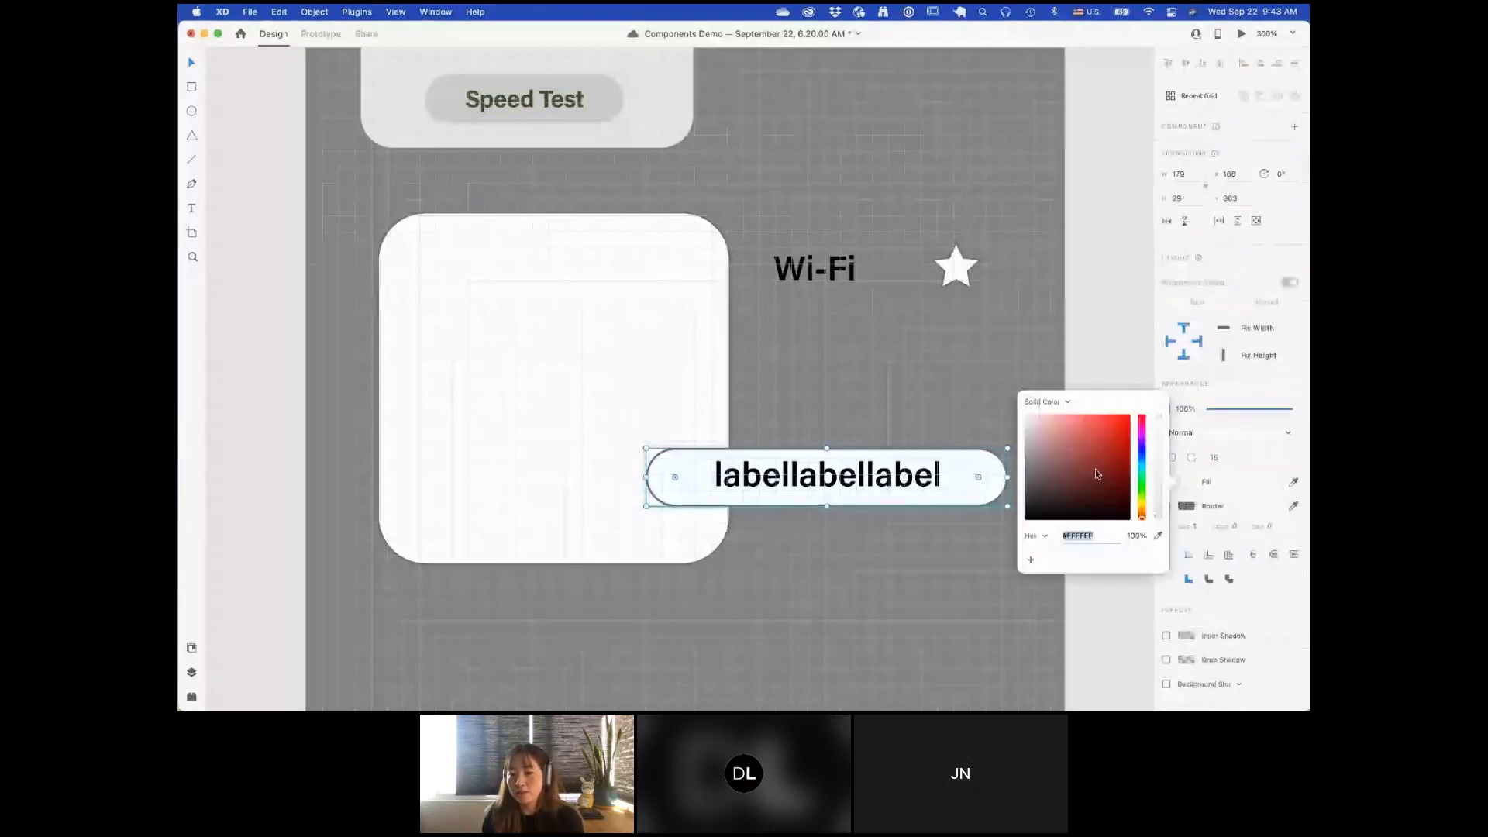
{"action": "left_click", "coordinate": [1075, 440]}
{"action": "left_click_drag", "start_coordinate": [1146, 466], "coordinate": [1137, 437]}
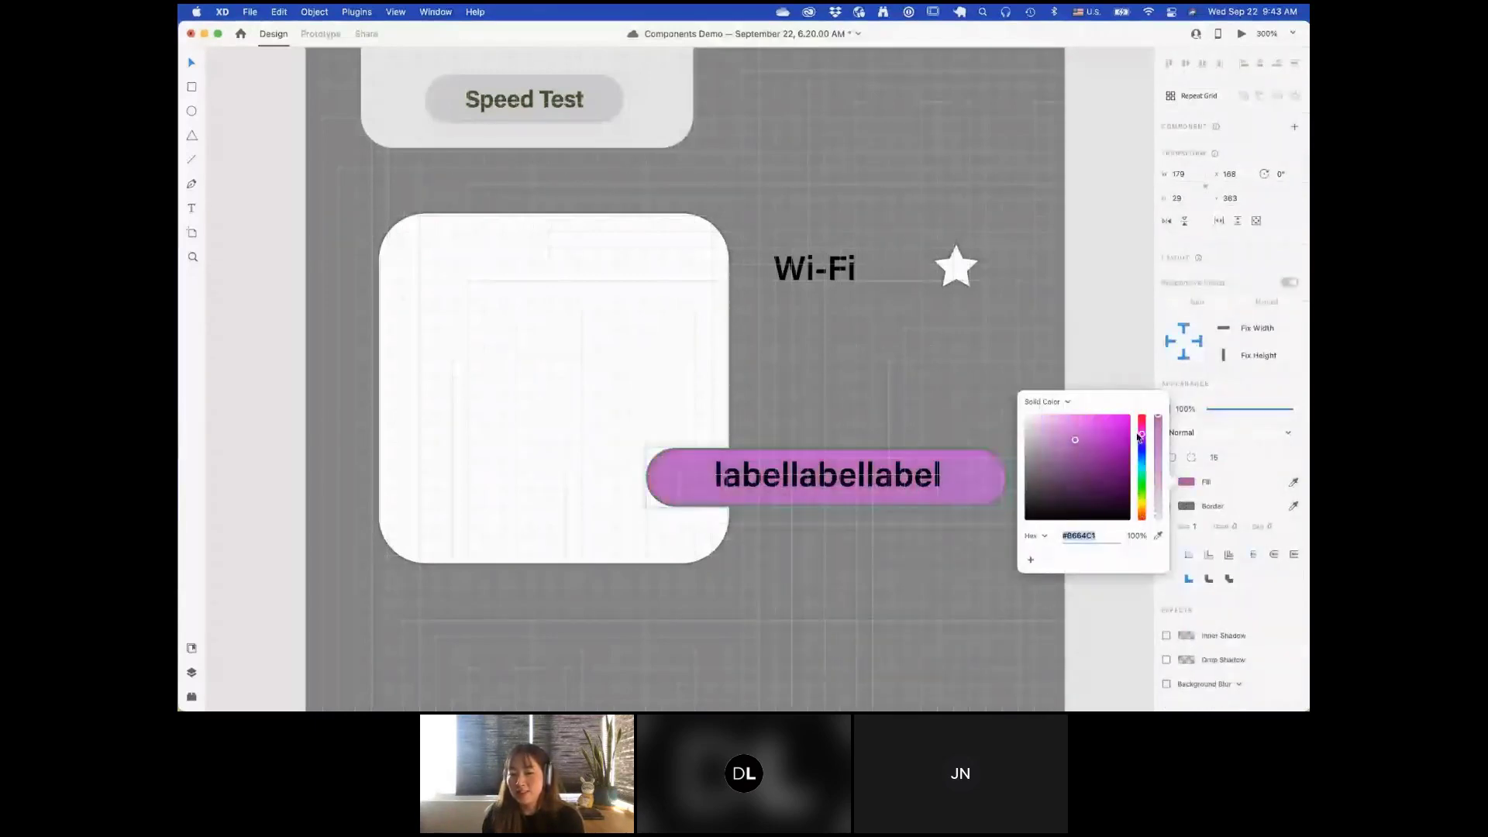
{"action": "left_click", "coordinate": [1119, 443]}
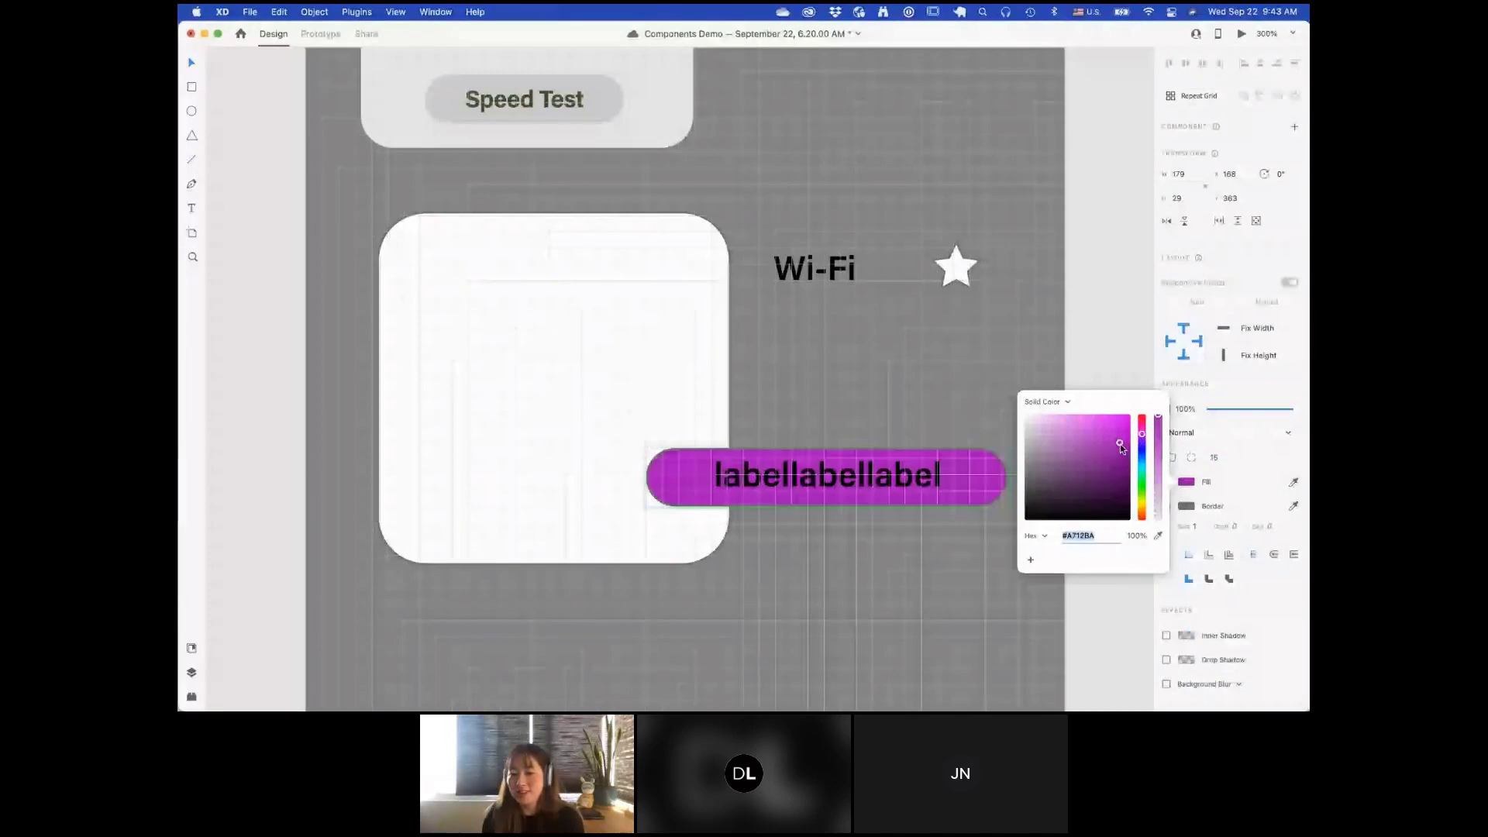
{"action": "key", "text": "Escape"}
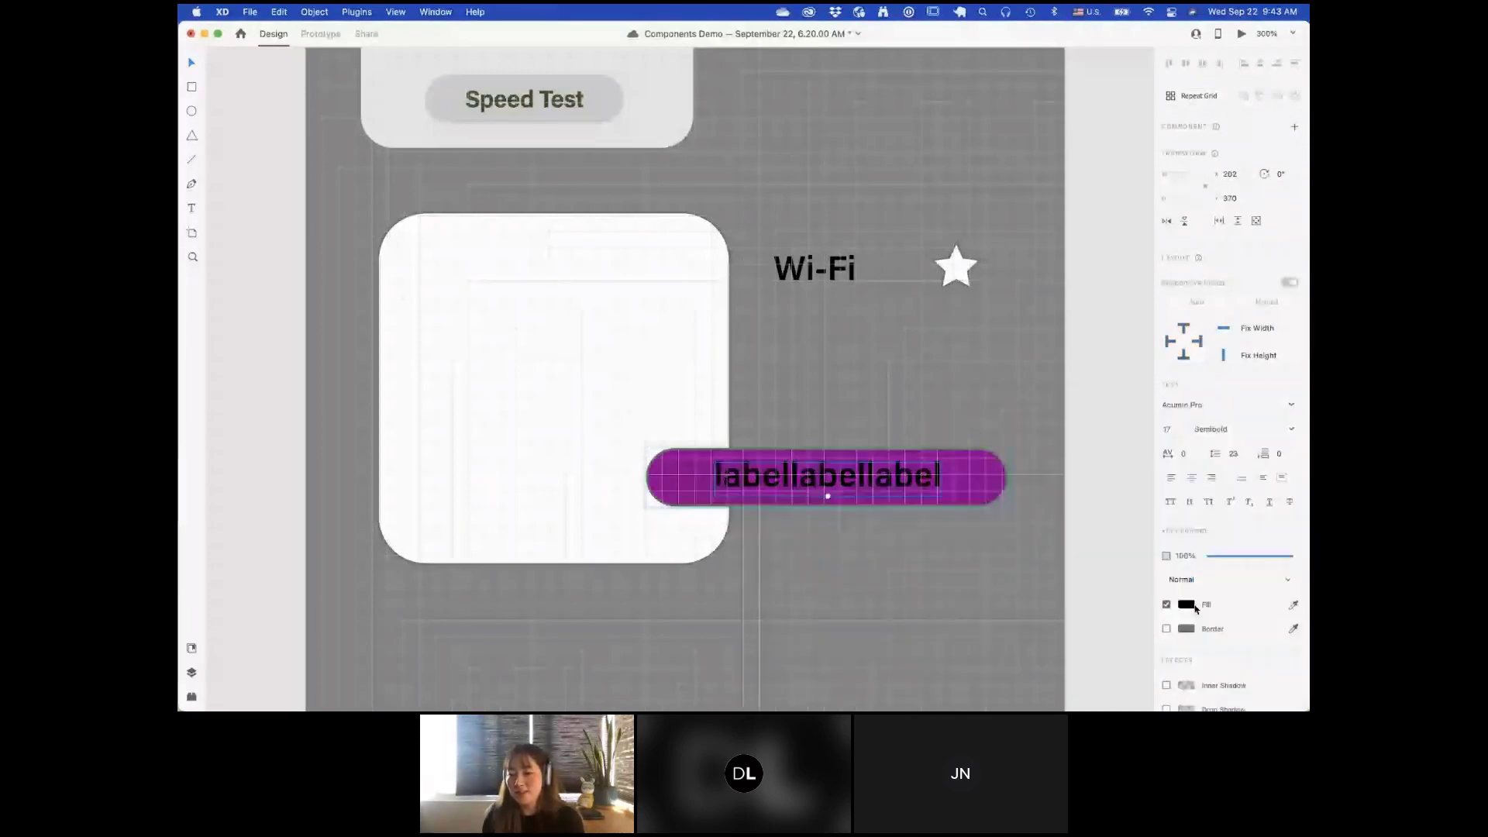
{"action": "left_click", "coordinate": [1187, 604]}
{"action": "left_click", "coordinate": [1110, 494]}
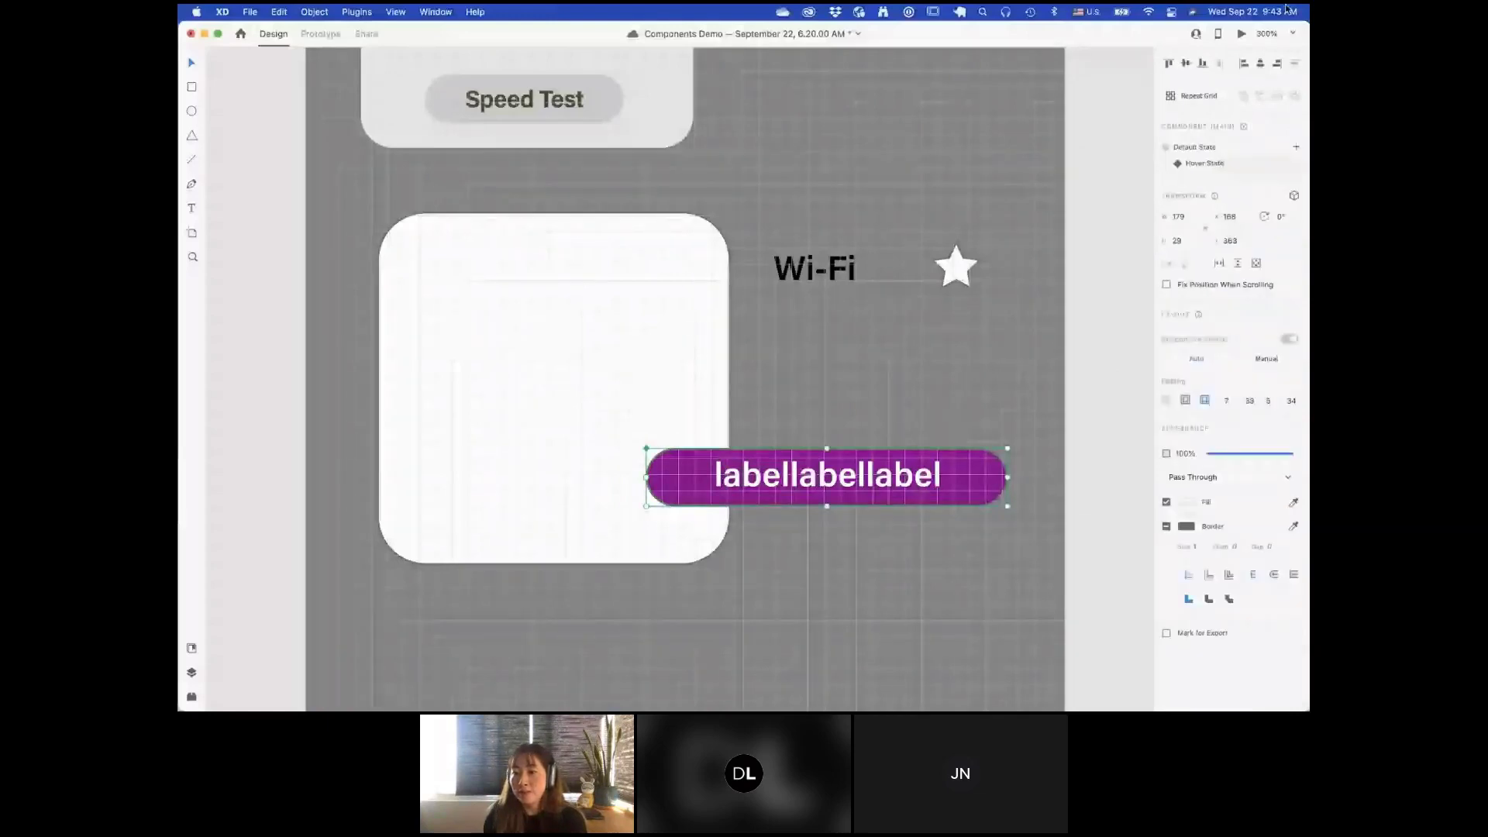
Step: Preview the artboard to check the pill in its default state and close the preview
{"action": "left_click", "coordinate": [1243, 34]}
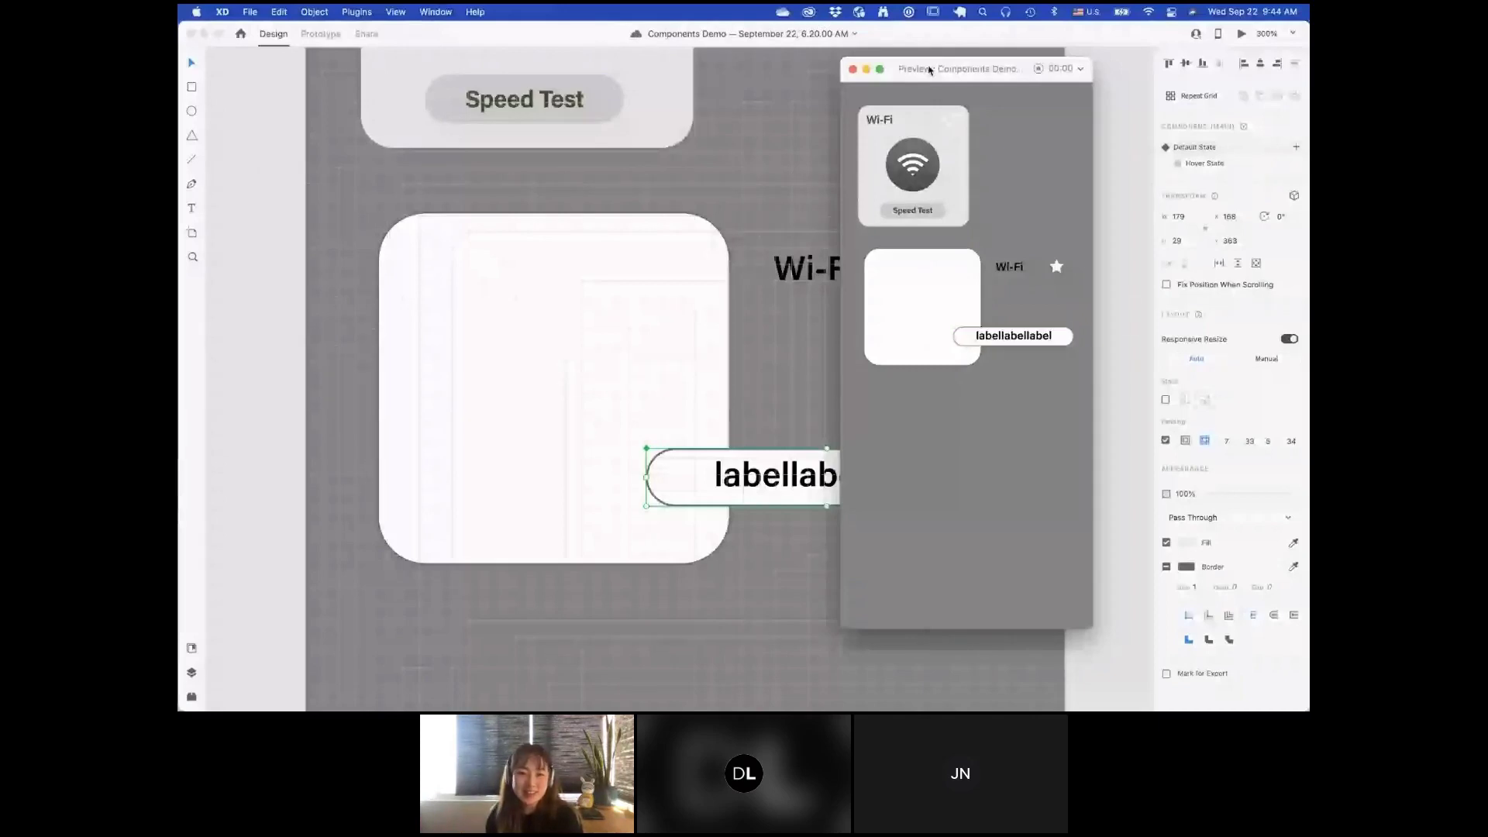
{"action": "left_click", "coordinate": [852, 69]}
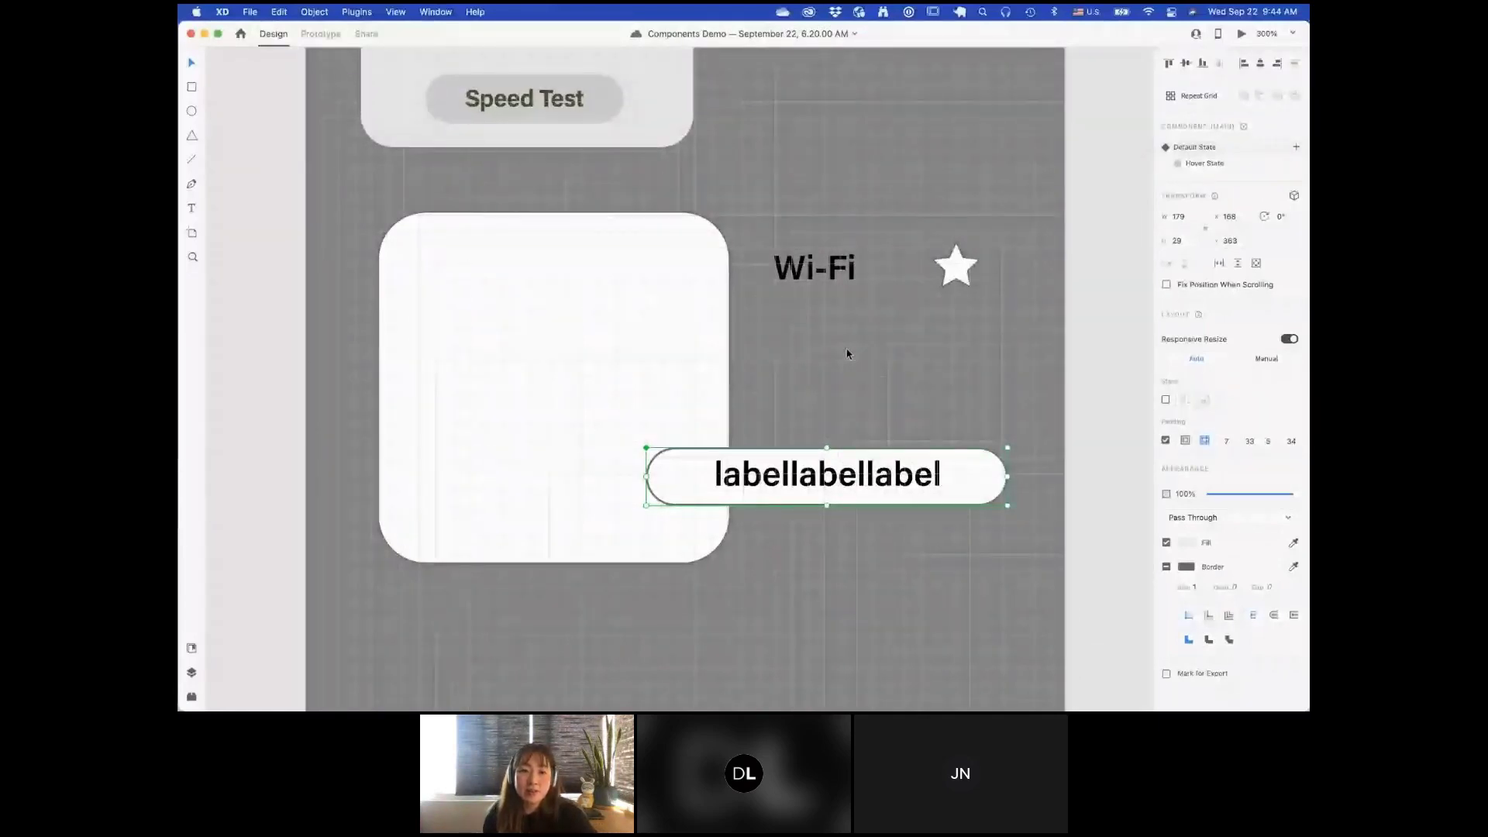
Step: Reposition the pill component to about X 188, Y 384 and deselect it
{"action": "scroll", "coordinate": [847, 354], "scroll_direction": "up", "scroll_amount": 3}
{"action": "key", "text": "super+z"}
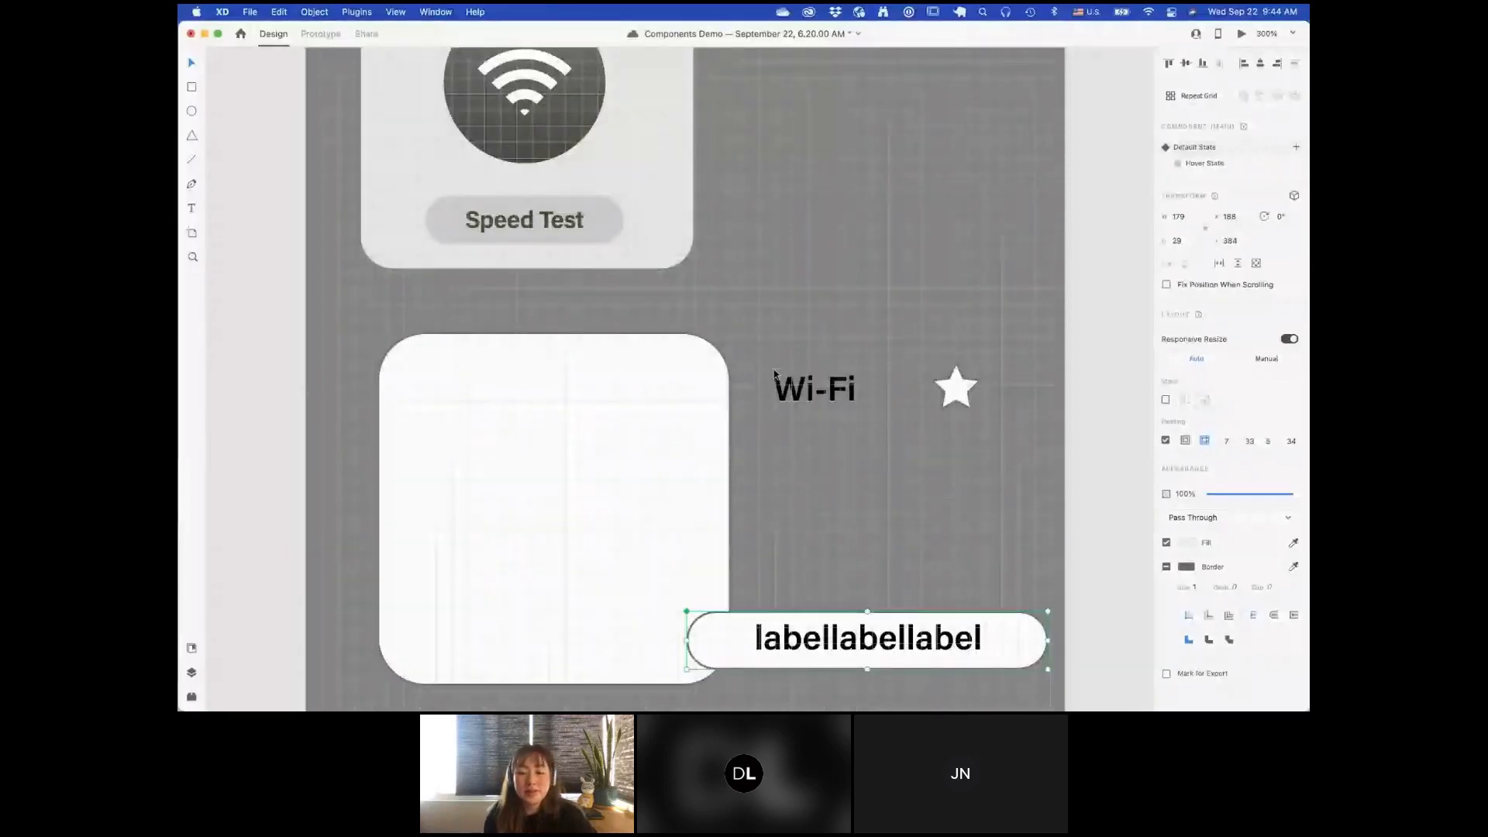
{"action": "left_click", "coordinate": [211, 699]}
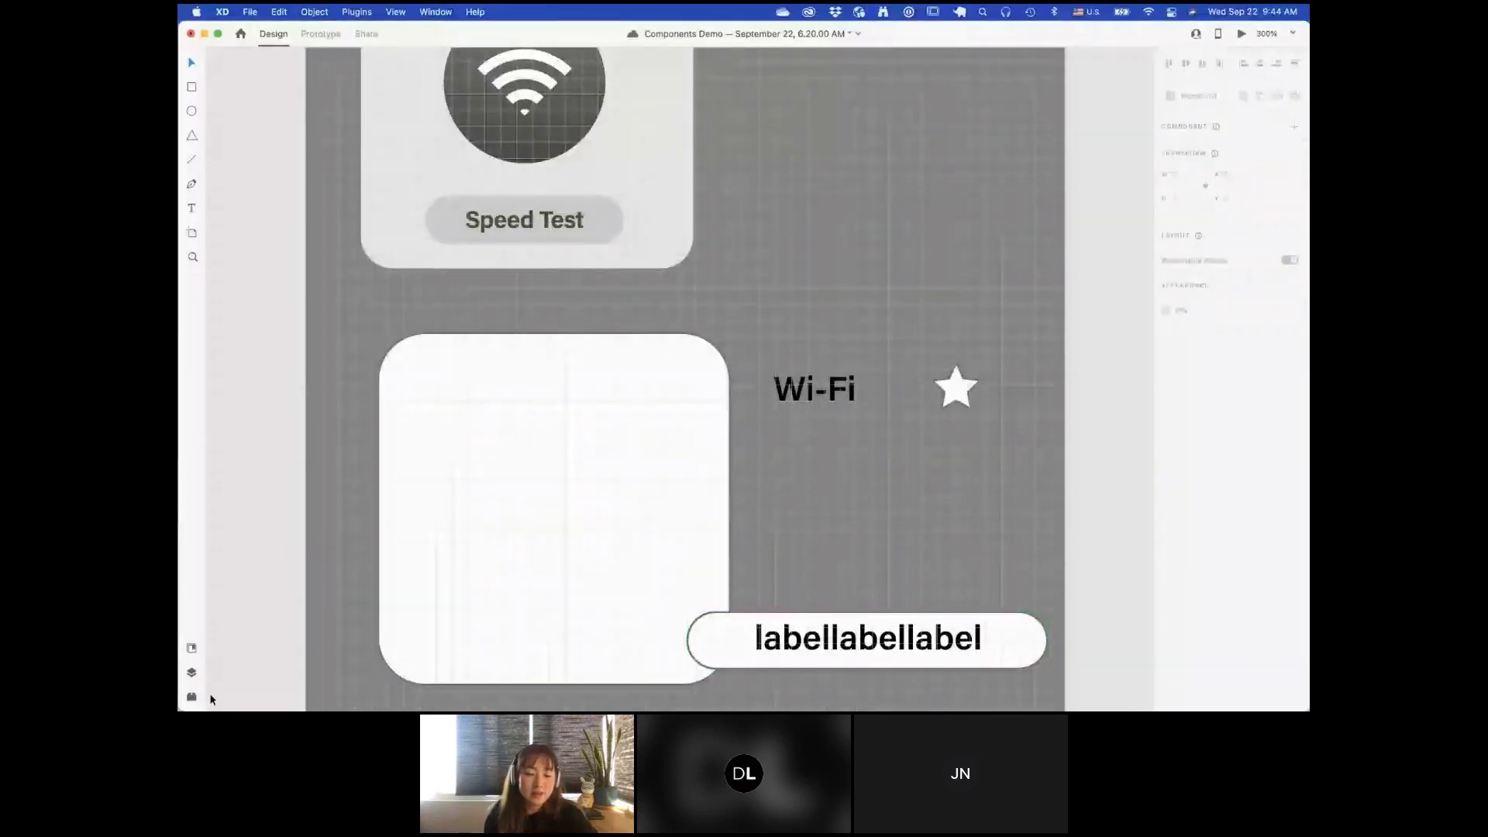
Step: Open the icon plugin and draw a square below the Wi-Fi text, sized 80 × 80
{"action": "left_click", "coordinate": [193, 697]}
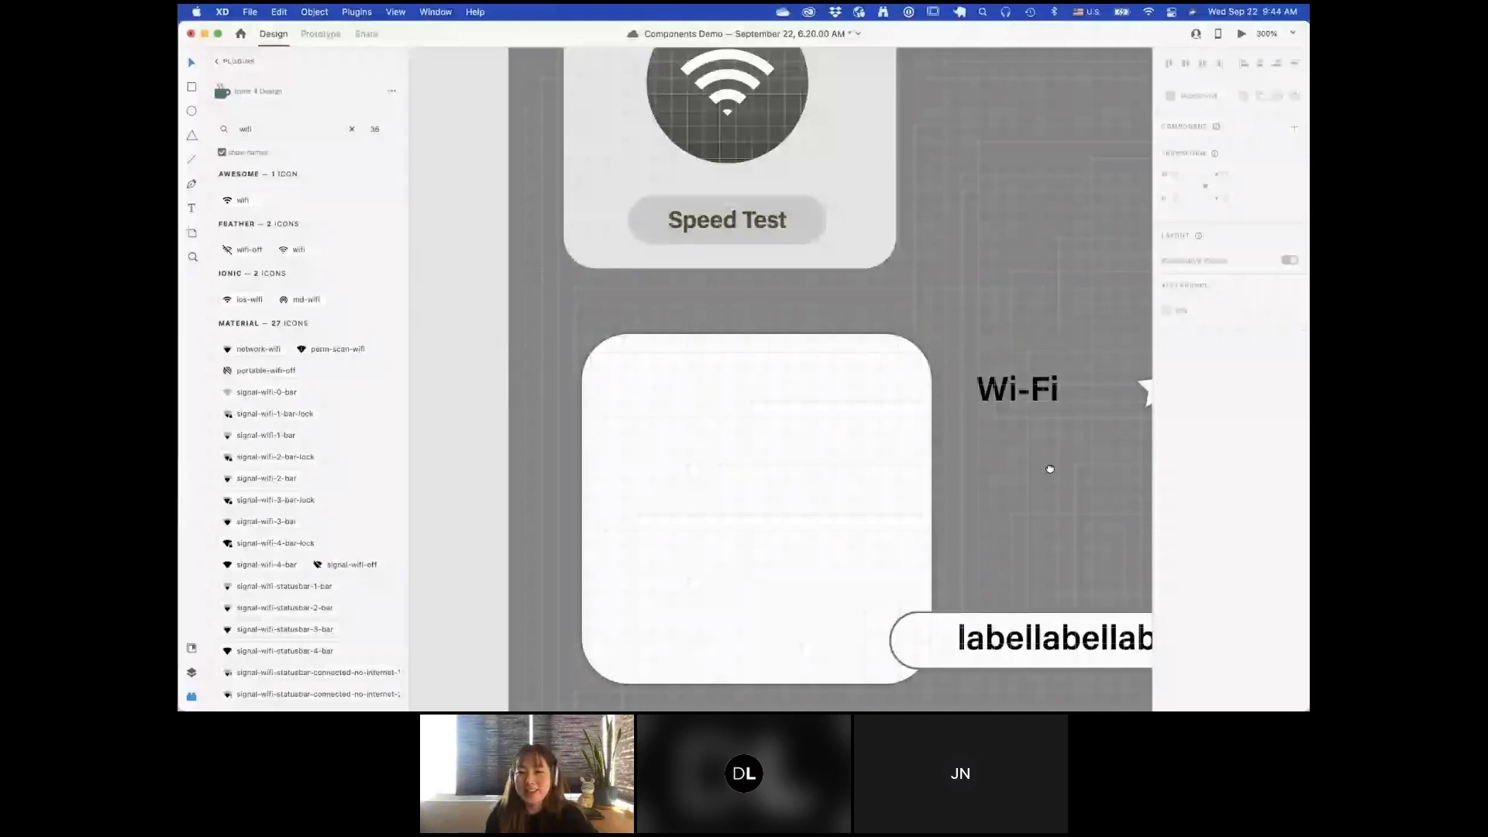
{"action": "left_click_drag", "start_coordinate": [1049, 469], "coordinate": [887, 453]}
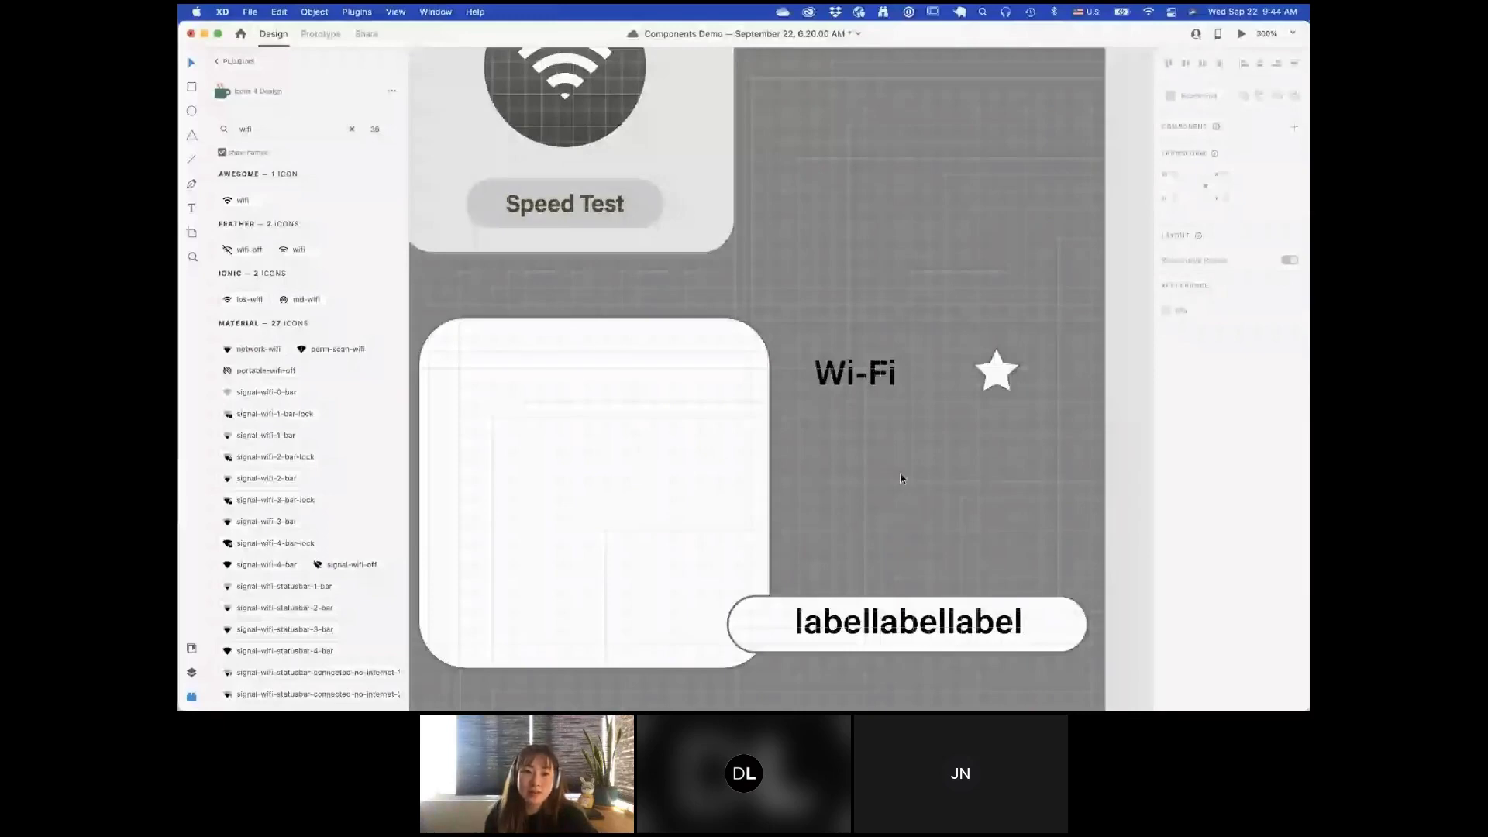
{"action": "left_click", "coordinate": [192, 89]}
{"action": "left_click_drag", "start_coordinate": [849, 420], "coordinate": [1006, 560]}
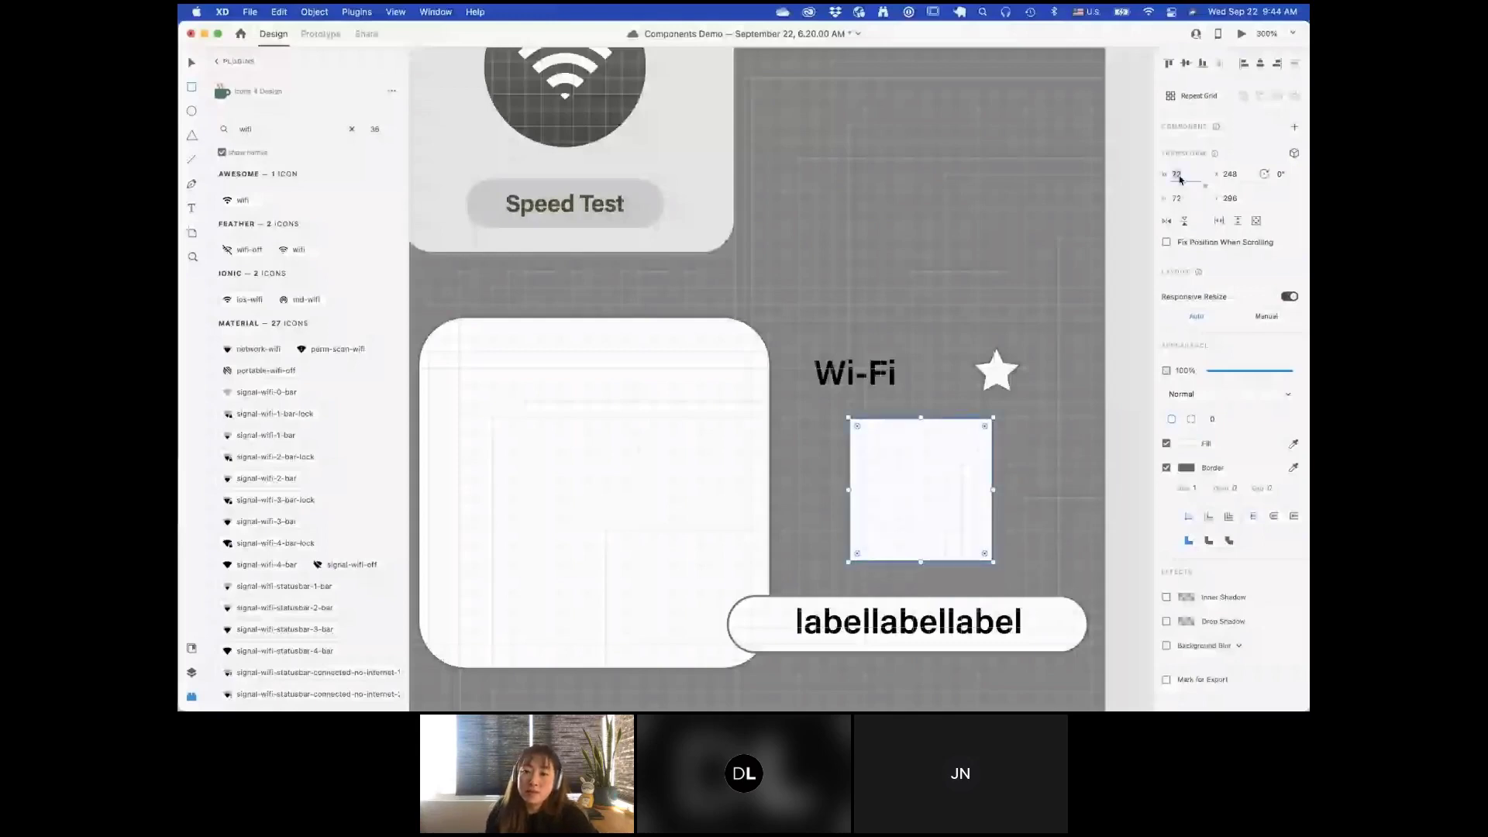
{"action": "type", "text": "80"}
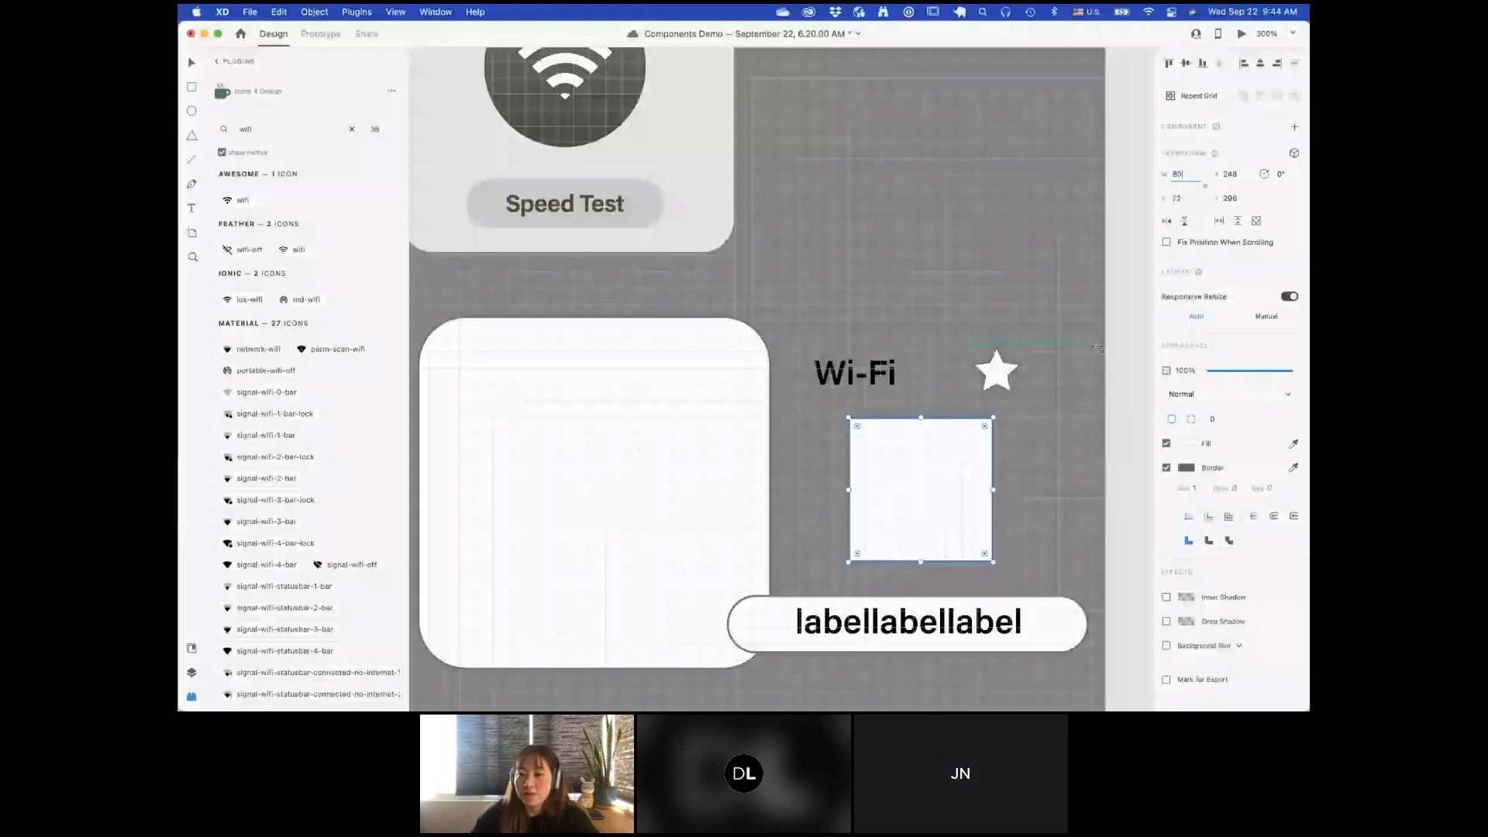
{"action": "key", "text": "Return"}
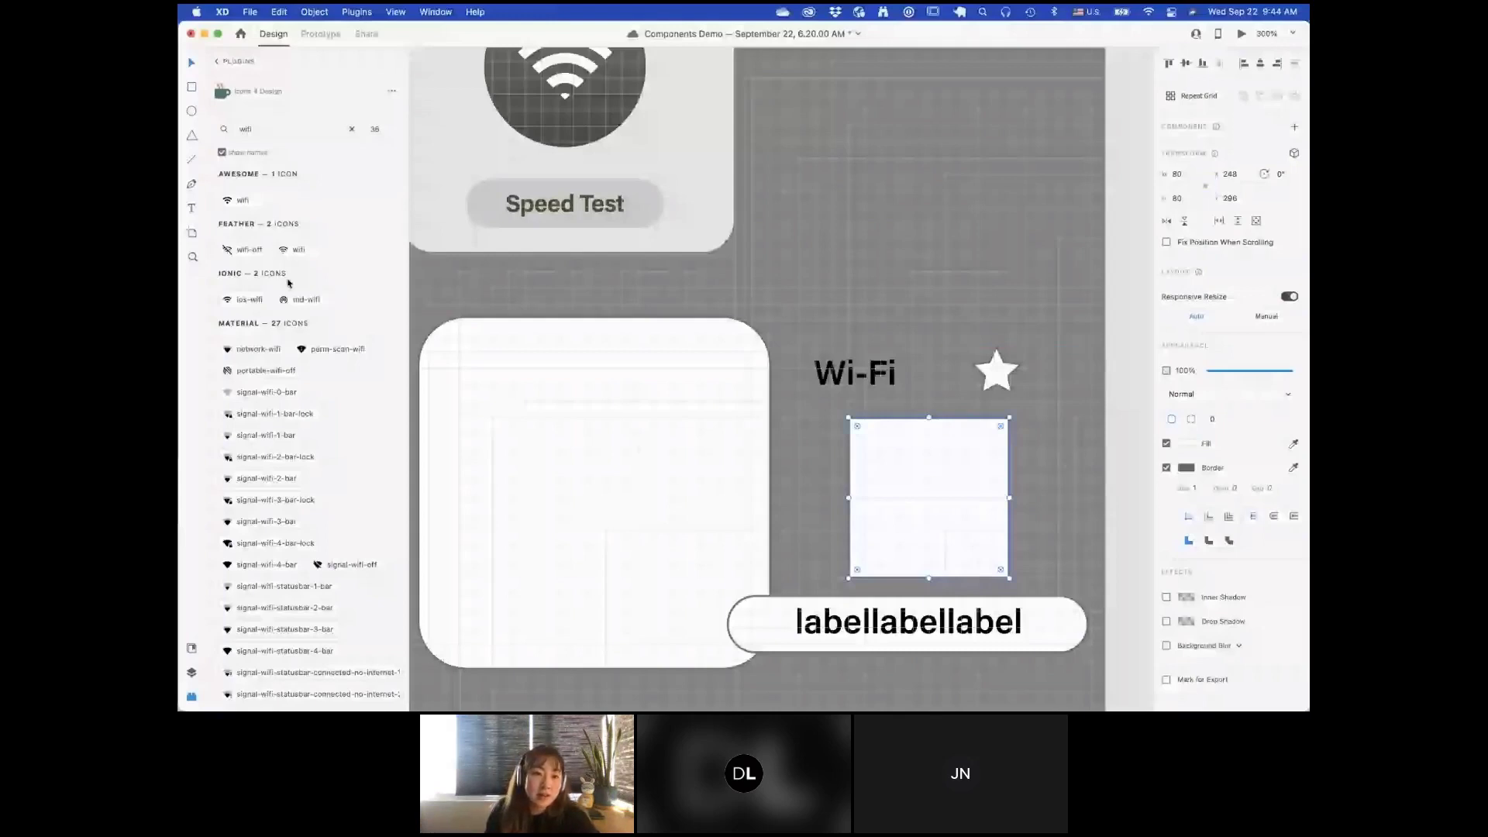
Step: Search the icon plugin for wifi and place the Awesome set's wifi icon in the middle of the square
{"action": "left_click", "coordinate": [266, 131]}
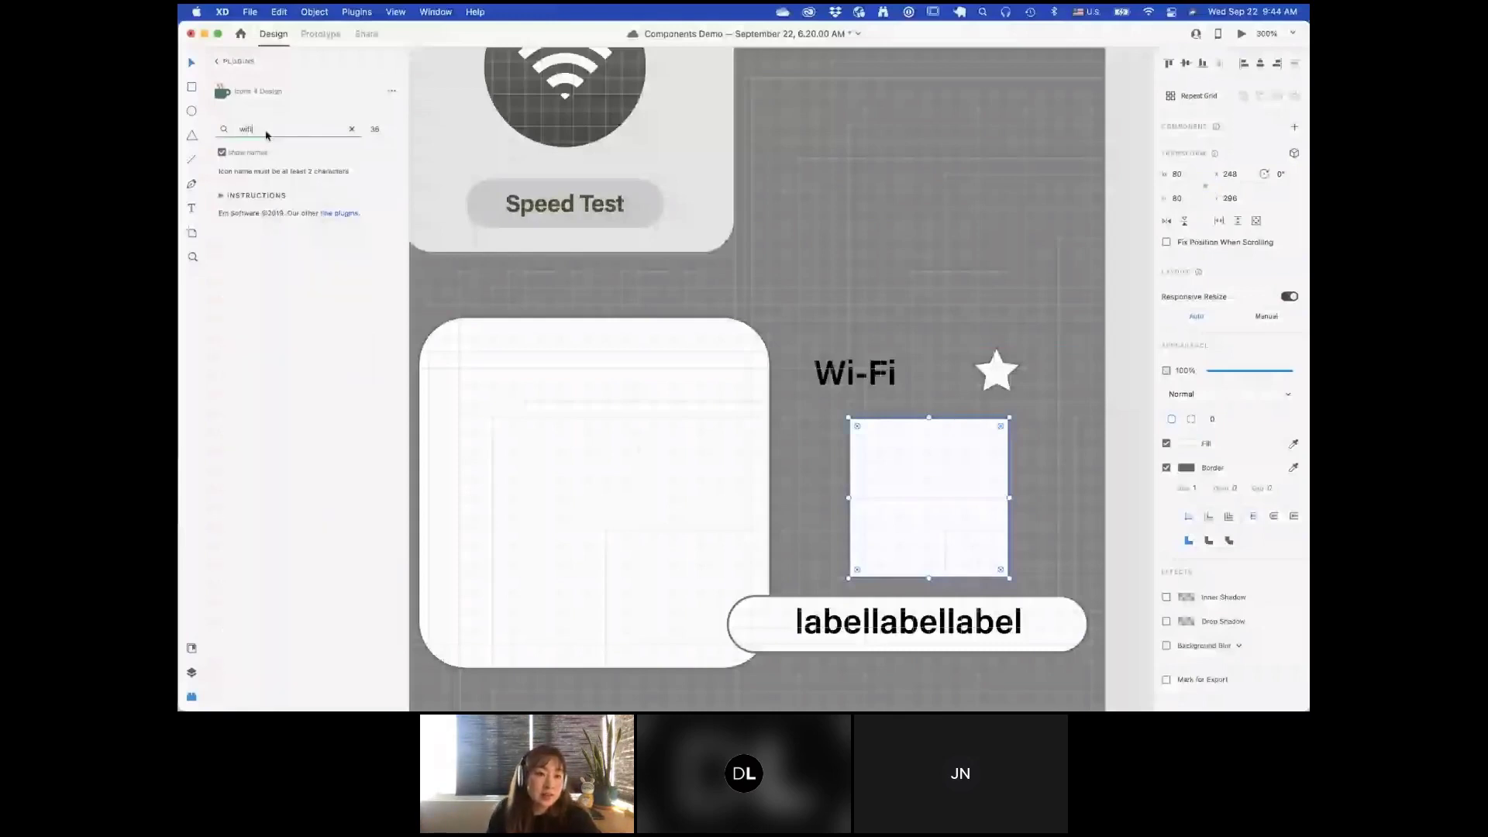
{"action": "key", "text": "Return"}
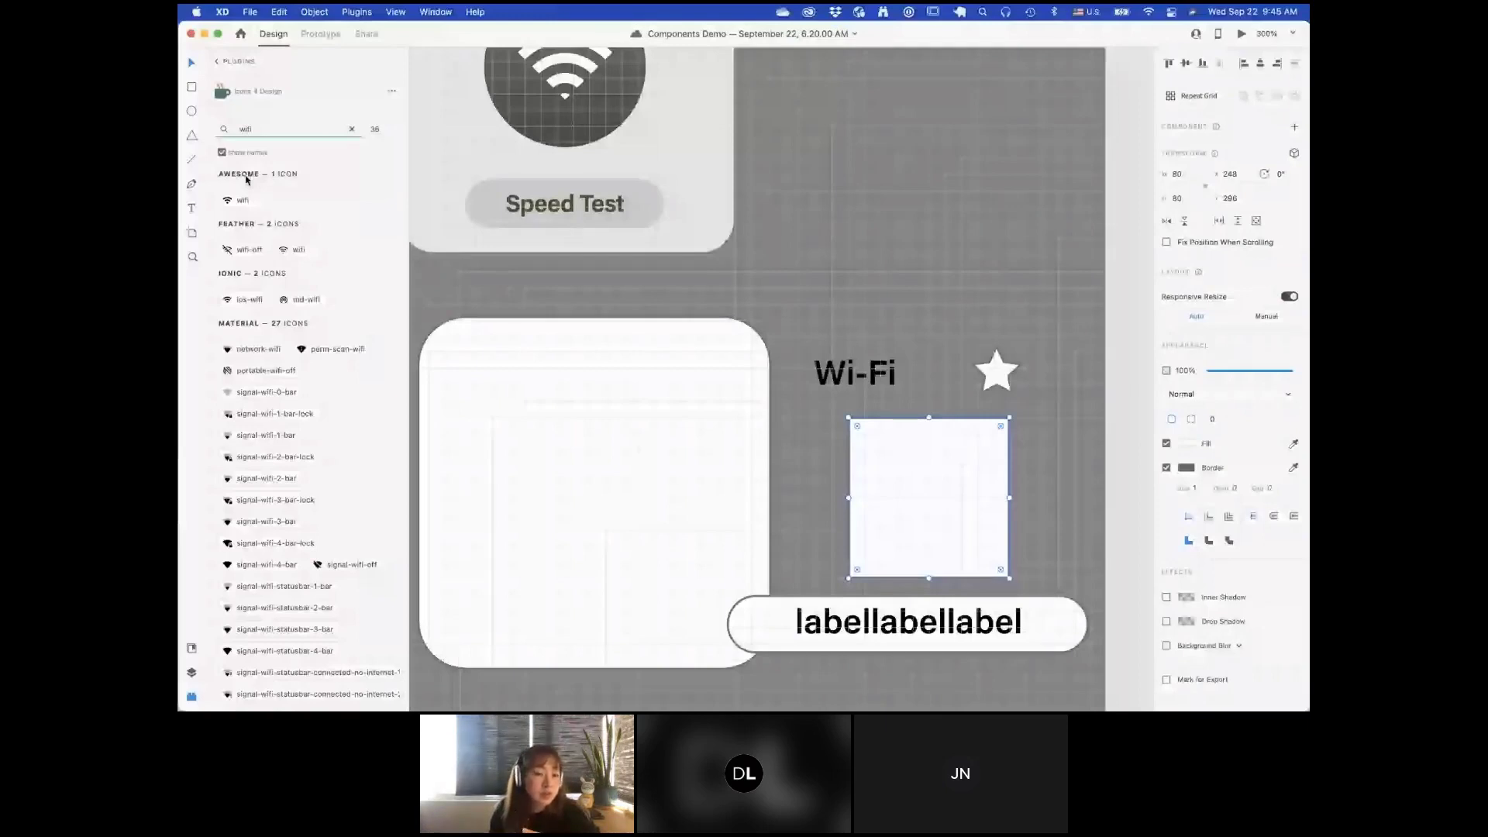
{"action": "scroll", "coordinate": [324, 328], "scroll_direction": "down", "scroll_amount": 3}
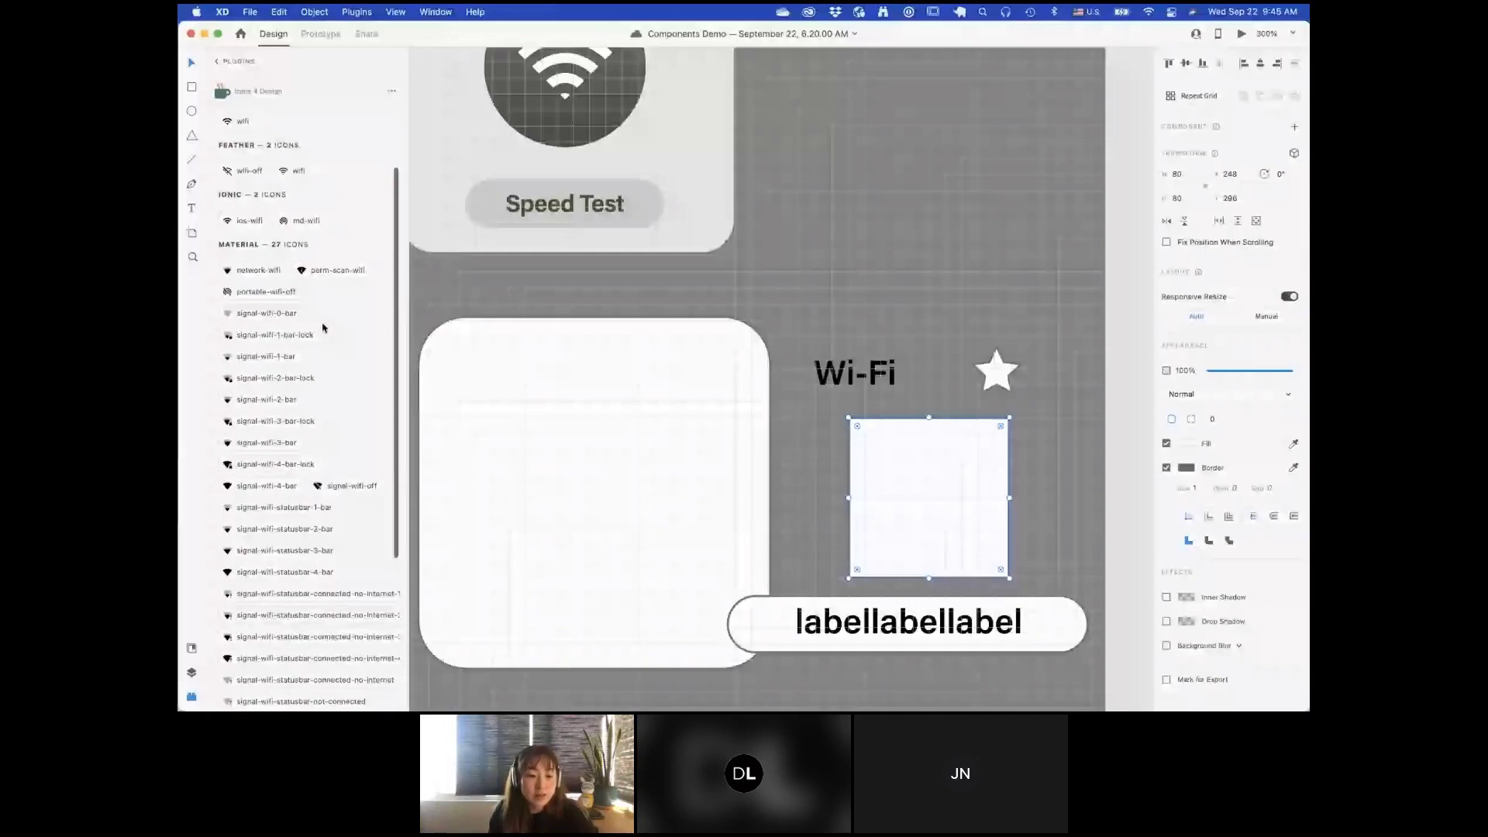
{"action": "scroll", "coordinate": [324, 328], "scroll_direction": "down", "scroll_amount": 8}
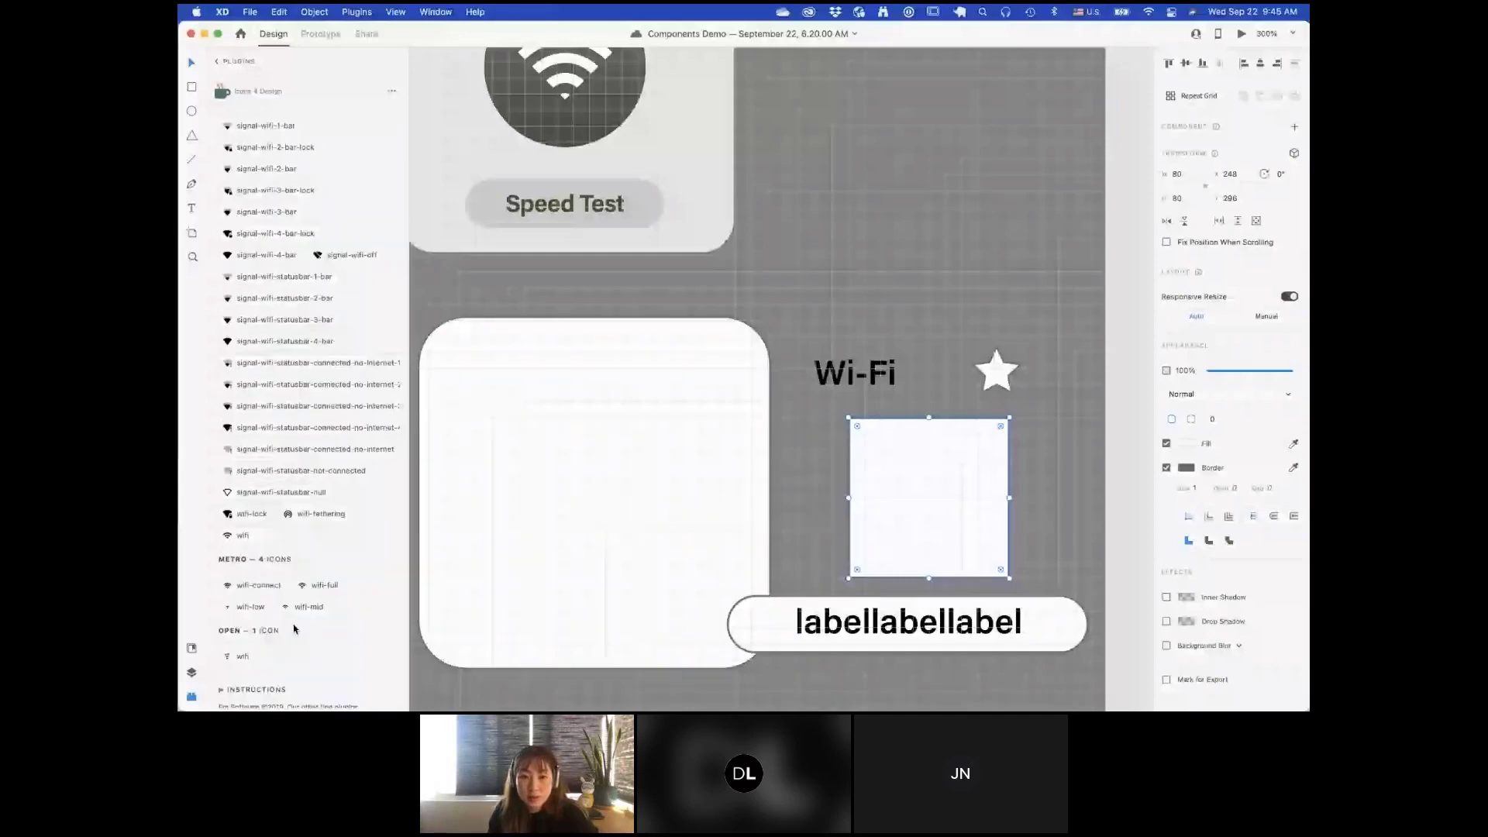
{"action": "scroll", "coordinate": [295, 630], "scroll_direction": "up", "scroll_amount": 11}
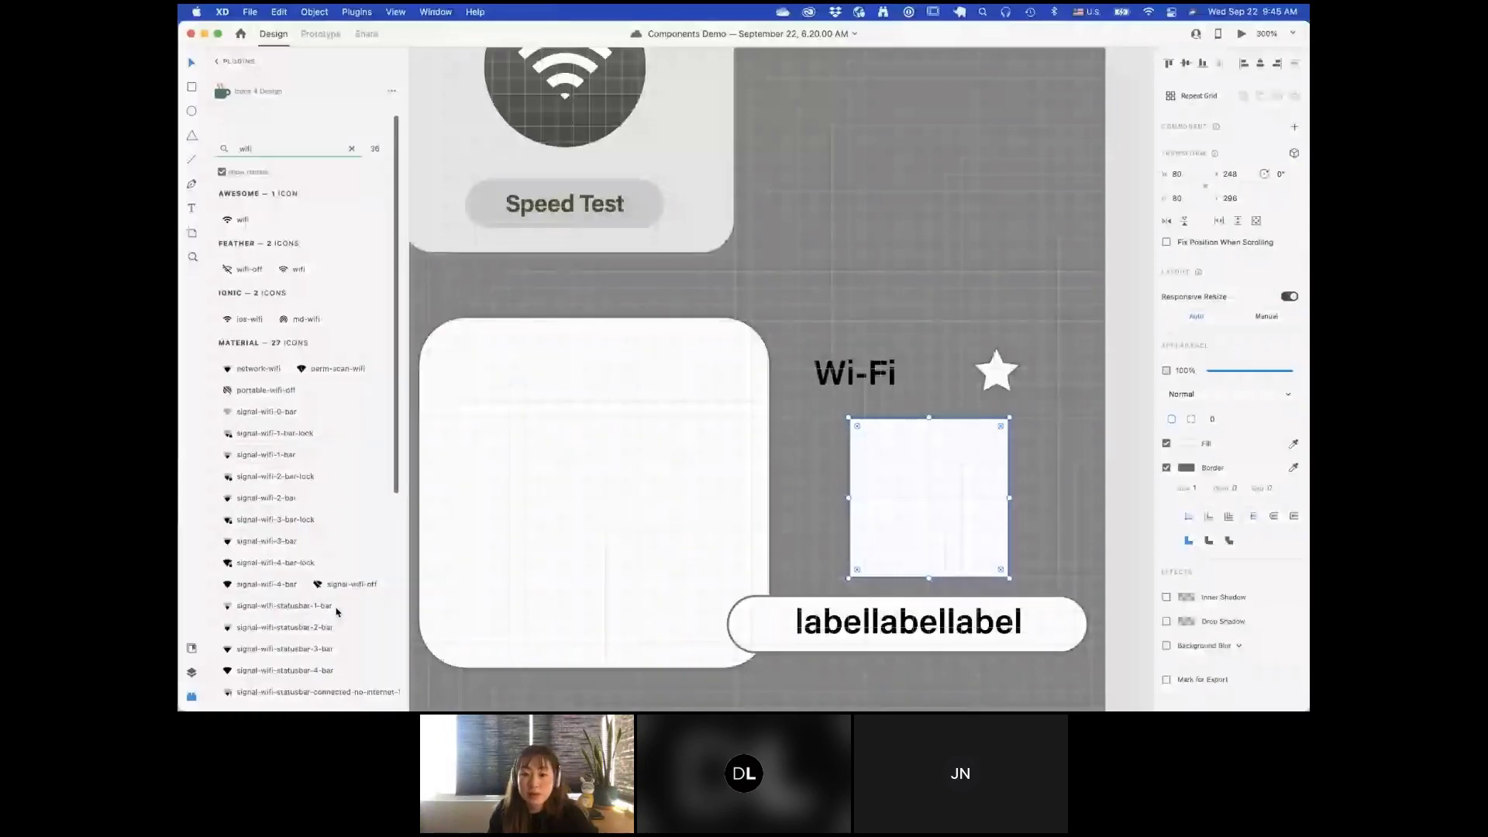
{"action": "scroll", "coordinate": [247, 203], "scroll_direction": "down", "scroll_amount": 1}
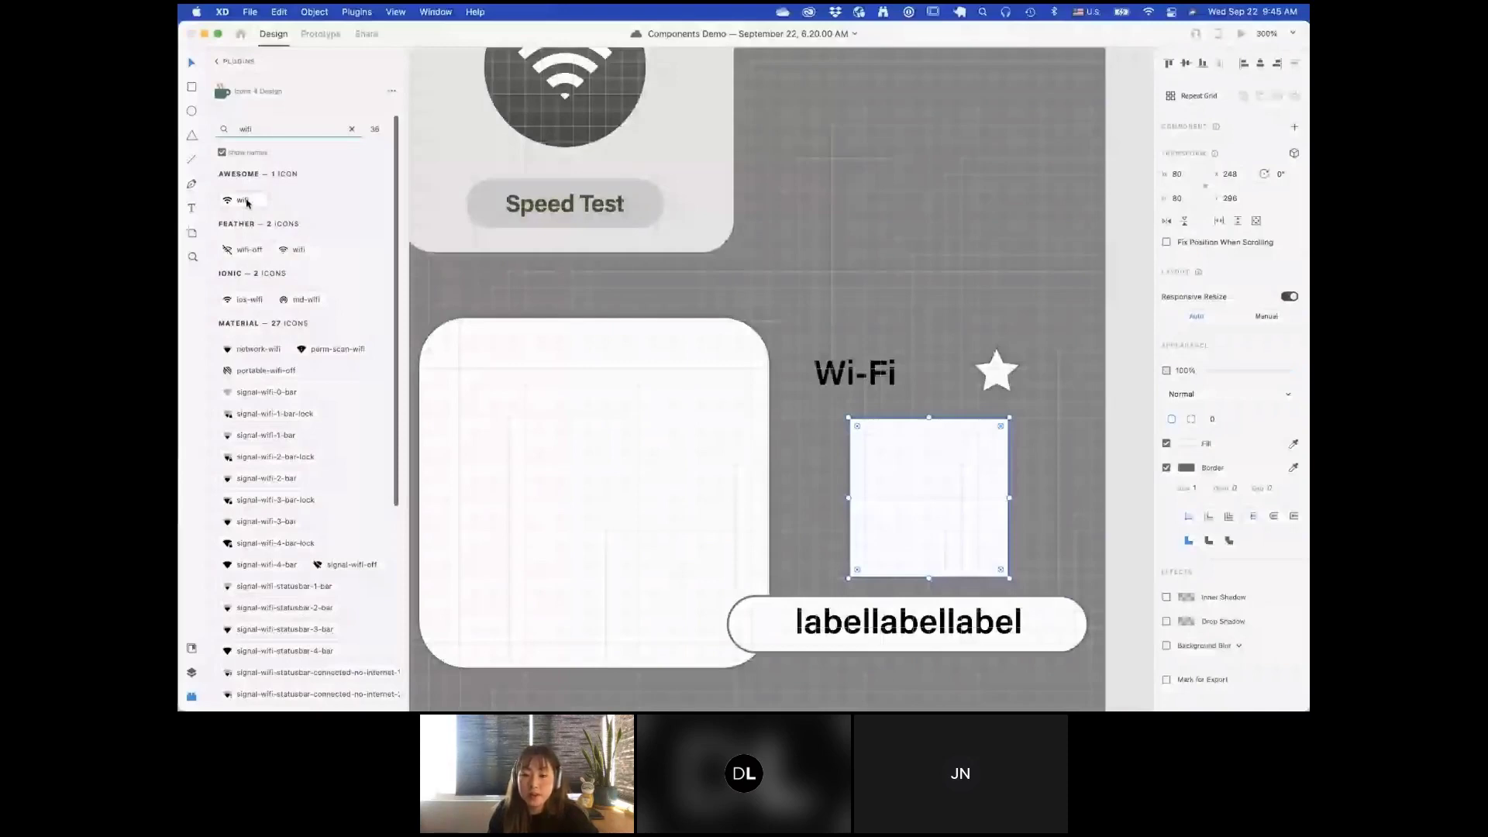
{"action": "left_click_drag", "start_coordinate": [247, 203], "coordinate": [927, 496]}
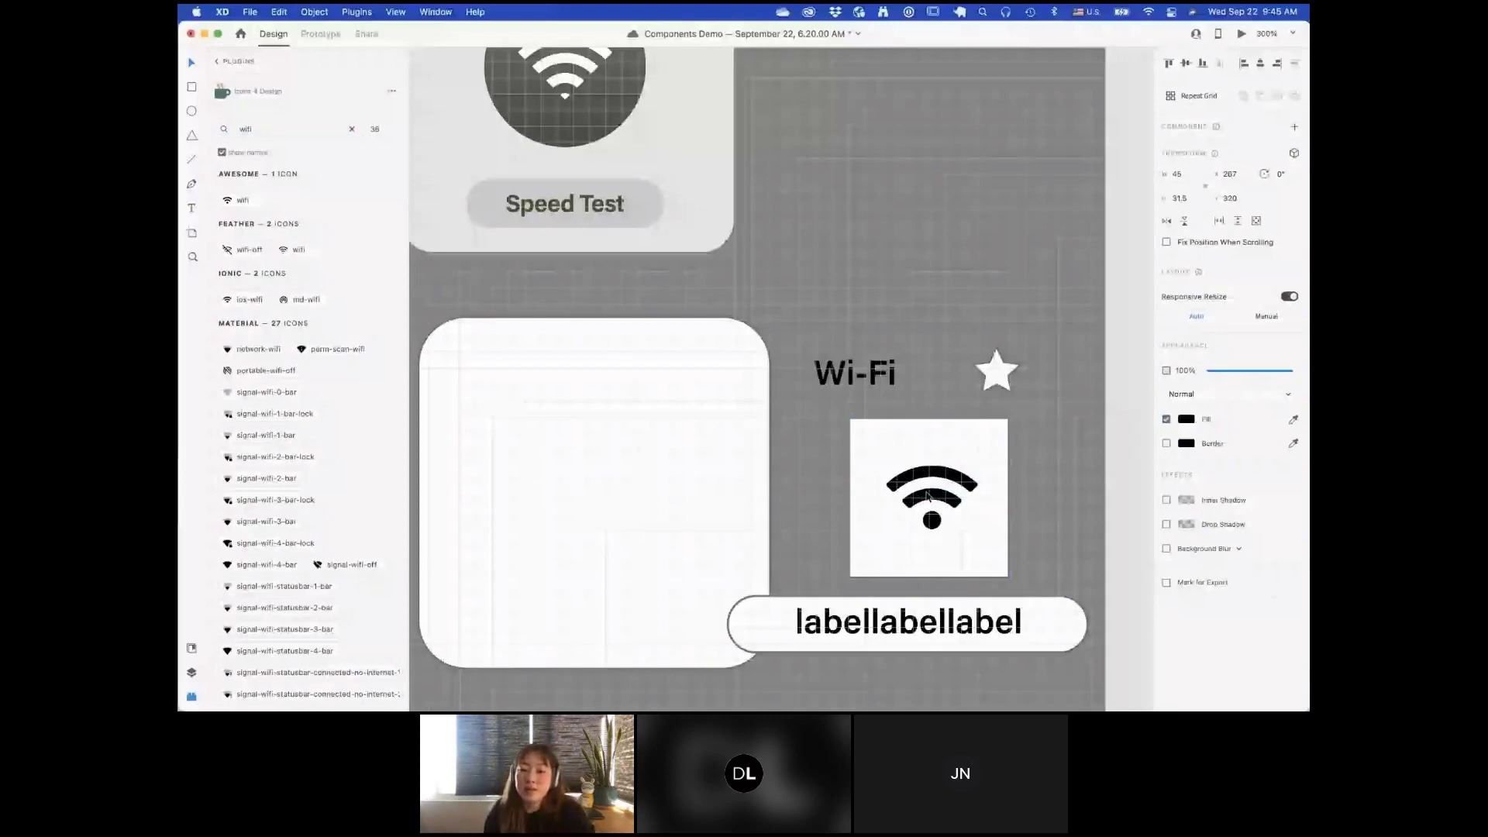
{"action": "left_click_drag", "start_coordinate": [928, 494], "coordinate": [935, 501]}
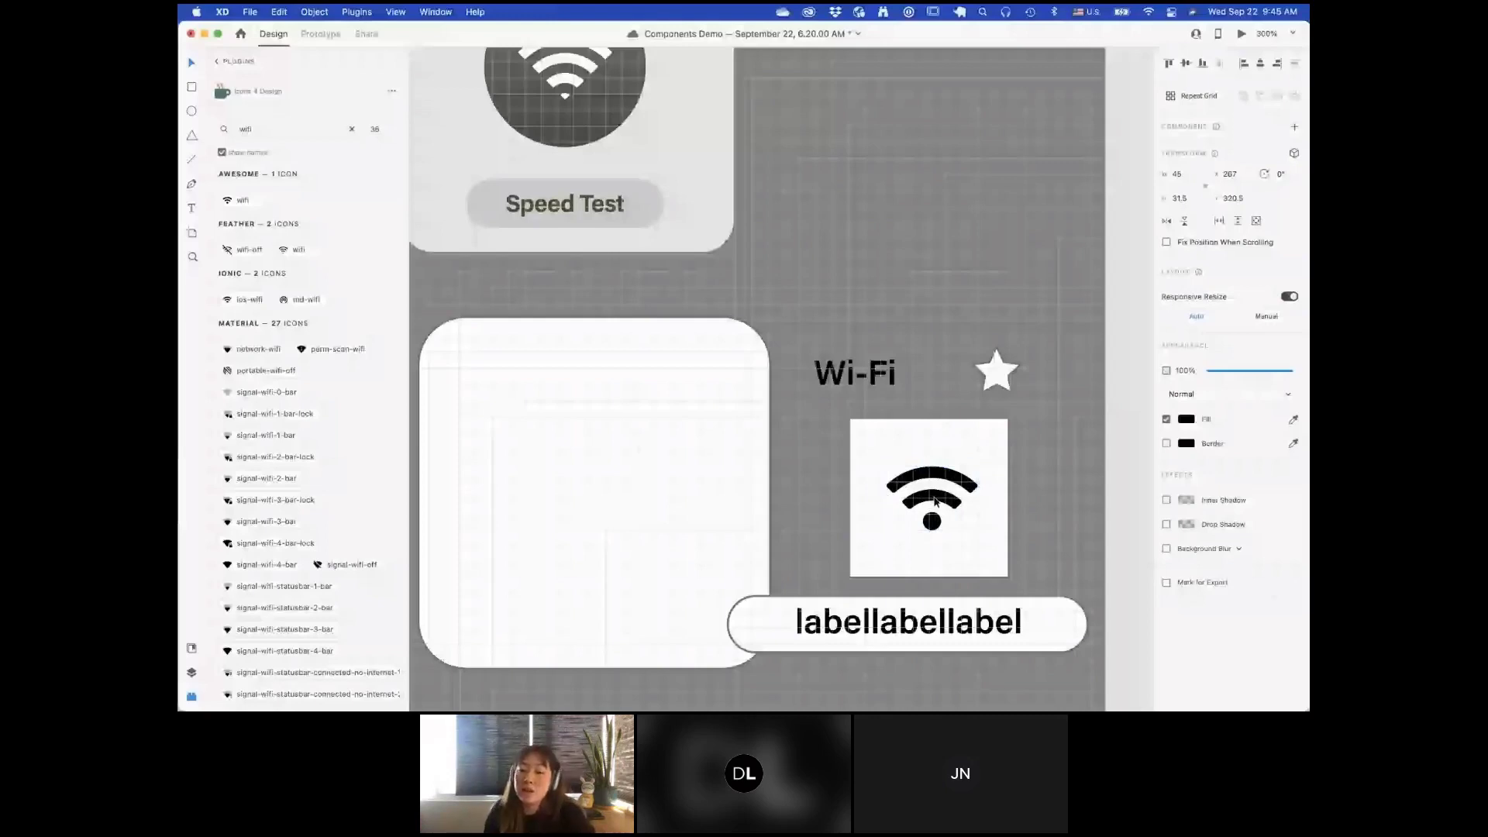
{"action": "left_click", "coordinate": [936, 501]}
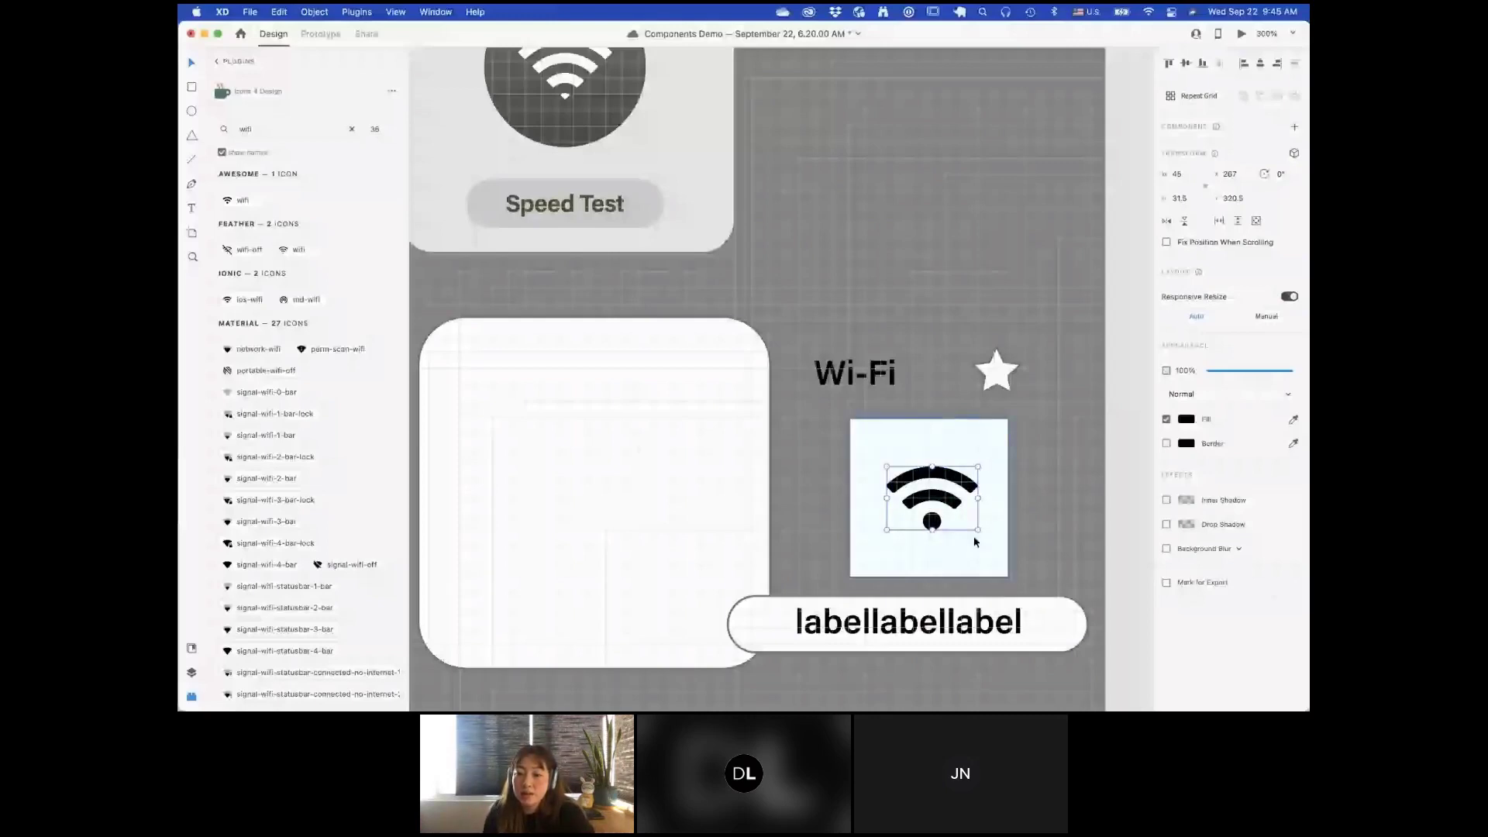
Step: Enlarge the wifi icon proportionally to a width of 70 and recenter it in the square
{"action": "left_click_drag", "start_coordinate": [978, 531], "coordinate": [997, 544]}
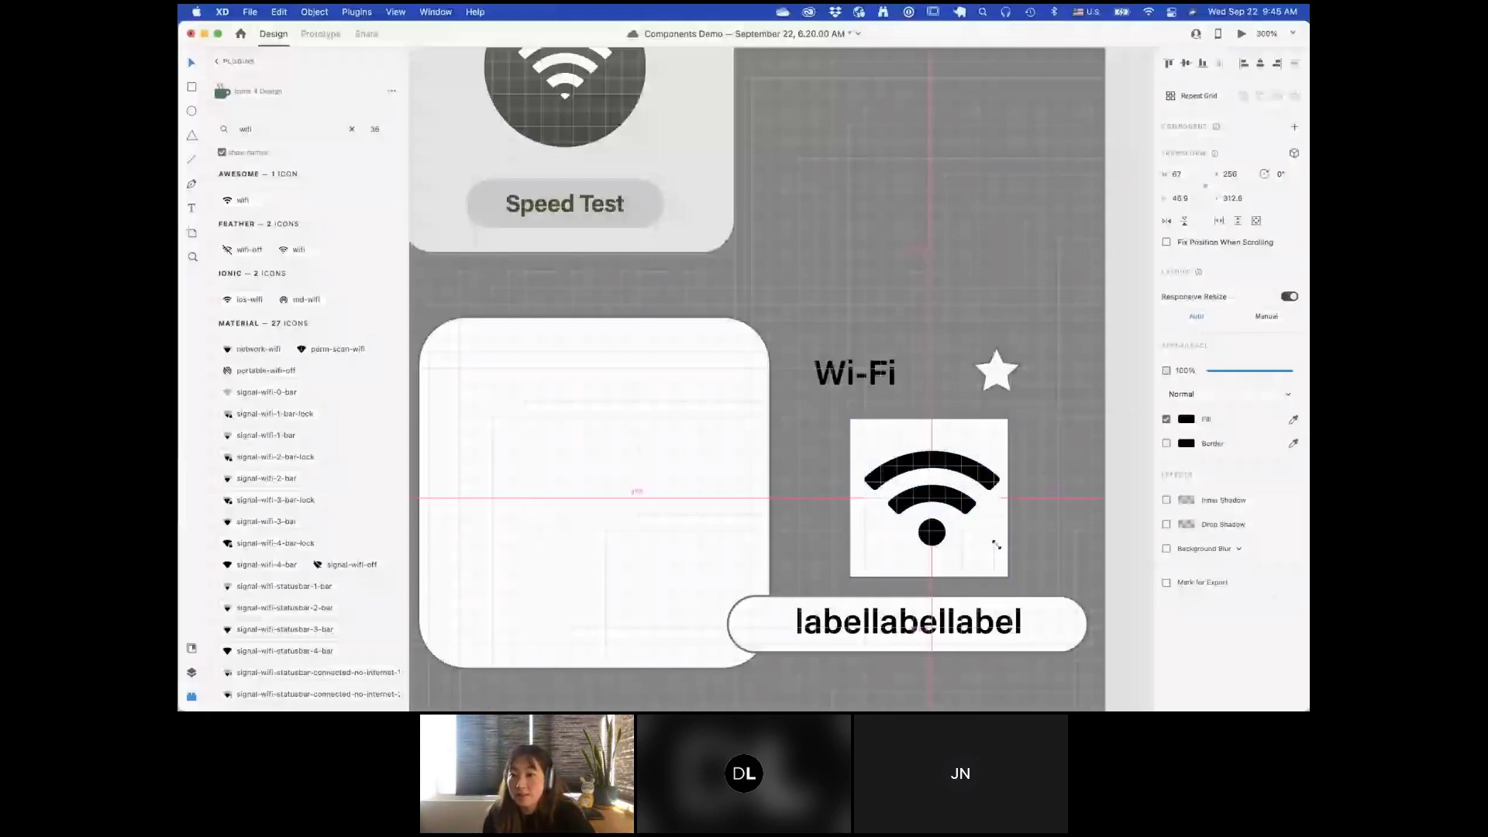
{"action": "left_click_drag", "start_coordinate": [996, 545], "coordinate": [1000, 546]}
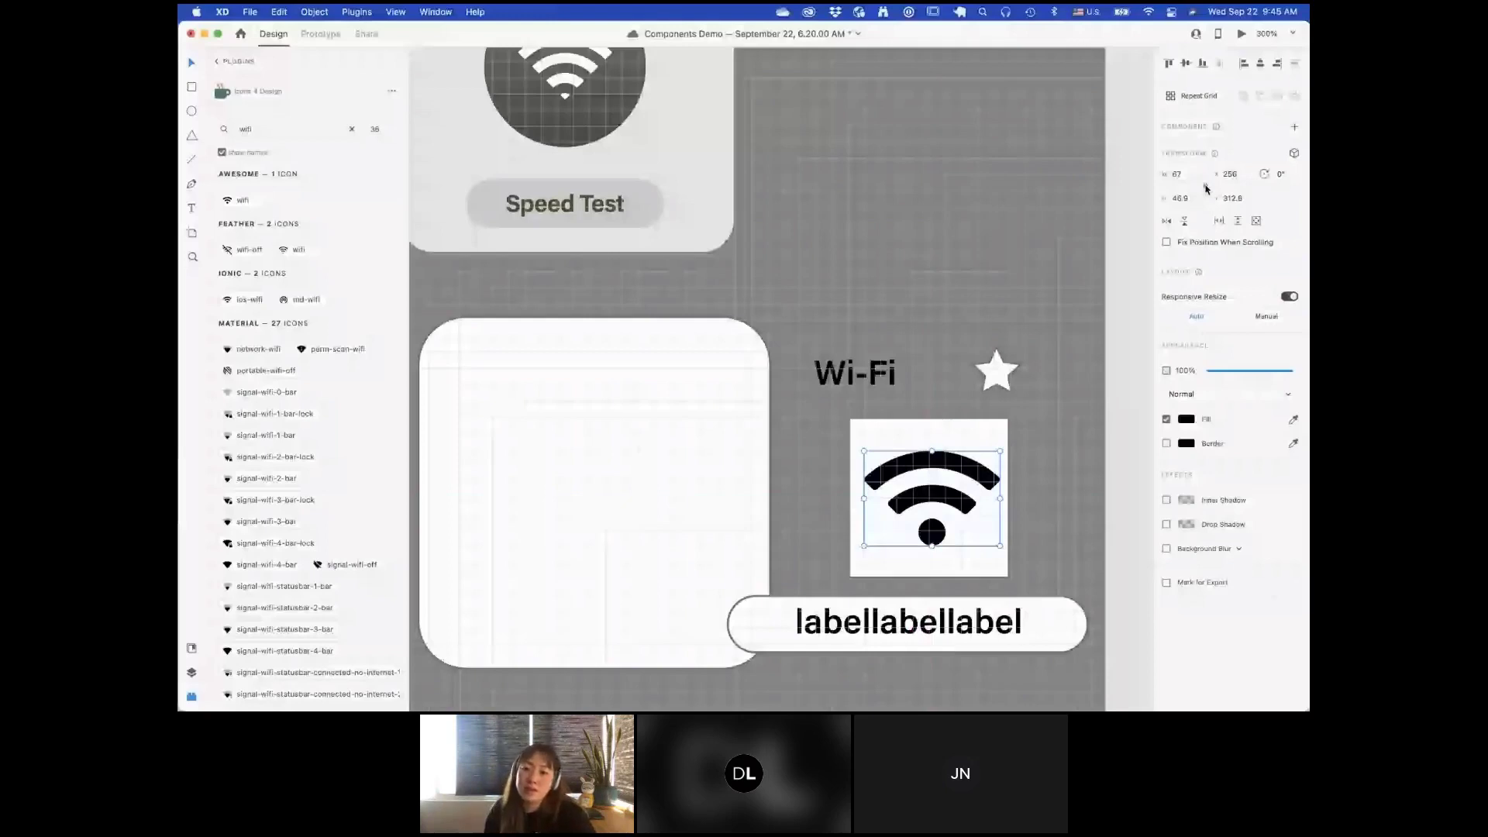
{"action": "left_click", "coordinate": [1198, 174]}
{"action": "type", "text": "7"}
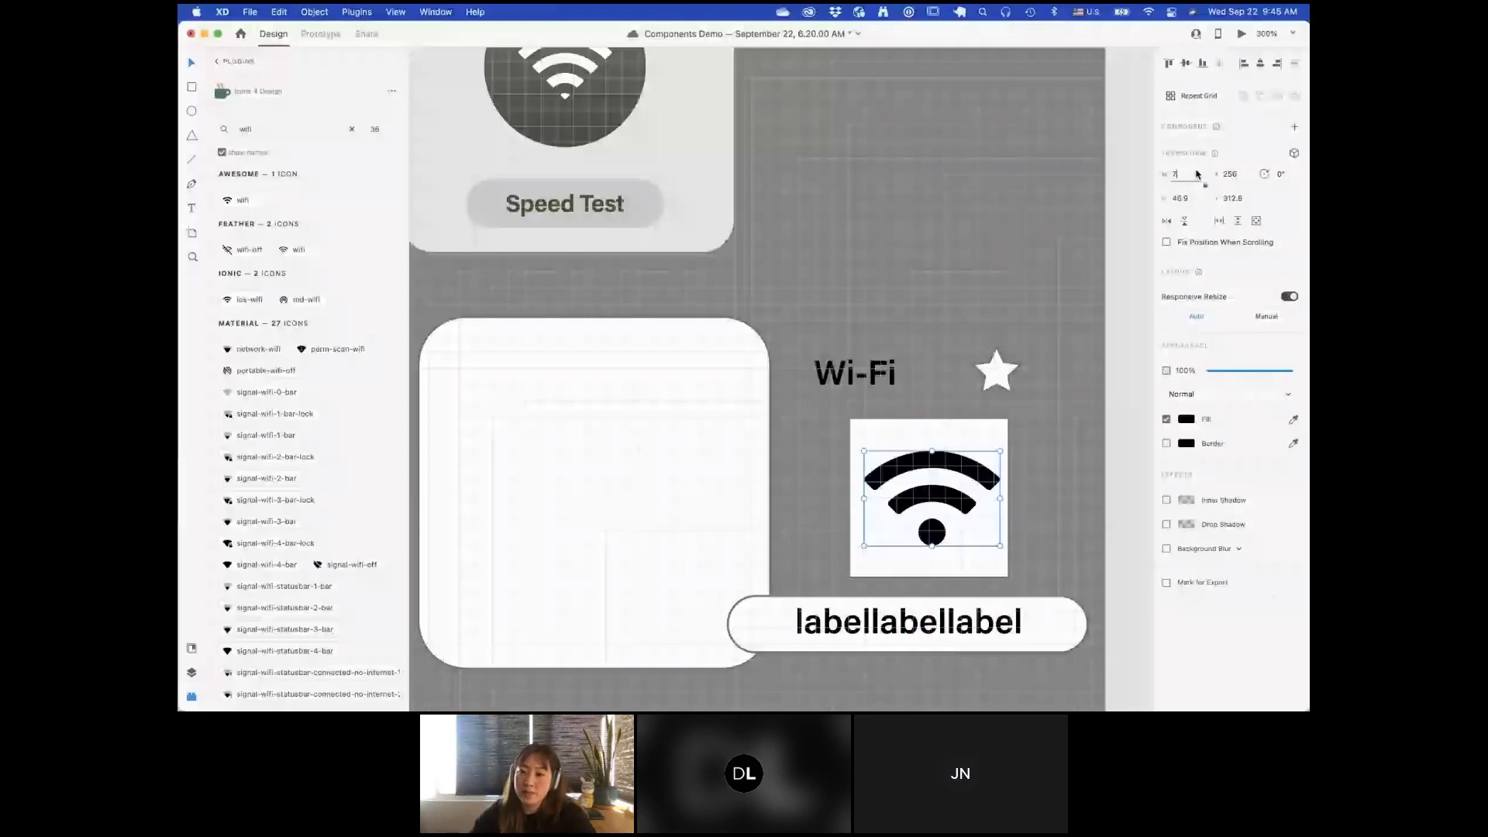
{"action": "type", "text": "0"}
{"action": "key", "text": "Return"}
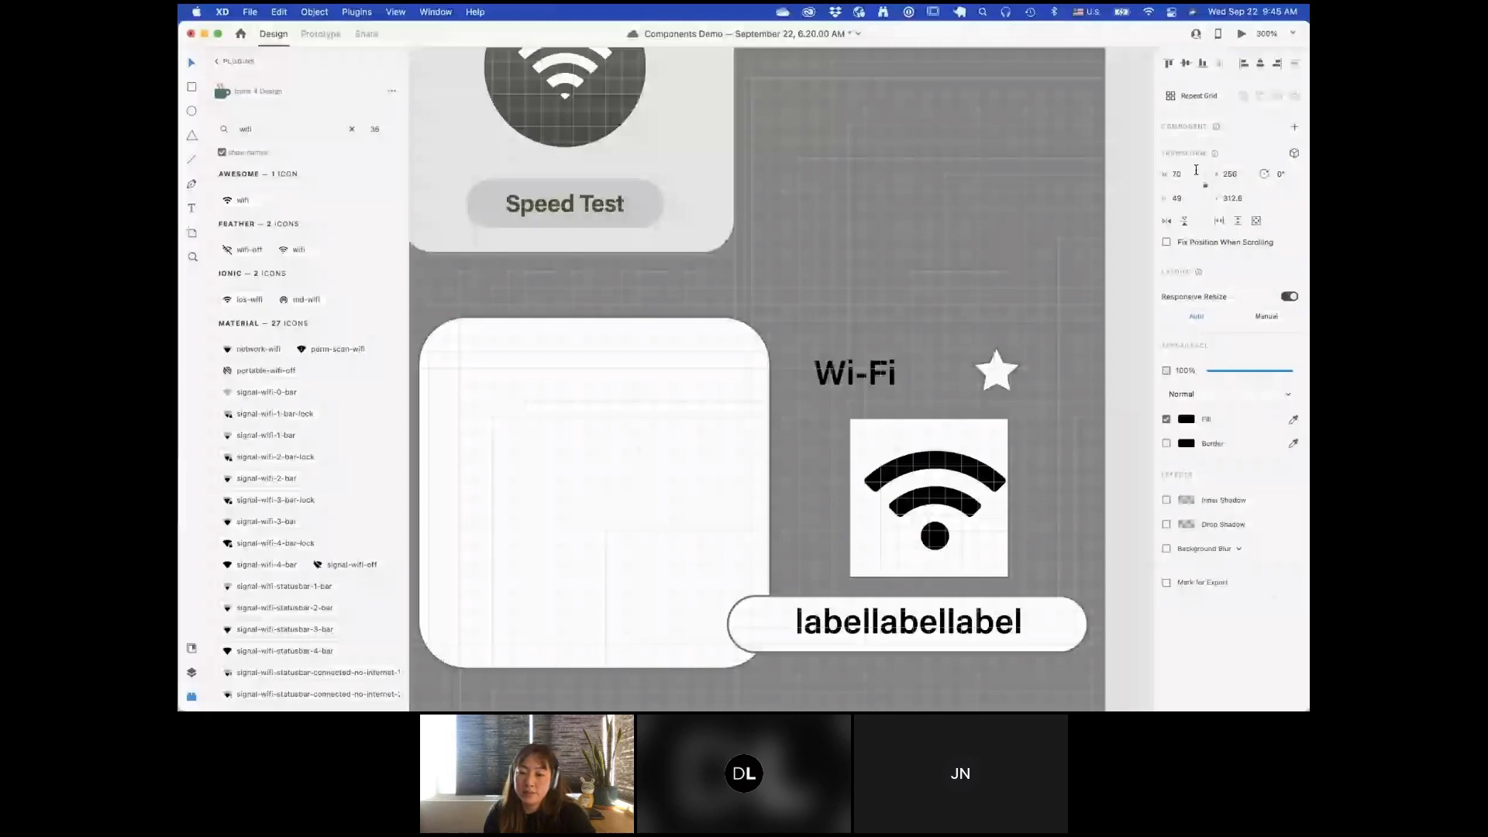
{"action": "left_click_drag", "start_coordinate": [980, 473], "coordinate": [974, 473]}
Step: Select the wifi icon together with its square and turn them into a component
{"action": "left_click", "coordinate": [979, 438]}
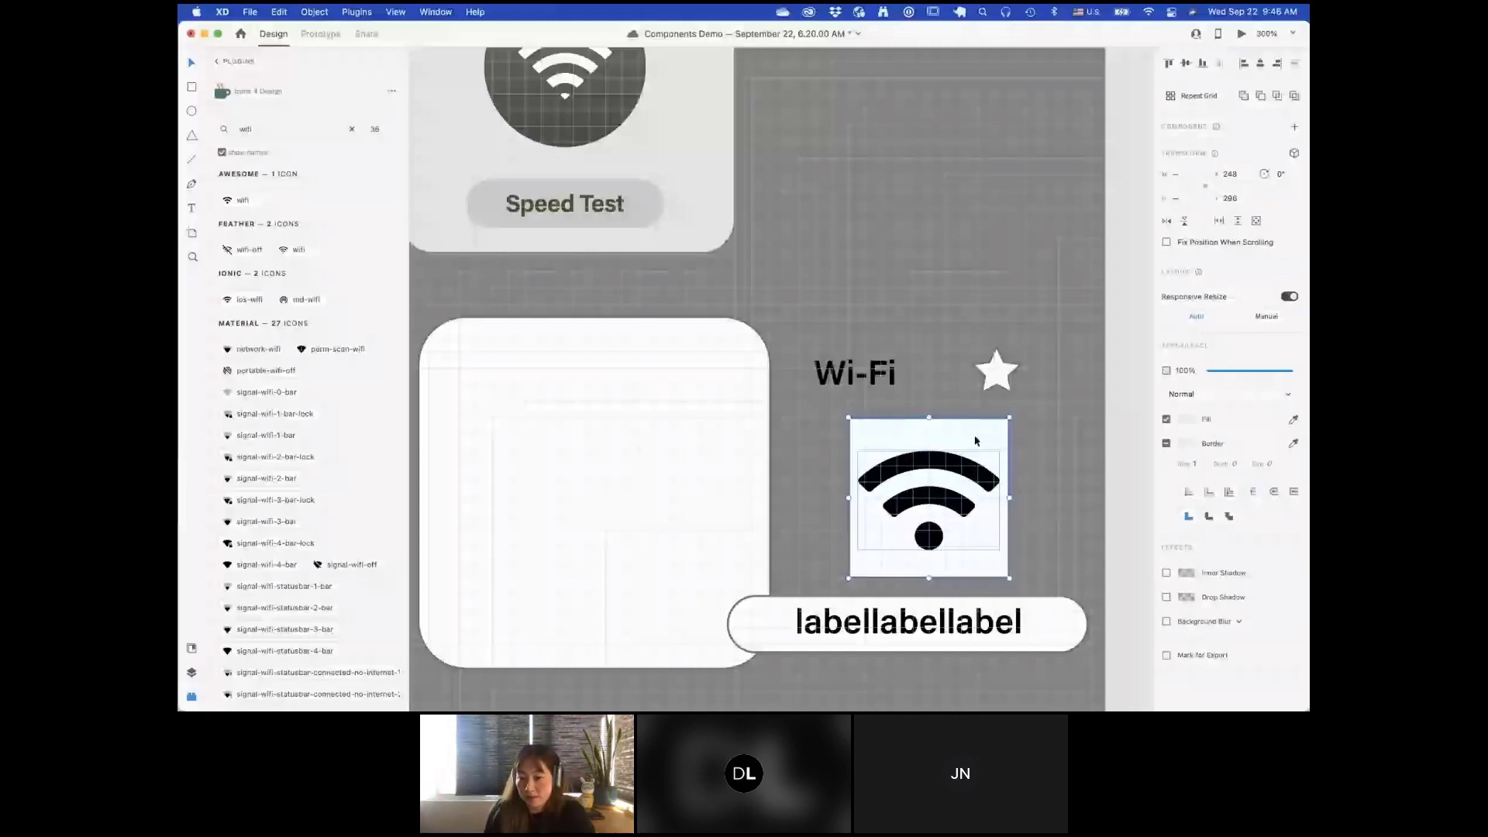
{"action": "right_click", "coordinate": [976, 440]}
{"action": "left_click", "coordinate": [1041, 565]}
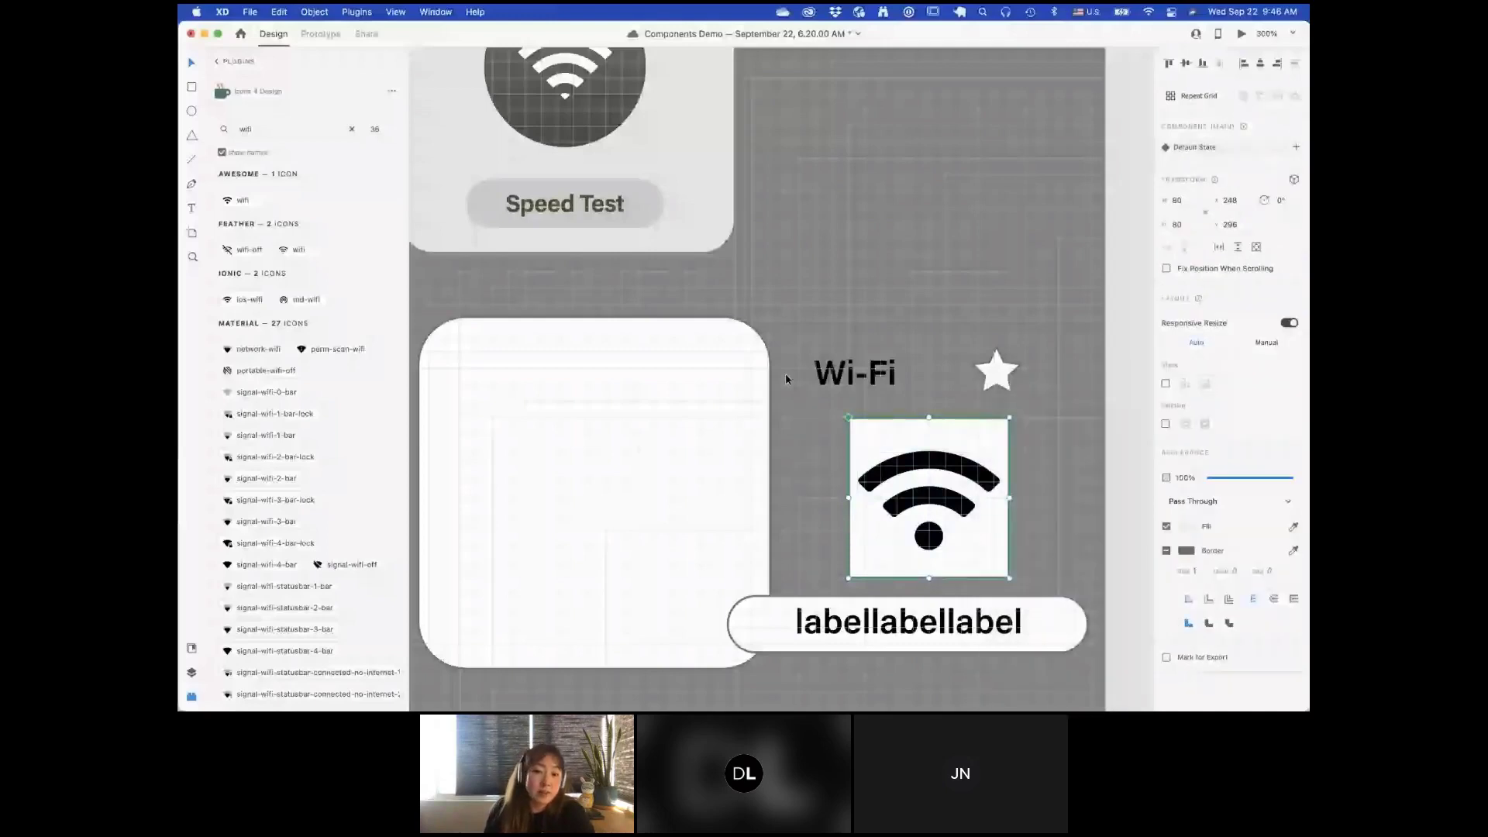
Step: Set the opacity of the square behind the wifi icon to 0% inside the component
{"action": "double_click", "coordinate": [869, 425]}
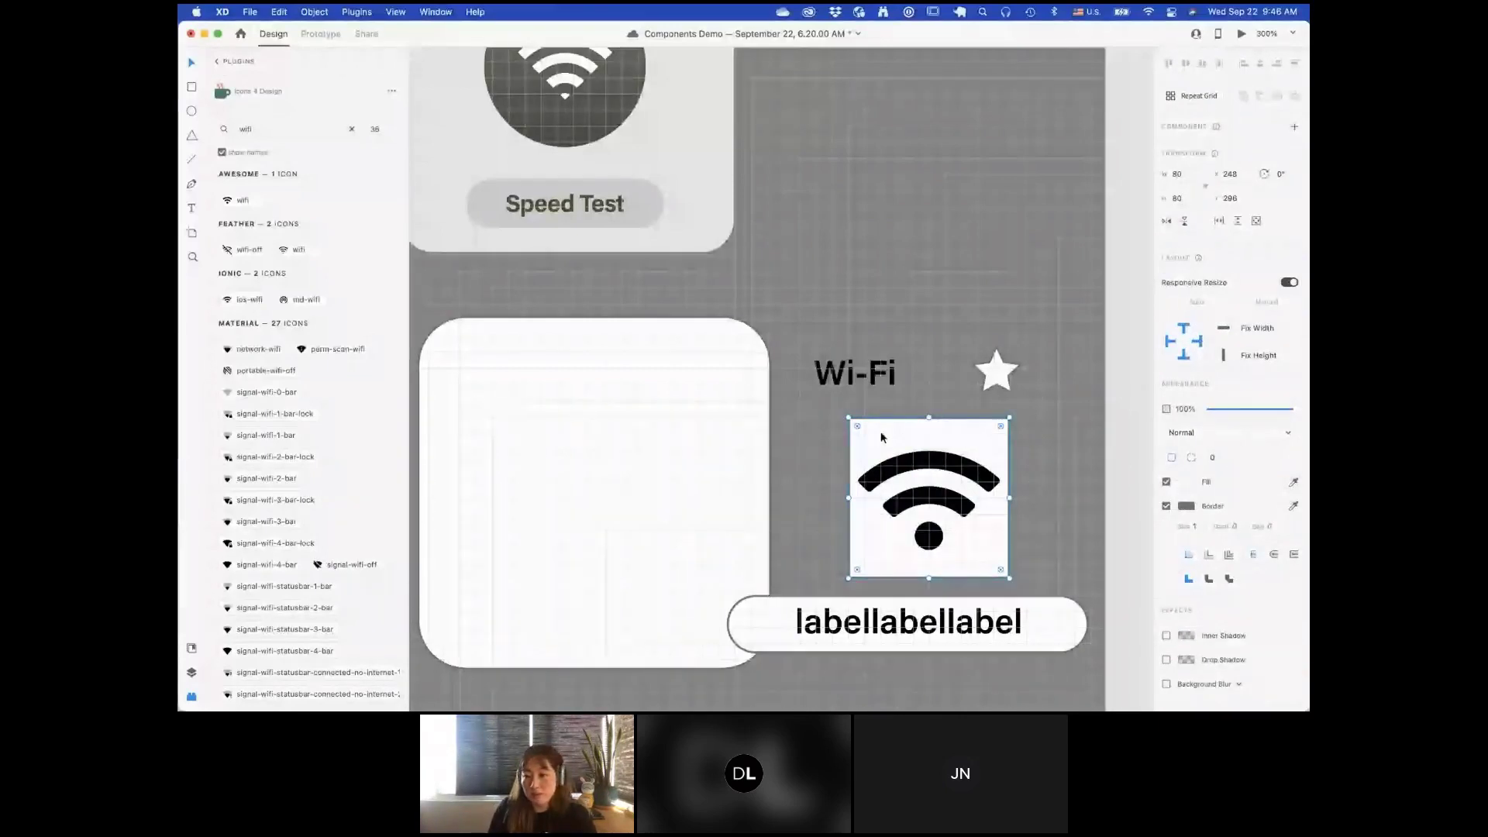
{"action": "left_click_drag", "start_coordinate": [1292, 409], "coordinate": [998, 440]}
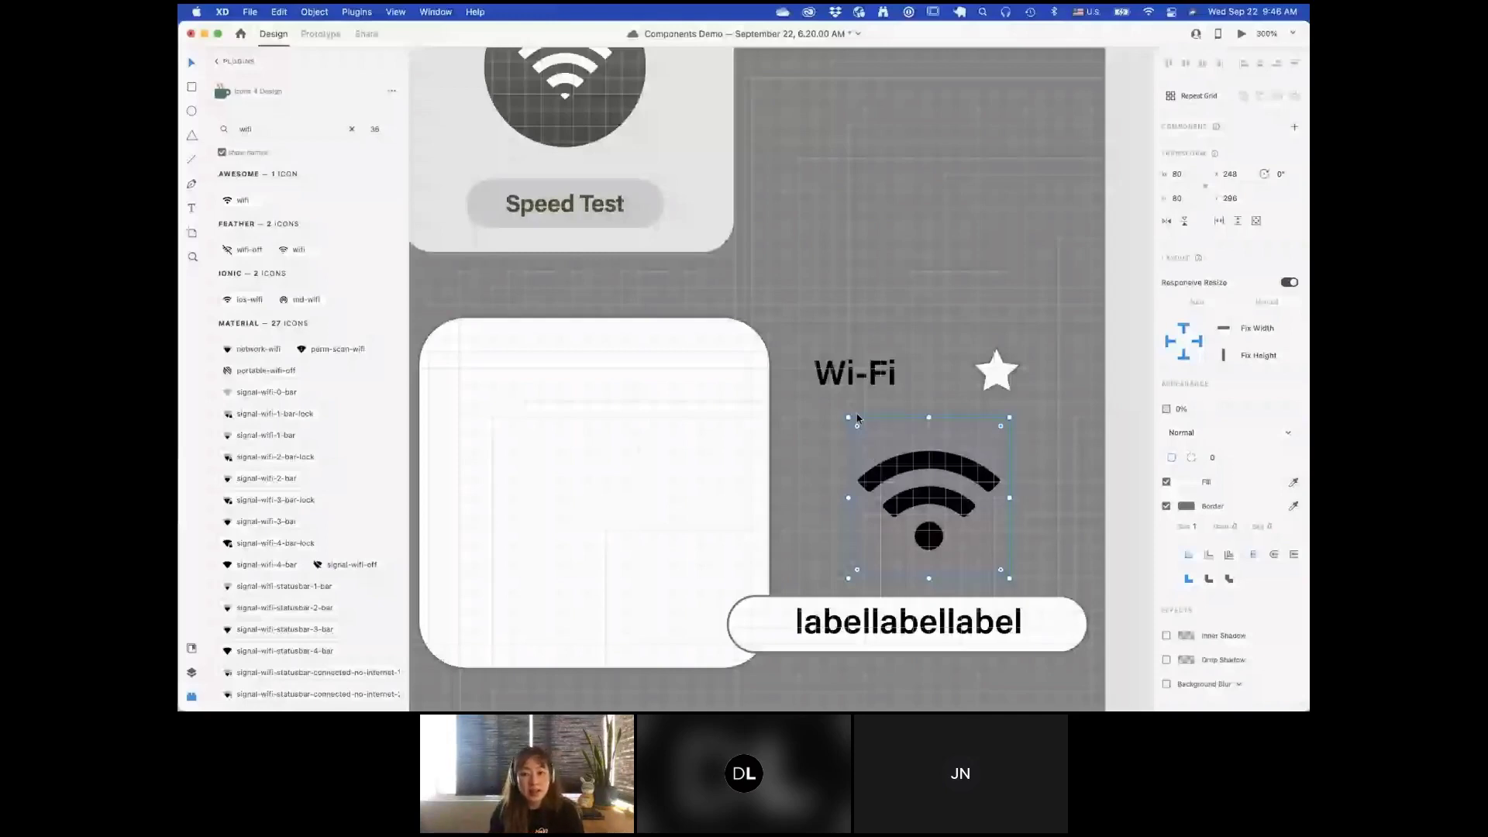
{"action": "scroll", "coordinate": [1049, 518], "scroll_direction": "down", "scroll_amount": 2}
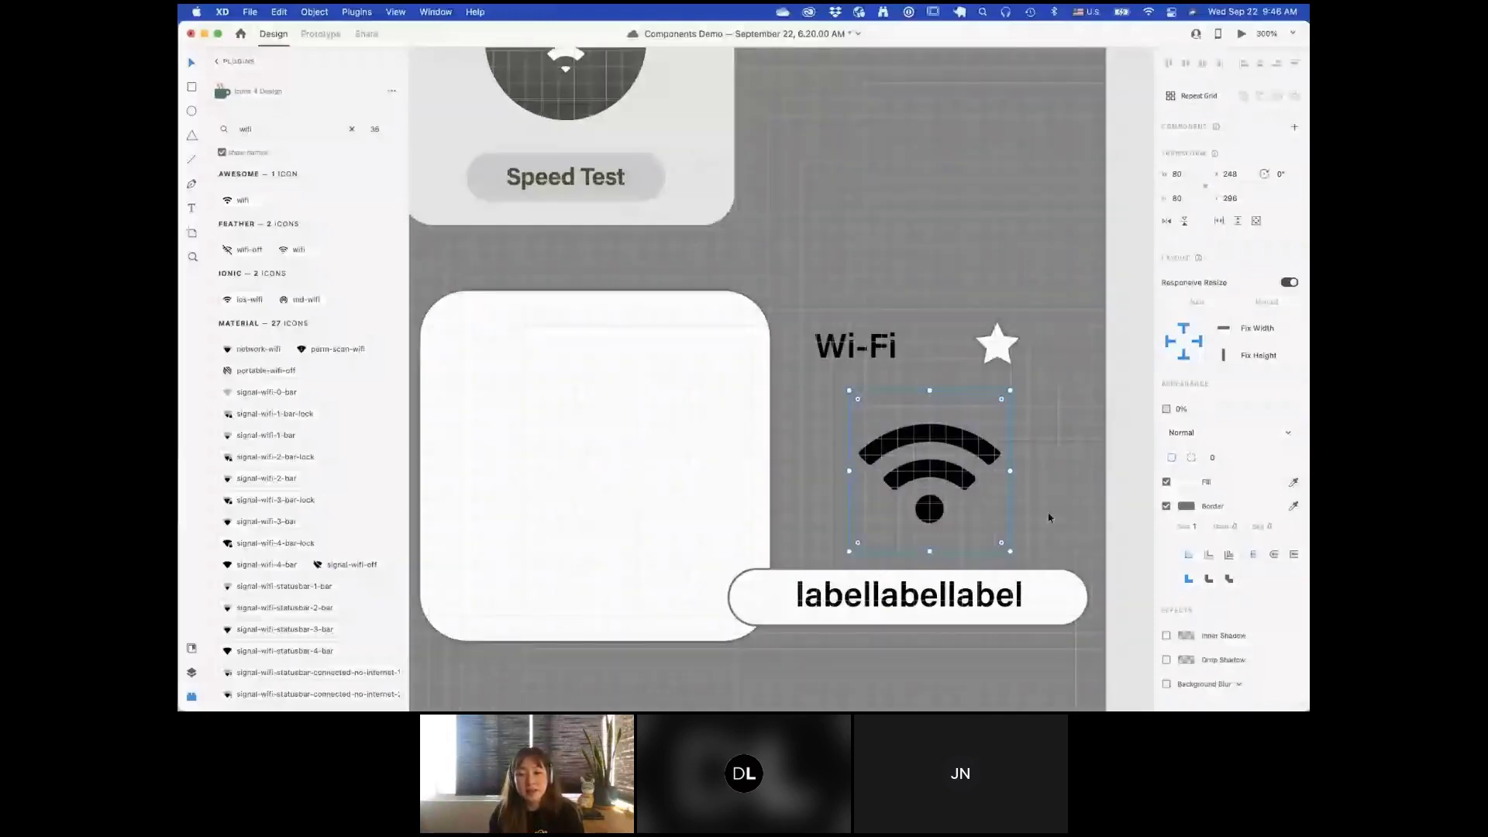
{"action": "scroll", "coordinate": [1050, 518], "scroll_direction": "up", "scroll_amount": 1}
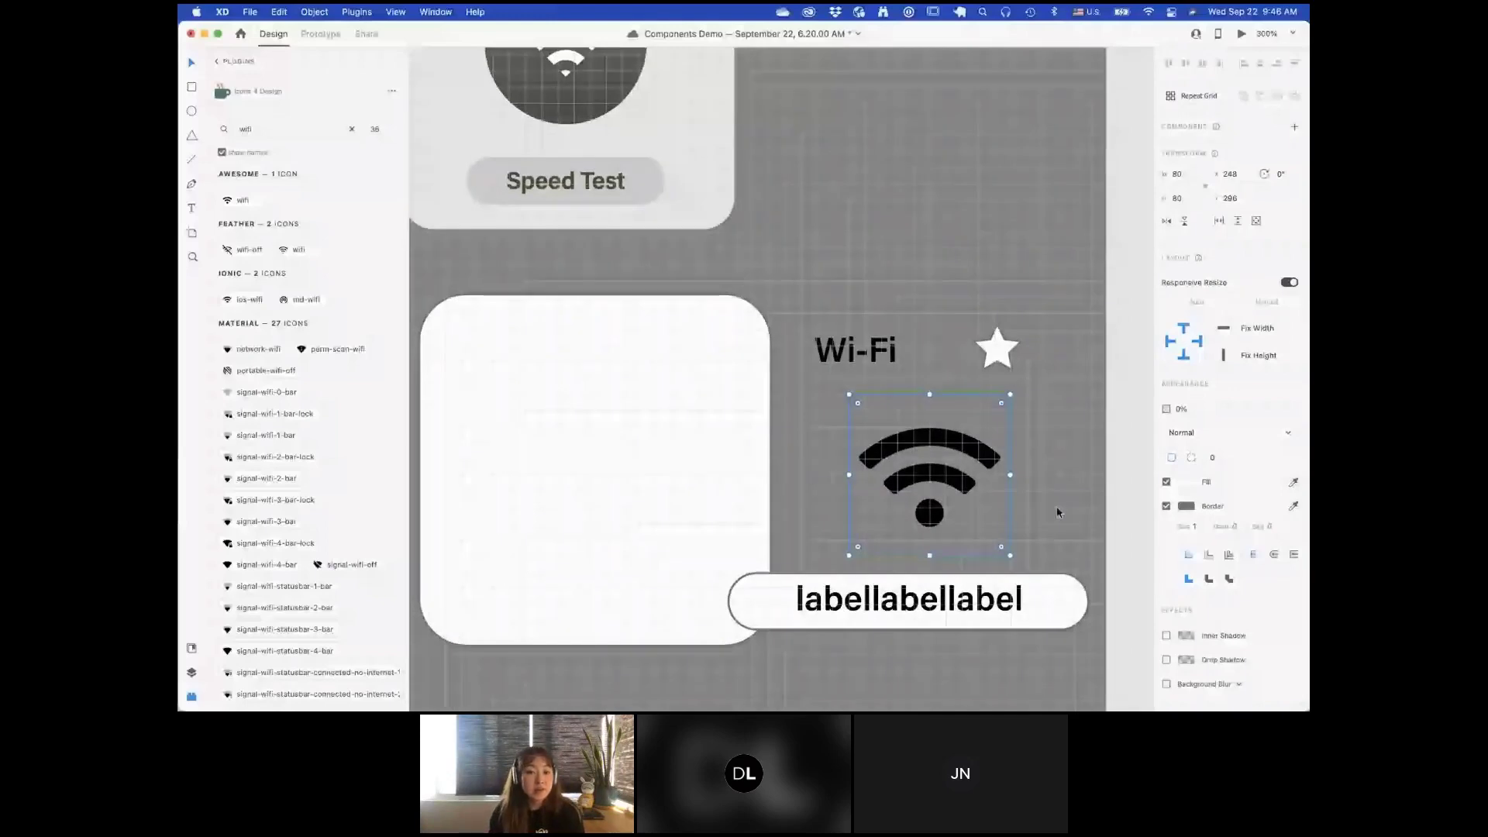
{"action": "left_click", "coordinate": [926, 487]}
{"action": "scroll", "coordinate": [926, 487], "scroll_direction": "down", "scroll_amount": 1}
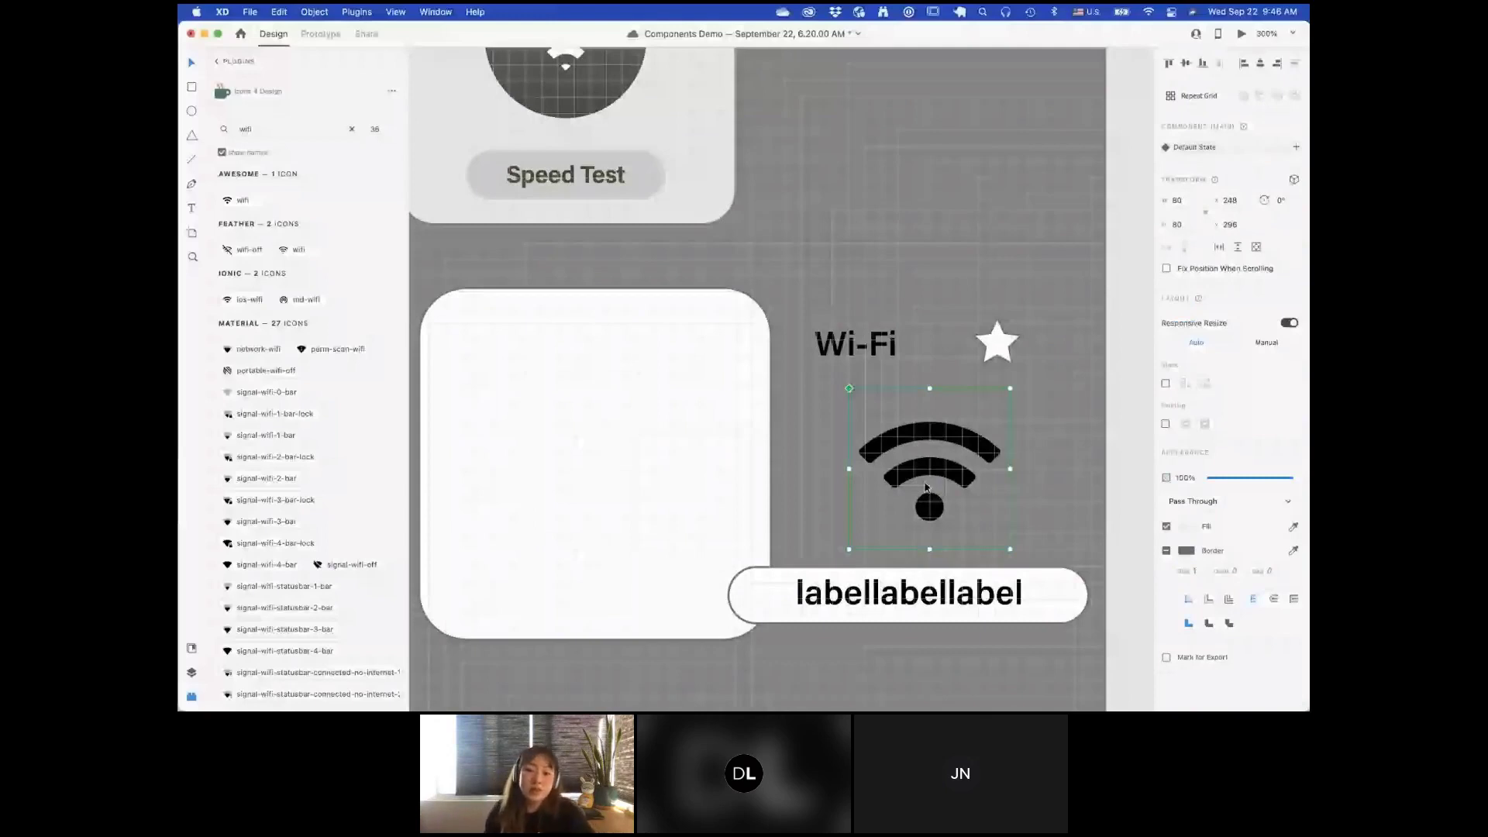
{"action": "left_click", "coordinate": [1063, 506]}
Step: Add a custom new state to the wifi icon component and name it
{"action": "left_click", "coordinate": [951, 442]}
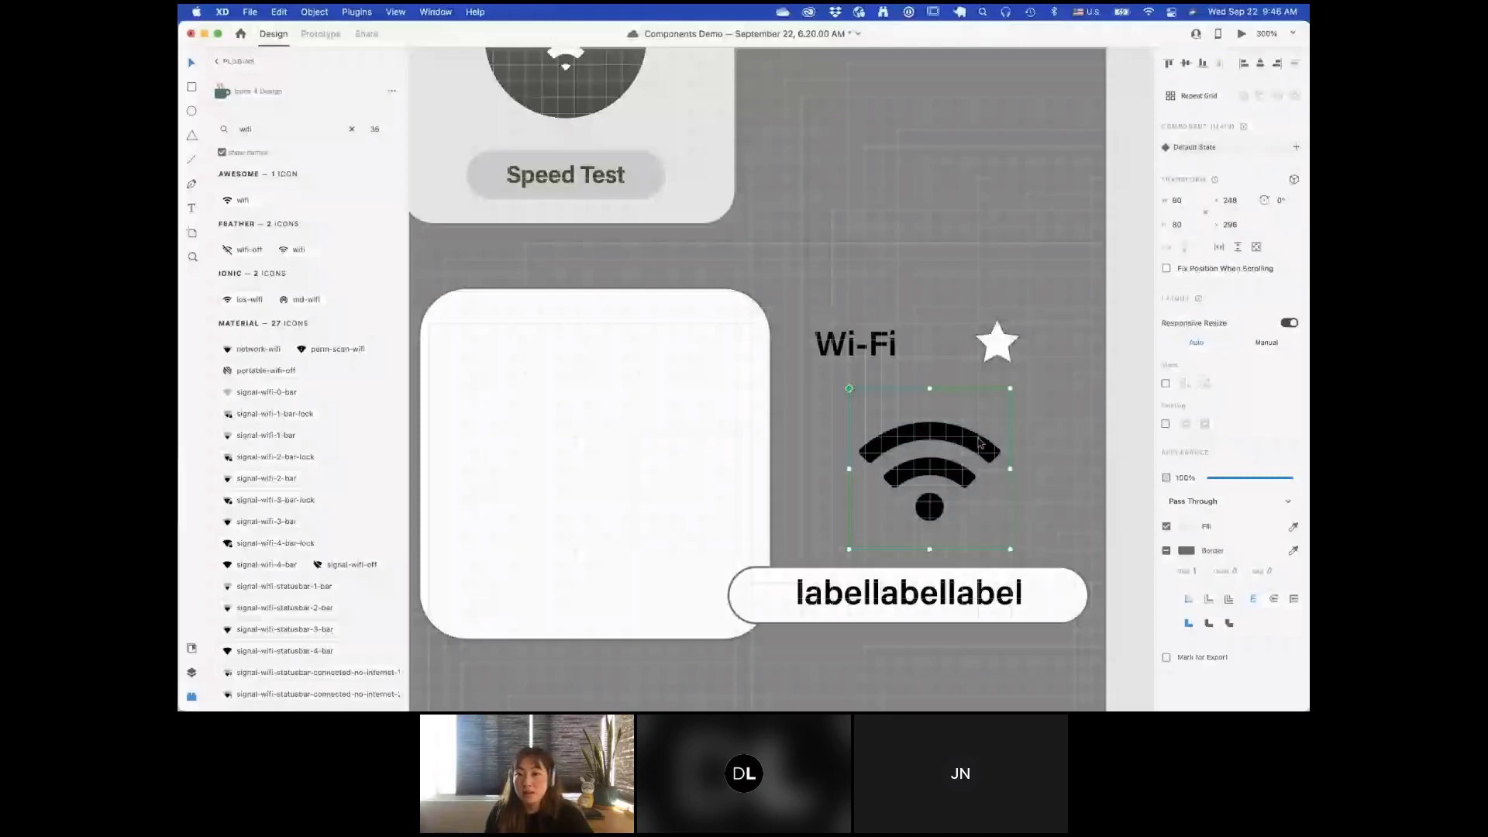
{"action": "left_click", "coordinate": [1297, 149]}
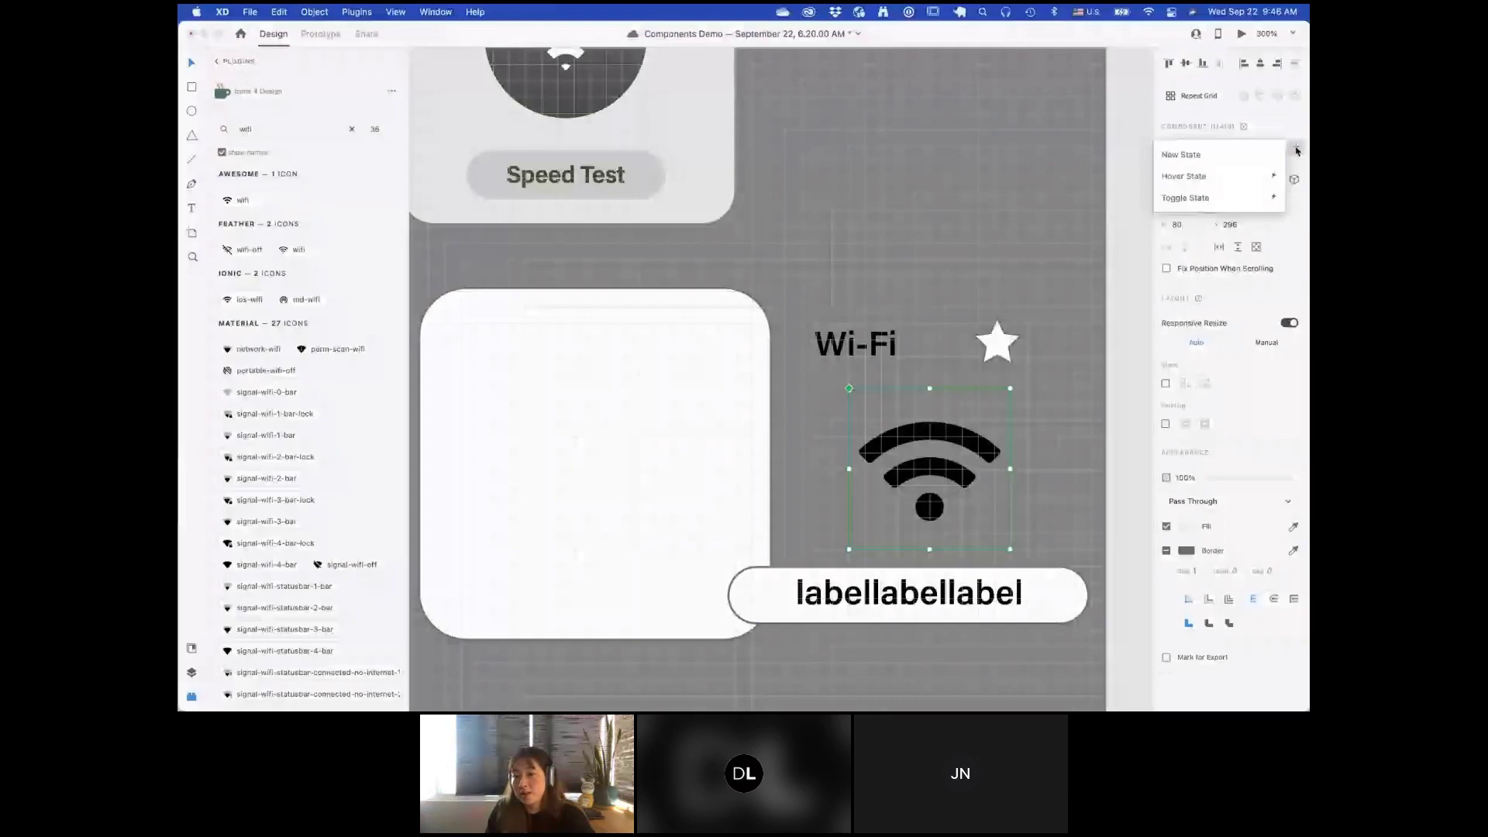
{"action": "left_click", "coordinate": [1250, 156]}
{"action": "type", "text": "Mat"}
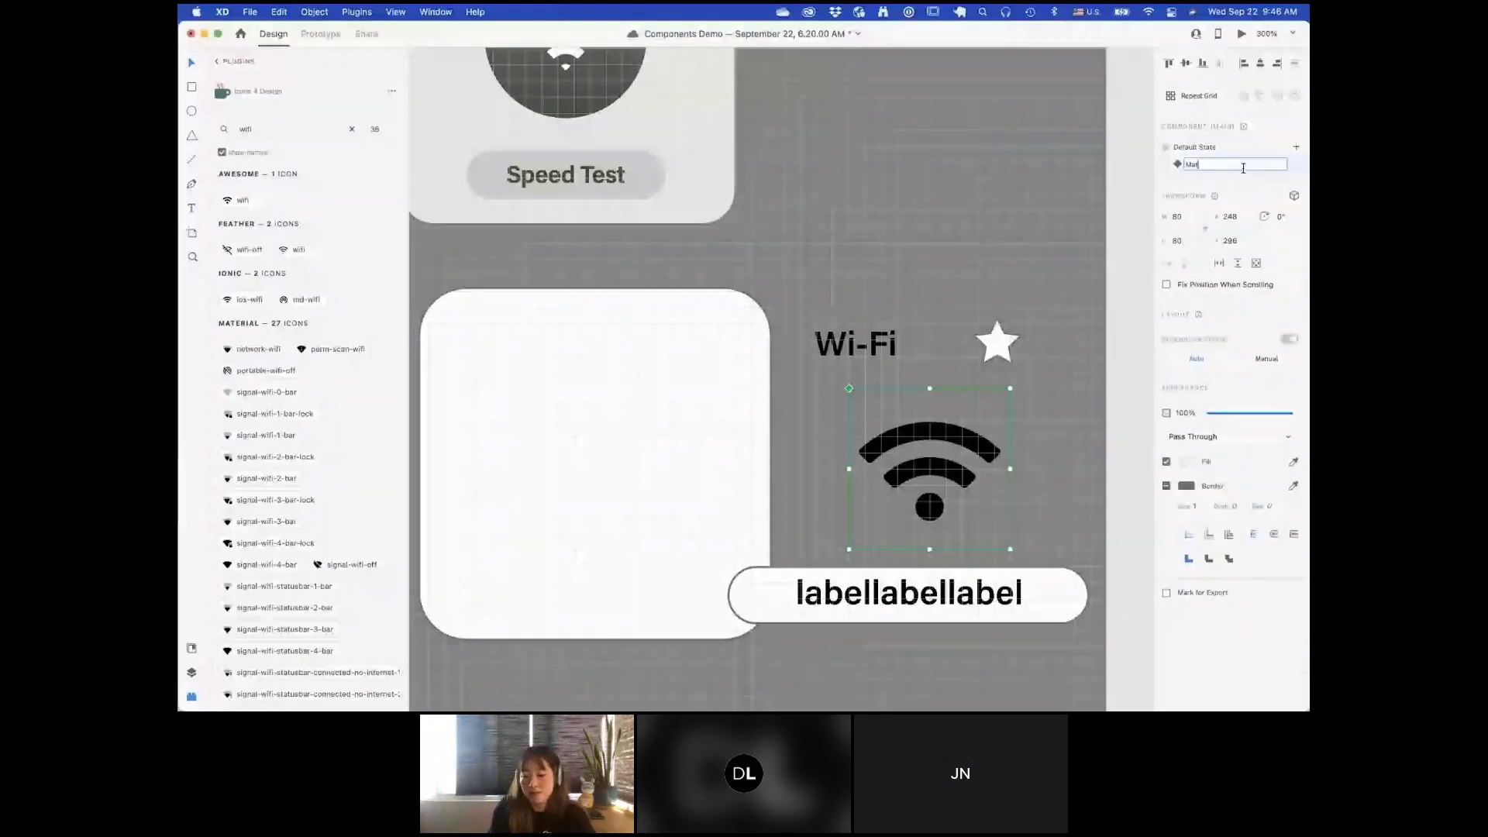
{"action": "key", "text": "Return"}
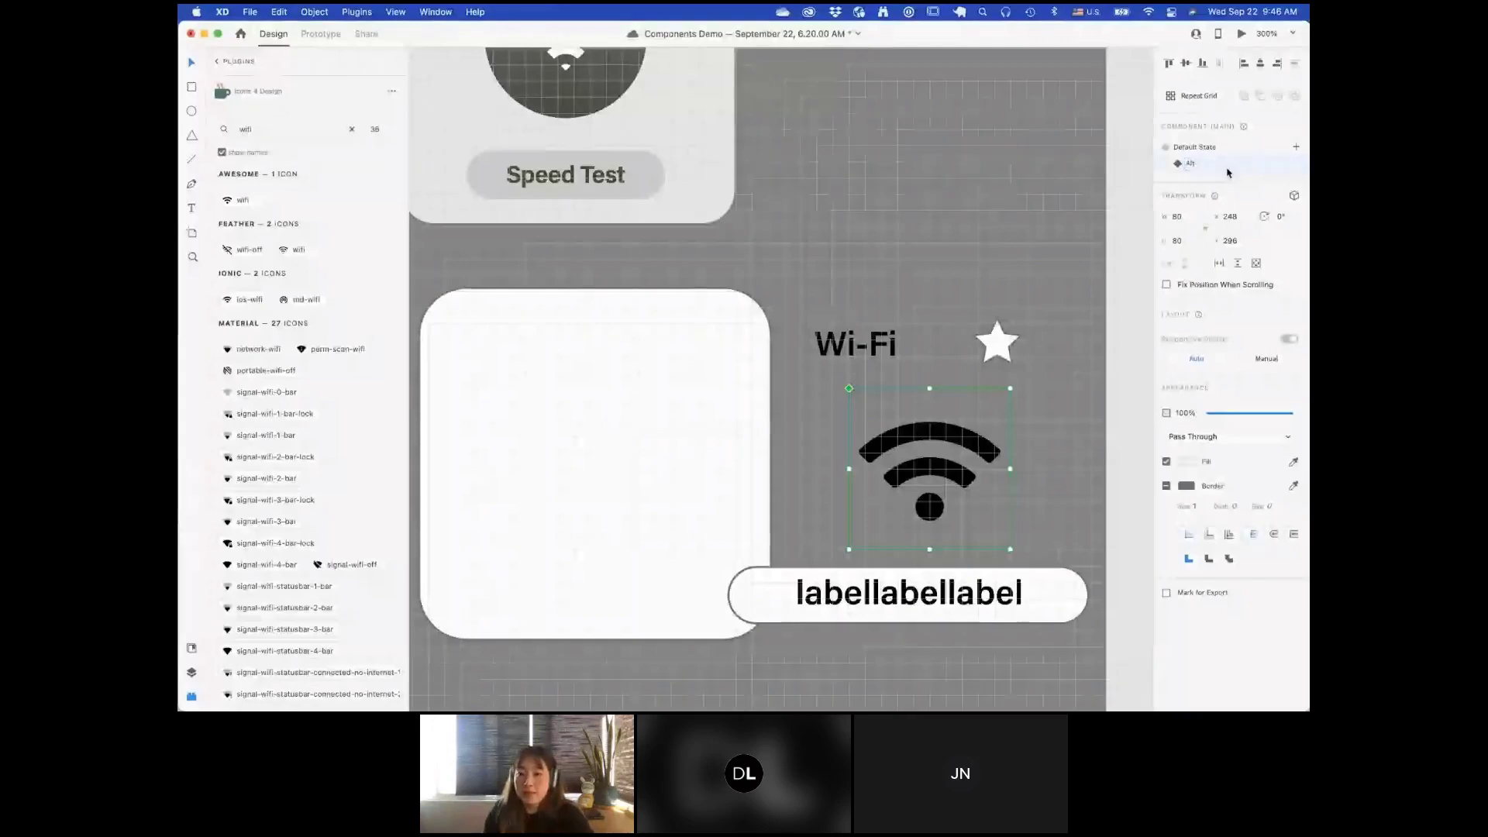
Step: In the new state, replace the original wifi icon with the Material network-wifi icon inside the component
{"action": "double_click", "coordinate": [884, 512]}
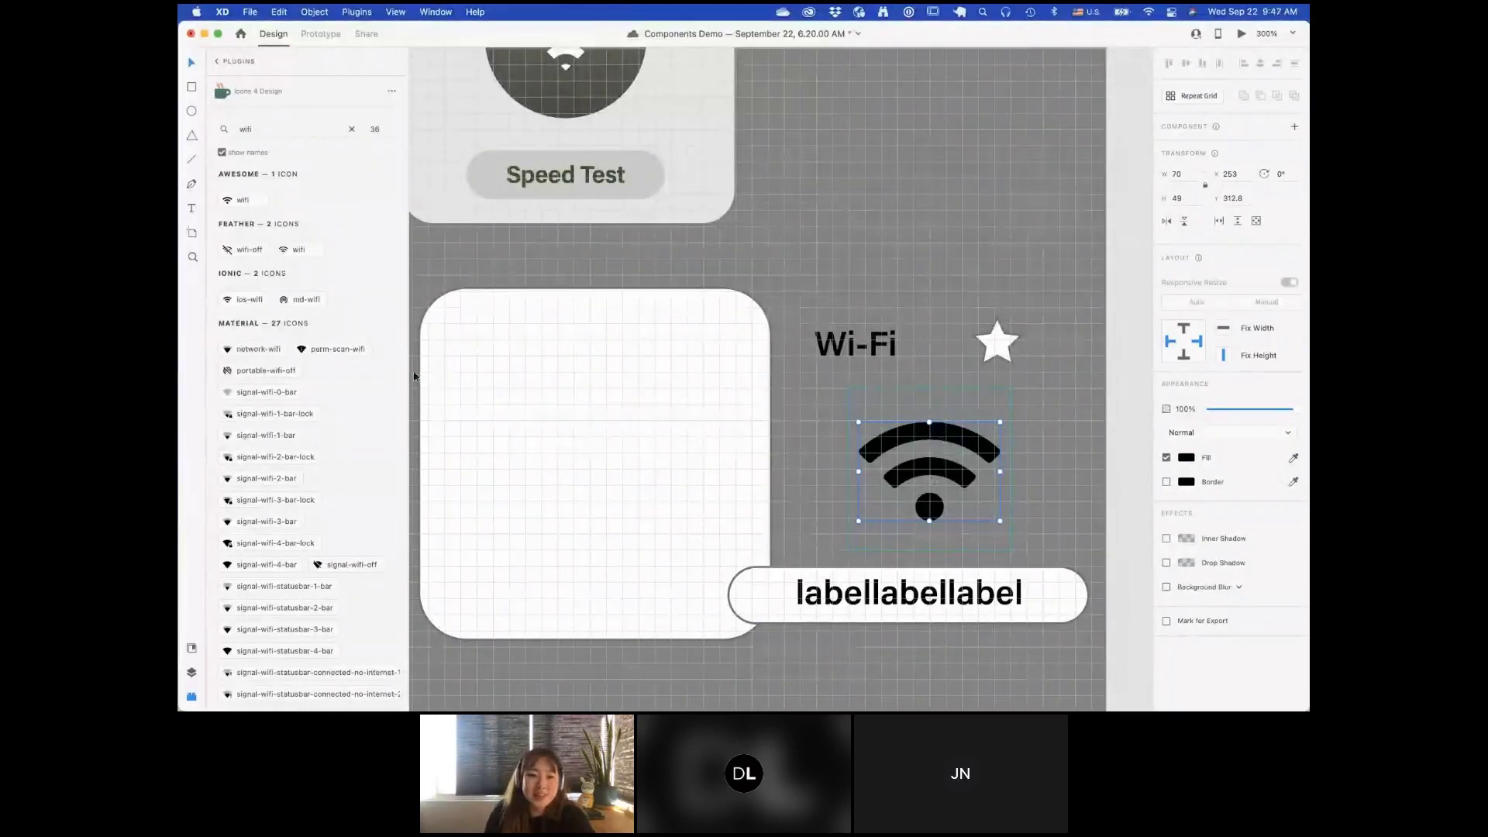
{"action": "left_click", "coordinate": [253, 352]}
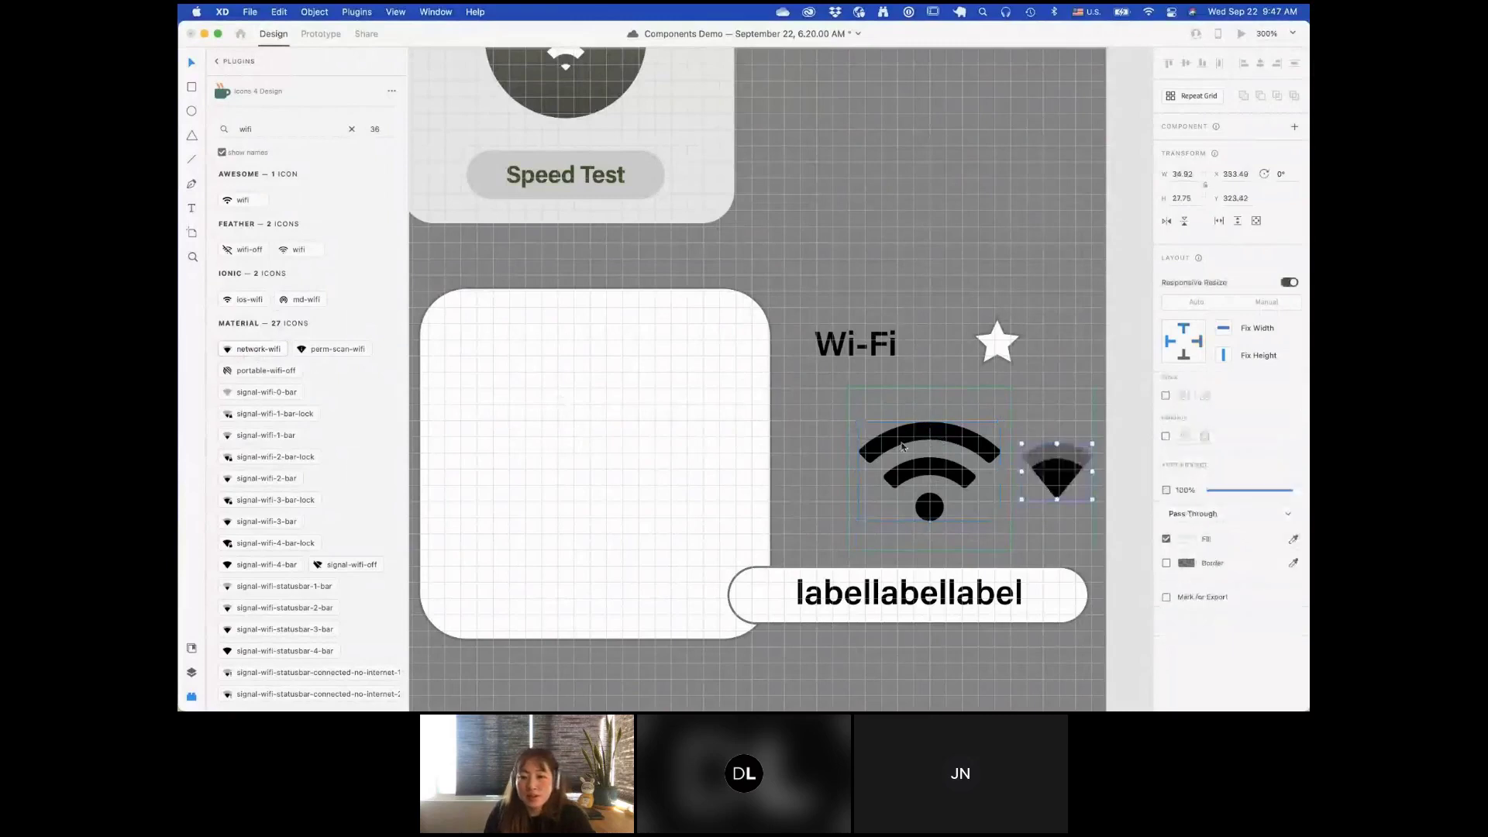
{"action": "left_click_drag", "start_coordinate": [1059, 476], "coordinate": [934, 475]}
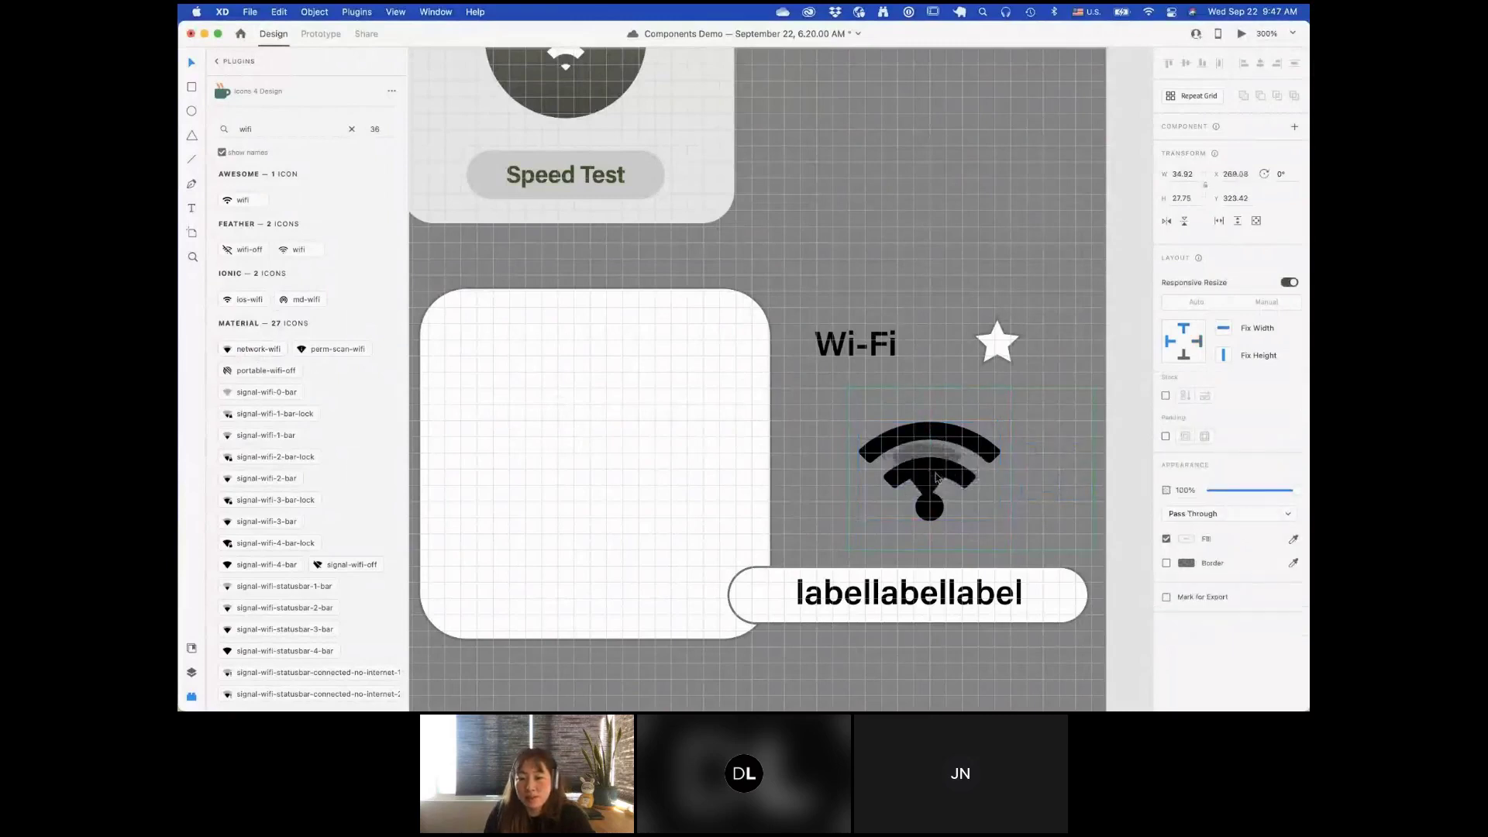
{"action": "left_click", "coordinate": [972, 444]}
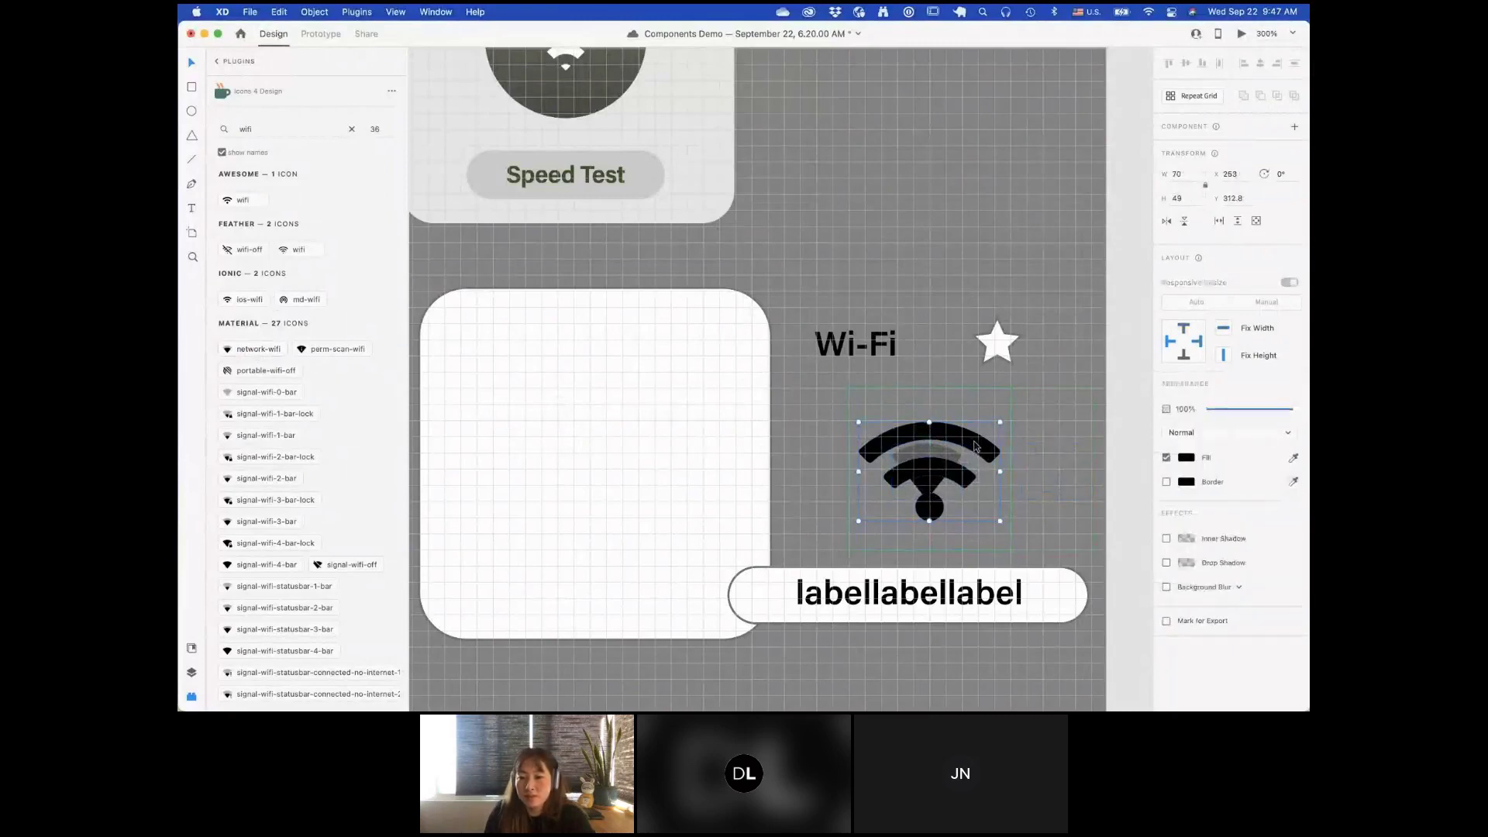
{"action": "key", "text": "Delete"}
{"action": "left_click", "coordinate": [943, 469]}
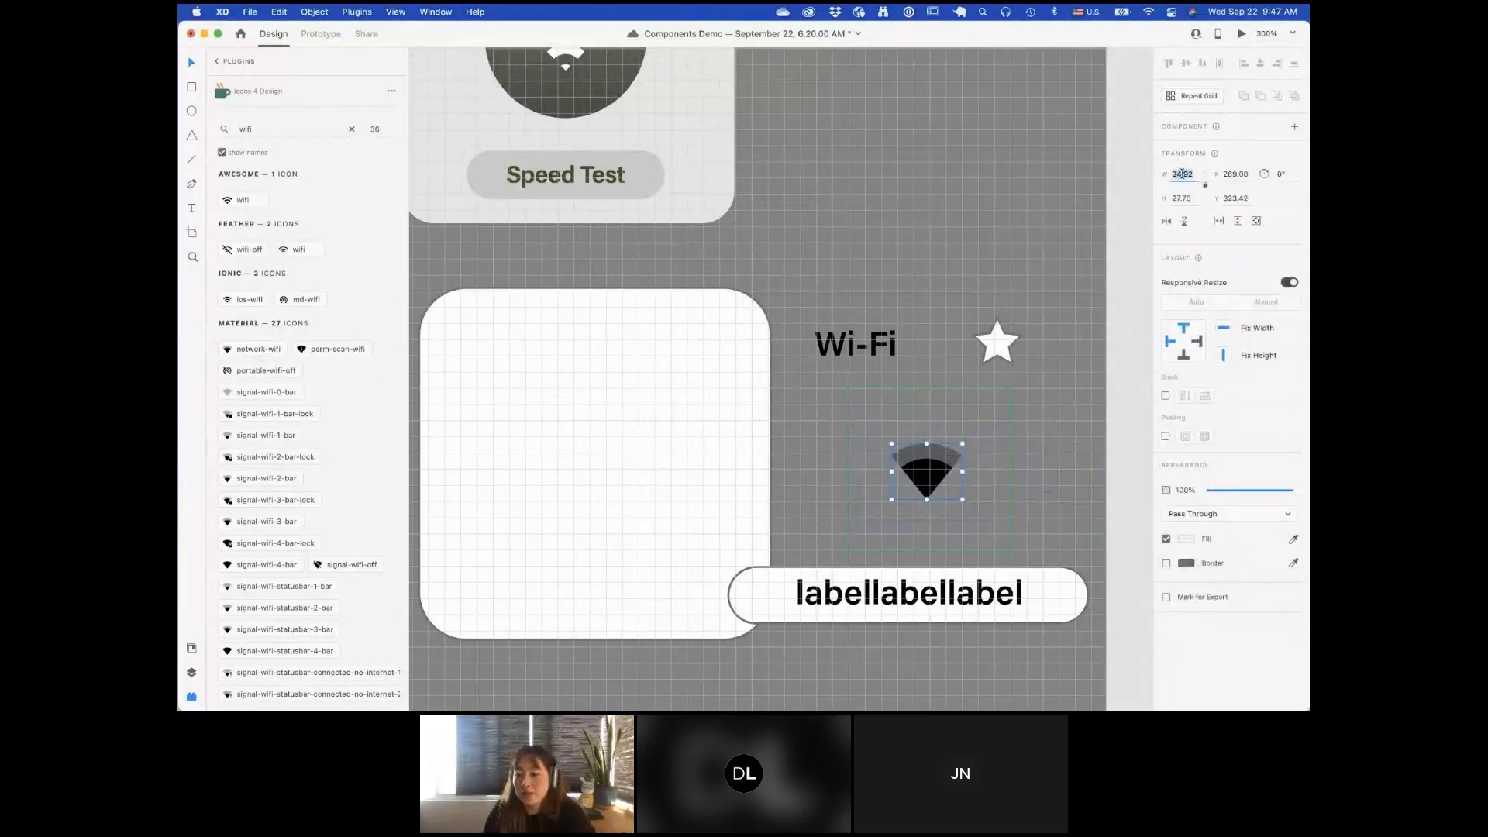
{"action": "left_click_drag", "start_coordinate": [1176, 170], "coordinate": [1182, 174]}
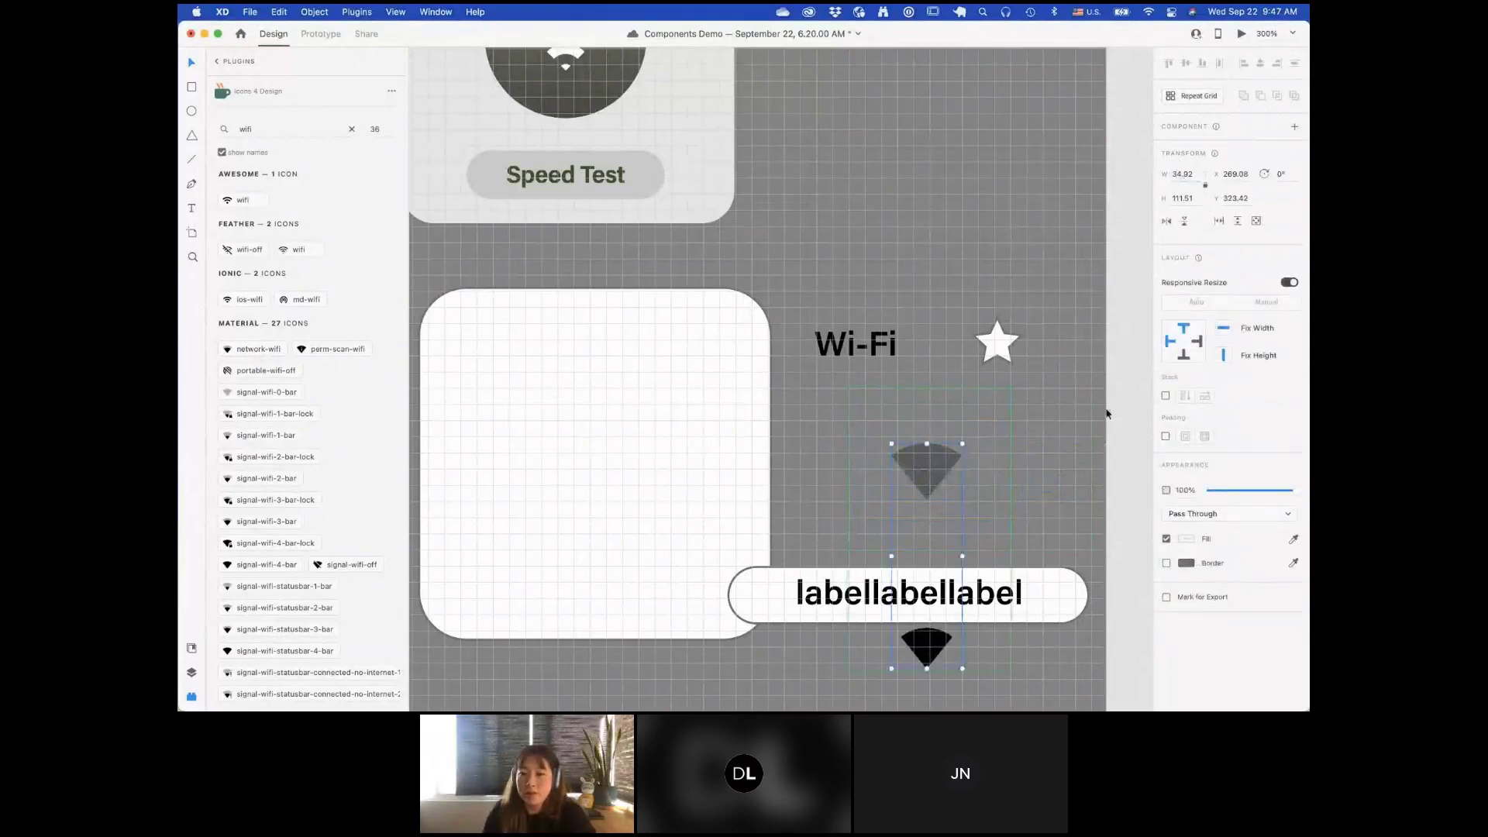
{"action": "left_click", "coordinate": [1078, 460]}
{"action": "key", "text": "super+z"}
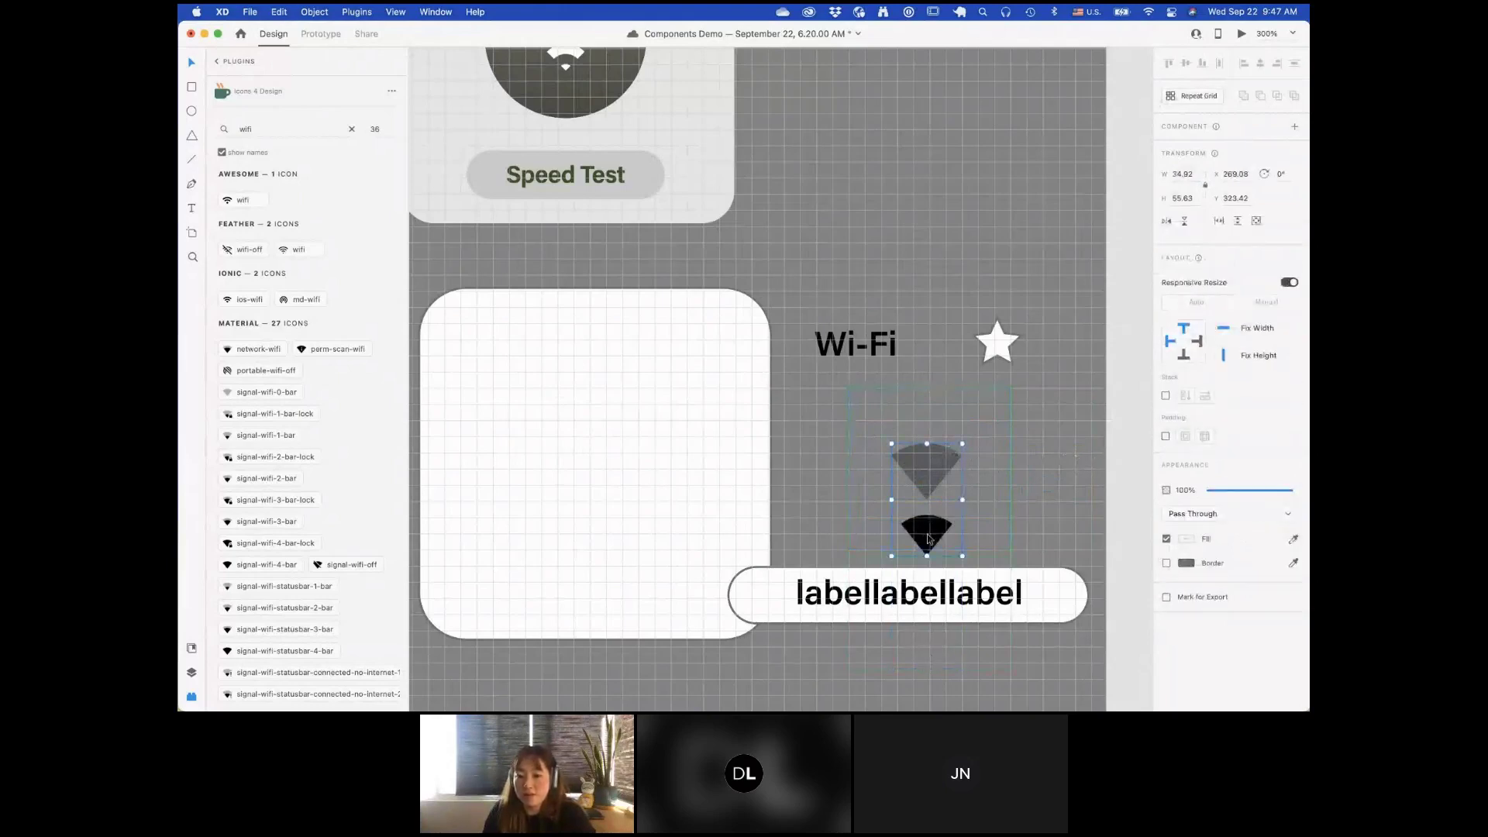
{"action": "key", "text": "super+z"}
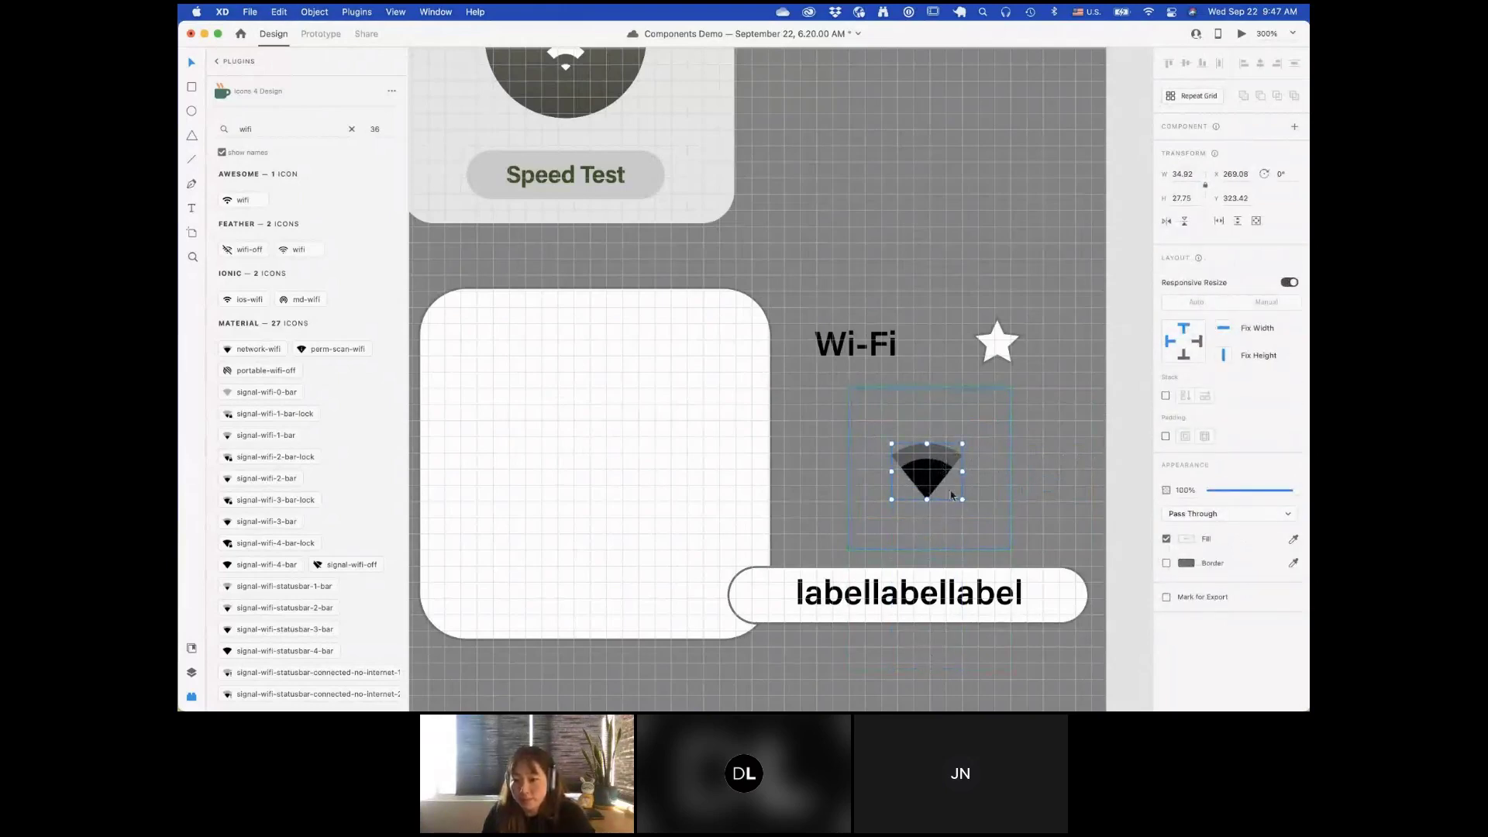
Step: Turn off Responsive Resize for the network-wifi icon and enlarge it to about 61 by 49 px inside the component
{"action": "key", "text": "alt"}
{"action": "left_click_drag", "start_coordinate": [981, 520], "coordinate": [962, 499]}
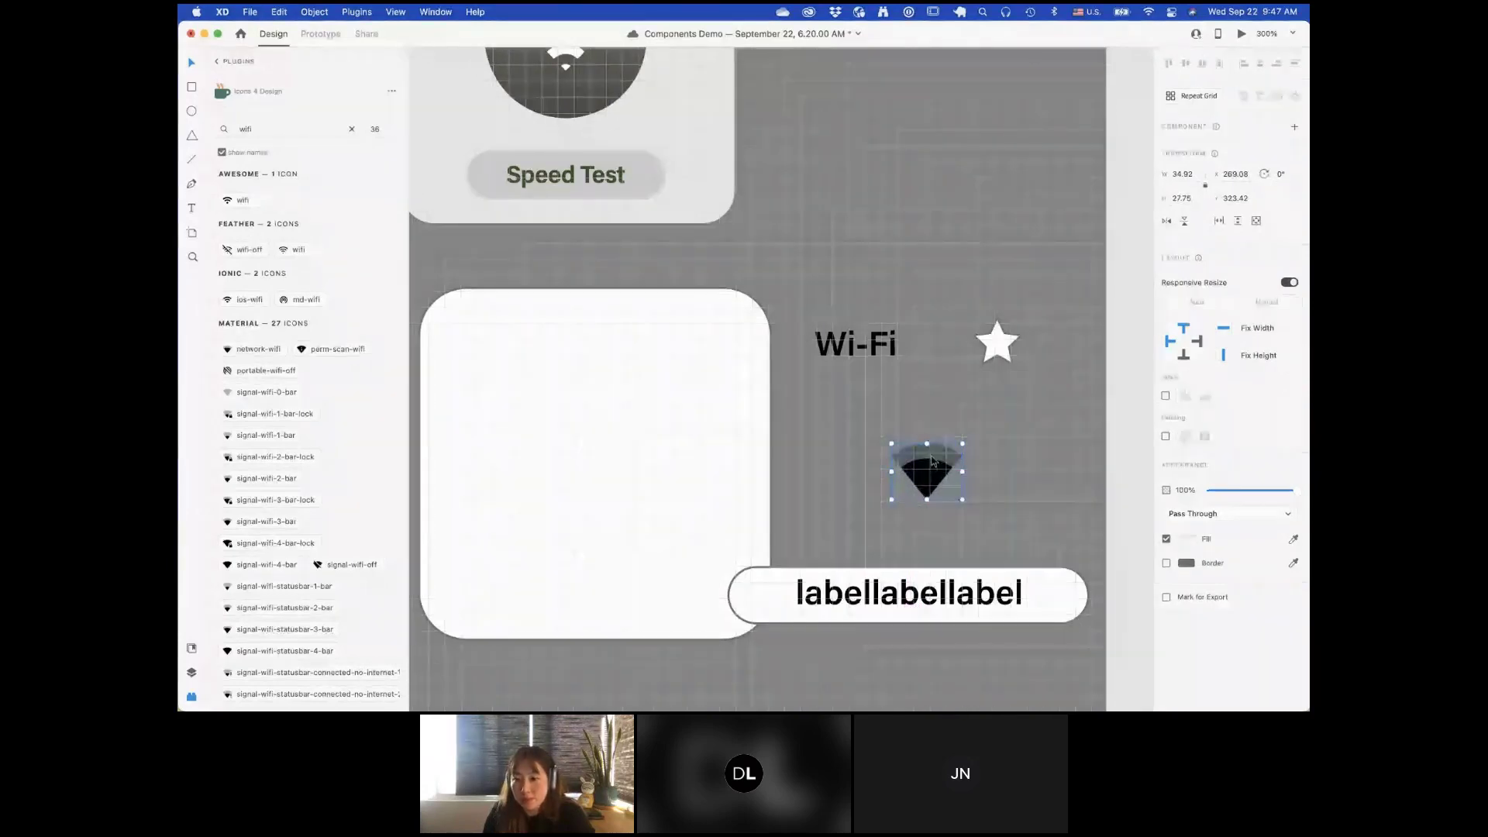
{"action": "left_click", "coordinate": [1287, 284]}
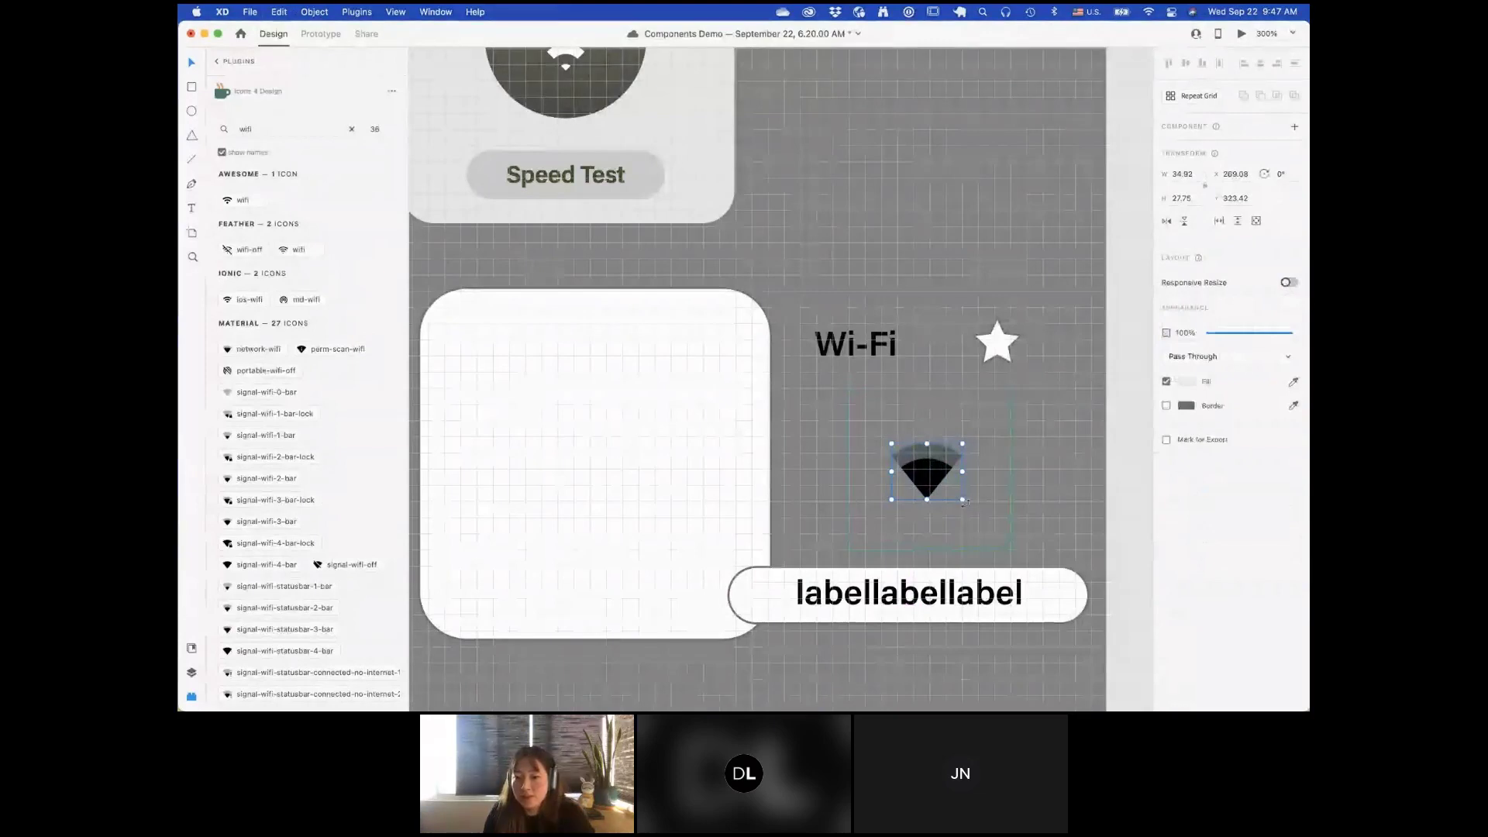
{"action": "left_click_drag", "start_coordinate": [963, 500], "coordinate": [1001, 533]}
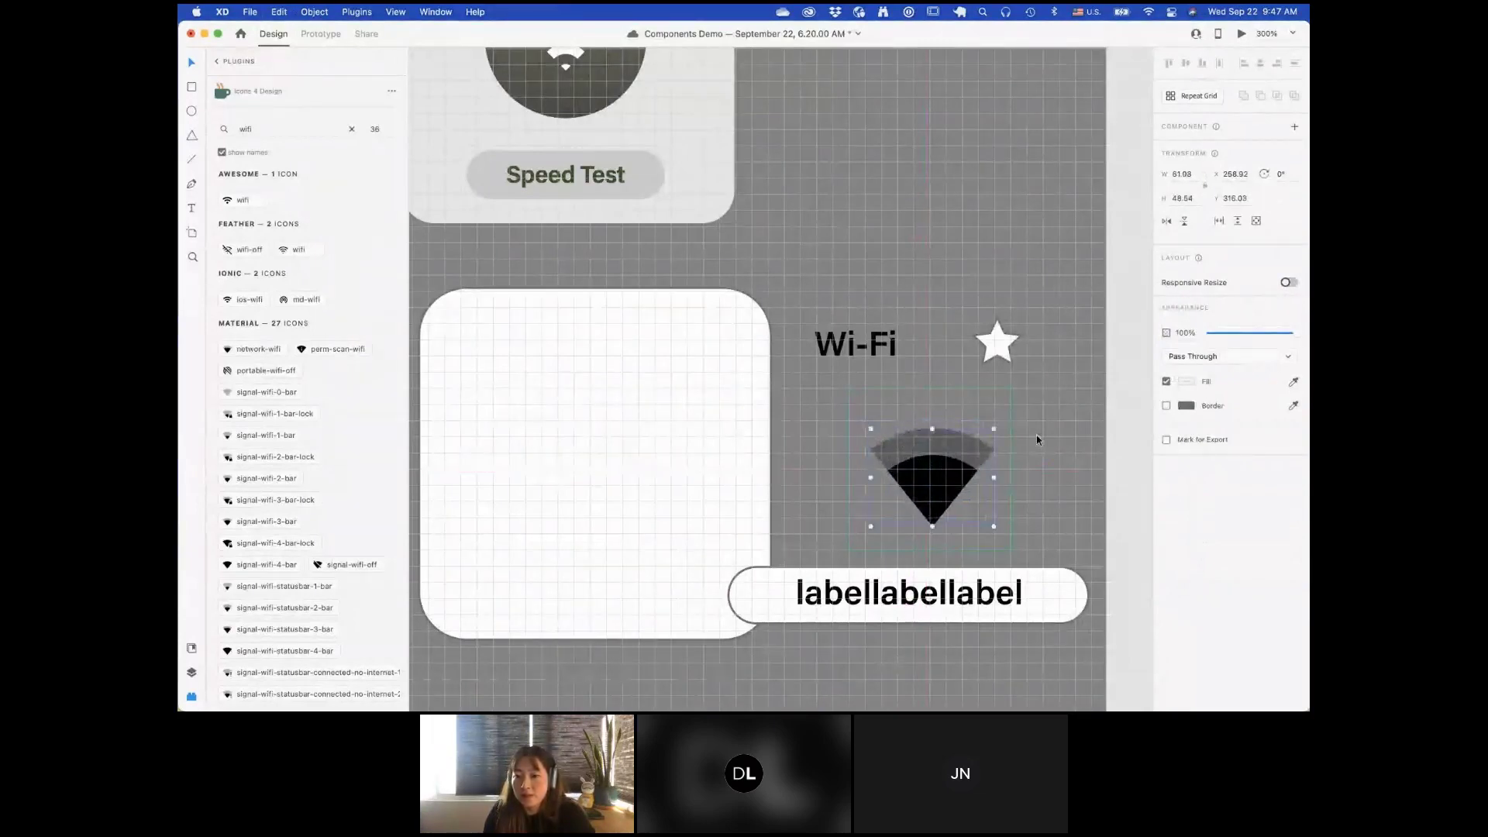
{"action": "left_click", "coordinate": [1078, 439]}
Step: Switch the wifi icon component to its Default State and back to the Alt state to compare the two icons
{"action": "left_click", "coordinate": [975, 463]}
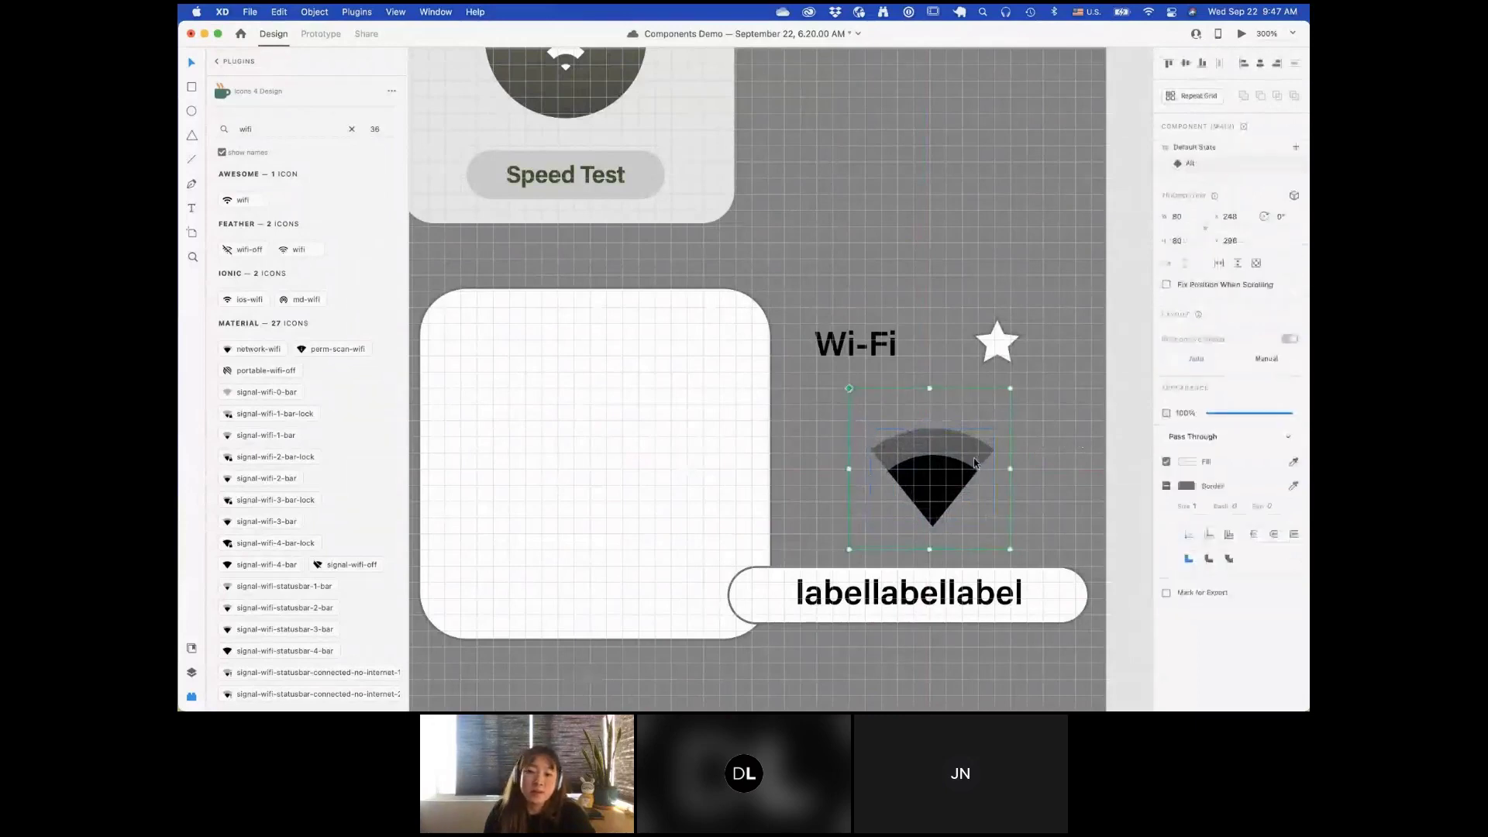
{"action": "left_click", "coordinate": [1196, 148]}
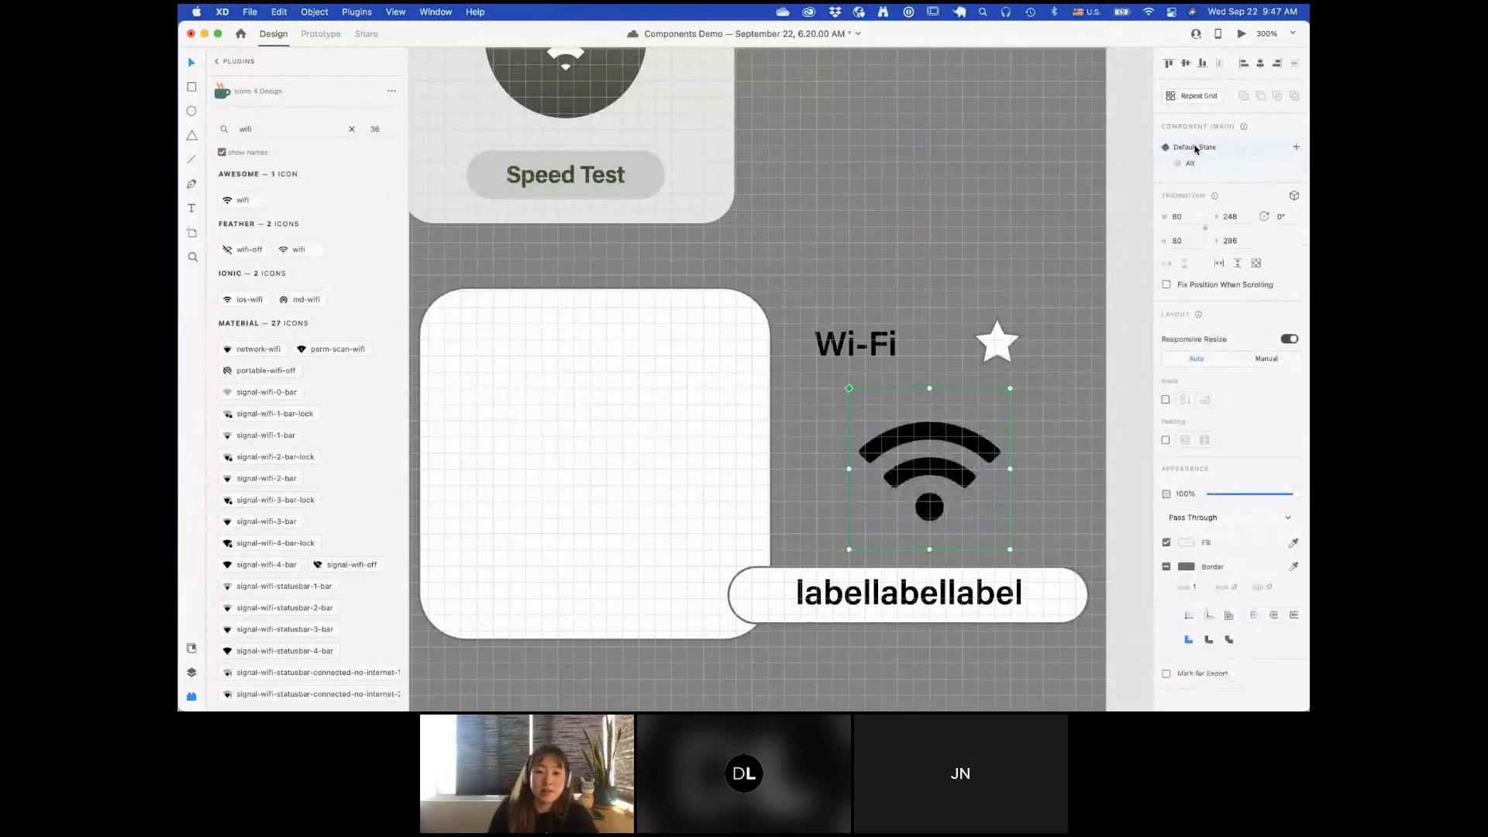
{"action": "left_click", "coordinate": [1202, 164]}
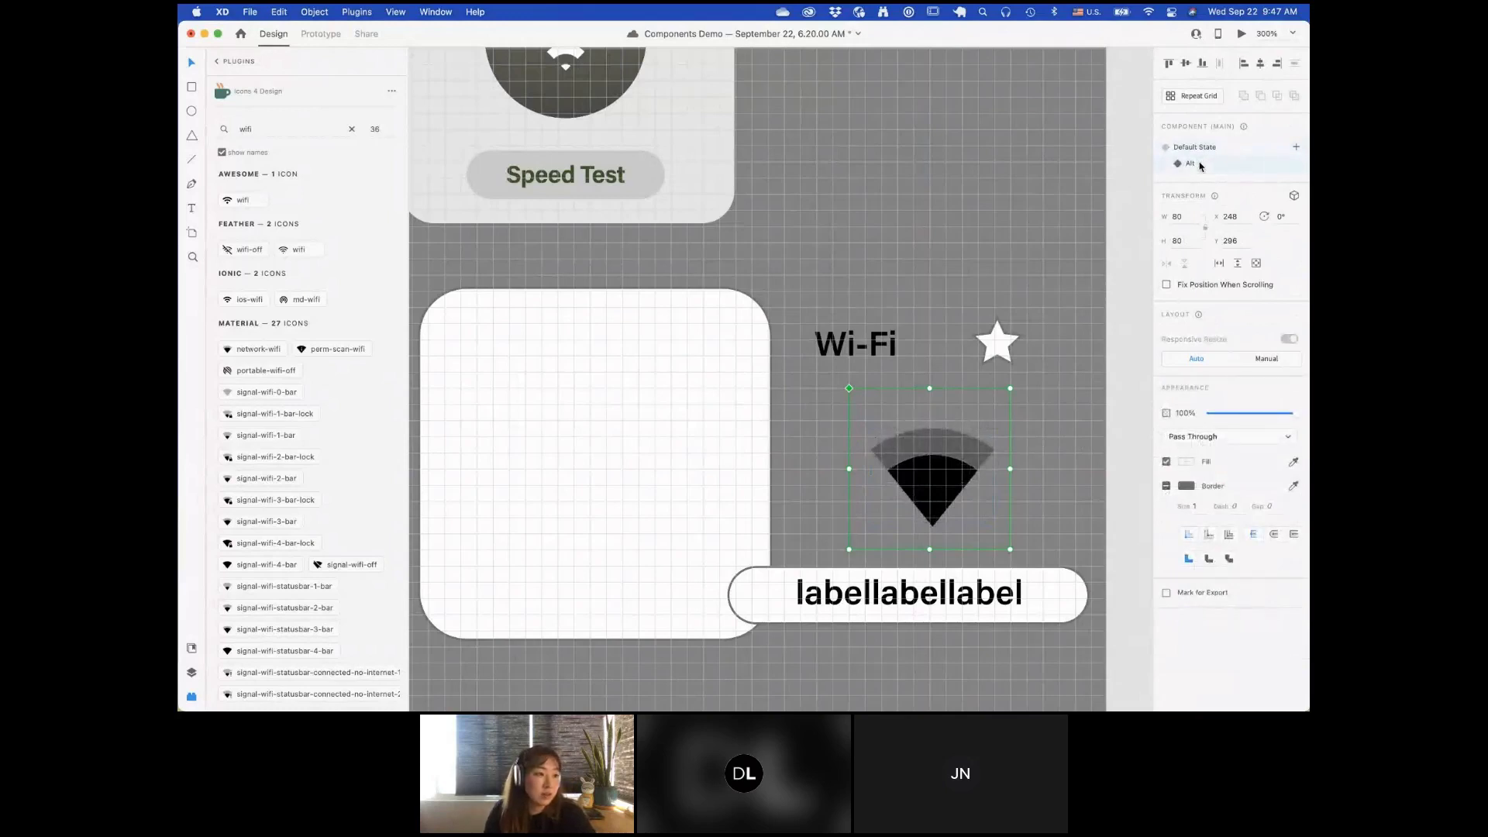
{"action": "left_click", "coordinate": [1076, 447]}
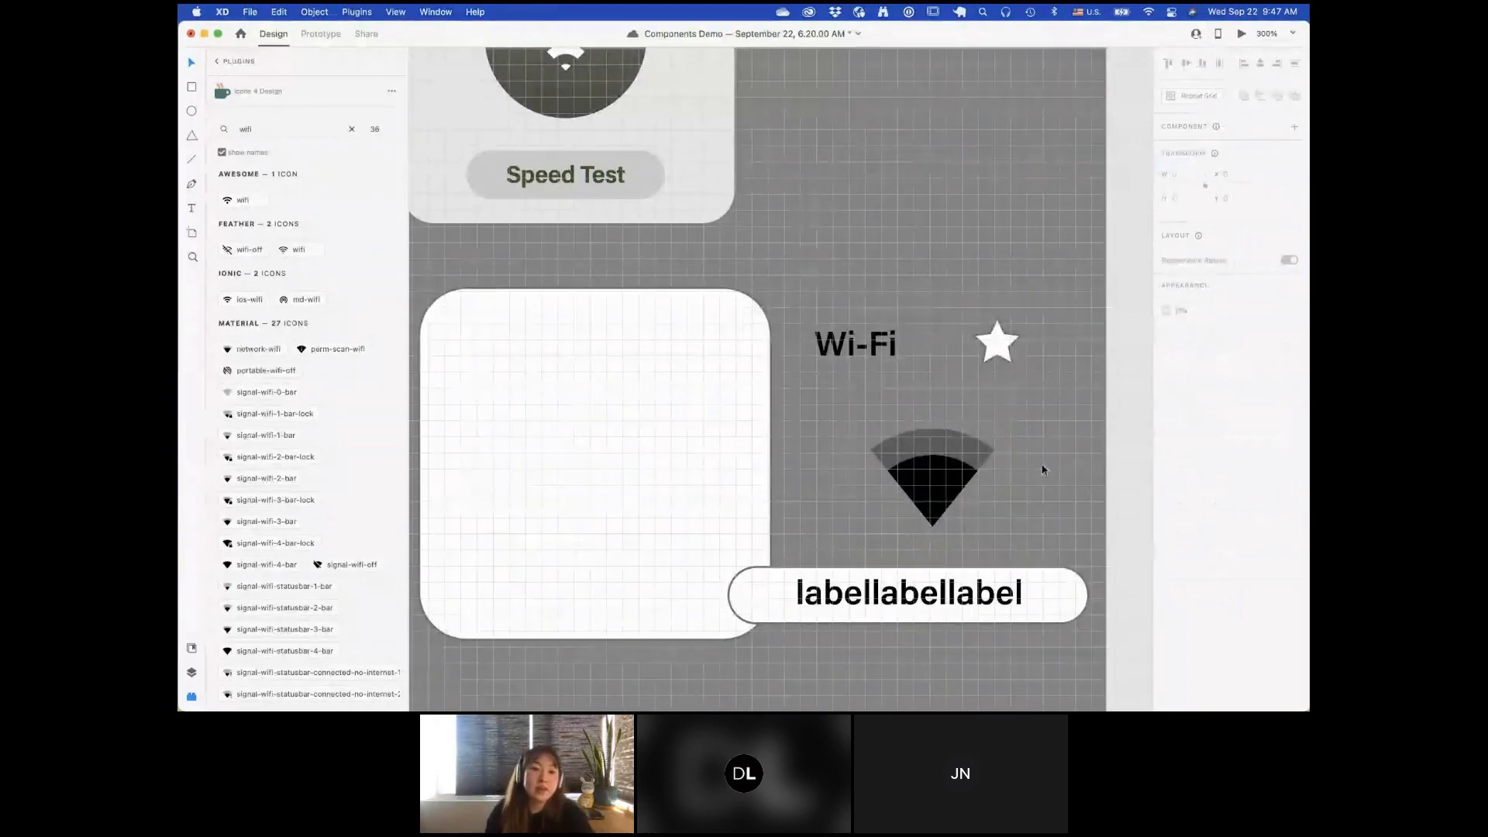
Step: Rename the wifi icon component to Wi-Fi and the pill-shaped label component to Button in the document assets
{"action": "left_click", "coordinate": [192, 648]}
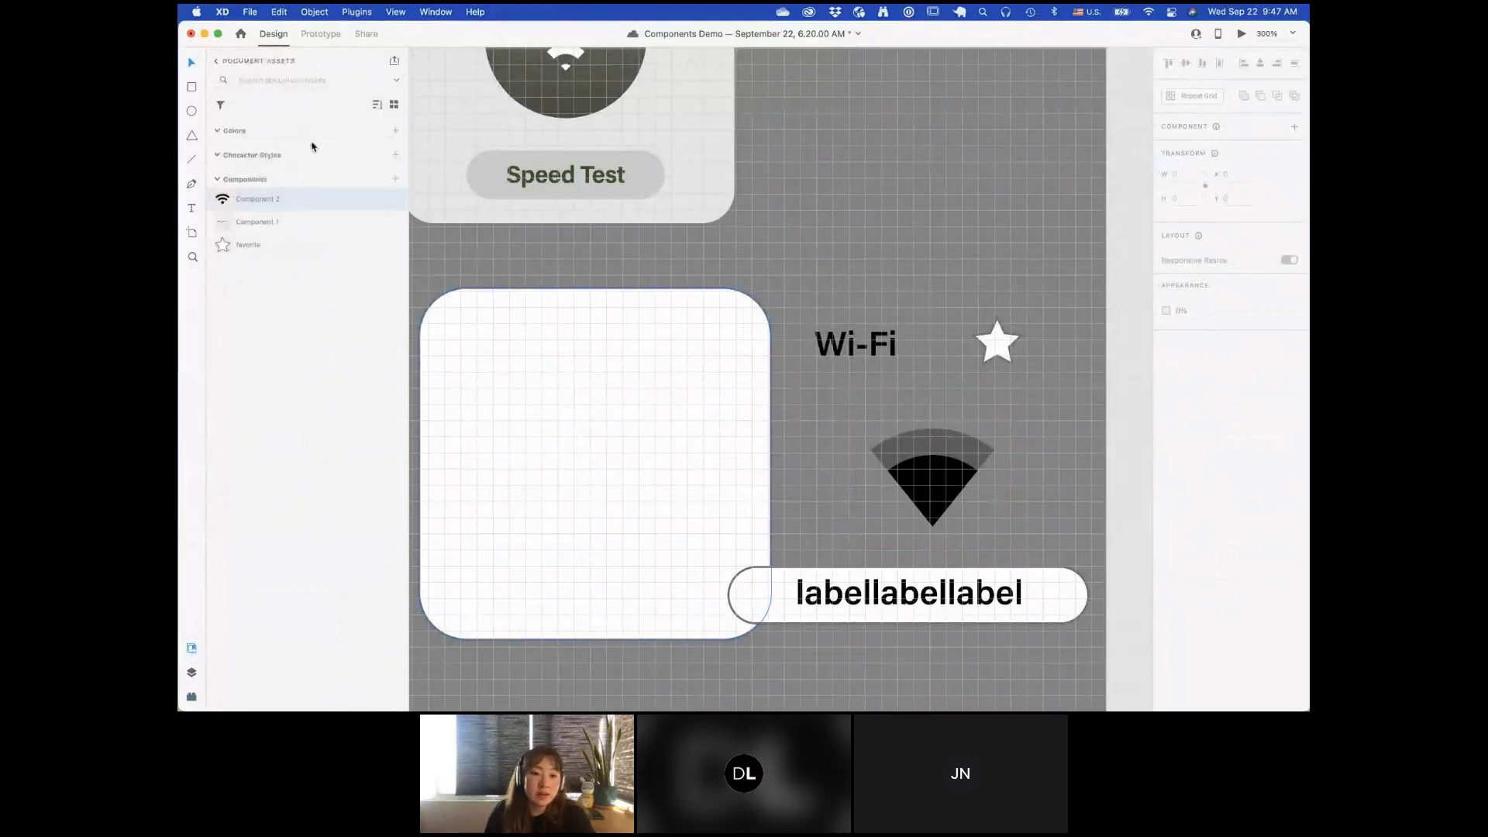
{"action": "double_click", "coordinate": [306, 198]}
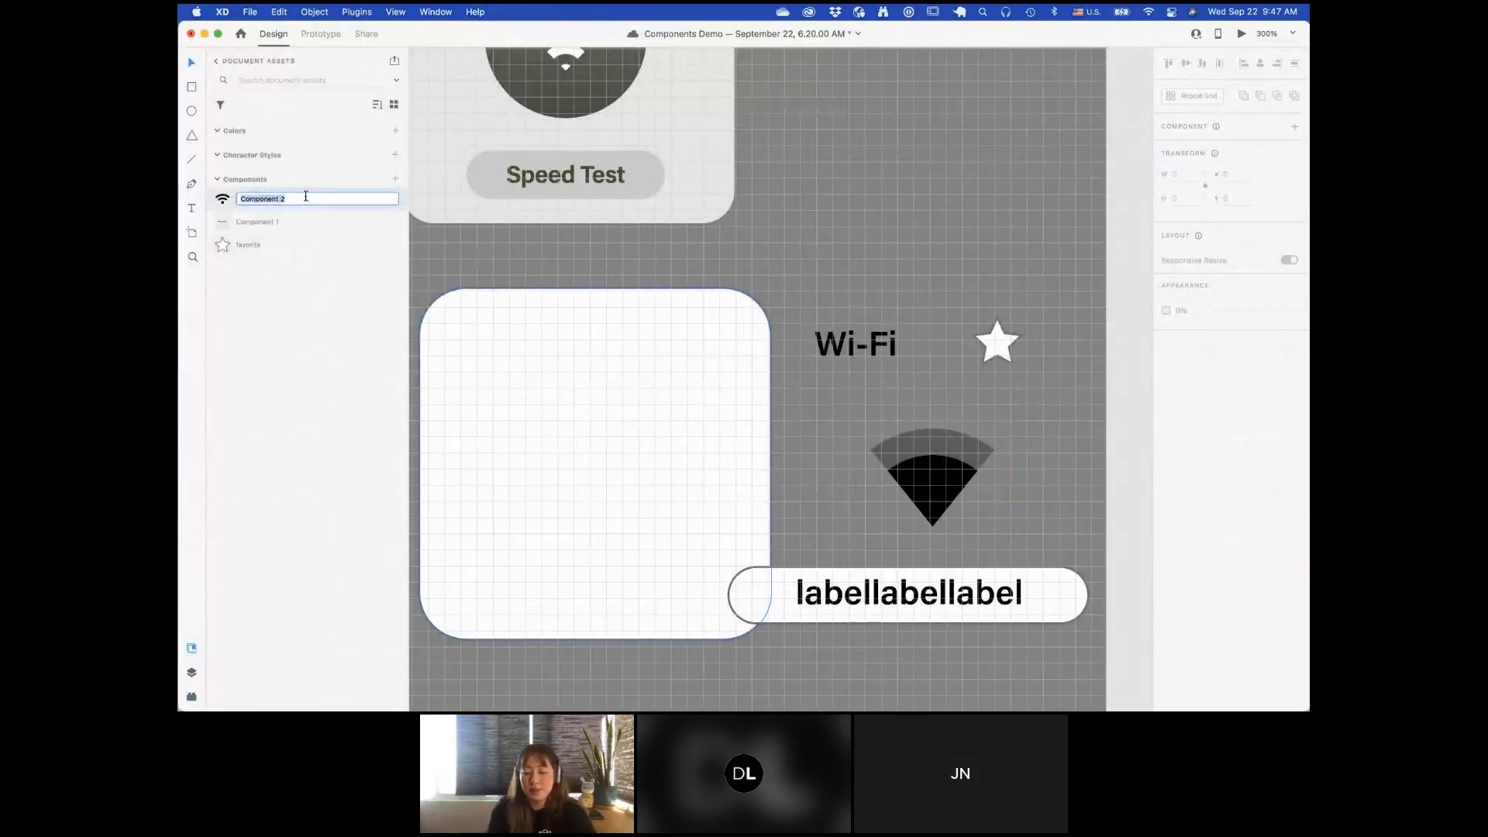
{"action": "type", "text": "Wi-Fi"}
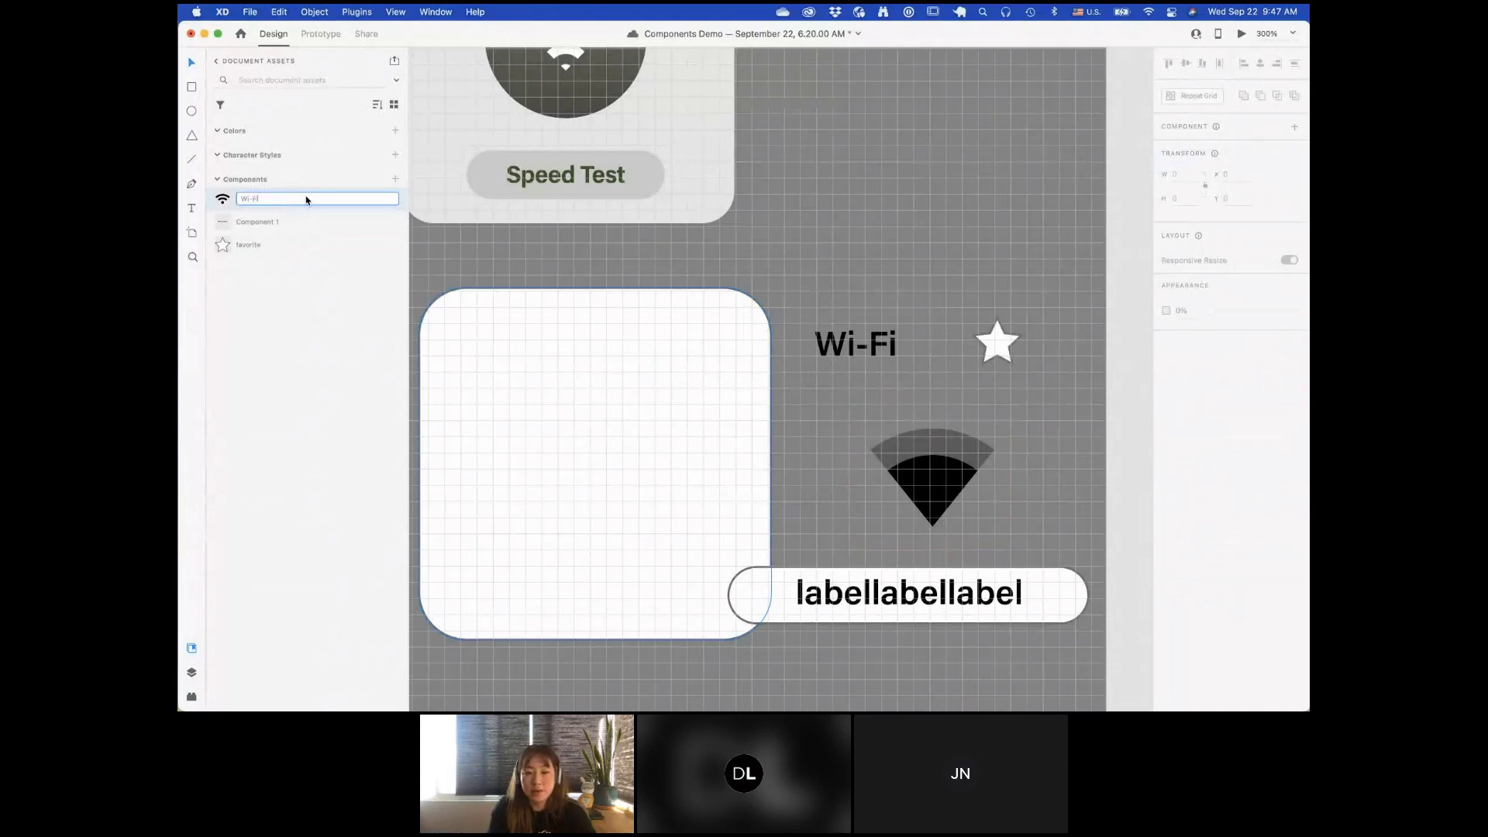
{"action": "key", "text": "Return"}
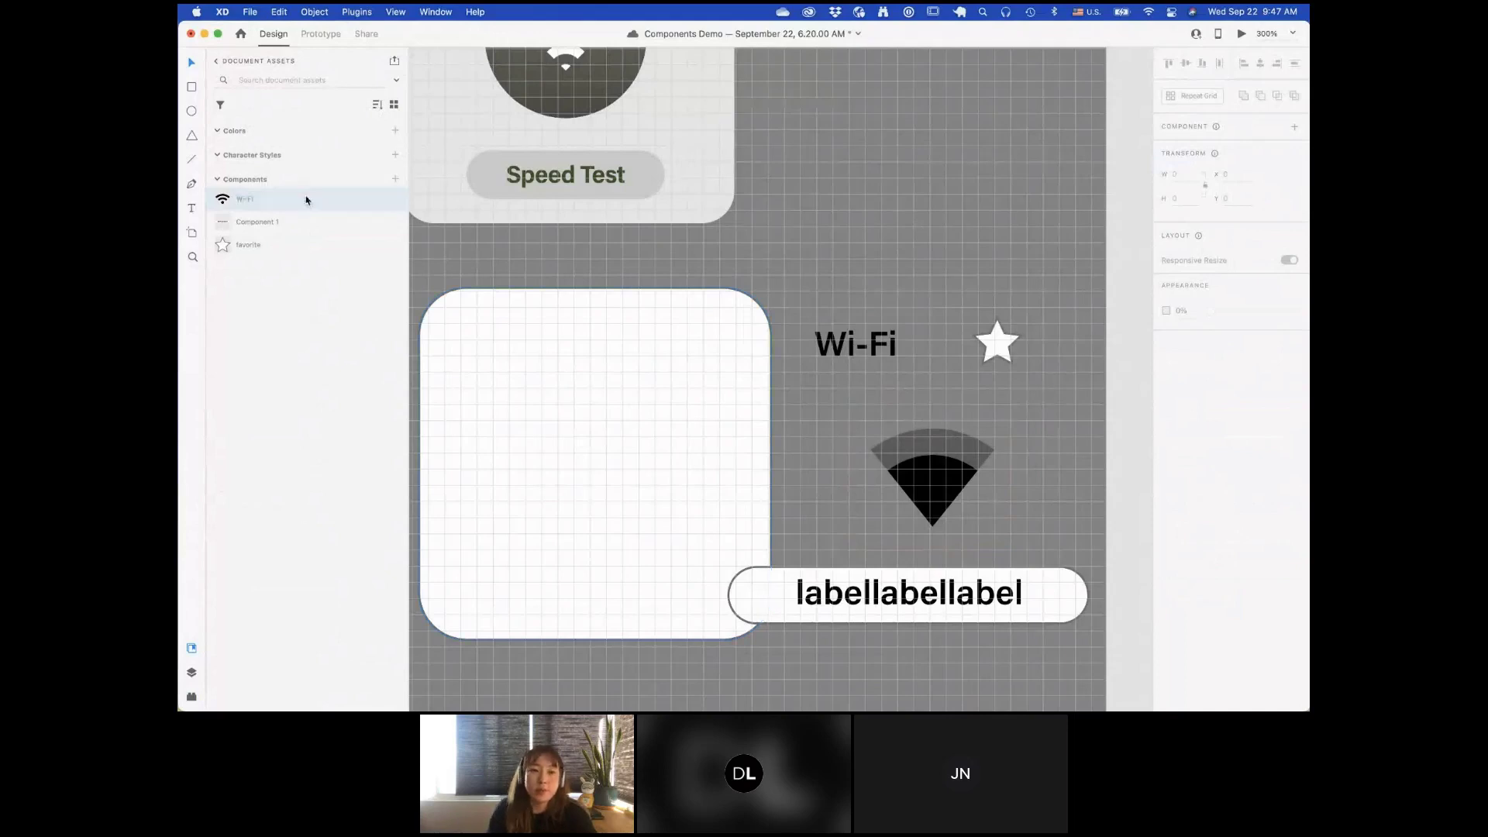
{"action": "double_click", "coordinate": [277, 222]}
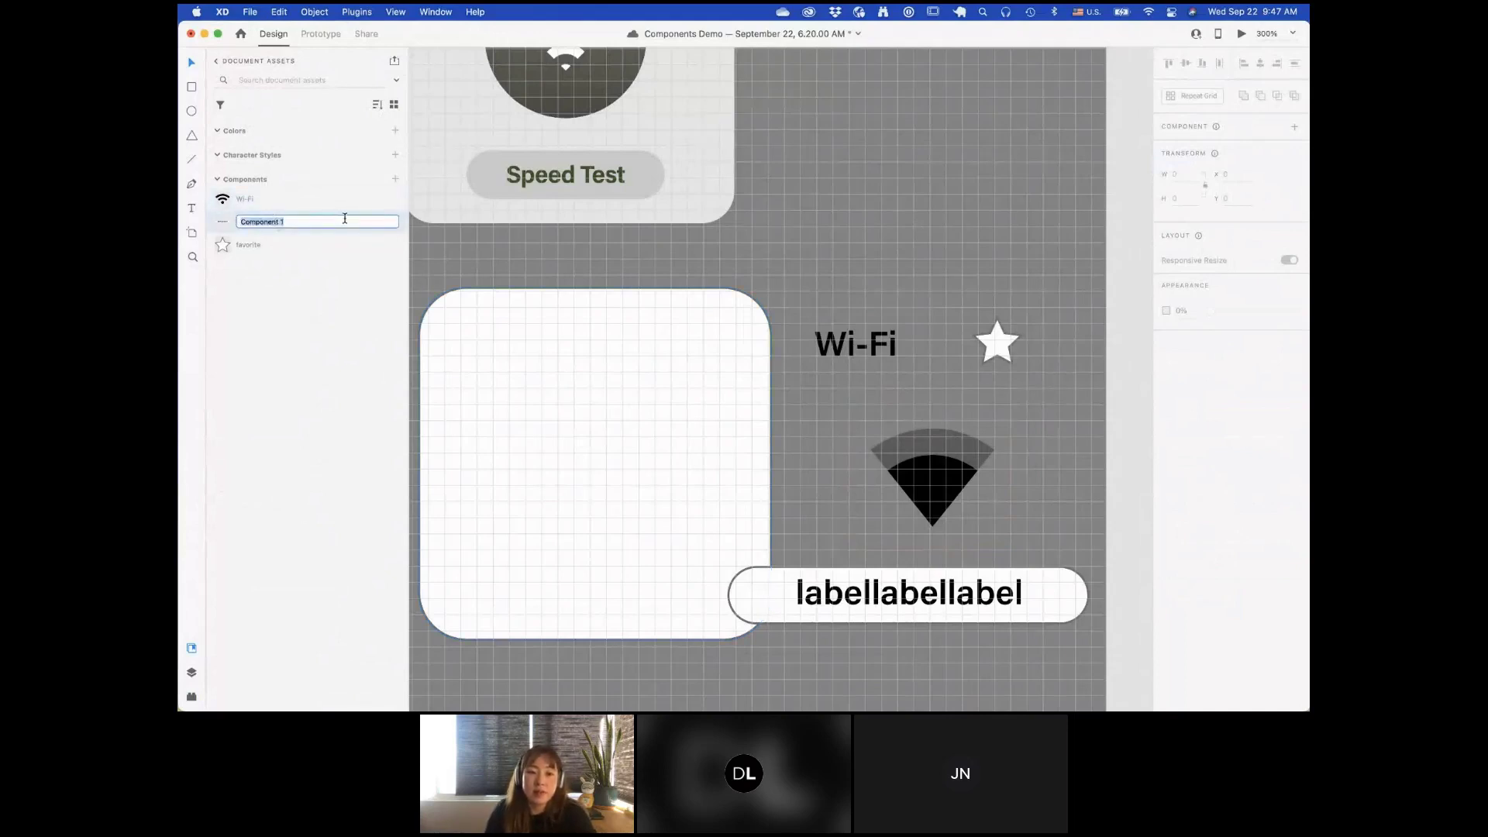
{"action": "type", "text": "Button"}
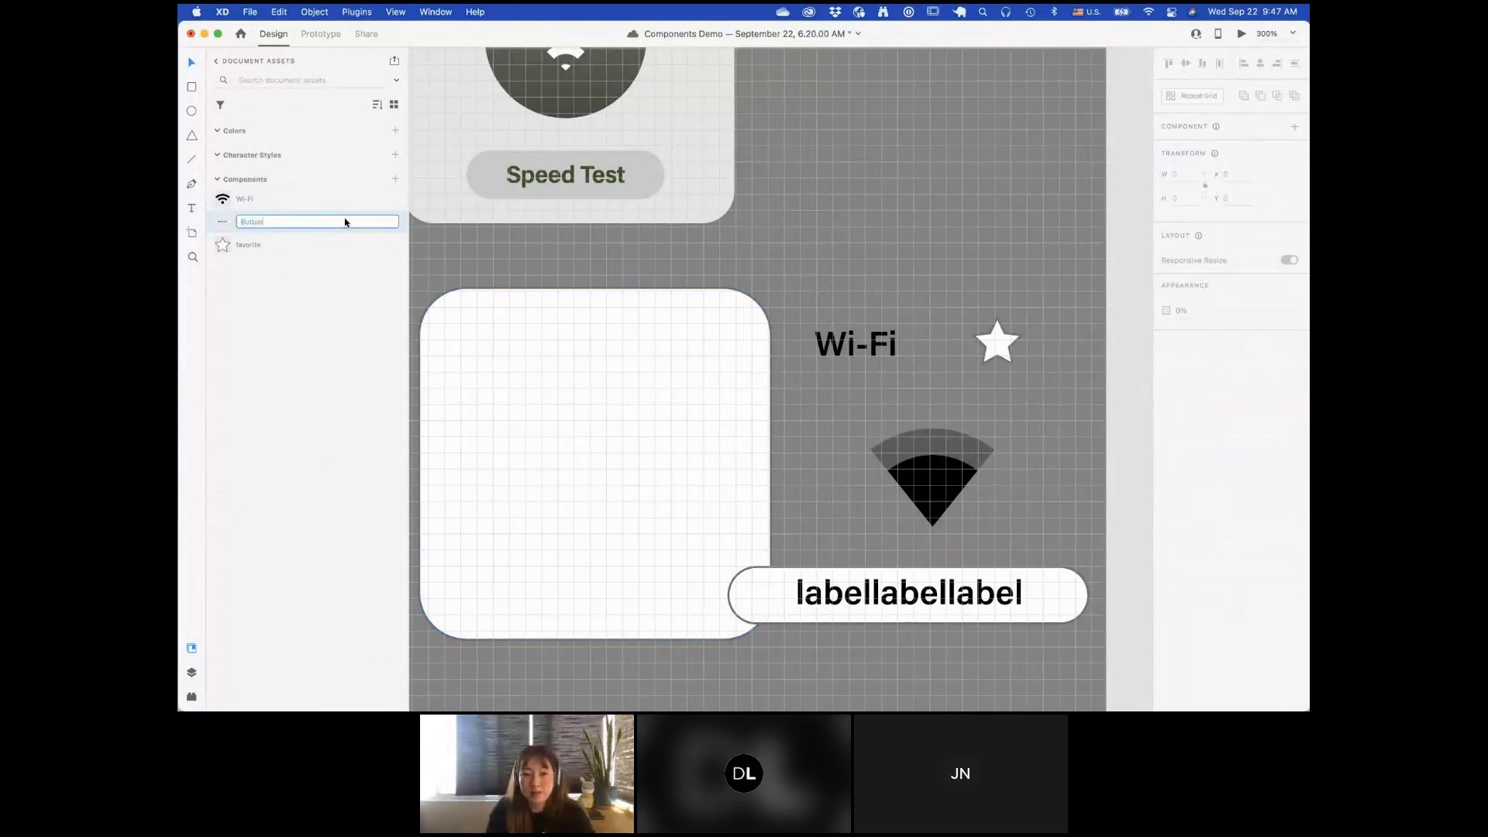
{"action": "key", "text": "Return"}
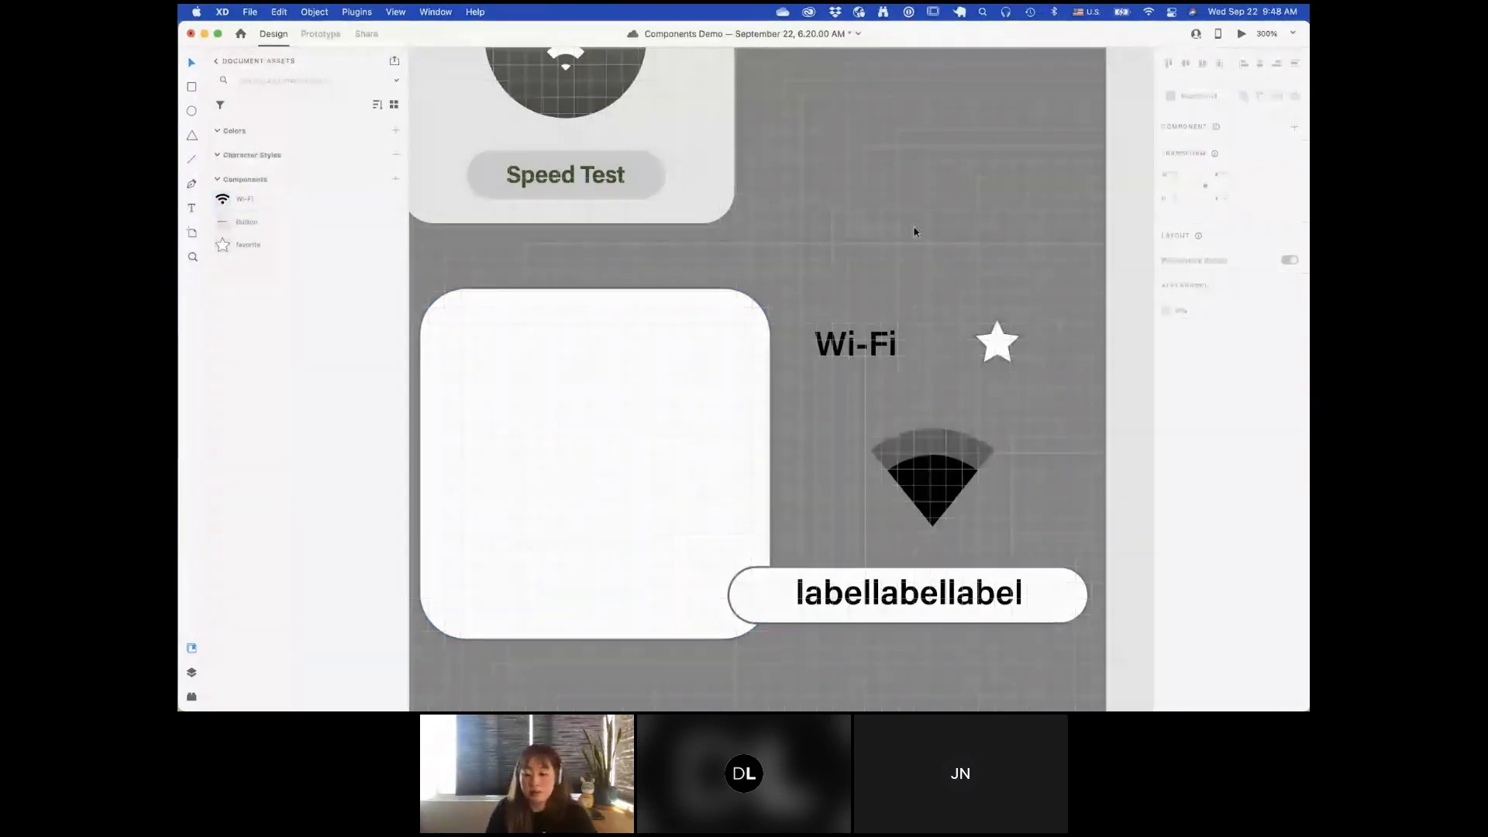
Step: Select the white rounded square together with the Wi-Fi title and add their colors to the document assets
{"action": "scroll", "coordinate": [915, 231], "scroll_direction": "down", "scroll_amount": 4}
{"action": "key", "text": "super+minus"}
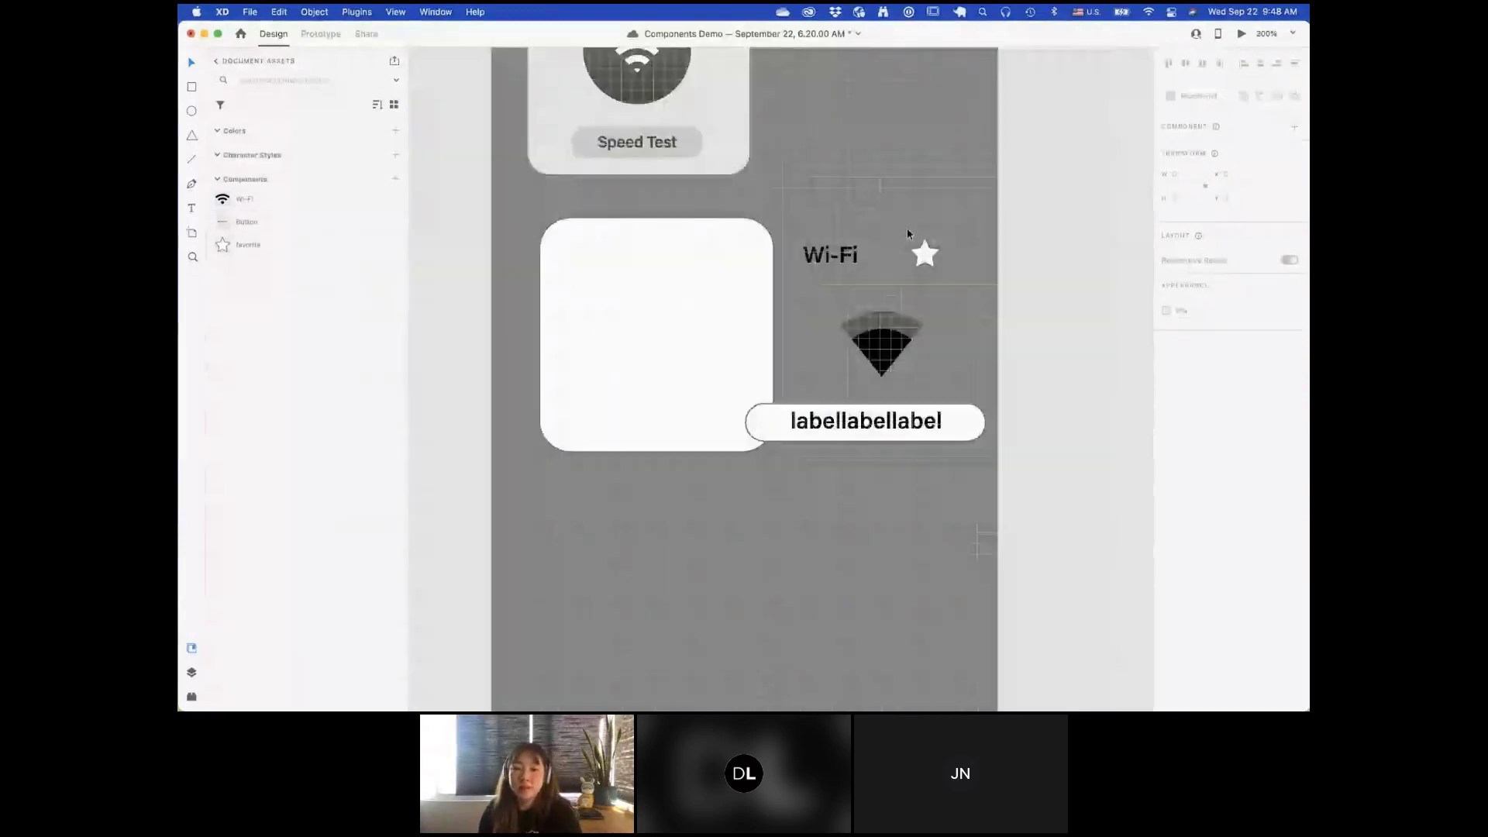
{"action": "left_click", "coordinate": [841, 259]}
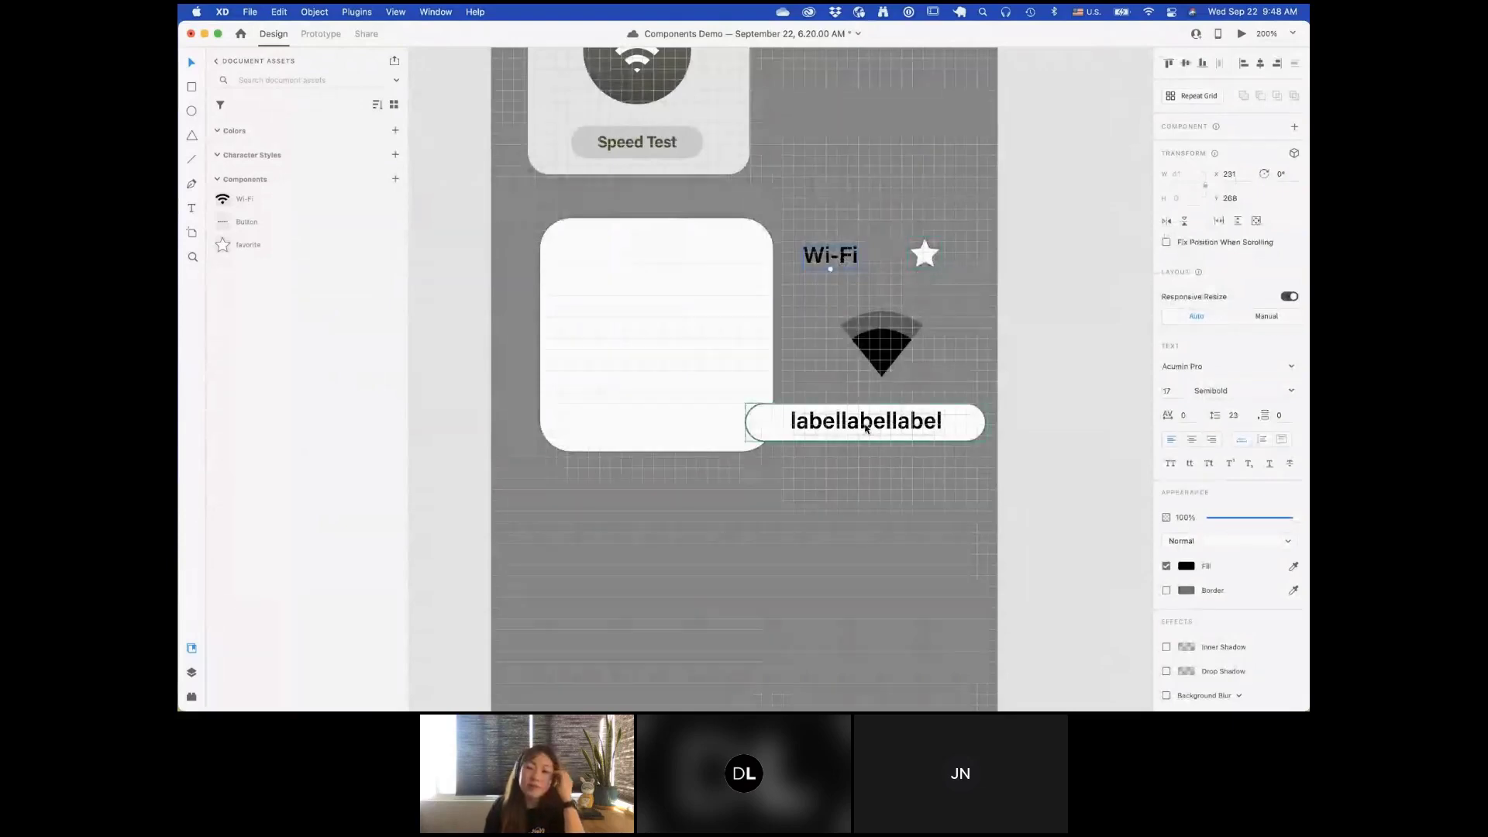
{"action": "left_click", "coordinate": [671, 306]}
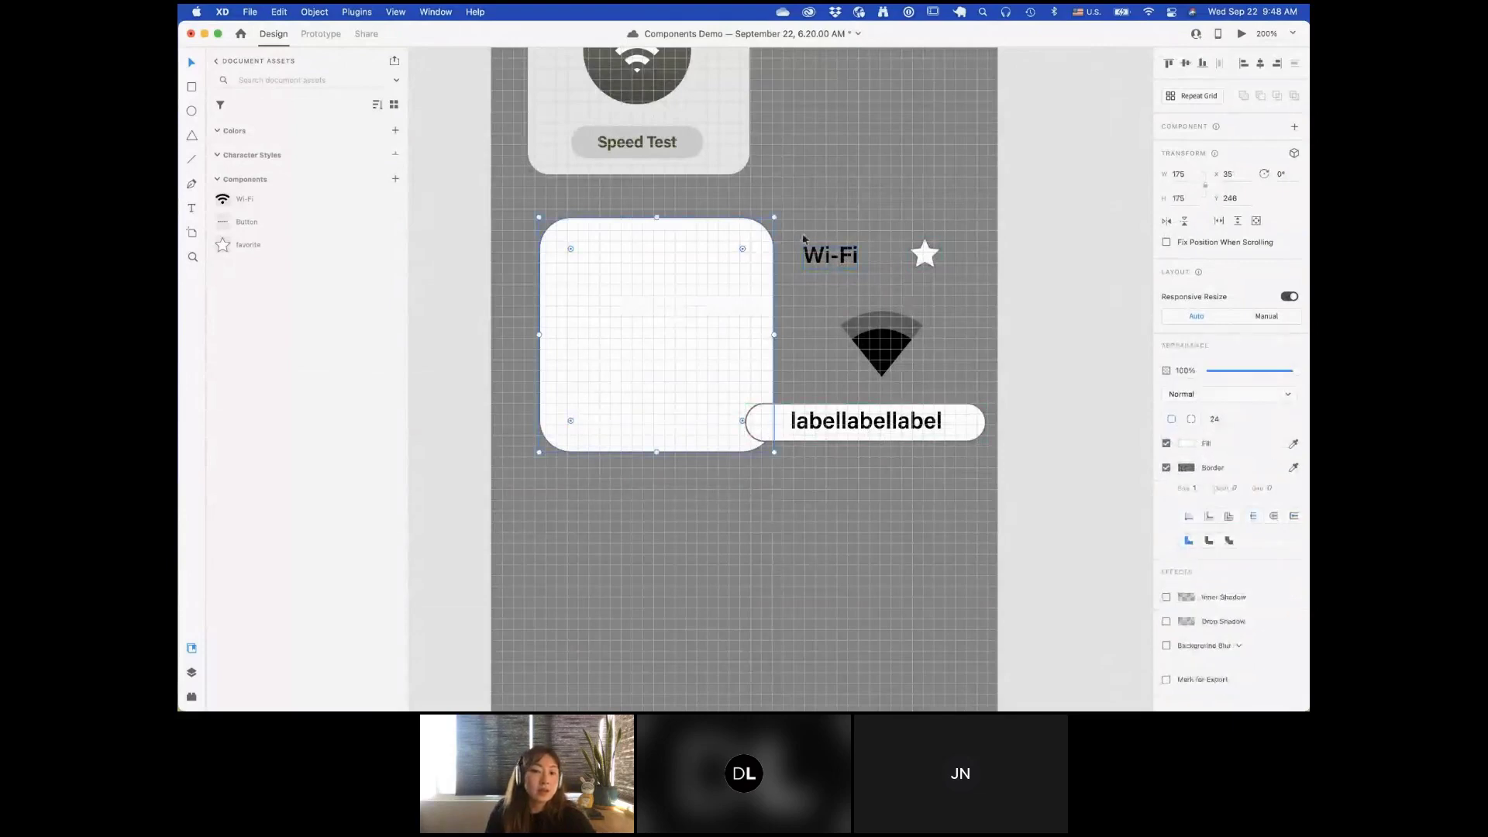
{"action": "left_click", "coordinate": [847, 258], "text": "shift"}
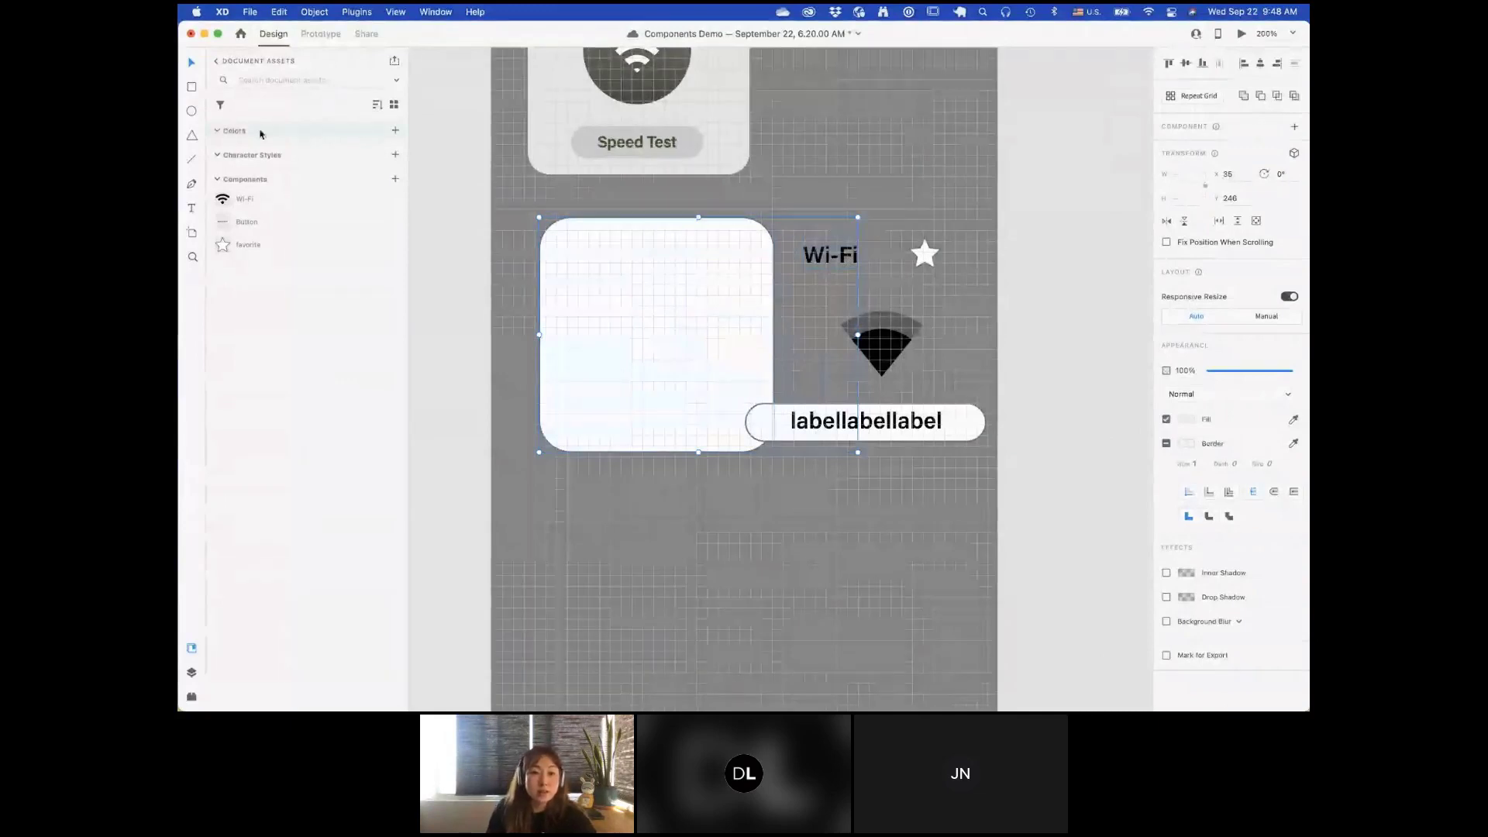
{"action": "left_click", "coordinate": [395, 131]}
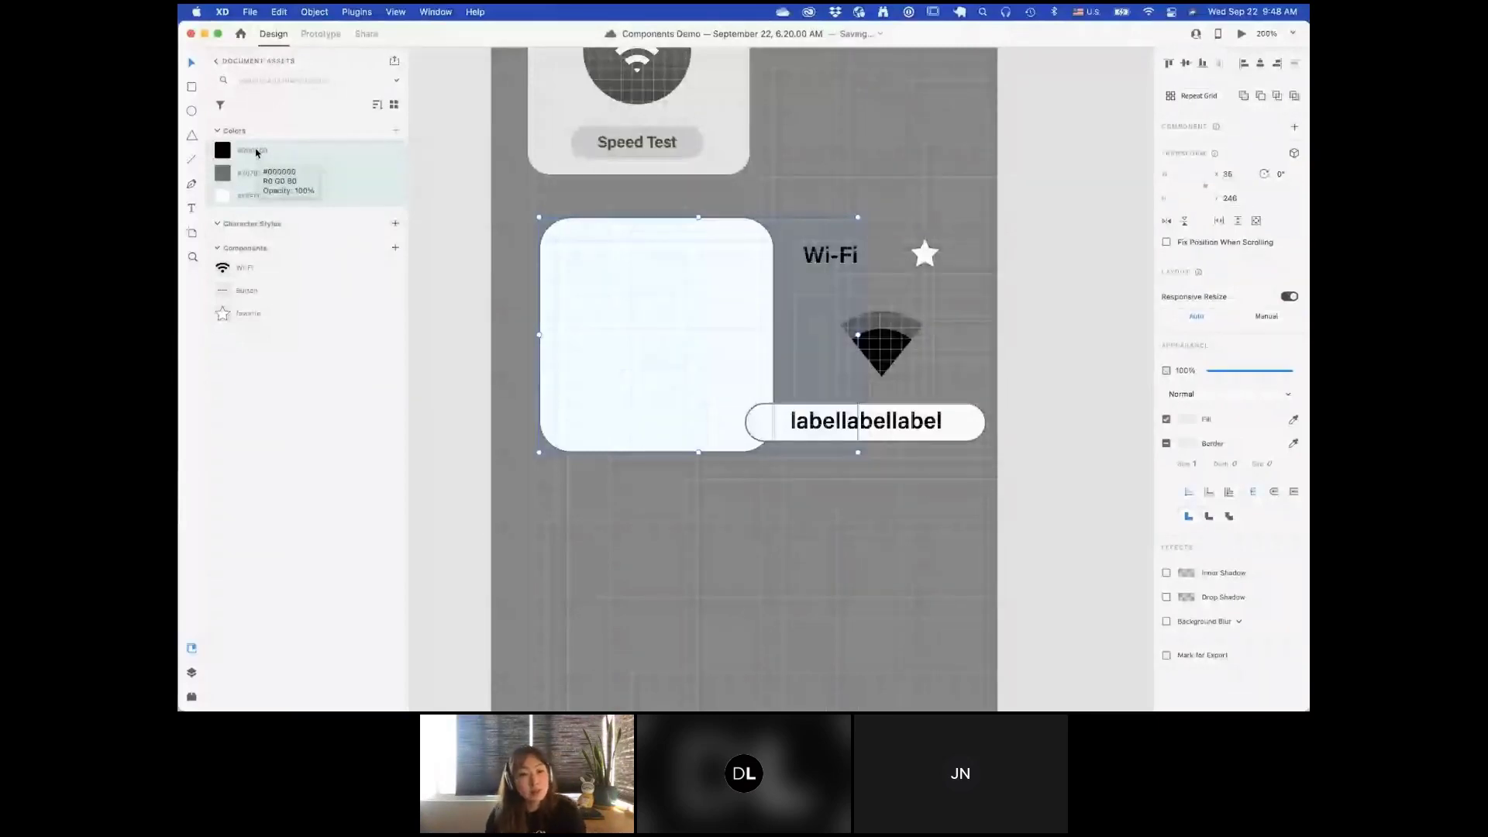
Step: Rename the black color in the document assets to Text
{"action": "double_click", "coordinate": [256, 150]}
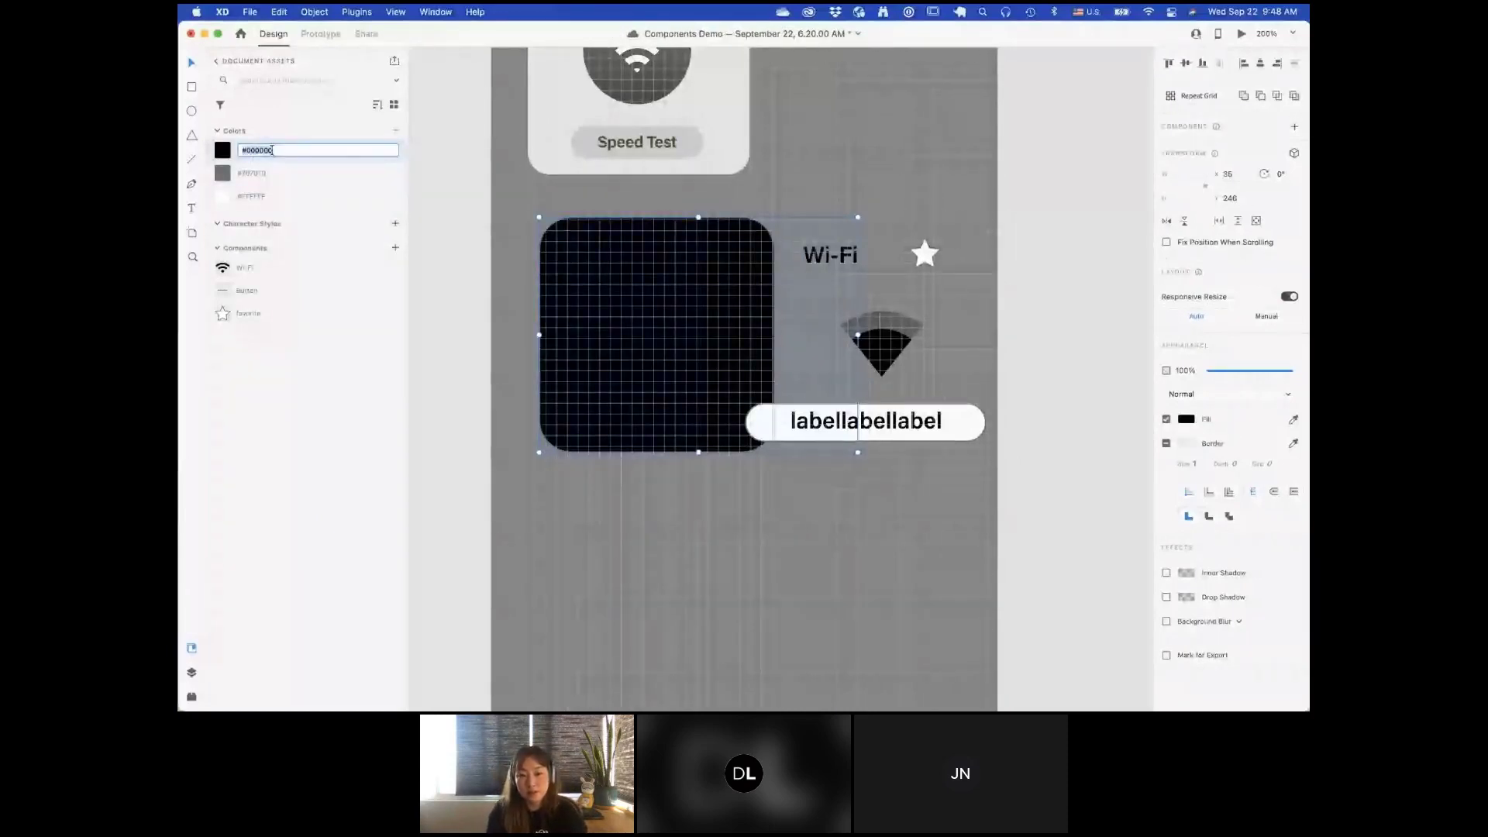
{"action": "type", "text": "bla"}
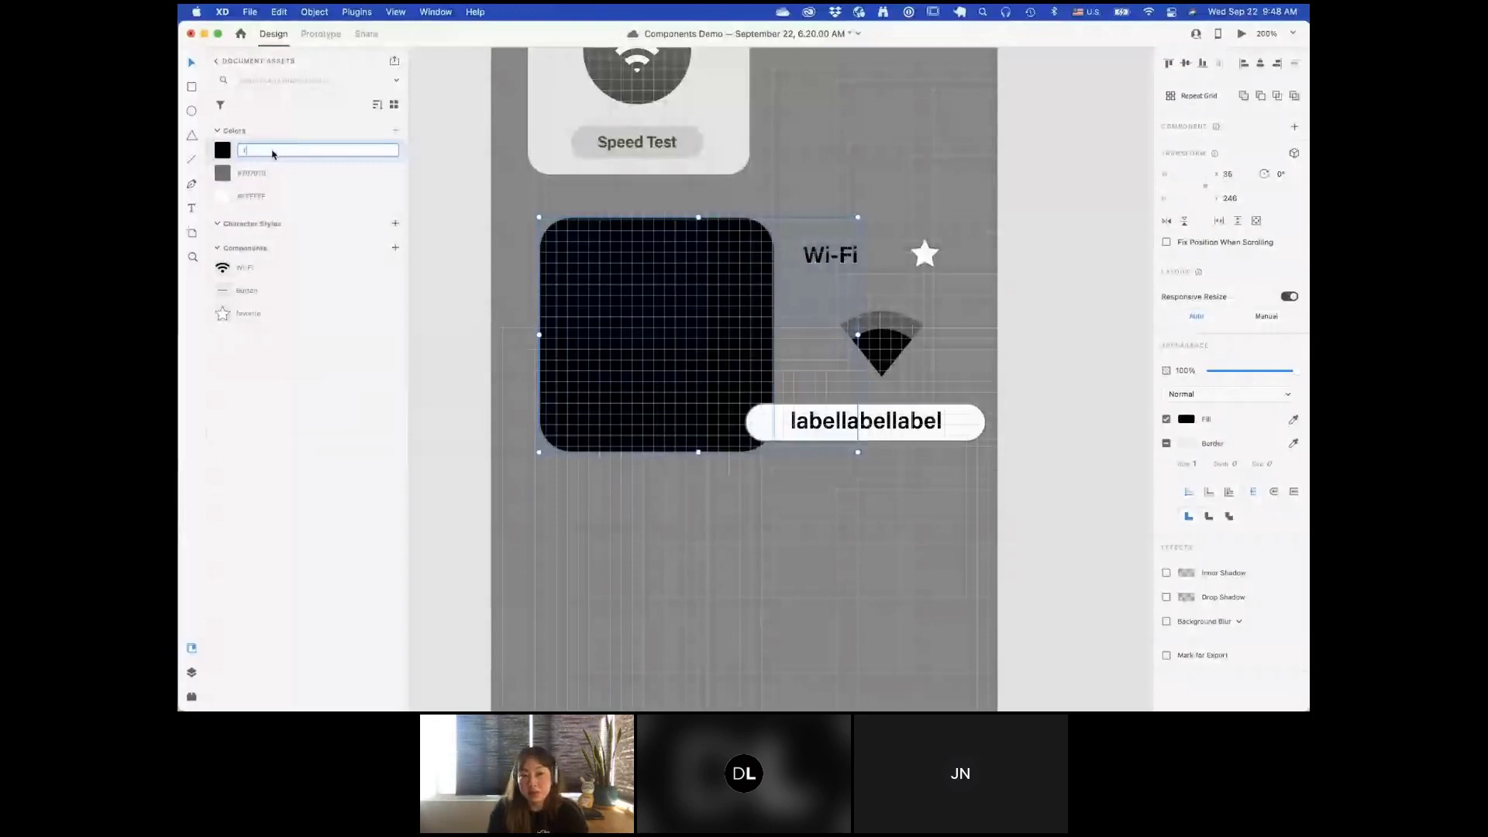
{"action": "type", "text": "t"}
{"action": "key", "text": "Return"}
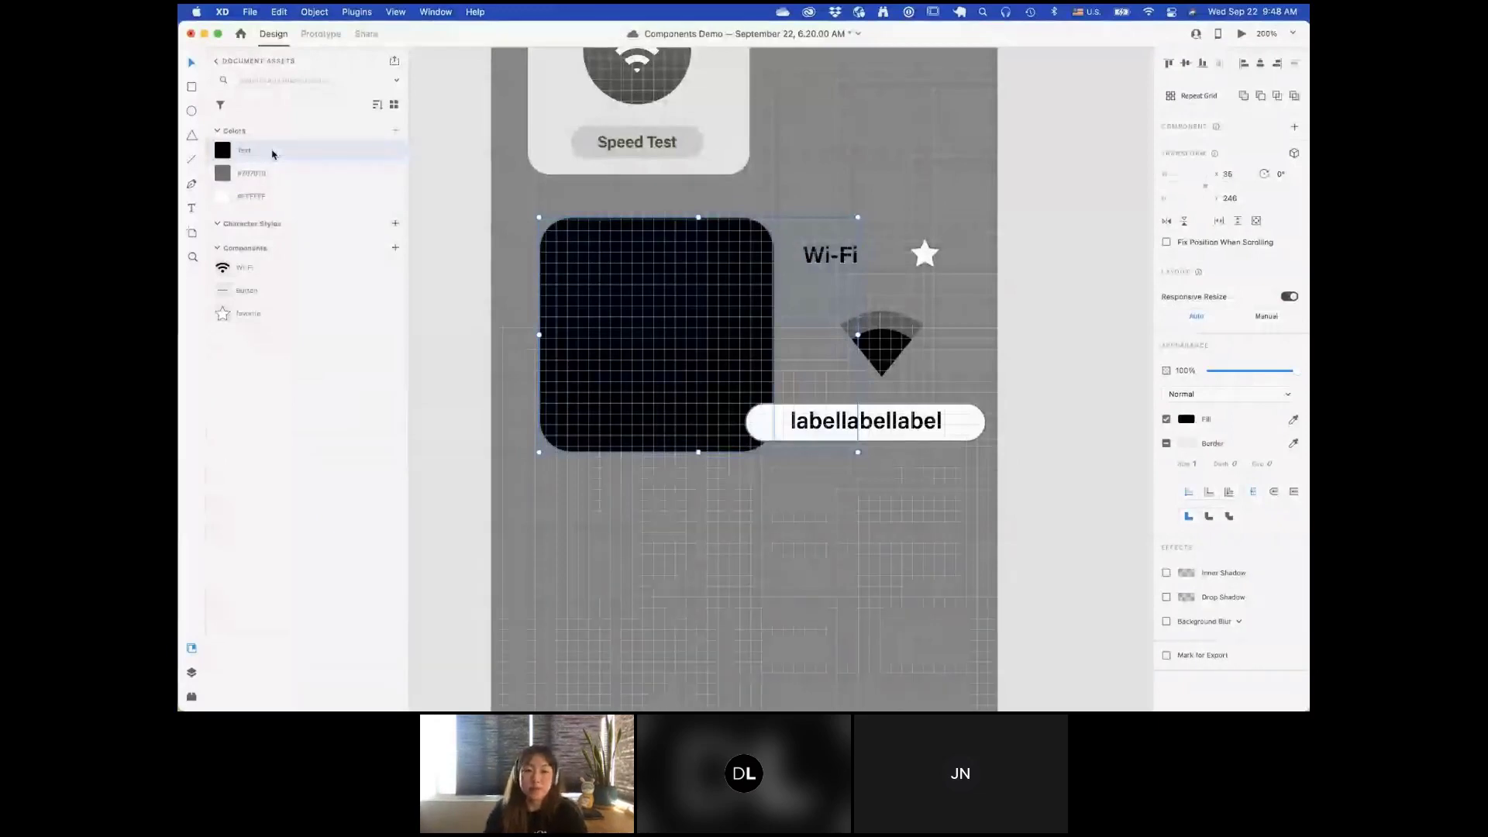
Step: Fill the rounded square with the white color saved in the document assets
{"action": "left_click", "coordinate": [476, 225]}
{"action": "left_click", "coordinate": [563, 266]}
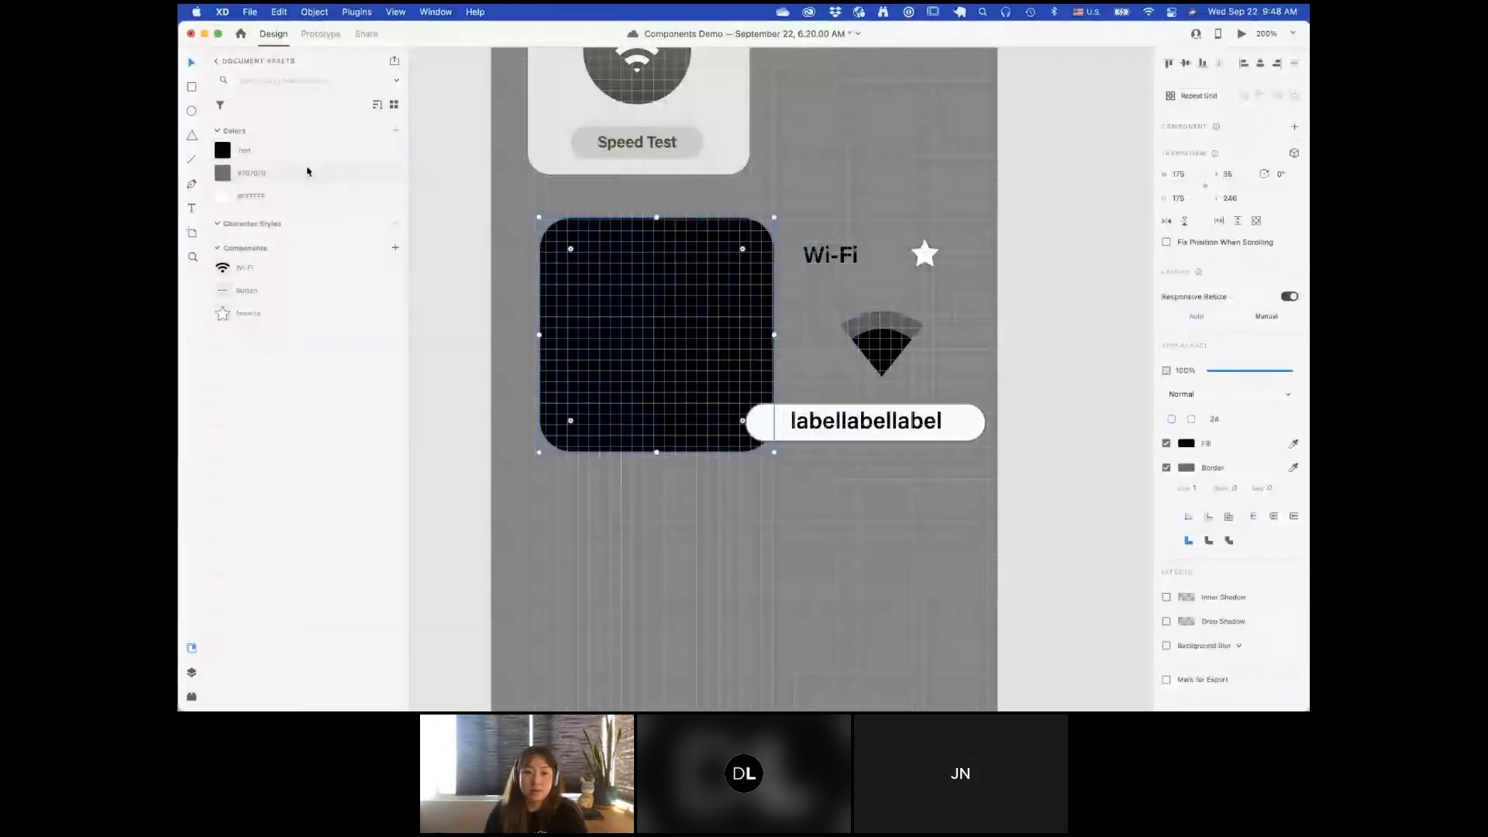
{"action": "left_click", "coordinate": [310, 196]}
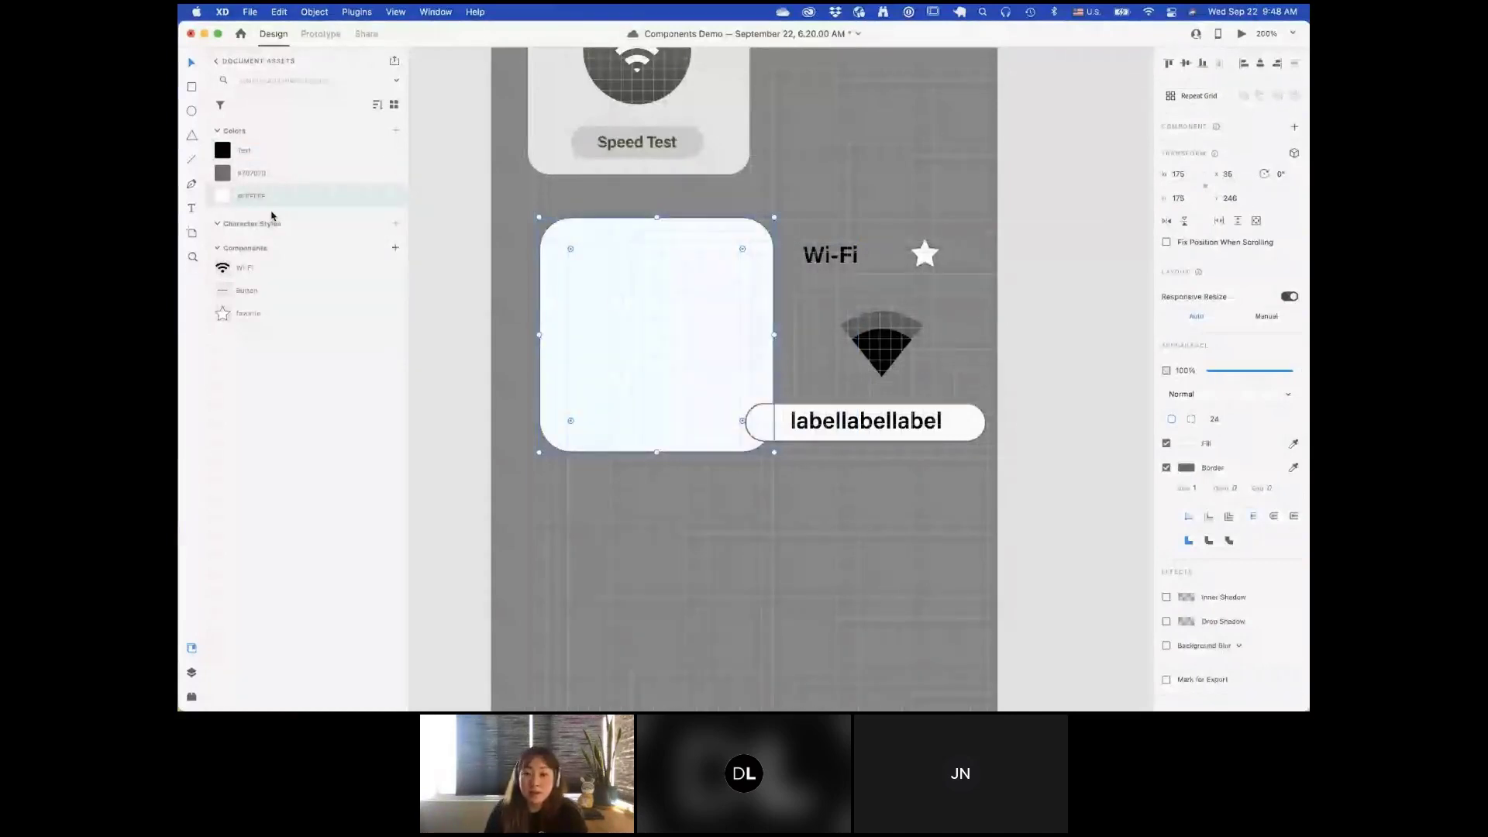
Step: Select the Wi-Fi title, star, wifi icon and label button together and add their character style to the document assets
{"action": "left_click", "coordinate": [832, 260]}
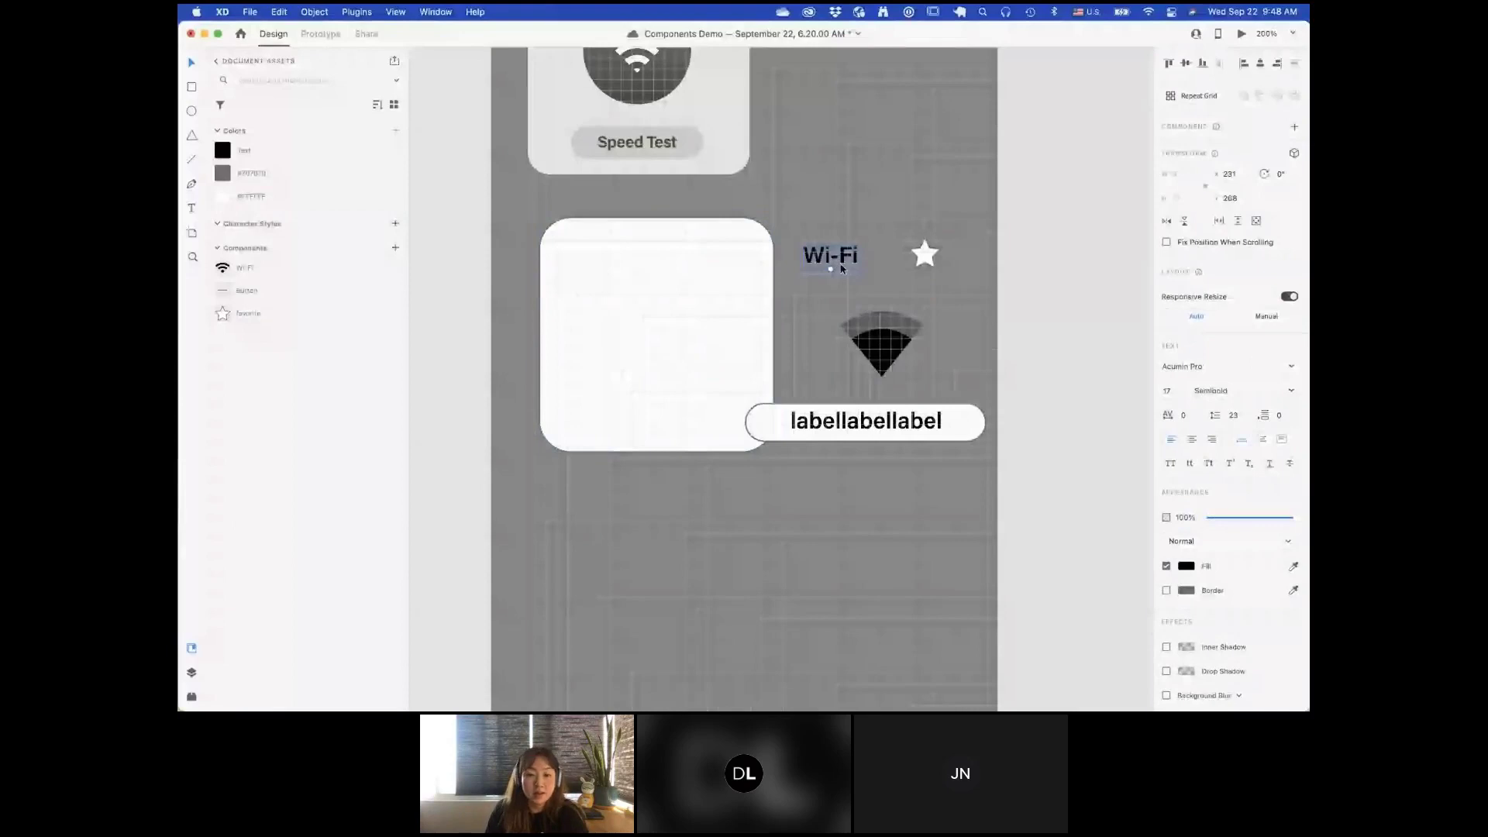
{"action": "key", "text": "Escape"}
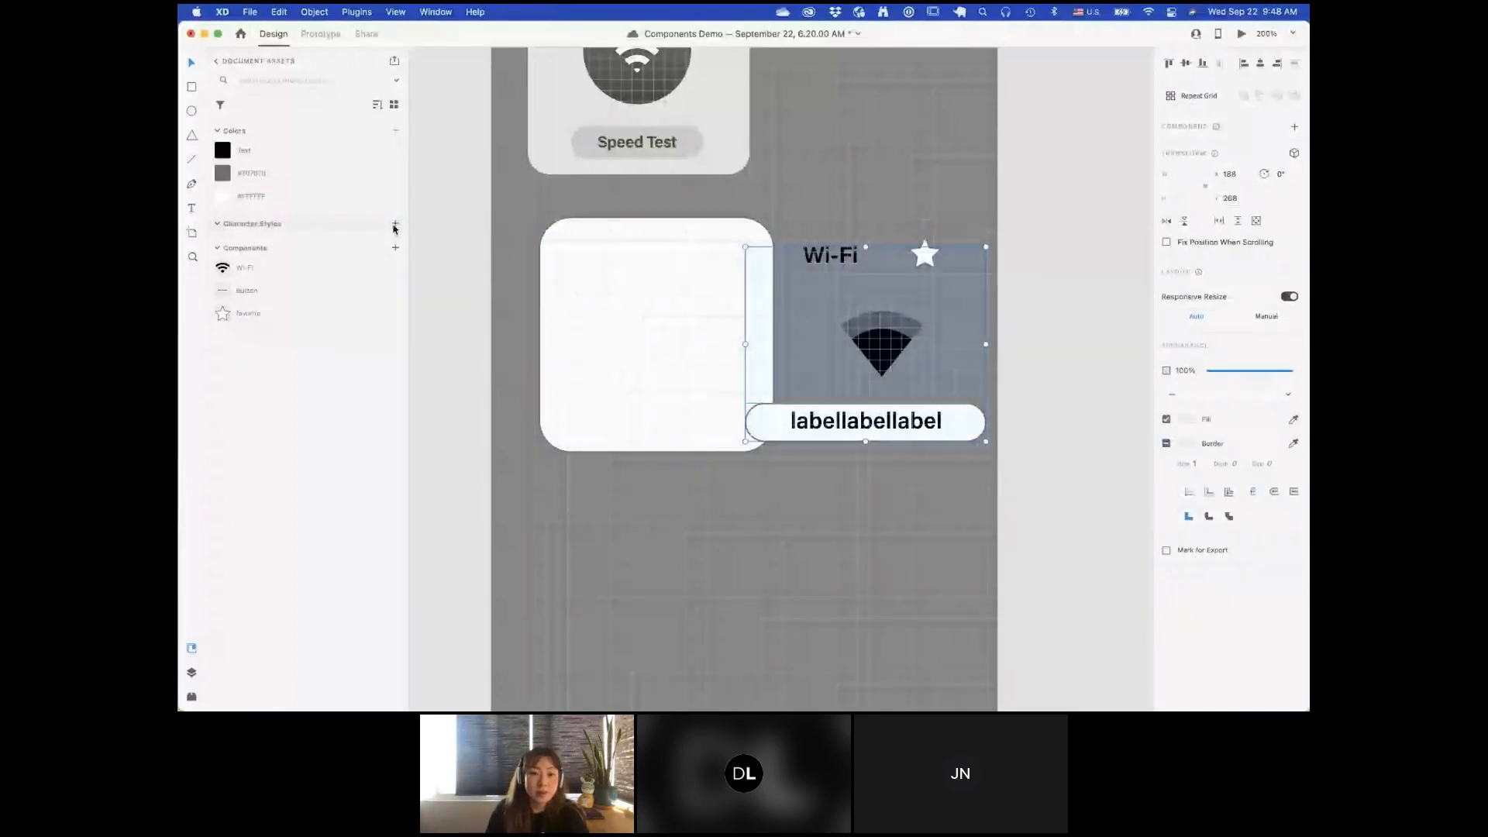
{"action": "left_click", "coordinate": [395, 224]}
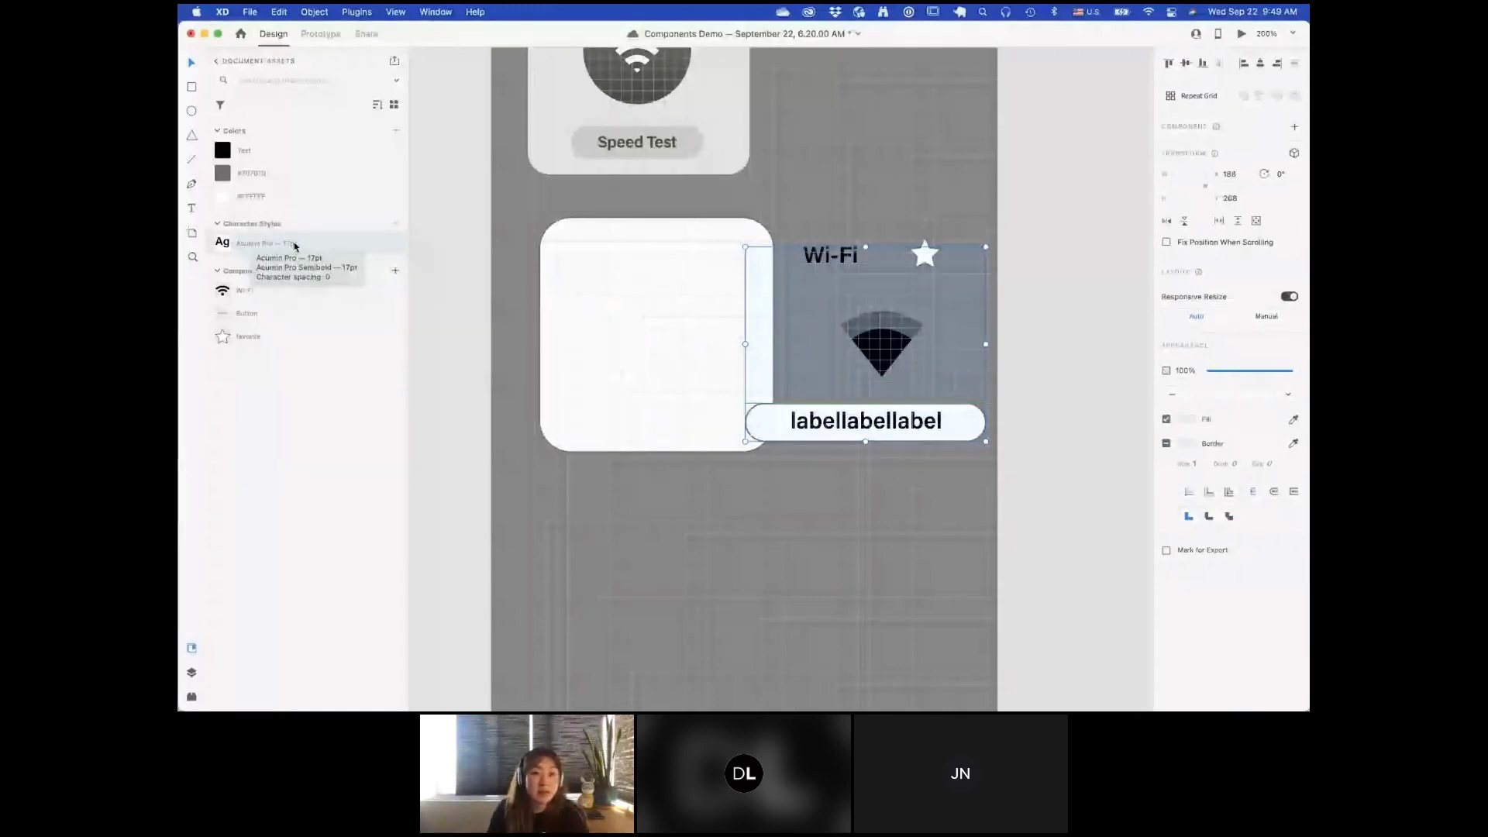
{"action": "left_click", "coordinate": [443, 271]}
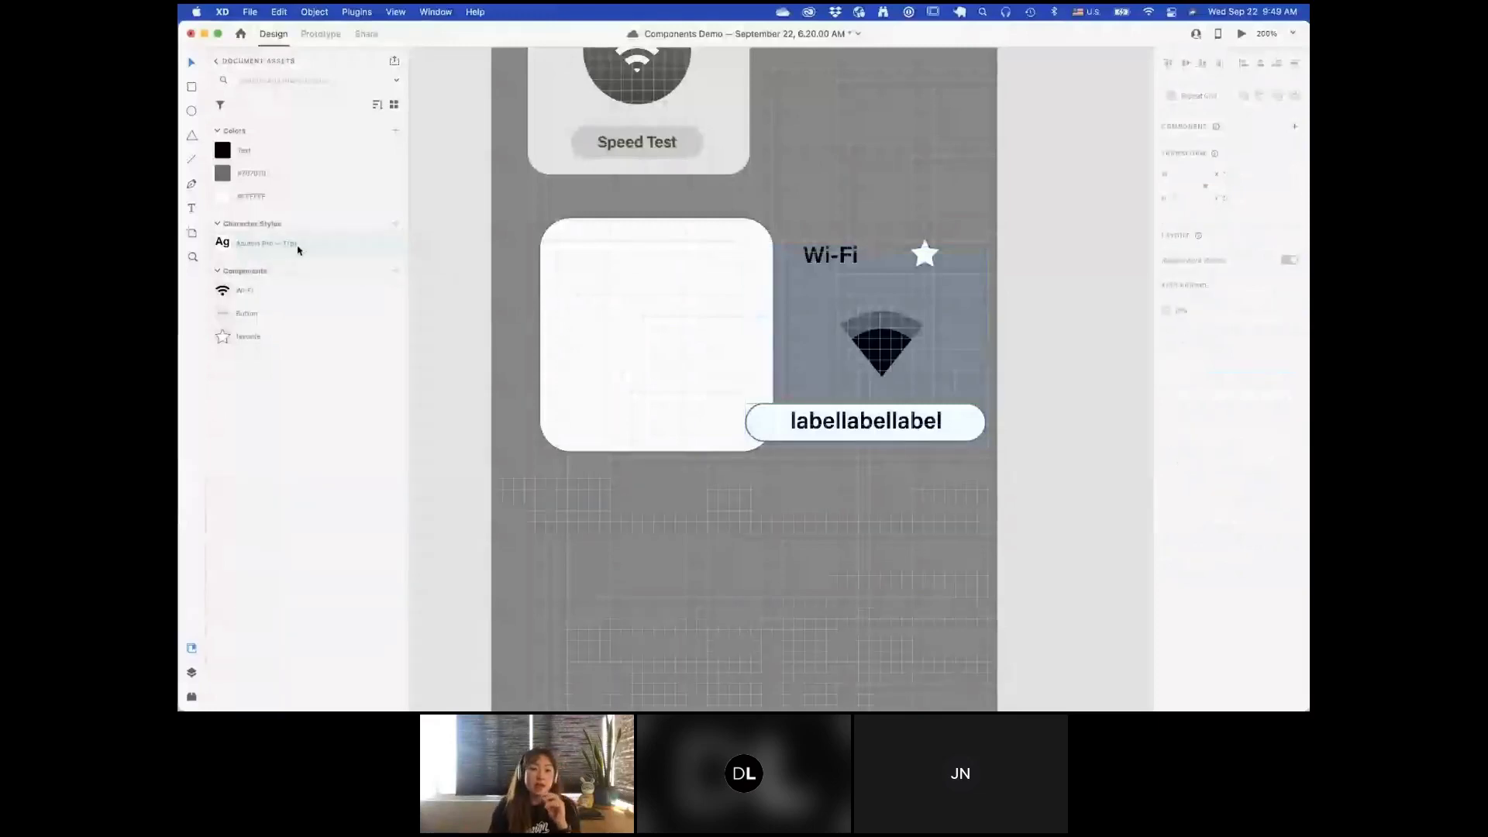
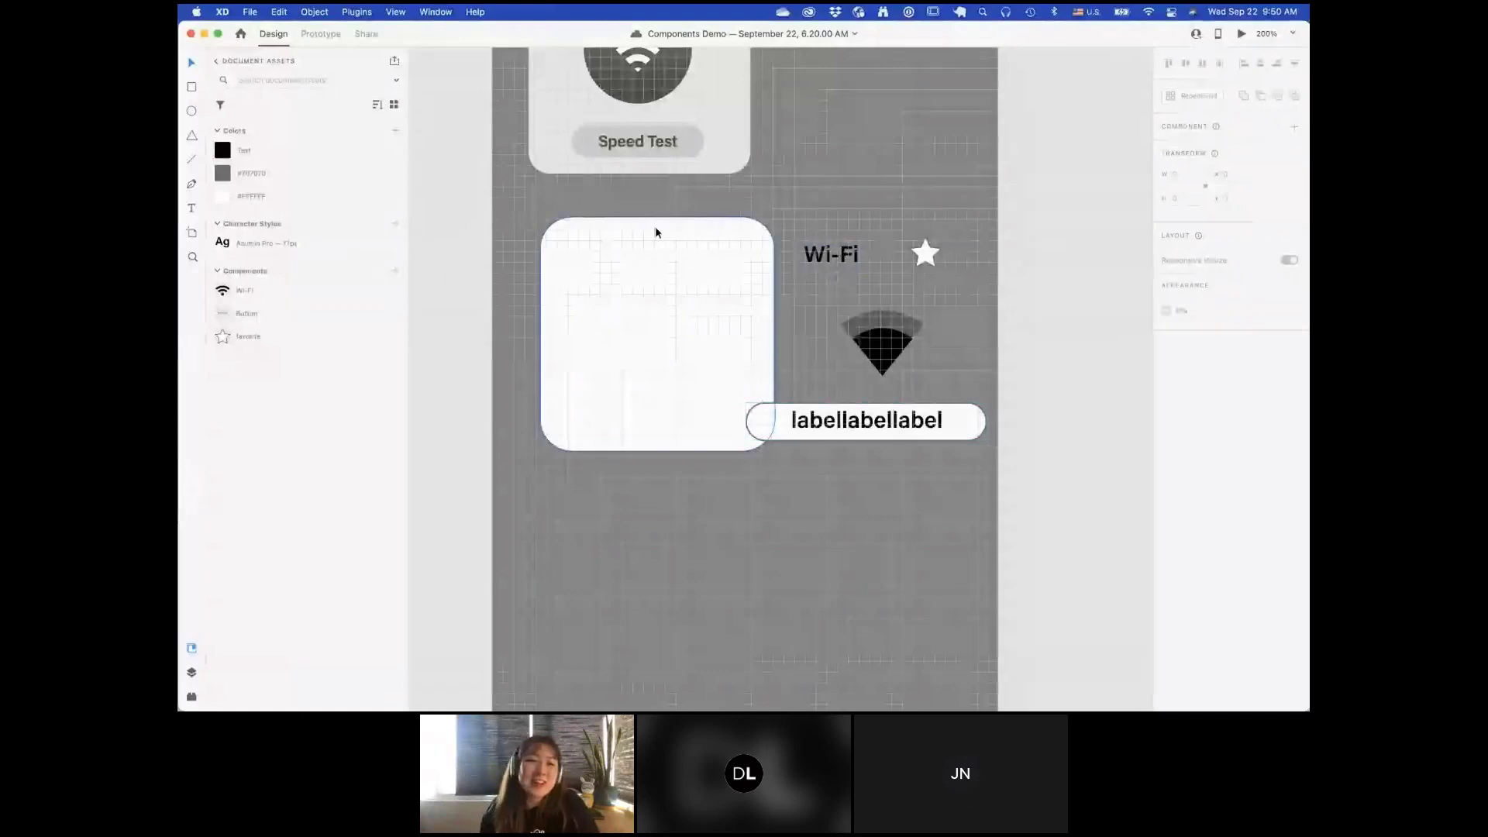
{"action": "scroll", "coordinate": [658, 232], "scroll_direction": "up", "scroll_amount": 3}
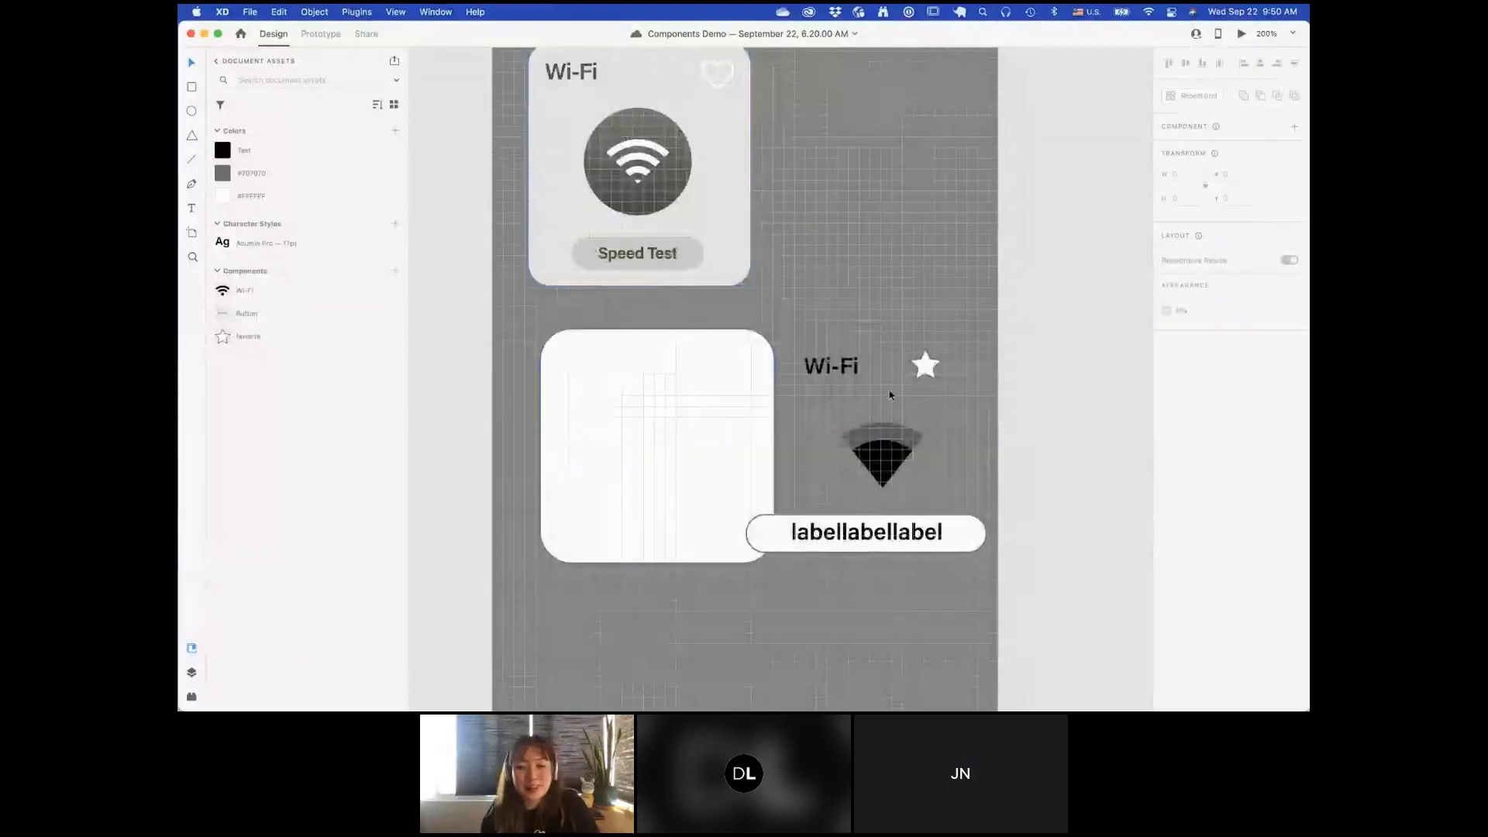
{"action": "scroll", "coordinate": [942, 496], "scroll_direction": "down", "scroll_amount": 5}
{"action": "scroll", "coordinate": [941, 492], "scroll_direction": "down", "scroll_amount": 1}
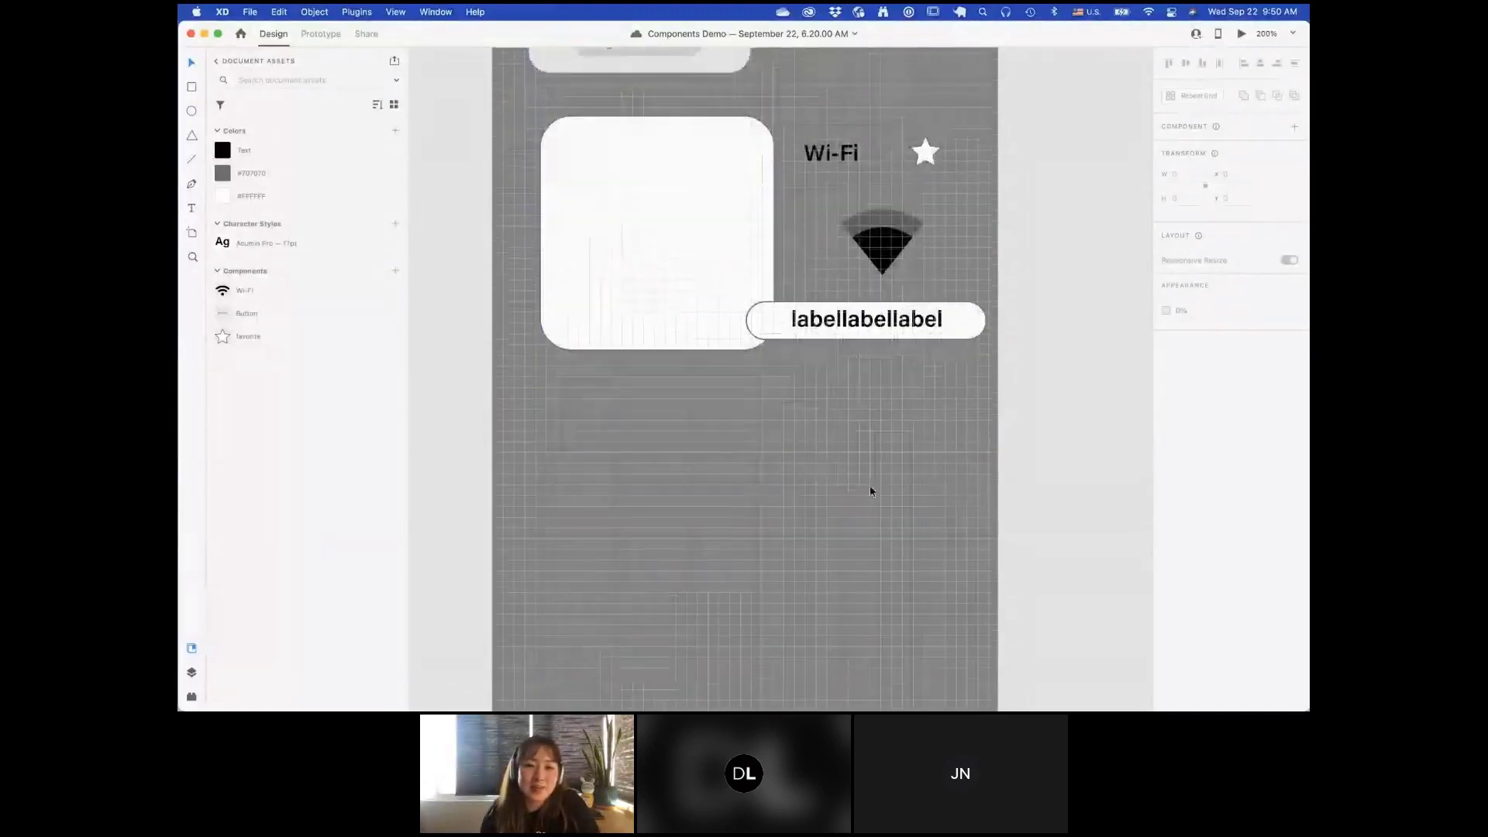
Step: Duplicate the white rounded square below the original and place copies of the Wi-Fi title, star, wifi icon and label button on it
{"action": "left_click", "coordinate": [696, 183]}
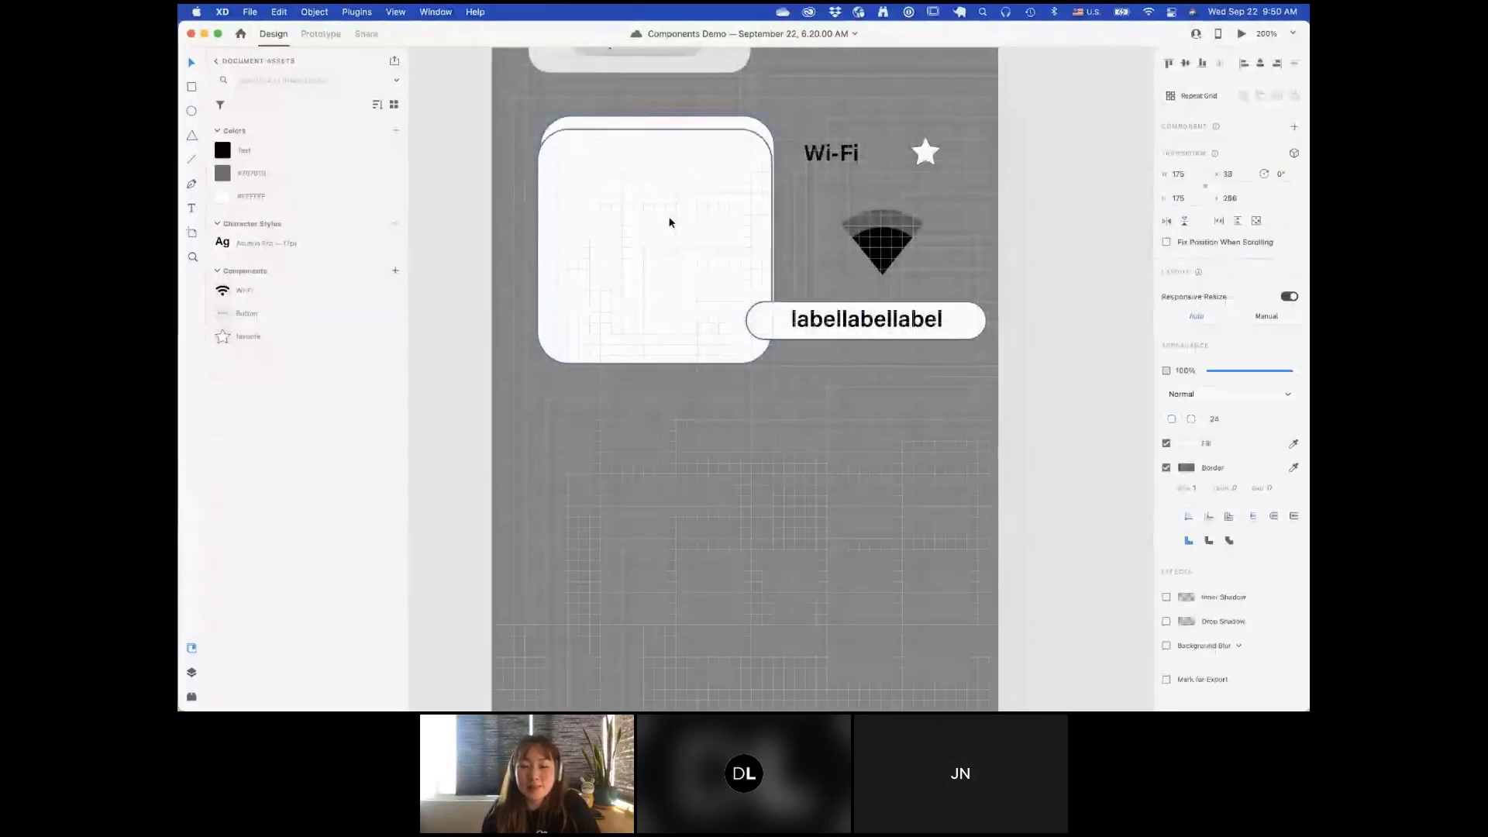
{"action": "left_click_drag", "start_coordinate": [670, 222], "coordinate": [672, 490]}
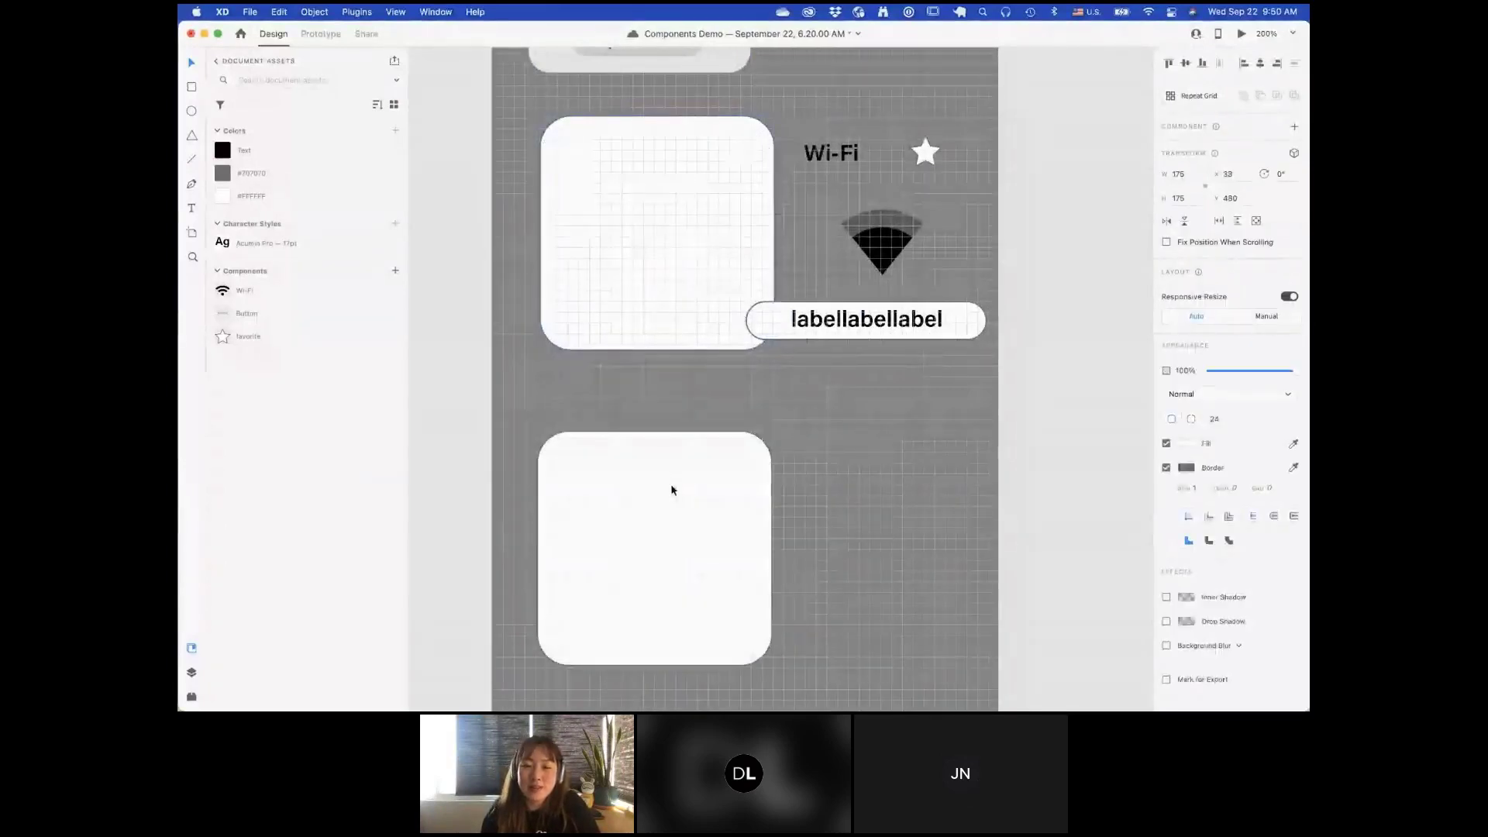
{"action": "left_click", "coordinate": [836, 155]}
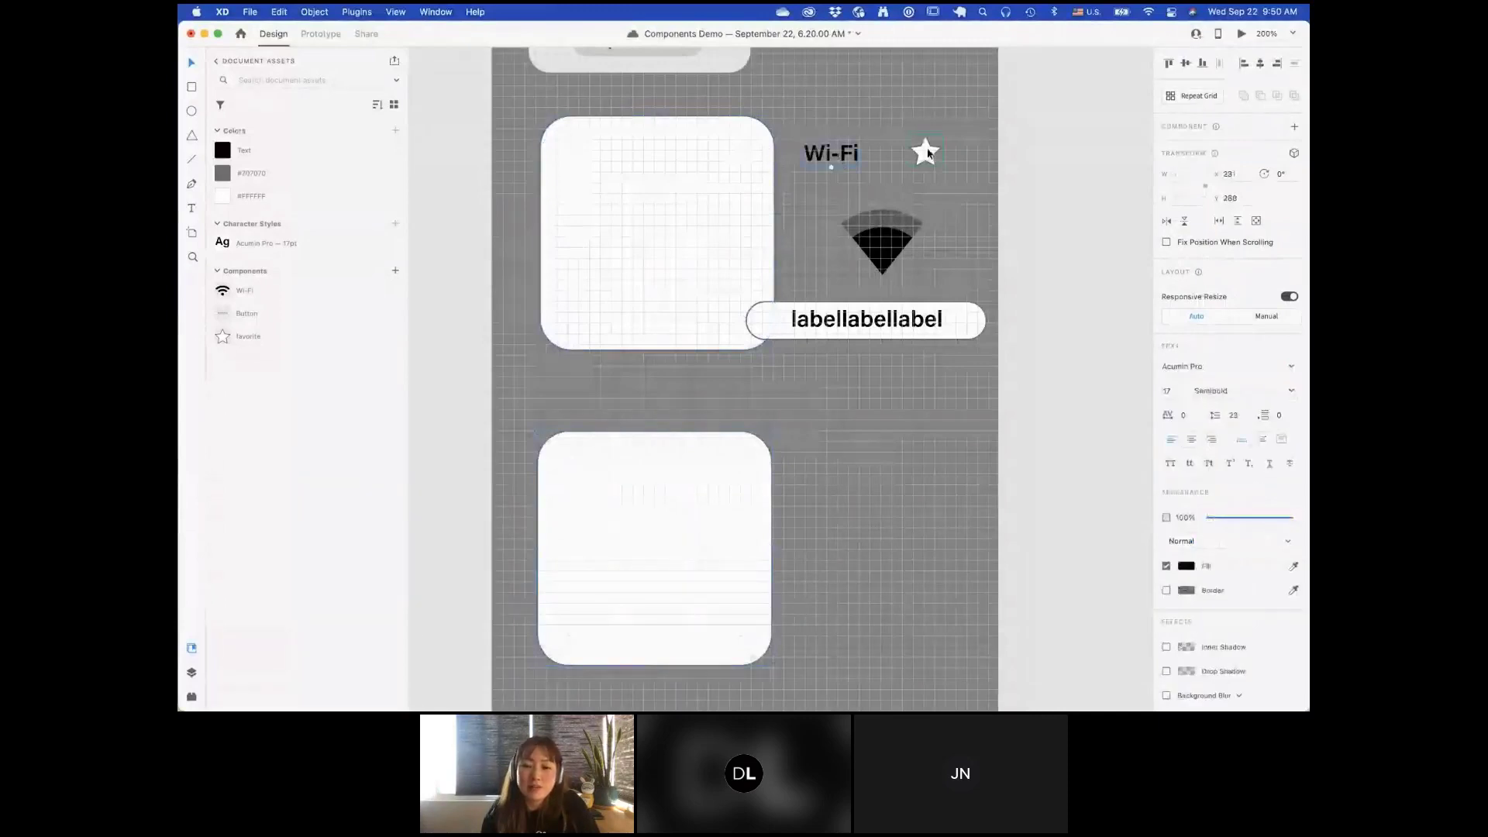
{"action": "left_click", "coordinate": [896, 236]}
{"action": "left_click", "coordinate": [883, 332], "text": "shift"}
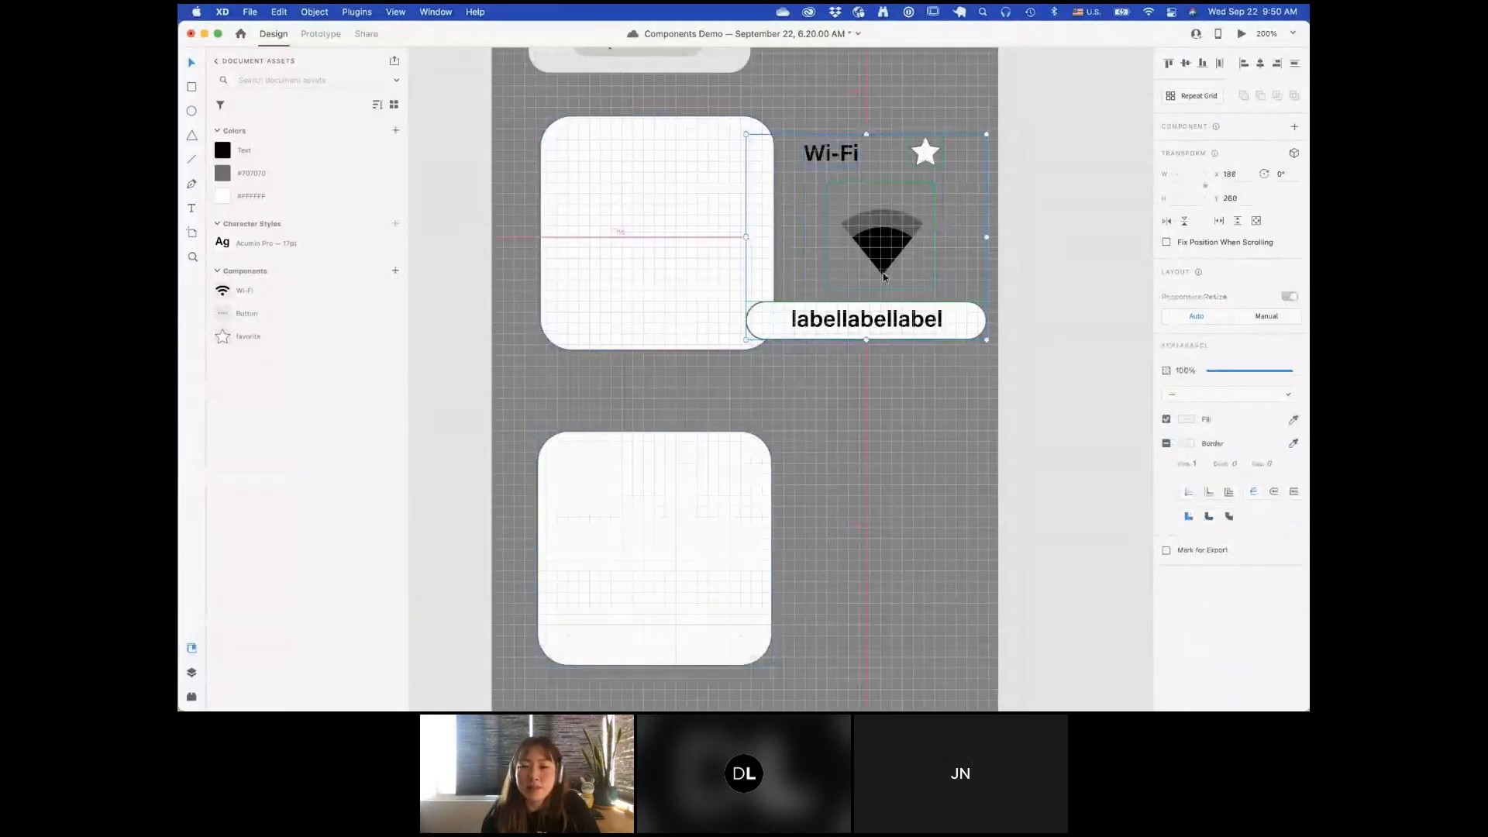
{"action": "left_click_drag", "start_coordinate": [909, 218], "coordinate": [694, 523]}
{"action": "left_click", "coordinate": [893, 491]}
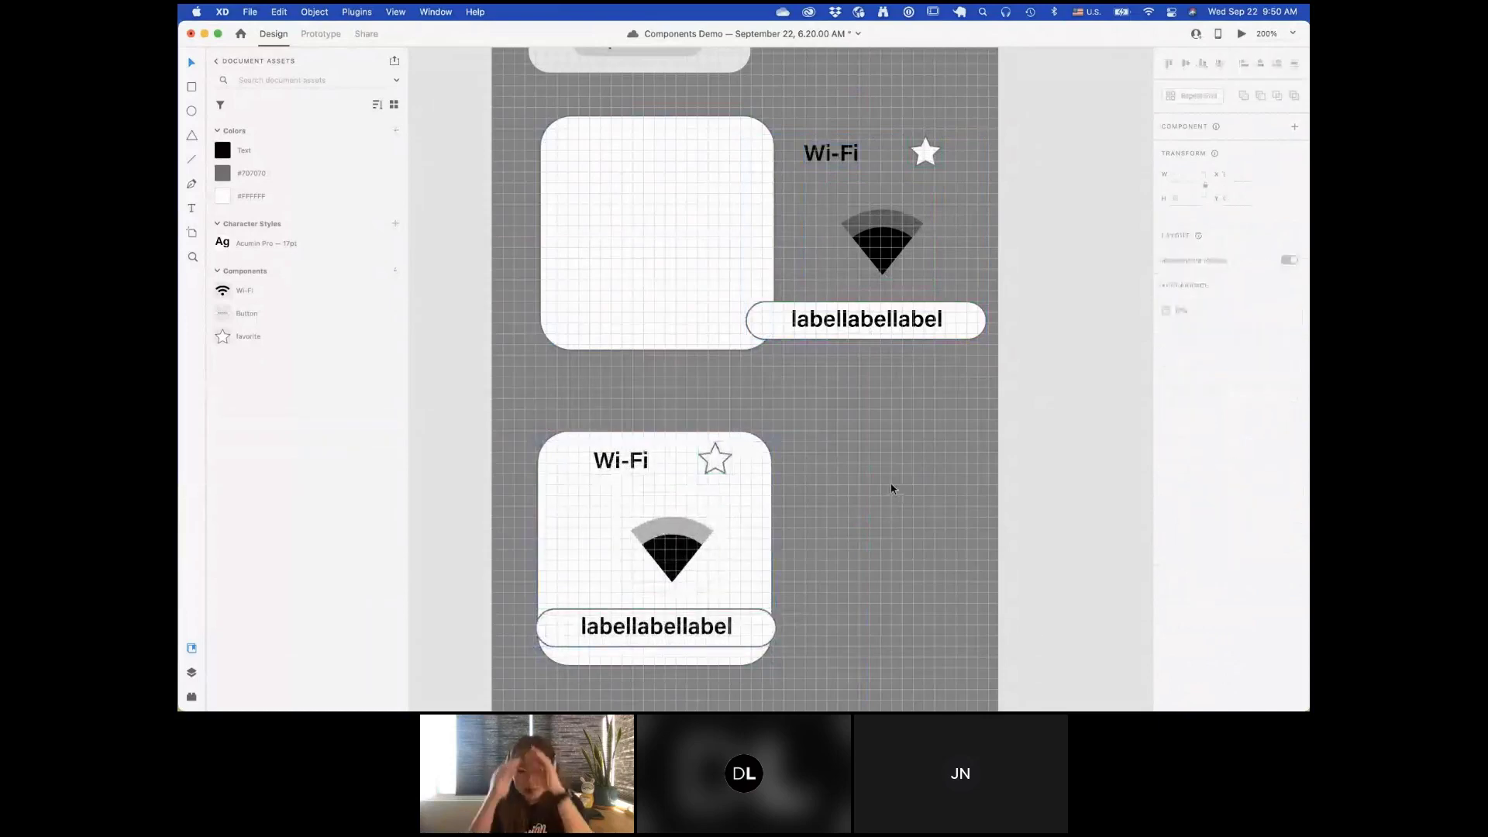
{"action": "left_click", "coordinate": [847, 145]}
{"action": "double_click", "coordinate": [926, 154]}
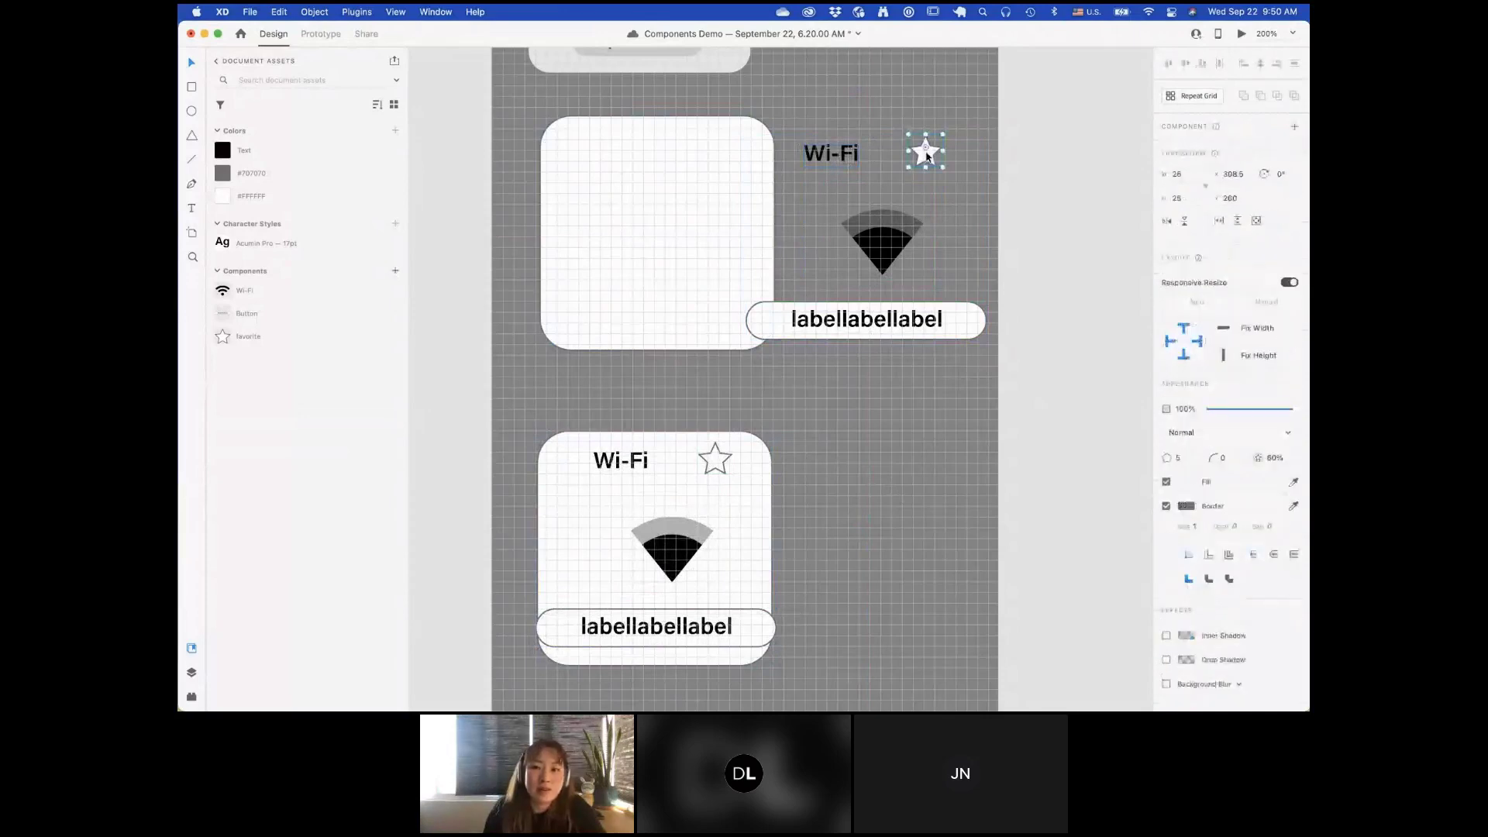
{"action": "left_click", "coordinate": [1022, 159]}
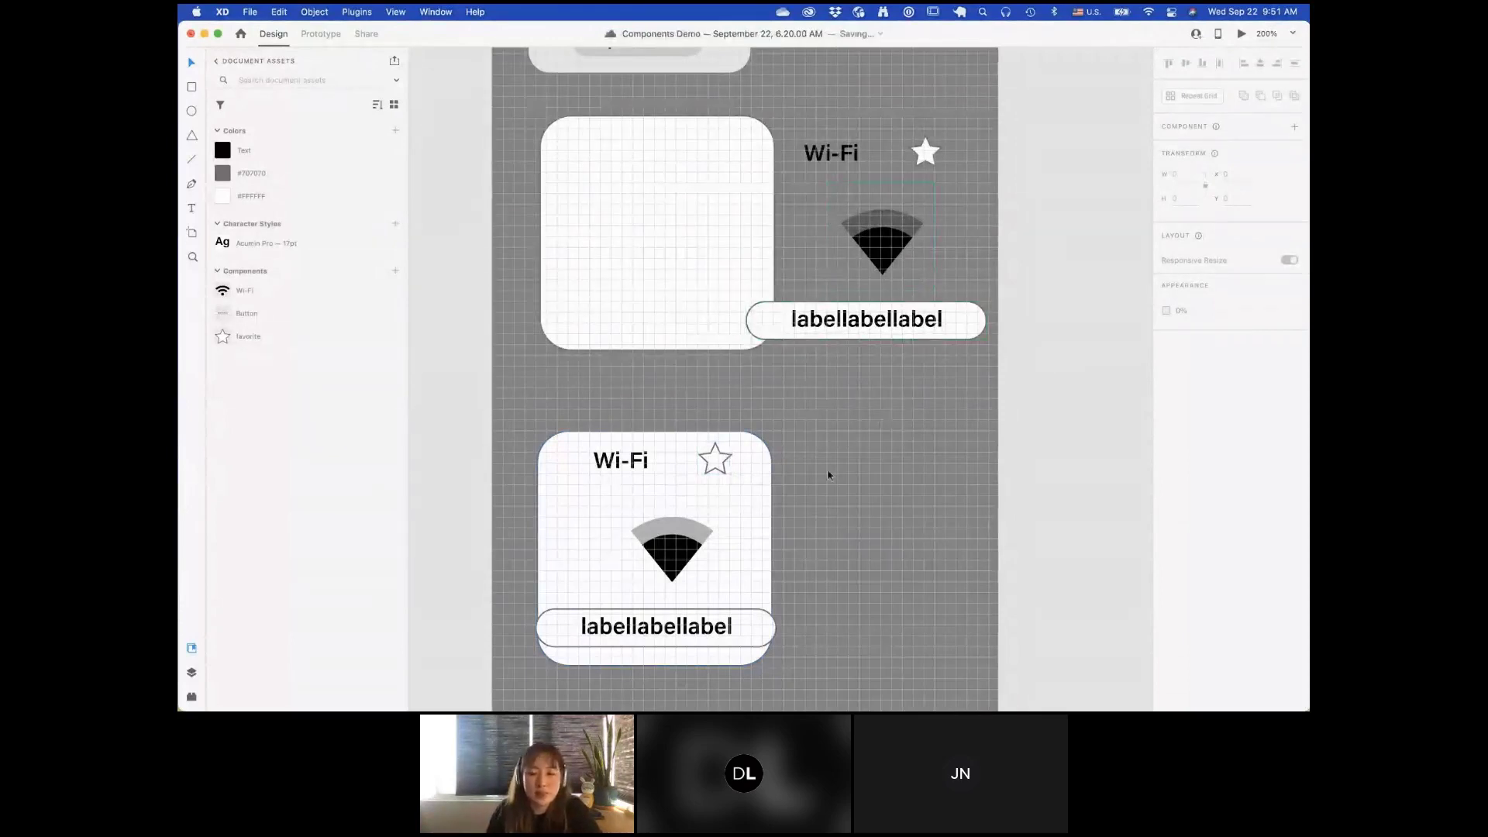
Step: Move the Wi-Fi title on the new card toward its left edge, to X 48
{"action": "left_click", "coordinate": [645, 465]}
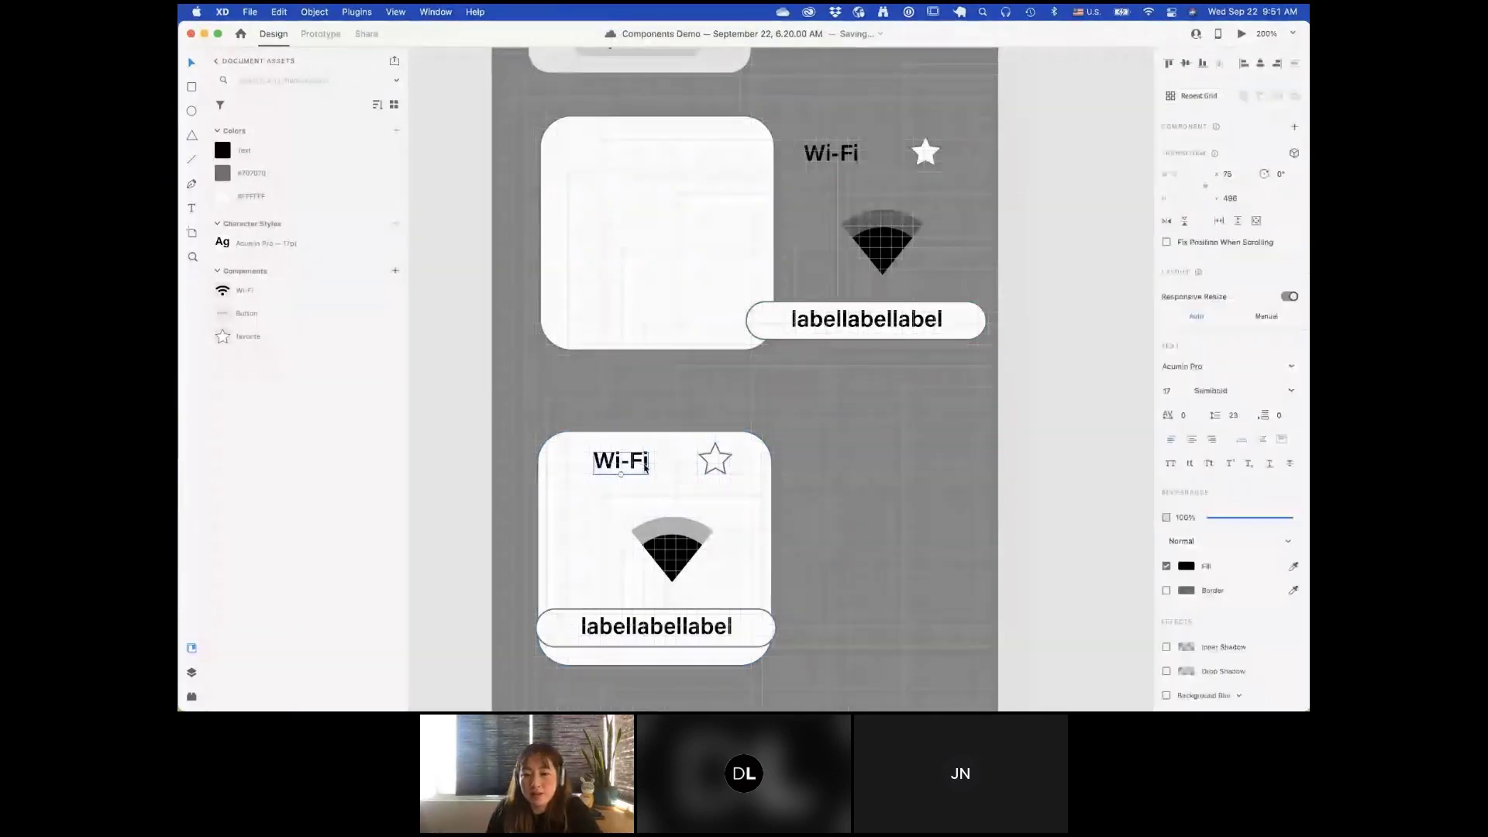
{"action": "left_click_drag", "start_coordinate": [645, 465], "coordinate": [612, 471]}
{"action": "key", "text": "Left"}
{"action": "key", "text": "Left"}
{"action": "key", "text": "Left"}
{"action": "key", "text": "Left"}
{"action": "key", "text": "Left"}
{"action": "key", "text": "Left"}
{"action": "key", "text": "Left"}
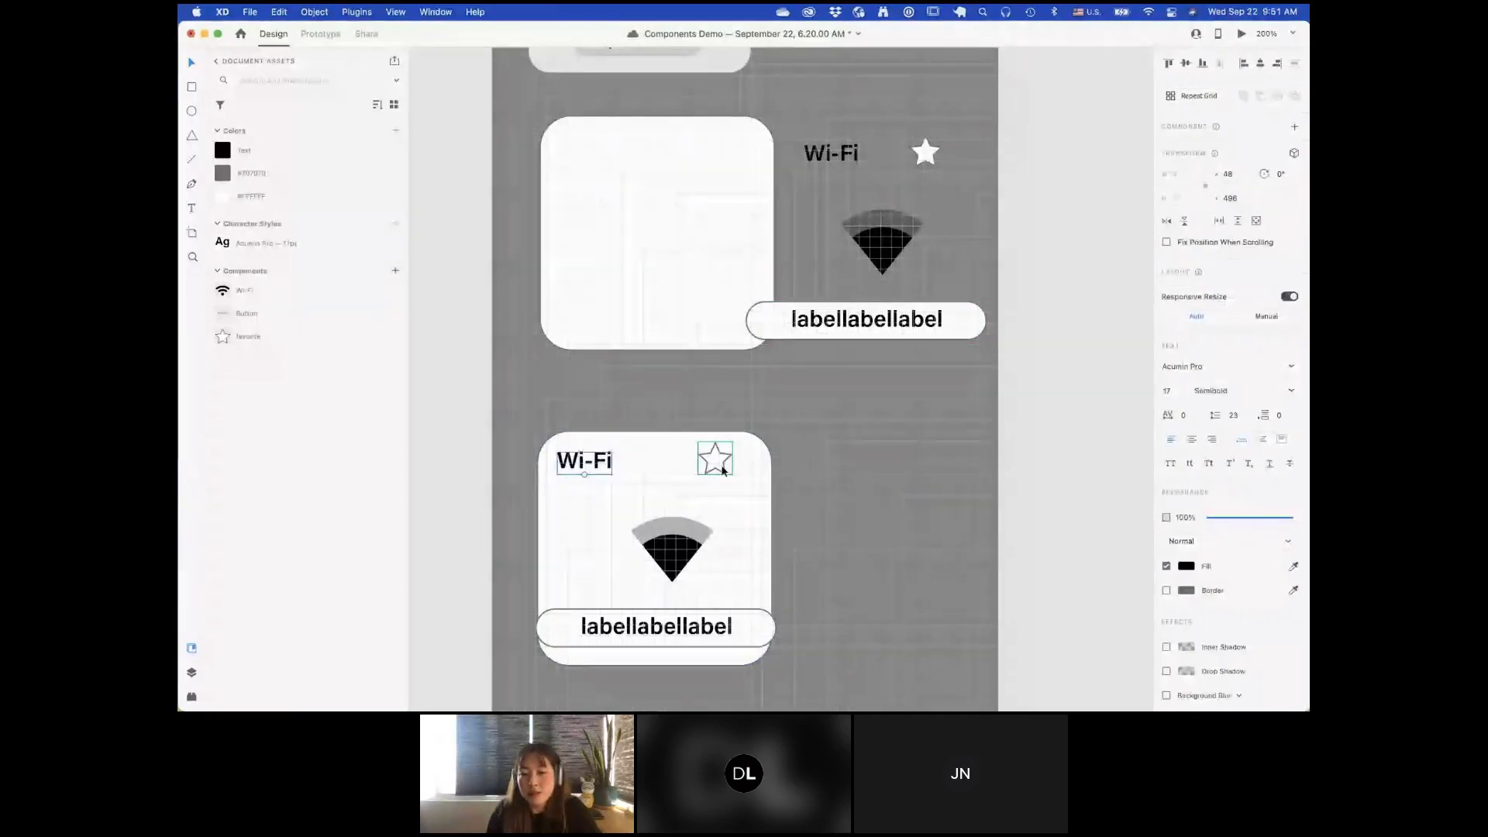
Step: Move the star on the new card toward its right edge, level with the Wi-Fi title, at X 186 and Y 490
{"action": "left_click_drag", "start_coordinate": [723, 470], "coordinate": [740, 470]}
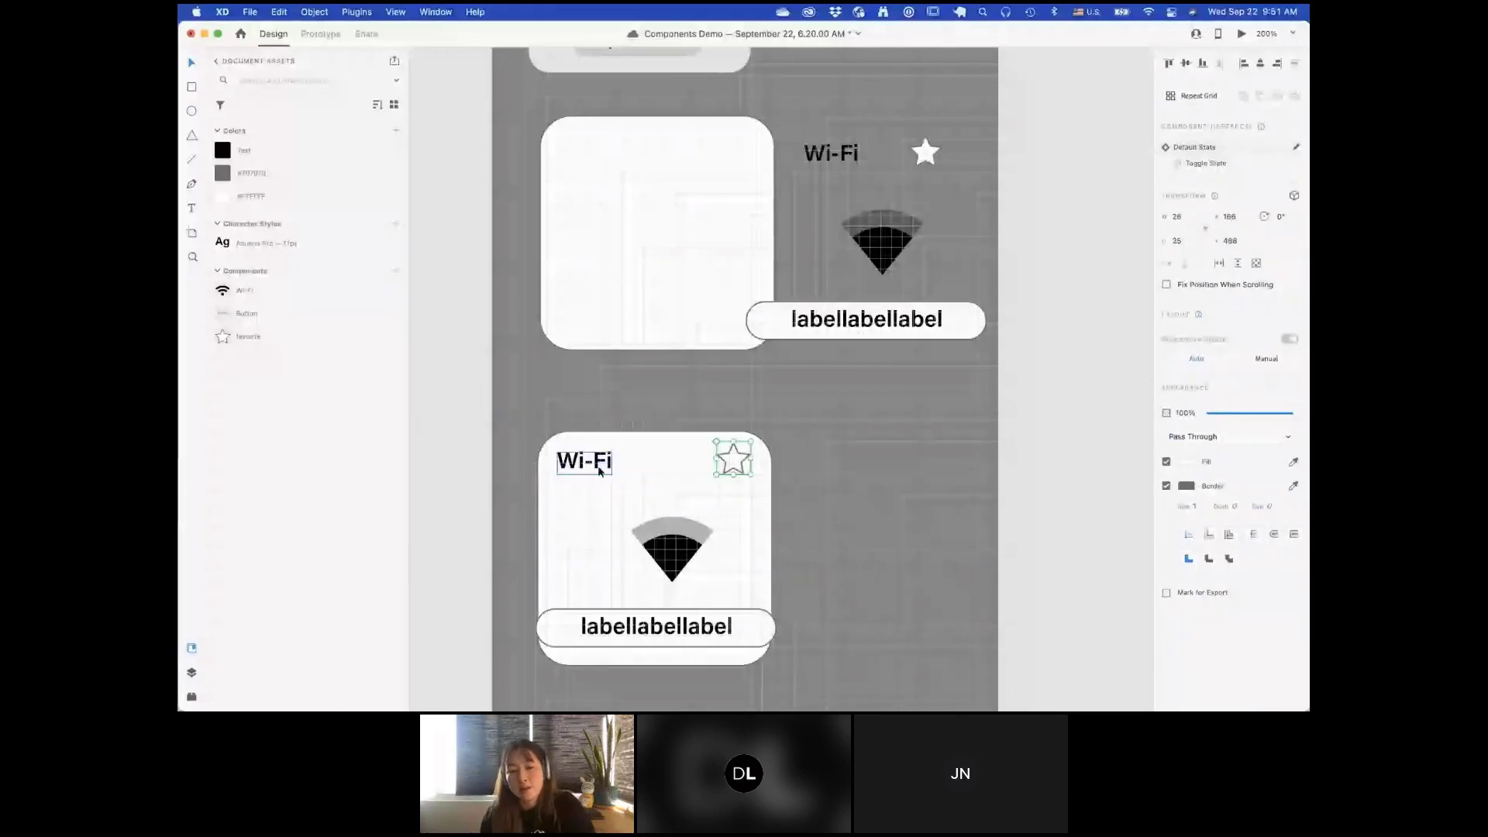
{"action": "left_click", "coordinate": [600, 468], "text": "shift"}
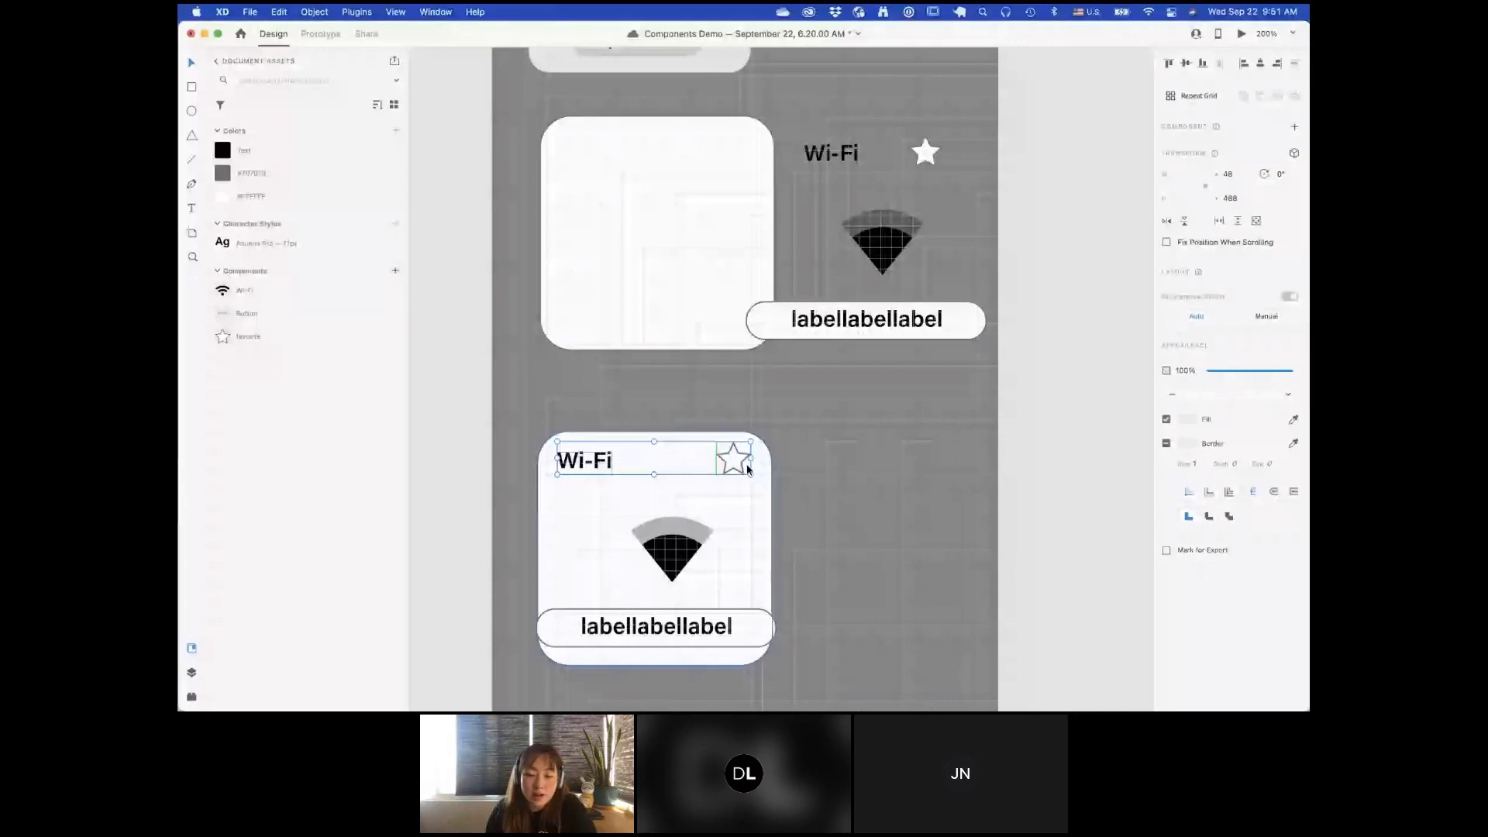
{"action": "double_click", "coordinate": [742, 463]}
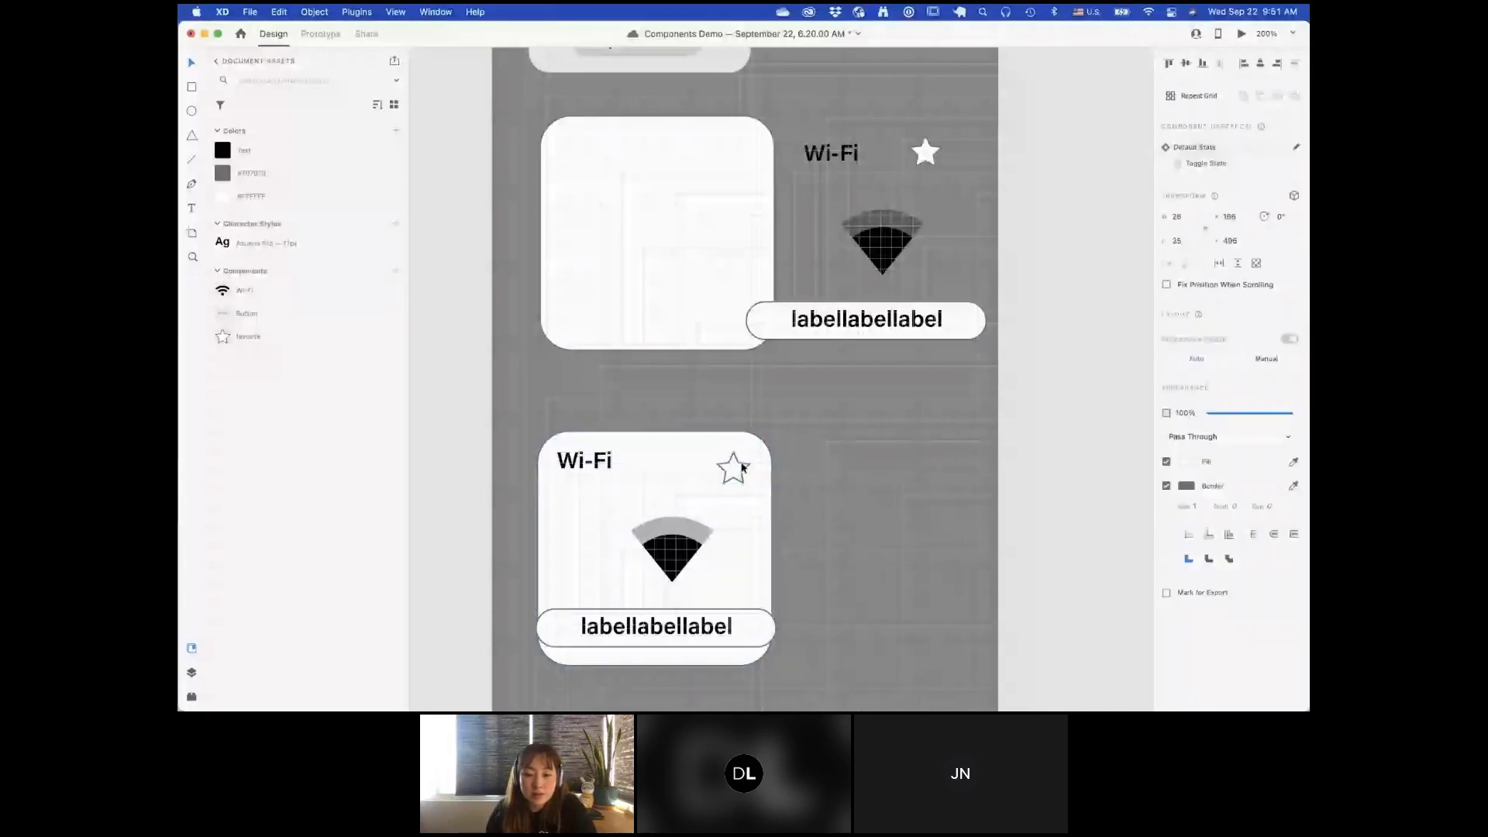
{"action": "left_click", "coordinate": [742, 466]}
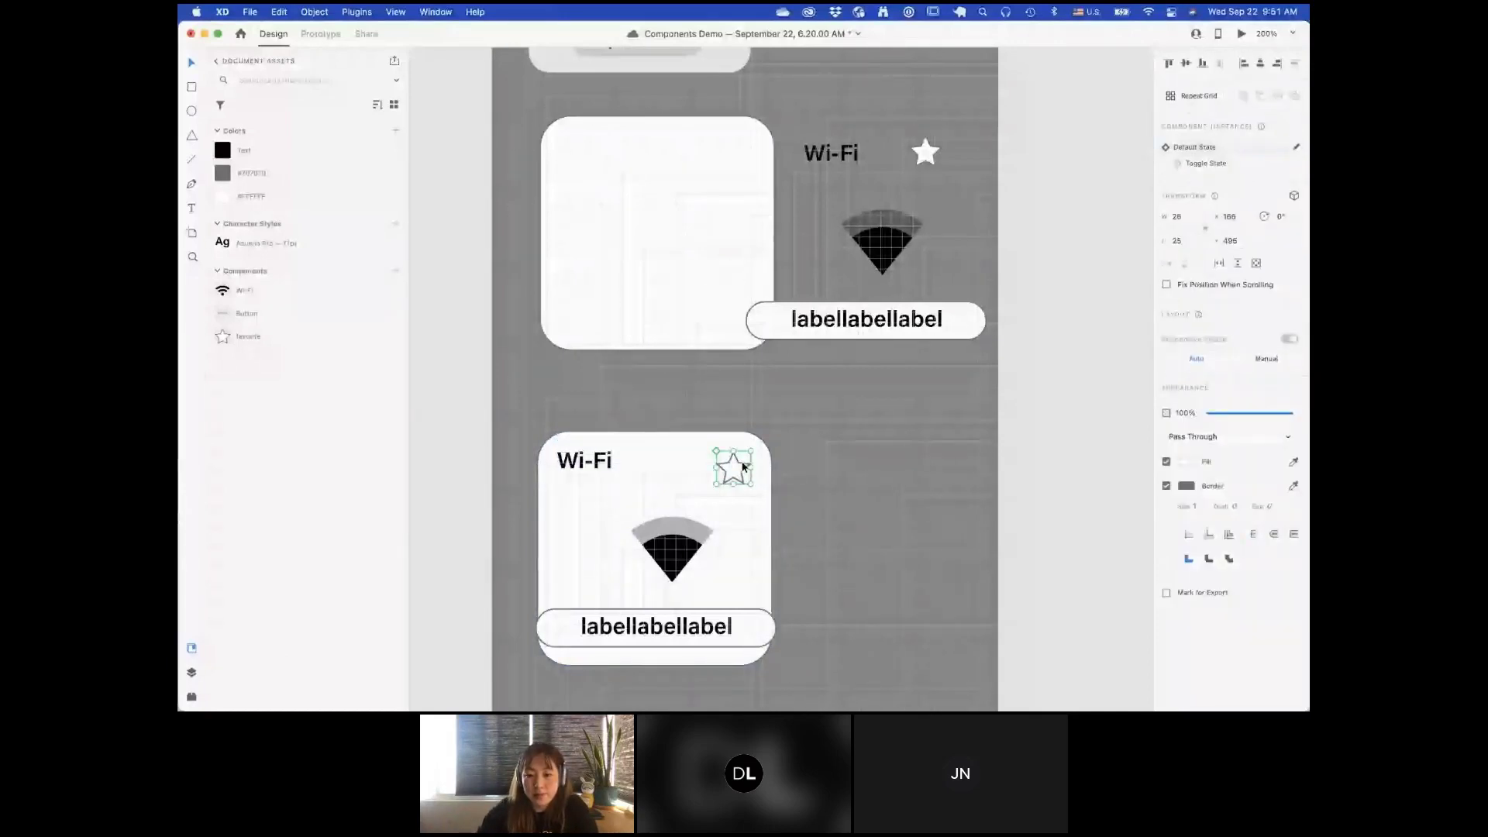
{"action": "left_click_drag", "start_coordinate": [742, 466], "coordinate": [740, 464]}
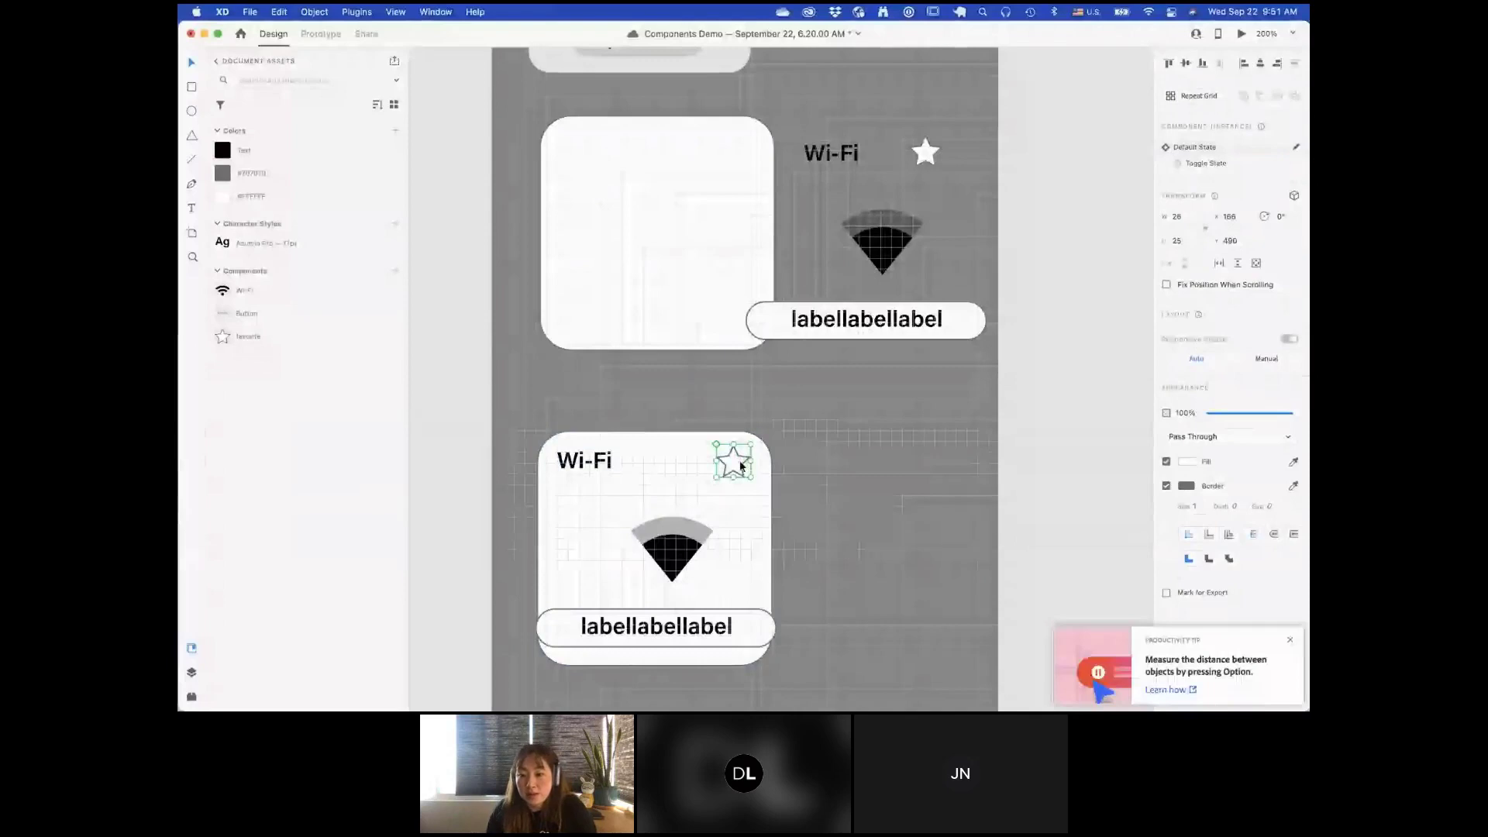
Step: Dismiss the productivity tip and group the new card's Wi-Fi title with its star
{"action": "left_click", "coordinate": [1291, 641]}
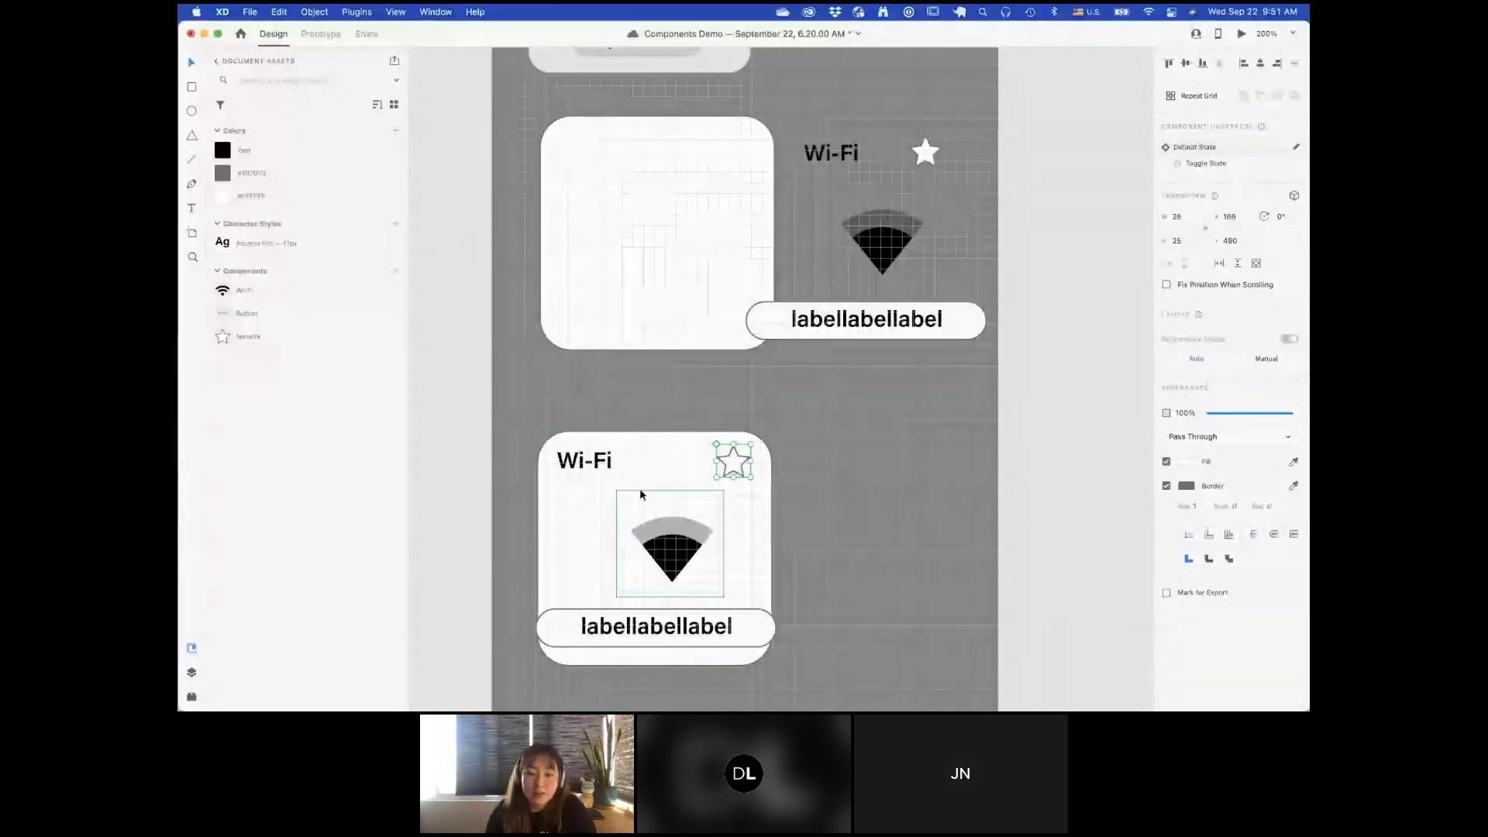
{"action": "left_click", "coordinate": [598, 467], "text": "shift"}
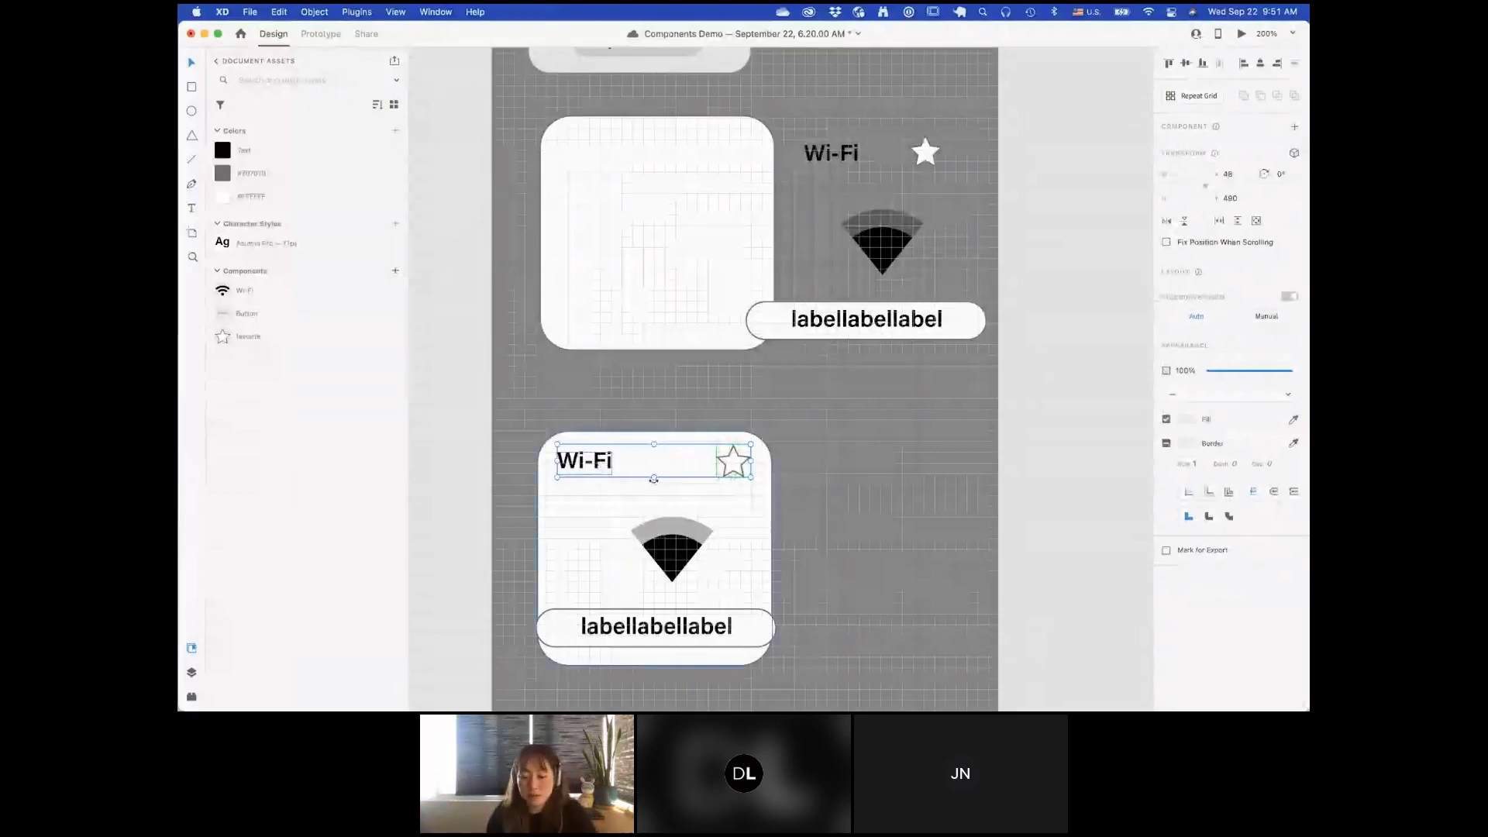
{"action": "key", "text": "super+g"}
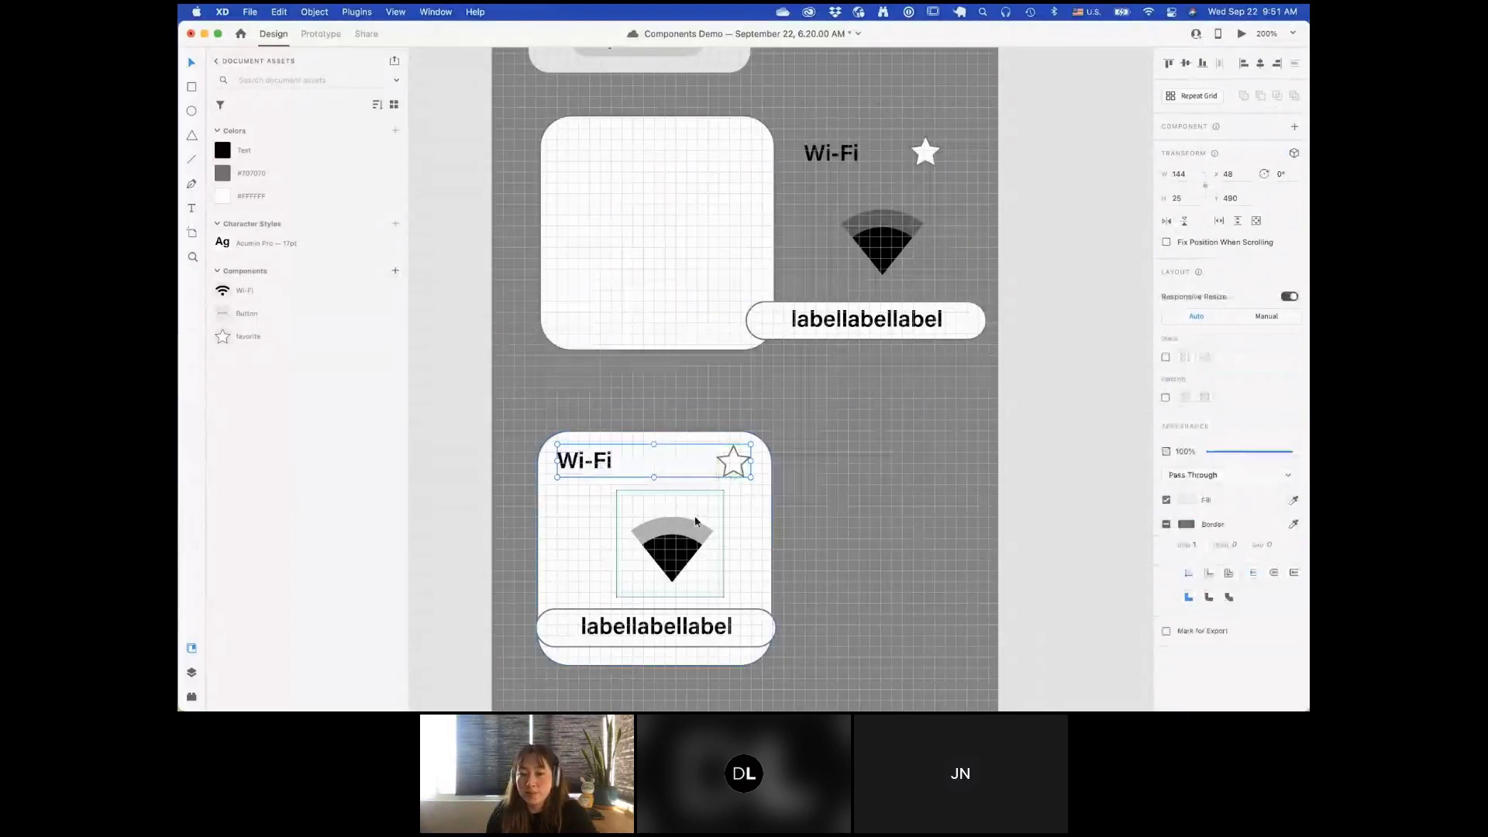
Step: Center the wifi icon below the title row and group the row, icon and label button together
{"action": "left_click_drag", "start_coordinate": [695, 521], "coordinate": [668, 545]}
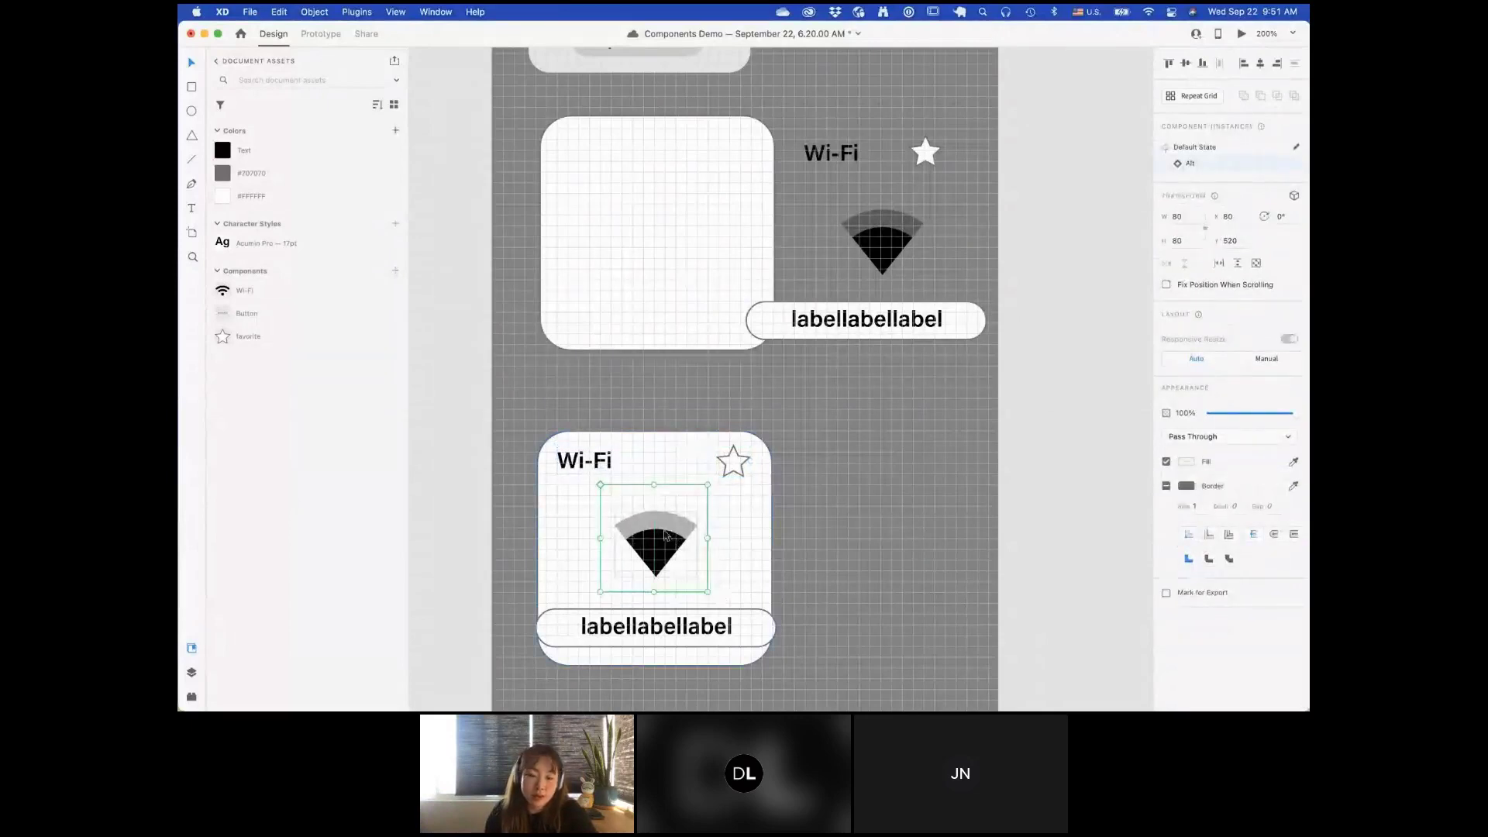
{"action": "left_click", "coordinate": [588, 465]}
{"action": "left_click", "coordinate": [655, 542], "text": "shift"}
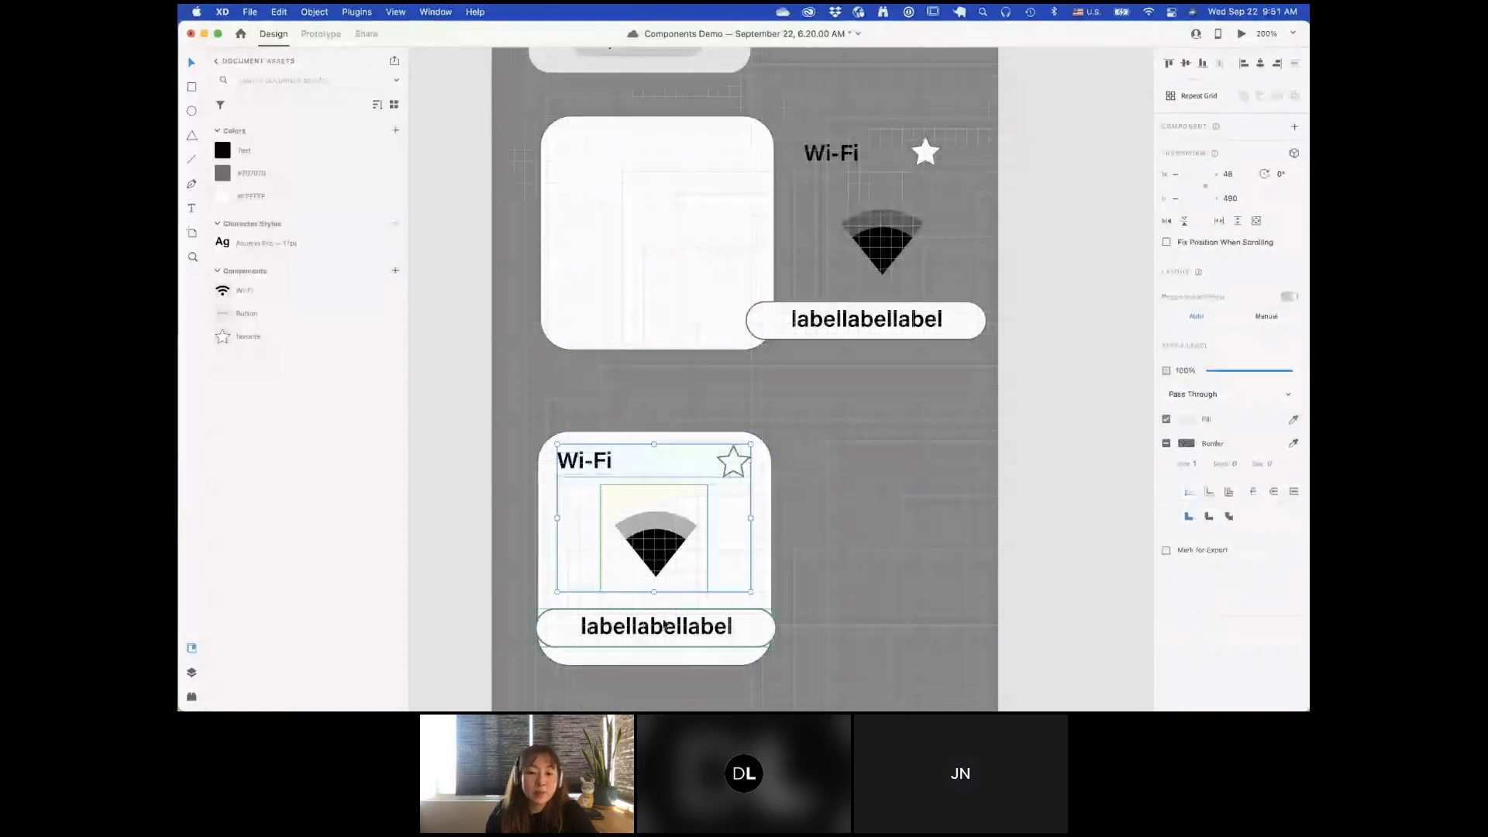
{"action": "left_click", "coordinate": [664, 623], "text": "shift"}
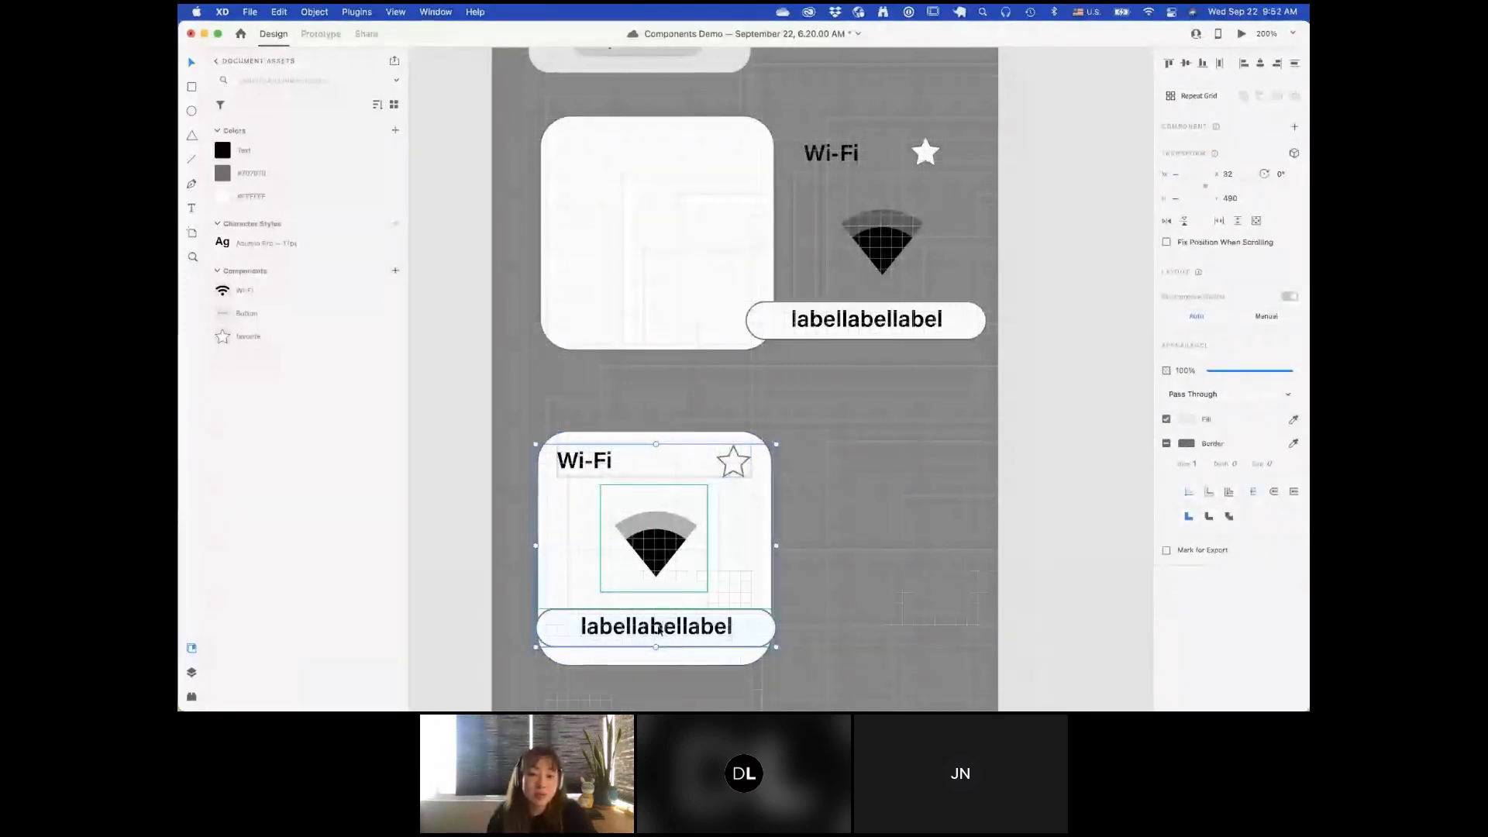
{"action": "left_click", "coordinate": [657, 557]}
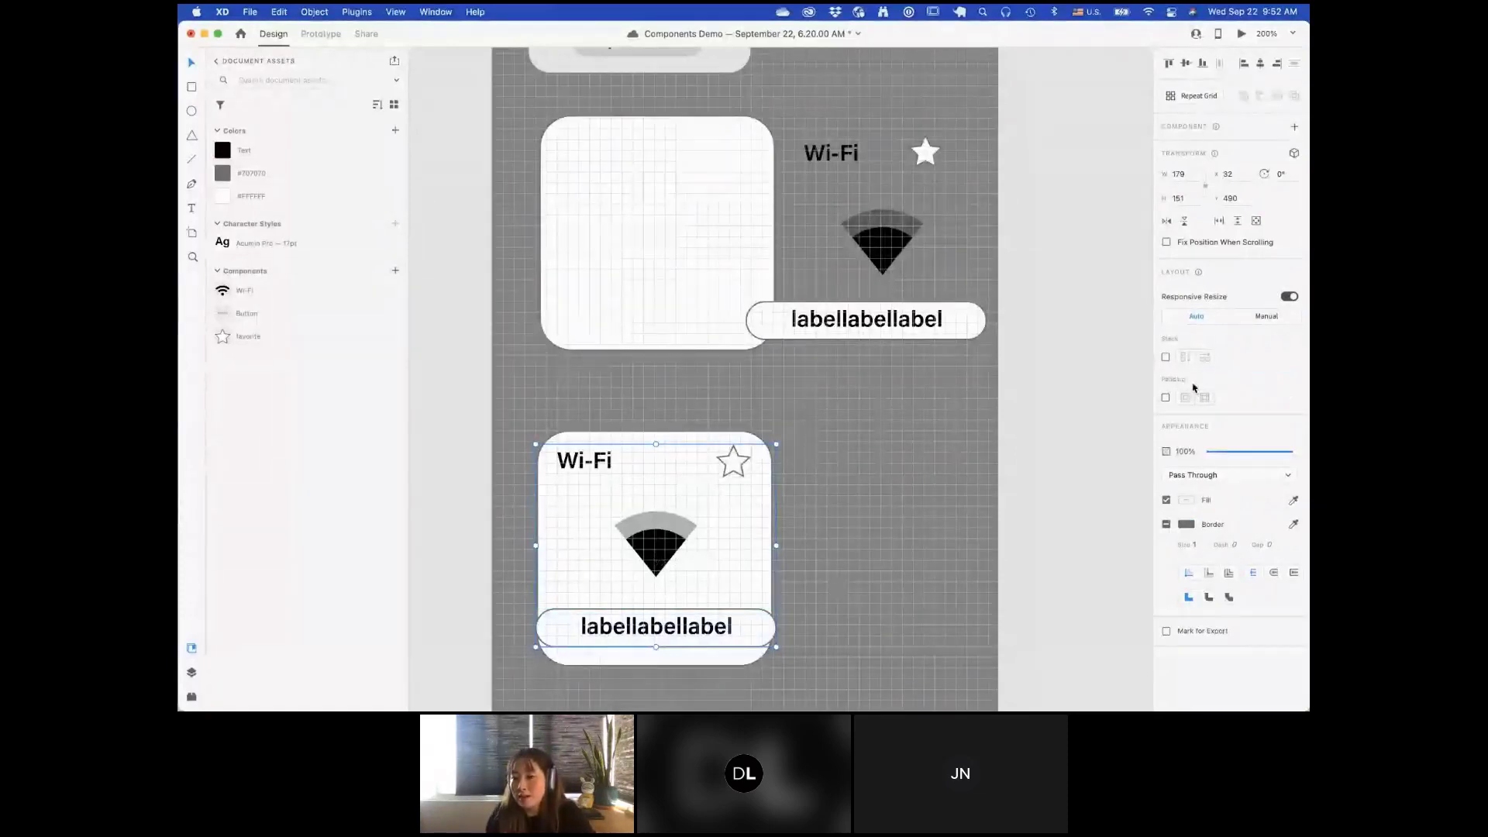
Step: Turn the card content group into a vertical stack with a spacing of 8
{"action": "left_click", "coordinate": [1166, 357]}
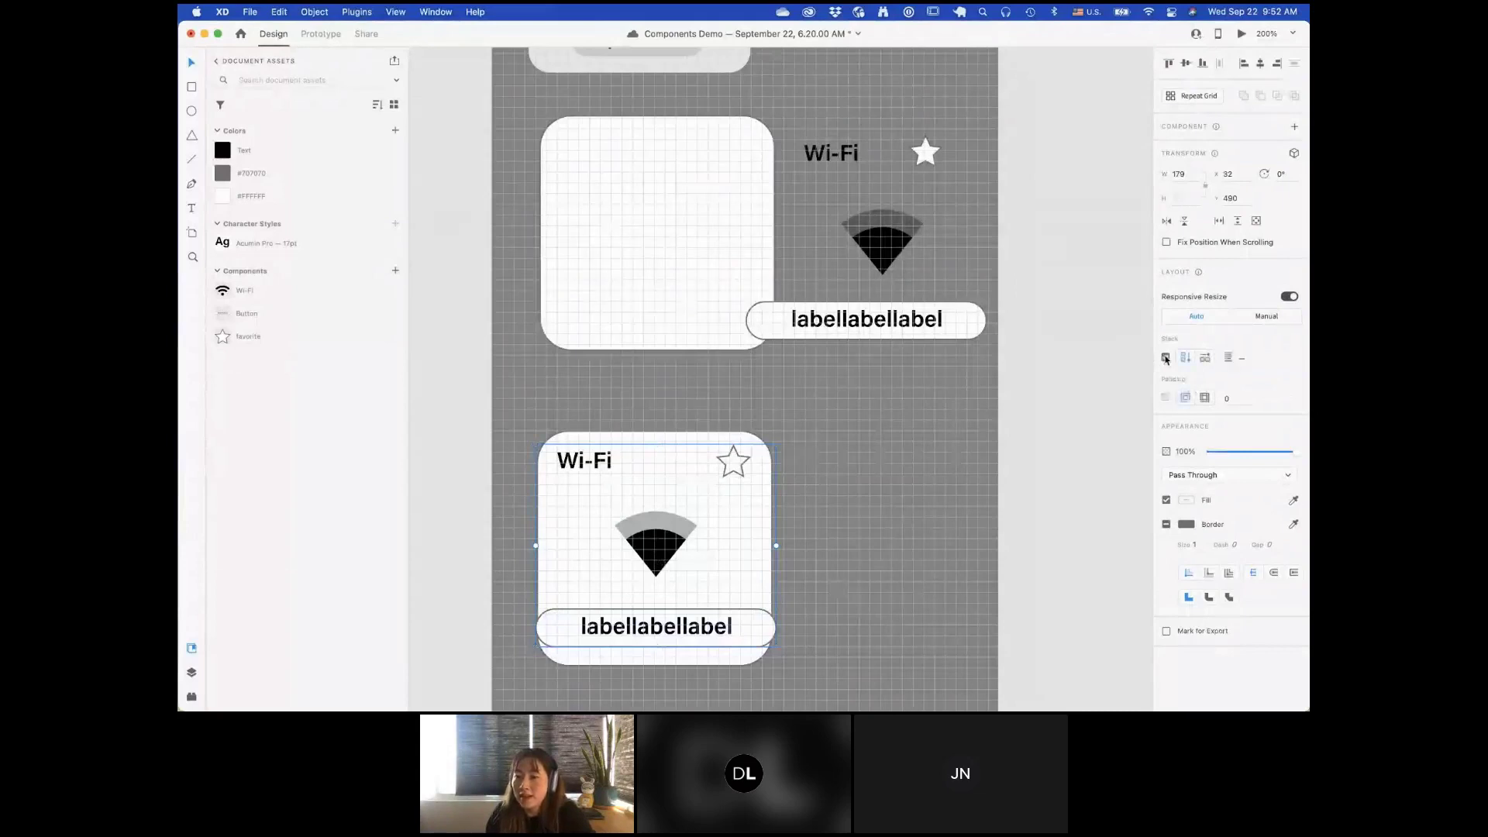
{"action": "left_click", "coordinate": [1246, 357]}
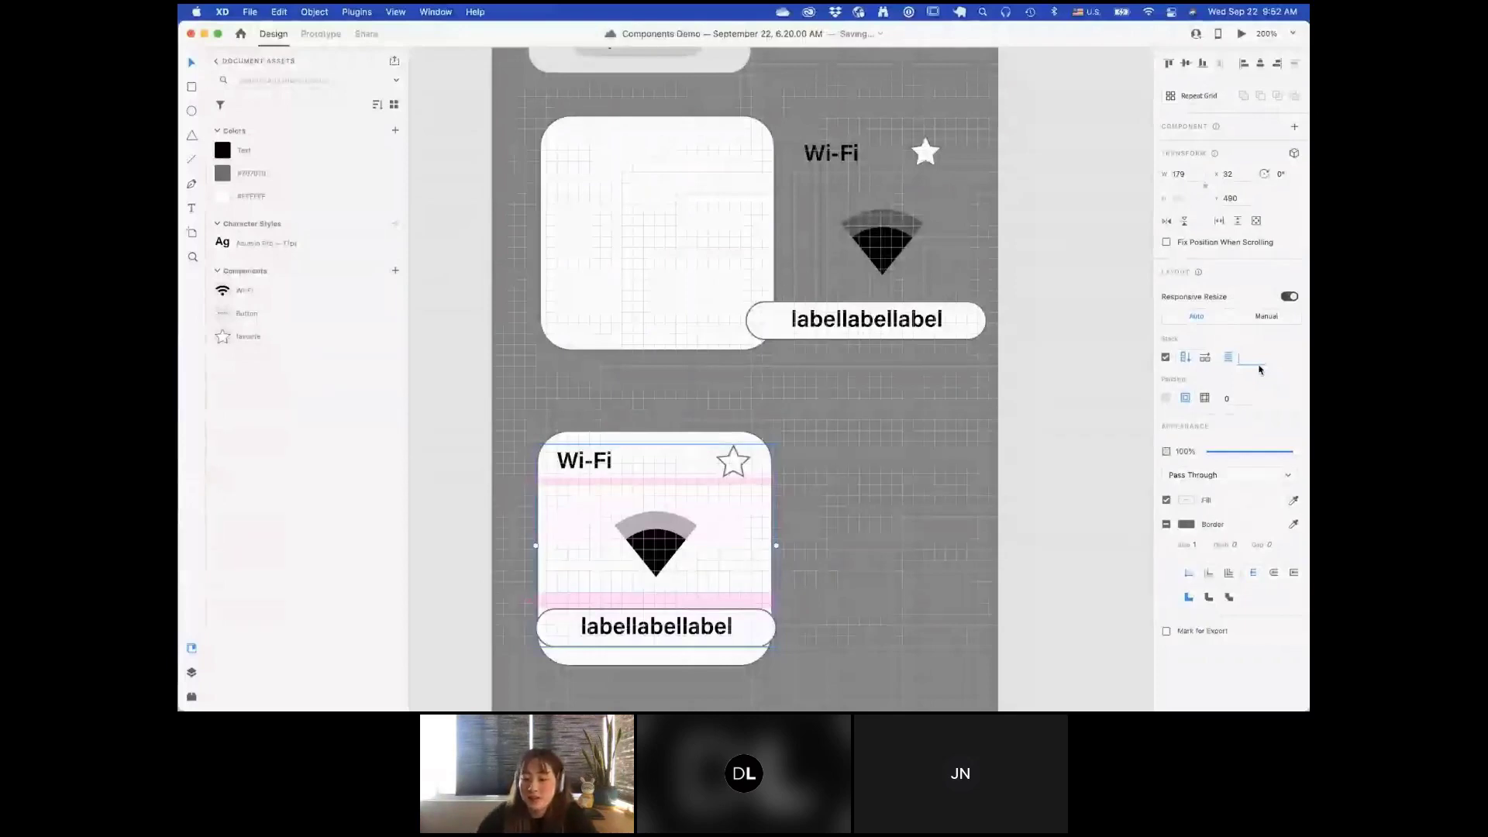
{"action": "type", "text": "8"}
{"action": "key", "text": "Return"}
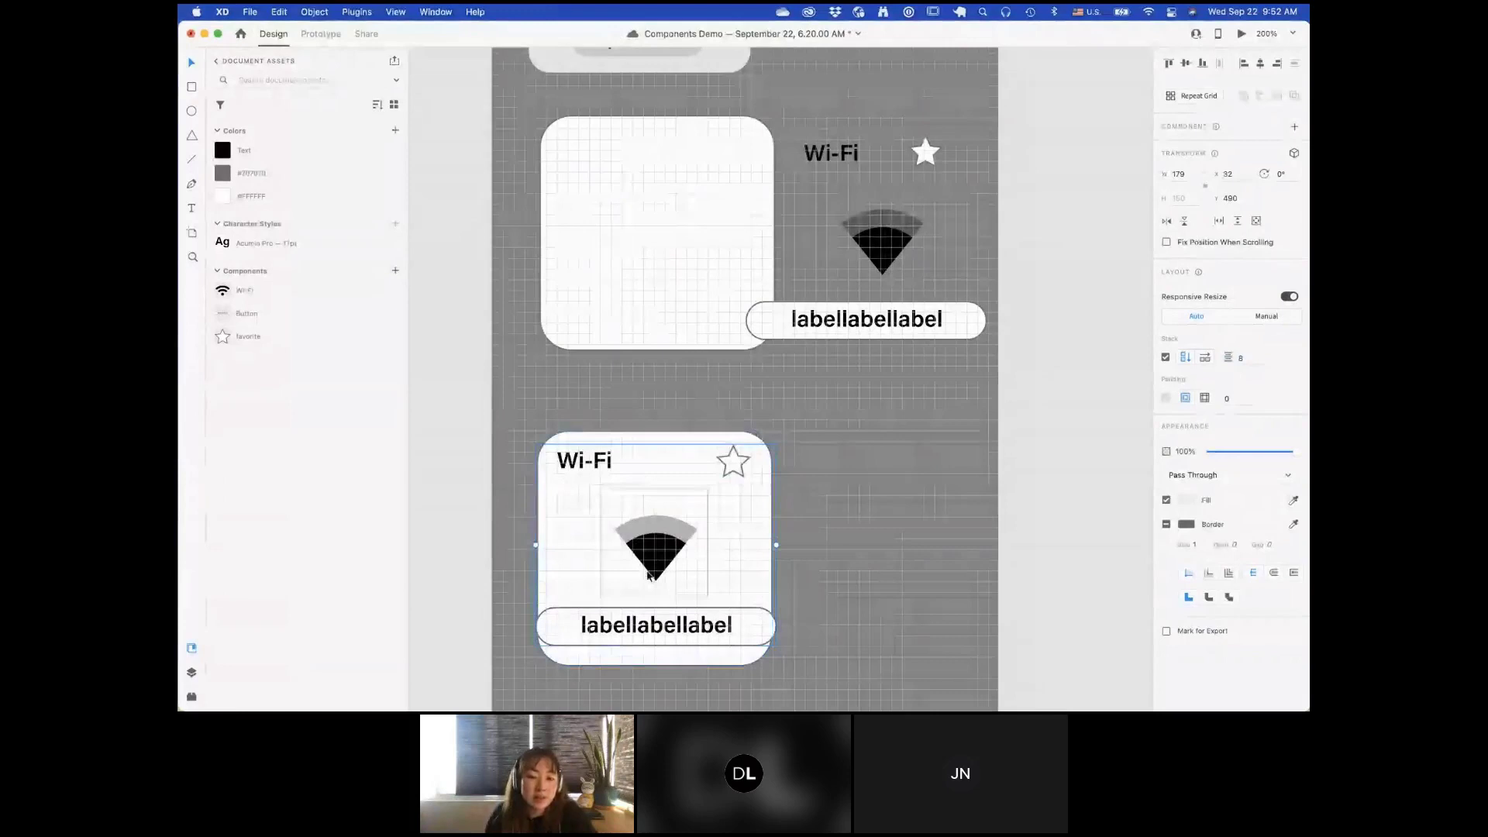
Step: Reorder the stack by moving the wifi icon below the label button, and return it to its place above the button
{"action": "double_click", "coordinate": [655, 547]}
{"action": "left_click_drag", "start_coordinate": [655, 547], "coordinate": [655, 610]}
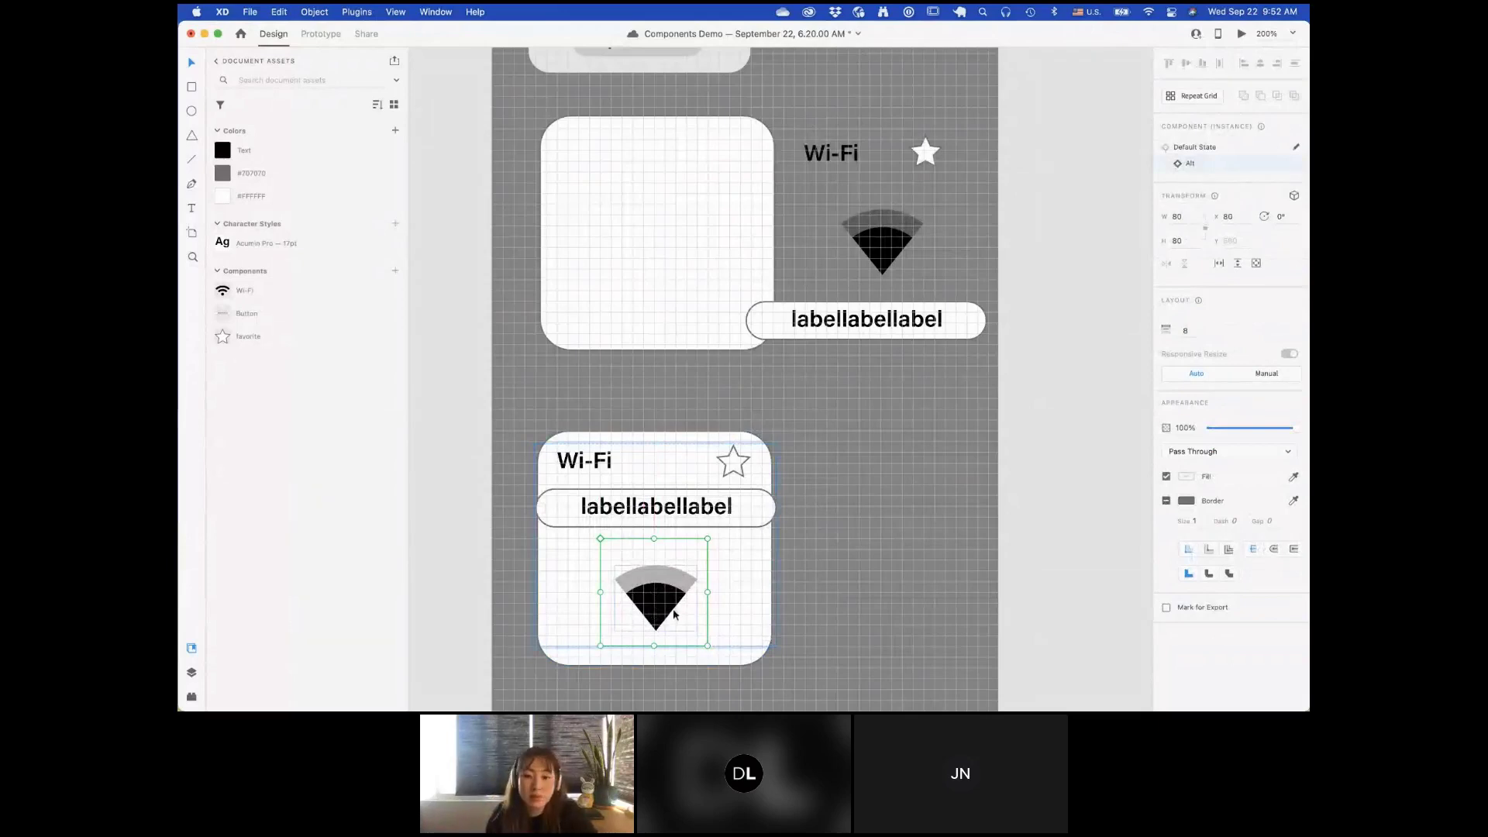
{"action": "left_click_drag", "start_coordinate": [658, 598], "coordinate": [656, 559]}
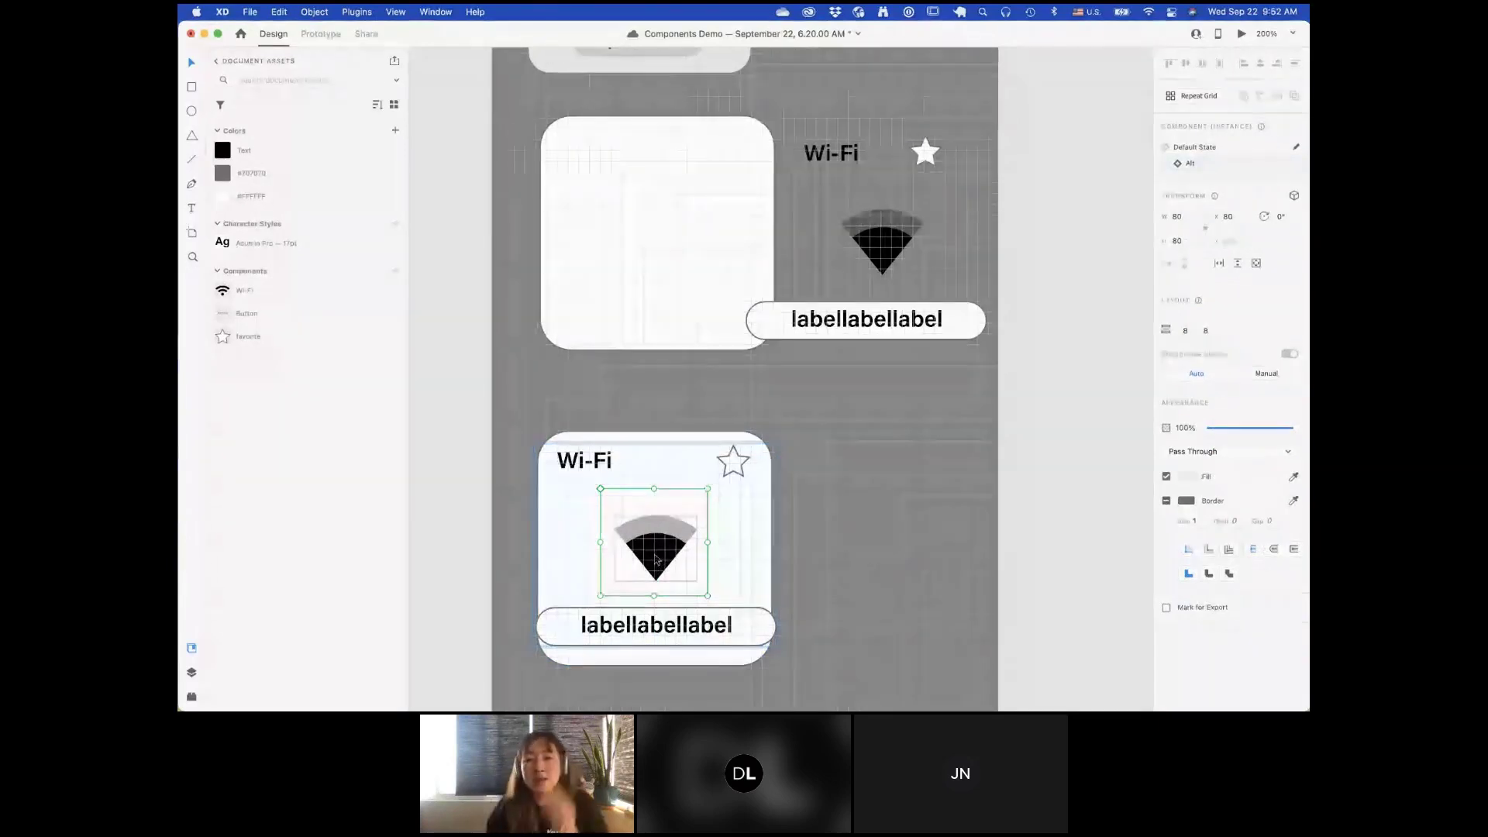
{"action": "left_click", "coordinate": [857, 499]}
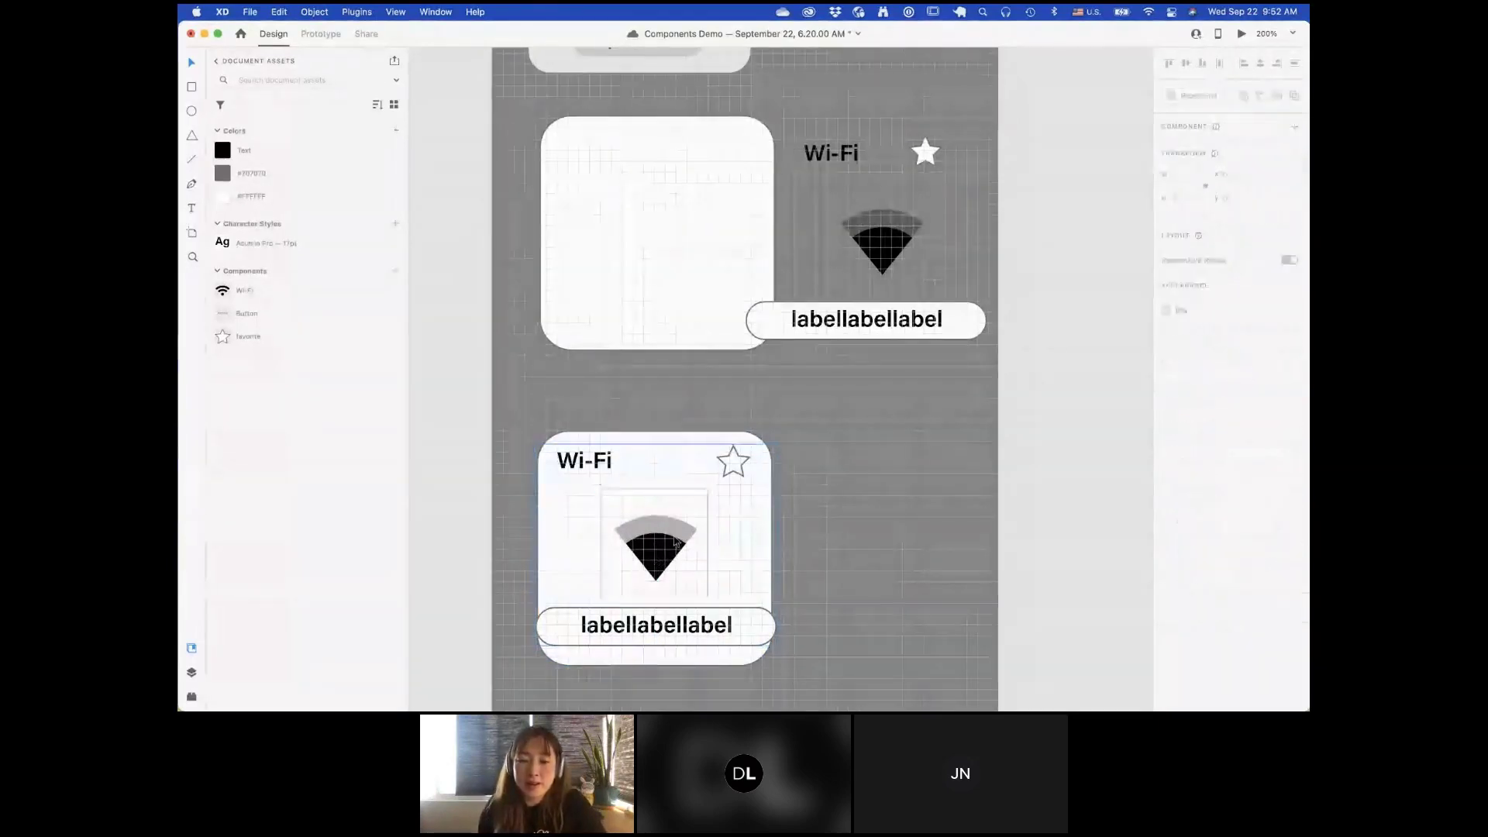
Step: Select the new card's white background together with the content stack and make them a component
{"action": "left_click", "coordinate": [634, 450]}
{"action": "double_click", "coordinate": [637, 447]}
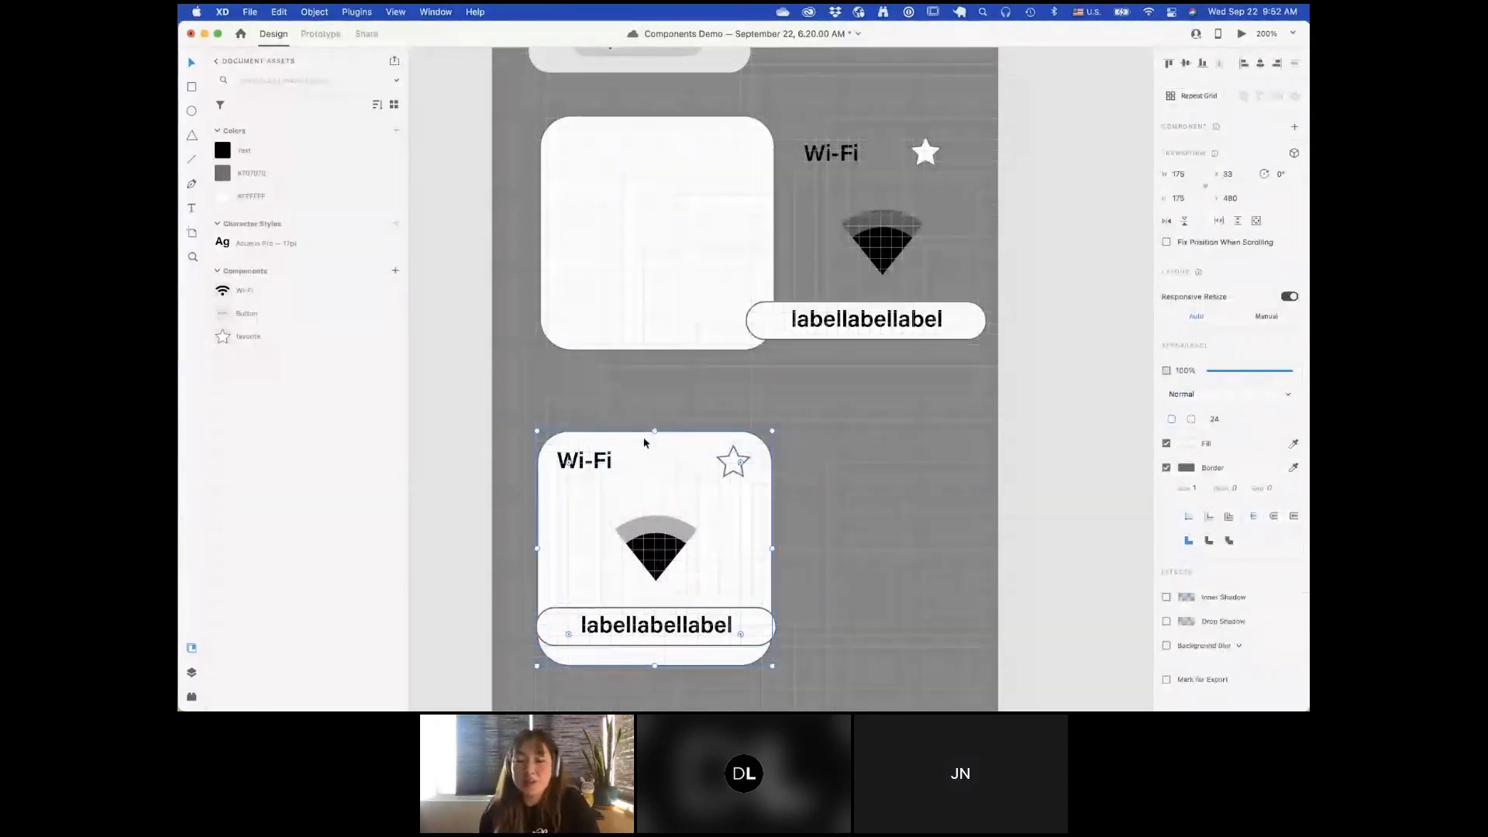
{"action": "left_click", "coordinate": [662, 551], "text": "shift"}
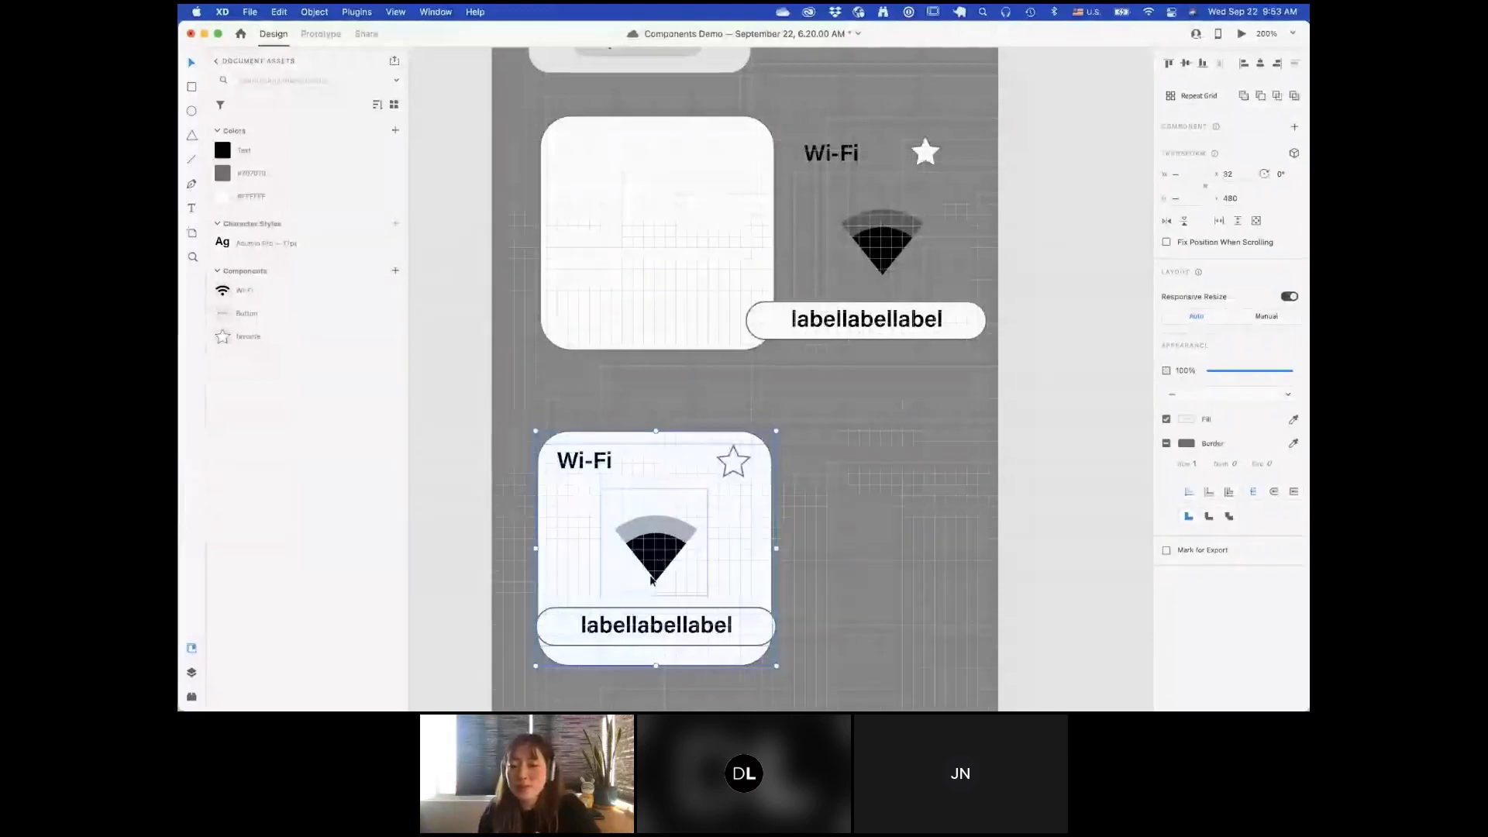
{"action": "right_click", "coordinate": [666, 558]}
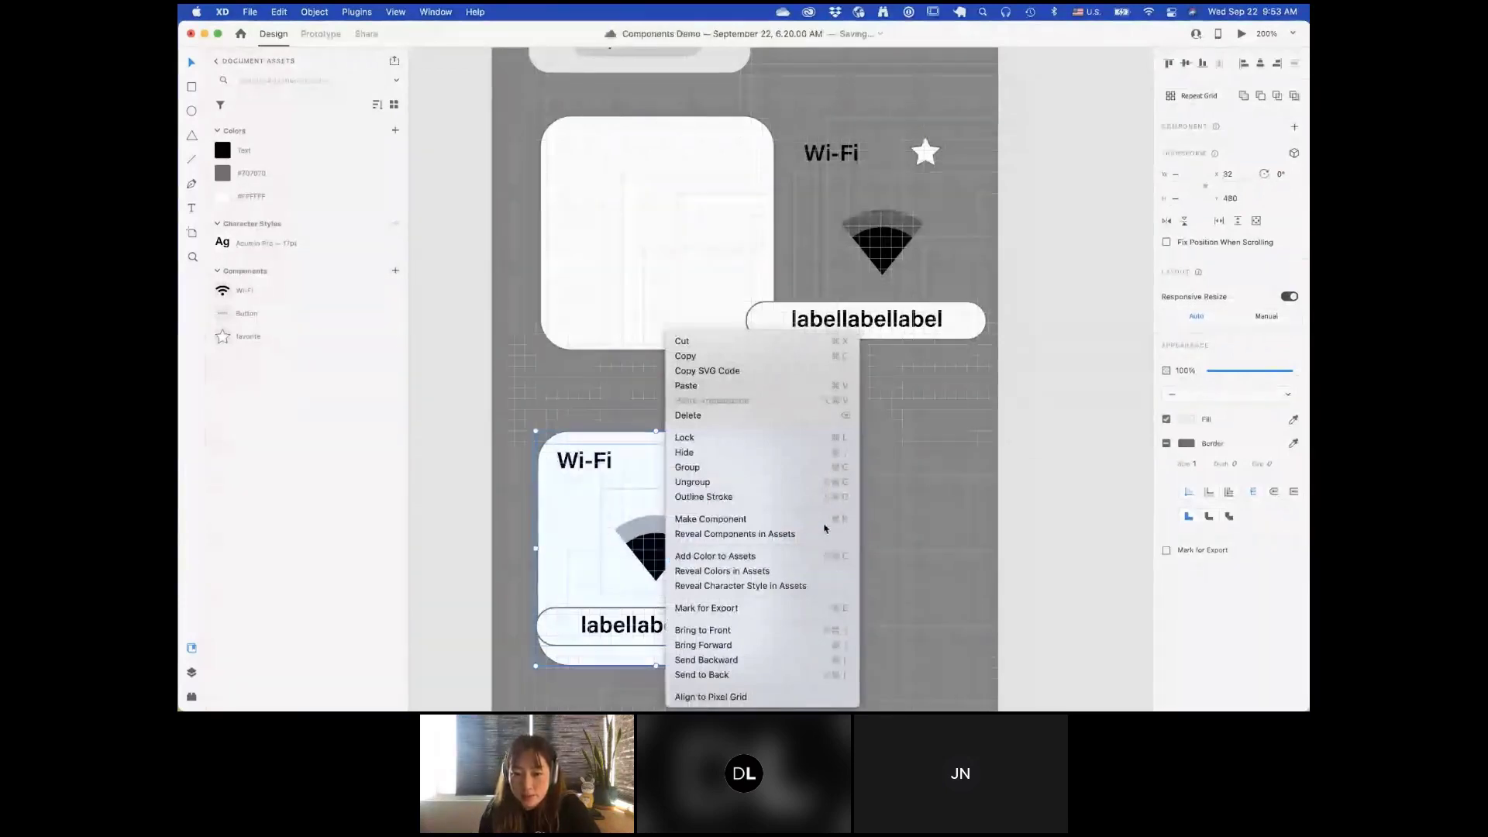
{"action": "left_click", "coordinate": [825, 524]}
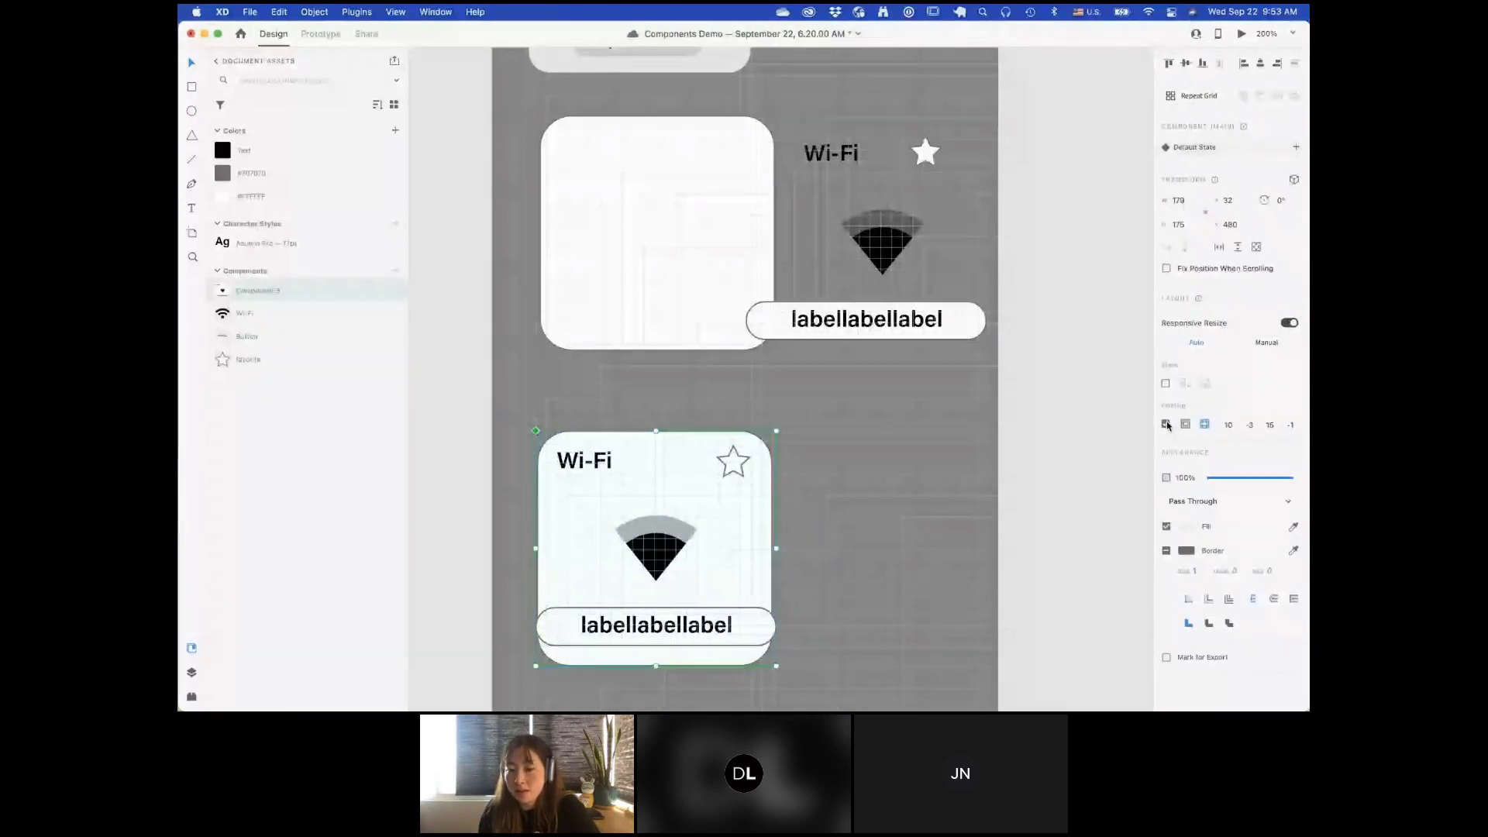
Step: Turn on padding for the new card component and set it to 12 on all four sides
{"action": "left_click", "coordinate": [1167, 424]}
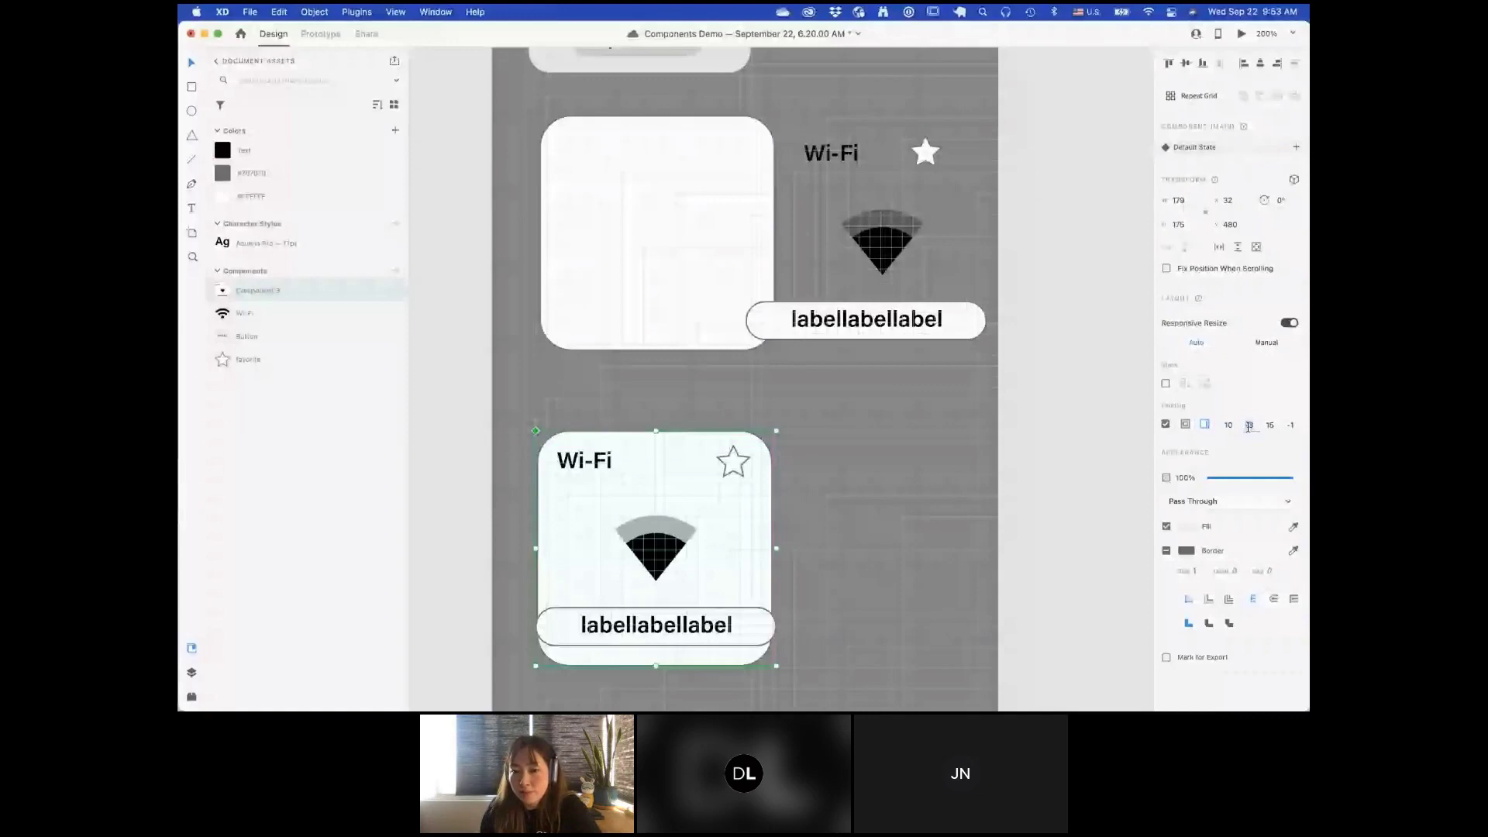
{"action": "left_click", "coordinate": [1249, 426]}
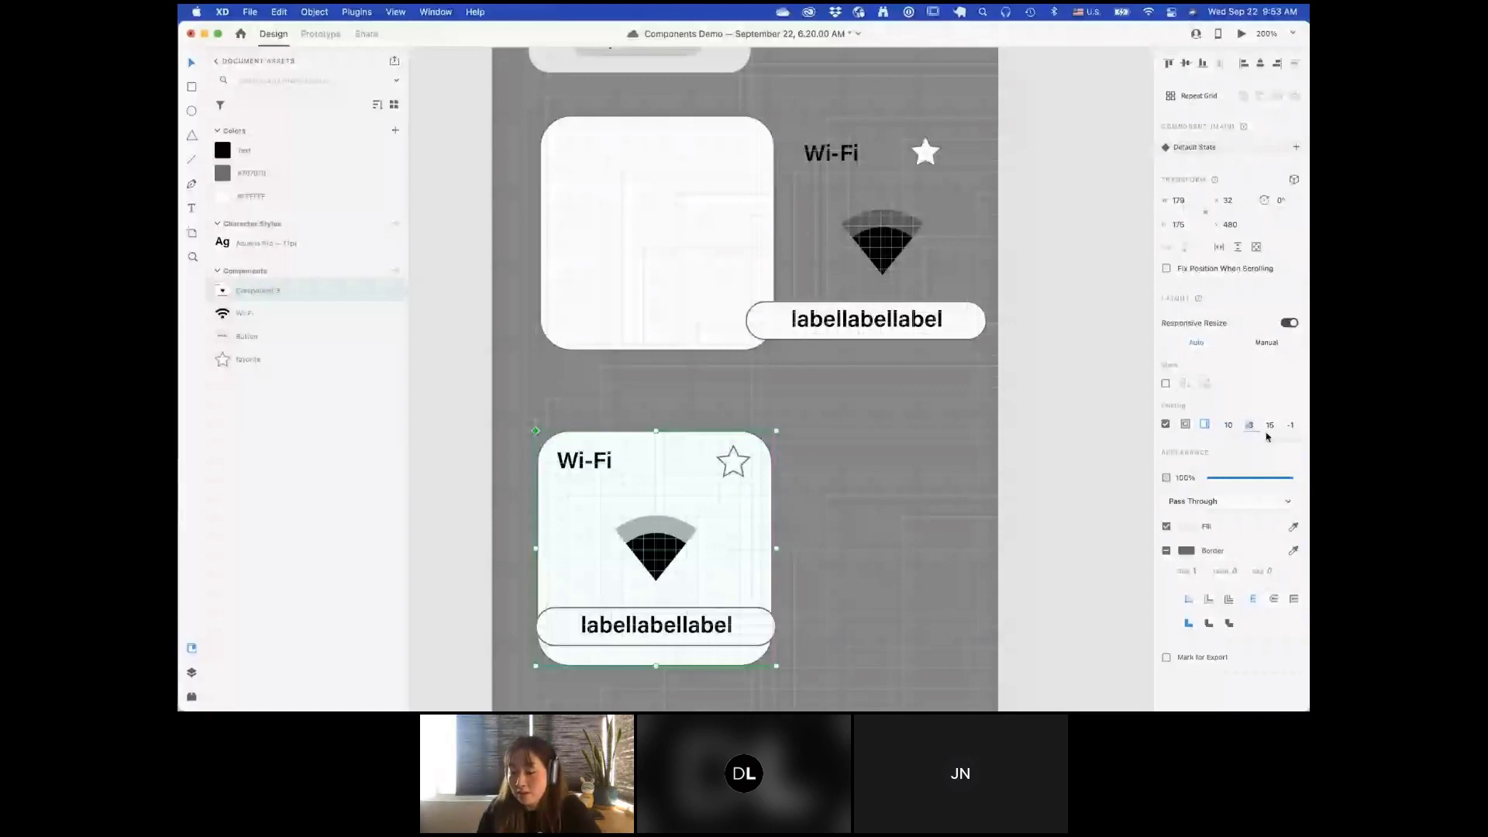
{"action": "key", "text": "Tab"}
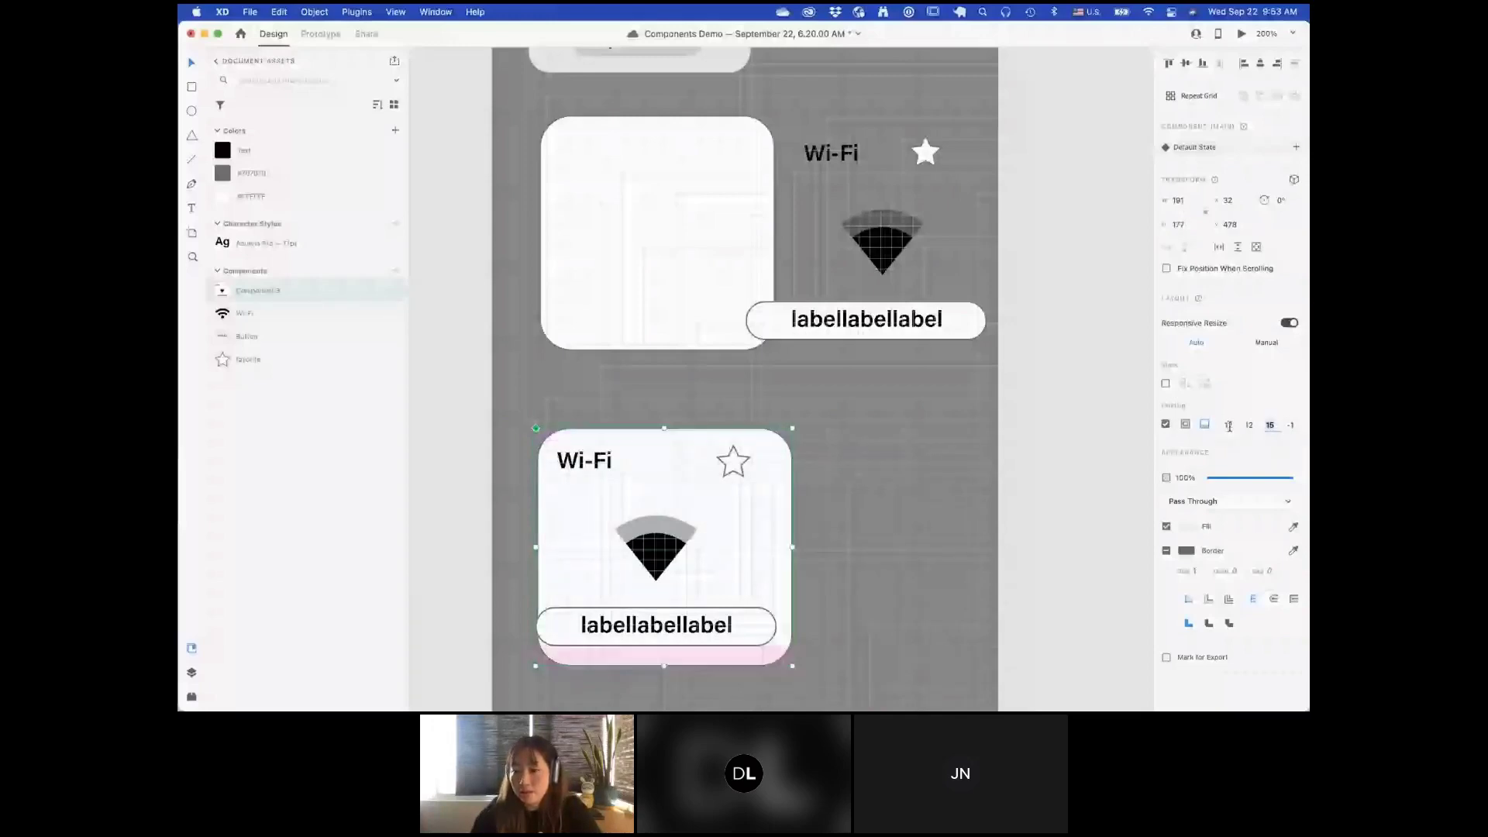
{"action": "type", "text": "12"}
{"action": "key", "text": "Tab"}
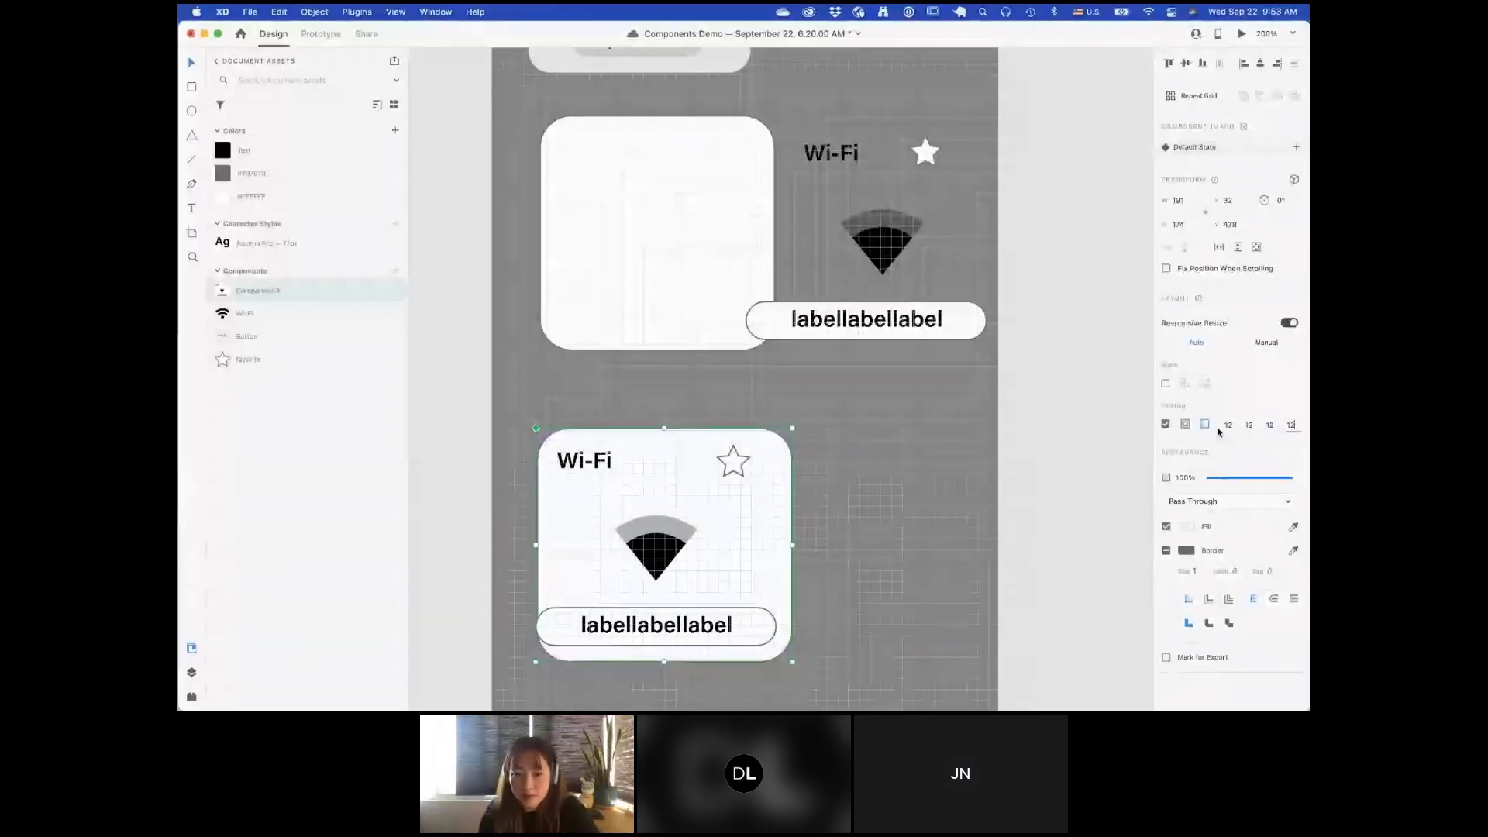
{"action": "left_click", "coordinate": [900, 533]}
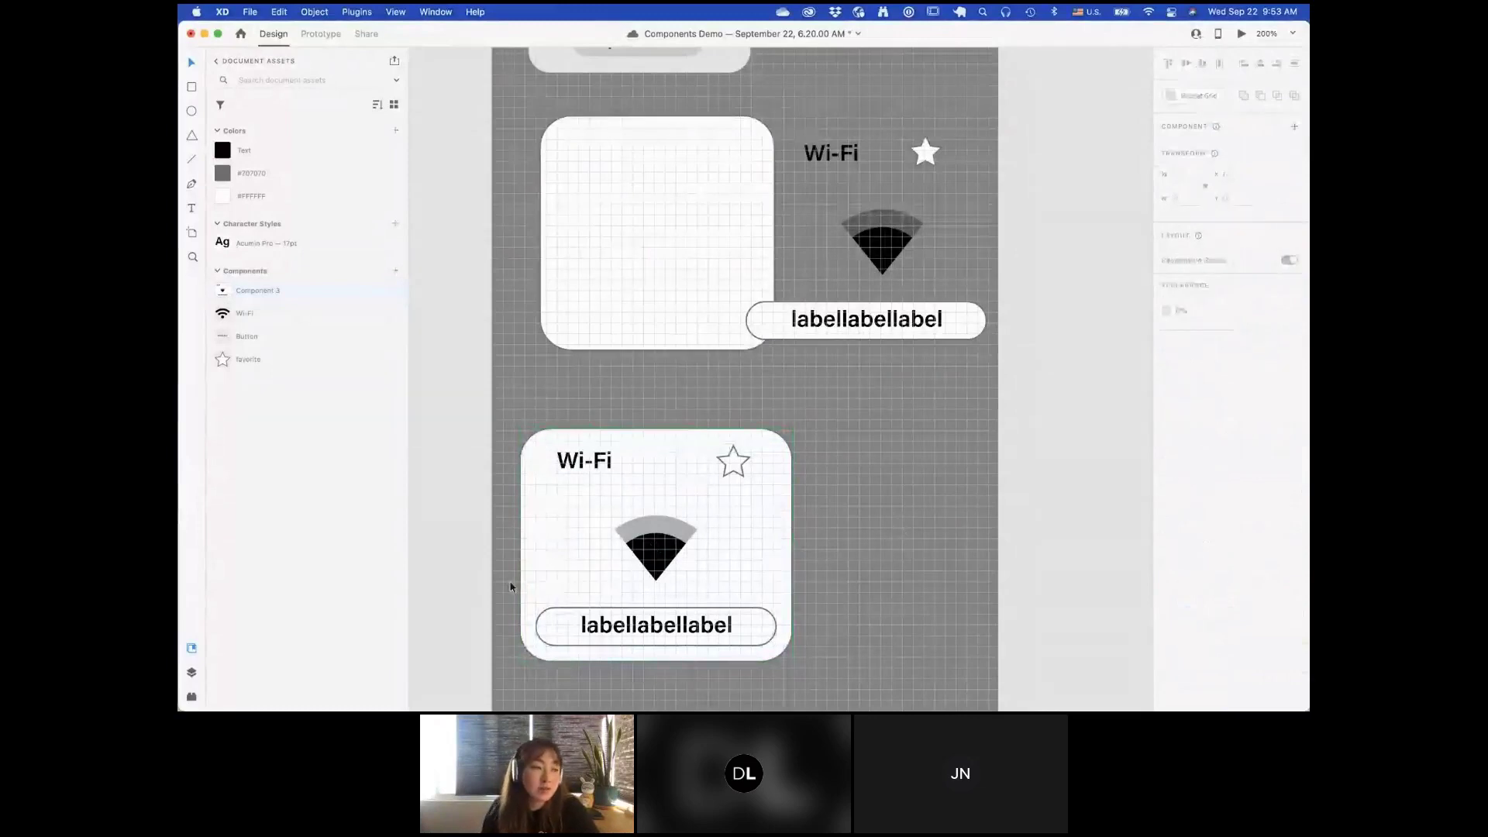
Step: Rename the new card component as Card in the document assets
{"action": "left_click", "coordinate": [747, 532]}
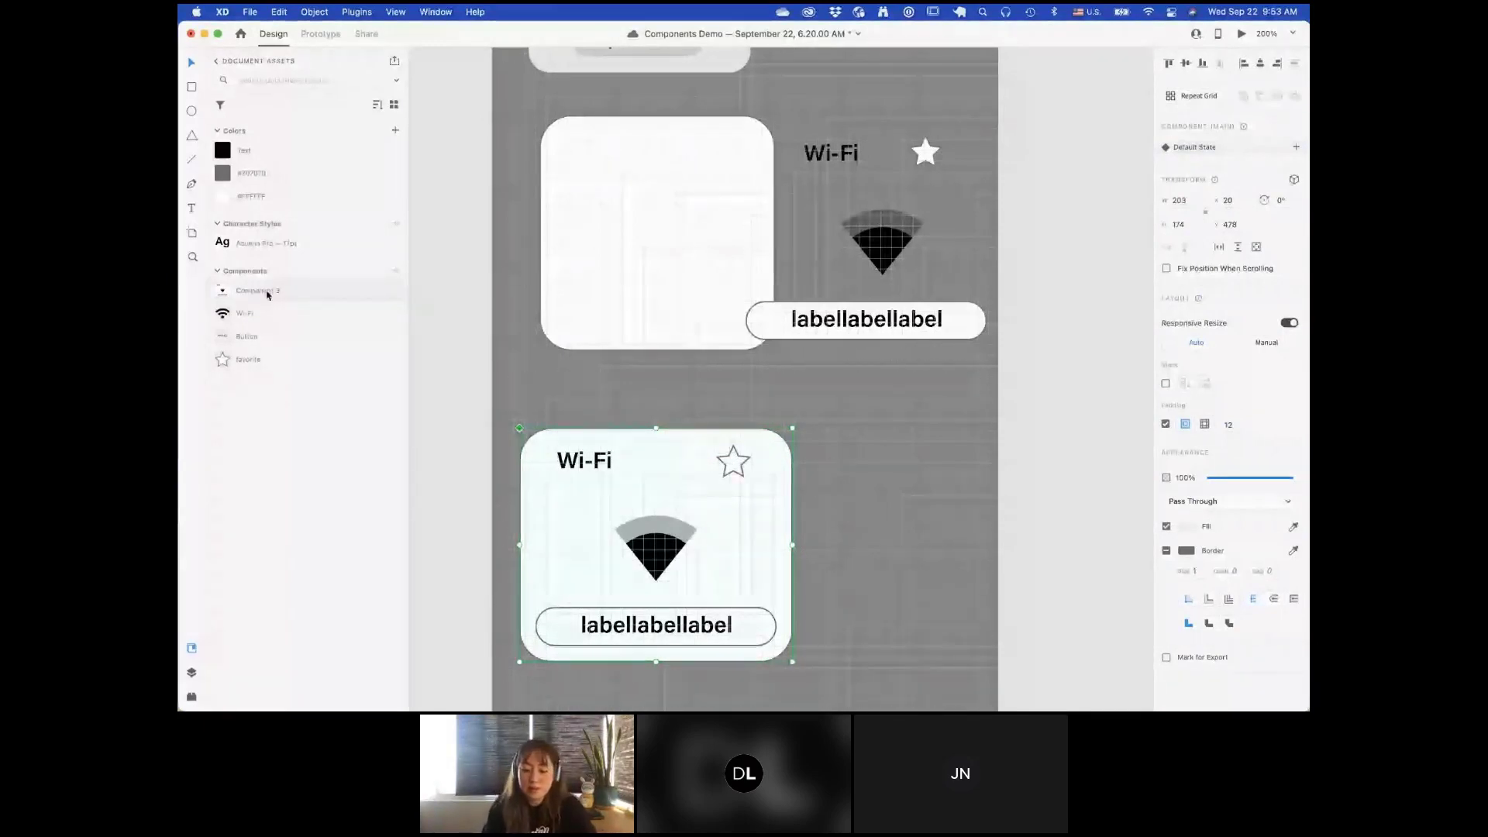
{"action": "type", "text": "Card"}
{"action": "key", "text": "Return"}
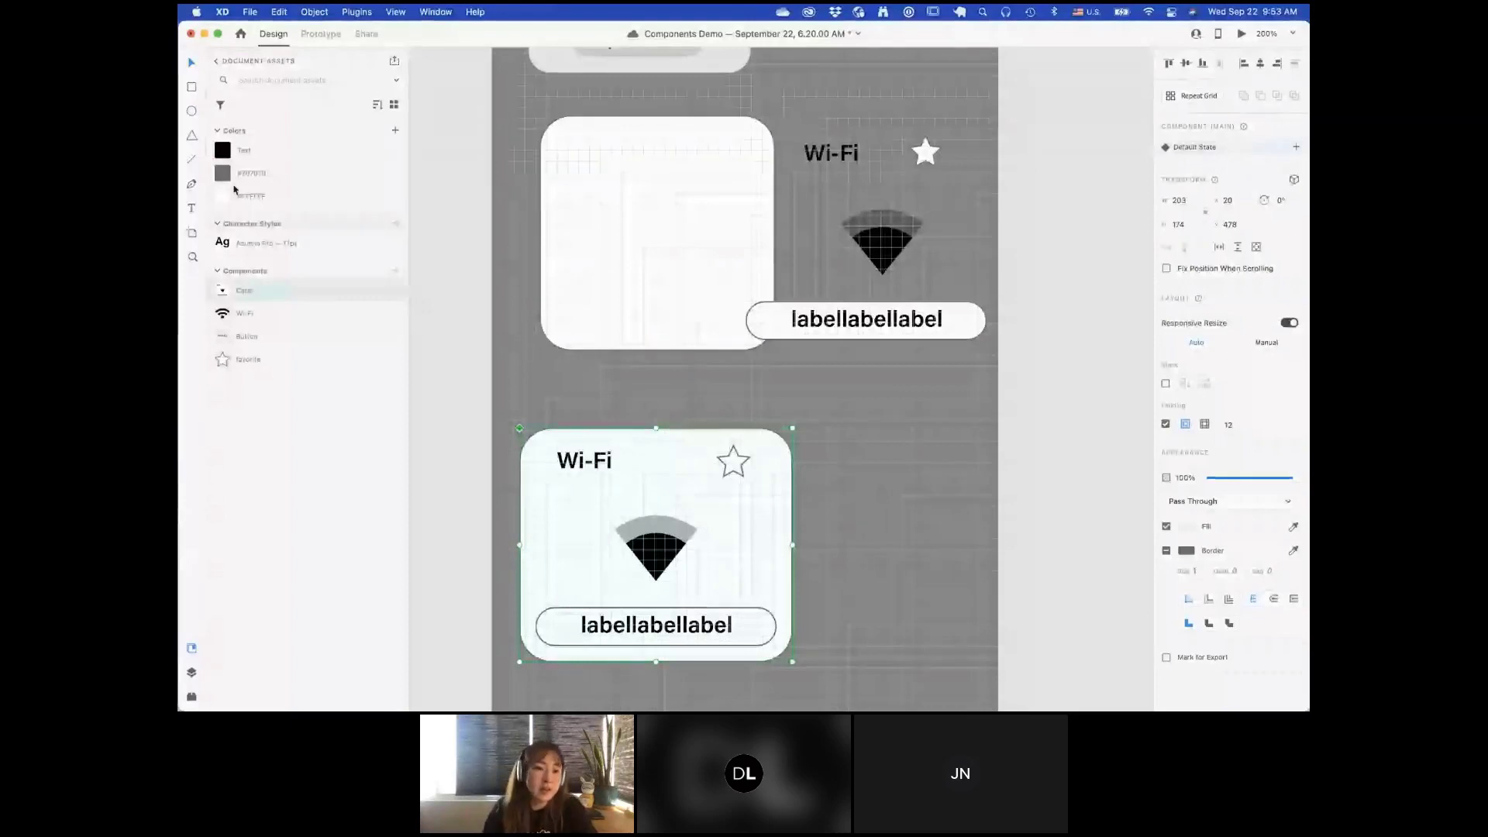
Step: Place a Card instance beside the main card and switch its wifi icon to the icon's other state
{"action": "left_click_drag", "start_coordinate": [247, 291], "coordinate": [893, 512]}
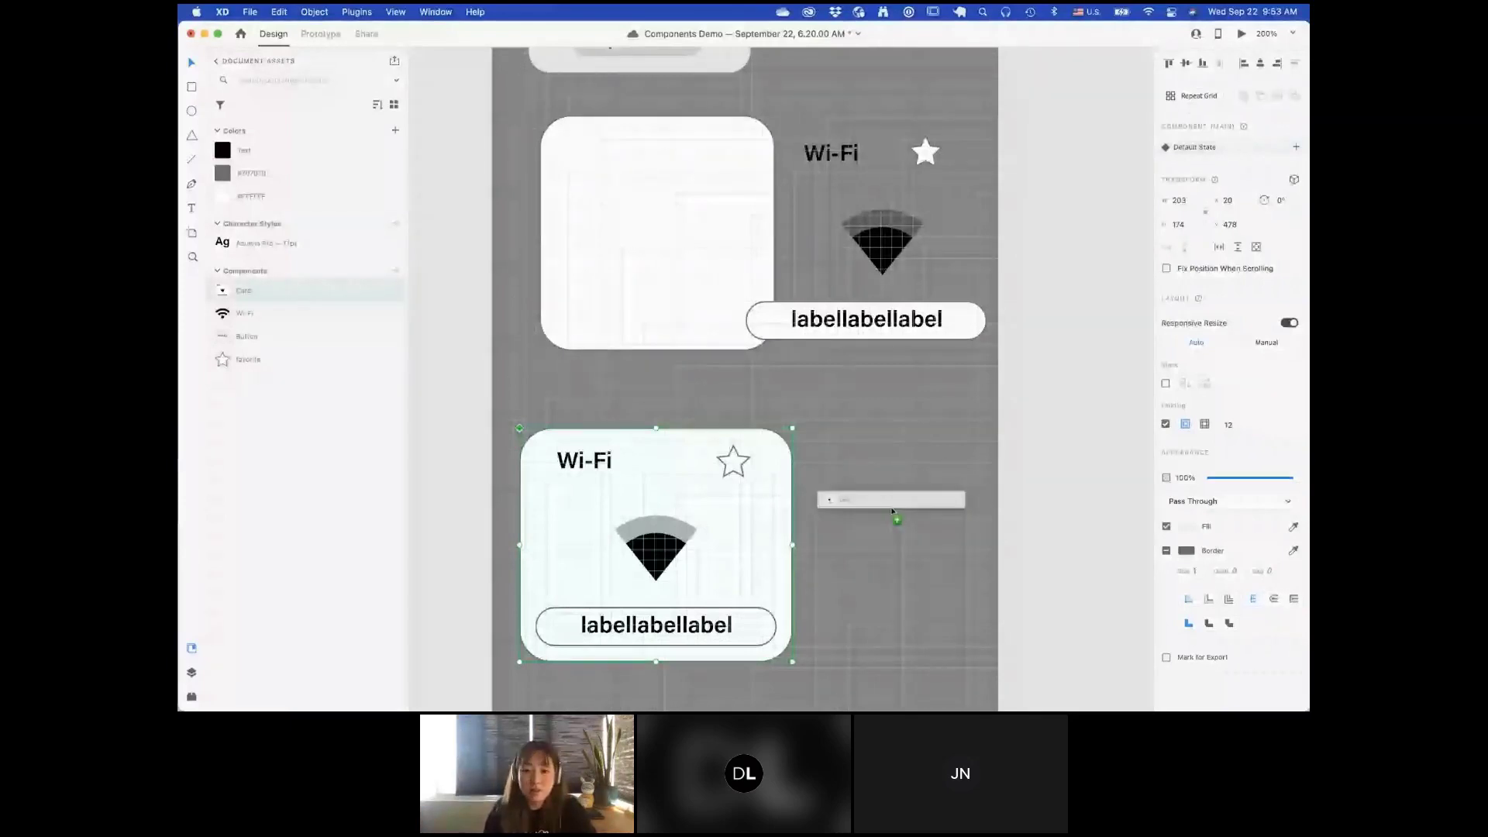
{"action": "left_click_drag", "start_coordinate": [892, 510], "coordinate": [866, 477]}
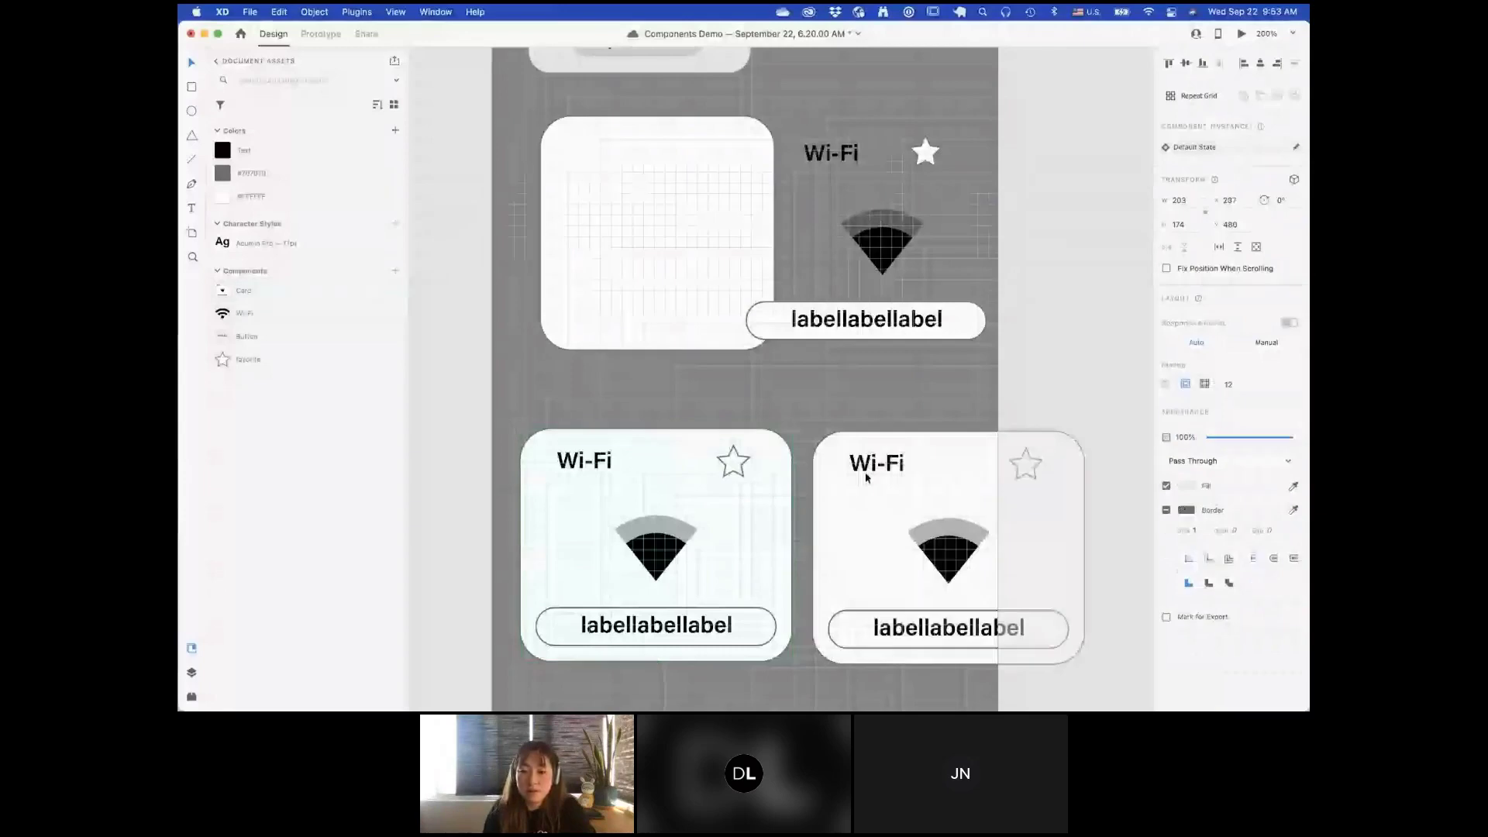
{"action": "double_click", "coordinate": [958, 557]}
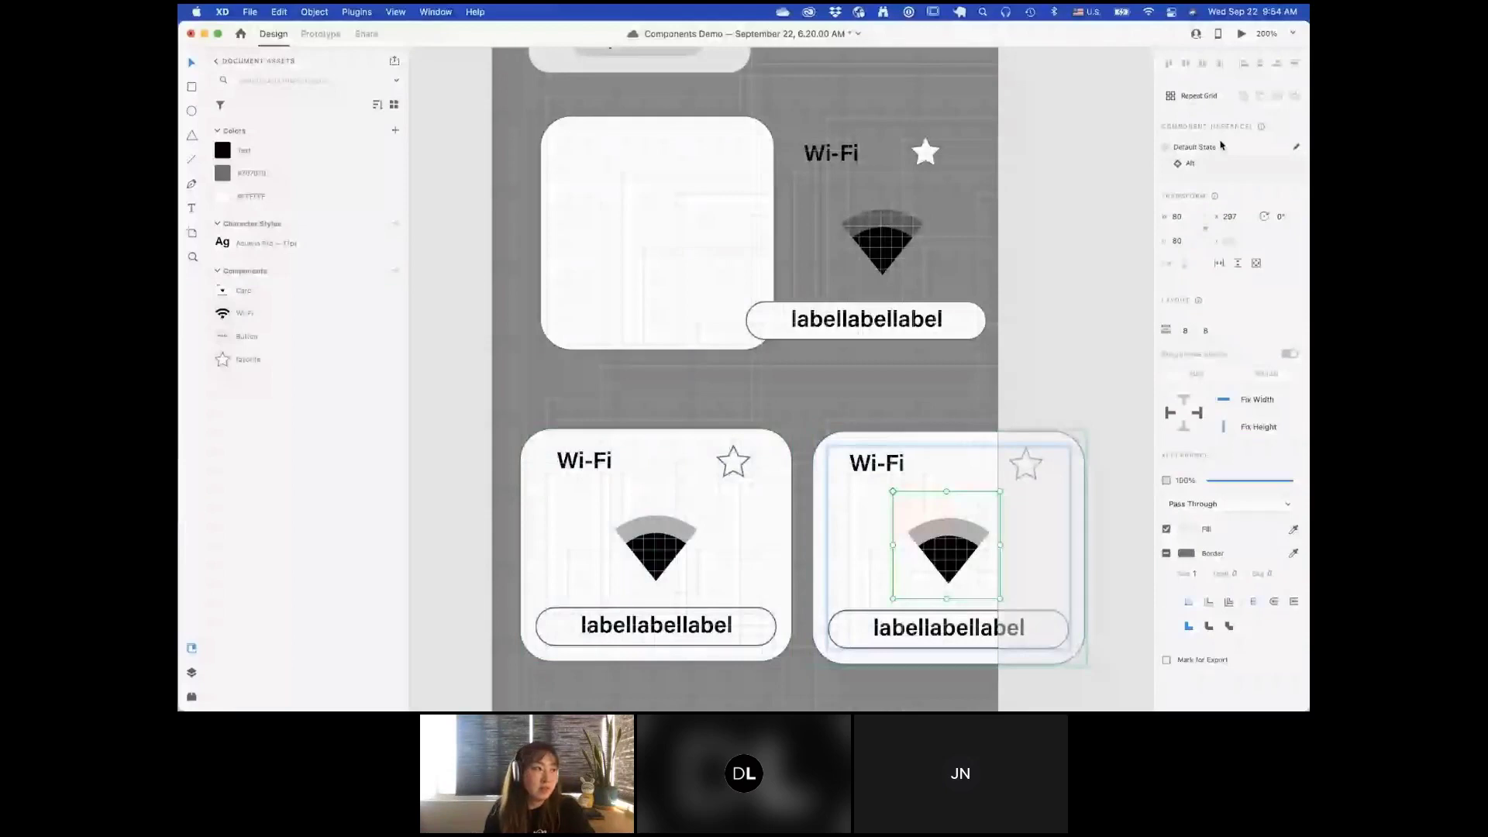
{"action": "left_click", "coordinate": [1040, 522]}
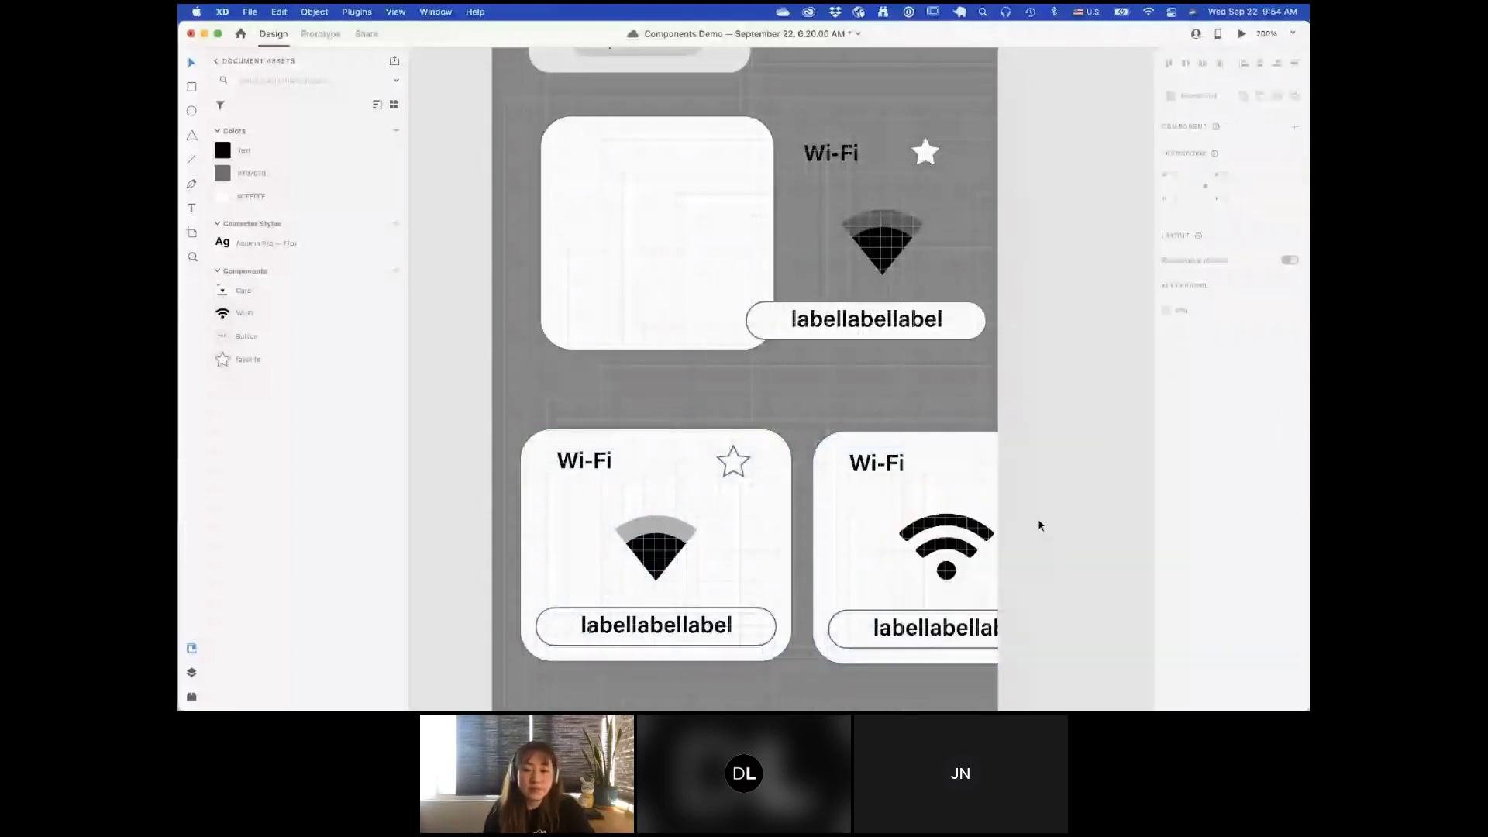
Step: Preview the artboard, test the star toggle on the main Card component, and close the preview
{"action": "key", "text": "super+Return"}
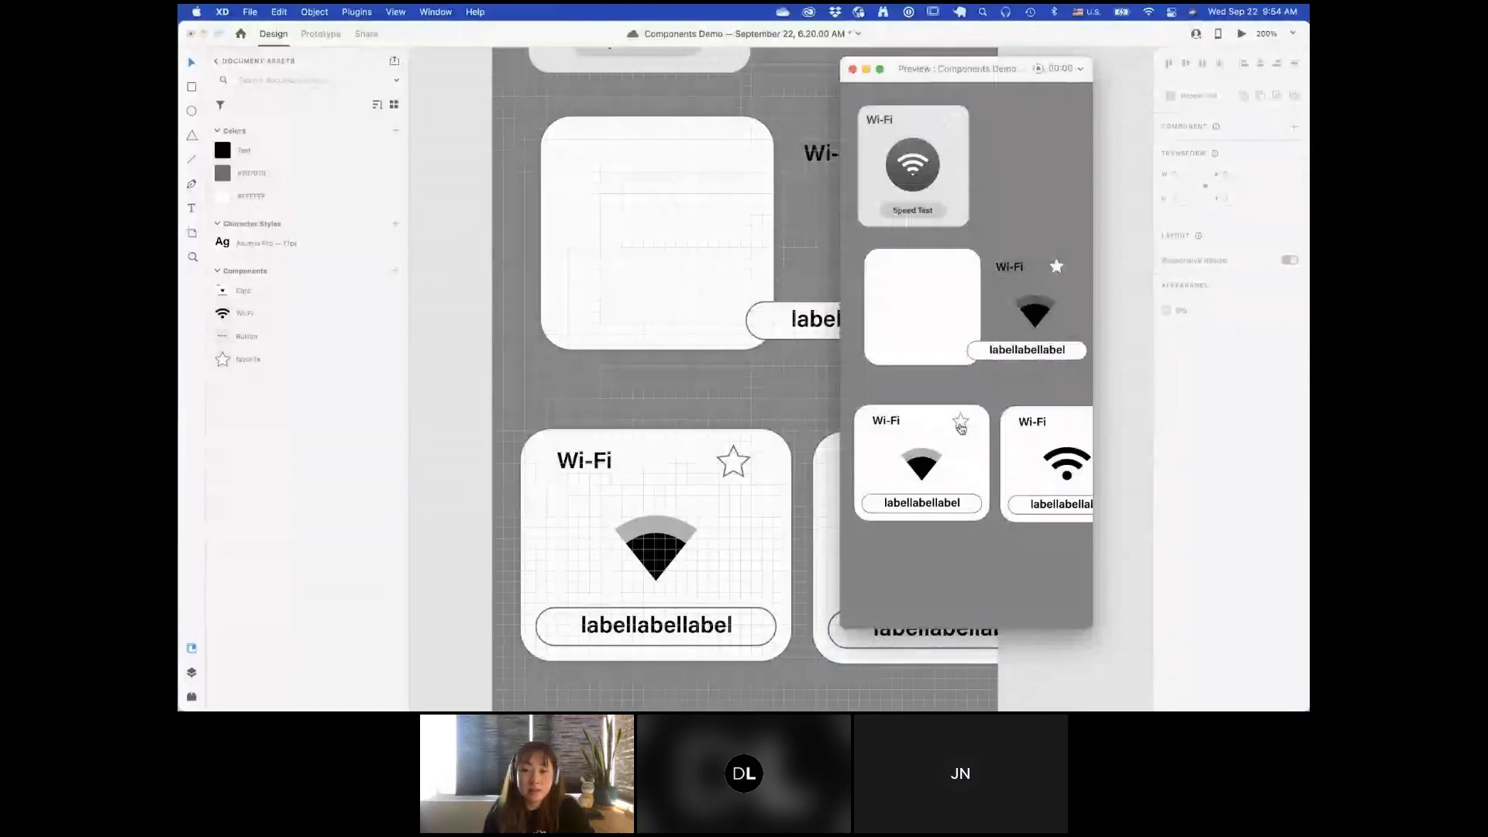
{"action": "left_click", "coordinate": [961, 425]}
{"action": "left_click", "coordinate": [960, 424]}
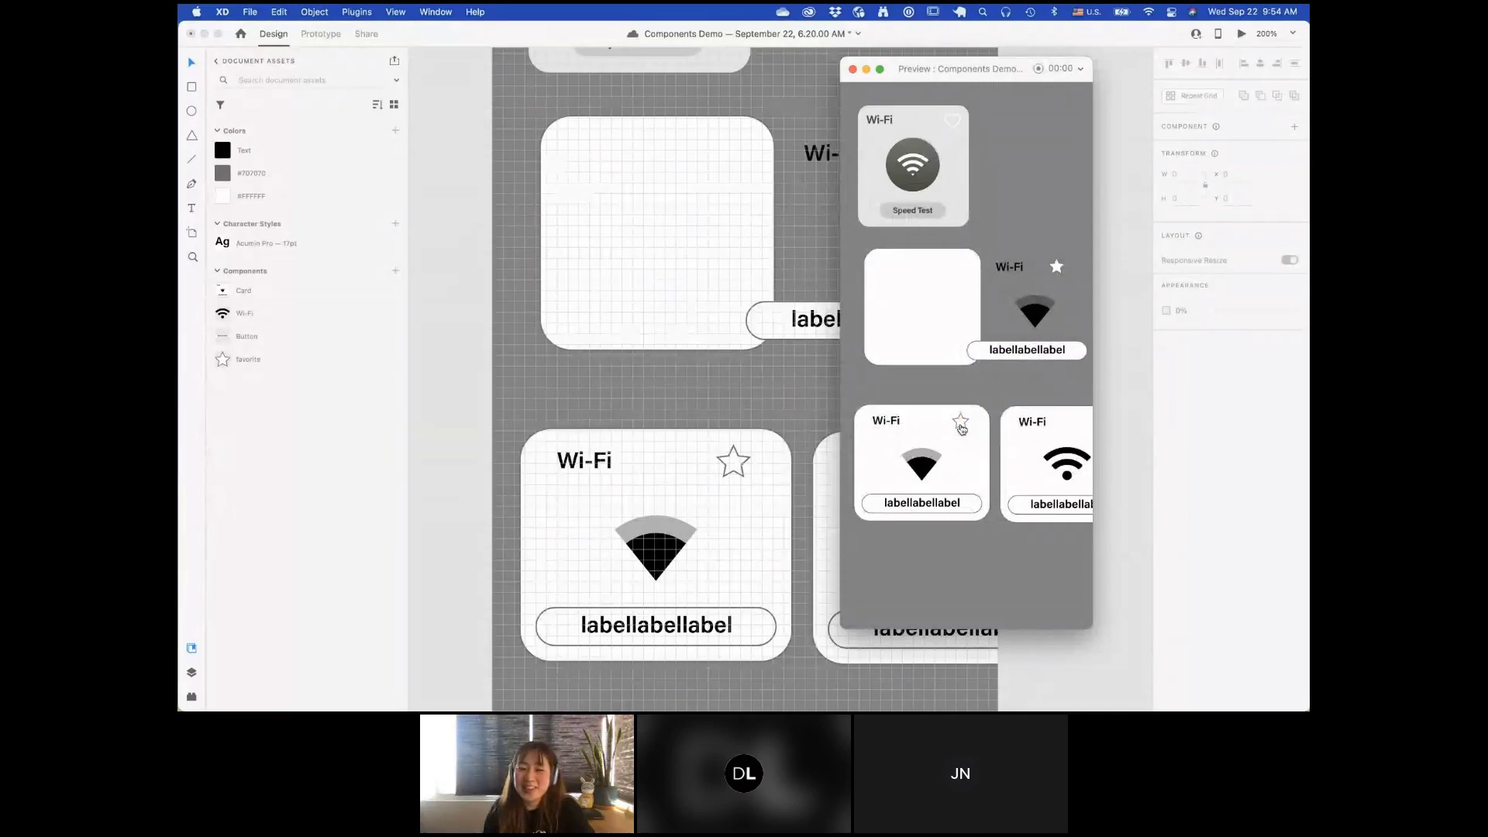
{"action": "left_click", "coordinate": [961, 427]}
{"action": "left_click", "coordinate": [961, 426]}
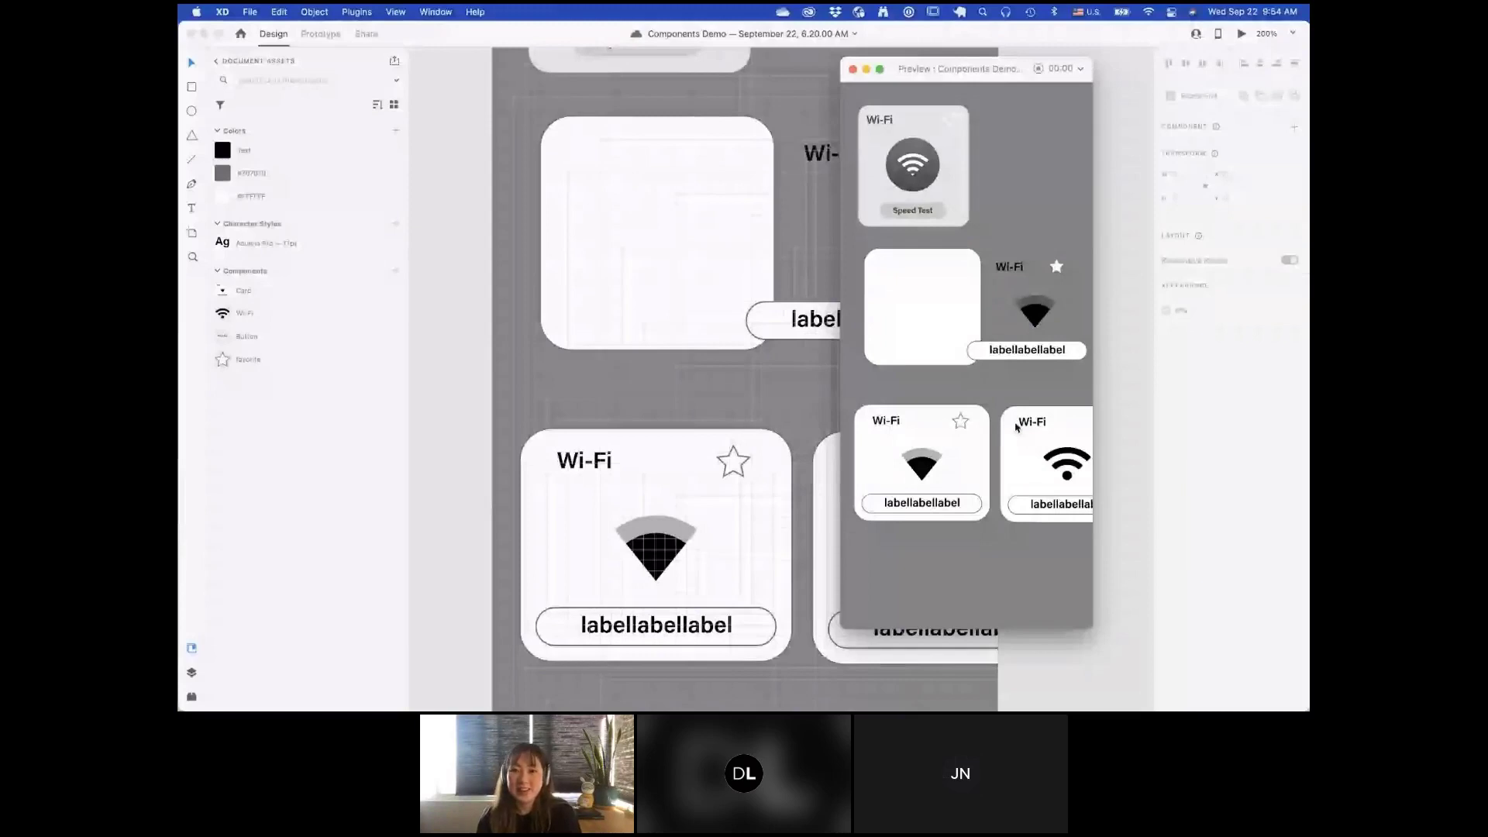
{"action": "left_click", "coordinate": [853, 69]}
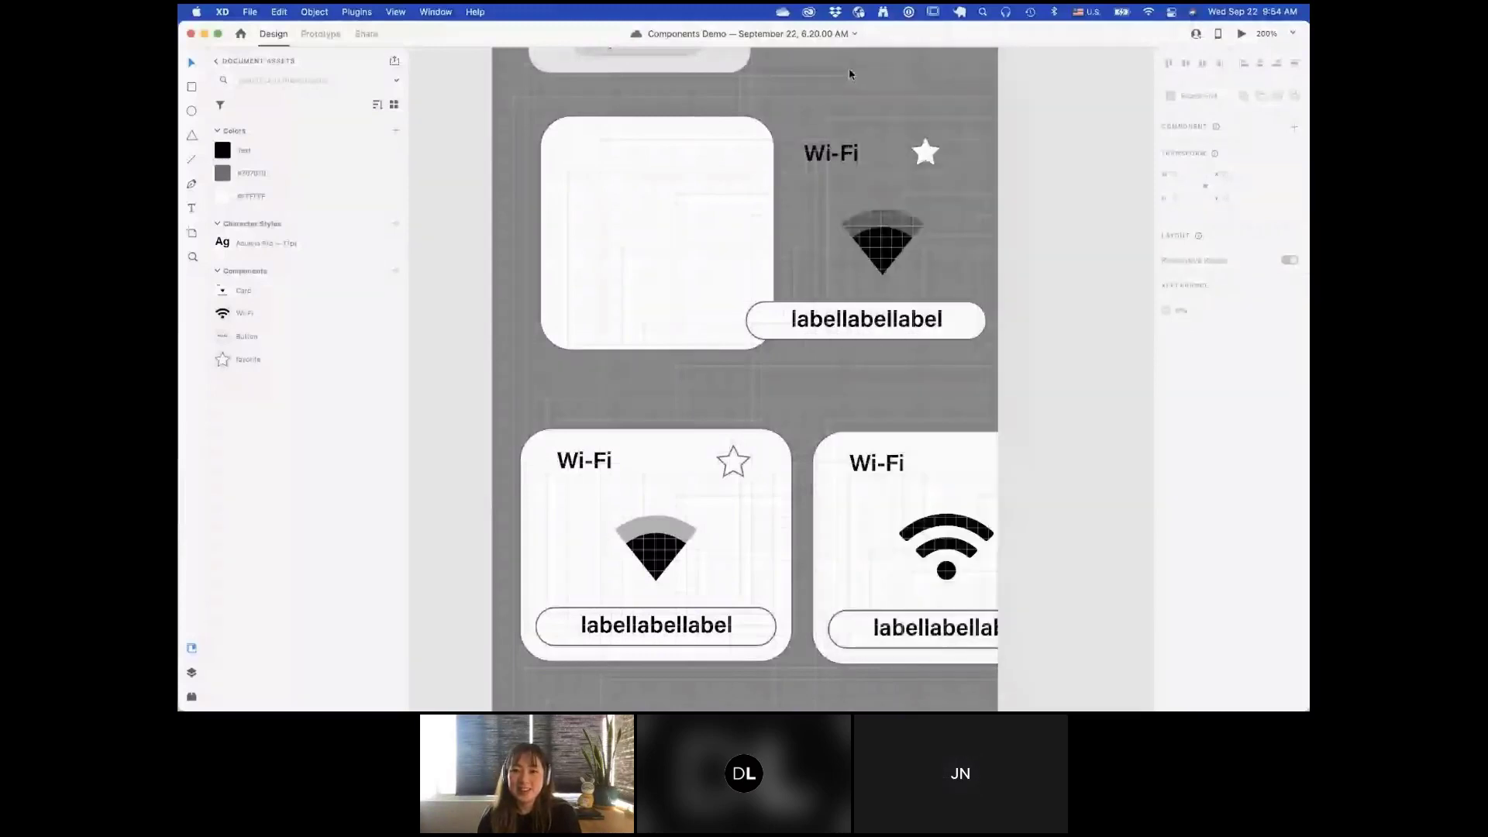
Step: Set the fill of the main star component beside the upper Wi-Fi title to red #FF0707
{"action": "left_click", "coordinate": [924, 154]}
{"action": "left_click", "coordinate": [1185, 481]}
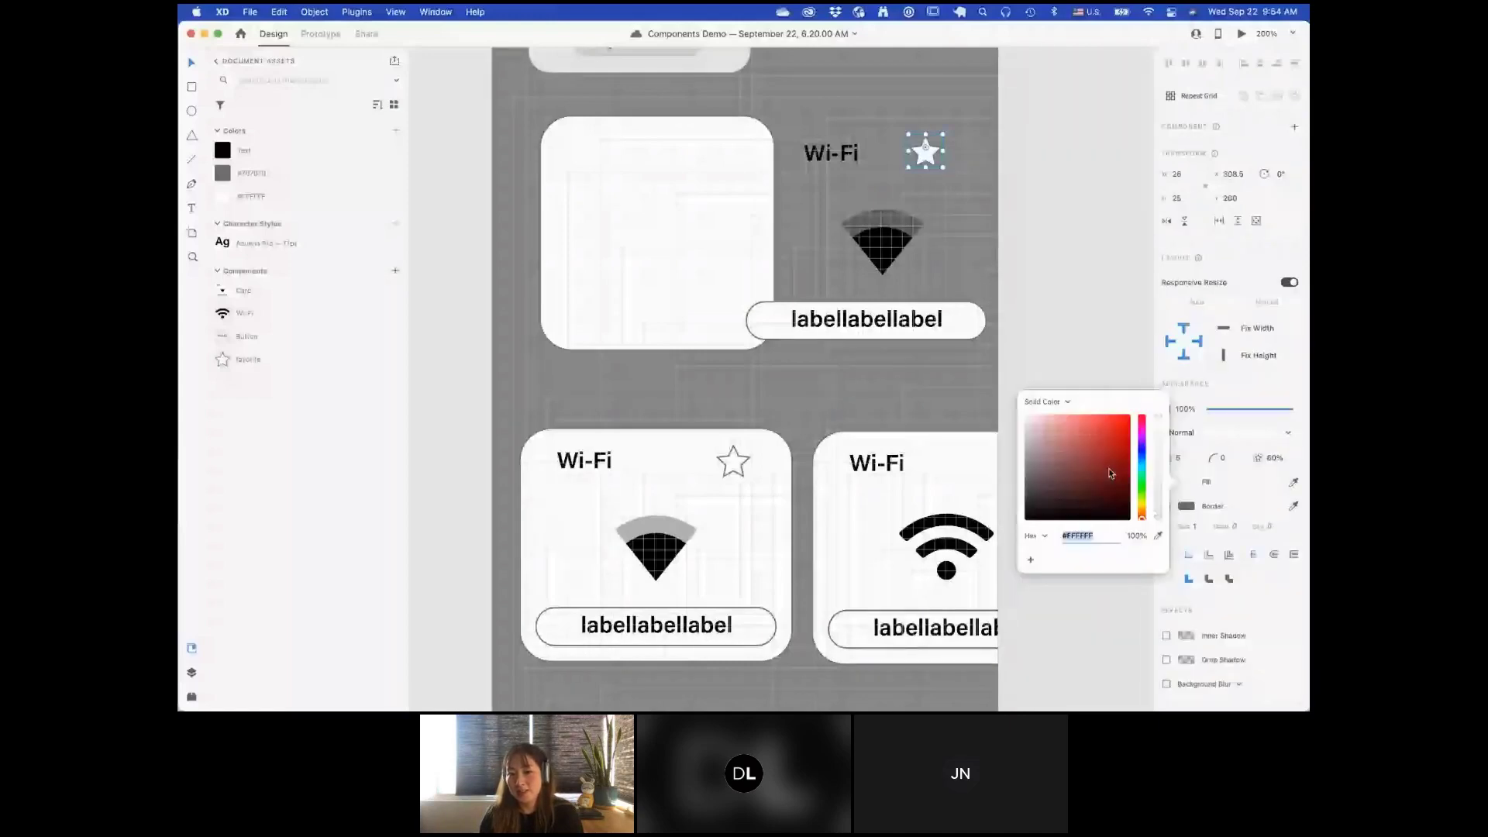
{"action": "left_click_drag", "start_coordinate": [1110, 473], "coordinate": [1126, 413]}
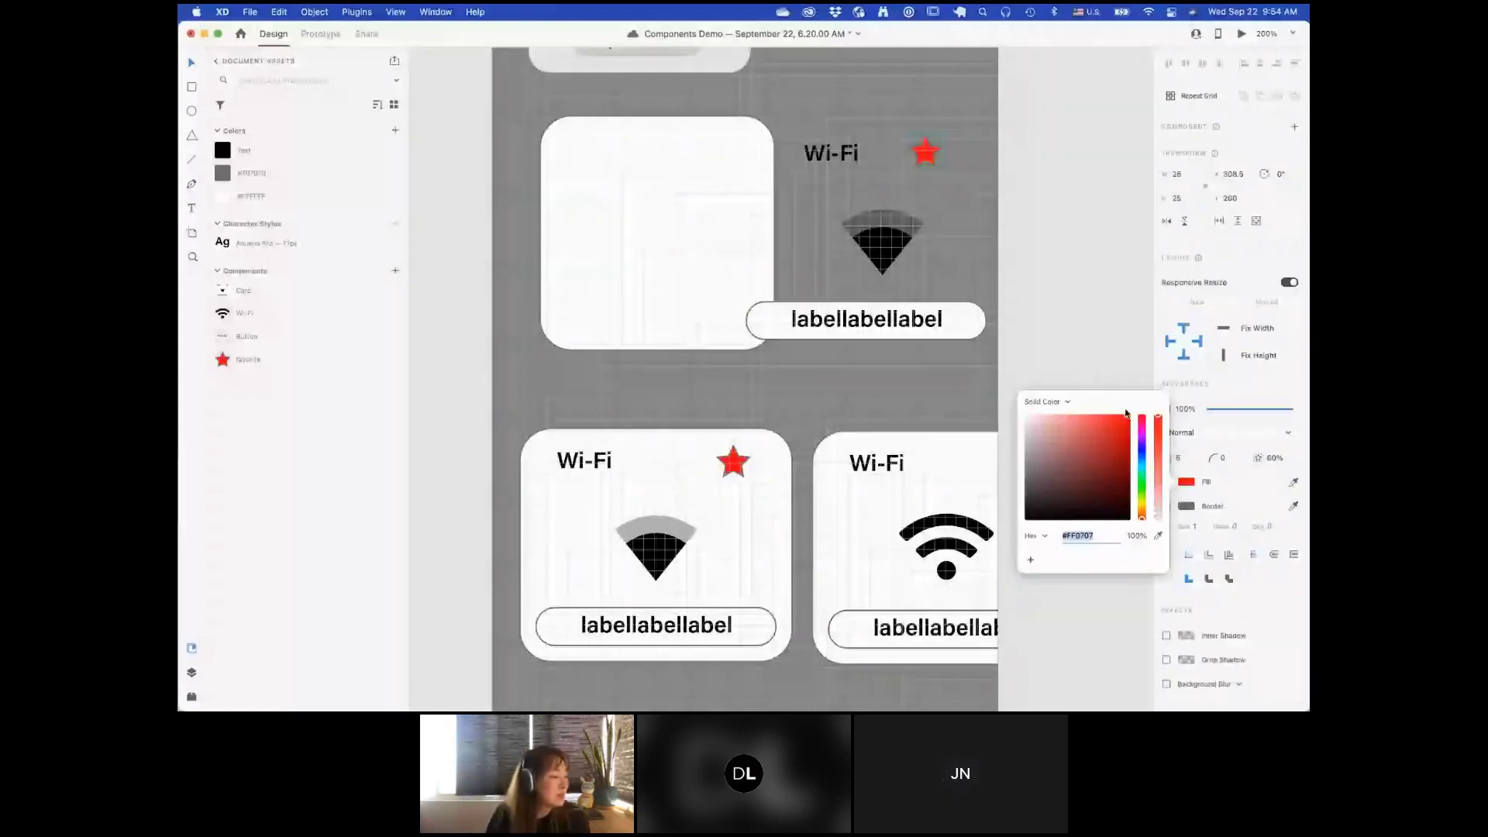
{"action": "left_click", "coordinate": [1086, 332]}
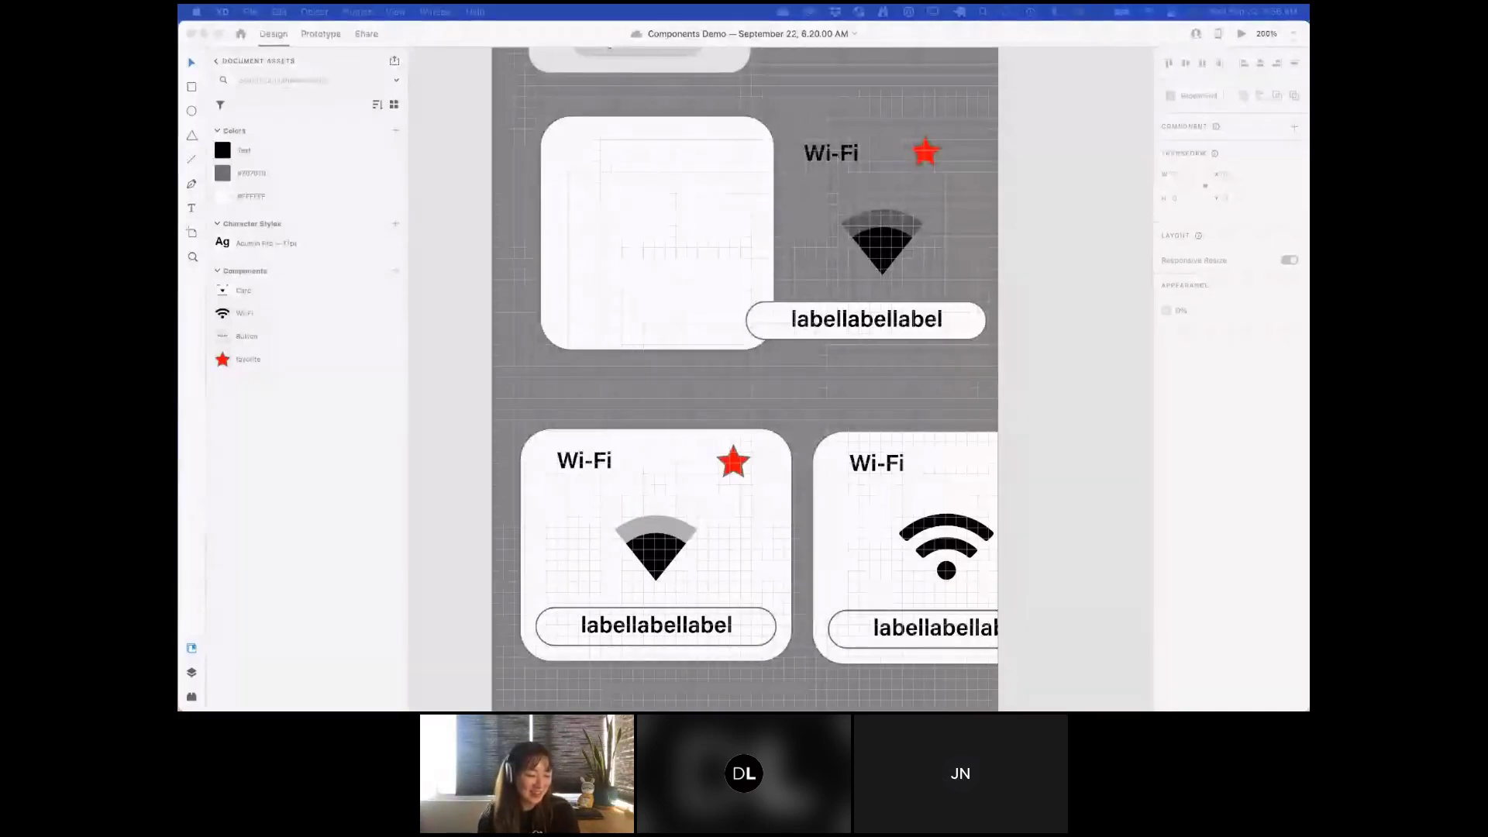
{"action": "left_click", "coordinate": [1091, 313]}
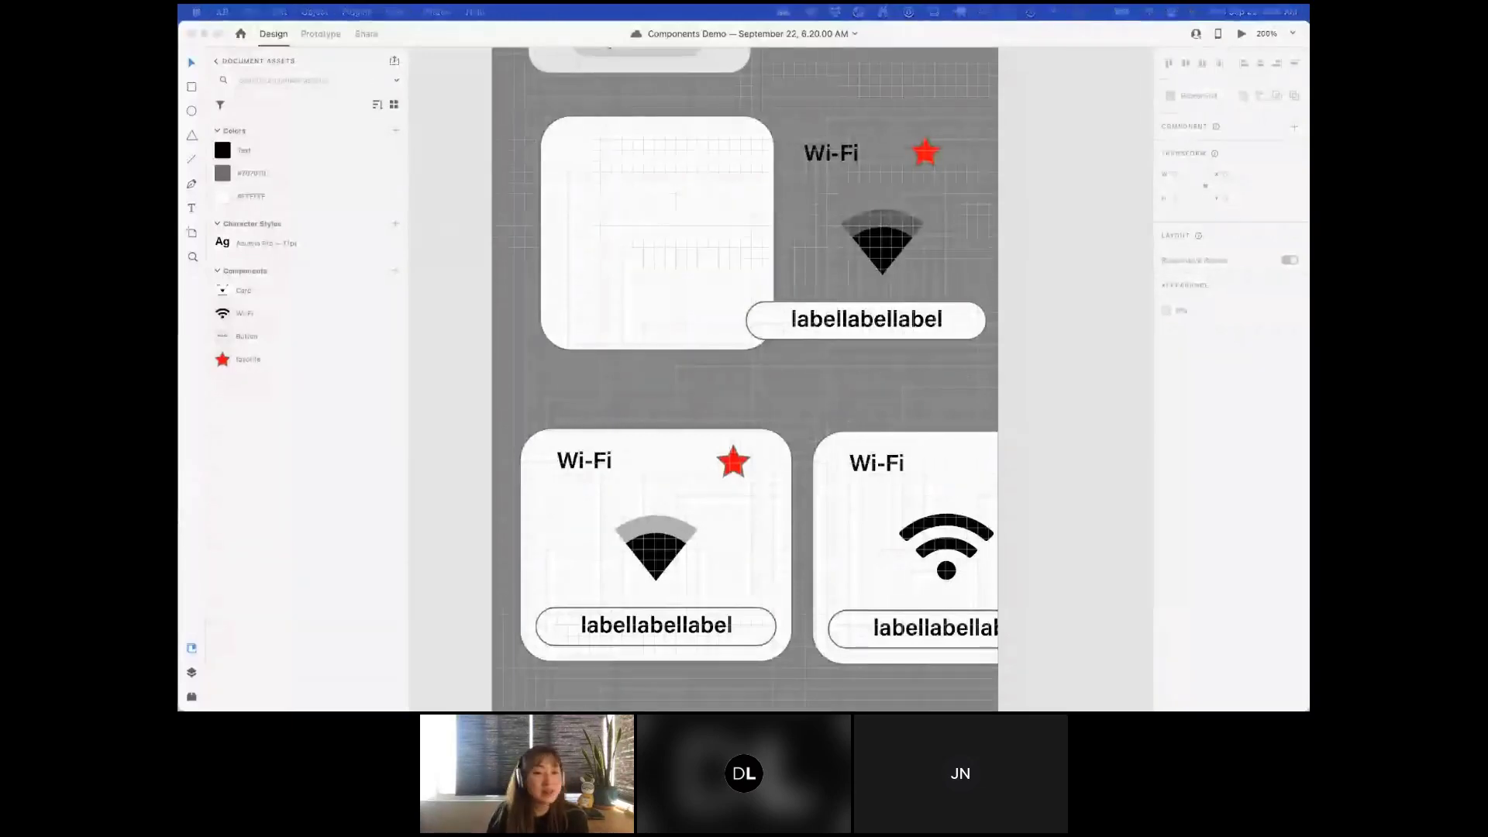
Step: Publish the Components Demo file as a library saved to Personal Storage
{"action": "left_click", "coordinate": [394, 60]}
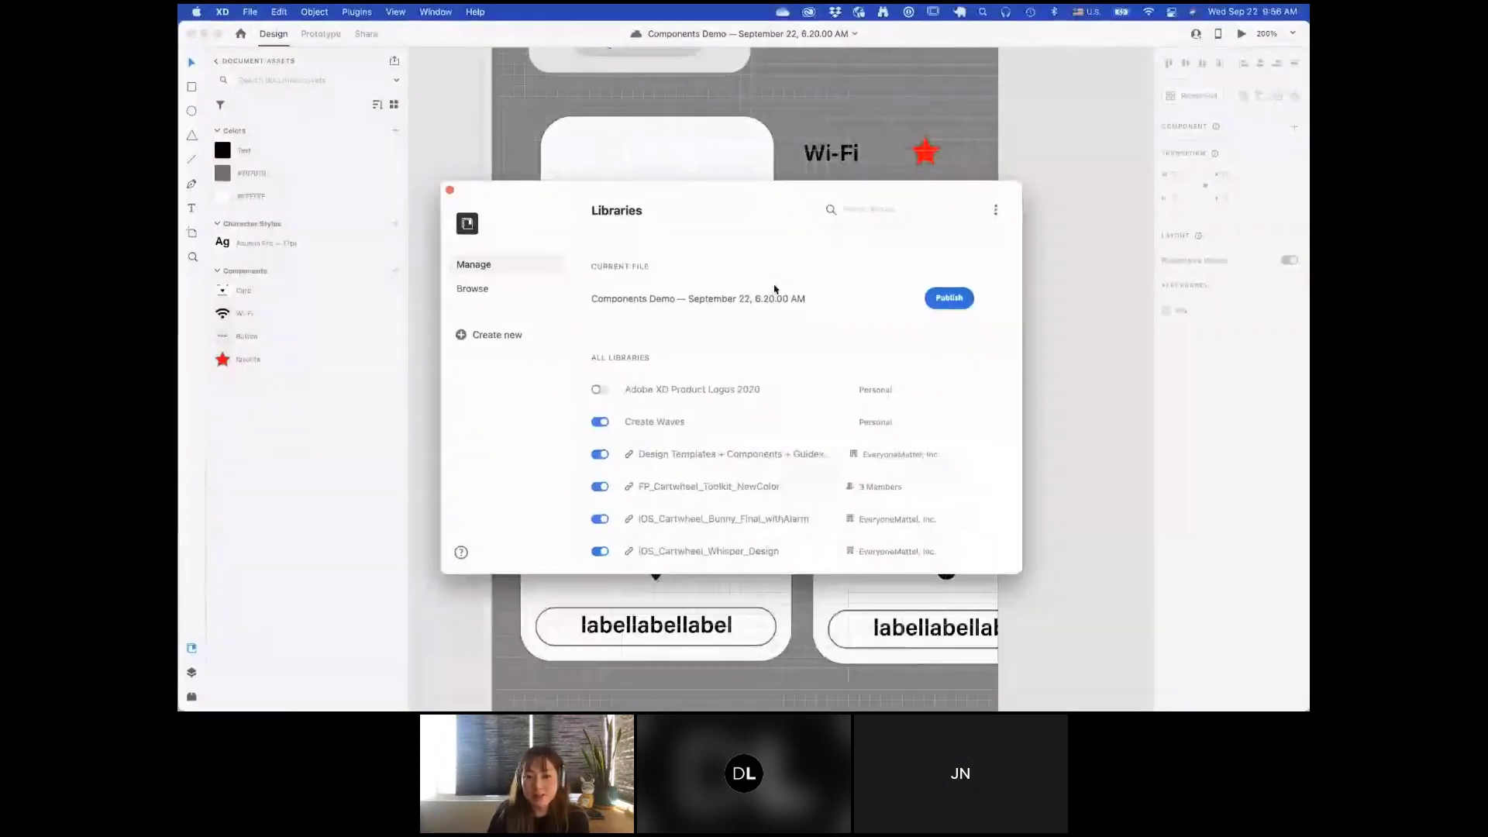
{"action": "scroll", "coordinate": [835, 480], "scroll_direction": "down", "scroll_amount": 2}
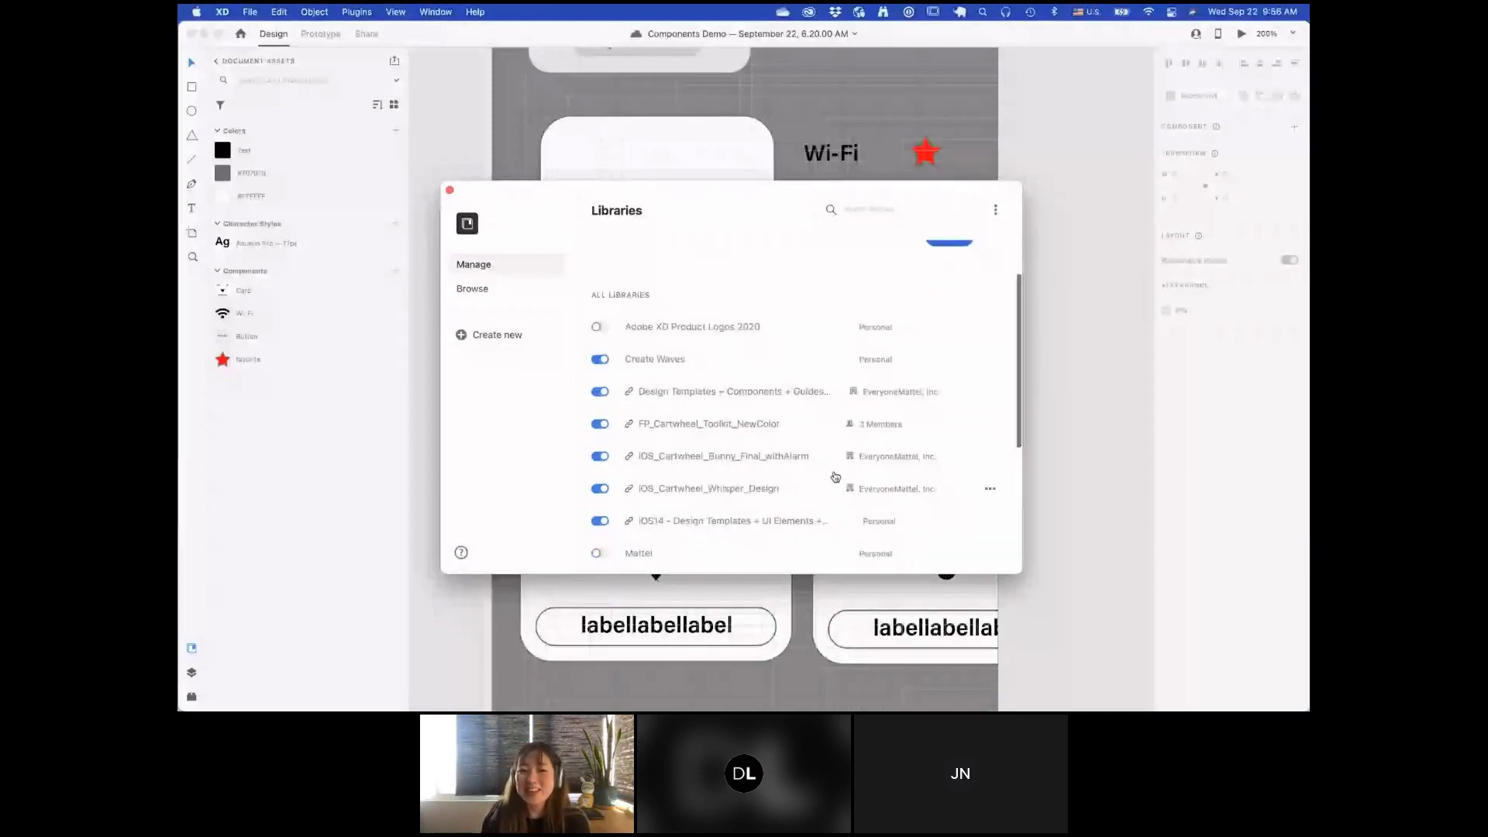
{"action": "scroll", "coordinate": [836, 477], "scroll_direction": "up", "scroll_amount": 2}
{"action": "left_click", "coordinate": [949, 297]}
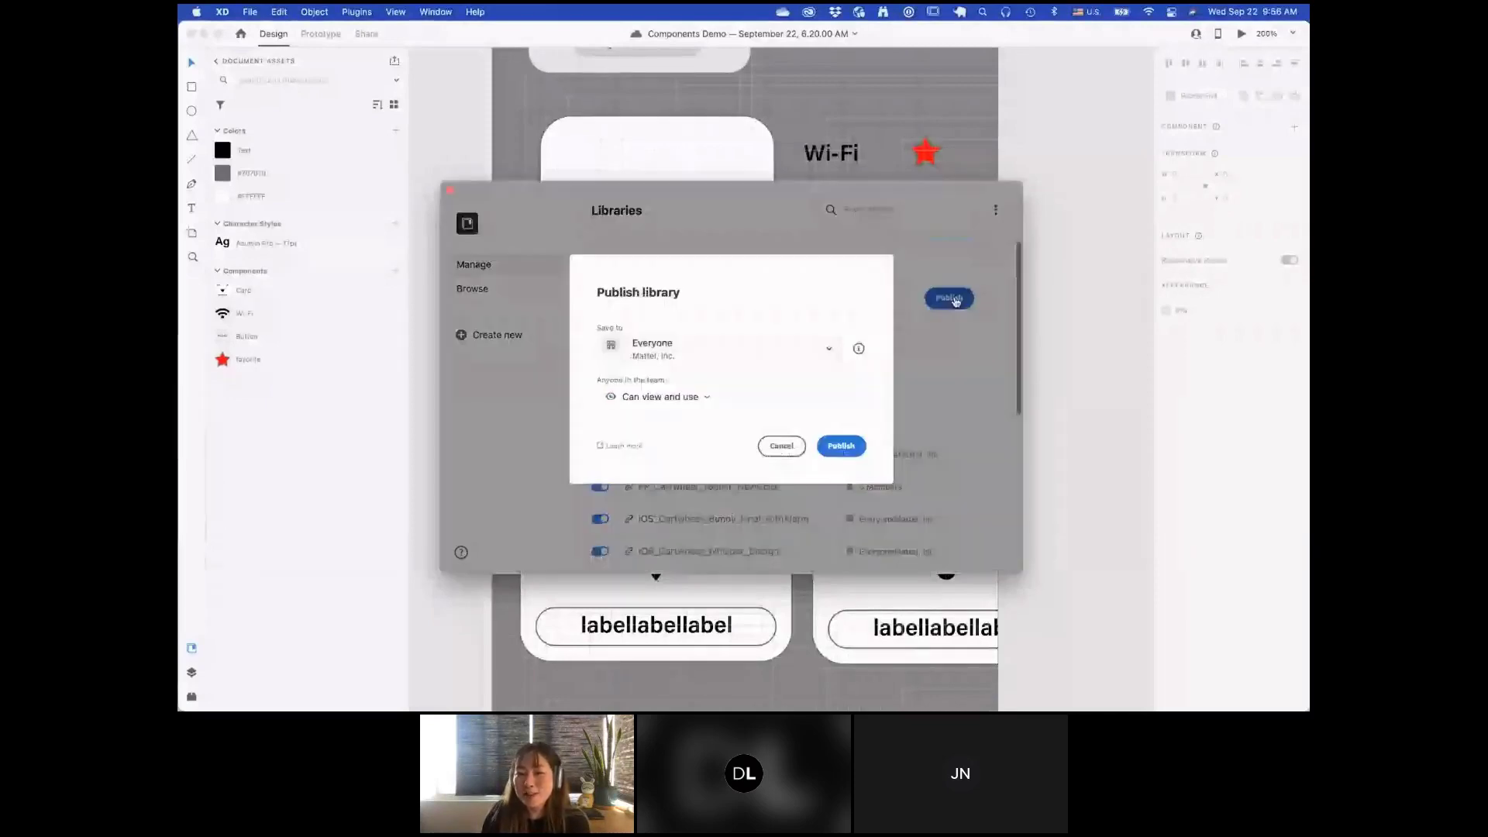
{"action": "left_click", "coordinate": [729, 356]}
{"action": "left_click", "coordinate": [730, 385]}
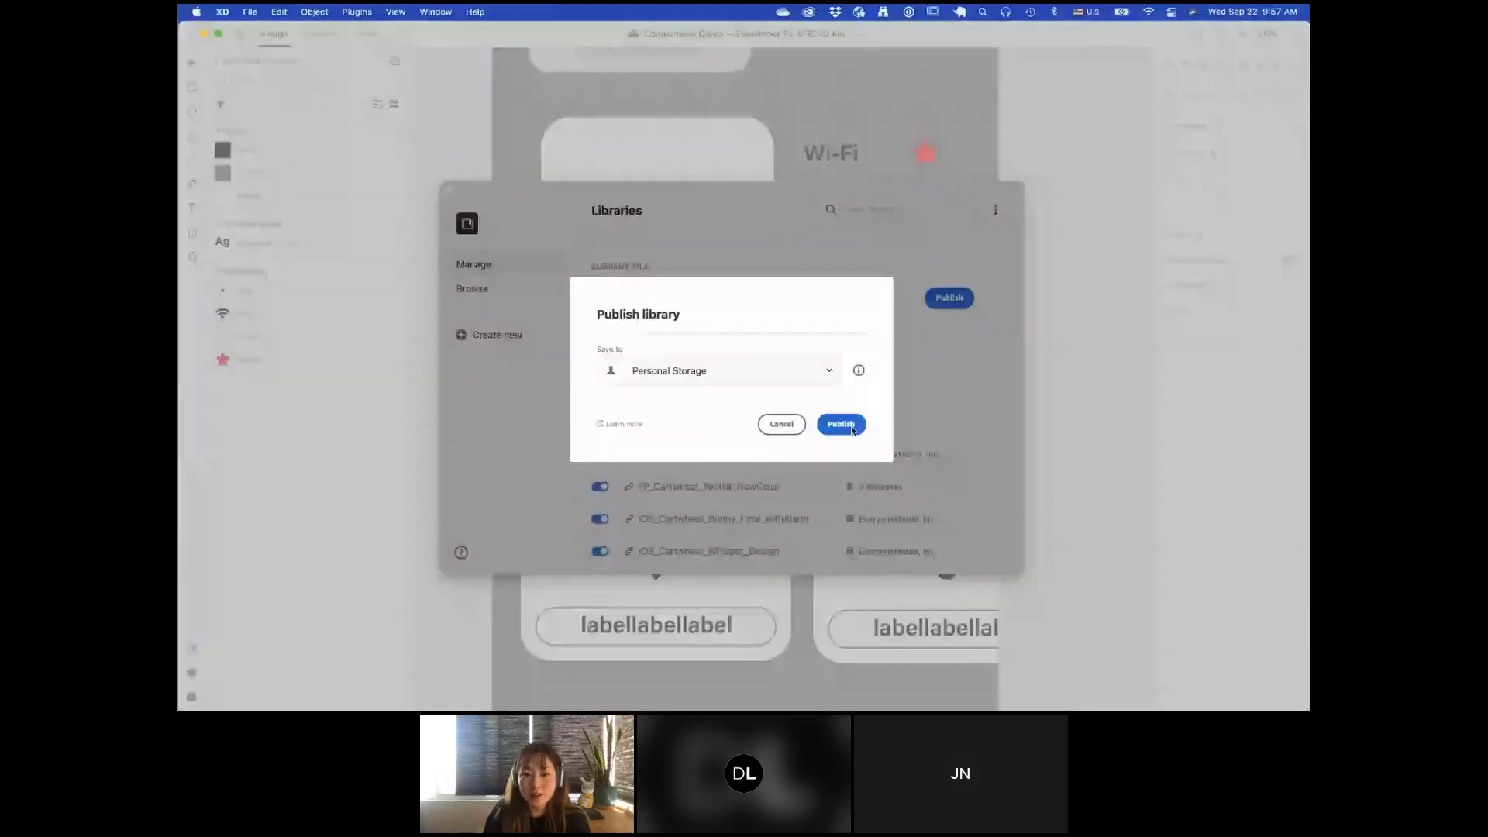
{"action": "left_click", "coordinate": [853, 429]}
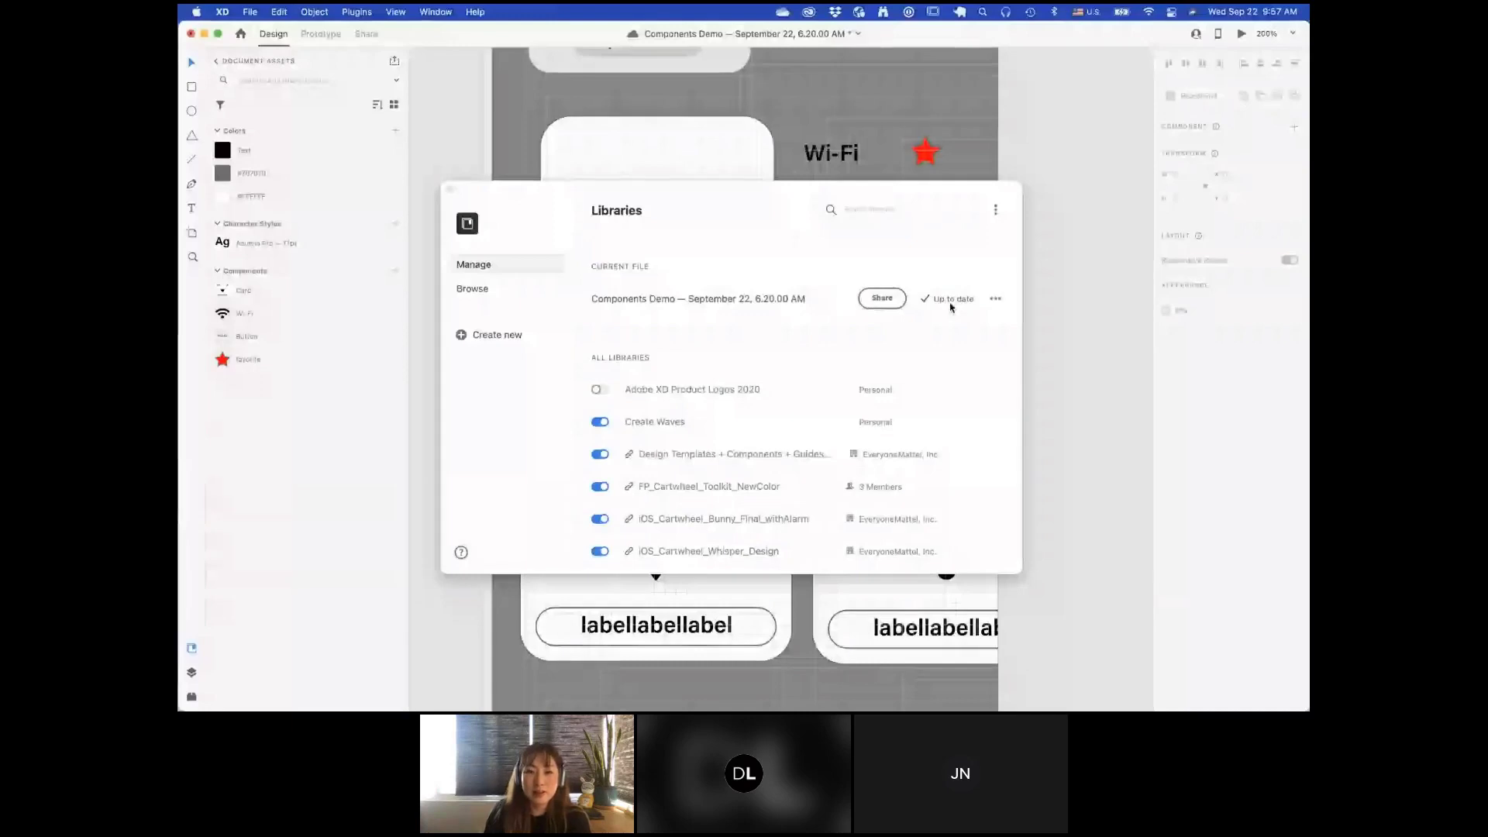
Step: Create a new document with the iPhone X, XS, 11 Pro preset and move its window down to uncover Components Demo
{"action": "left_click", "coordinate": [242, 34]}
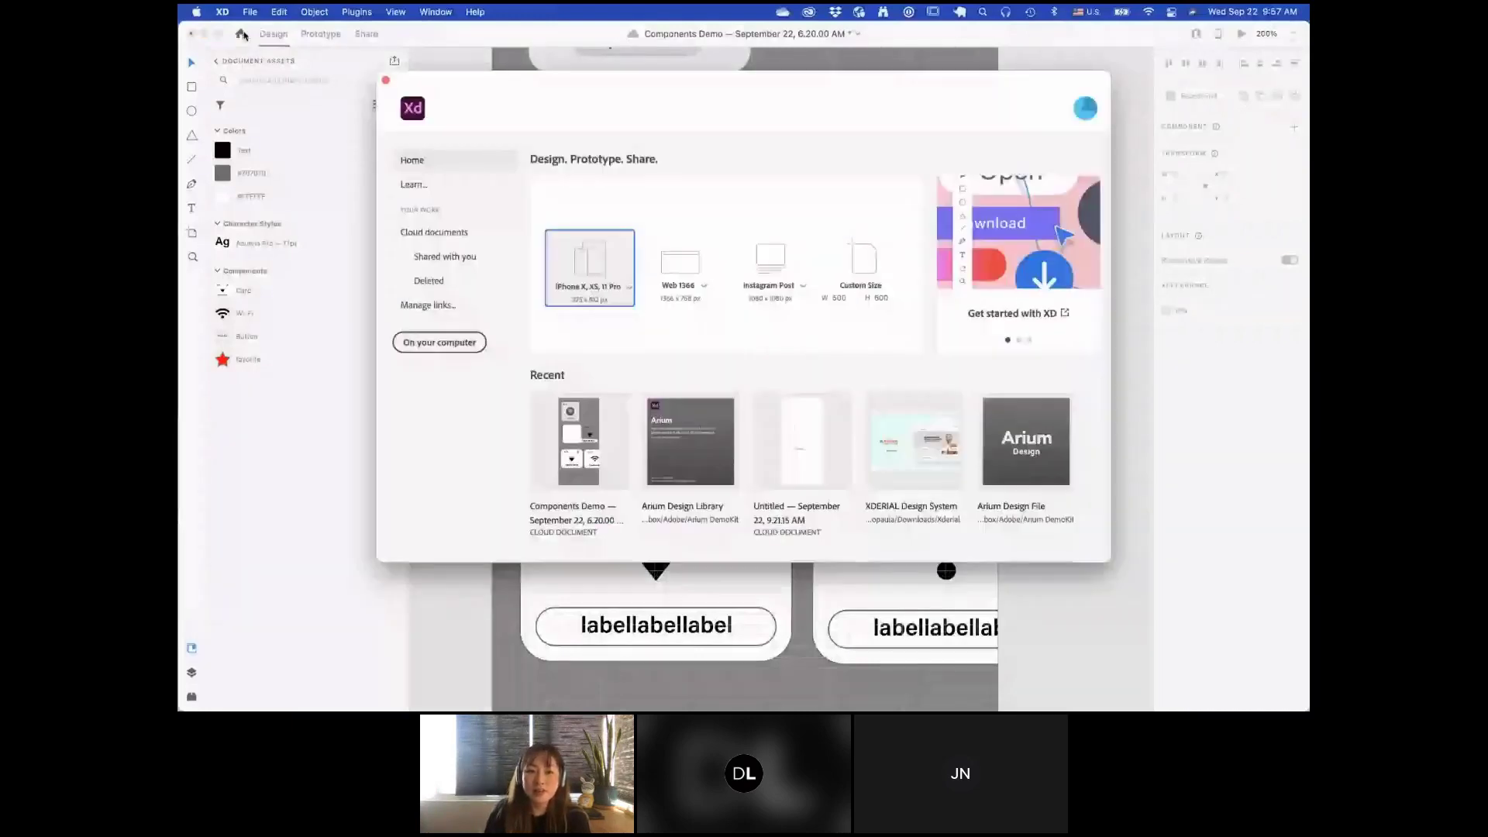
{"action": "left_click", "coordinate": [570, 267]}
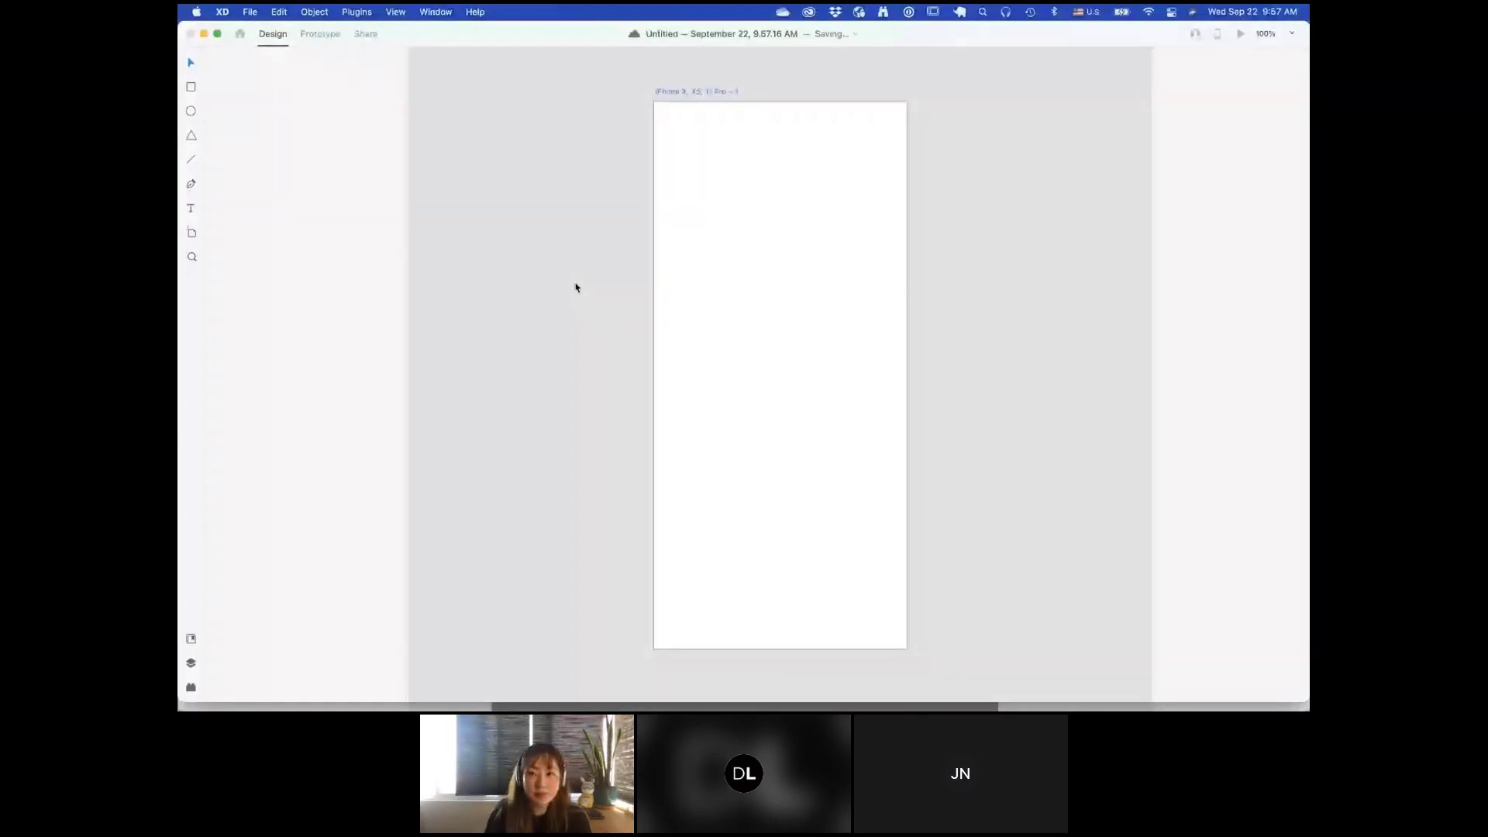
{"action": "left_click_drag", "start_coordinate": [559, 36], "coordinate": [565, 431]}
Step: Review the invitation permission options for sharing the Components Demo library, keep Can view, and close the library manager
{"action": "left_click", "coordinate": [397, 61]}
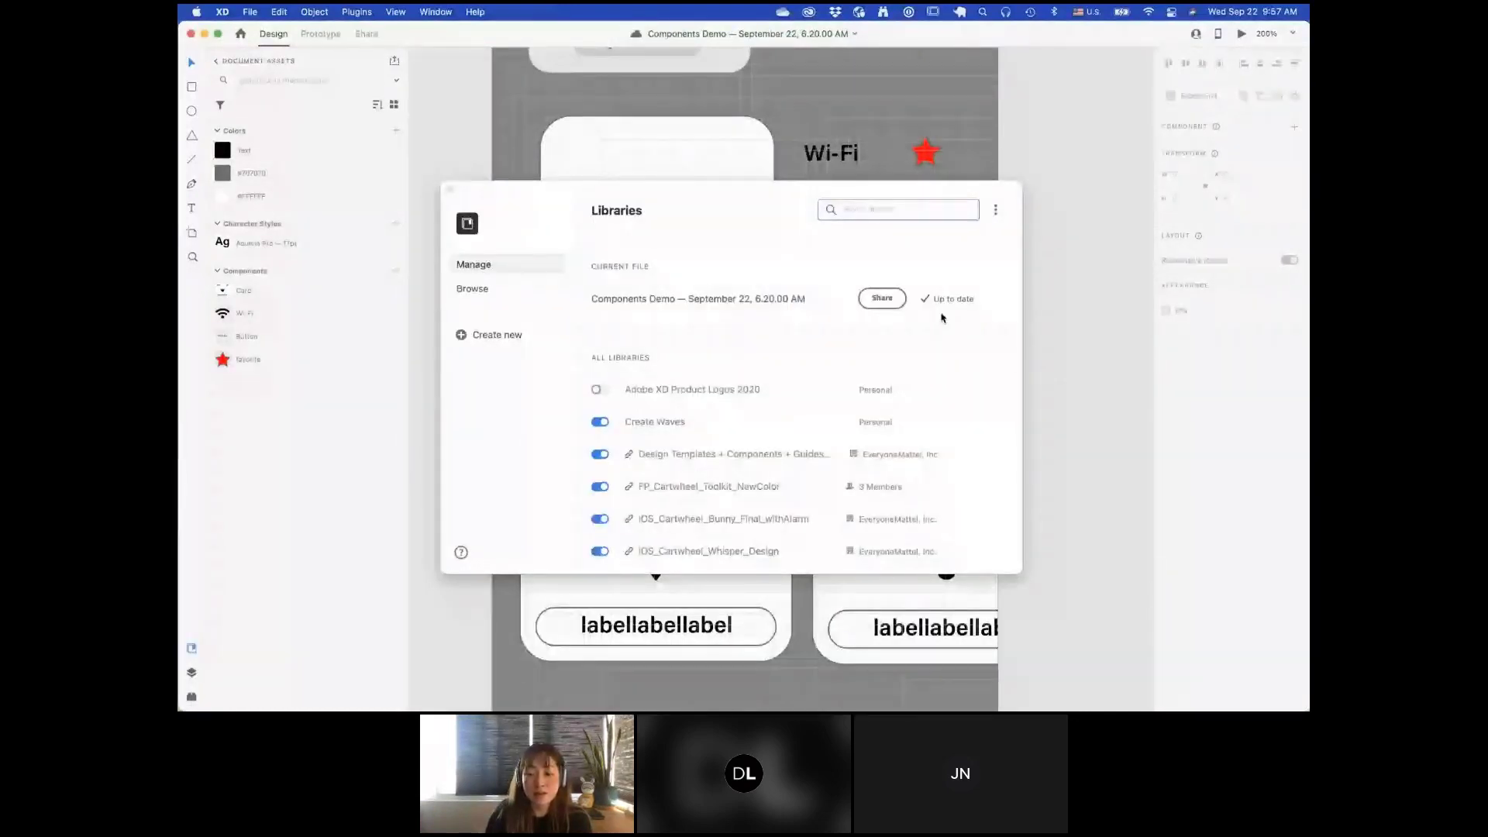
{"action": "left_click", "coordinate": [881, 299]}
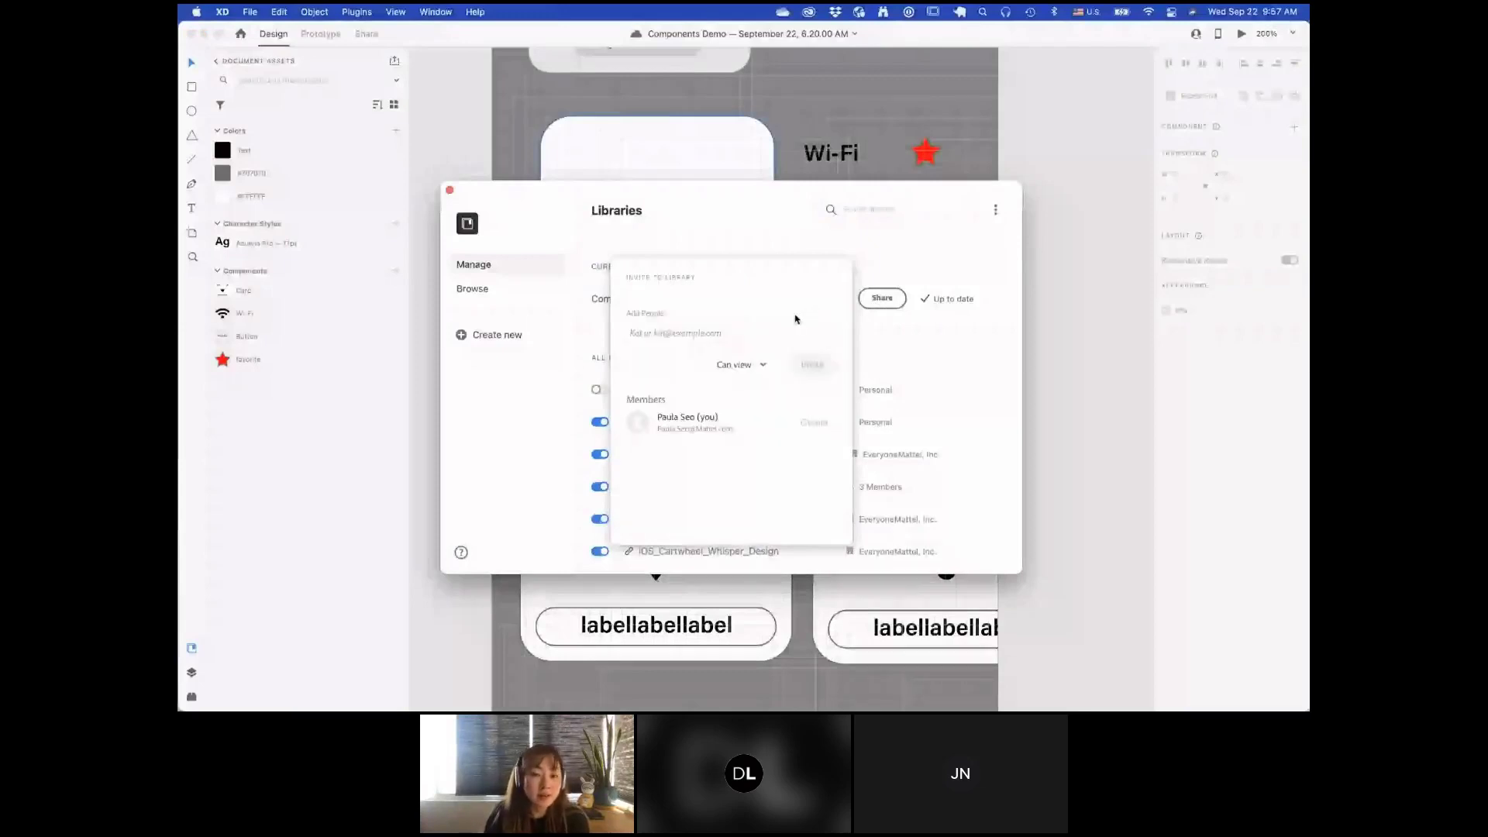
{"action": "left_click", "coordinate": [756, 365]}
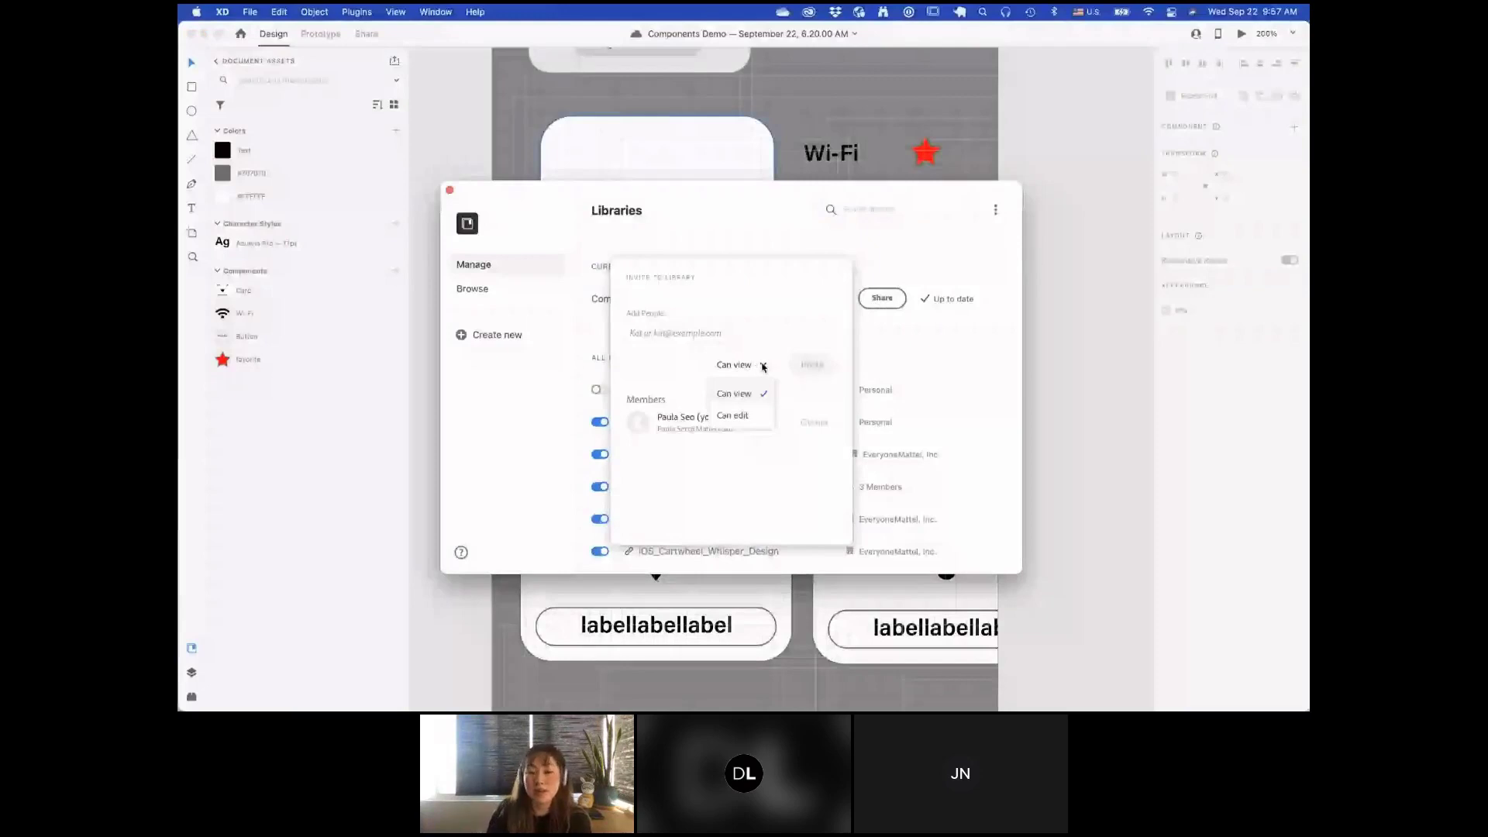
{"action": "left_click", "coordinate": [1079, 400]}
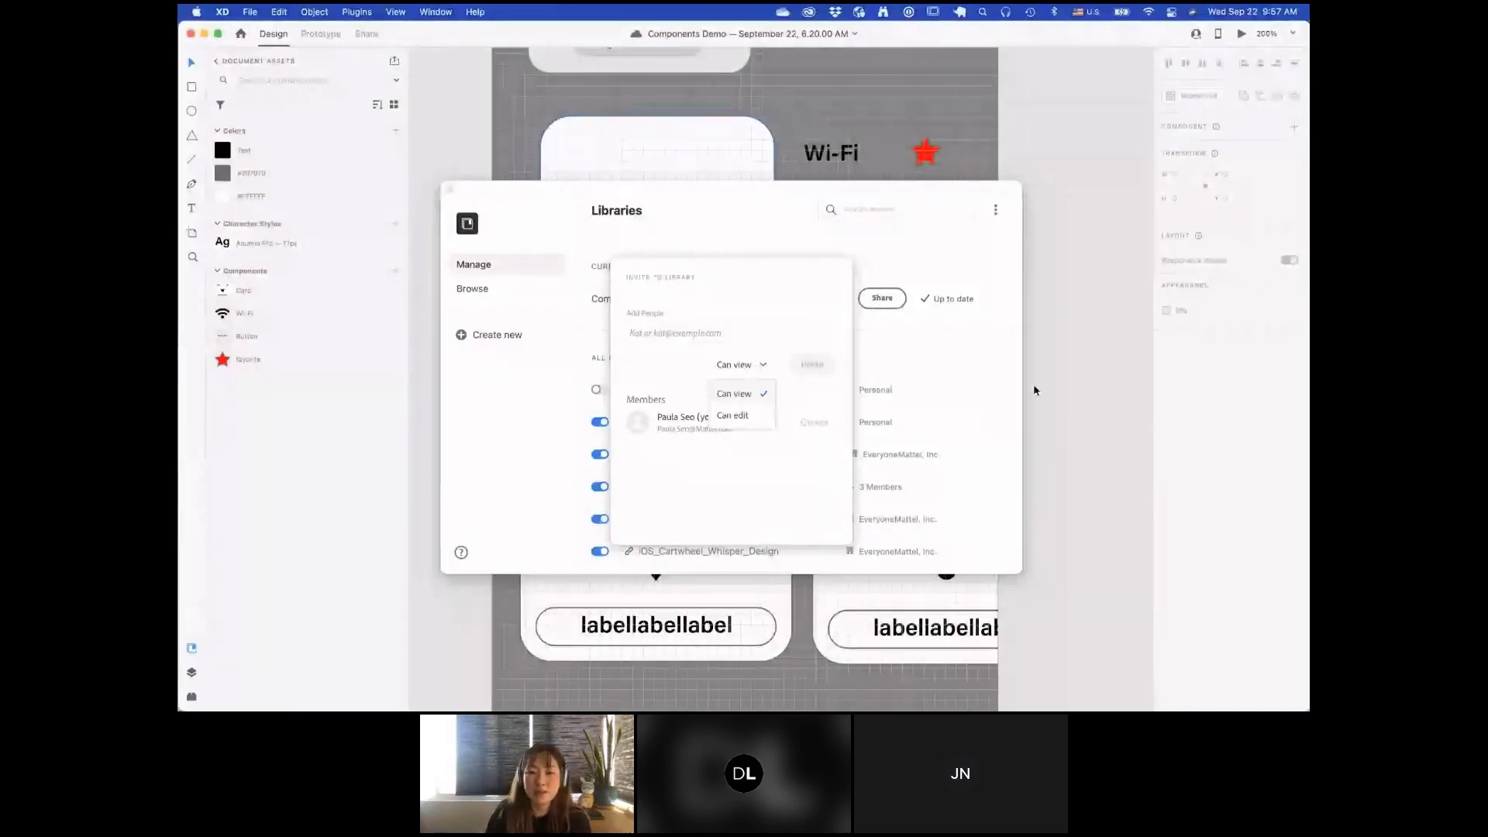
{"action": "left_click", "coordinate": [758, 390]}
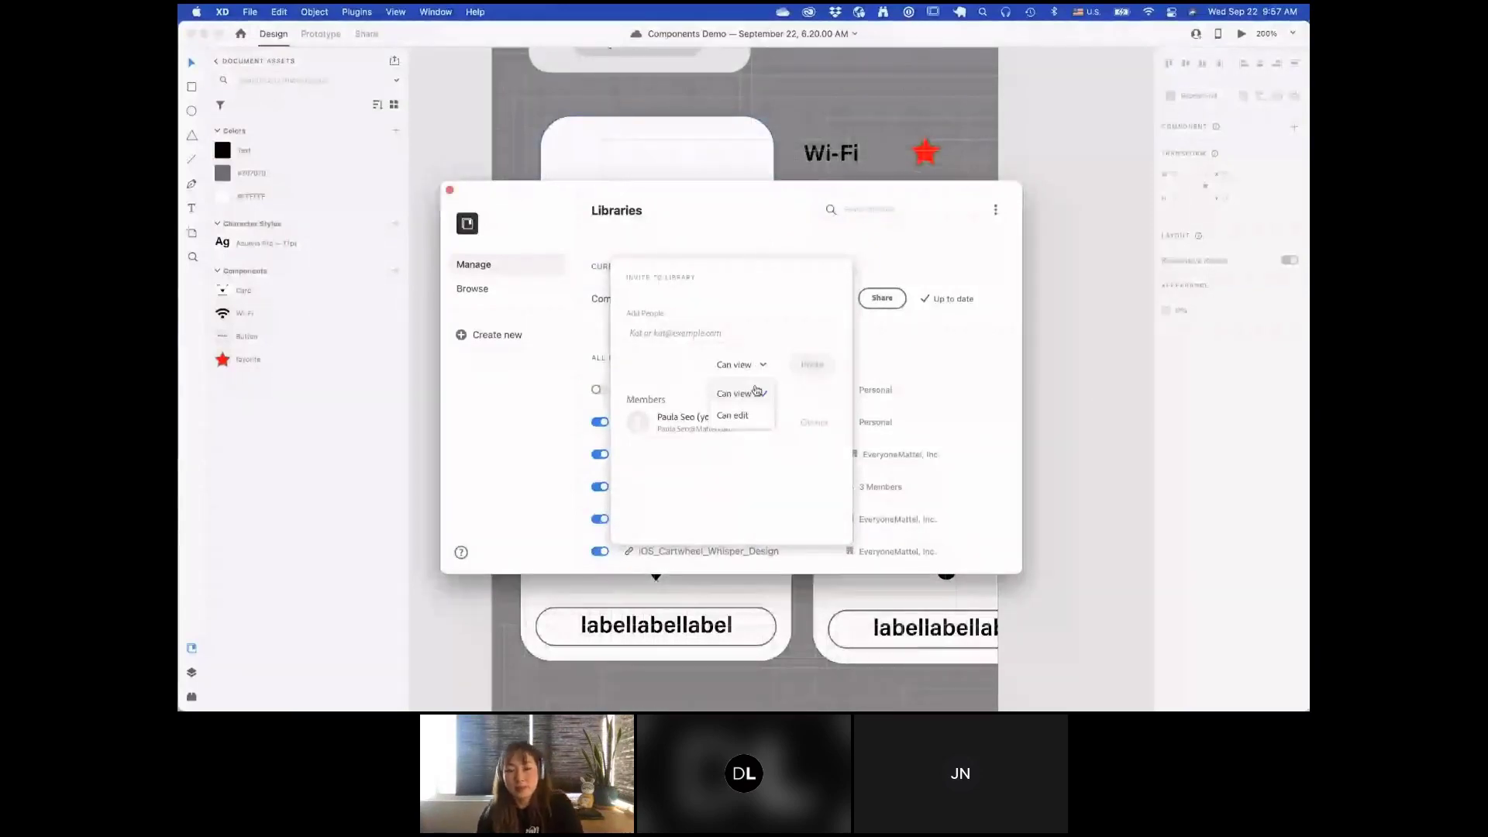
{"action": "left_click", "coordinate": [757, 391]}
{"action": "left_click", "coordinate": [450, 190]}
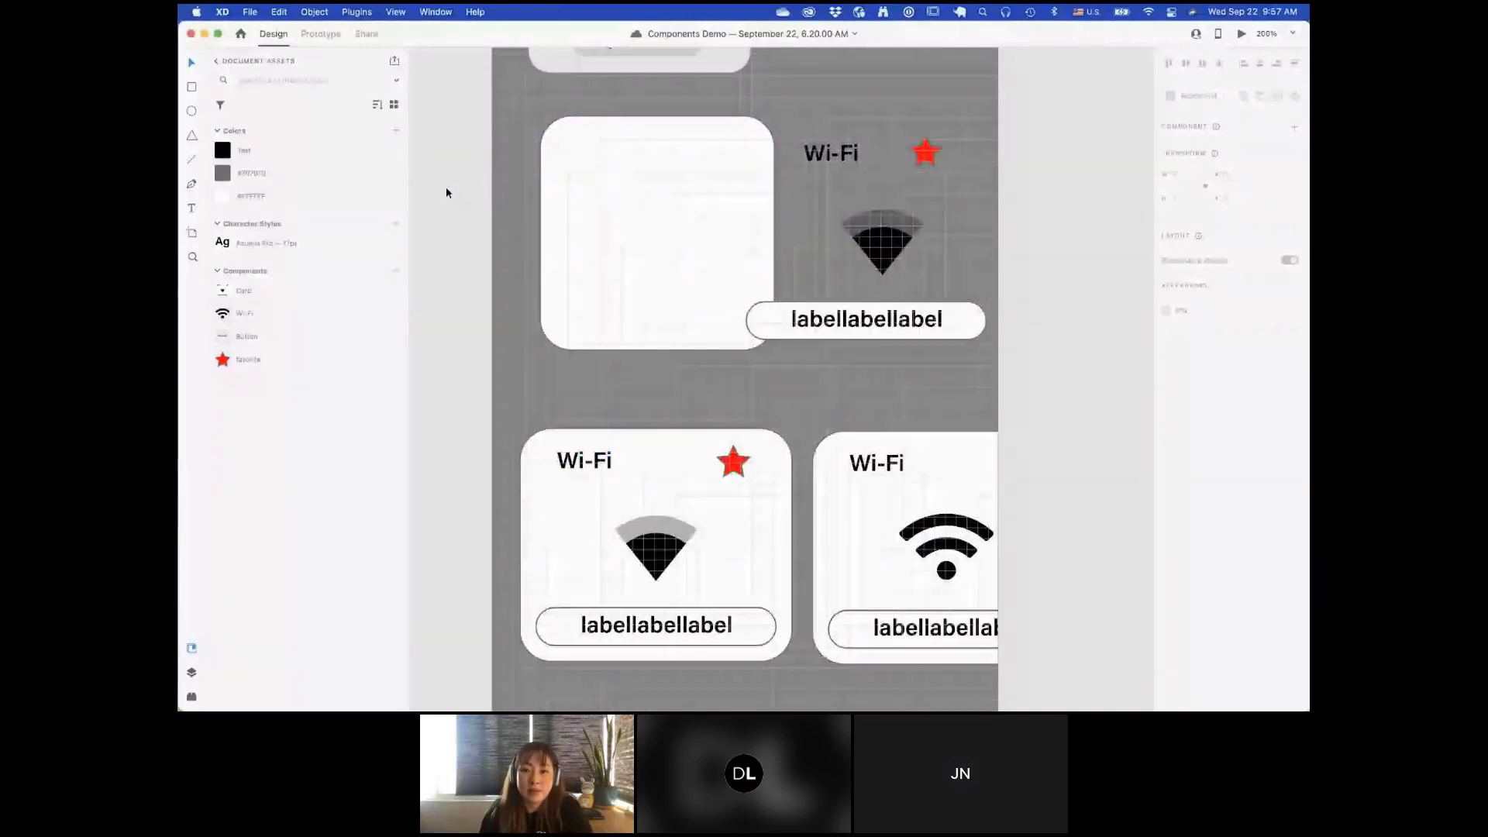
Step: Return to the new untitled document, bring its window up, and show the list of available libraries
{"action": "key", "text": "super+n"}
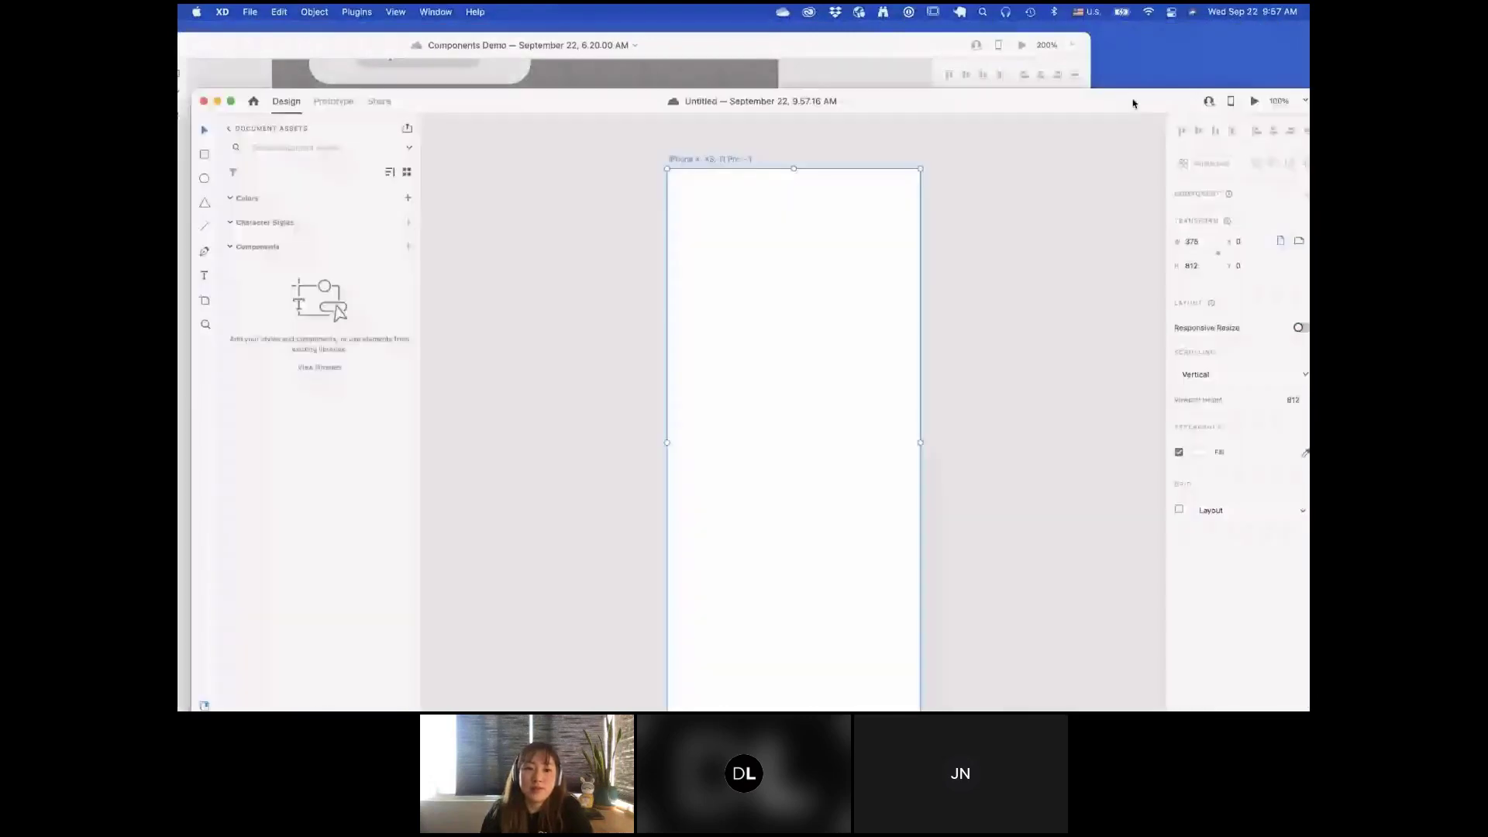
{"action": "double_click", "coordinate": [1134, 103]}
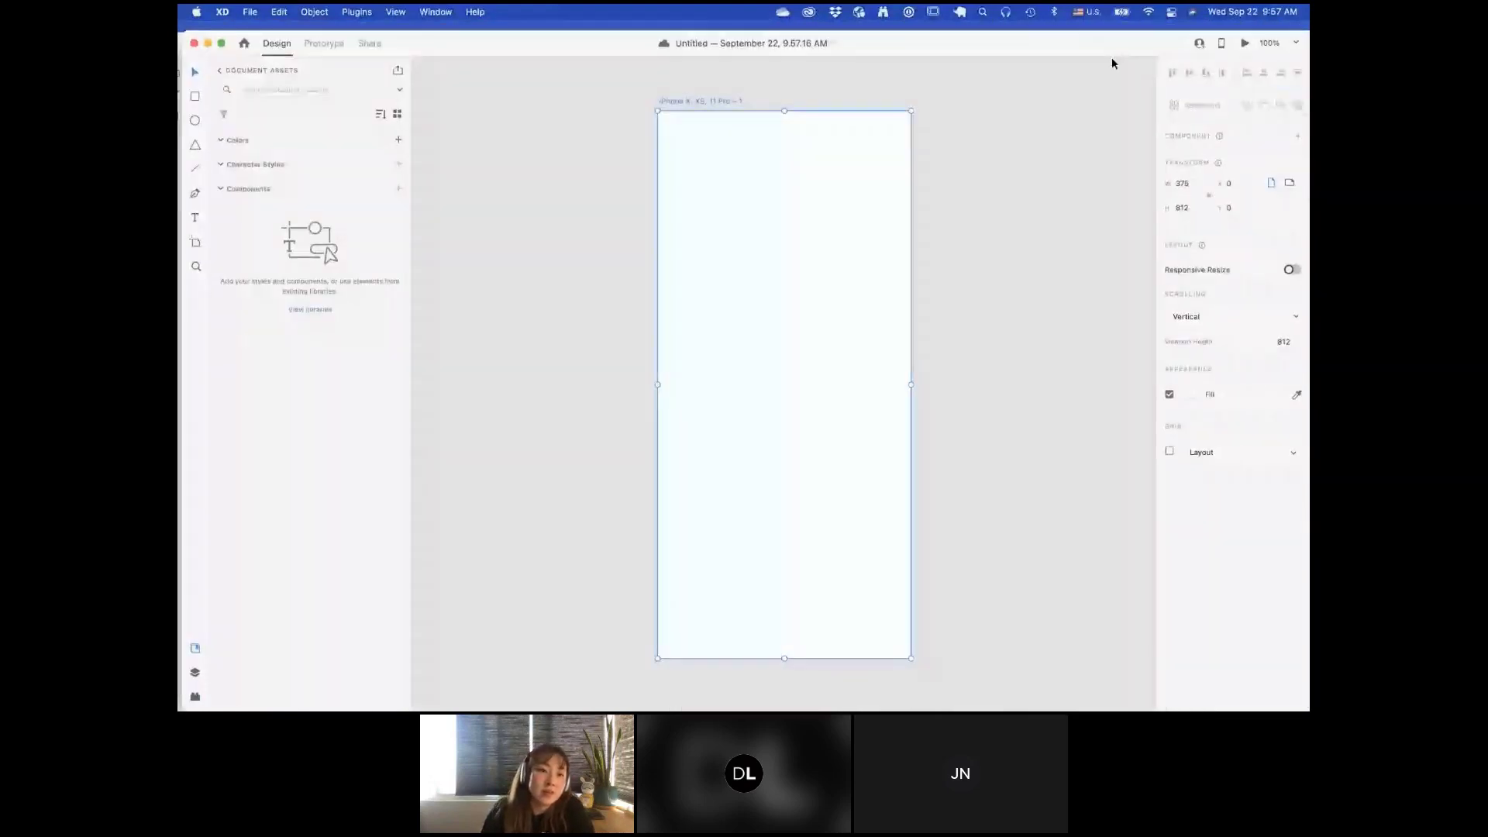
{"action": "left_click", "coordinate": [221, 72]}
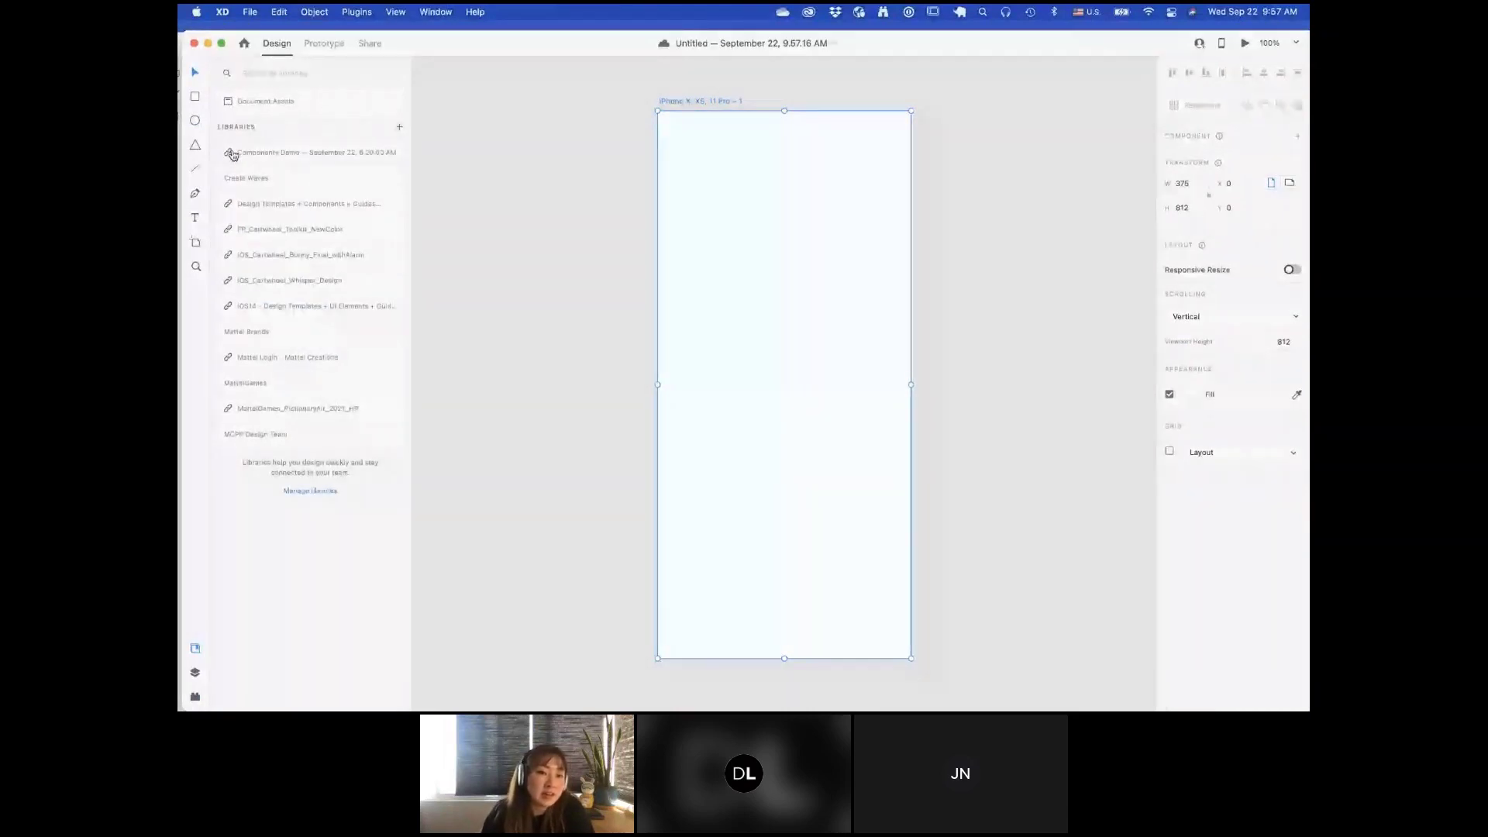
Step: Open the Components Demo library and place its Card component in the upper part of the iPhone X artboard
{"action": "left_click", "coordinate": [319, 156]}
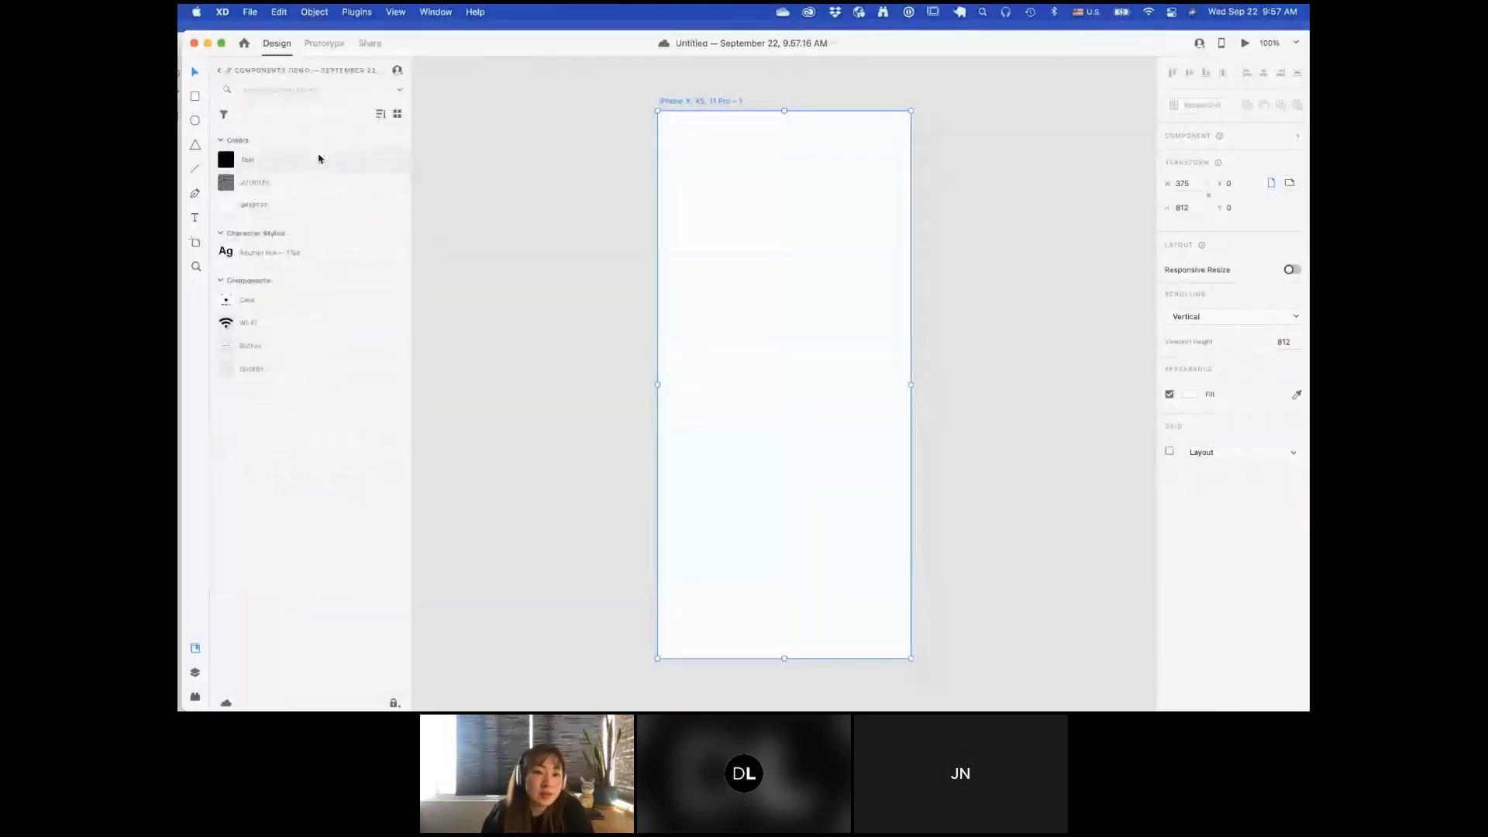
{"action": "left_click_drag", "start_coordinate": [282, 304], "coordinate": [749, 269]}
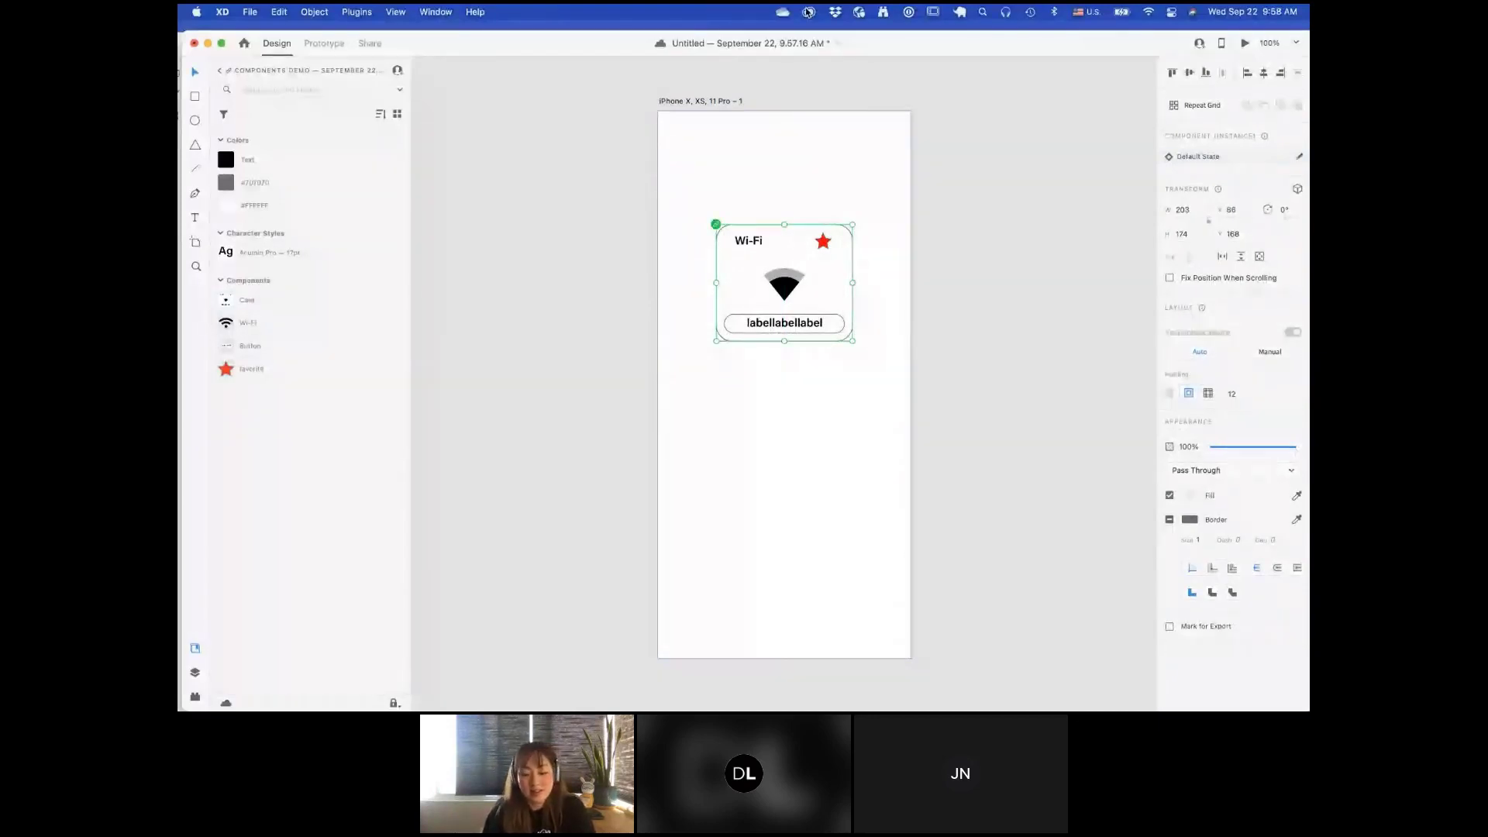
Step: In the Components Demo document, change the main star's fill to teal and update the published library
{"action": "key", "text": "super+shift+k"}
{"action": "left_click", "coordinate": [710, 169]}
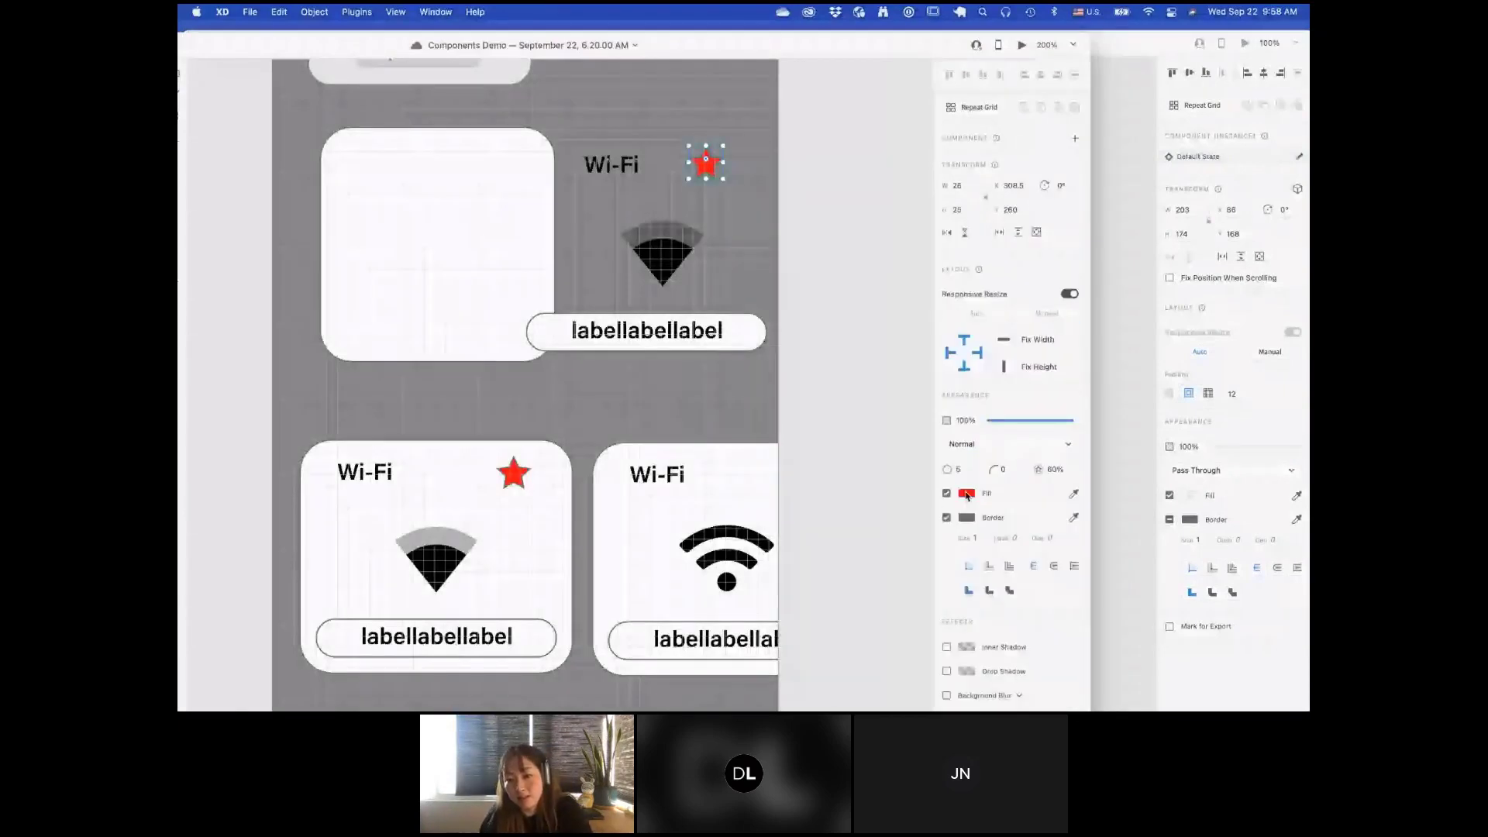
{"action": "left_click", "coordinate": [967, 493]}
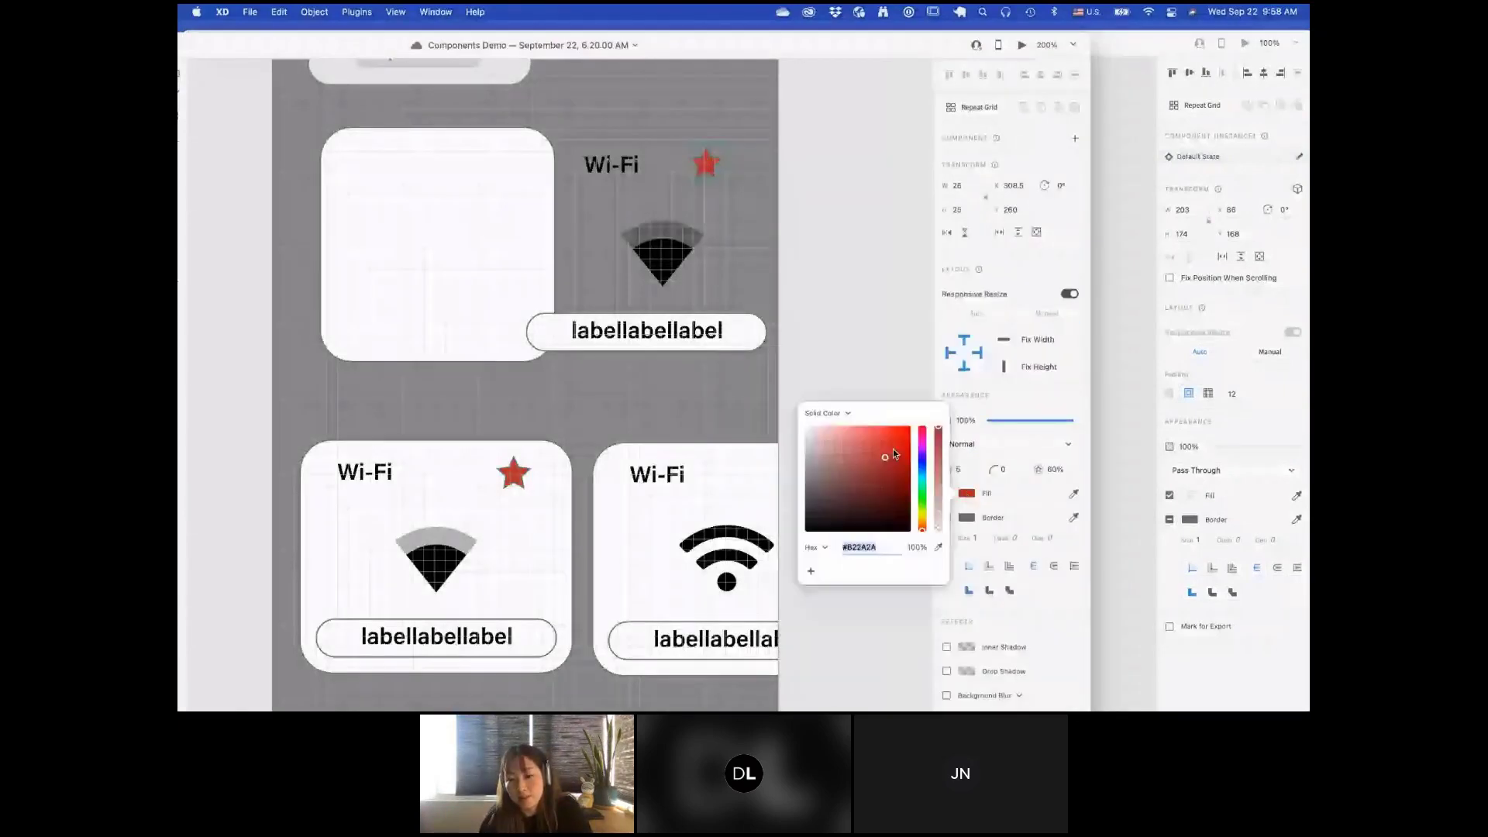
{"action": "left_click", "coordinate": [925, 487]}
{"action": "left_click", "coordinate": [540, 695]}
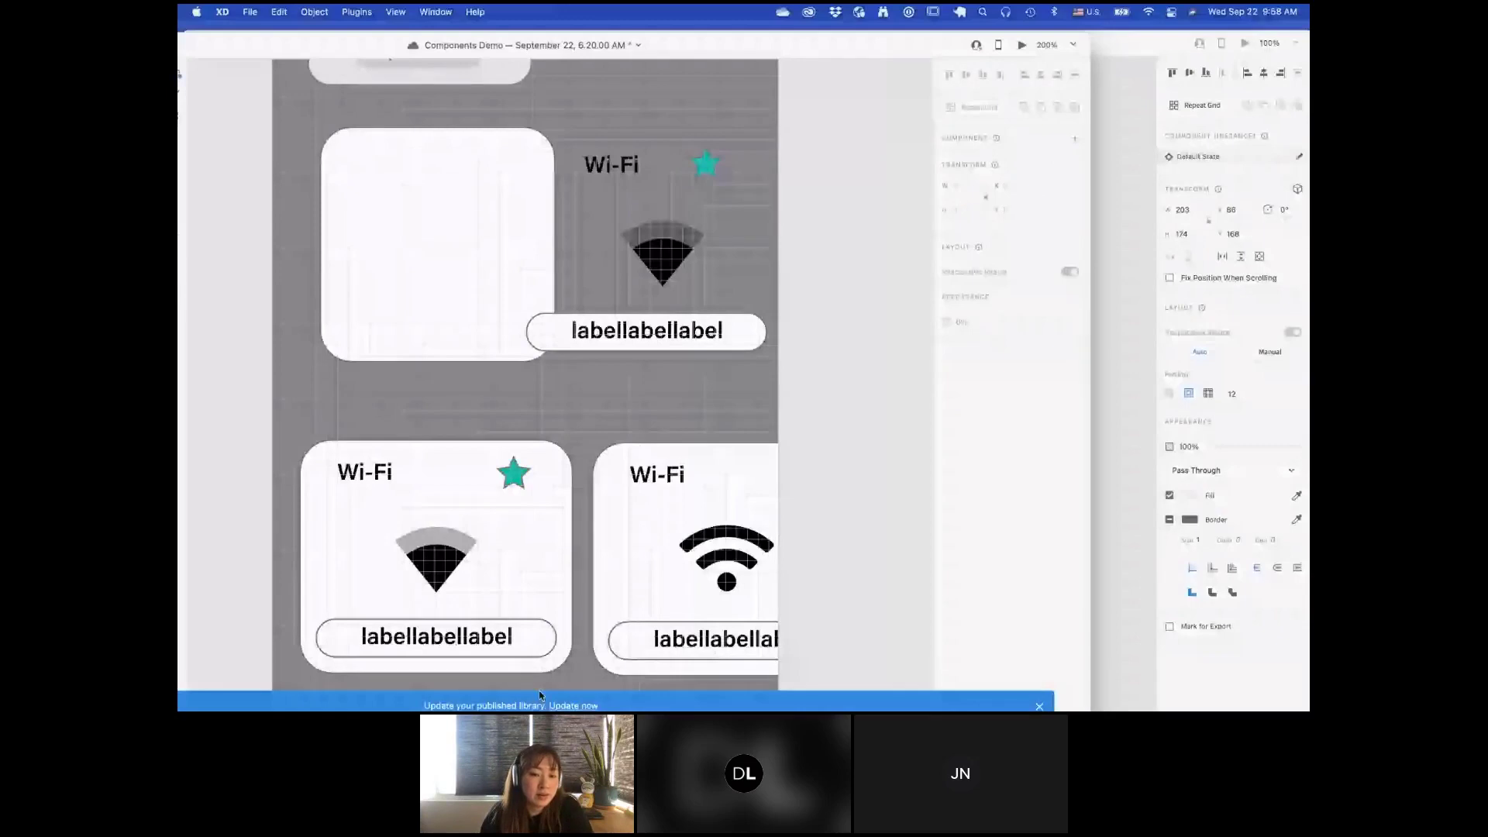
{"action": "left_click", "coordinate": [580, 706]}
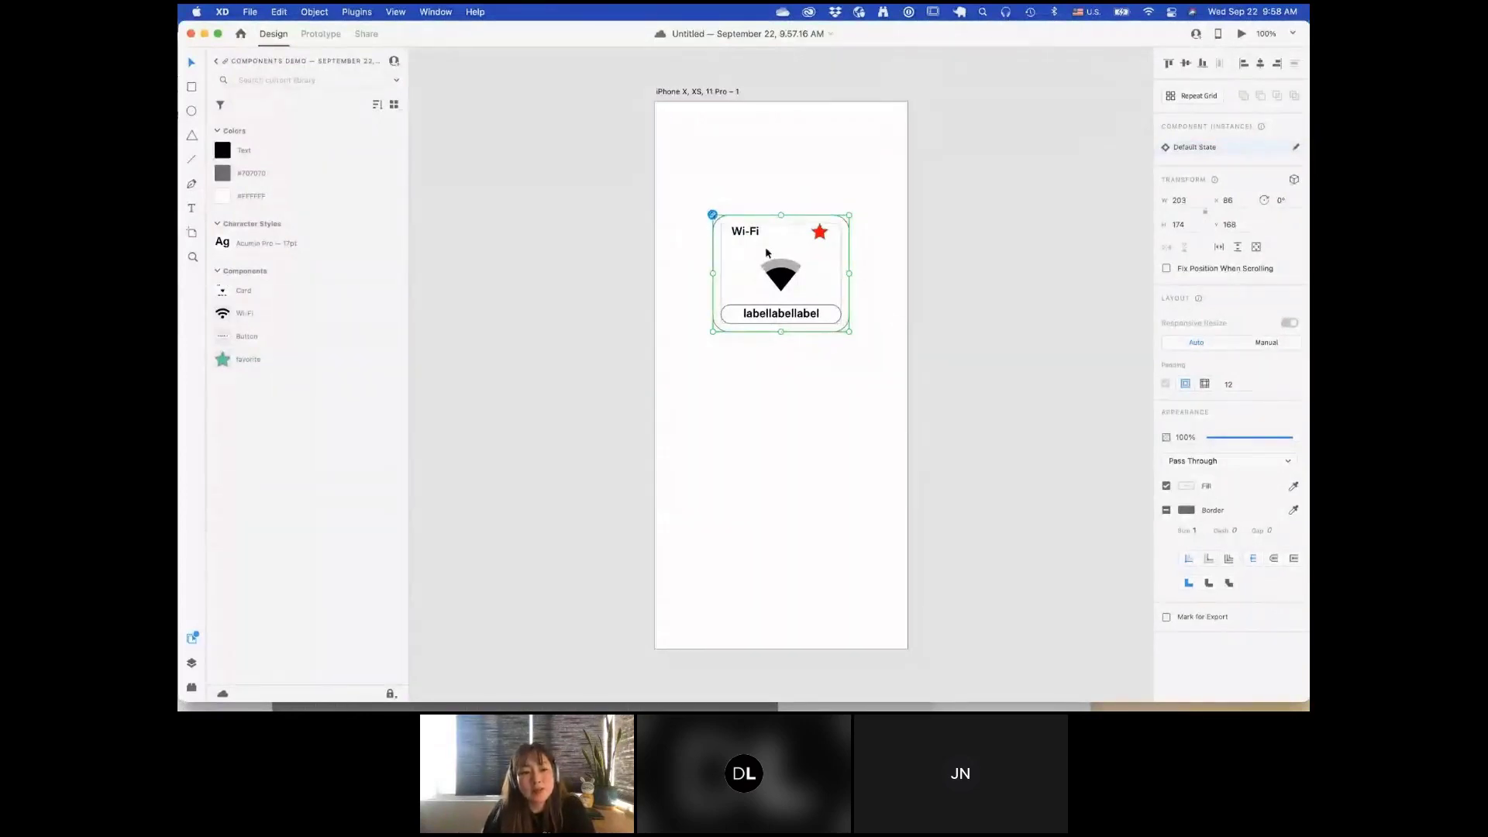
Step: Return to the untitled document's assets, update all outdated library components, and deselect the card
{"action": "left_click", "coordinate": [192, 639]}
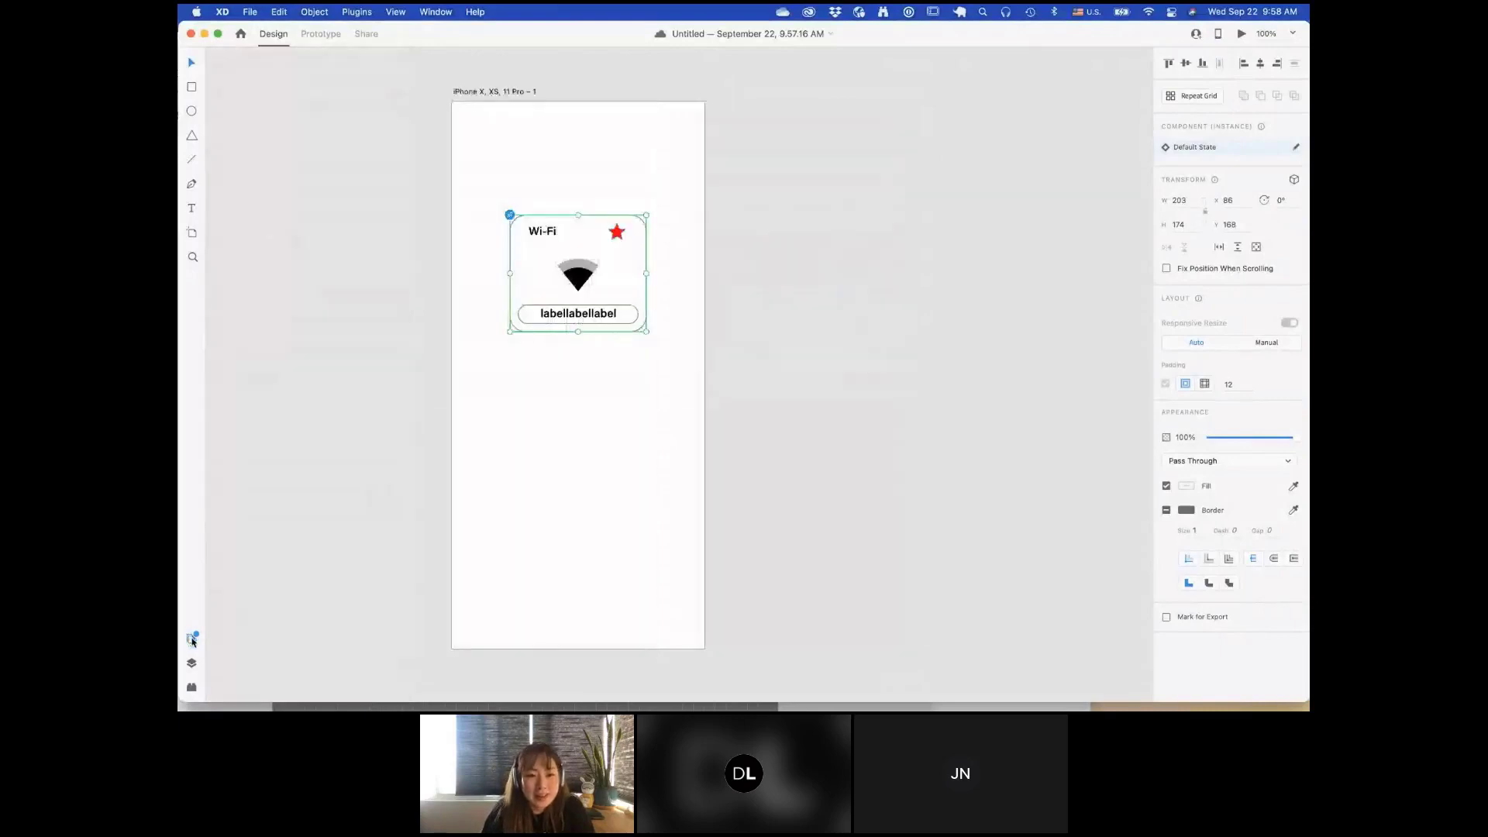
{"action": "left_click", "coordinate": [192, 639]}
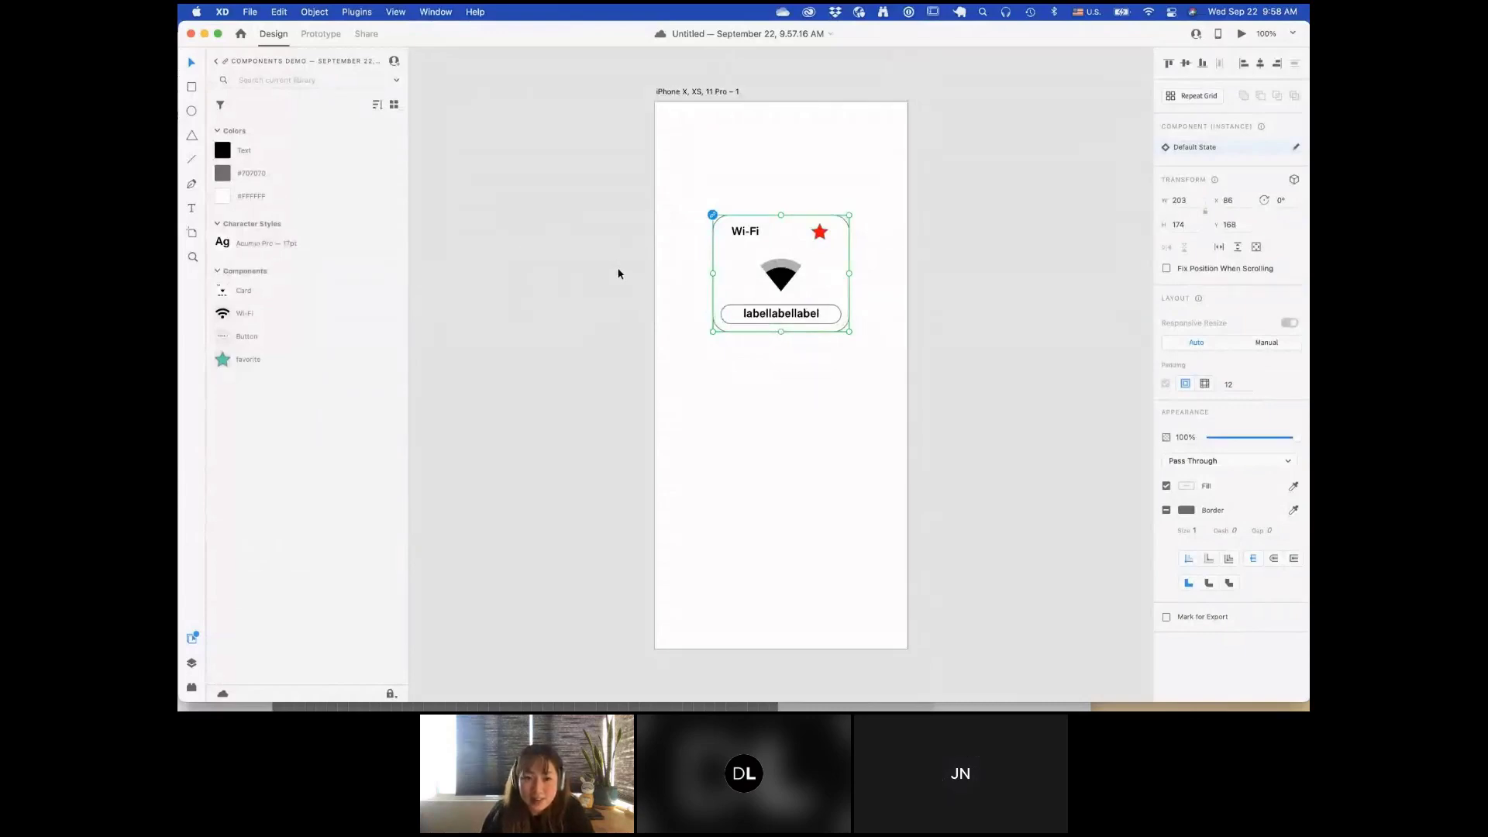
{"action": "left_click", "coordinate": [212, 64]}
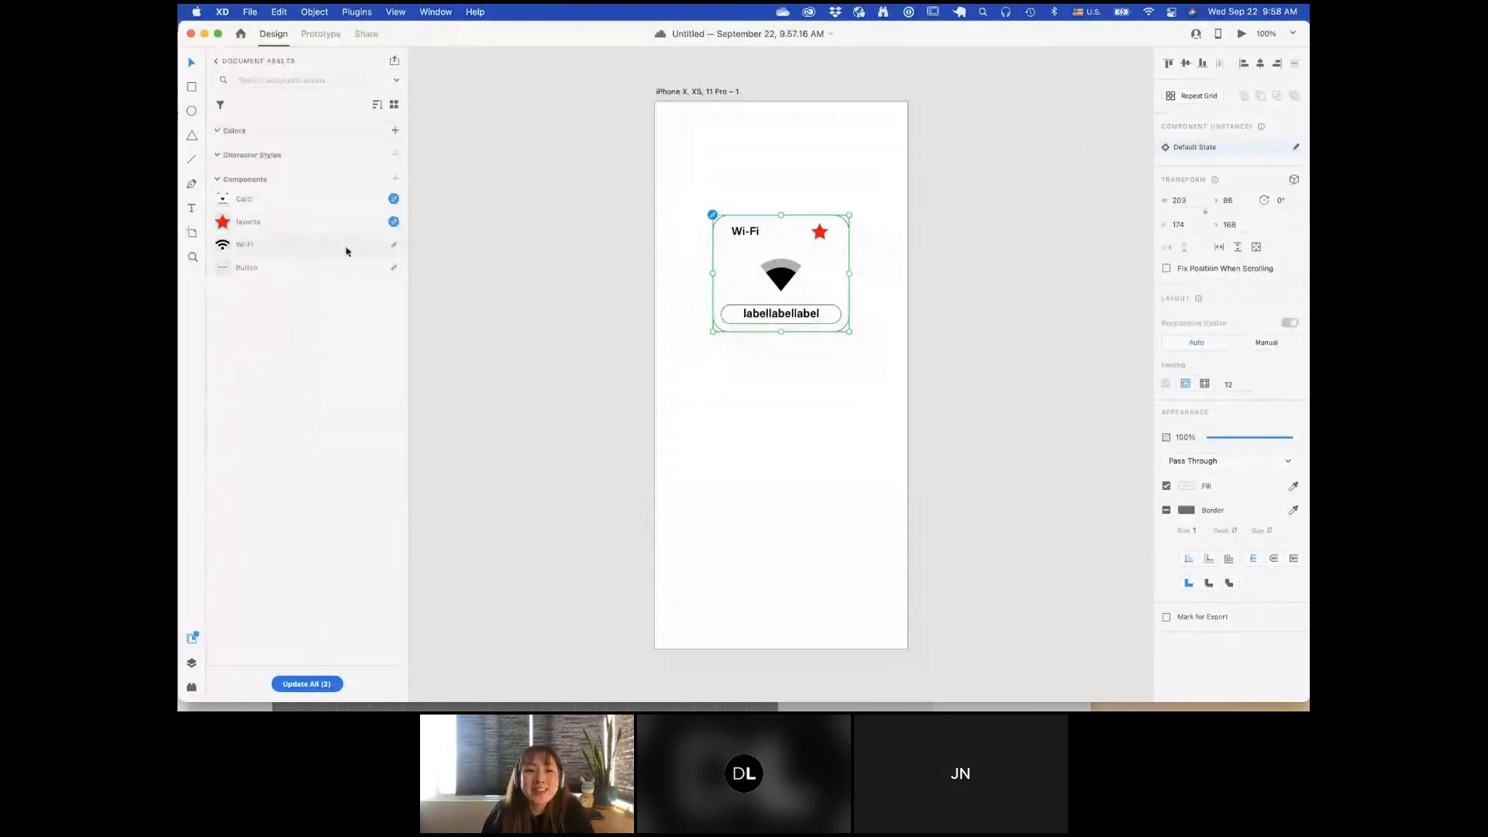
{"action": "left_click", "coordinate": [293, 685]}
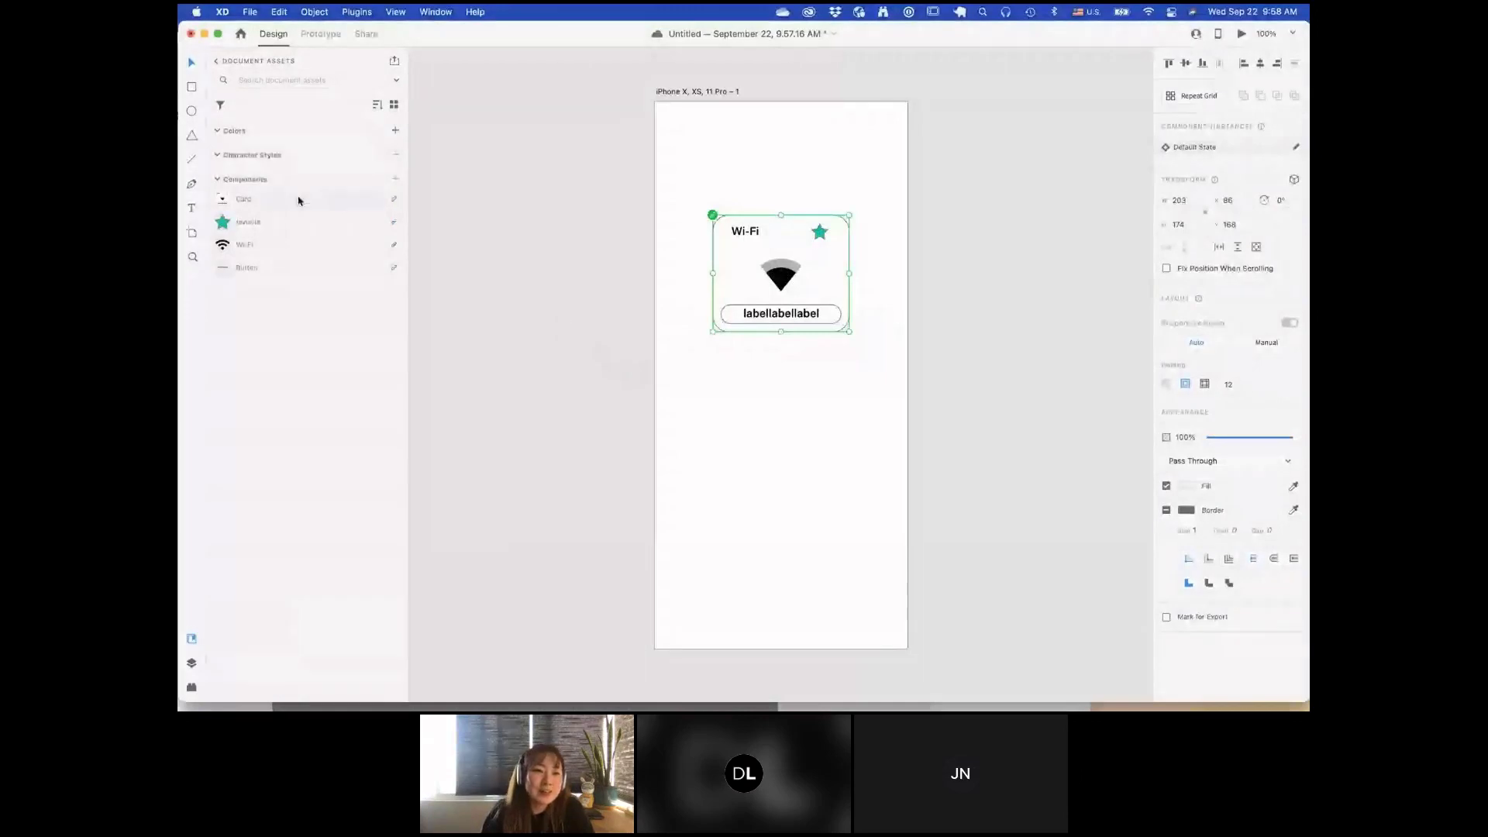
{"action": "mouse_move", "coordinate": [393, 203]}
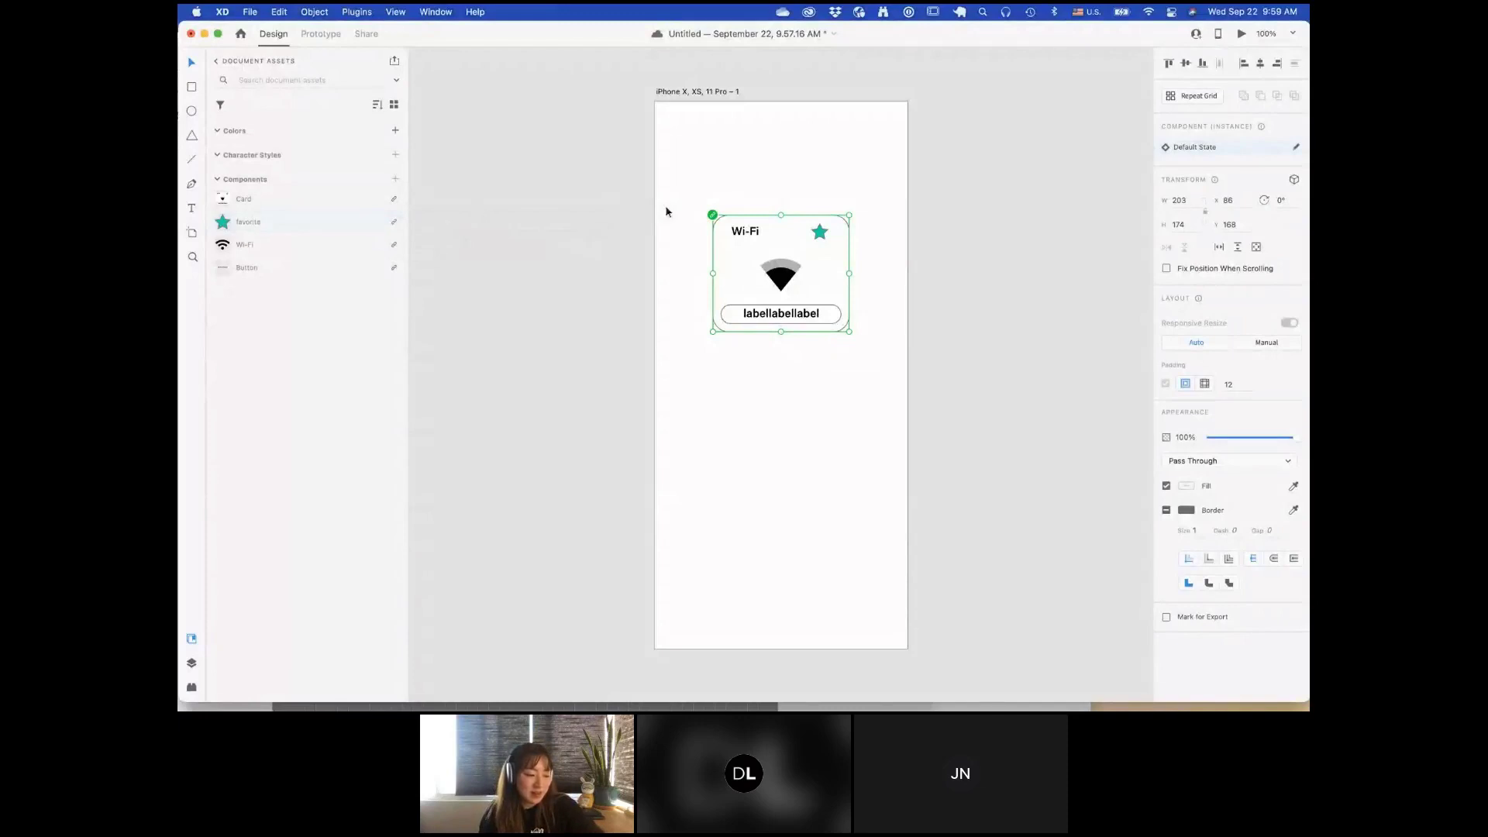
{"action": "left_click", "coordinate": [1048, 146]}
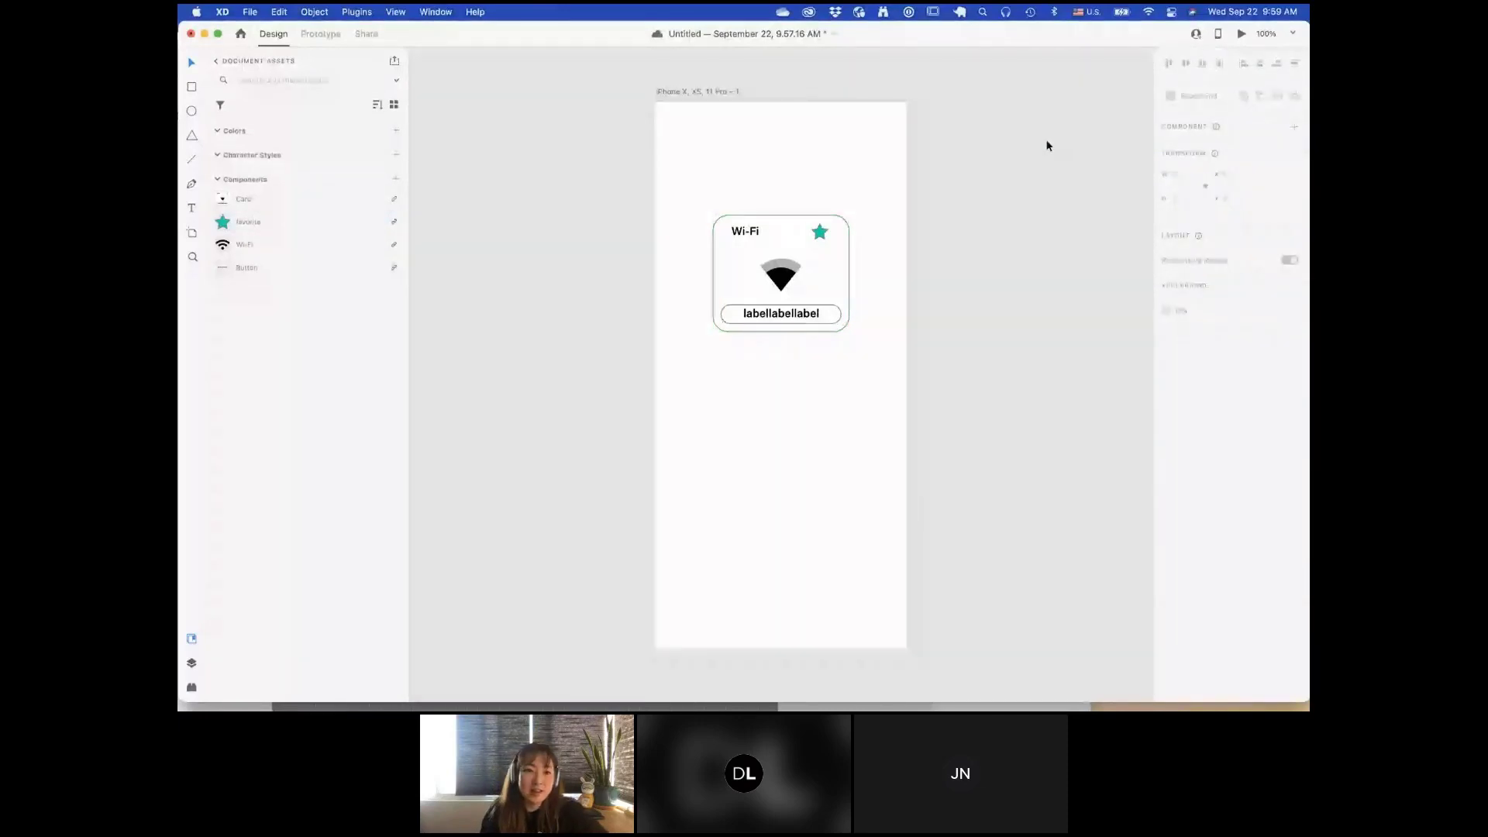
Step: Create a share link with the Development view setting, Export for iOS, and access for anyone with the link
{"action": "left_click", "coordinate": [365, 35]}
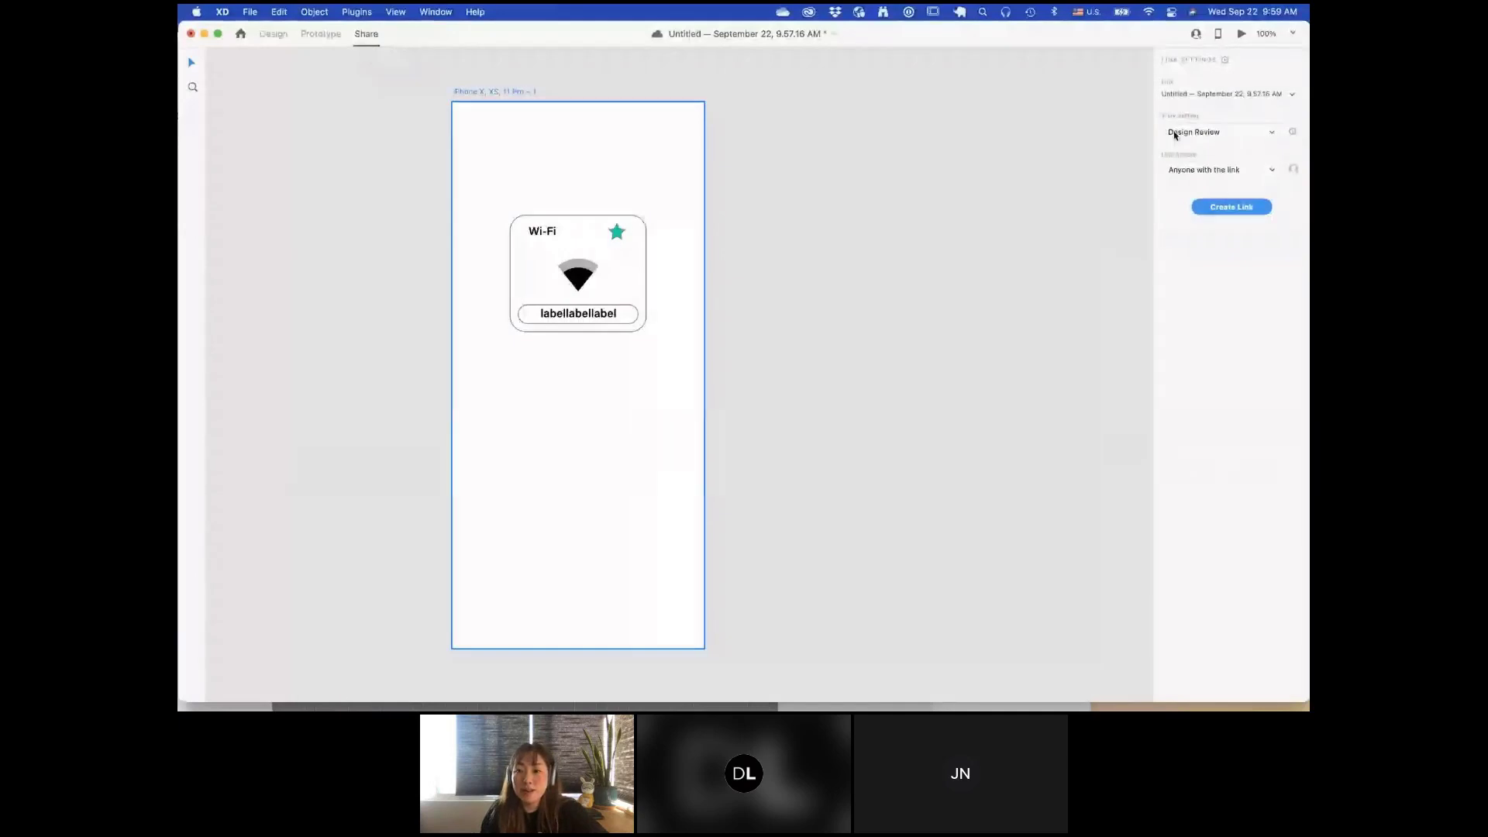
{"action": "left_click", "coordinate": [1236, 137]}
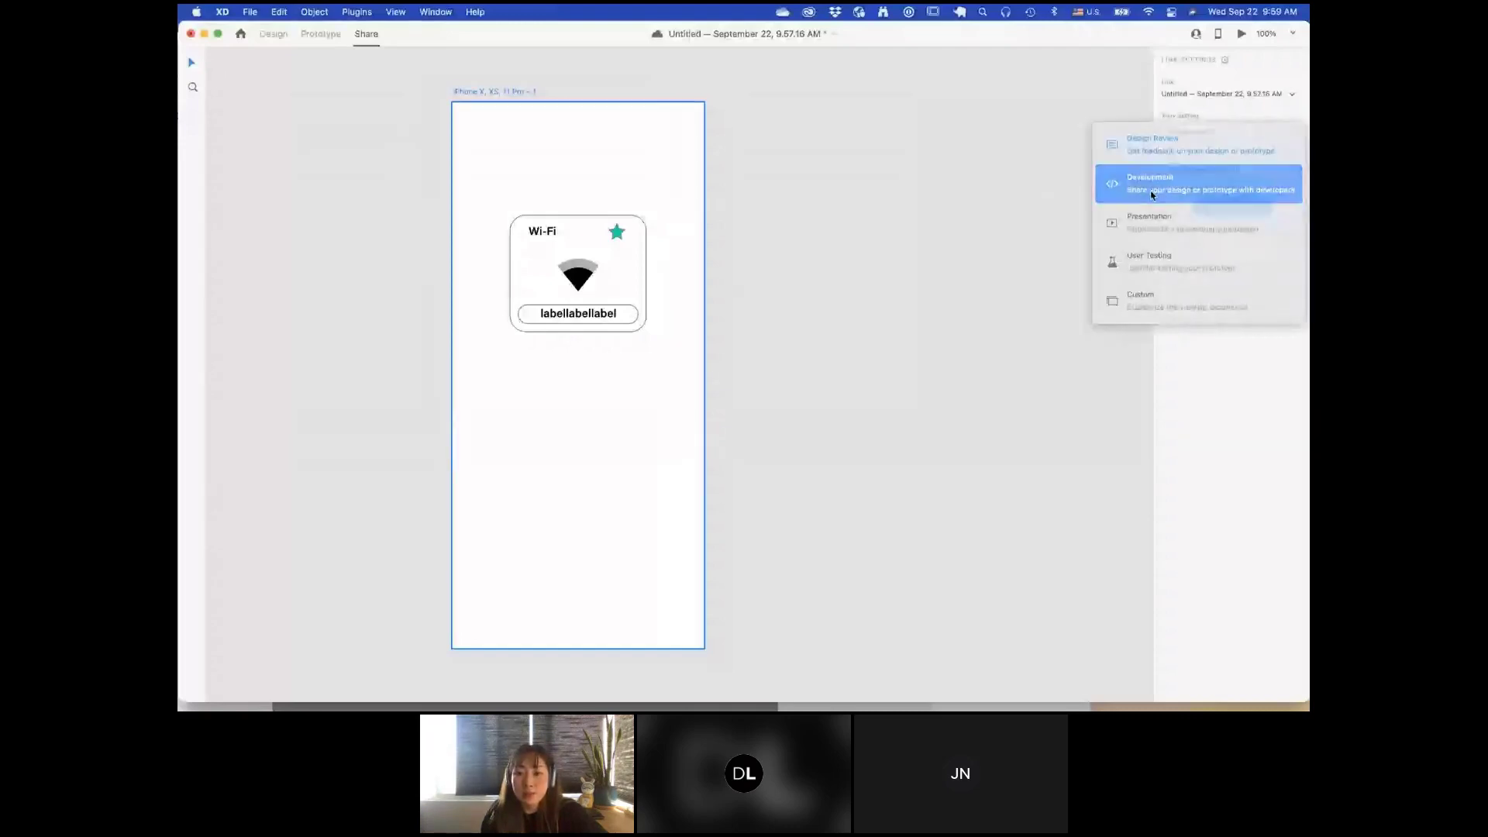
{"action": "left_click", "coordinate": [1155, 194]}
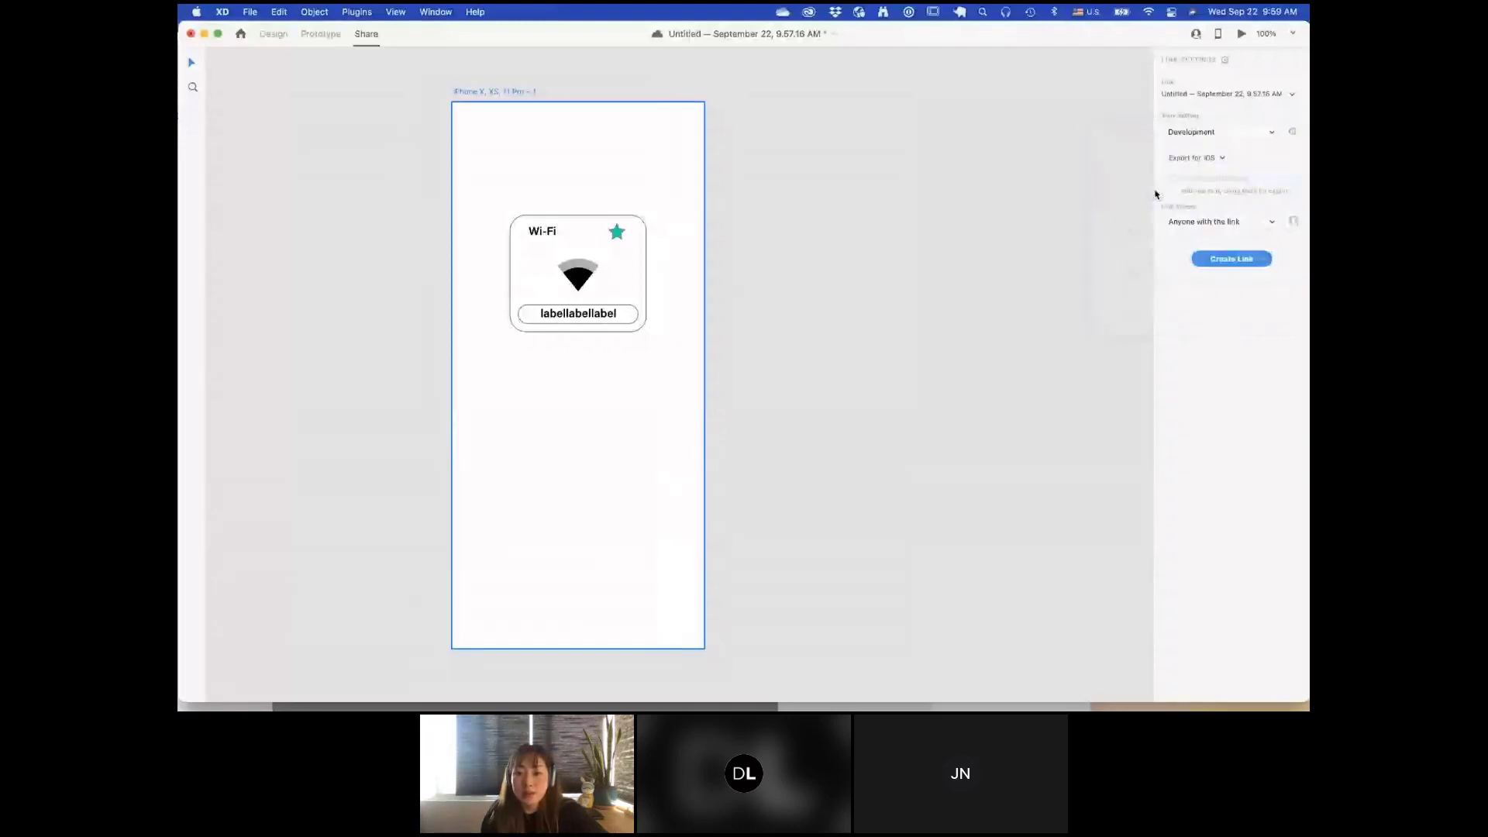
{"action": "left_click", "coordinate": [1234, 261]}
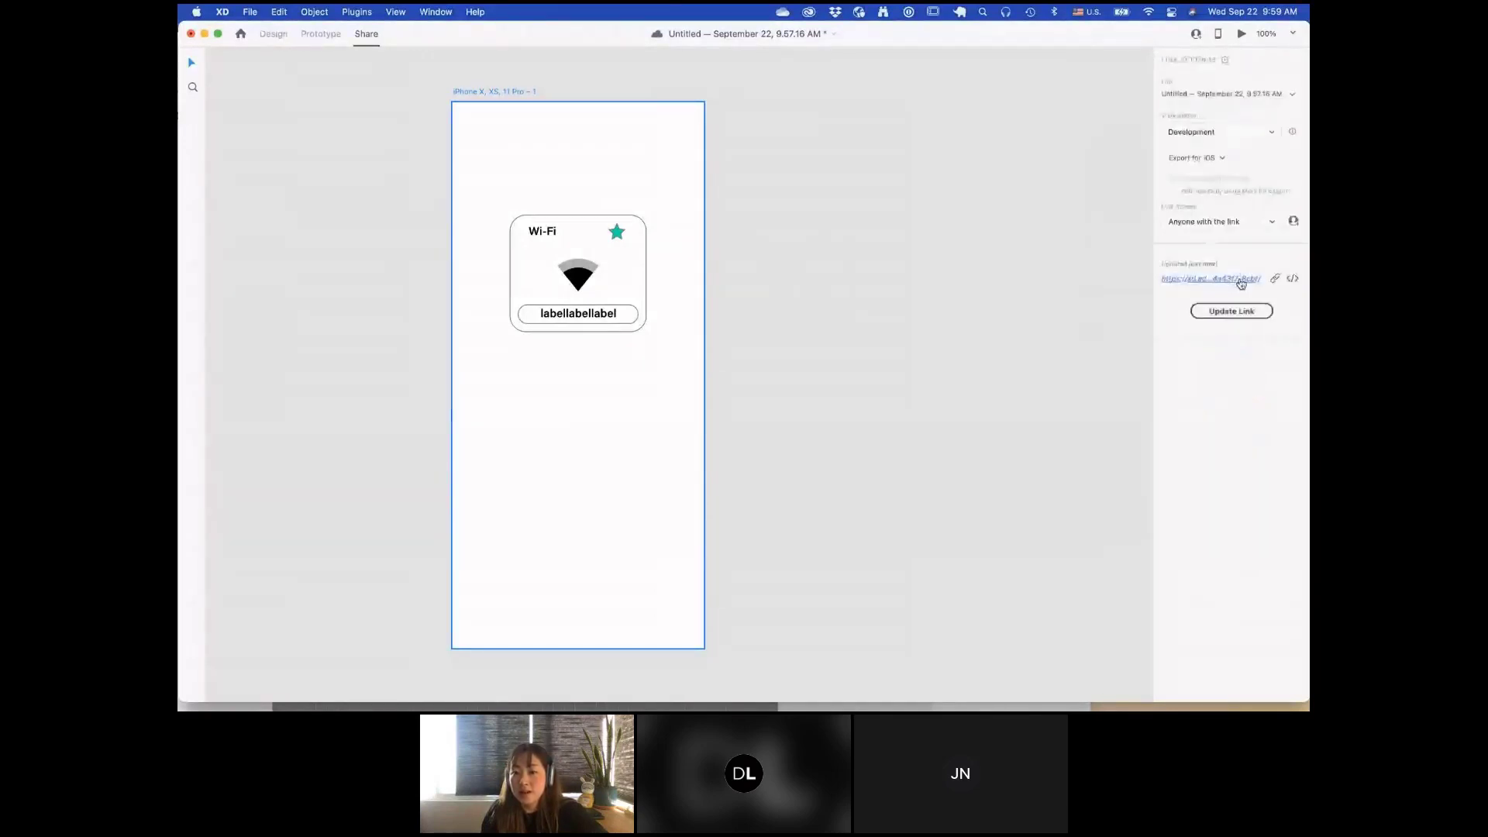
Step: Open the shared link in the browser, test the card's star, and show the design specs
{"action": "left_click", "coordinate": [1240, 283]}
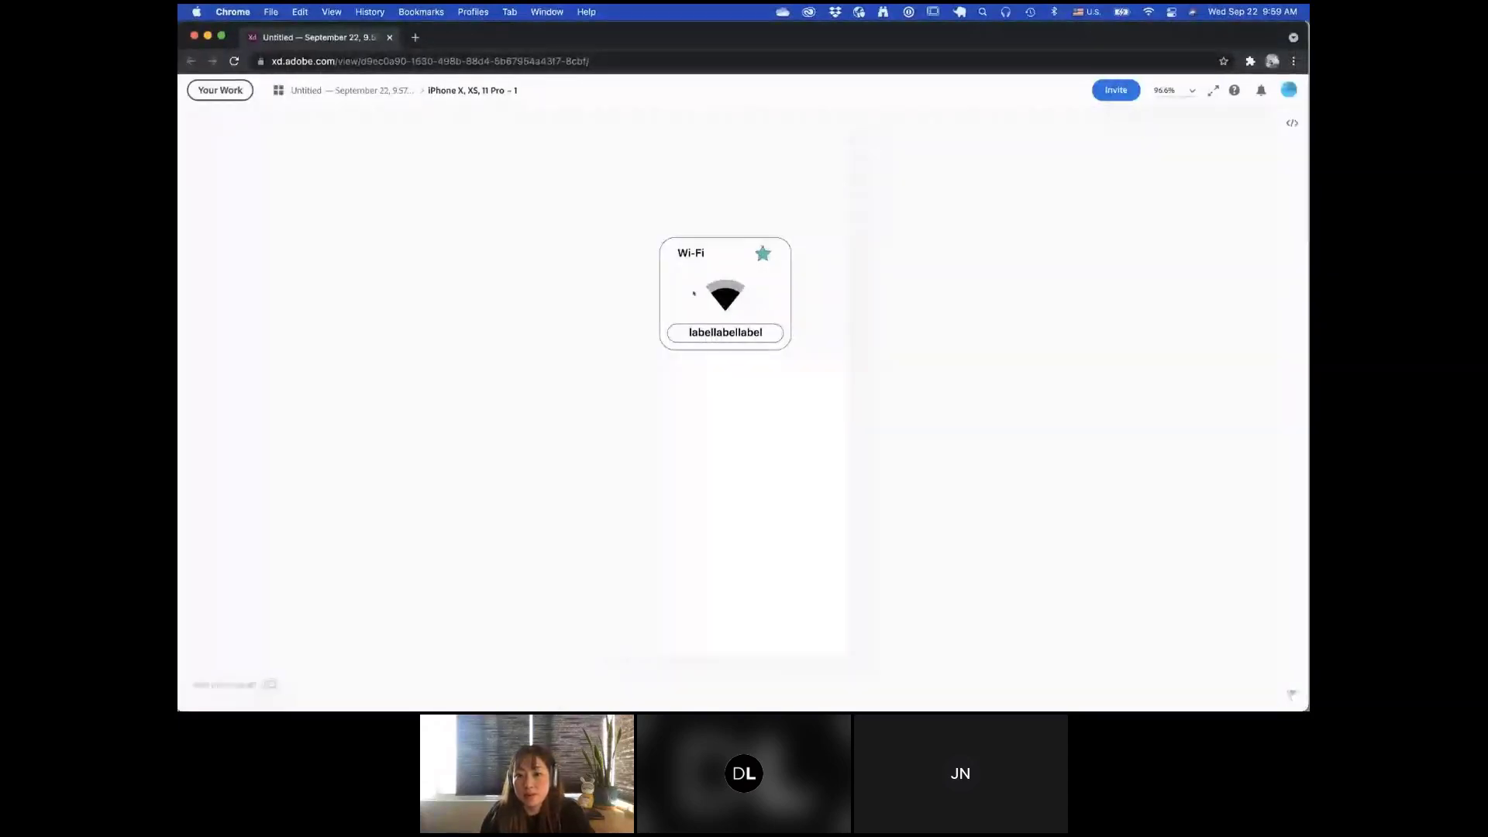
{"action": "left_click", "coordinate": [761, 255]}
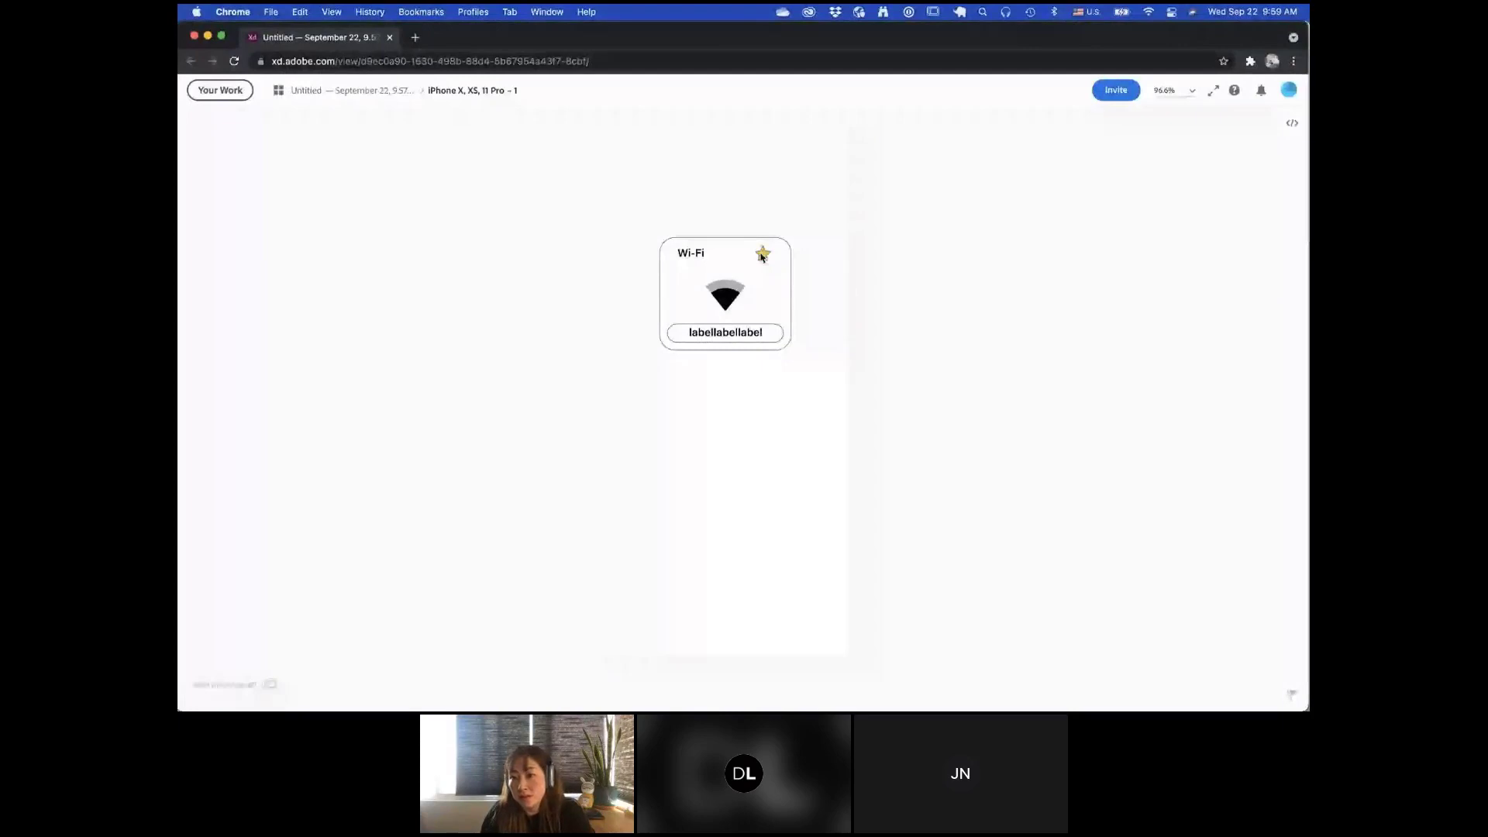
{"action": "left_click", "coordinate": [1292, 124]}
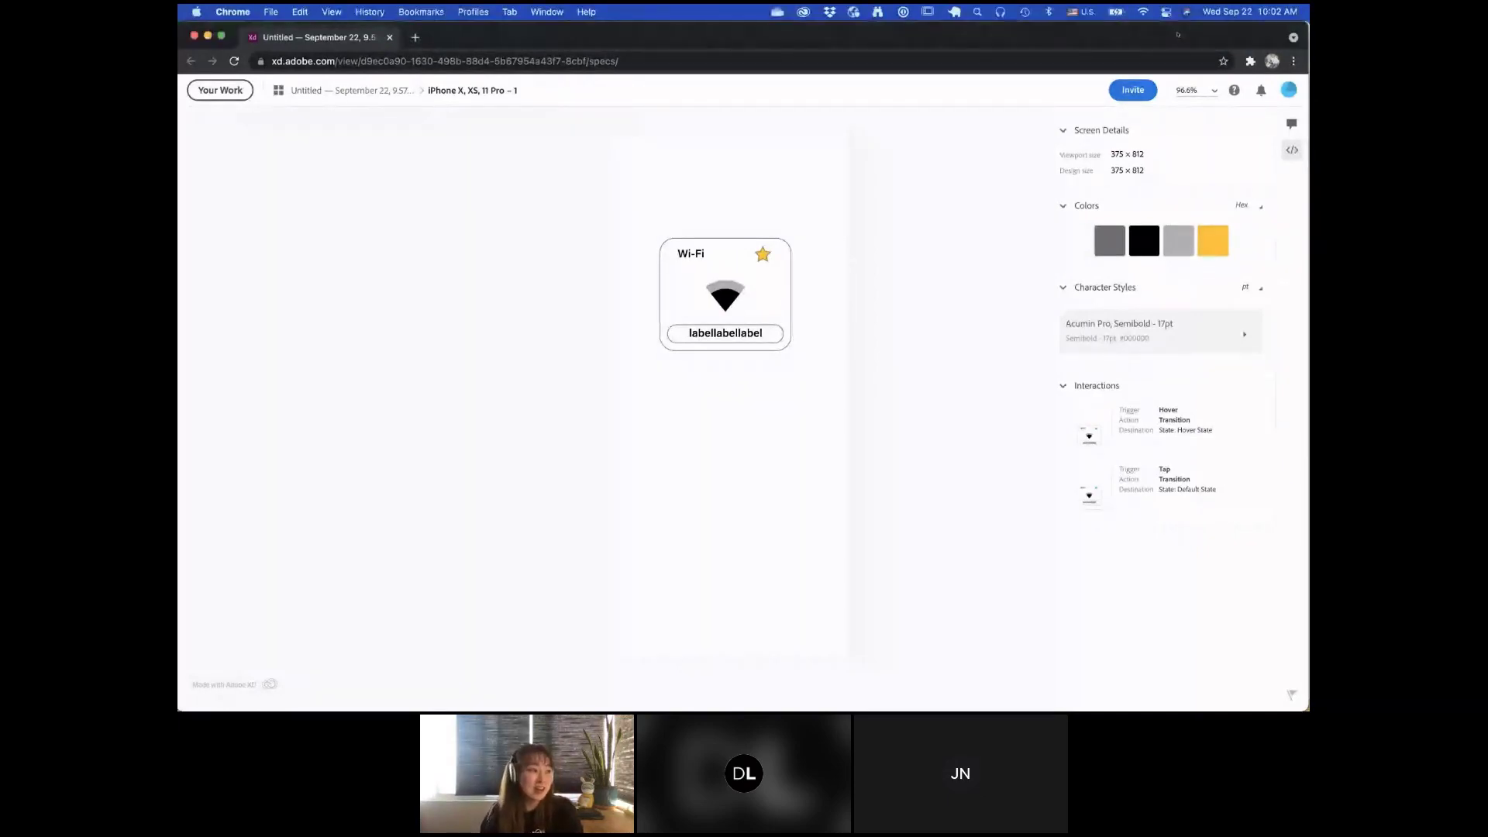
Step: Close the shared specs window in Chrome and put the untitled XD document into Prototype mode with nothing selected
{"action": "key", "text": "super+Tab"}
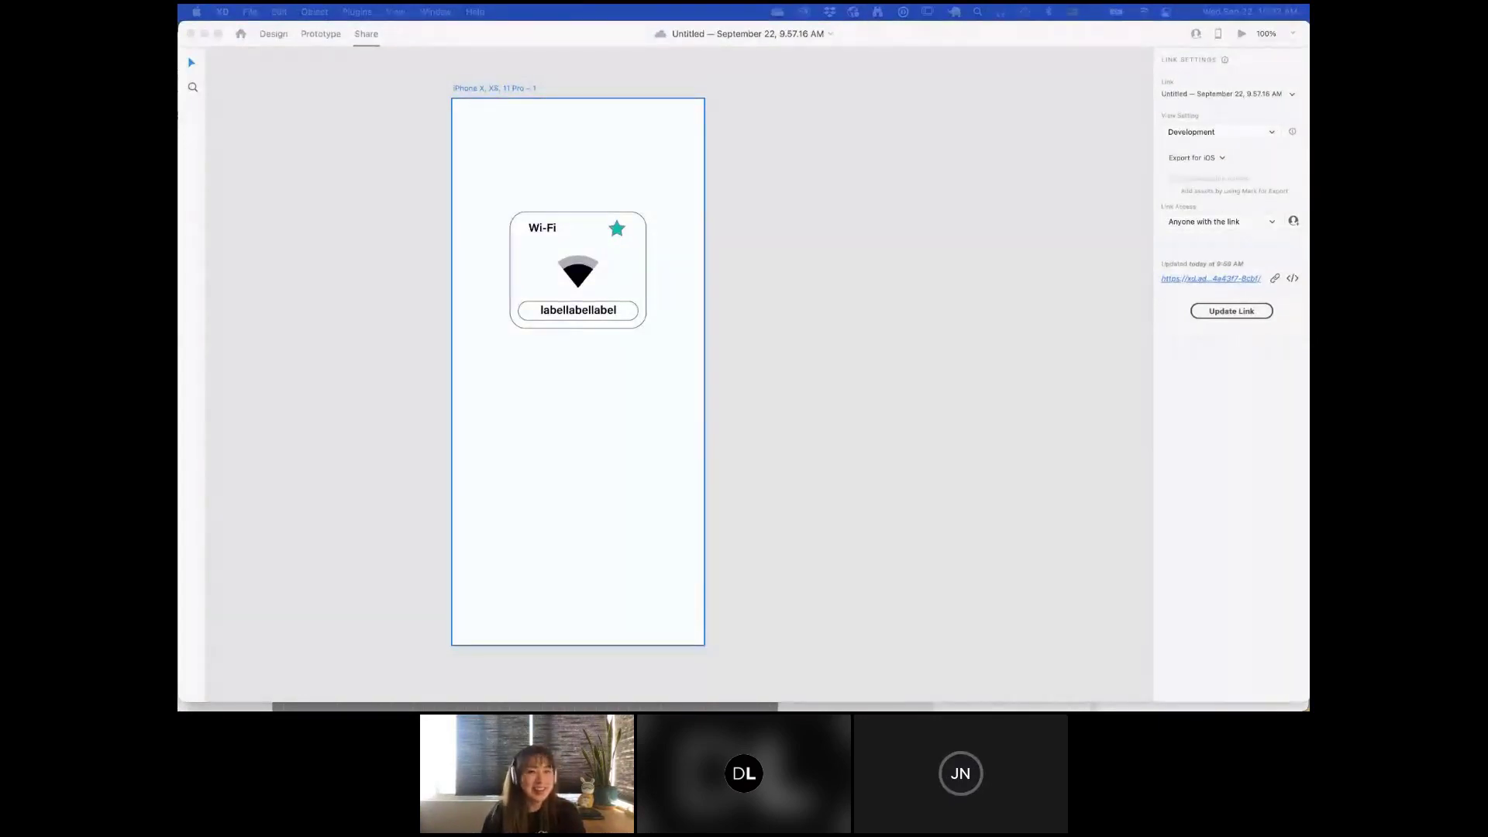
{"action": "key", "text": "super+Tab"}
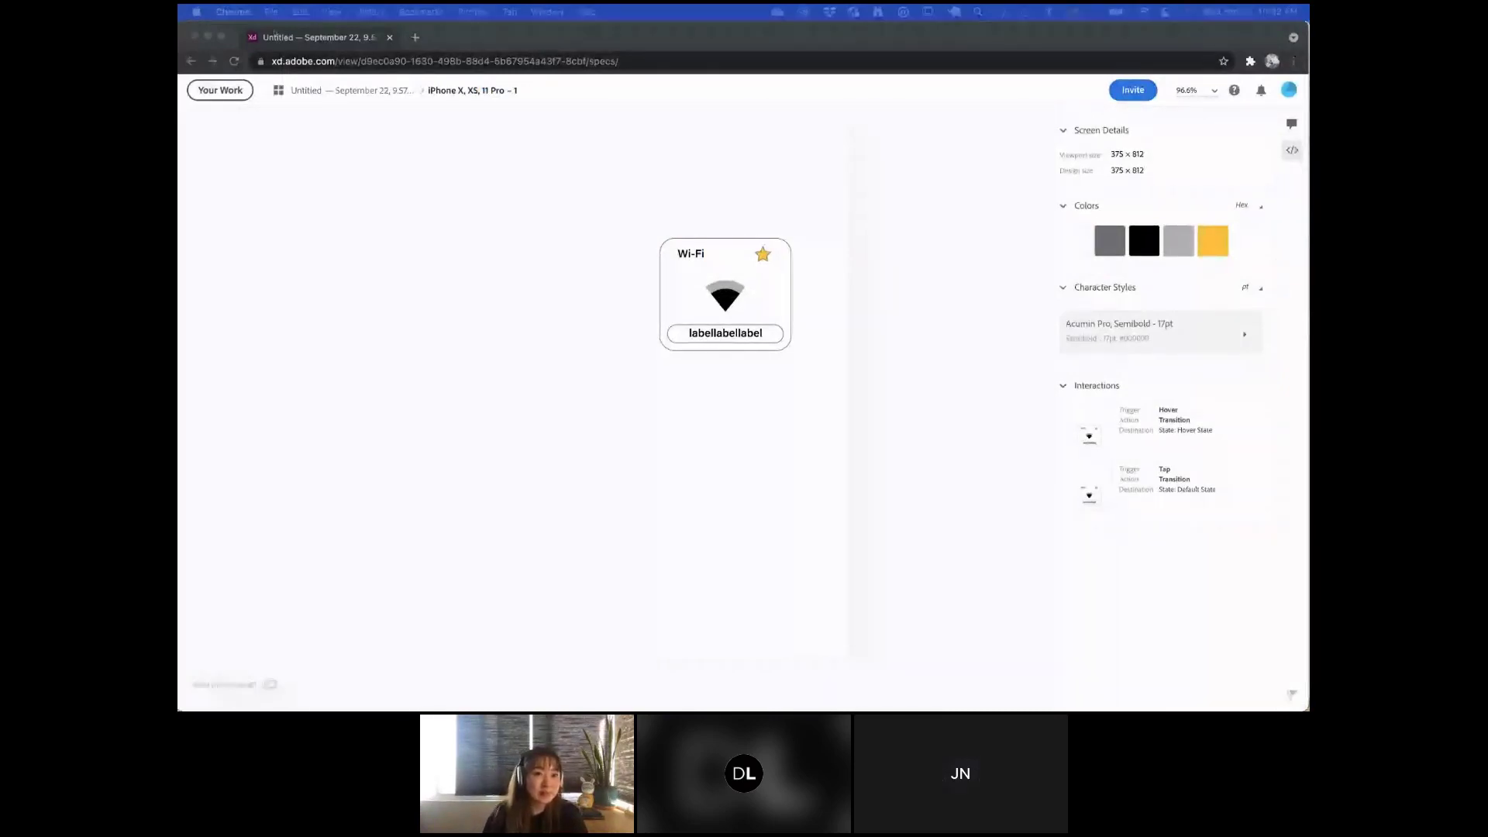
{"action": "left_click", "coordinate": [193, 36]}
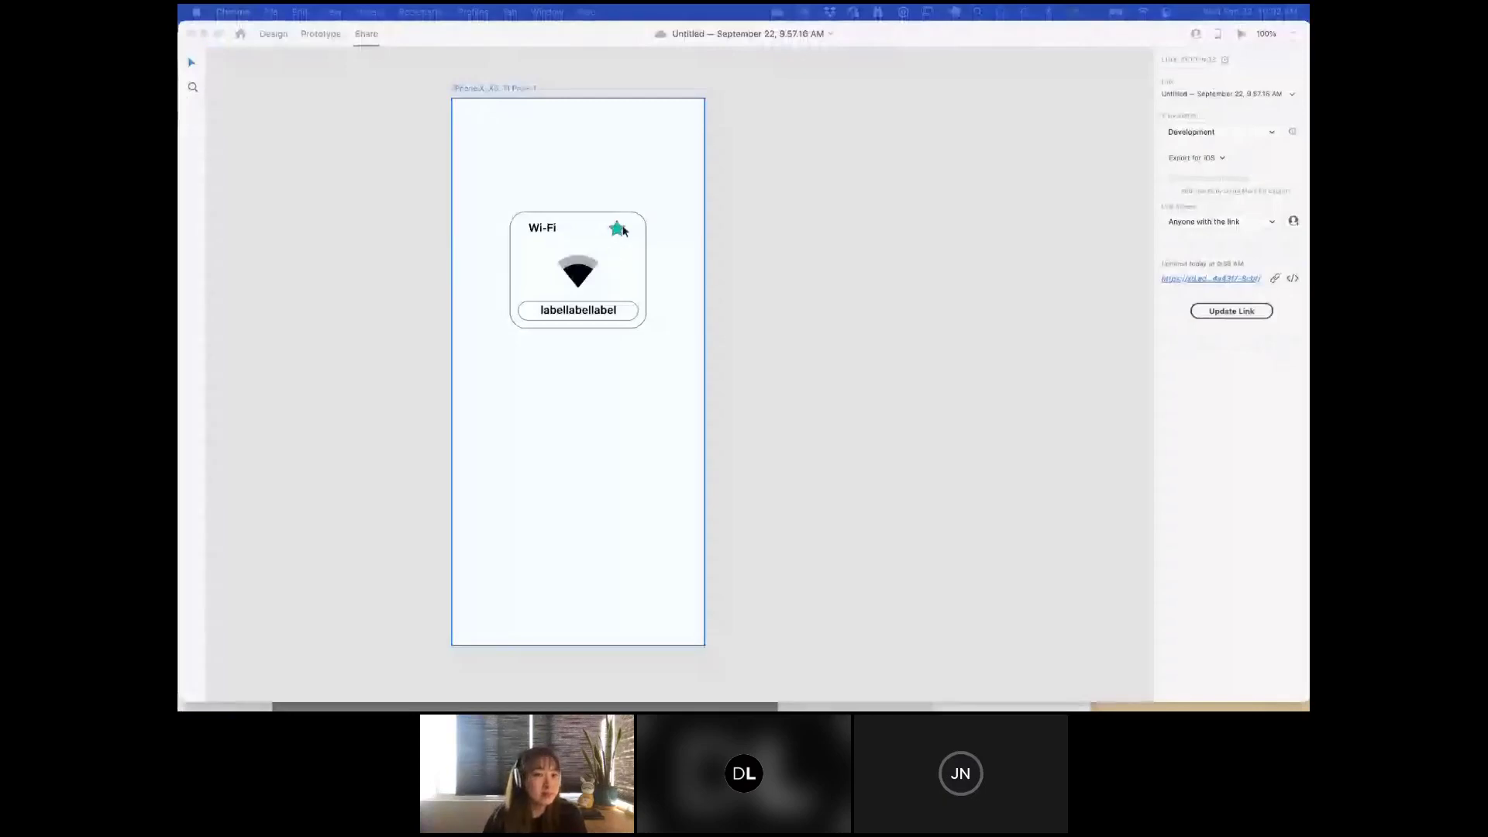
{"action": "left_click", "coordinate": [308, 35]}
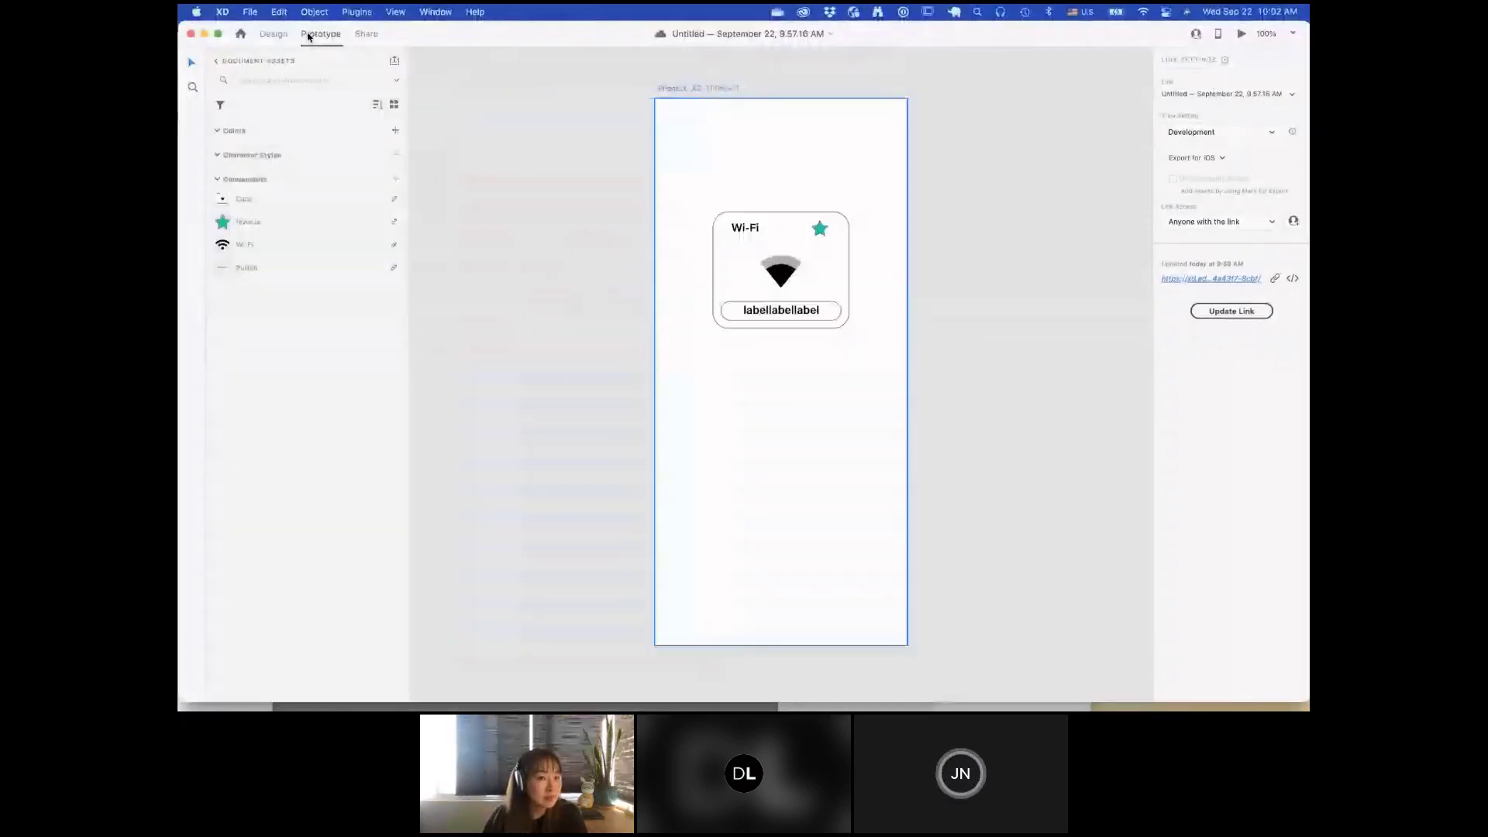
{"action": "left_click", "coordinate": [591, 265]}
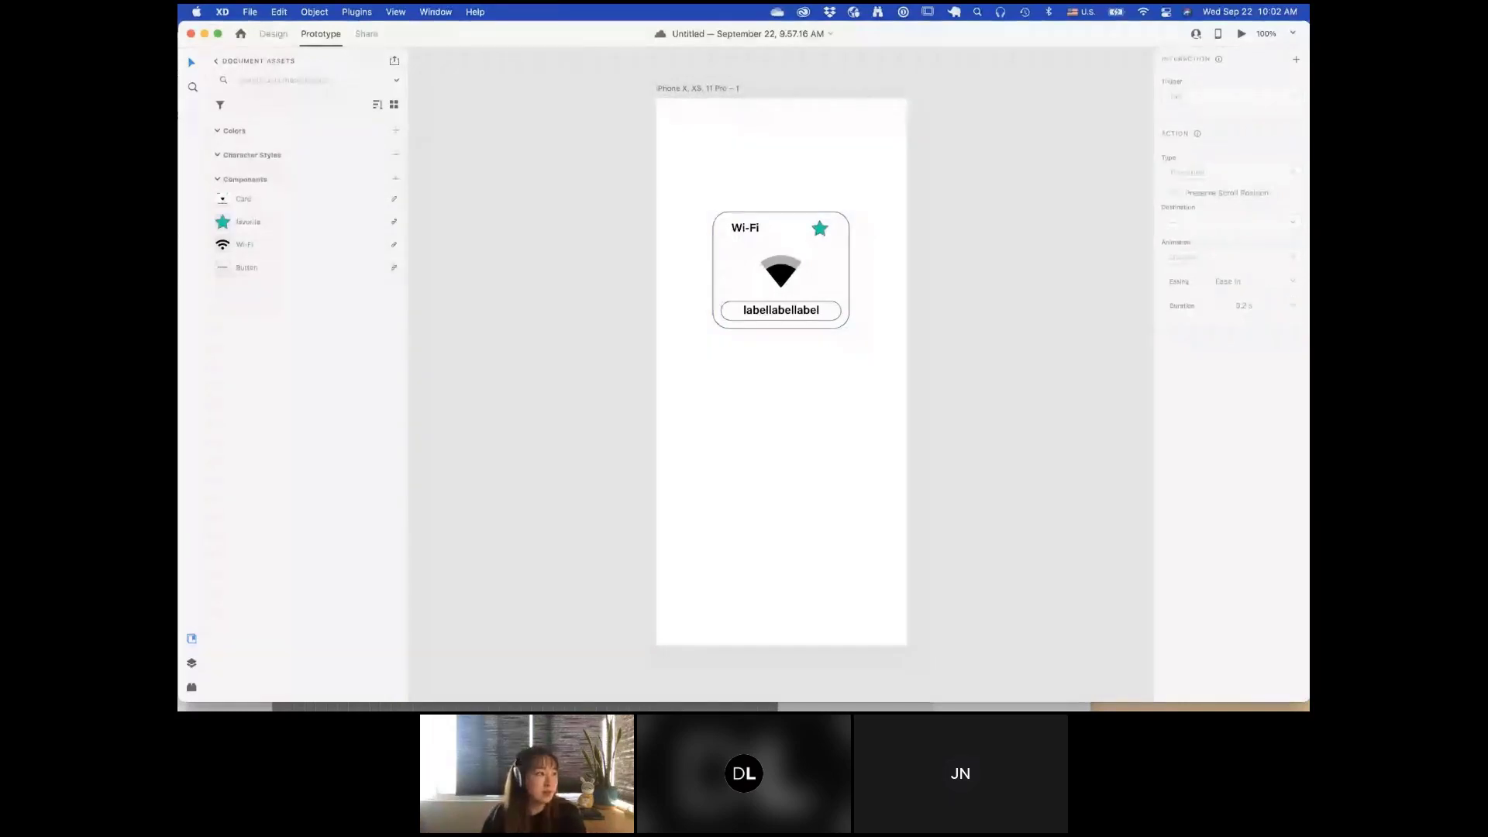
Step: Consult the DesignLab Demo note in Notes, and switch to the Arium Design Library document in XD
{"action": "key", "text": "super+Tab"}
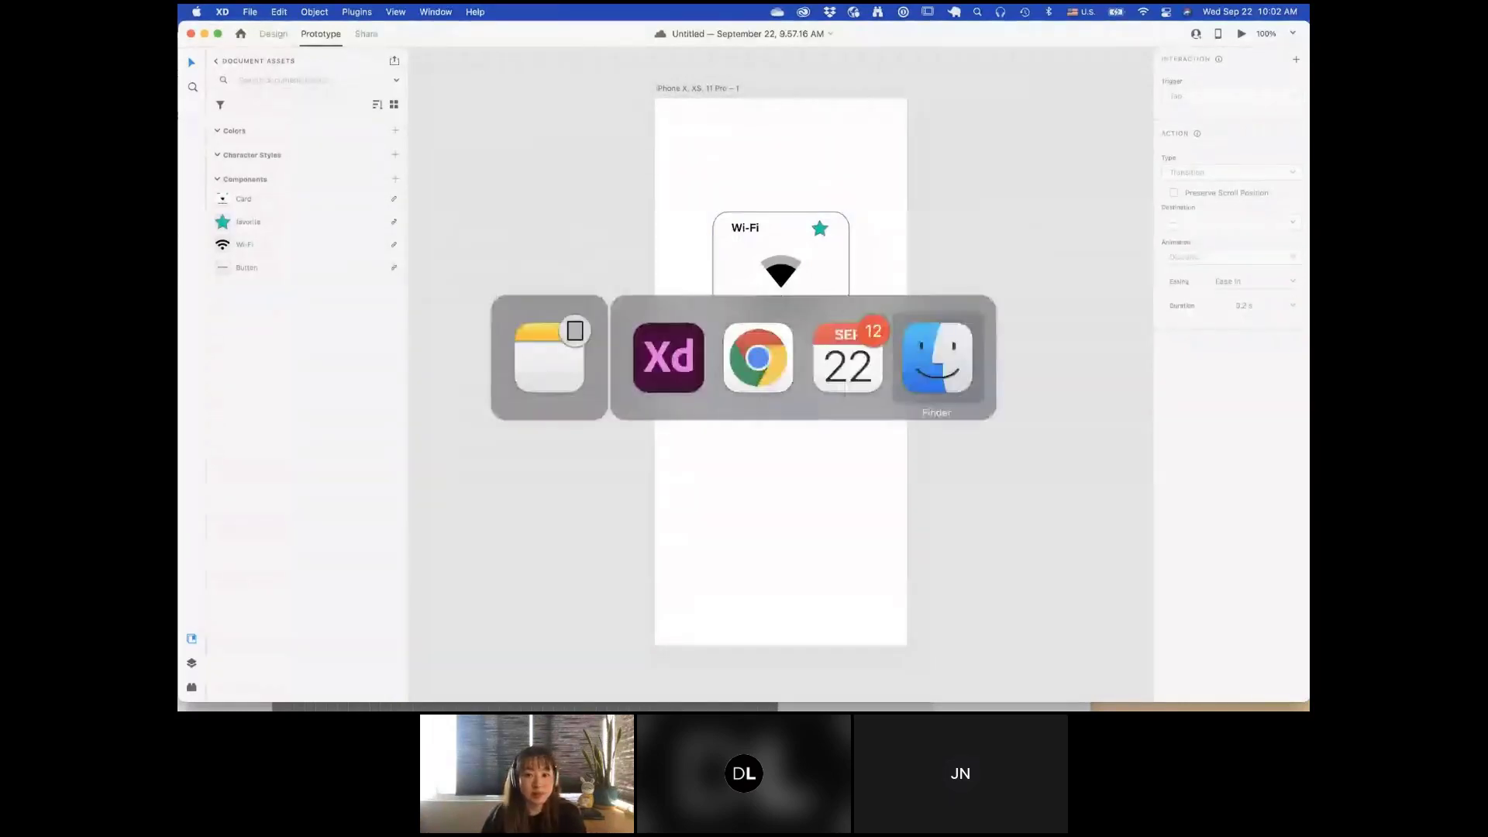
{"action": "key", "text": "super+shift+Tab"}
{"action": "key", "text": "super+shift+Tab"}
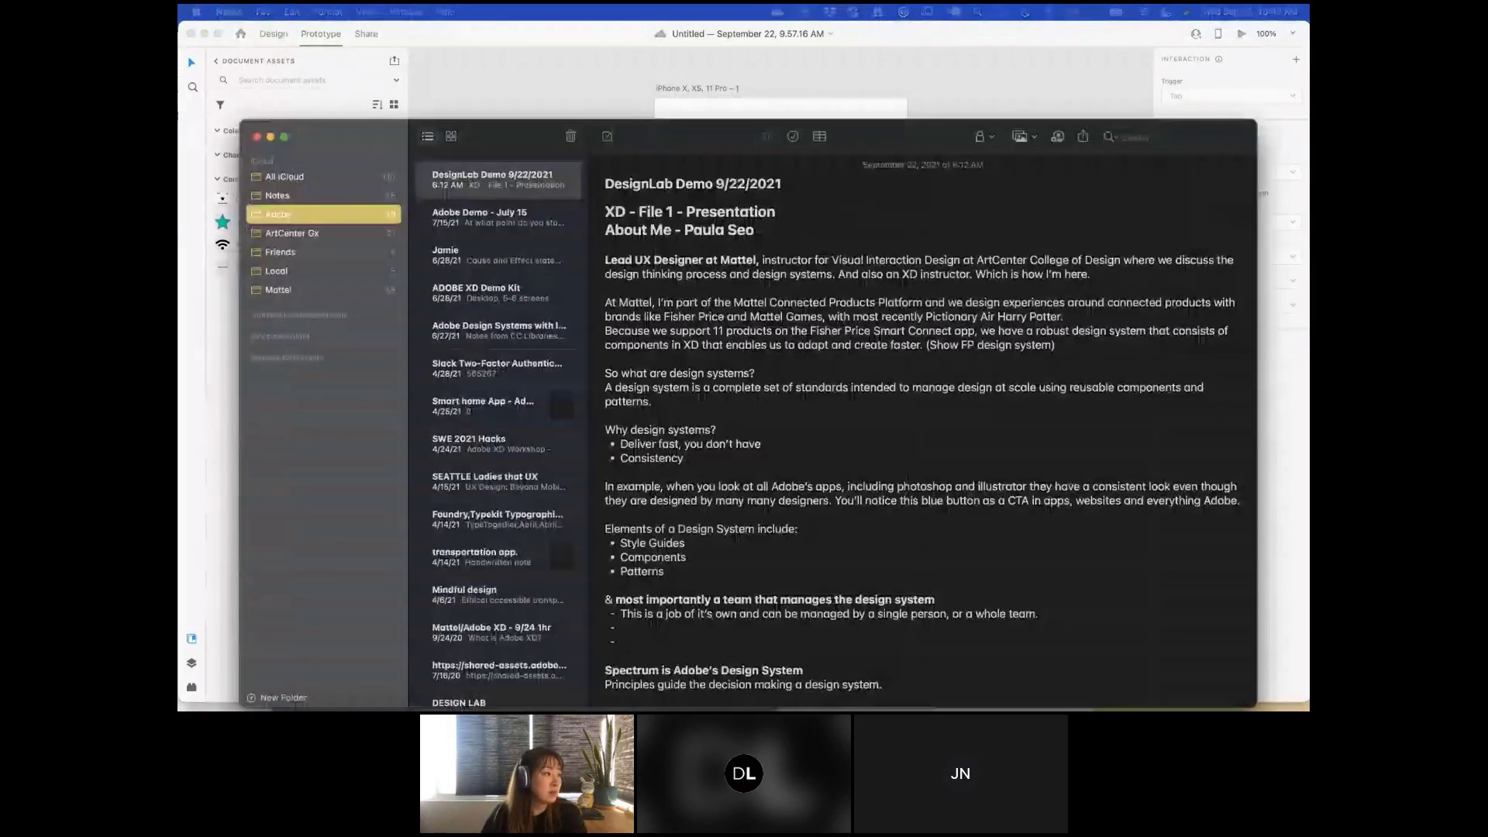
{"action": "key", "text": "super+Tab"}
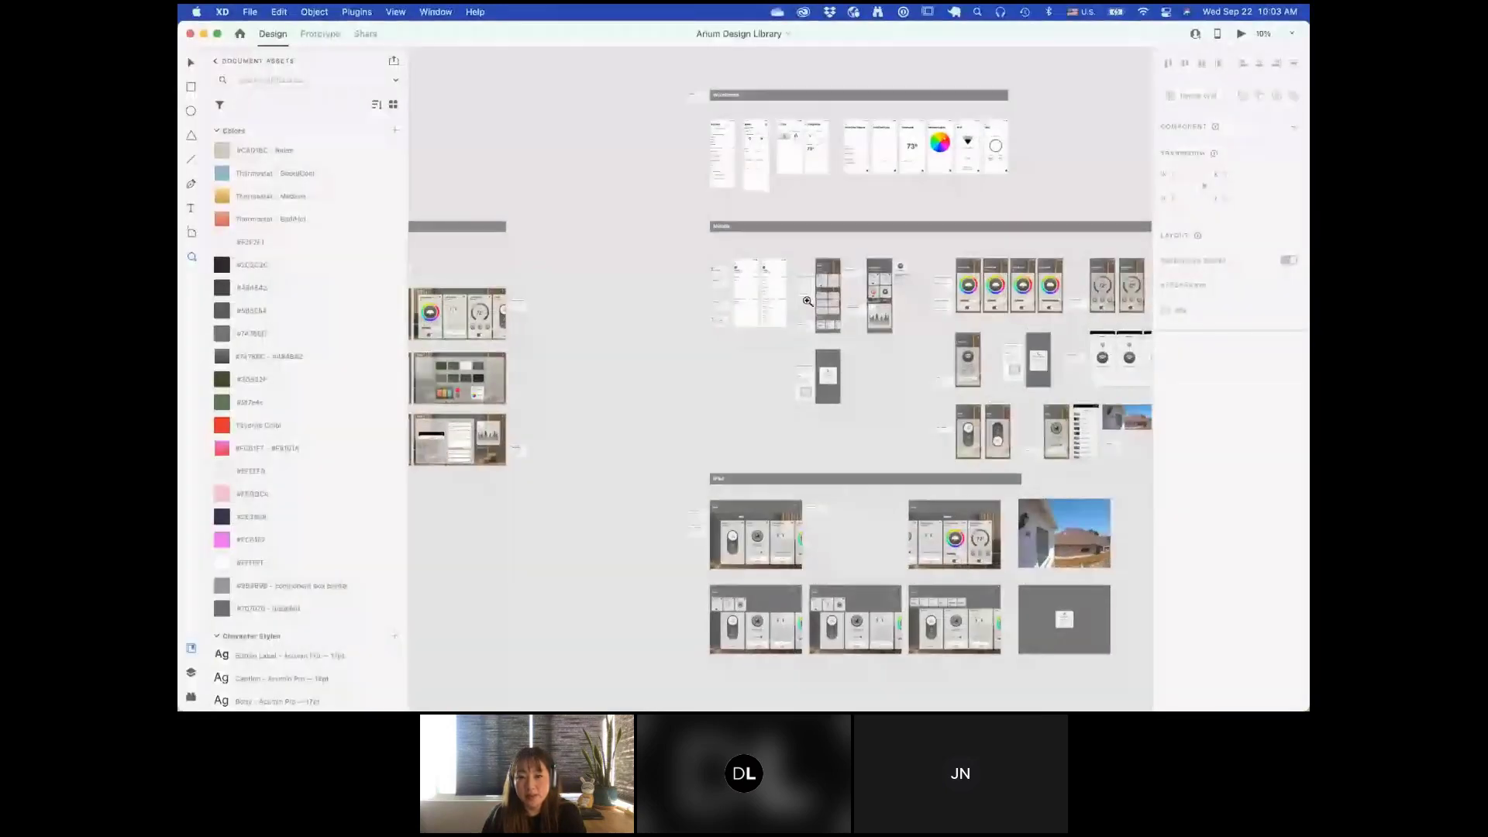
Step: Preview the Mobile Home artboard and toggle its cards between Favorites and Recents
{"action": "left_click", "coordinate": [806, 303]}
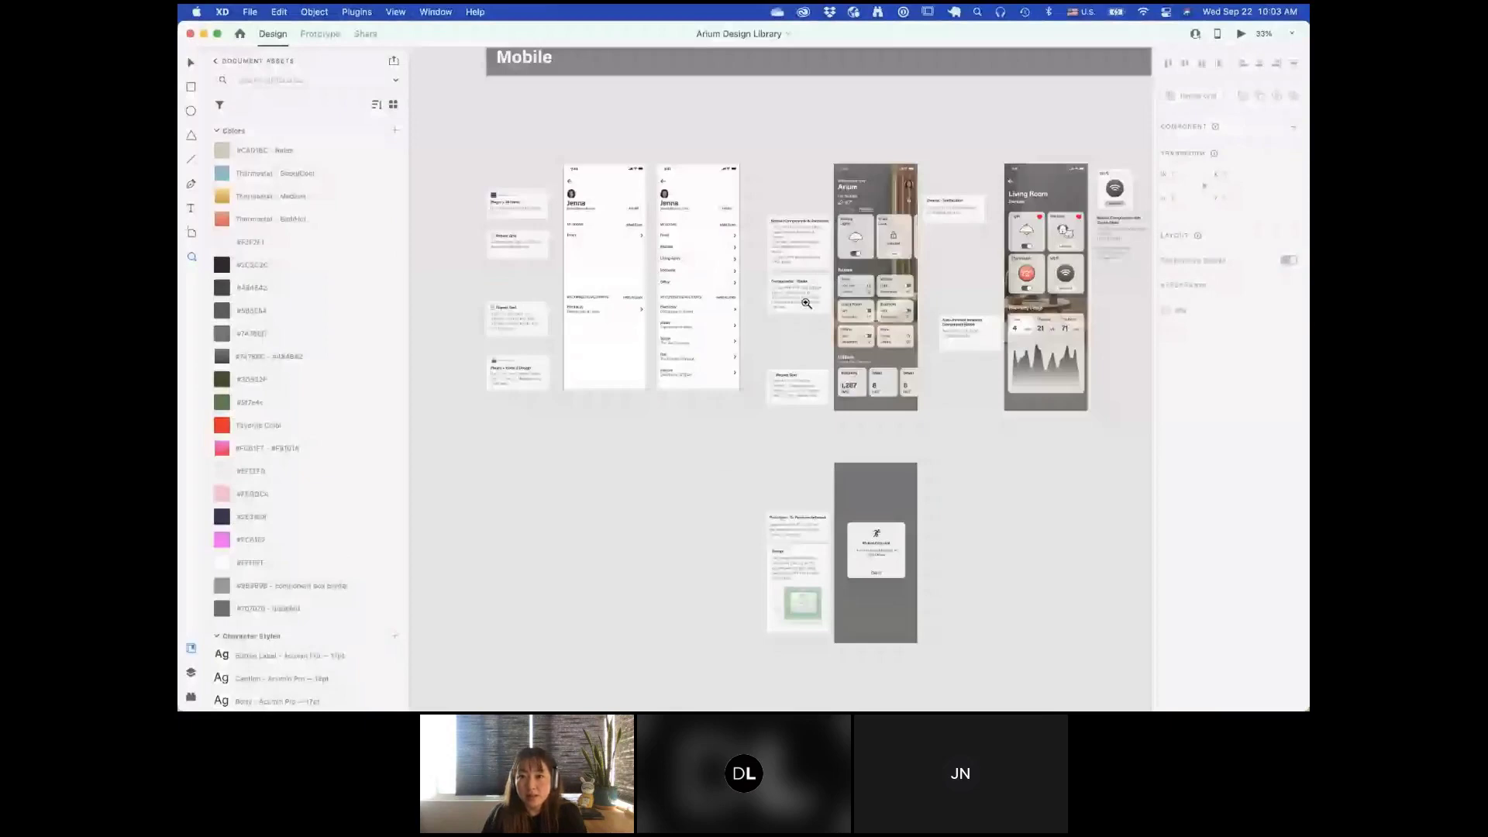
{"action": "left_click", "coordinate": [1240, 34]}
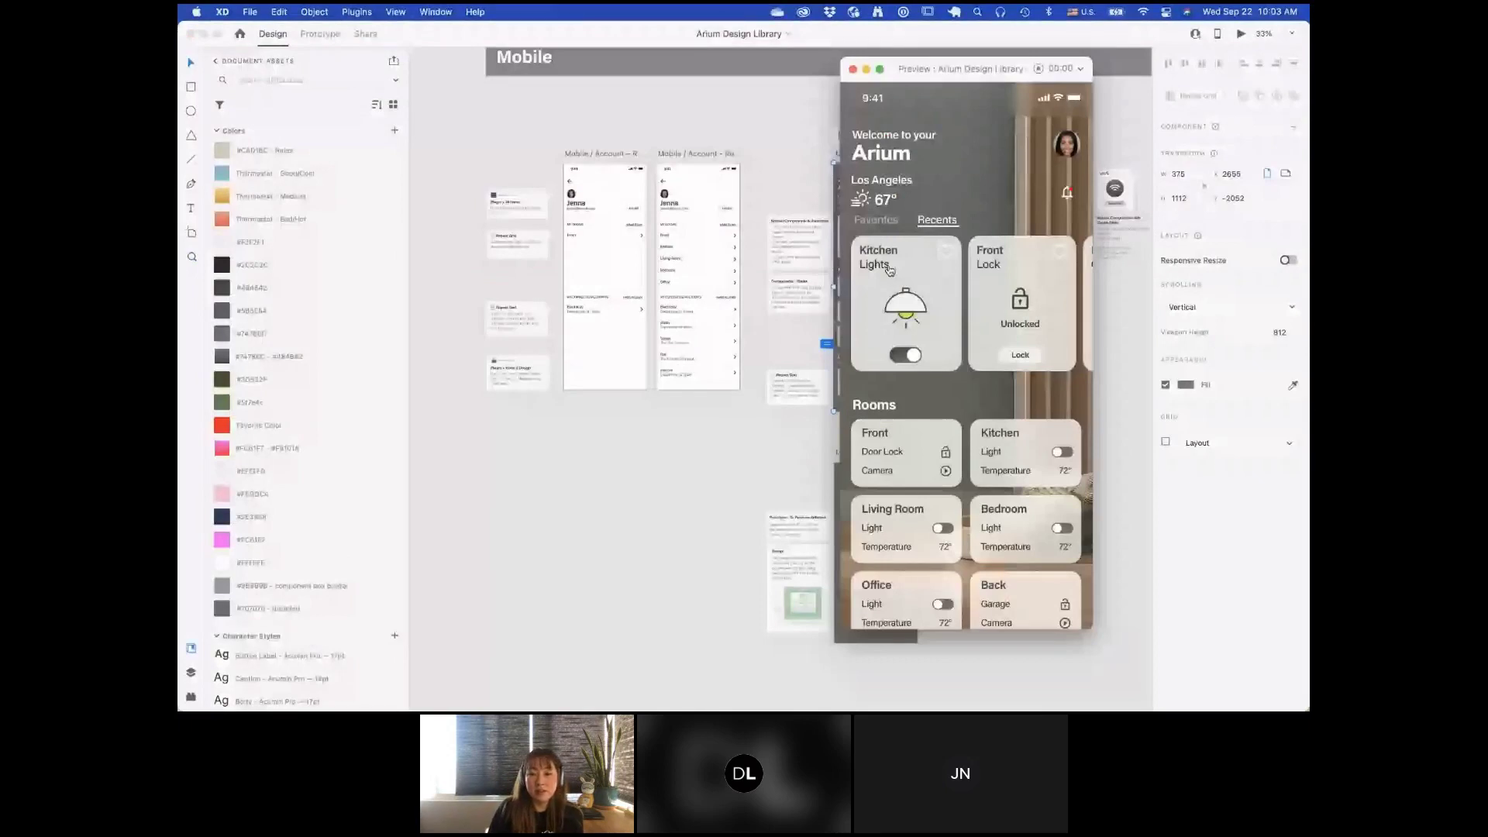
{"action": "left_click", "coordinate": [884, 222]}
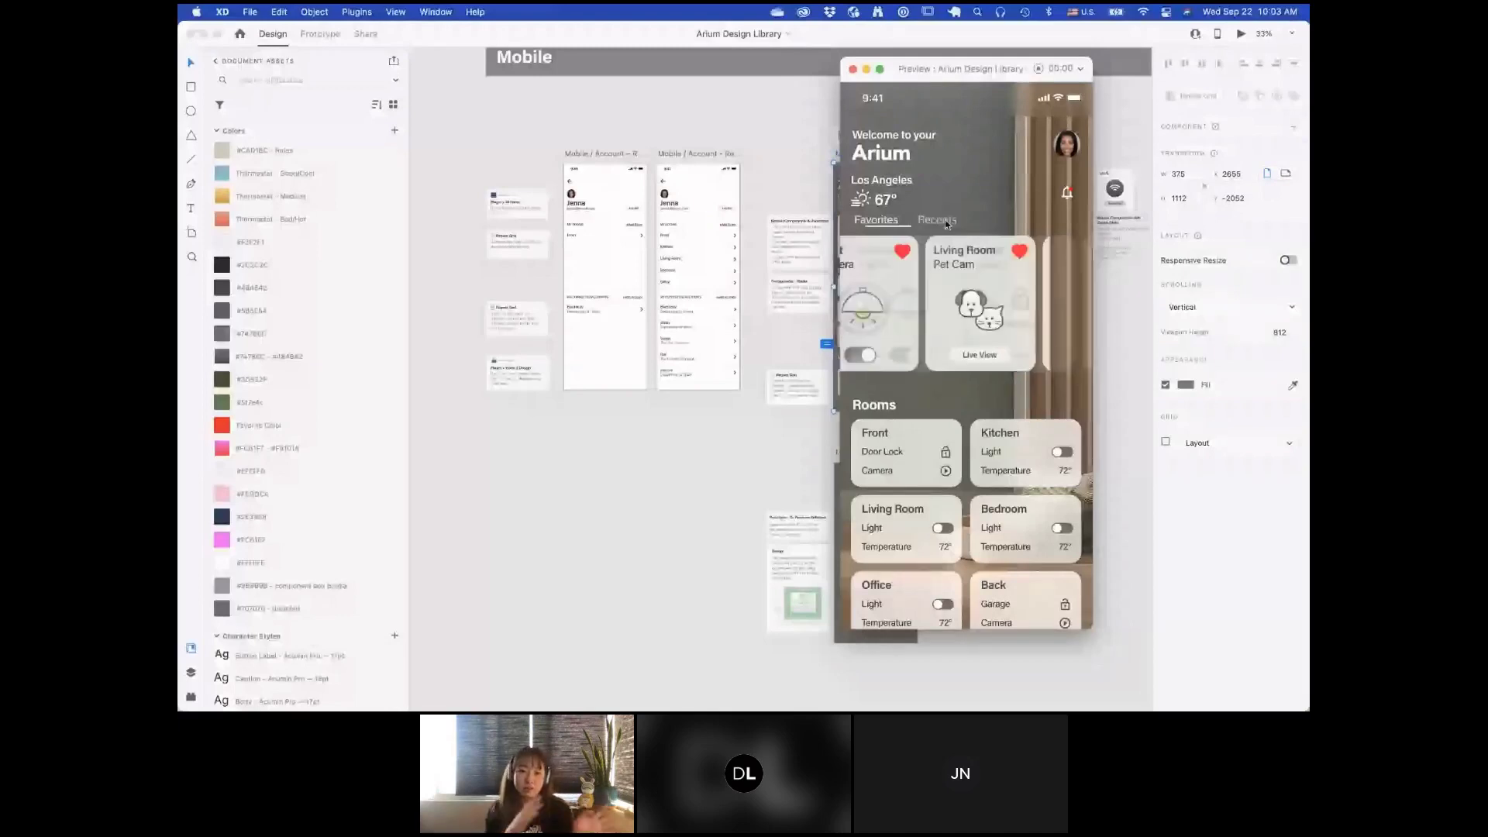
{"action": "left_click", "coordinate": [942, 222]}
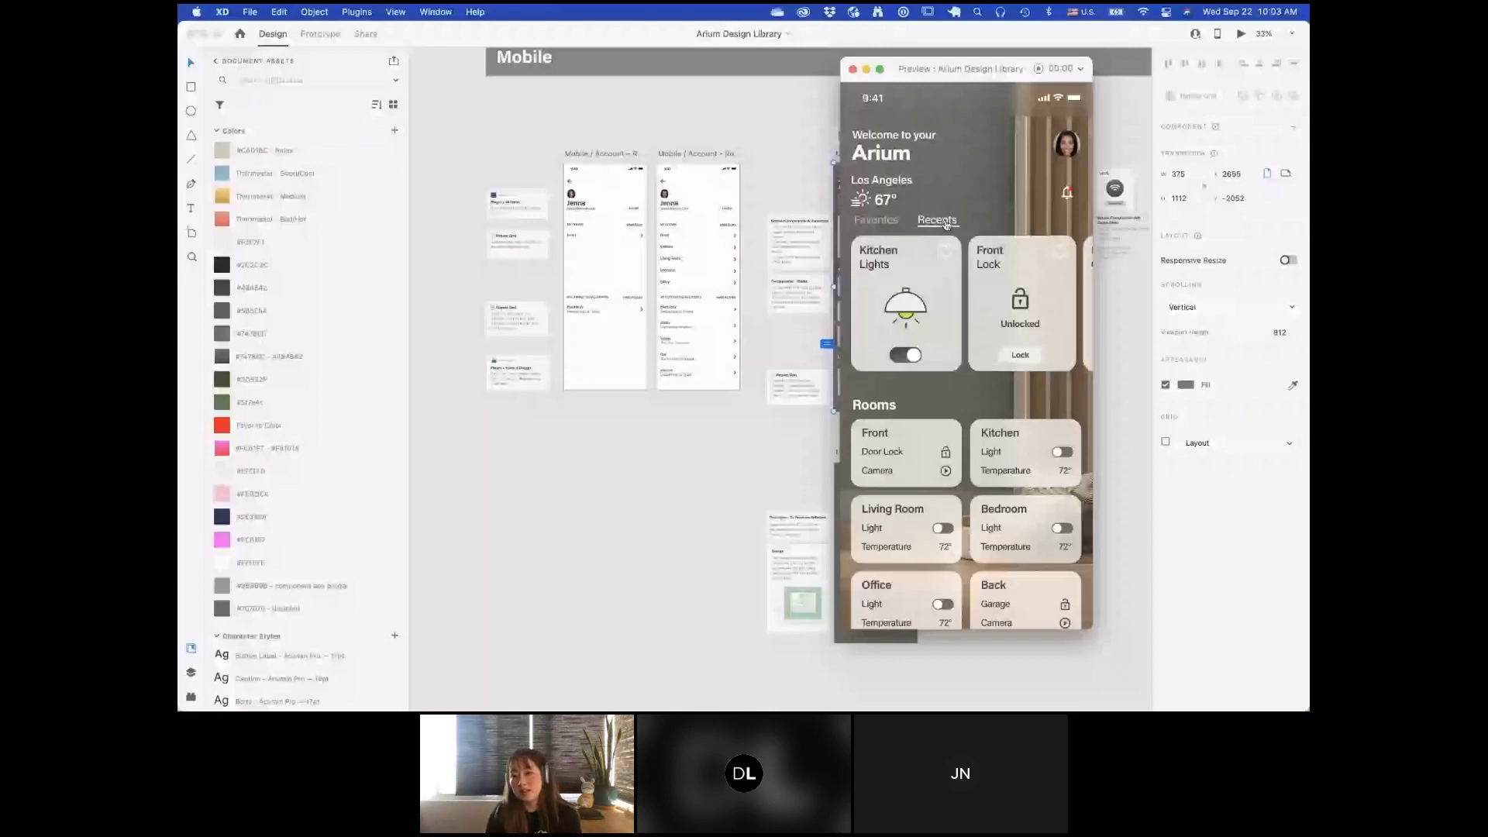
Step: Move the preview window off the Home artboard and browse the previewed home screen down to Utilities
{"action": "left_click_drag", "start_coordinate": [979, 72], "coordinate": [665, 83]}
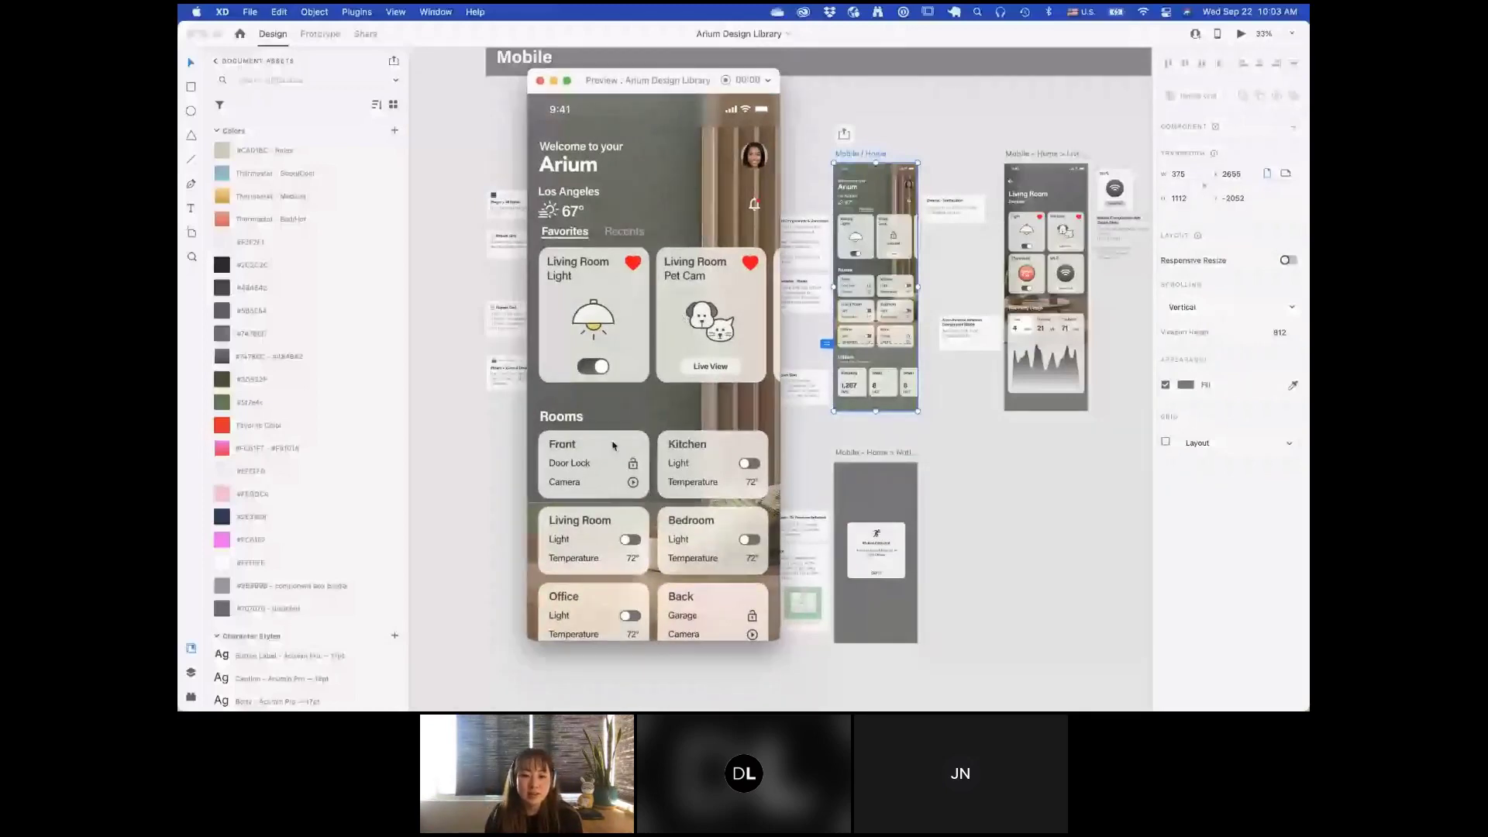
{"action": "scroll", "coordinate": [602, 496], "scroll_direction": "down", "scroll_amount": 1}
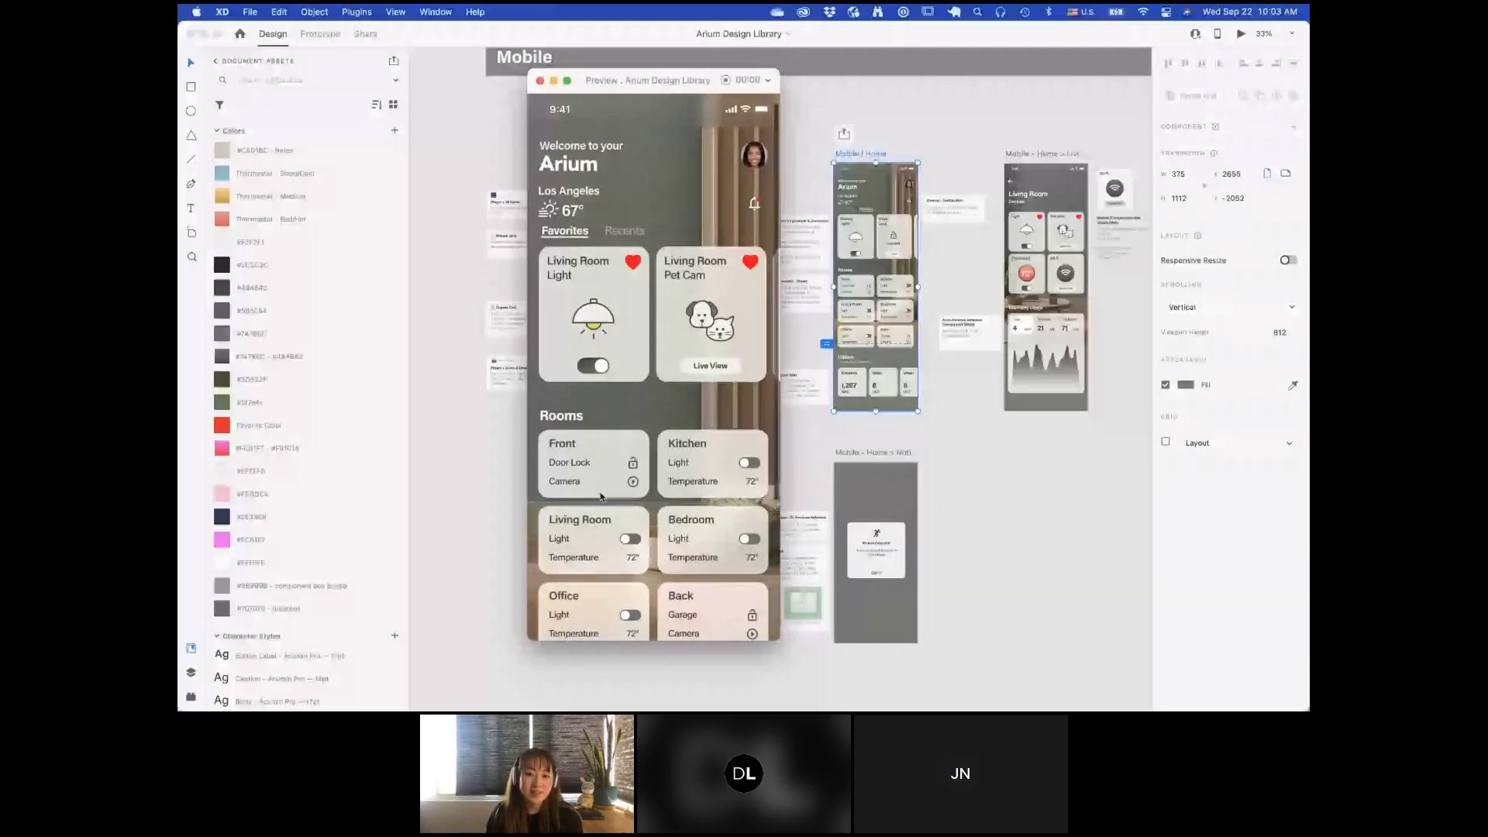
{"action": "scroll", "coordinate": [601, 497], "scroll_direction": "down", "scroll_amount": 3}
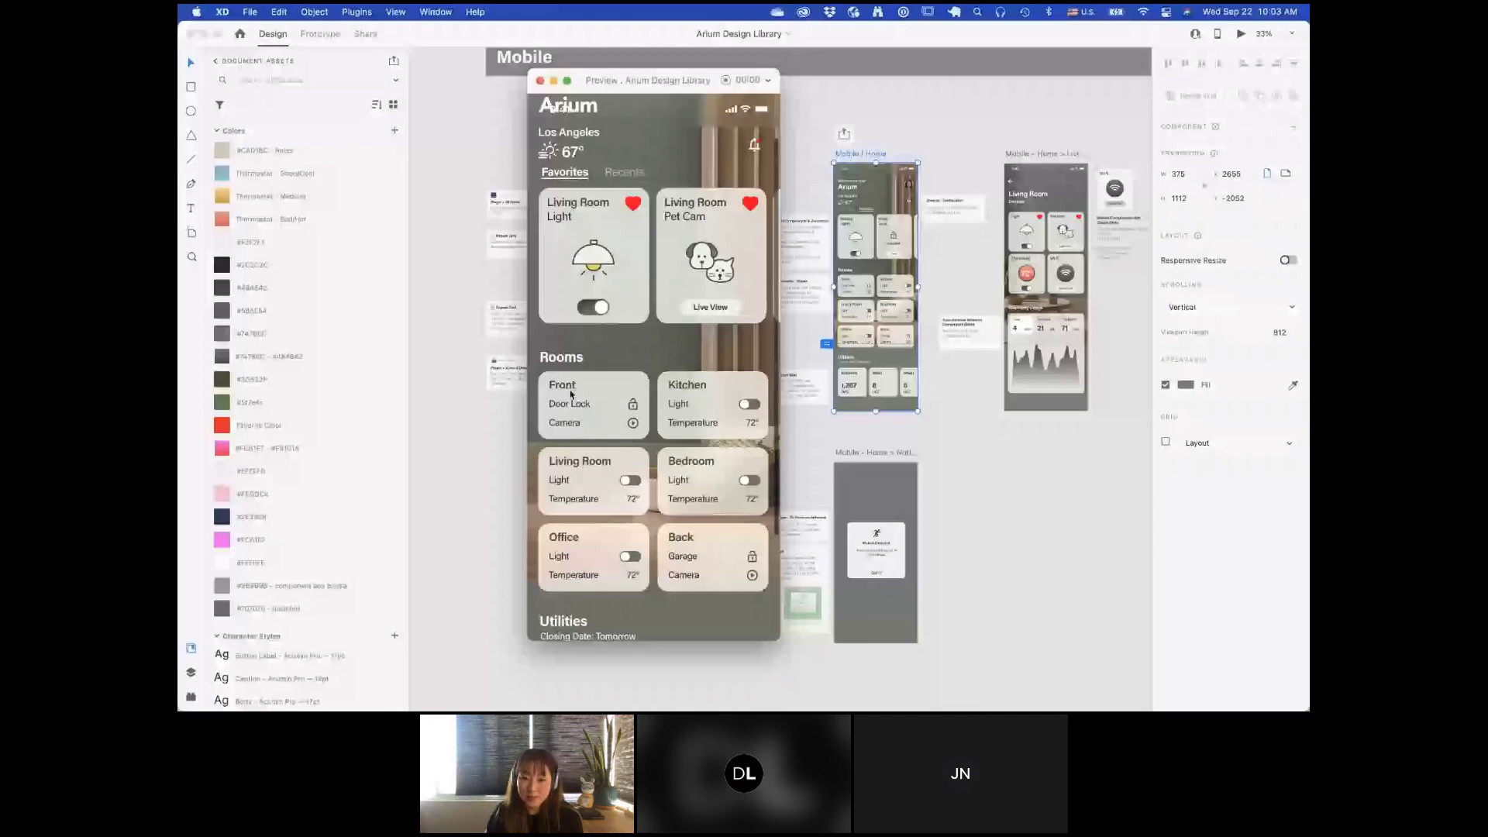
{"action": "scroll", "coordinate": [610, 403], "scroll_direction": "down", "scroll_amount": 6}
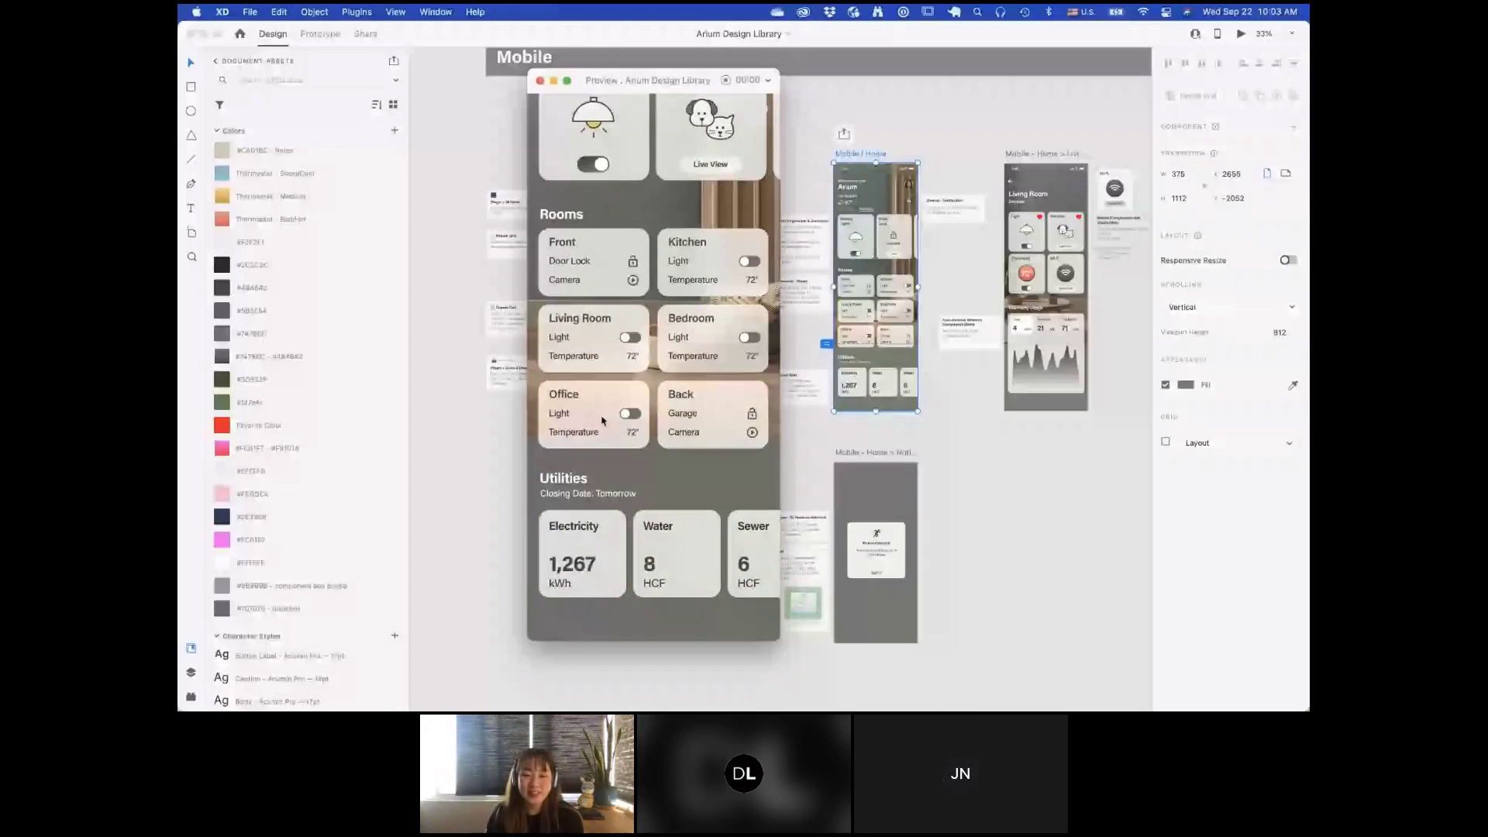
Step: Return the previewed home screen to its beginning and browse the Favorites cards across to Living Room Pet Cam and Front Camera
{"action": "scroll", "coordinate": [603, 420], "scroll_direction": "up", "scroll_amount": 5}
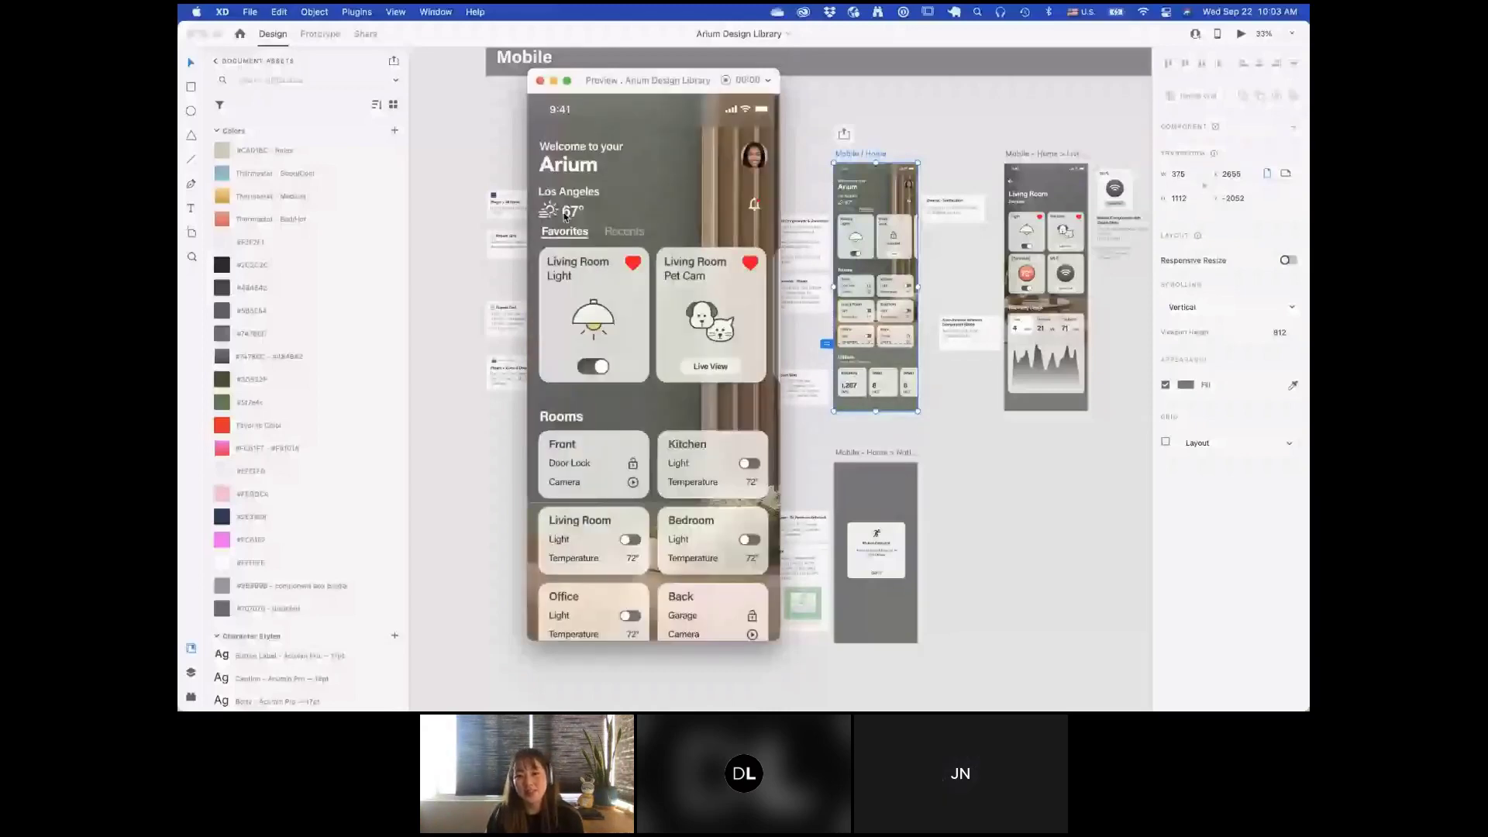
{"action": "left_click", "coordinate": [994, 116]}
{"action": "scroll", "coordinate": [658, 331], "scroll_direction": "right", "scroll_amount": 3}
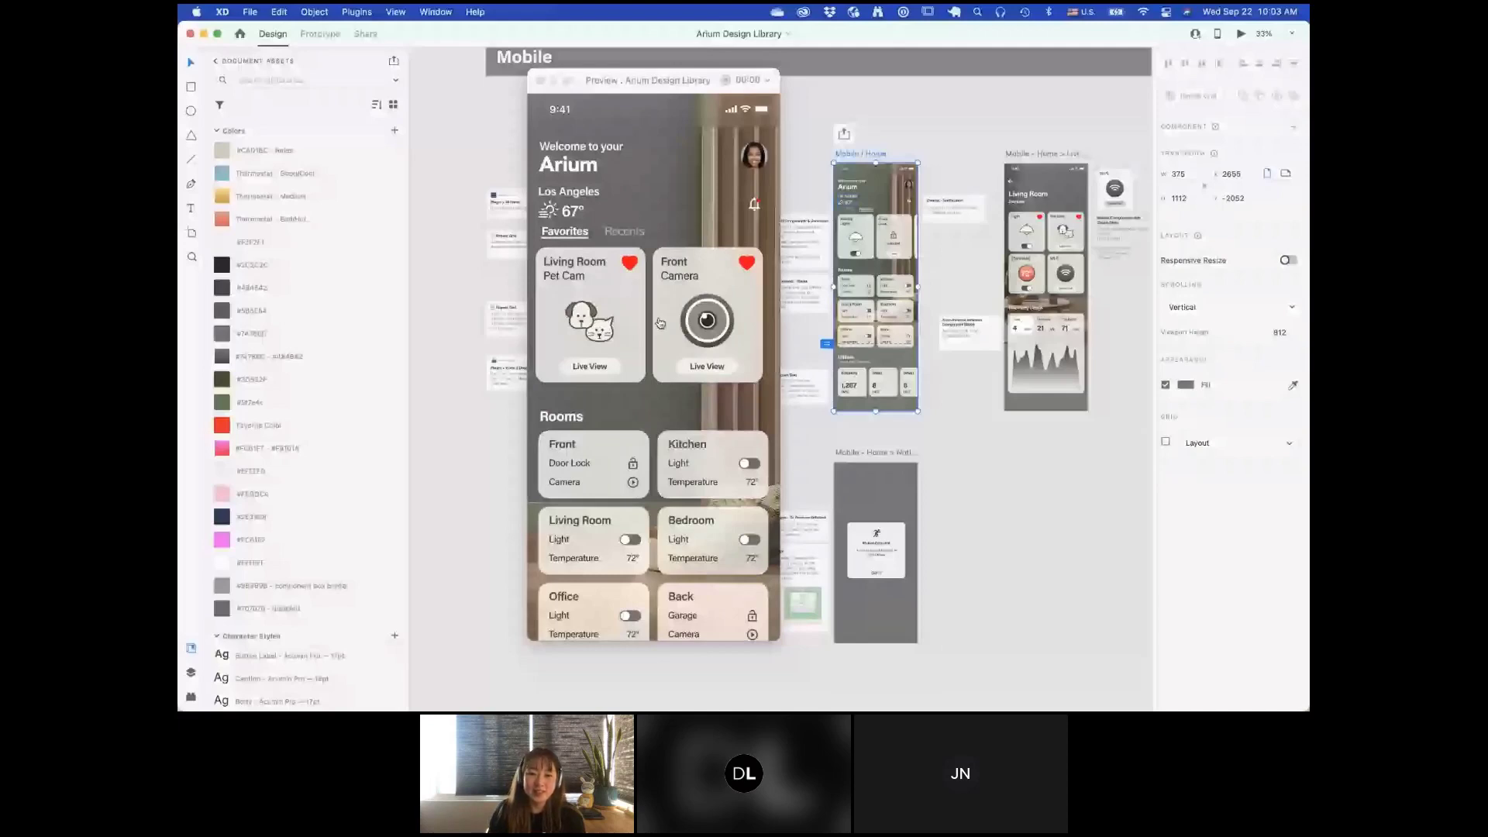
{"action": "left_click", "coordinate": [660, 323]}
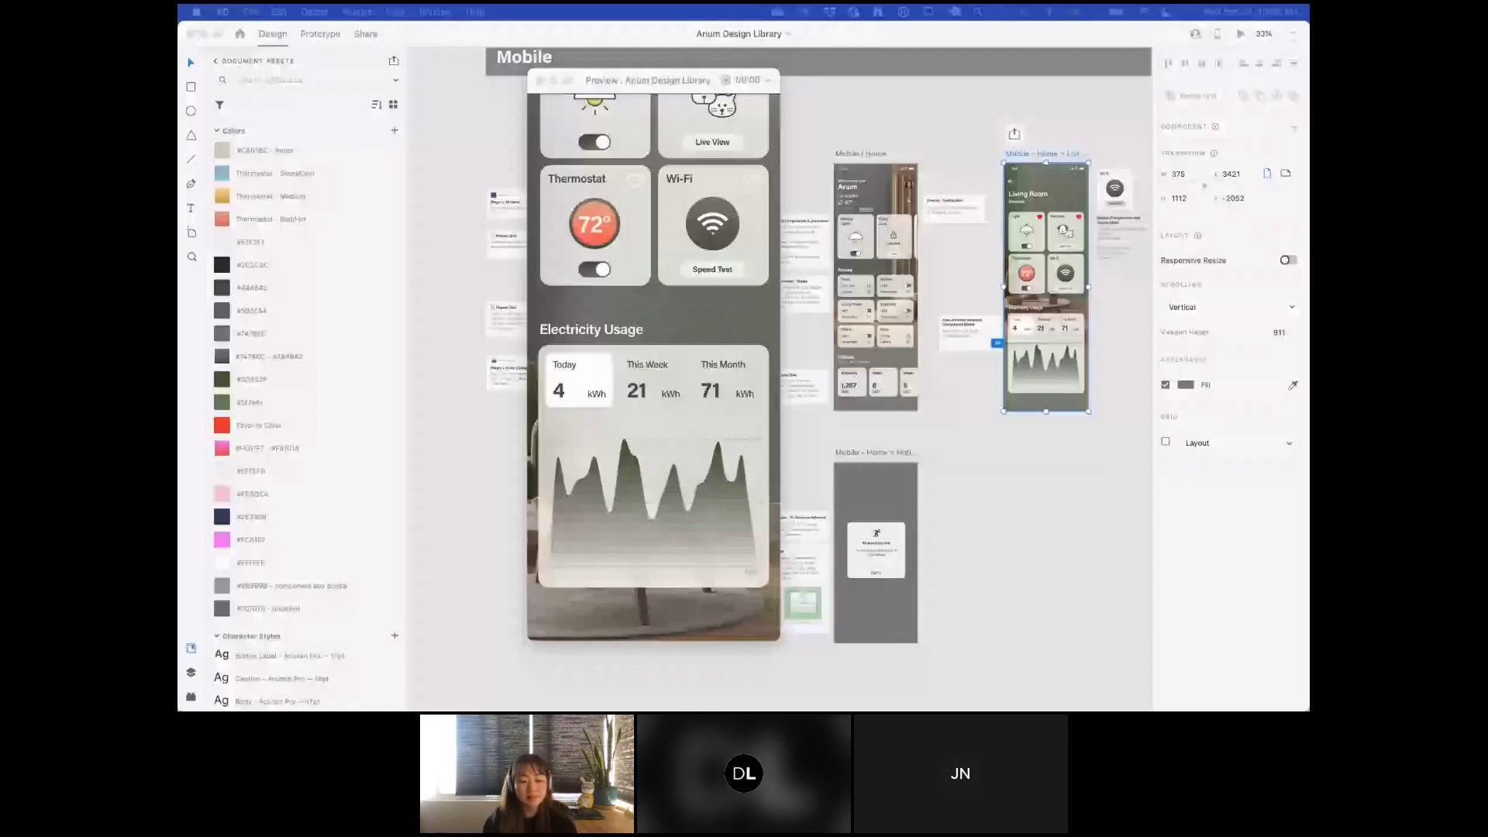
Step: Switch from the Arium Design Library to the untitled document's shared specs in Chrome, and inspect the Wi-Fi icon's path on the card
{"action": "key", "text": "super+Tab"}
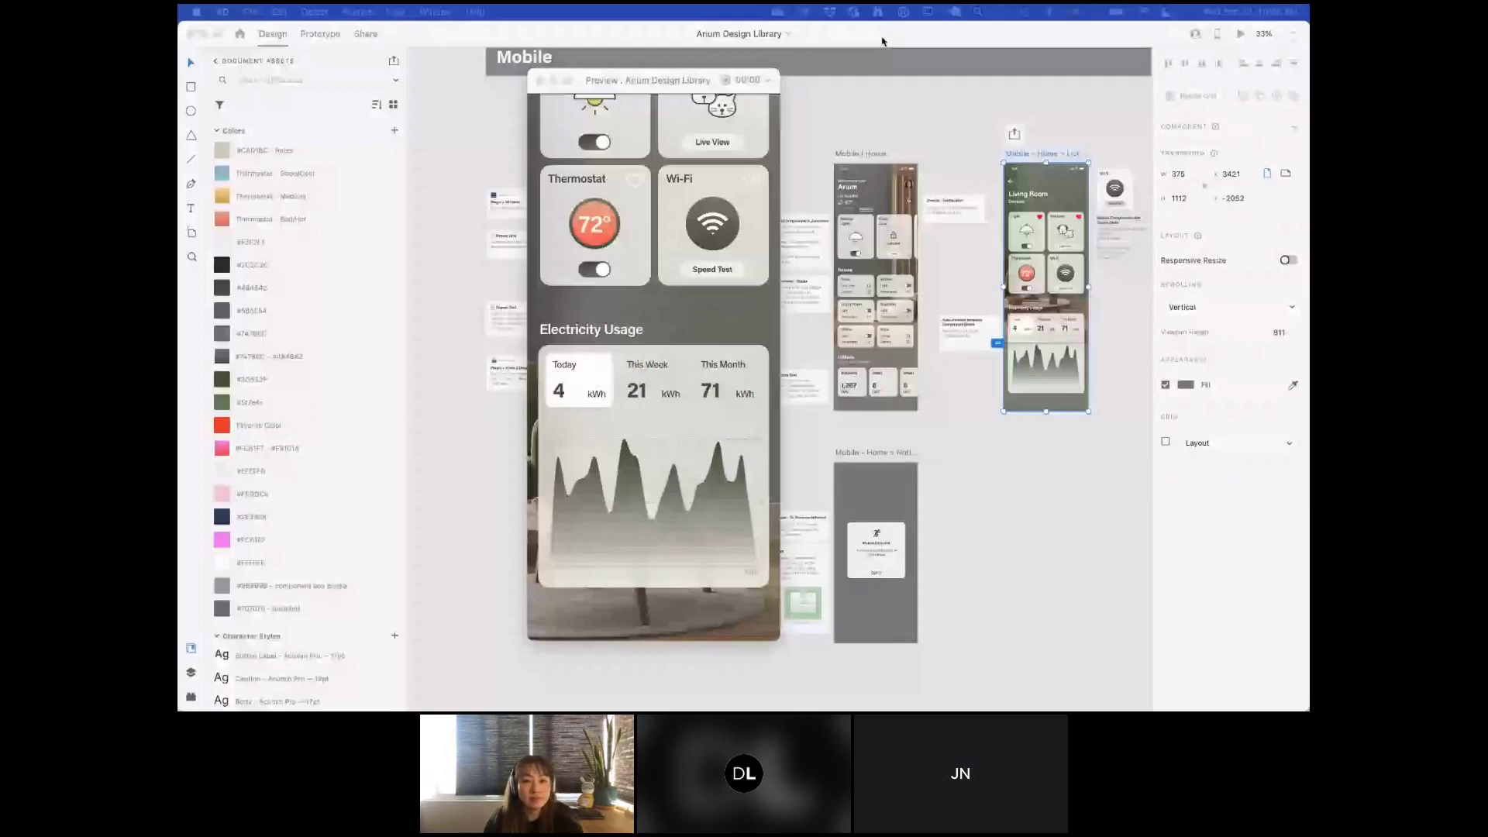
{"action": "key", "text": "super+Tab"}
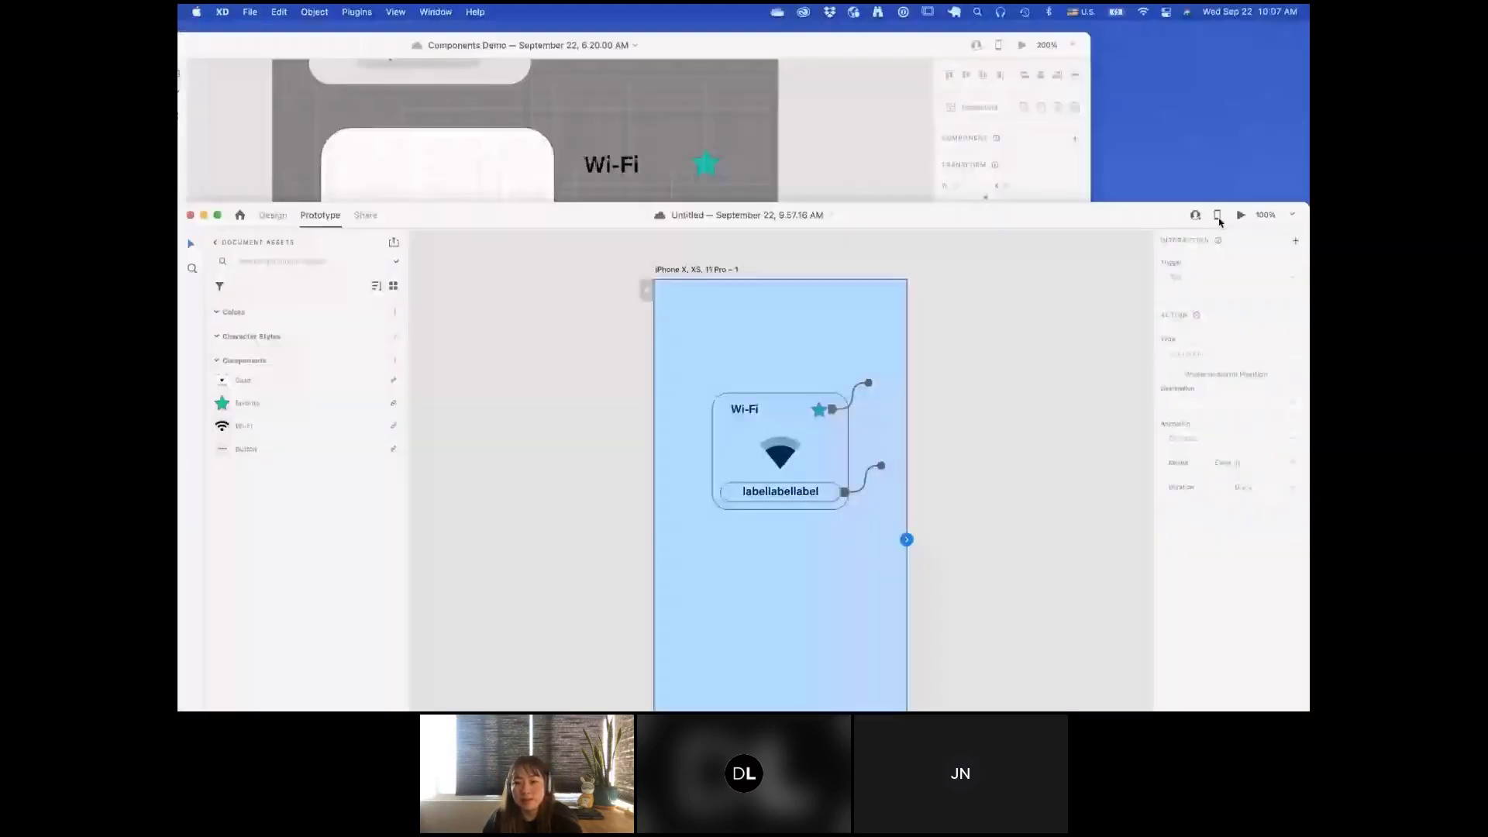
{"action": "key", "text": "super+3"}
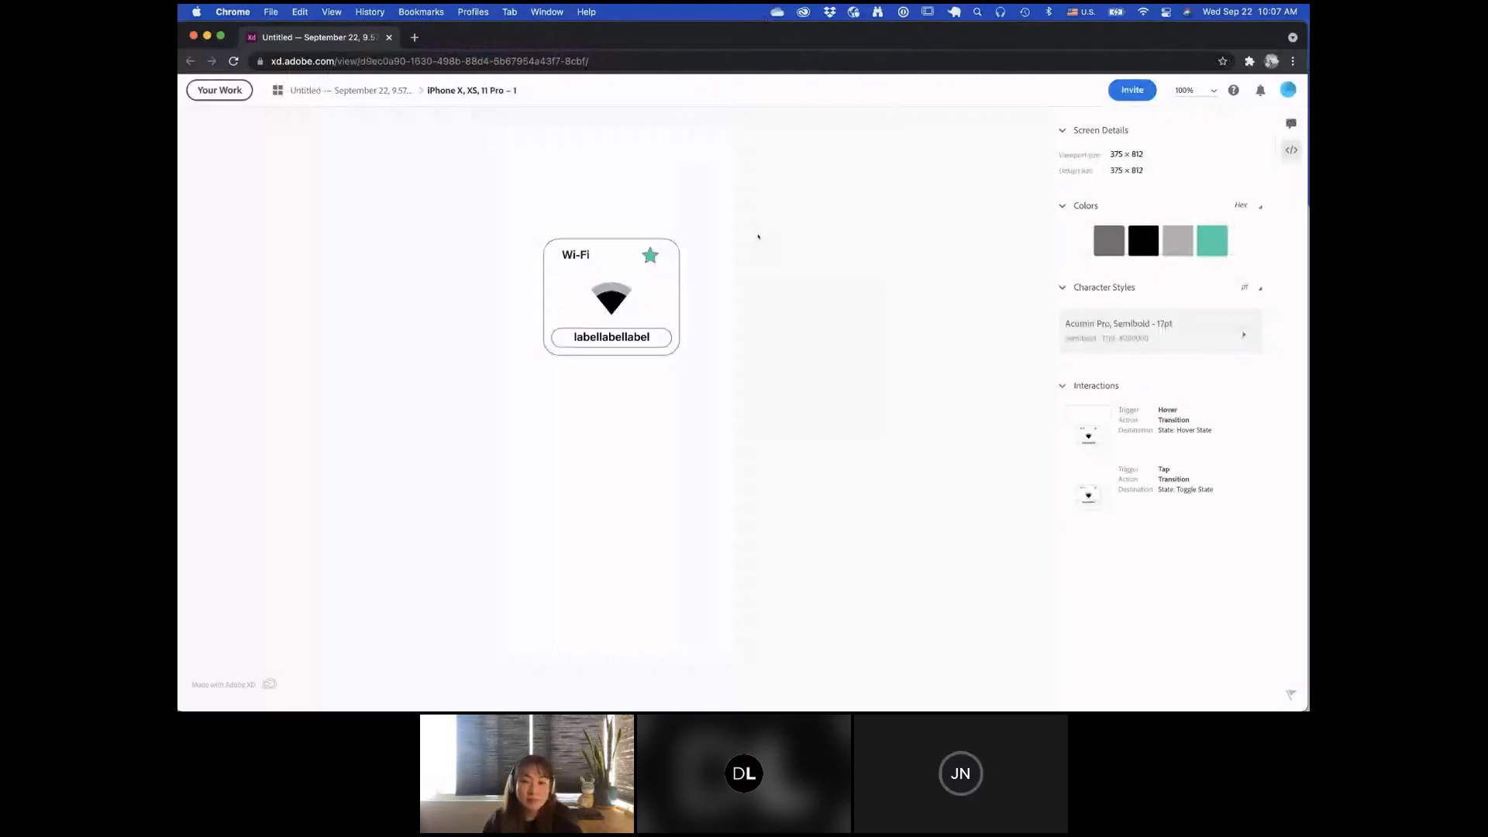
{"action": "left_click", "coordinate": [612, 299]}
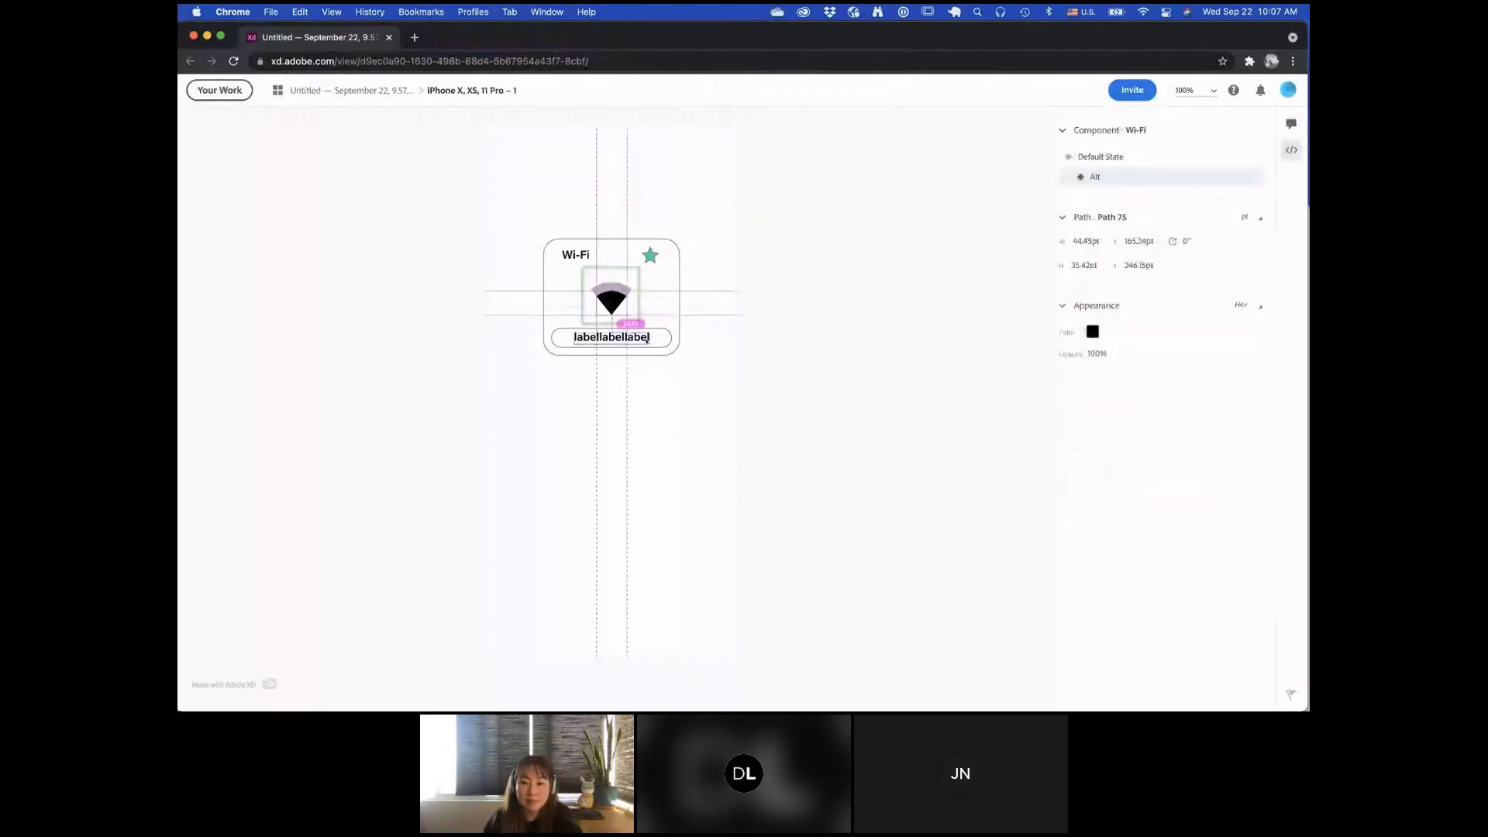